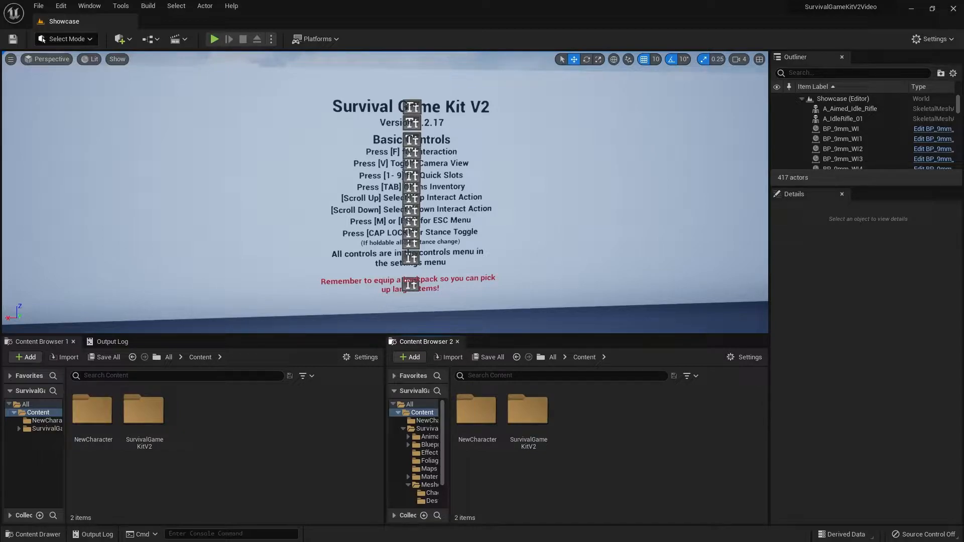
# Step: Open the Ch31_nonPBR_Skeleton asset from the NewCharacter folder and examine its bone hierarchy
pyautogui.doubleClick(92, 415)
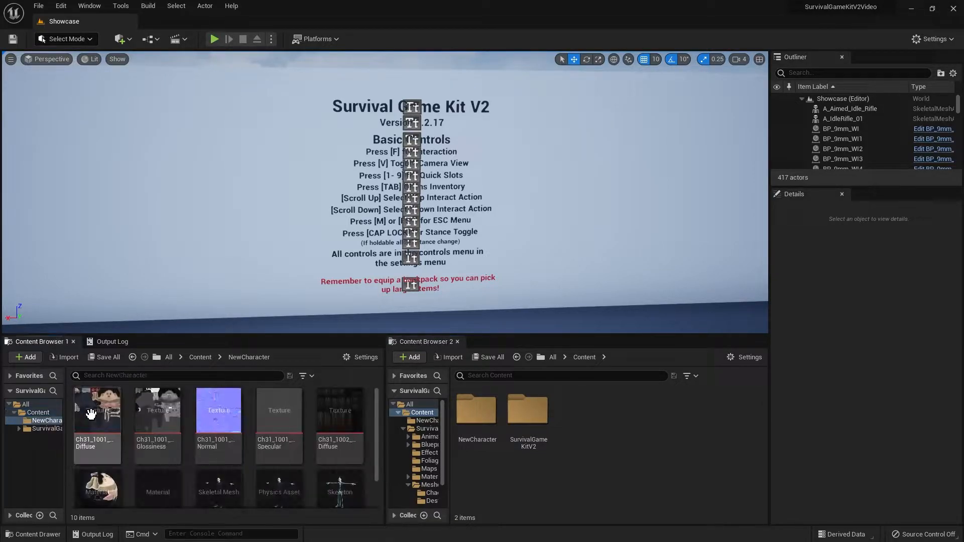
pyautogui.scroll(-2, 246, 457)
pyautogui.click(336, 452)
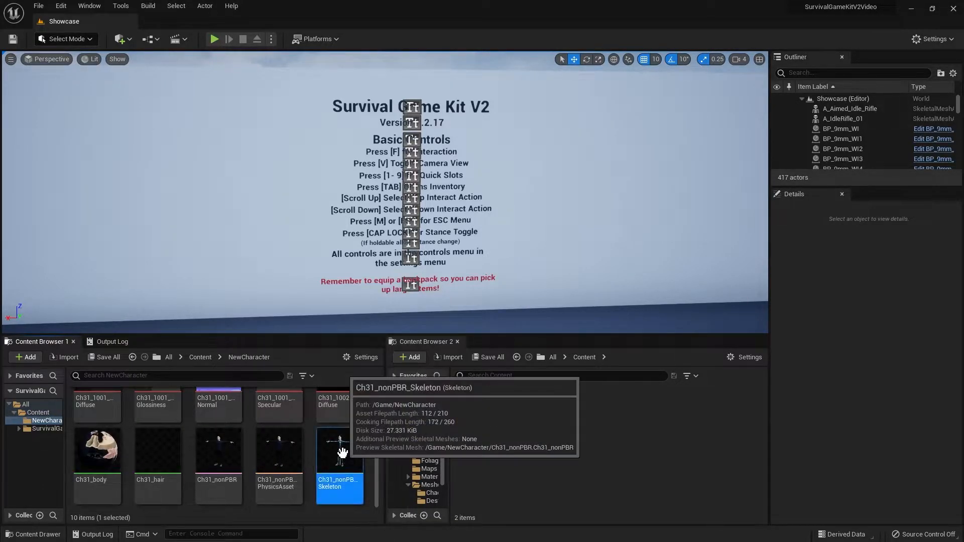
pyautogui.doubleClick(341, 452)
pyautogui.moveTo(188, 119); pyautogui.dragTo(190, 238)
pyautogui.scroll(5, 106, 301)
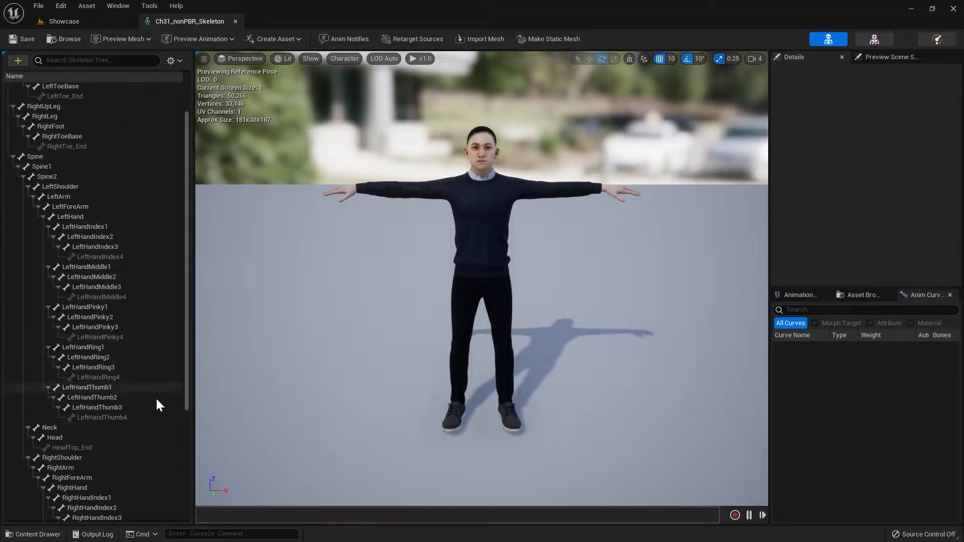
# Step: Open the UE4_Mannequin_Skeleton asset from the Skeletal folder under SurvivalGameKitV2's Meshes
pyautogui.click(77, 24)
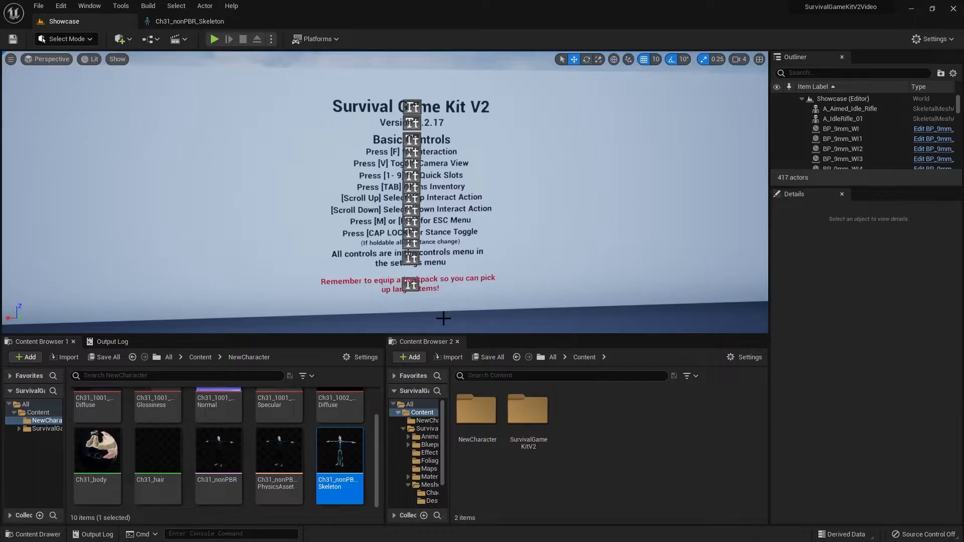
pyautogui.doubleClick(526, 412)
pyautogui.scroll(-1, 702, 442)
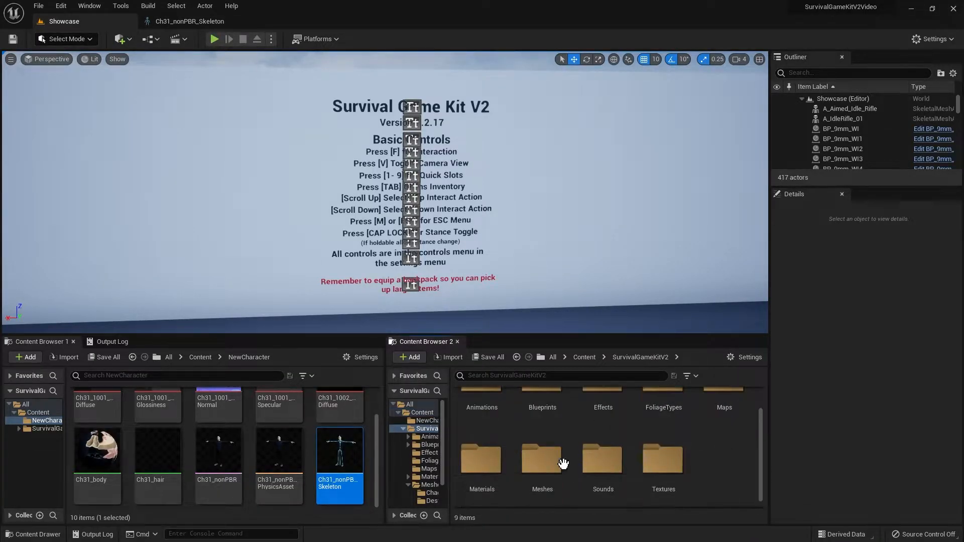
pyautogui.doubleClick(547, 461)
pyautogui.doubleClick(577, 407)
pyautogui.moveTo(766, 427); pyautogui.dragTo(764, 490)
pyautogui.doubleClick(725, 453)
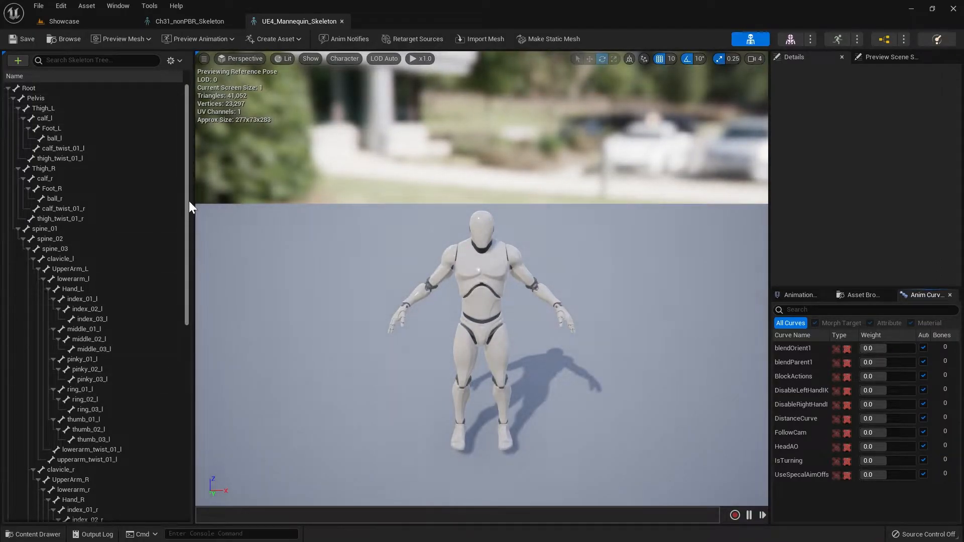
# Step: Compare the bone names and hierarchy of the UE4 mannequin skeleton with the Ch31 skeleton, and close the skeleton editors
pyautogui.moveTo(189, 207); pyautogui.dragTo(189, 350)
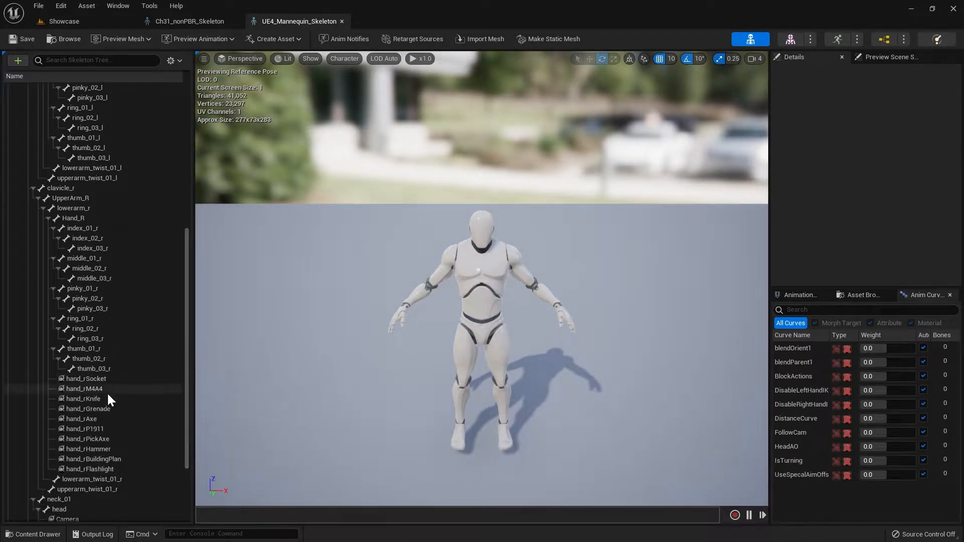
pyautogui.scroll(-2, 113, 448)
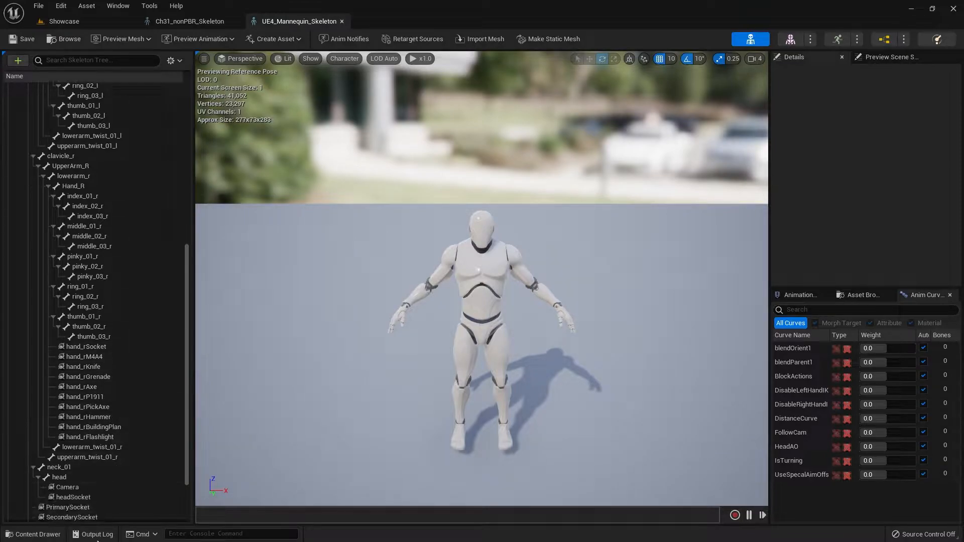
pyautogui.scroll(5, 117, 352)
pyautogui.scroll(10, 118, 340)
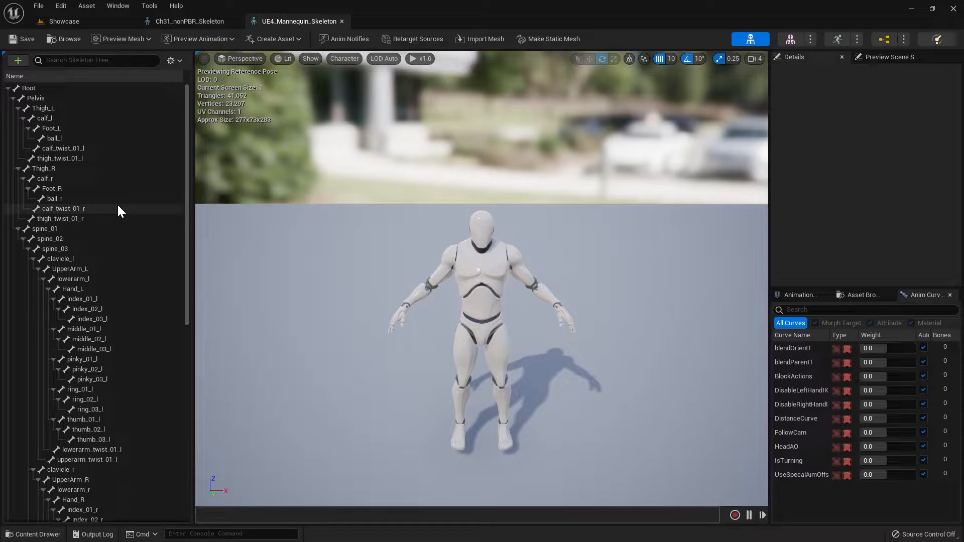
pyautogui.click(194, 22)
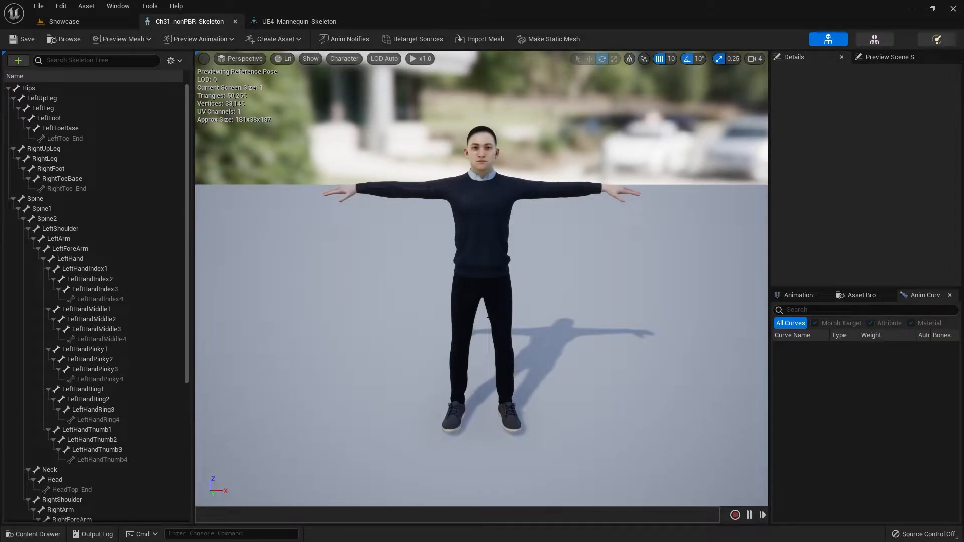
pyautogui.moveTo(186, 164); pyautogui.dragTo(187, 182)
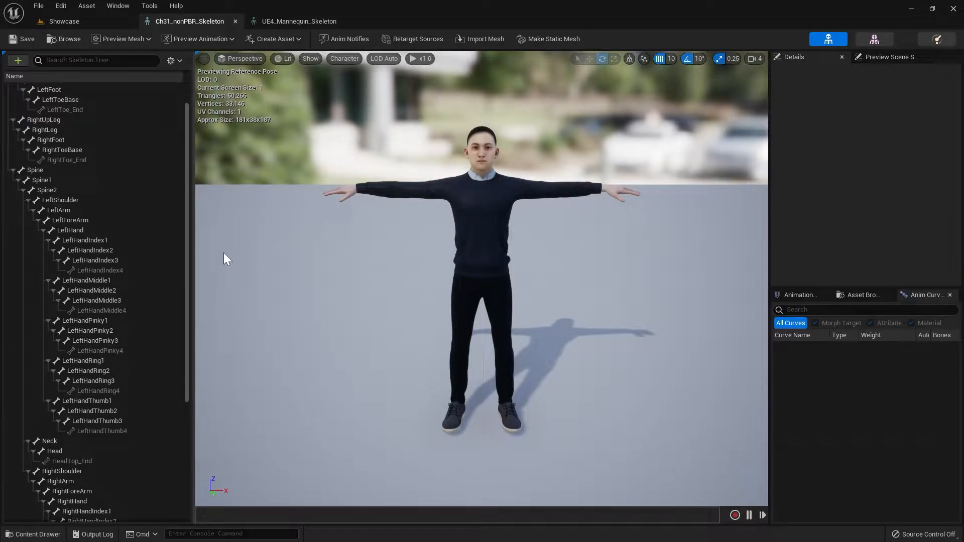
pyautogui.click(235, 21)
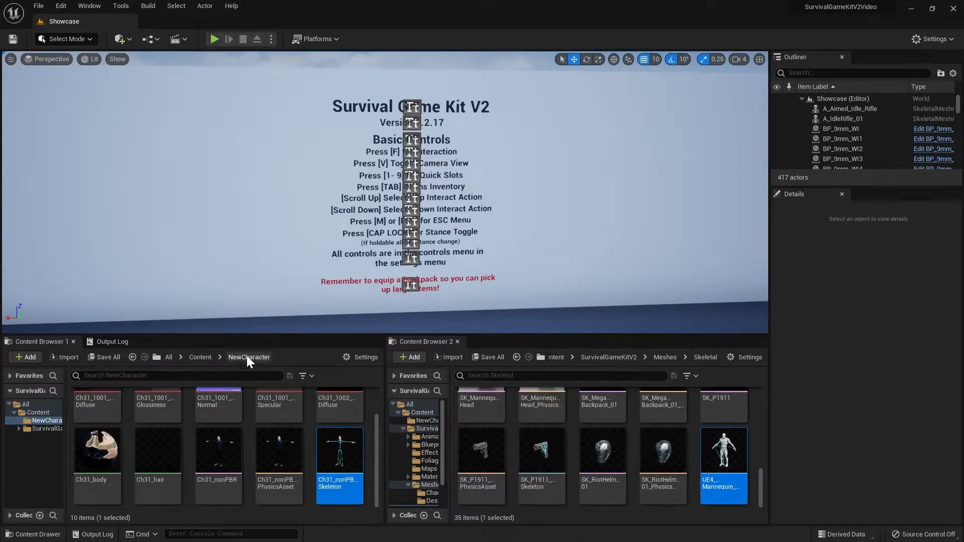
# Step: Create an IK Rig in the NewCharacter folder for the Ch31_nonPBR skeletal mesh and name it RetargetTarget
pyautogui.click(248, 431)
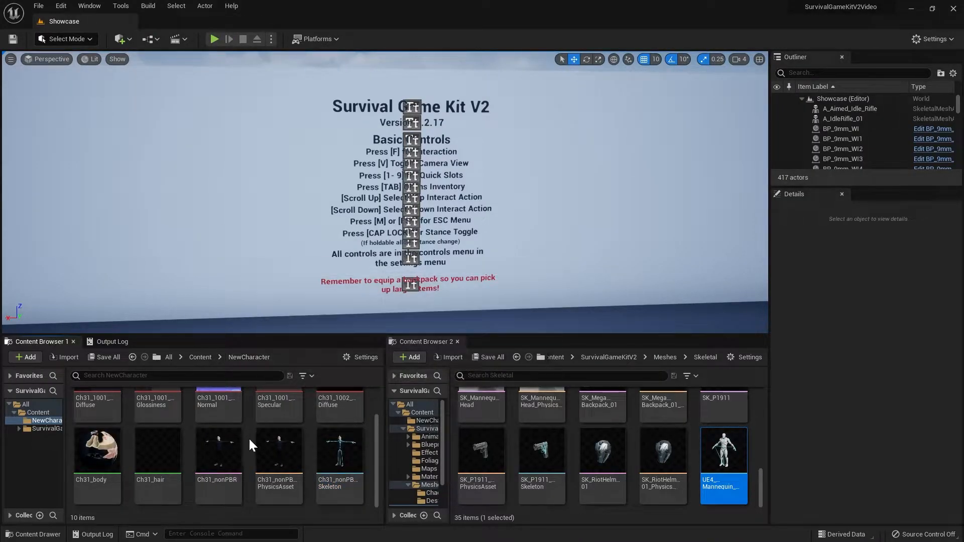
pyautogui.rightClick(249, 451)
pyautogui.moveTo(330, 278)
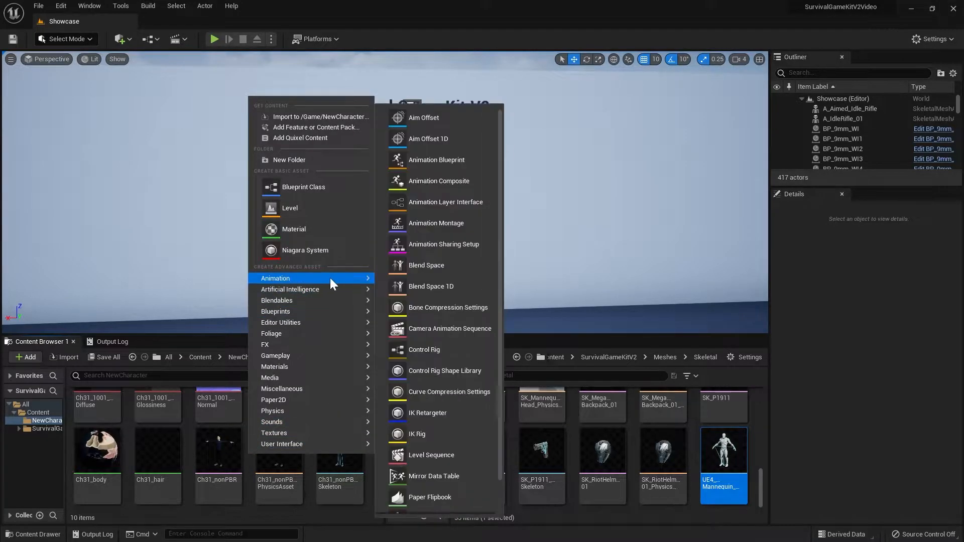
pyautogui.click(427, 433)
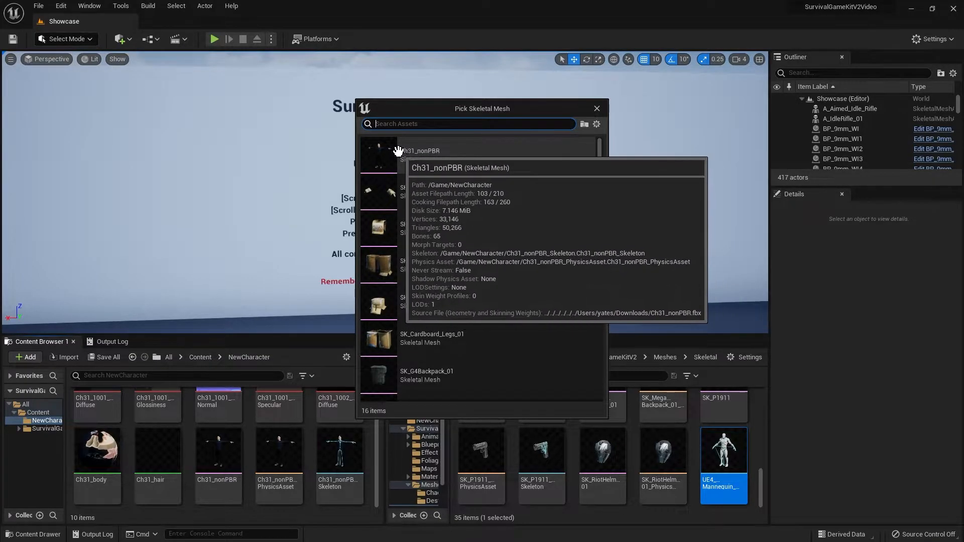
pyautogui.click(500, 152)
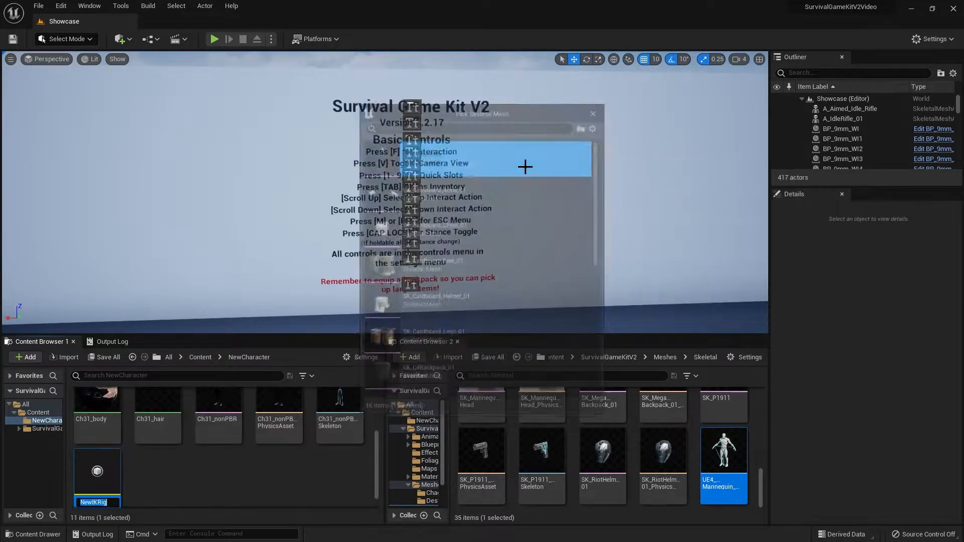
pyautogui.write('Re')
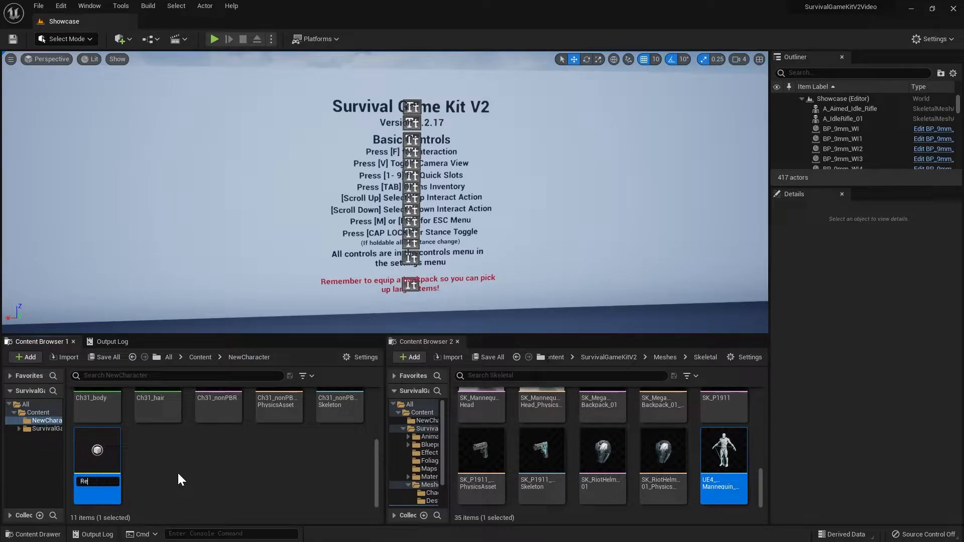
pyautogui.write('targetTarget')
pyautogui.press('Return')
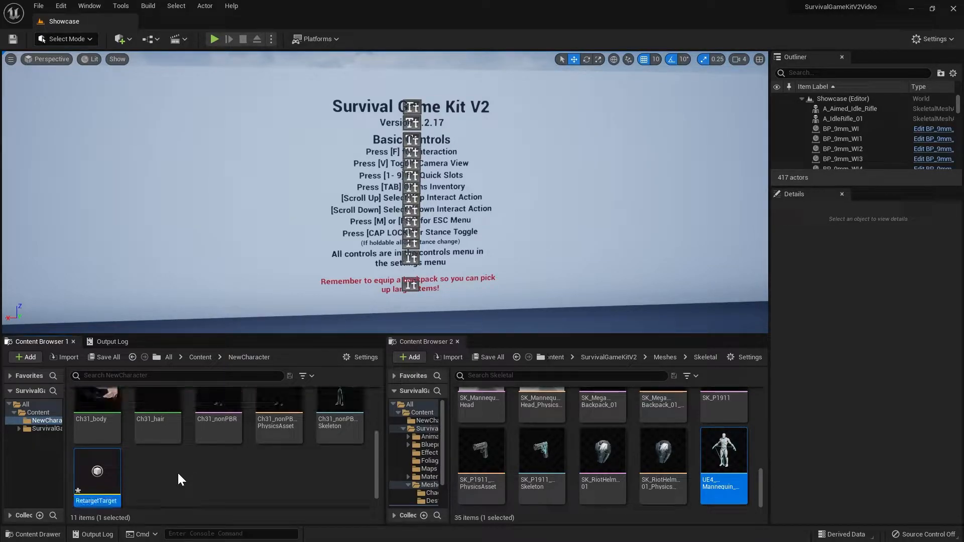
# Step: Open the RetargetTarget IK Rig docked beside the level, and open the RetargetSource rig from the kit's Skeletal folder
pyautogui.doubleClick(97, 469)
pyautogui.moveTo(80, 21); pyautogui.dragTo(204, 23)
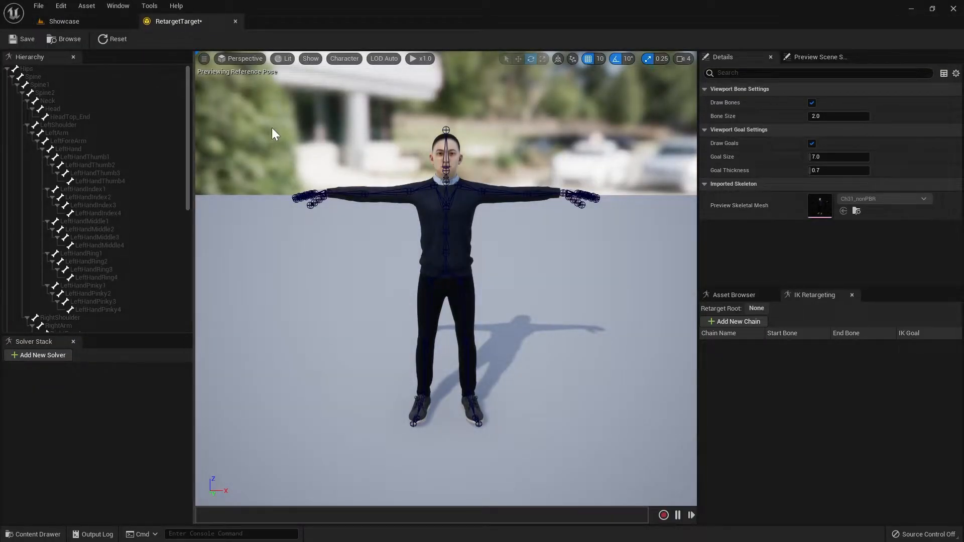
pyautogui.click(57, 22)
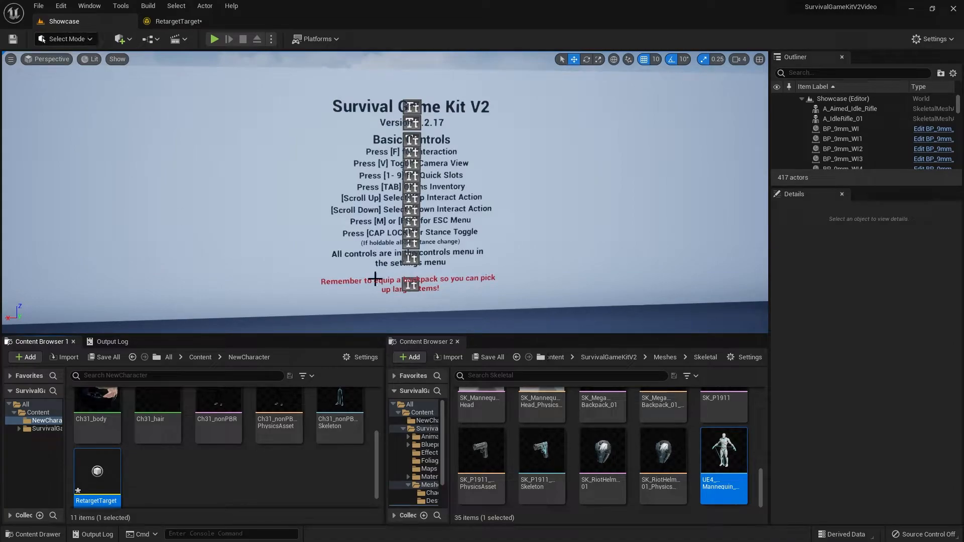
pyautogui.click(753, 459)
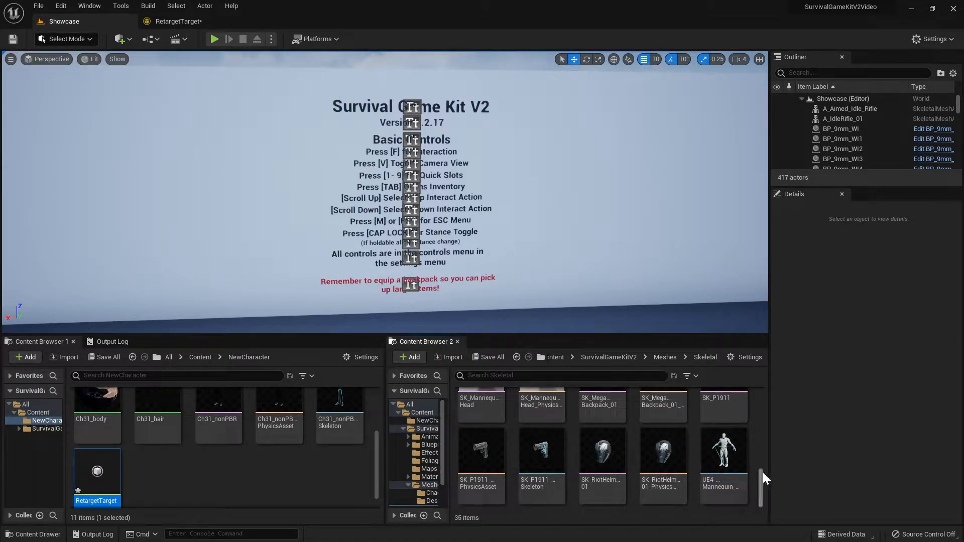
pyautogui.scroll(2, 752, 454)
pyautogui.scroll(10, 754, 455)
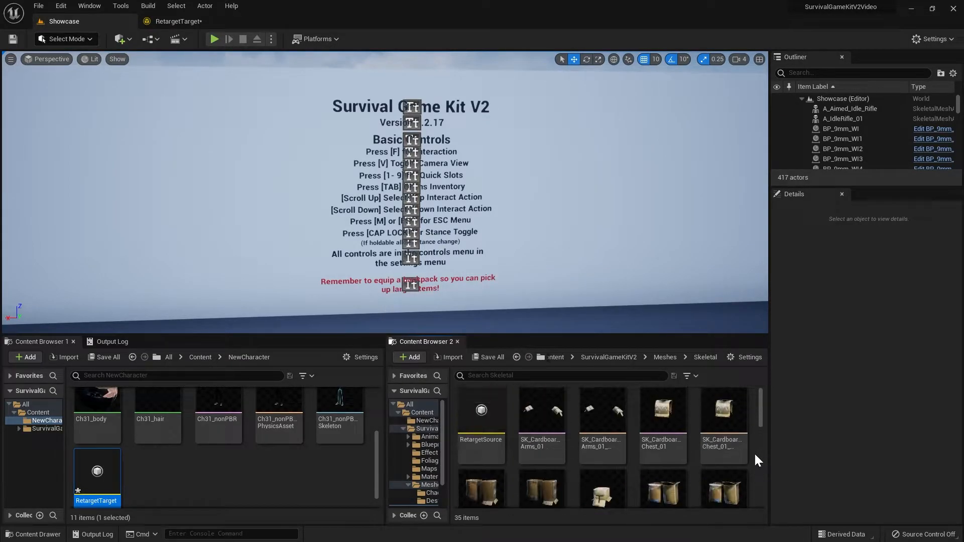
pyautogui.doubleClick(482, 411)
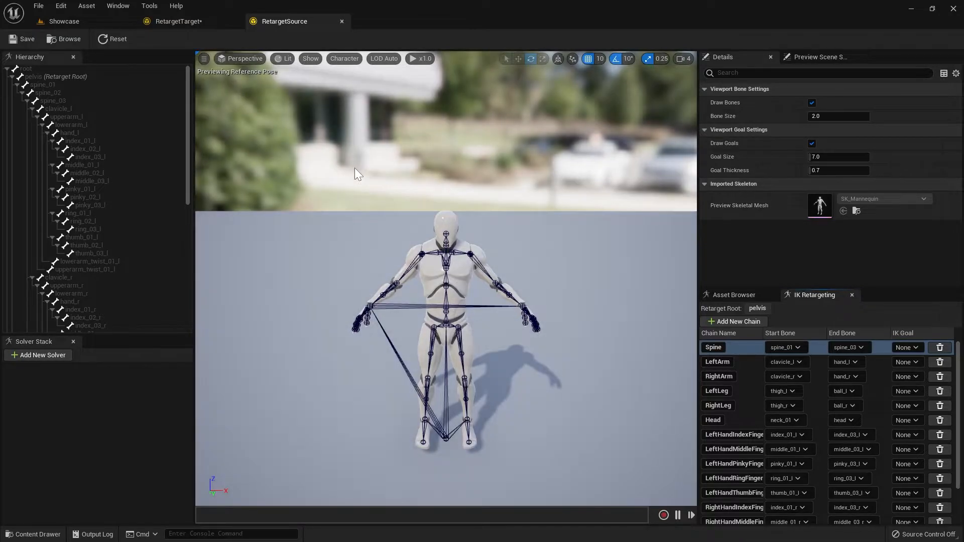
# Step: Examine the mannequin's retarget chains in RetargetSource, including the spine, both arms, left leg and head
pyautogui.click(742, 362)
pyautogui.click(748, 379)
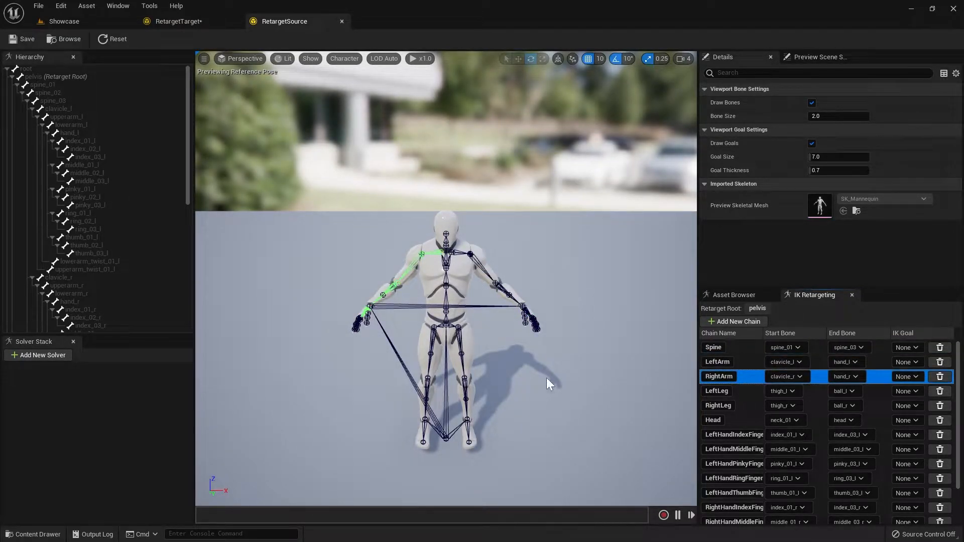
pyautogui.click(742, 347)
pyautogui.click(745, 362)
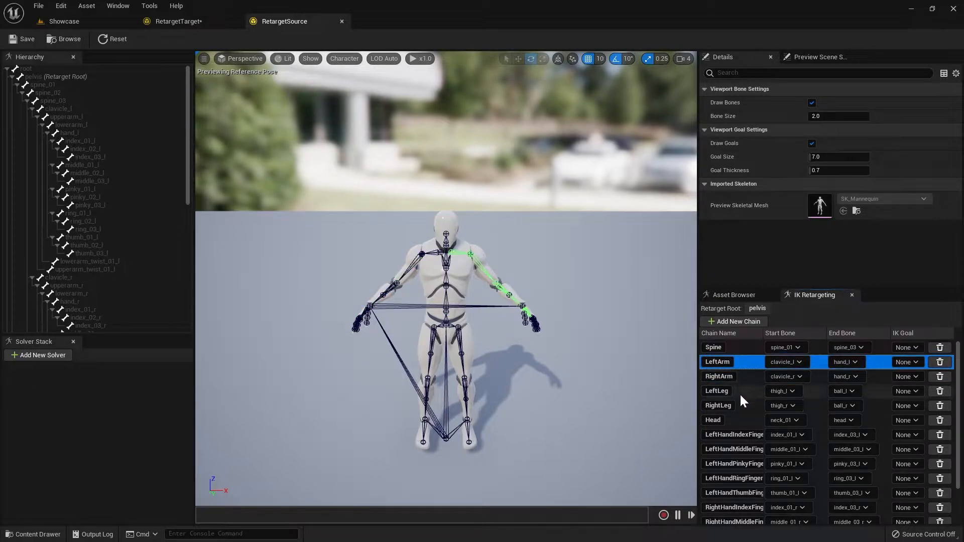
pyautogui.click(740, 392)
pyautogui.click(739, 421)
pyautogui.scroll(-1, 742, 434)
pyautogui.scroll(1, 738, 414)
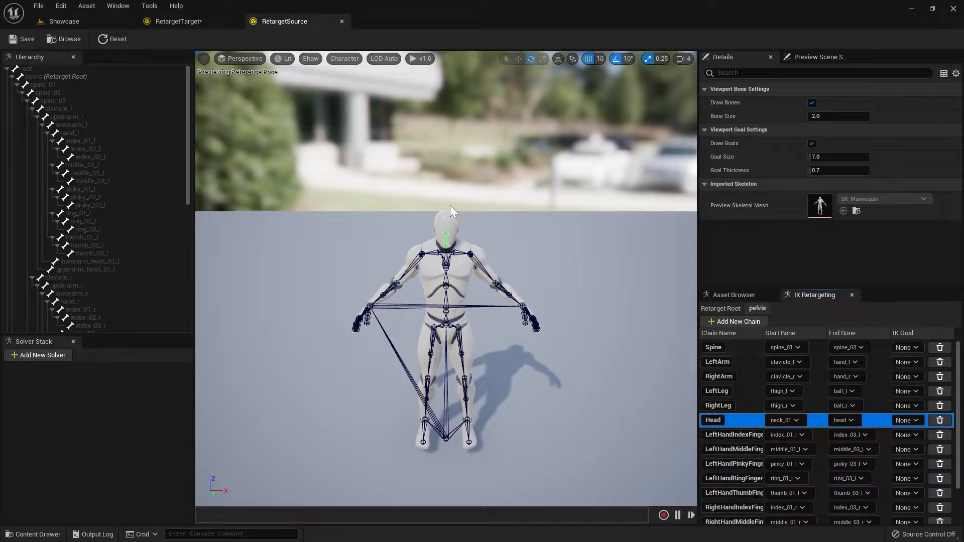
# Step: Add a retarget chain named Spine to RetargetTarget, running from the Spine bone to Spine2
pyautogui.click(175, 23)
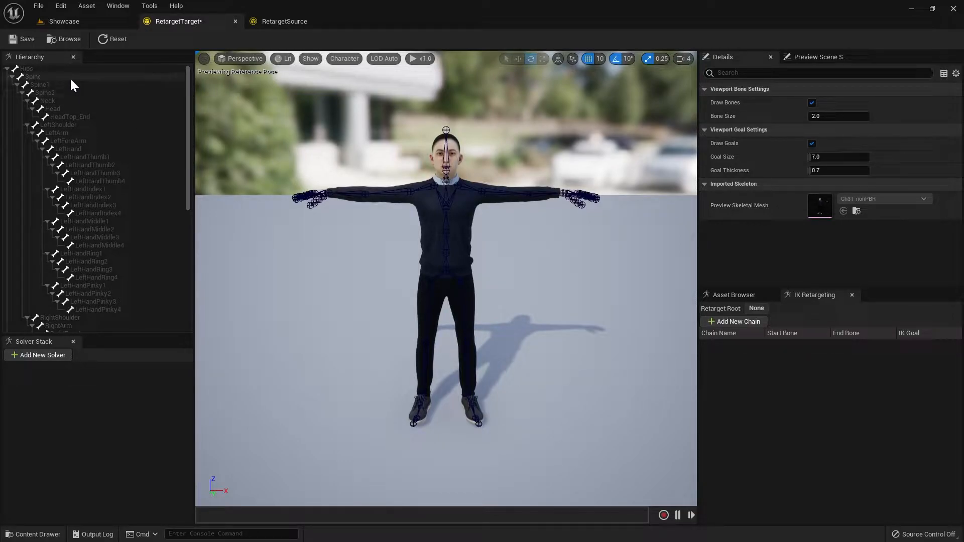
pyautogui.click(48, 77)
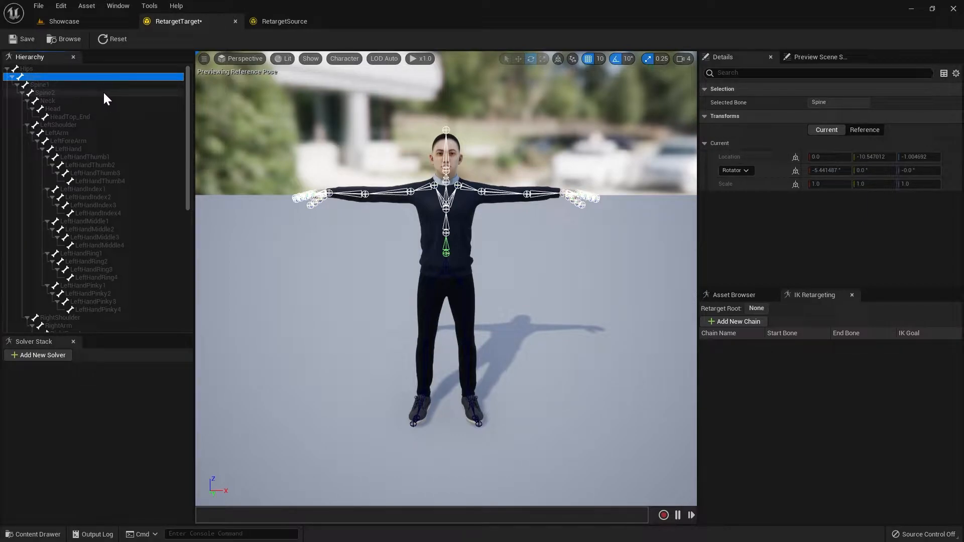
pyautogui.keyDown('shift'); pyautogui.click(56, 92); pyautogui.keyUp('shift')
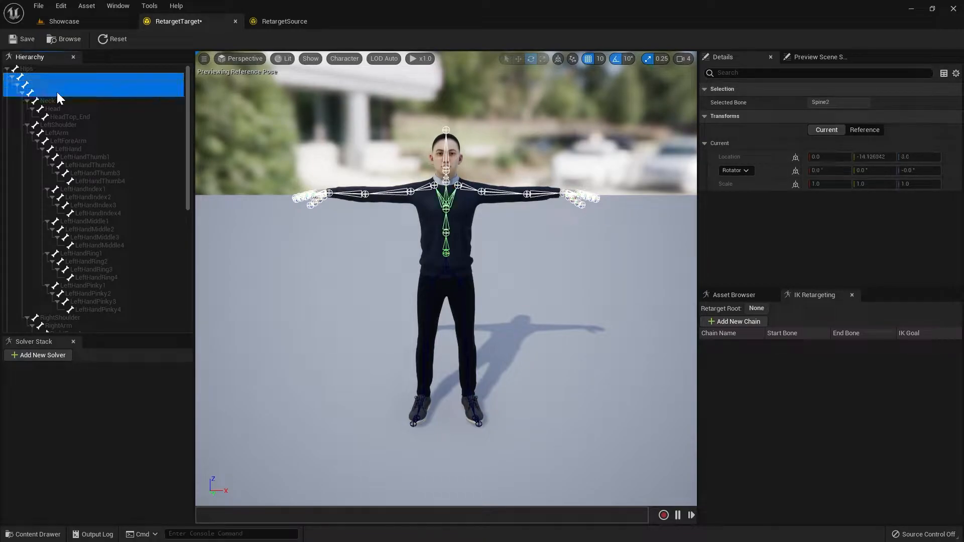
pyautogui.rightClick(88, 93)
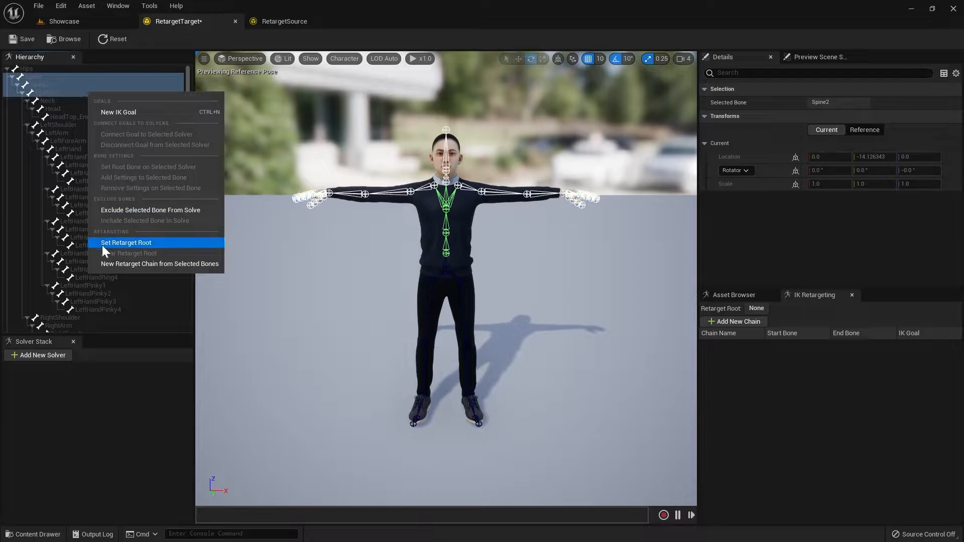
pyautogui.click(178, 264)
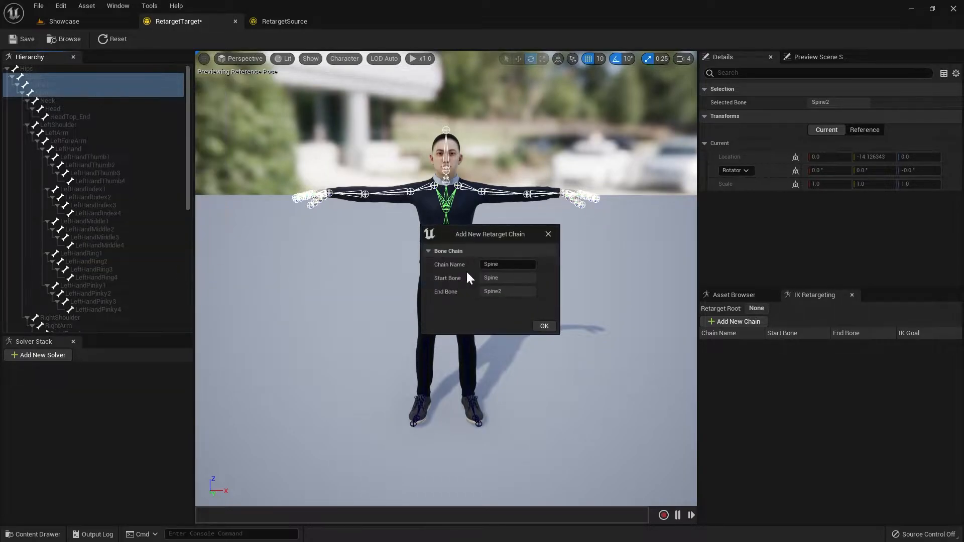
pyautogui.click(545, 326)
pyautogui.click(752, 350)
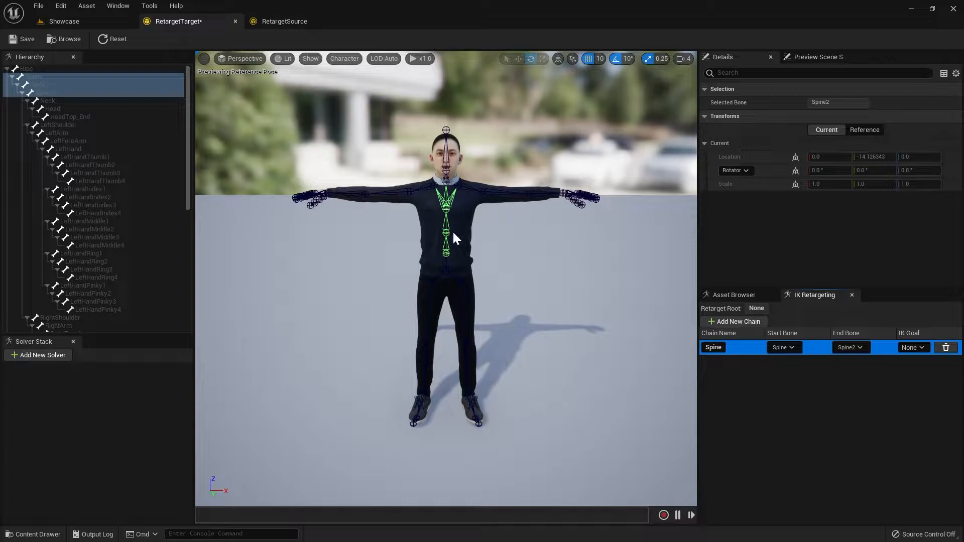
# Step: Add a retarget chain named Head running from the Neck bone to HeadTop_End
pyautogui.click(57, 101)
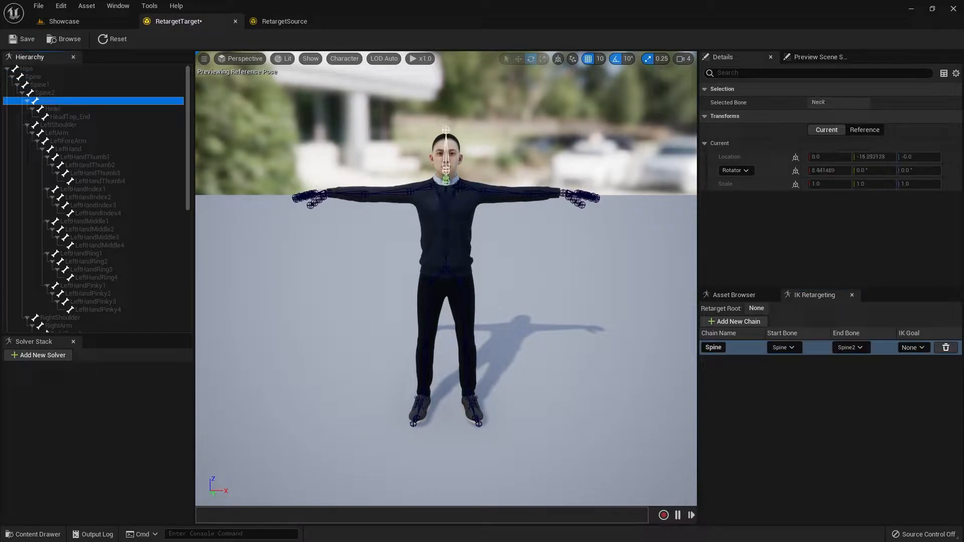
pyautogui.keyDown('shift'); pyautogui.click(61, 117); pyautogui.keyUp('shift')
pyautogui.rightClick(107, 117)
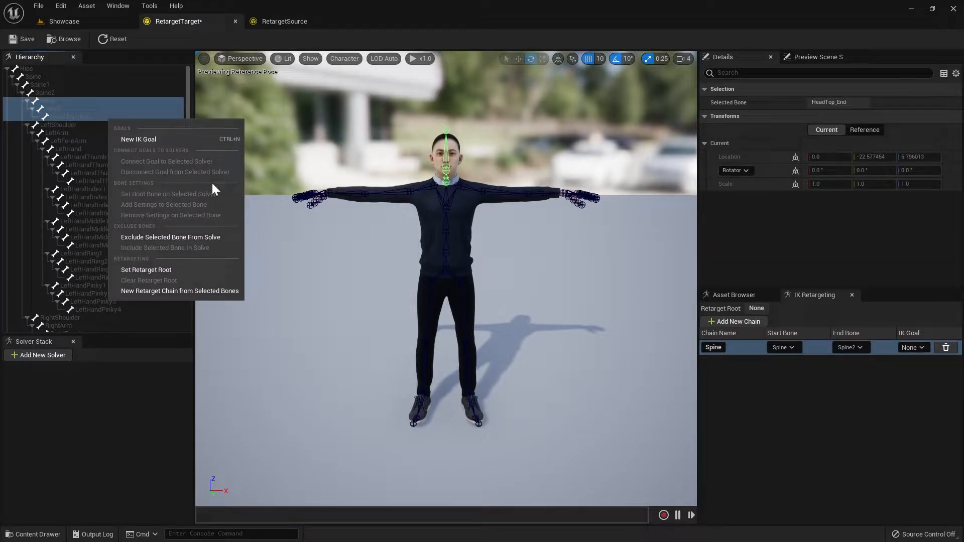
pyautogui.click(131, 292)
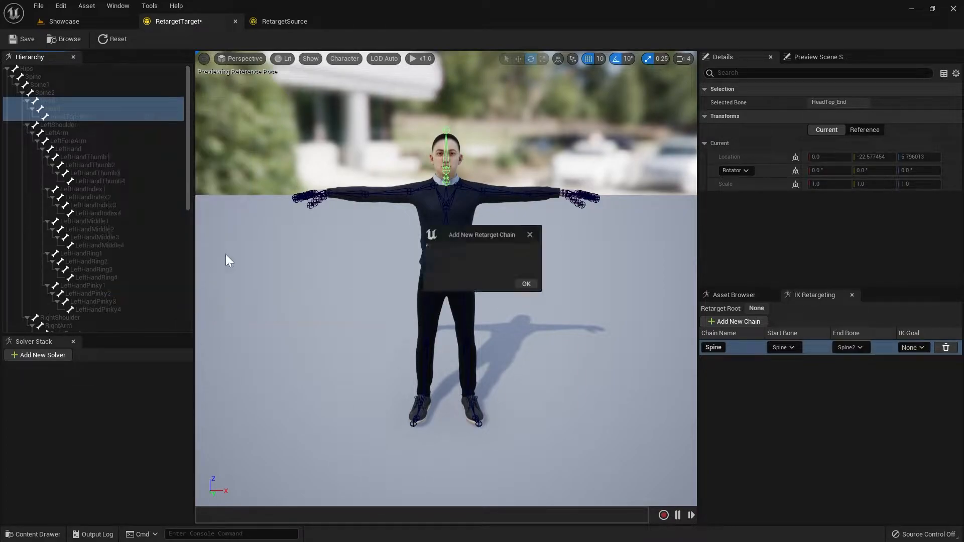
pyautogui.click(501, 266)
pyautogui.write('Head')
pyautogui.click(545, 326)
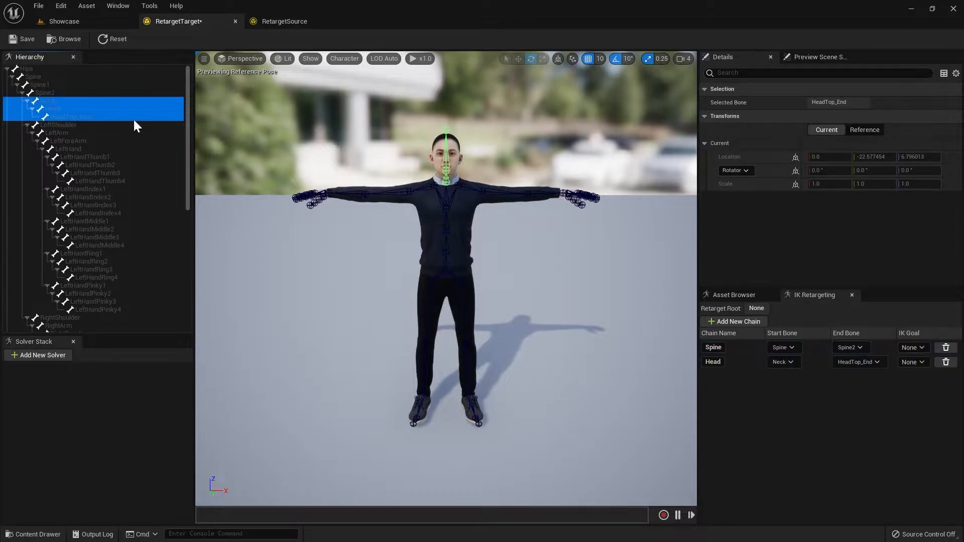
# Step: Add a retarget chain named LeftArm running from the LeftShoulder bone to LeftHand
pyautogui.click(75, 125)
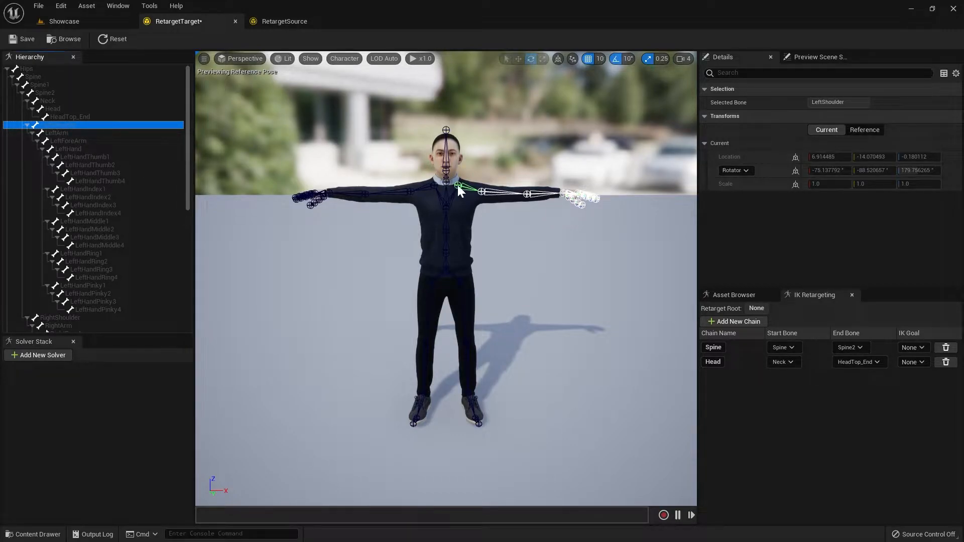
pyautogui.keyDown('shift'); pyautogui.click(71, 148); pyautogui.keyUp('shift')
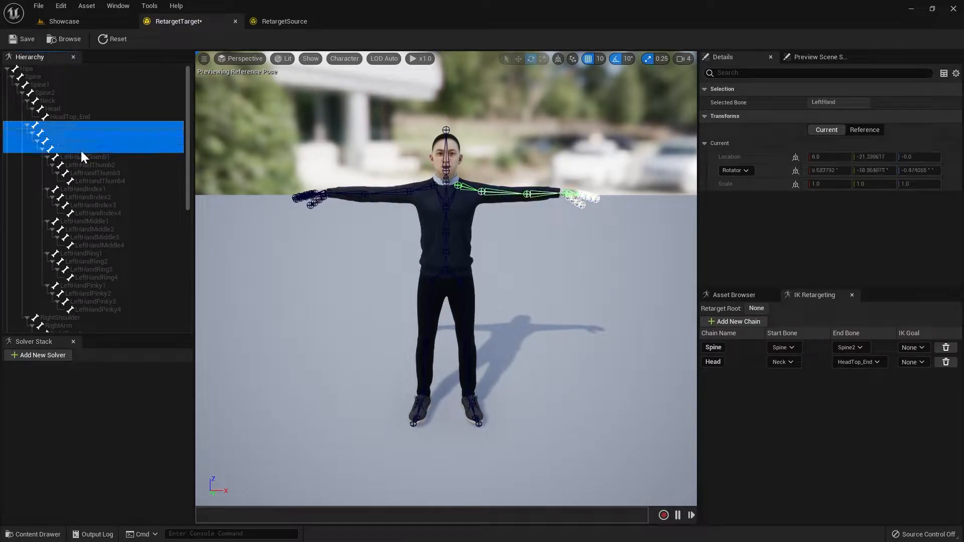
pyautogui.rightClick(100, 148)
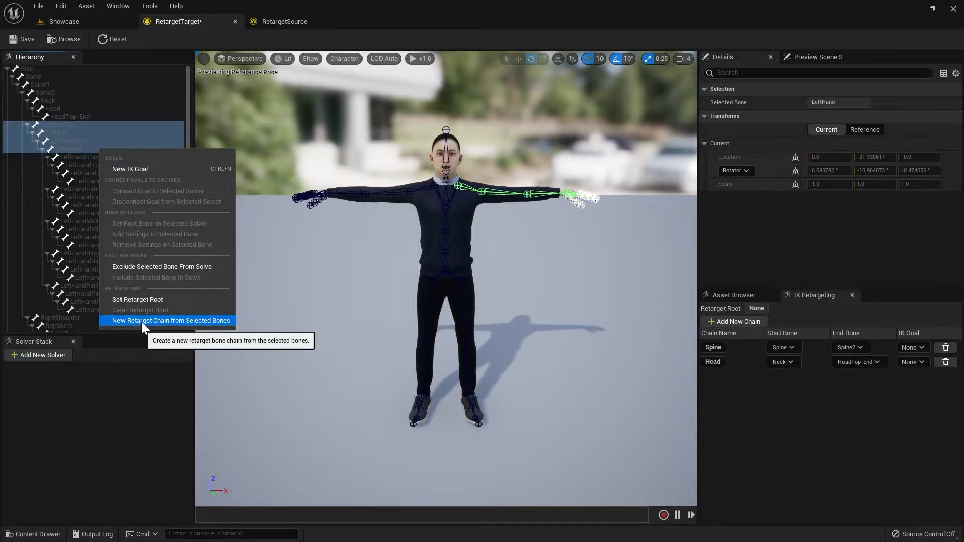
pyautogui.click(174, 320)
pyautogui.click(508, 264)
pyautogui.write('LeftArm')
pyautogui.press('Return')
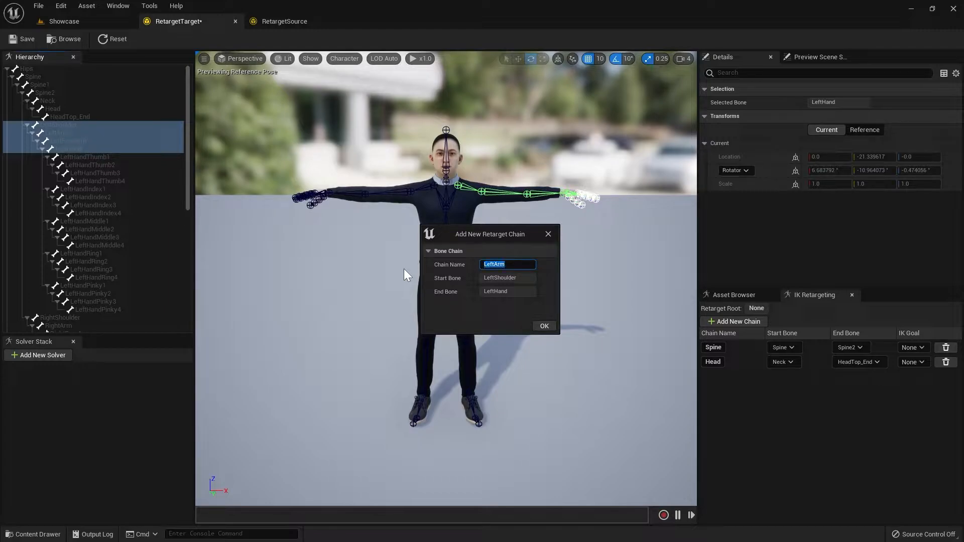
pyautogui.click(535, 327)
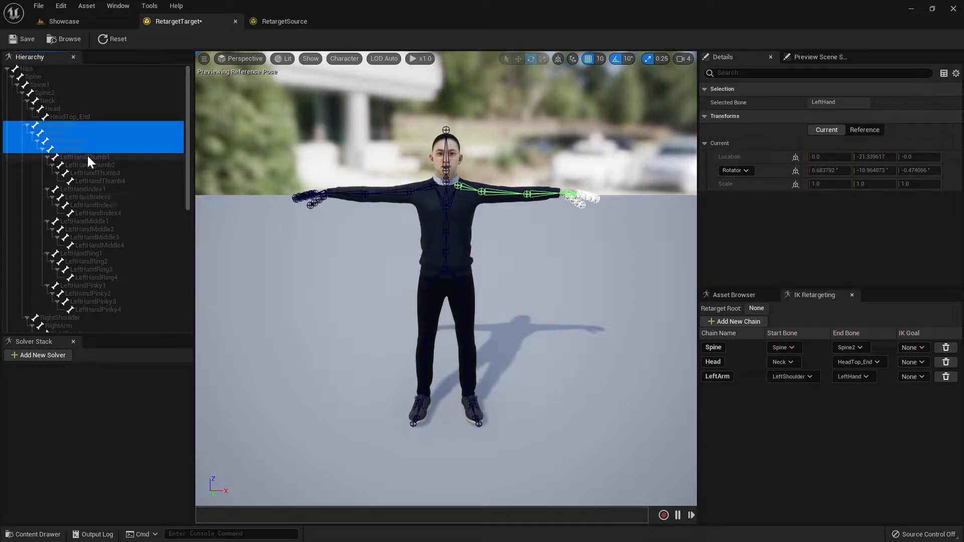
# Step: Add a retarget chain named RightArm running from the RightShoulder bone to RightHand
pyautogui.scroll(-3, 103, 200)
pyautogui.click(83, 237)
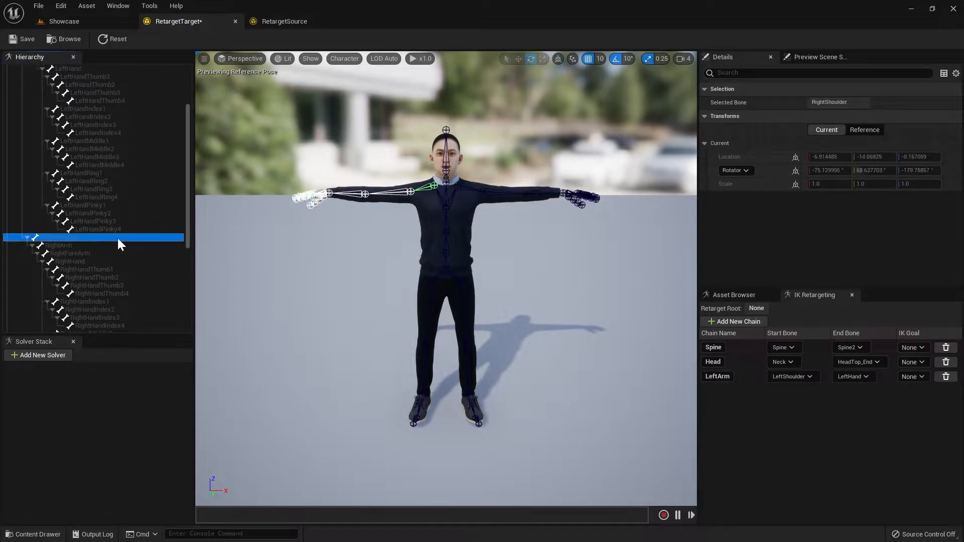
pyautogui.keyDown('shift'); pyautogui.click(77, 261); pyautogui.keyUp('shift')
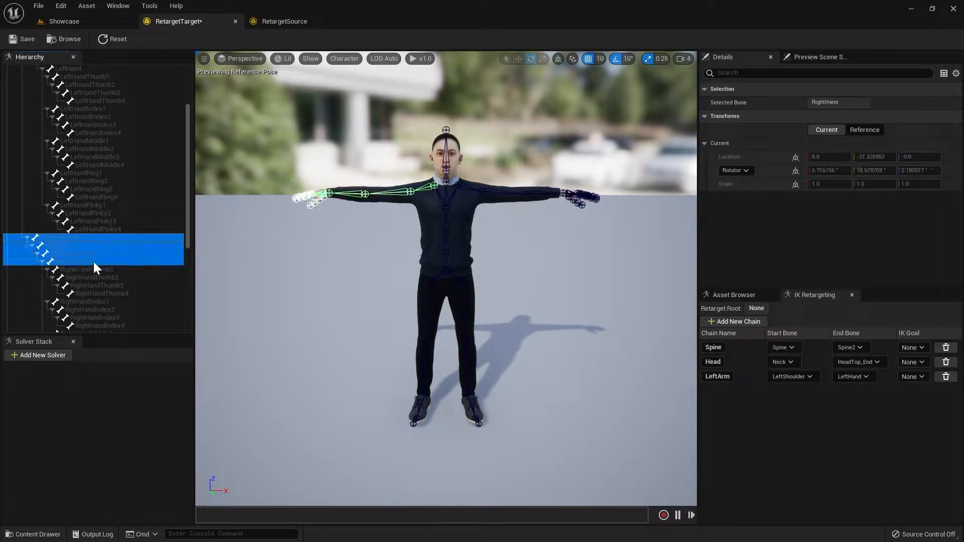
pyautogui.rightClick(94, 261)
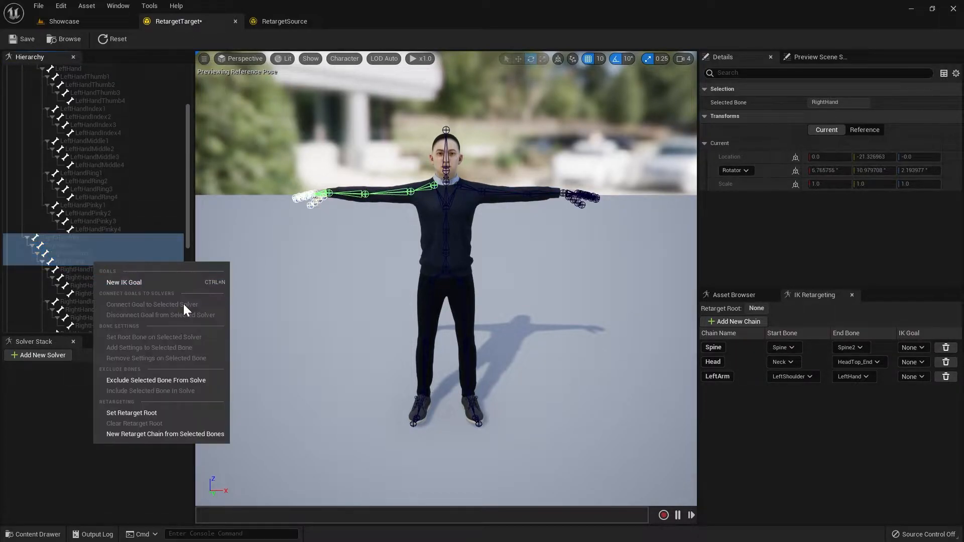
pyautogui.click(179, 434)
pyautogui.click(523, 266)
pyautogui.write('igh')
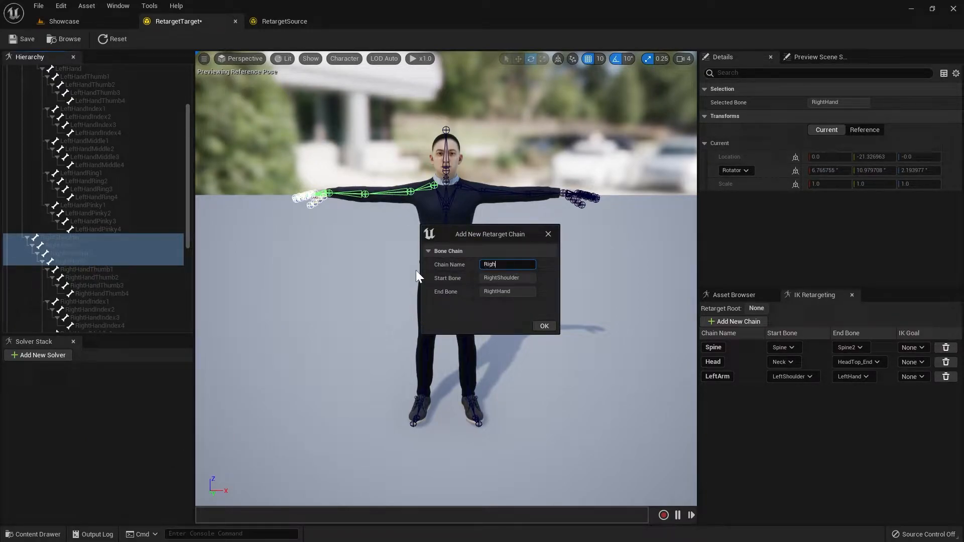
pyautogui.write('tArm')
pyautogui.press('Return')
pyautogui.click(542, 326)
# Step: Add a retarget chain named LeftLeg running from the LeftUpLeg bone to LeftFoot
pyautogui.scroll(-7, 136, 257)
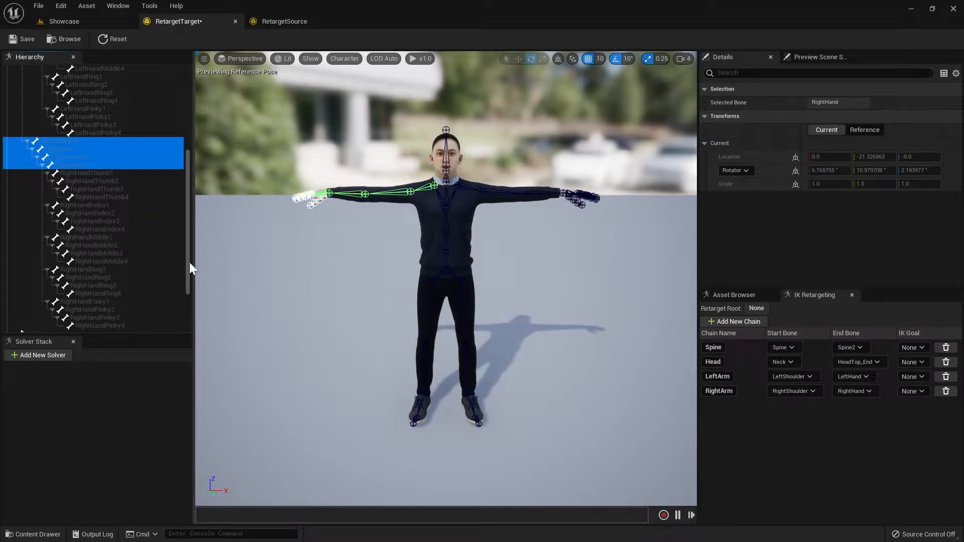
pyautogui.scroll(-2, 149, 257)
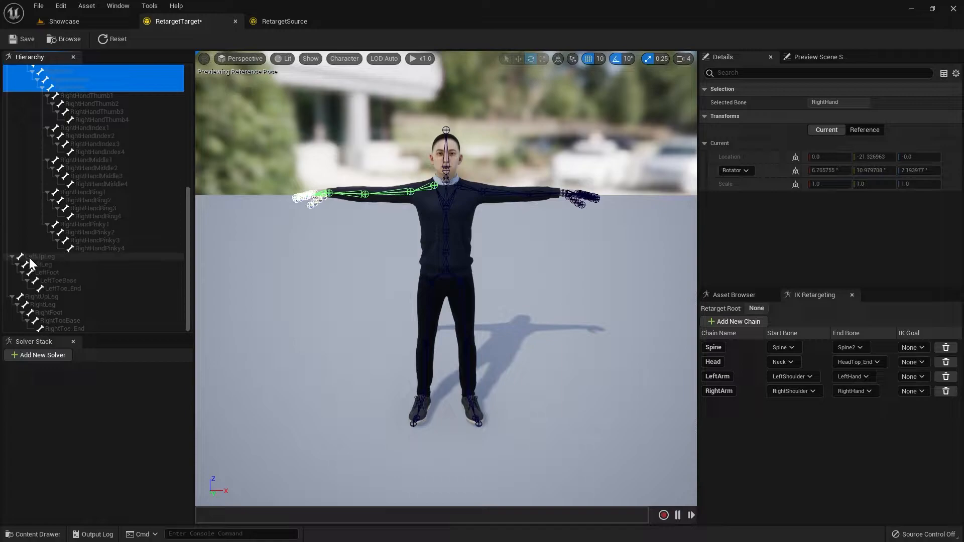
pyautogui.click(32, 256)
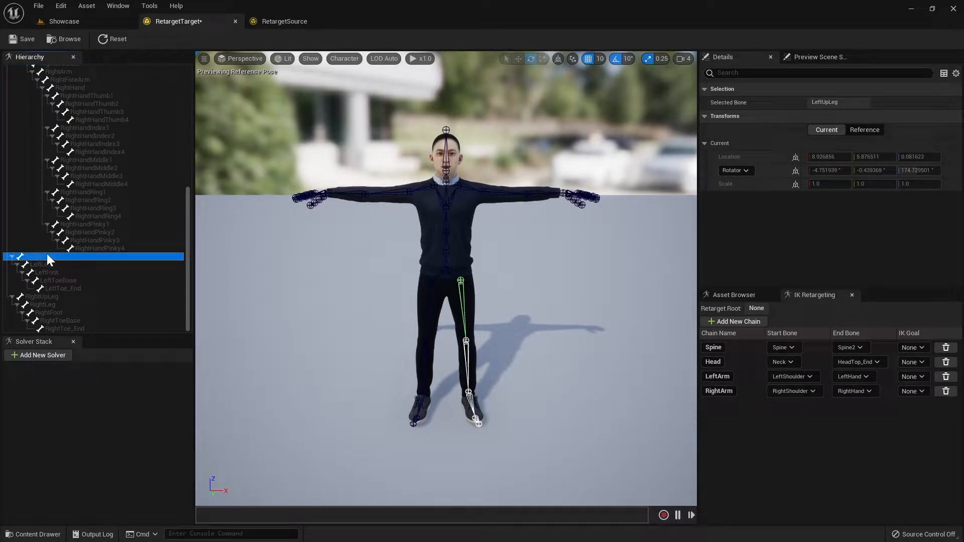
pyautogui.keyDown('shift'); pyautogui.click(71, 272); pyautogui.keyUp('shift')
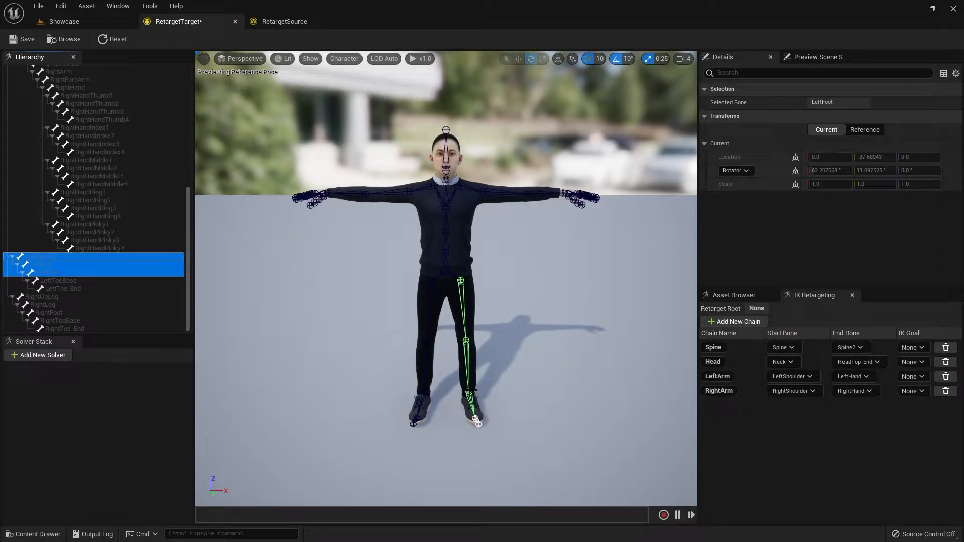
pyautogui.rightClick(79, 271)
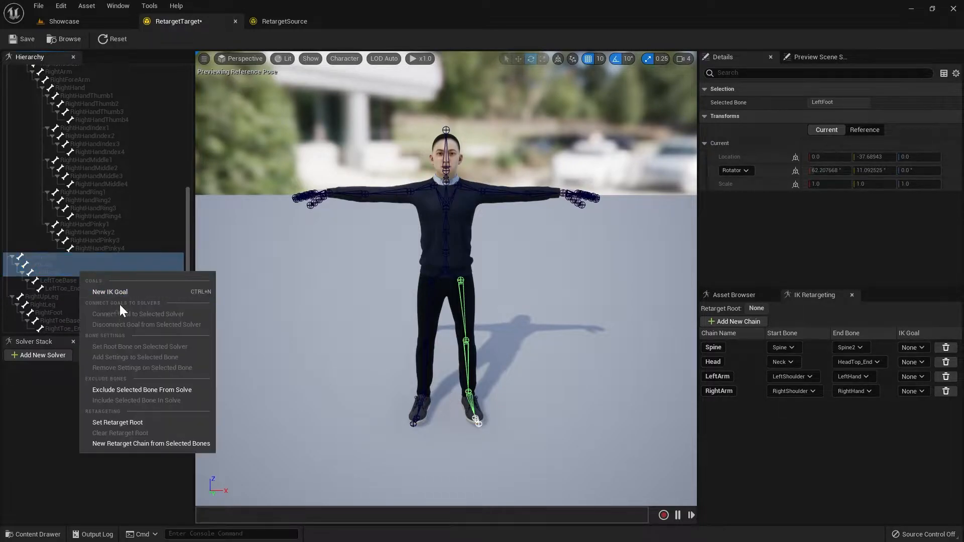
pyautogui.click(153, 444)
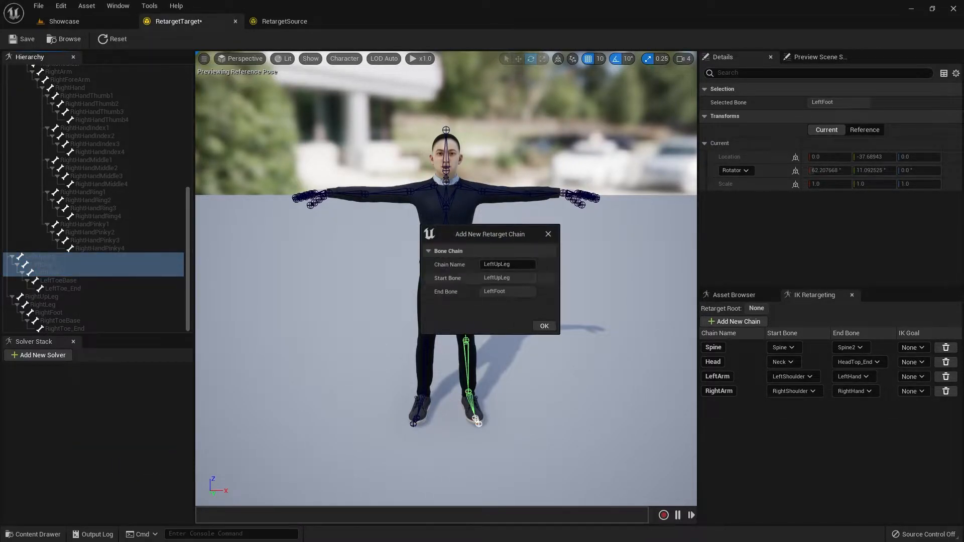
pyautogui.click(507, 264)
pyautogui.write('LeftLeg')
pyautogui.click(544, 325)
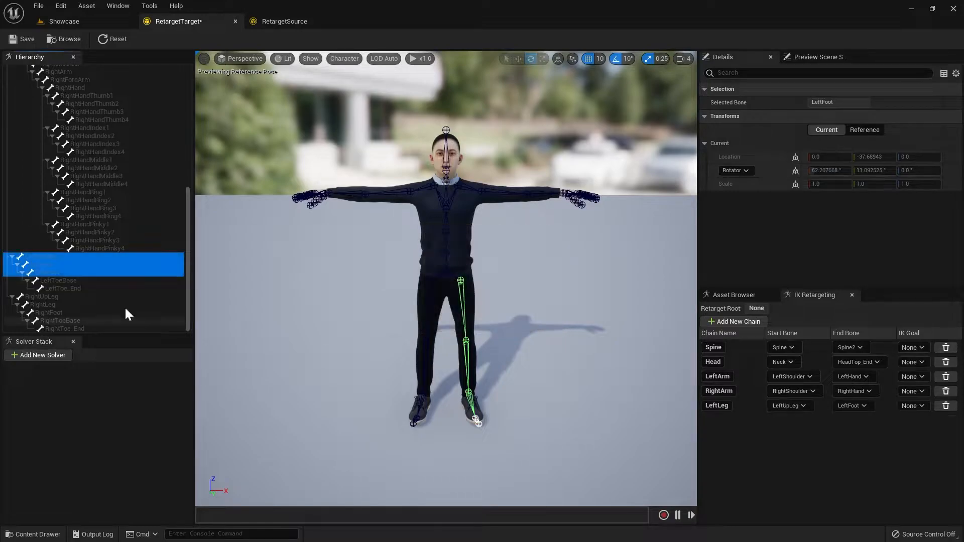
# Step: Add a retarget chain named RightLeg running from the RightUpLeg bone to RightFoot
pyautogui.click(70, 297)
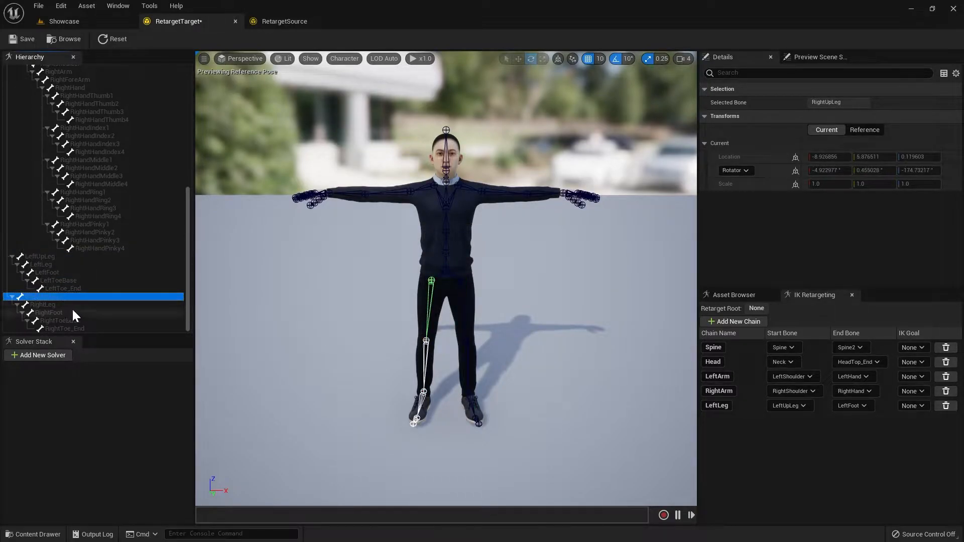
pyautogui.keyDown('shift'); pyautogui.click(61, 311); pyautogui.keyUp('shift')
pyautogui.rightClick(97, 297)
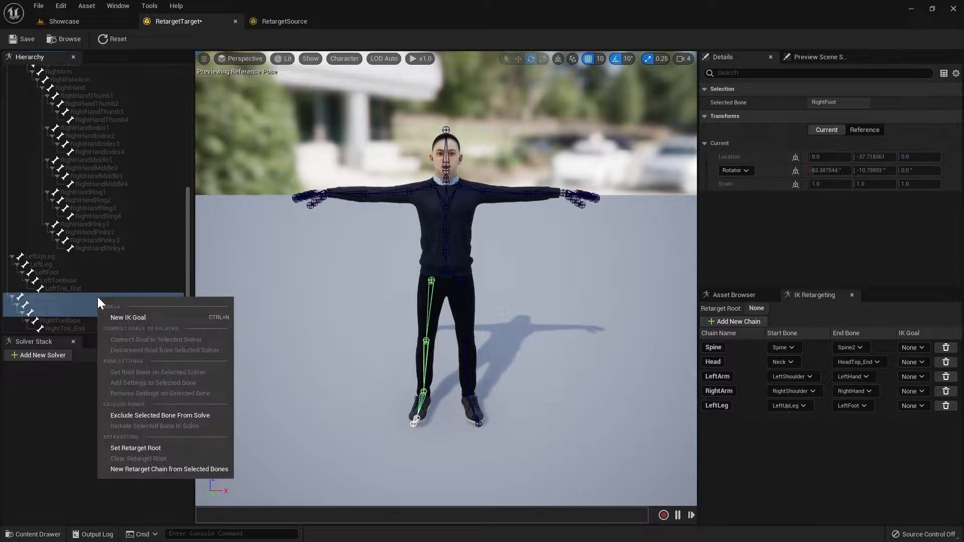
pyautogui.click(179, 469)
pyautogui.write('R')
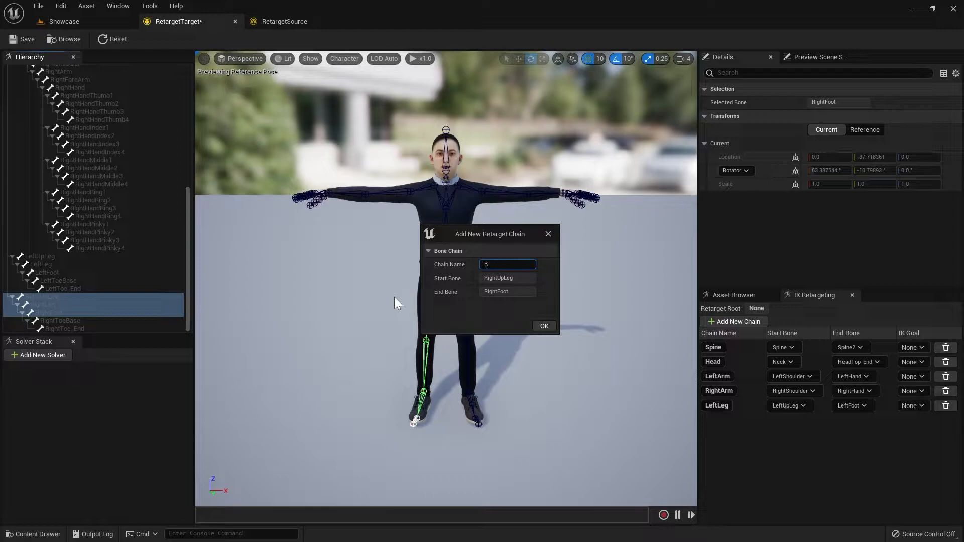
pyautogui.write('ightLeg')
pyautogui.press('Return')
pyautogui.click(543, 327)
# Step: Inspect the character's left hand bones, then examine the finger chain names in RetargetSource with the chain list widened
pyautogui.moveTo(452, 201)
pyautogui.mouseDown(button='right')
pyautogui.moveTo(460, 176)
pyautogui.moveTo(396, 121)
pyautogui.moveTo(502, 121)
pyautogui.moveTo(495, 211)
pyautogui.moveTo(454, 201)
pyautogui.mouseUp(button='right')
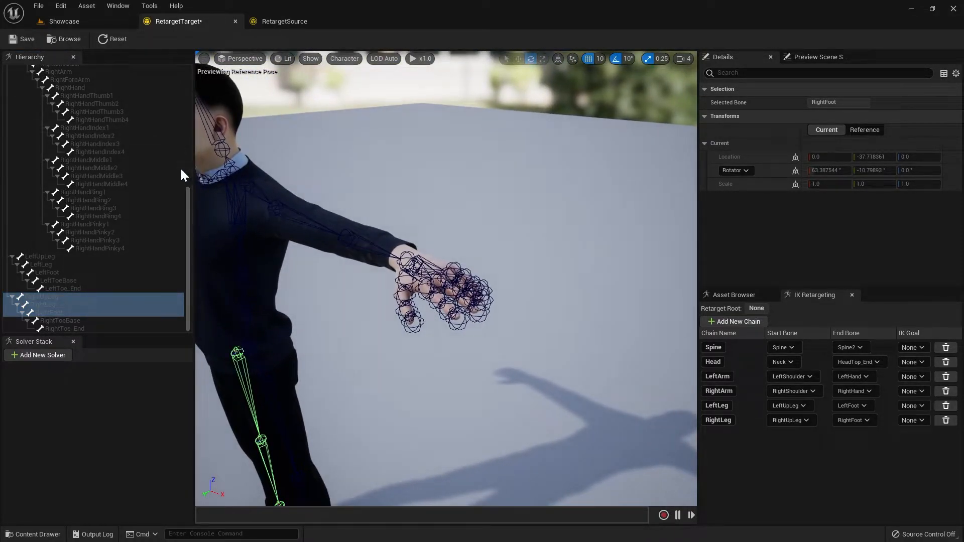
pyautogui.scroll(9, 128, 170)
pyautogui.scroll(2, 103, 146)
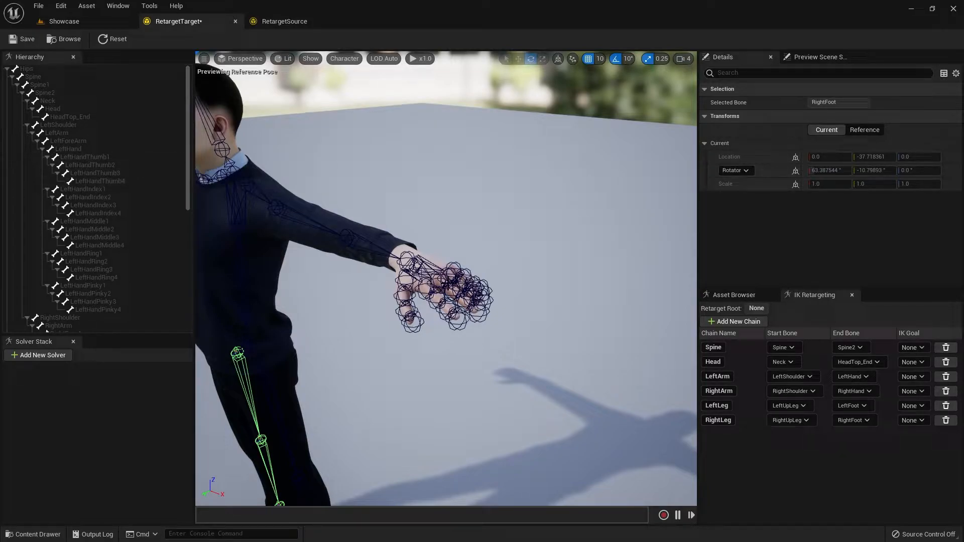
pyautogui.click(280, 26)
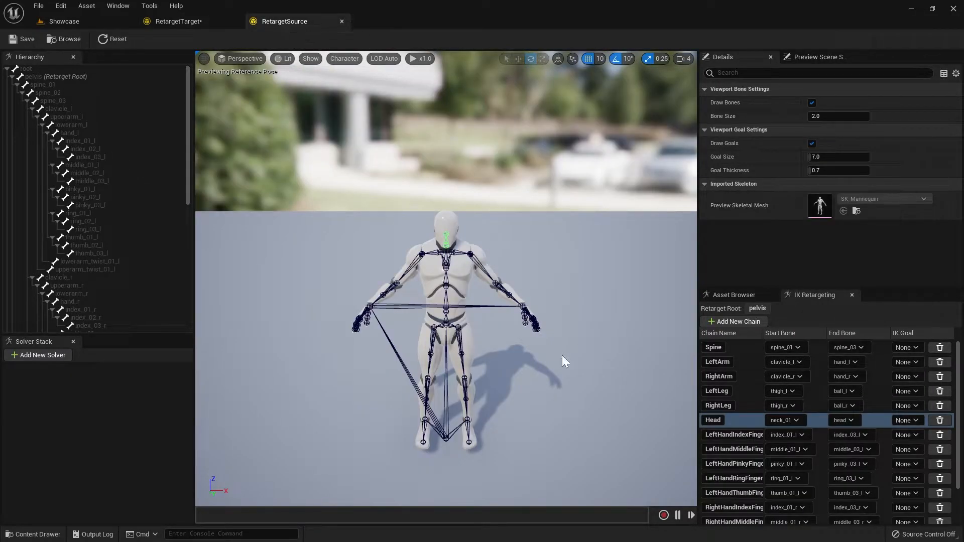
pyautogui.scroll(-2, 713, 396)
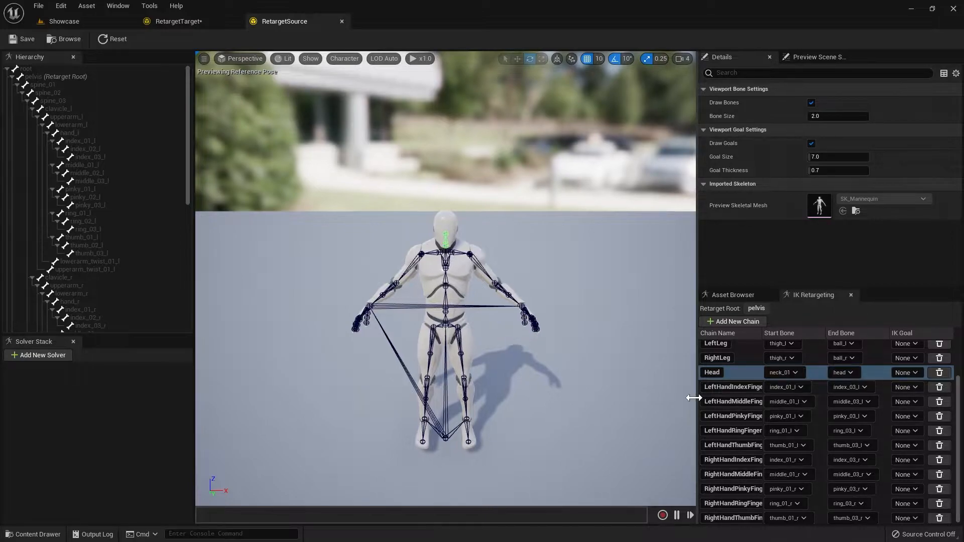
pyautogui.moveTo(697, 398); pyautogui.dragTo(620, 398)
pyautogui.scroll(1, 788, 432)
pyautogui.scroll(-1, 788, 432)
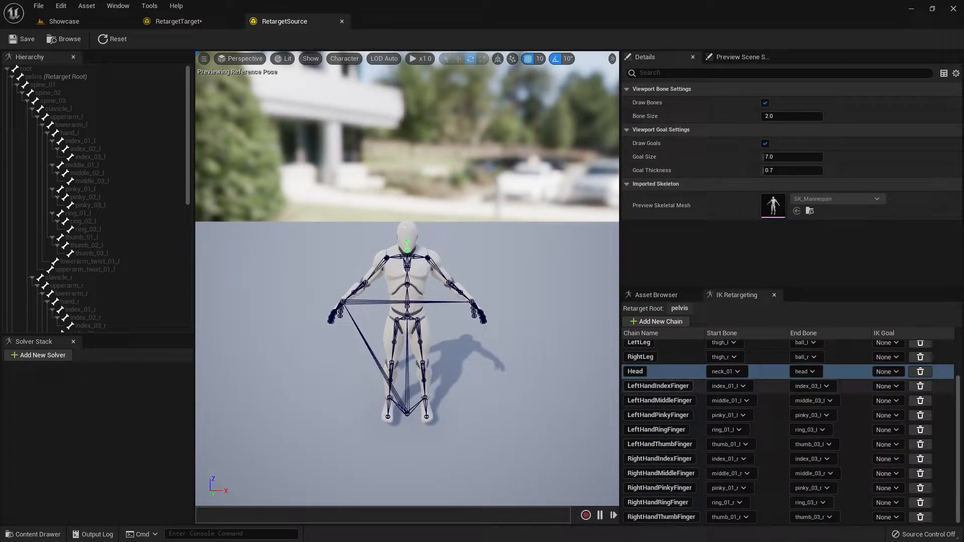
# Step: Copy the chain name LeftHandIndexFinger from RetargetSource and return to the RetargetTarget rig
pyautogui.doubleClick(686, 386)
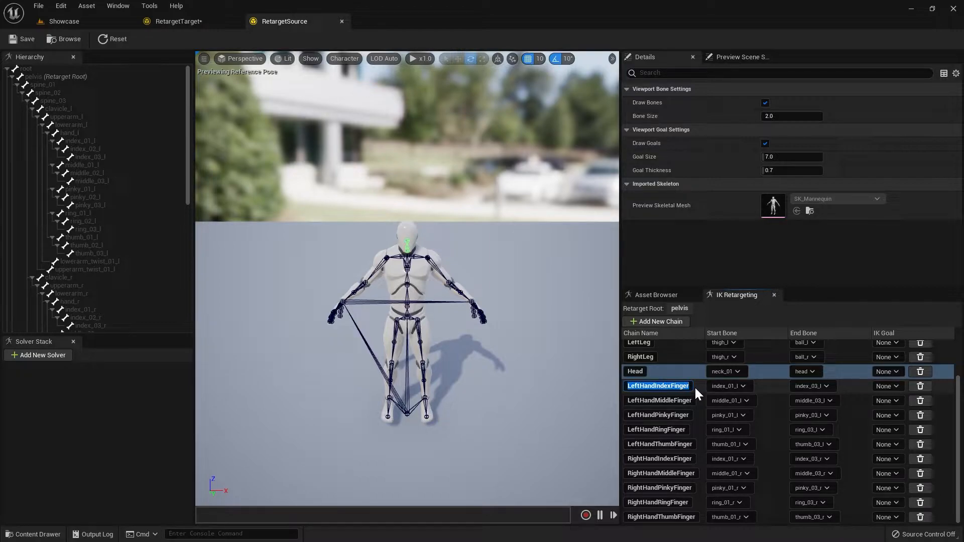
pyautogui.click(176, 22)
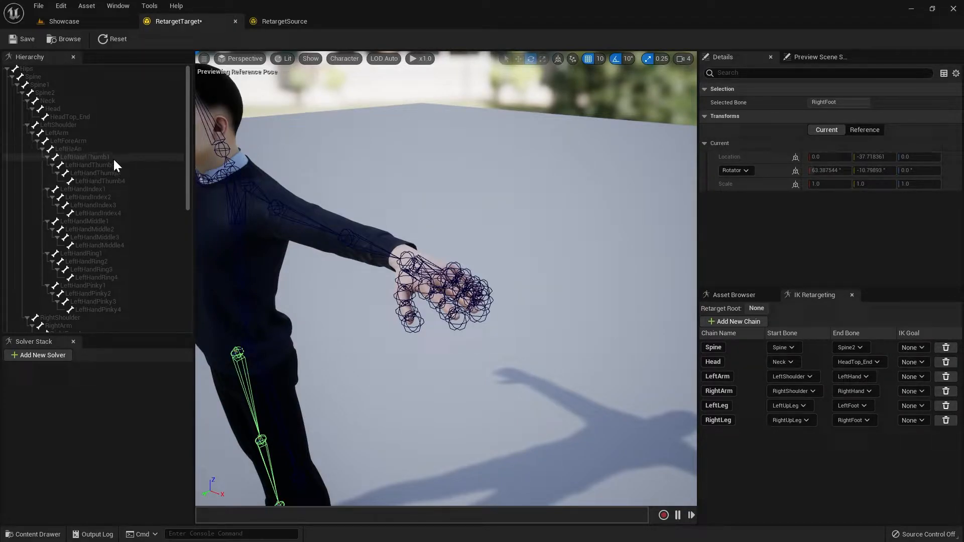
pyautogui.click(287, 22)
pyautogui.click(657, 386)
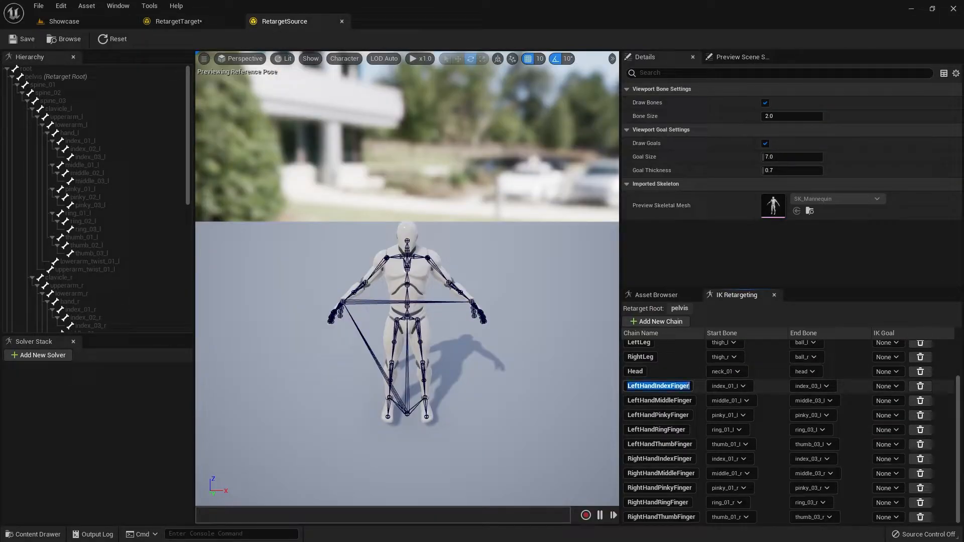
pyautogui.click(195, 23)
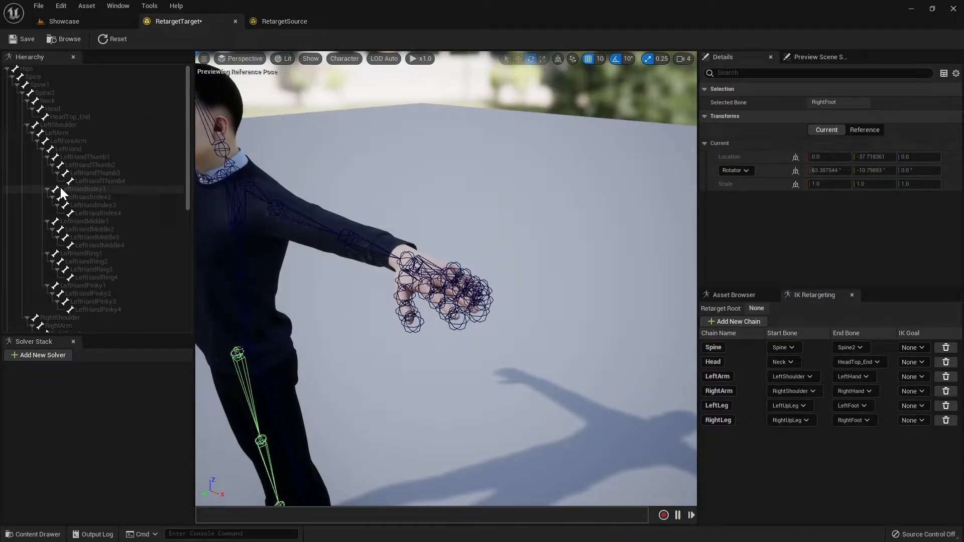
# Step: Add a retarget chain named LeftHandIndexFinger running from the LeftHandIndex1 bone to LeftHandIndex4
pyautogui.click(101, 190)
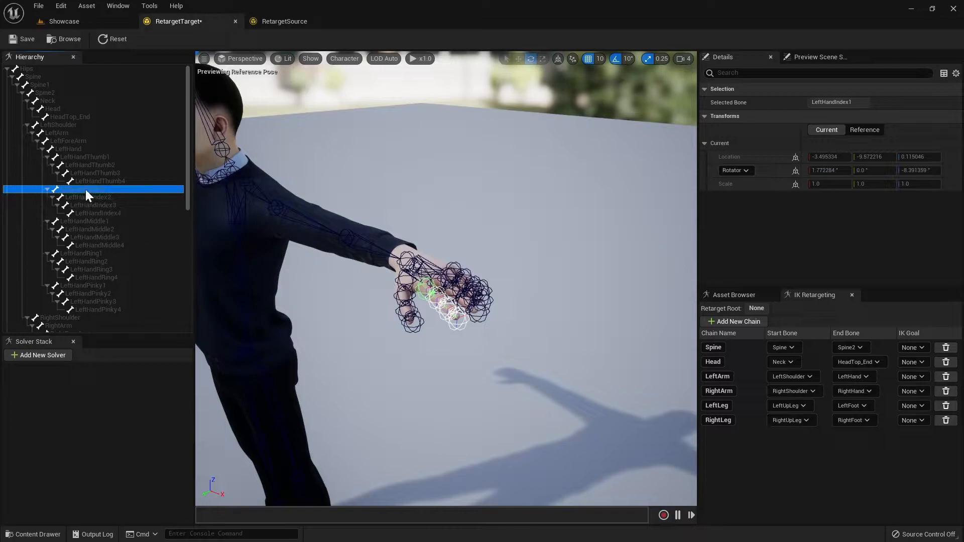
pyautogui.keyDown('shift'); pyautogui.click(113, 213); pyautogui.keyUp('shift')
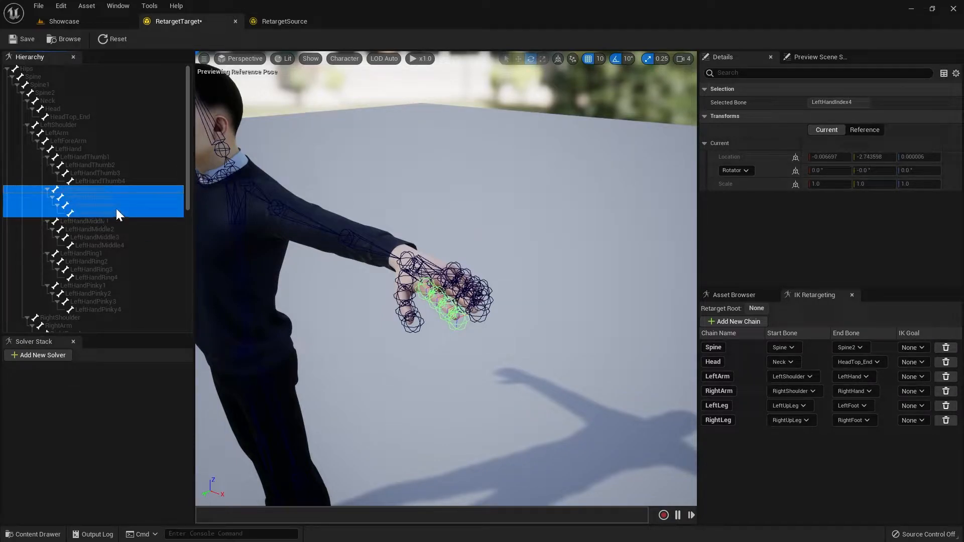
pyautogui.rightClick(116, 209)
pyautogui.click(159, 381)
pyautogui.click(511, 265)
pyautogui.write('LeftHandIndexFinger')
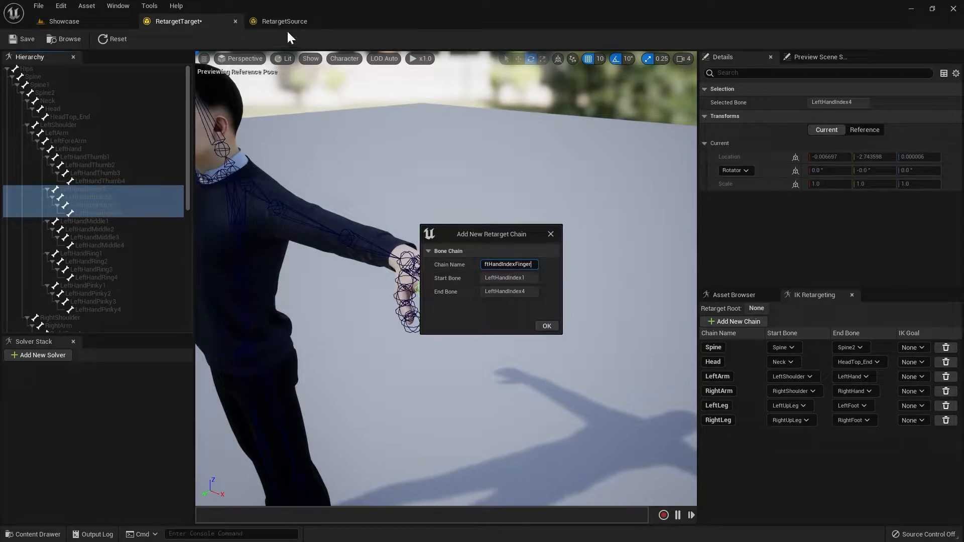
pyautogui.click(547, 326)
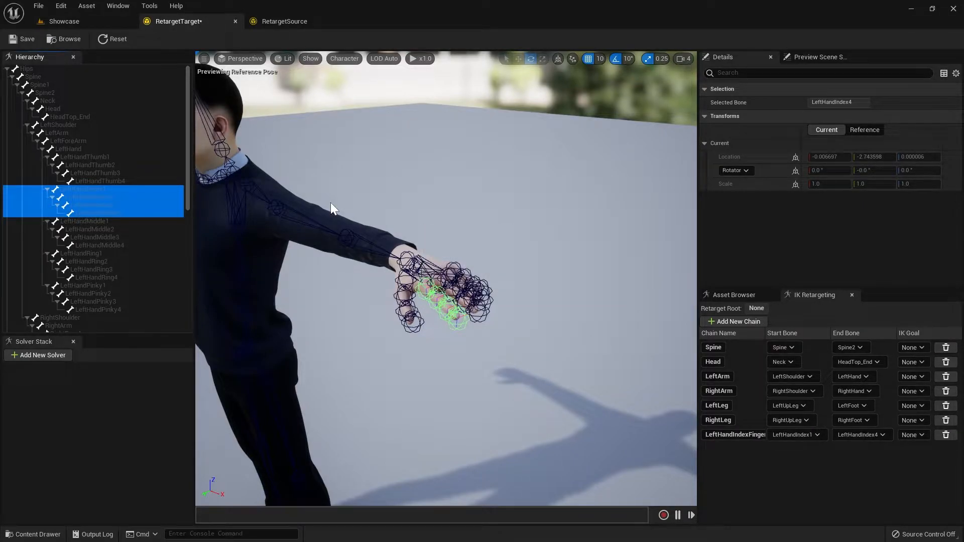
# Step: Copy the chain name LeftHandMiddleFinger from RetargetSource and return to the RetargetTarget rig
pyautogui.click(284, 22)
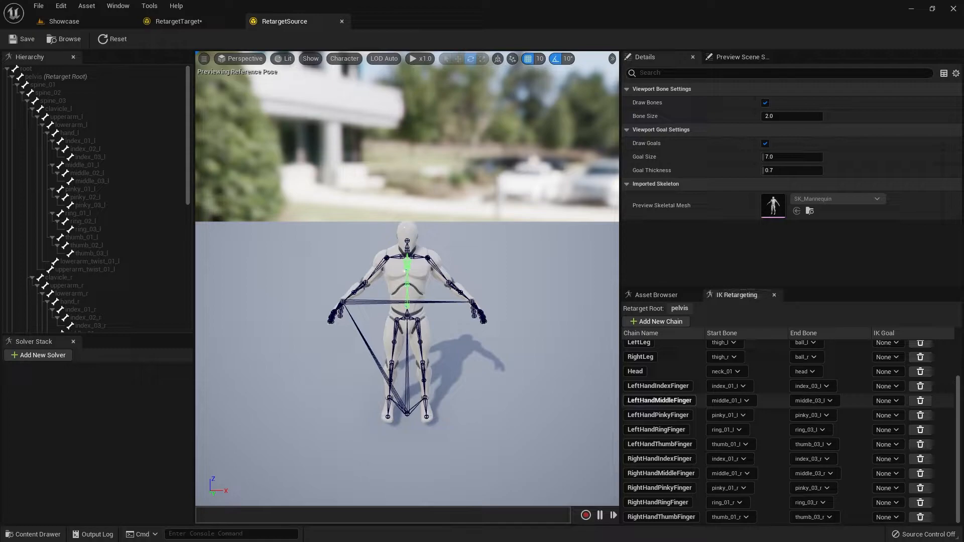
pyautogui.click(659, 401)
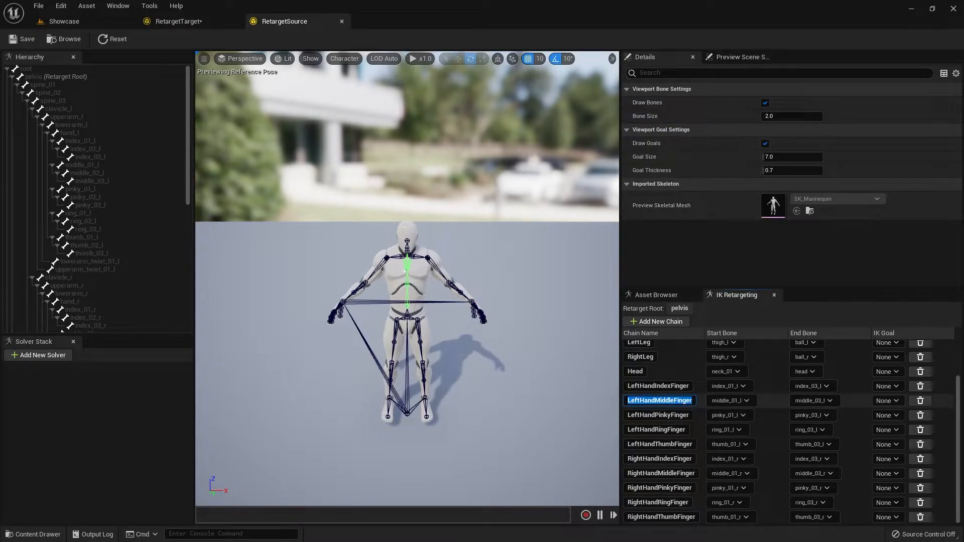
pyautogui.click(190, 20)
pyautogui.click(251, 24)
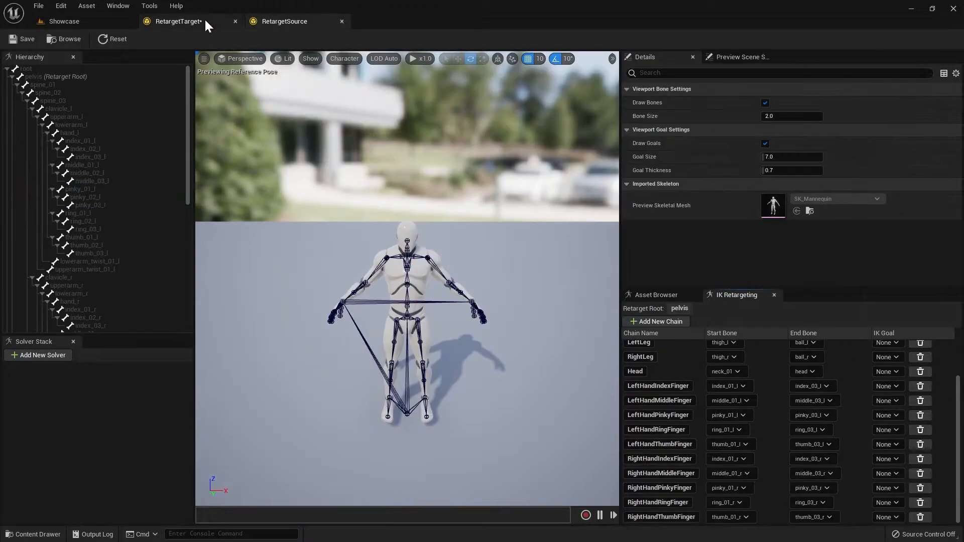
pyautogui.click(204, 20)
# Step: Add a retarget chain named LeftHandMiddleFinger running from the LeftHandMiddle1 bone to LeftHandMiddle4
pyautogui.click(89, 222)
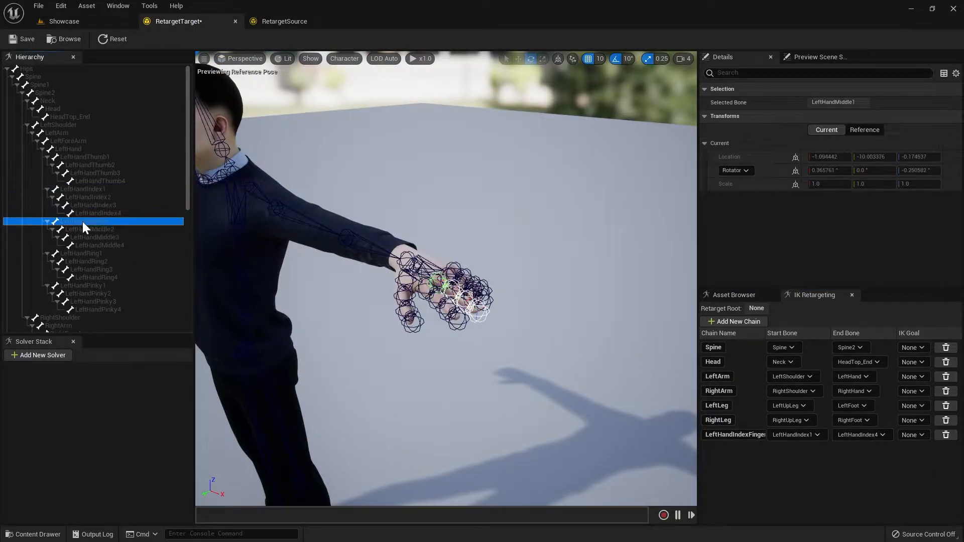
pyautogui.keyDown('shift'); pyautogui.click(98, 246); pyautogui.keyUp('shift')
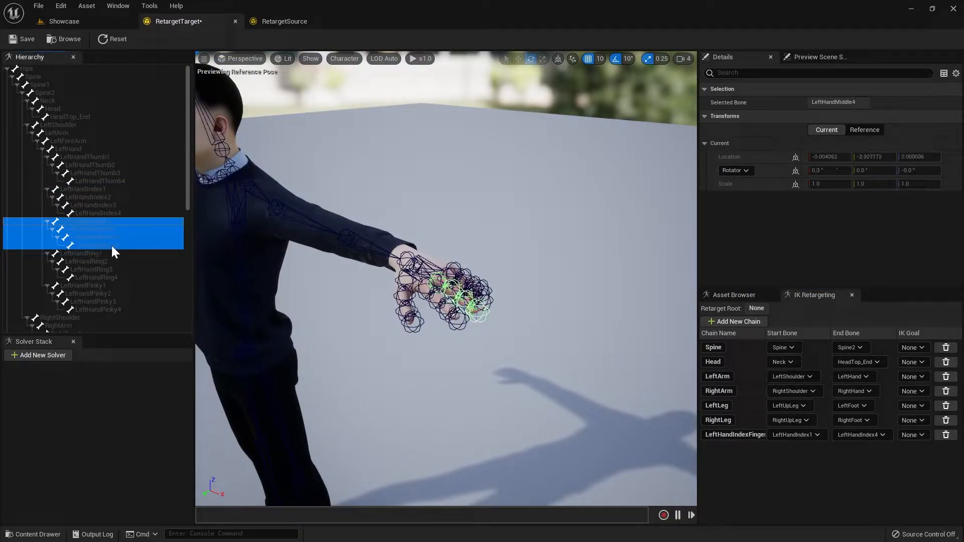
pyautogui.rightClick(111, 245)
pyautogui.click(181, 420)
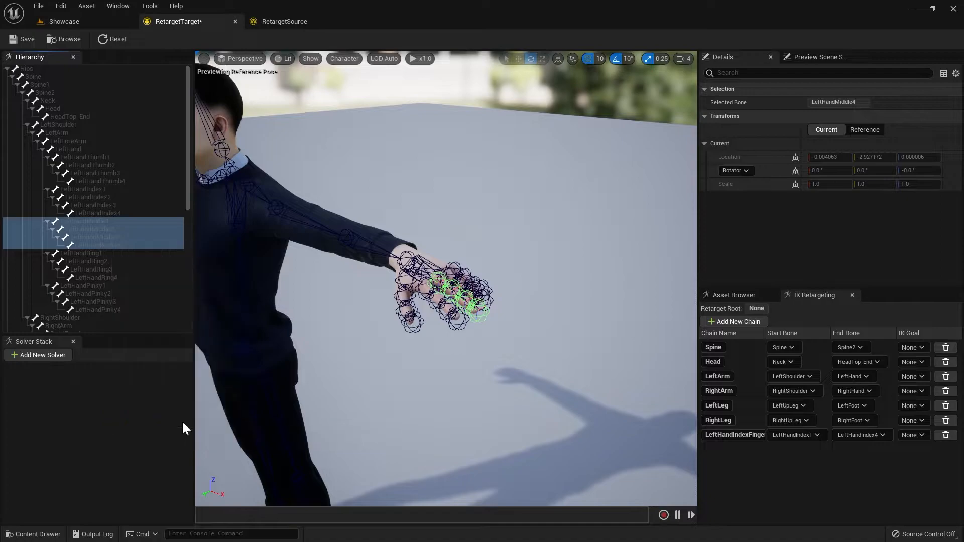
pyautogui.click(503, 264)
pyautogui.click(535, 265)
pyautogui.press('BackSpace')
pyautogui.write('Finger')
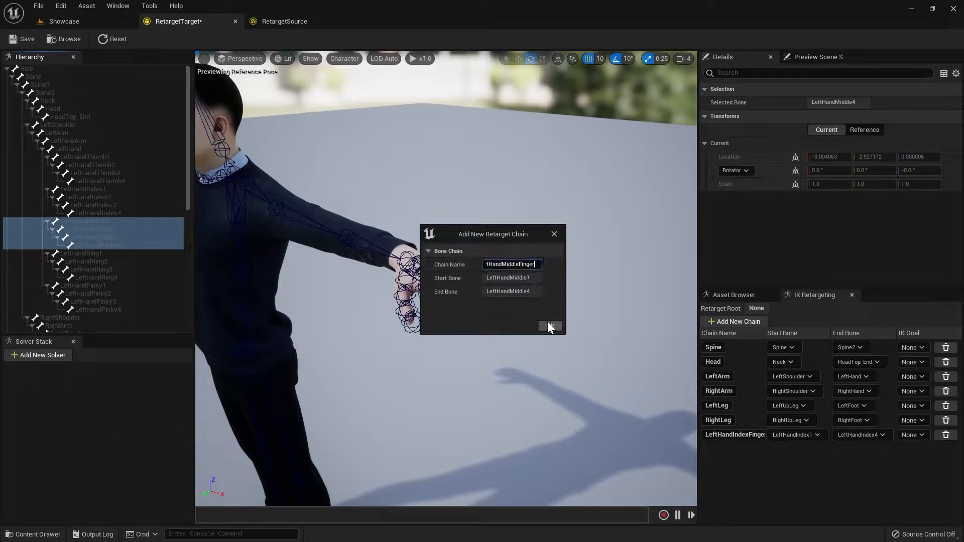
pyautogui.click(552, 330)
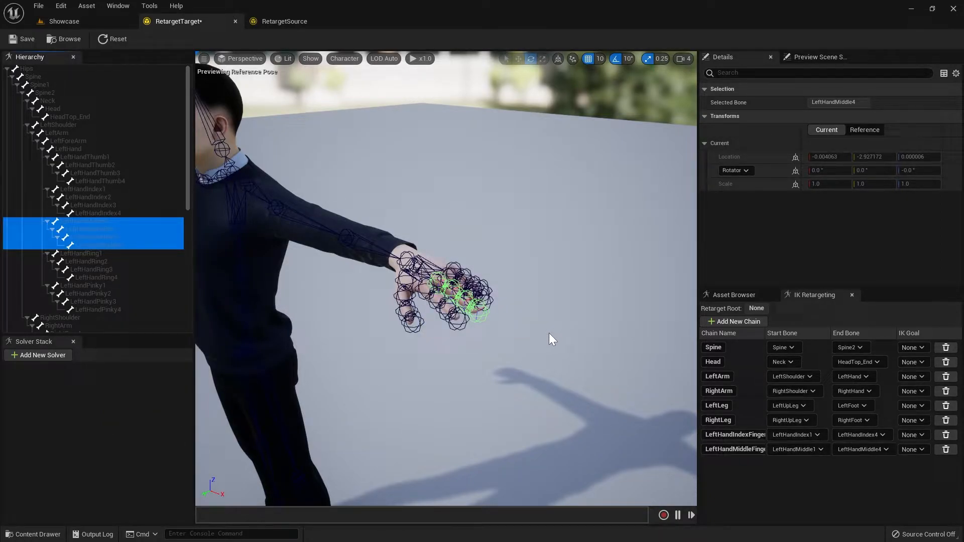
# Step: Copy the chain name LeftHandPinkyFinger from RetargetSource and return to the RetargetTarget rig
pyautogui.click(293, 25)
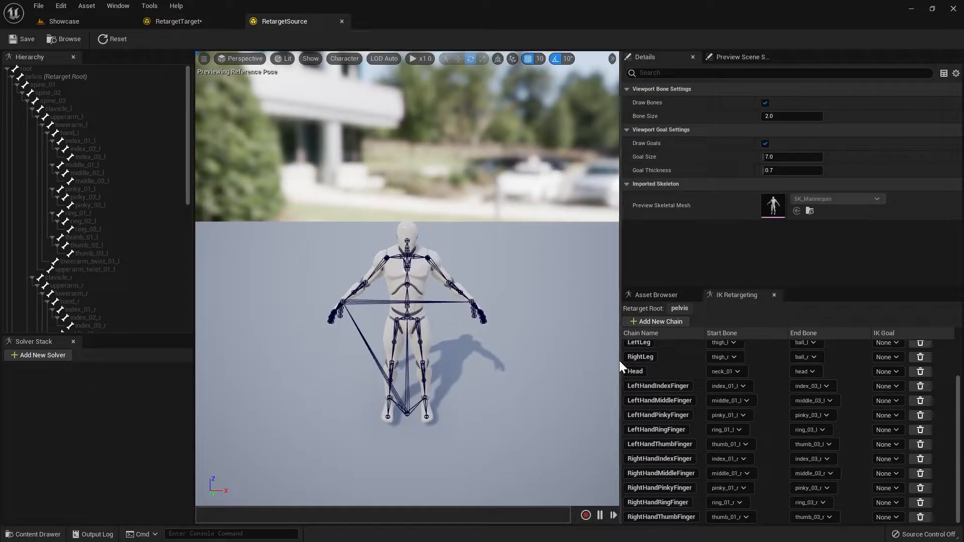
pyautogui.click(661, 415)
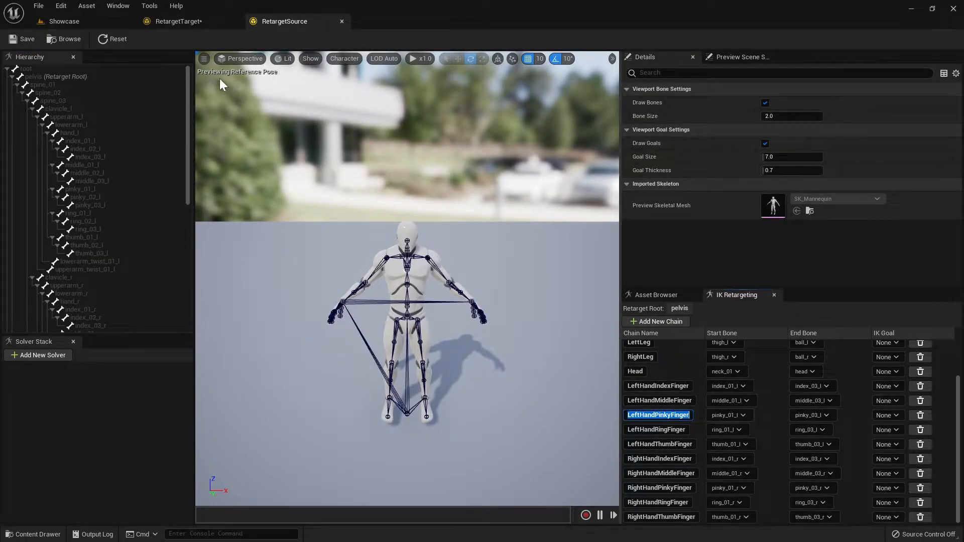
pyautogui.click(177, 23)
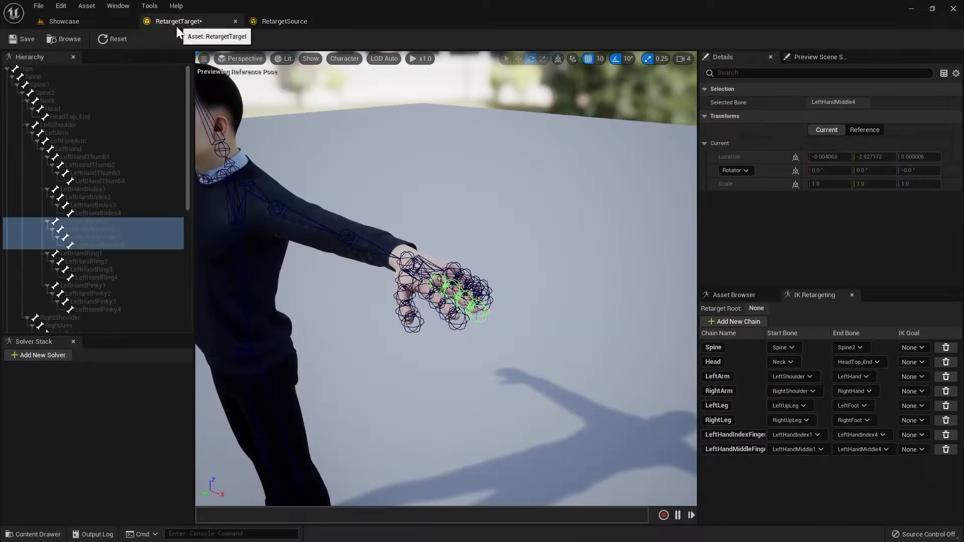
# Step: Add a retarget chain named LeftHandPinkyFinger running from the LeftHandPinky1 bone to LeftHandPinky4
pyautogui.click(99, 285)
pyautogui.keyDown('shift'); pyautogui.click(108, 309); pyautogui.keyUp('shift')
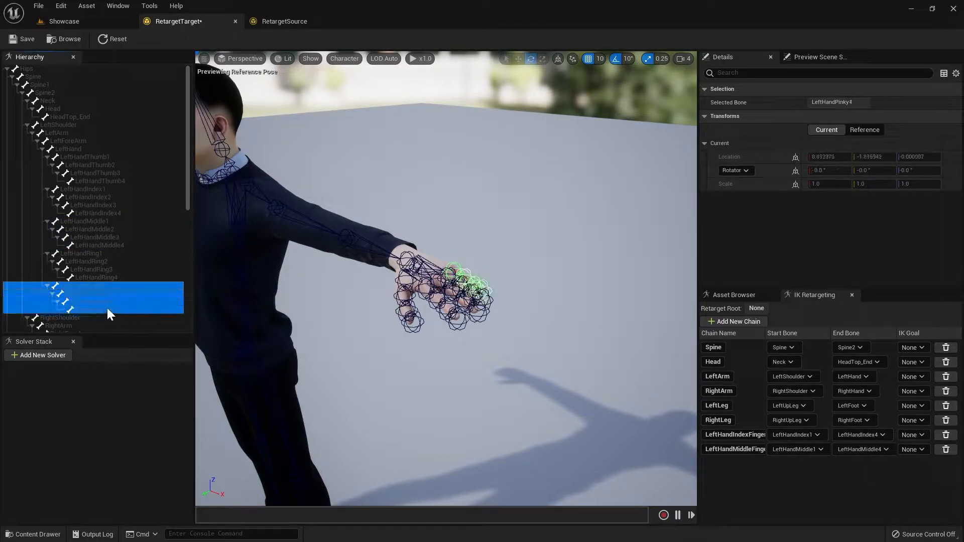
pyautogui.rightClick(138, 312)
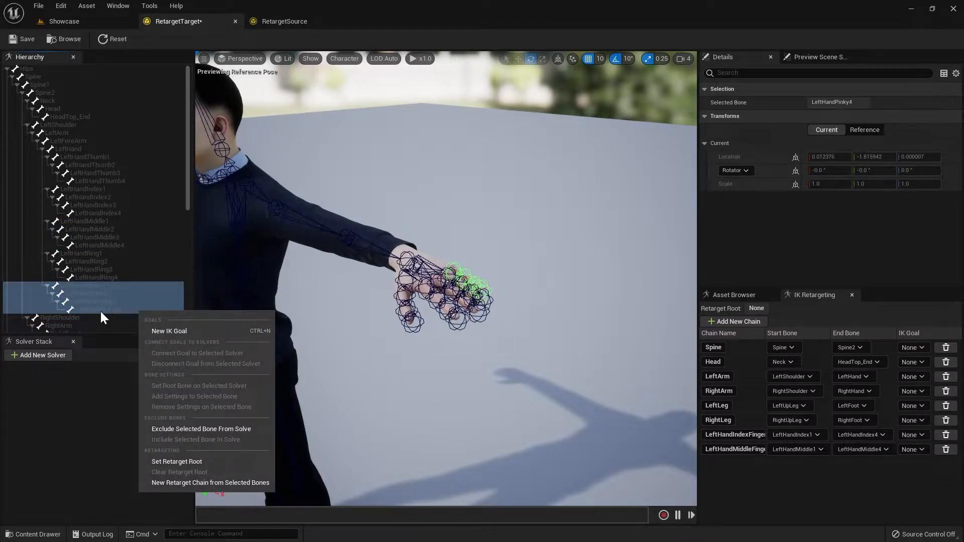
pyautogui.click(190, 483)
pyautogui.write('LeftHandPinkyFinger')
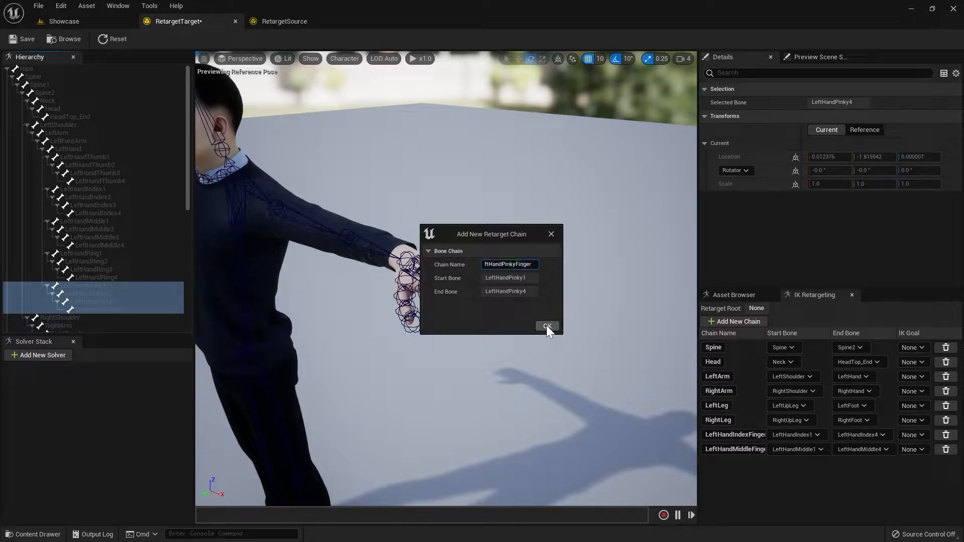
pyautogui.click(544, 326)
# Step: Copy the chain name LeftHandRingFinger from RetargetSource and return to the RetargetTarget rig
pyautogui.click(291, 21)
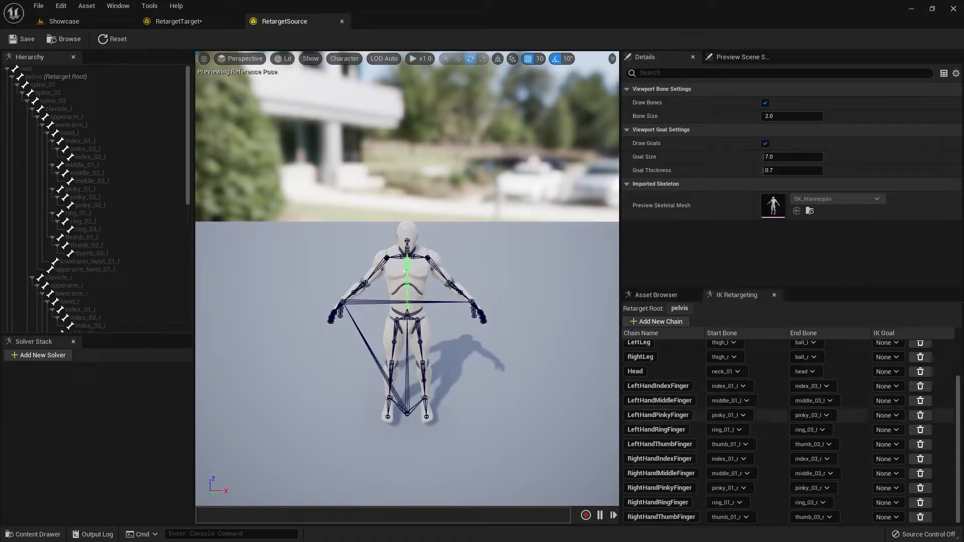
pyautogui.doubleClick(656, 430)
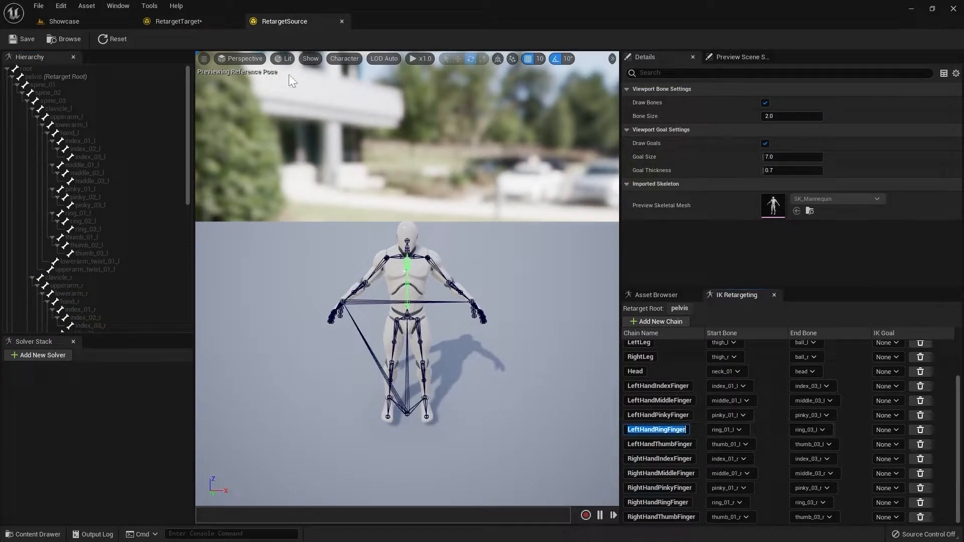
pyautogui.click(198, 23)
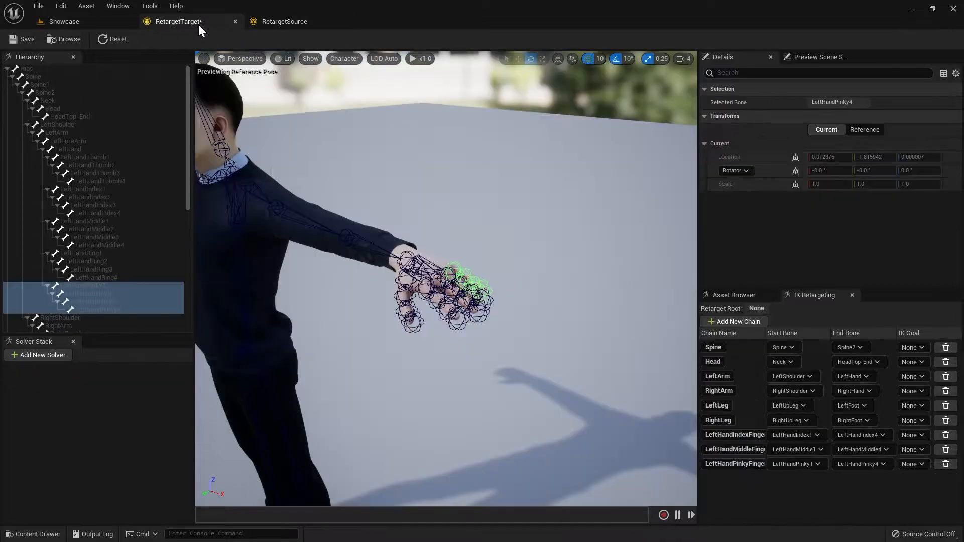
# Step: Add a retarget chain named LeftHandRingFinger running from the LeftHandRing1 bone to LeftHandRing4
pyautogui.click(105, 254)
pyautogui.keyDown('shift'); pyautogui.click(114, 279); pyautogui.keyUp('shift')
pyautogui.rightClick(121, 277)
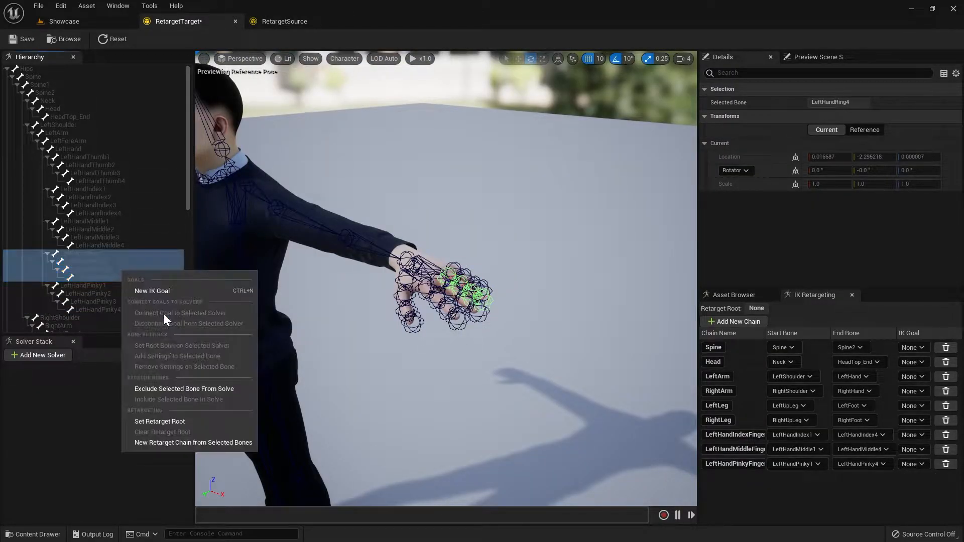
pyautogui.click(175, 445)
pyautogui.doubleClick(507, 264)
pyautogui.write('LeftHandRingFinger')
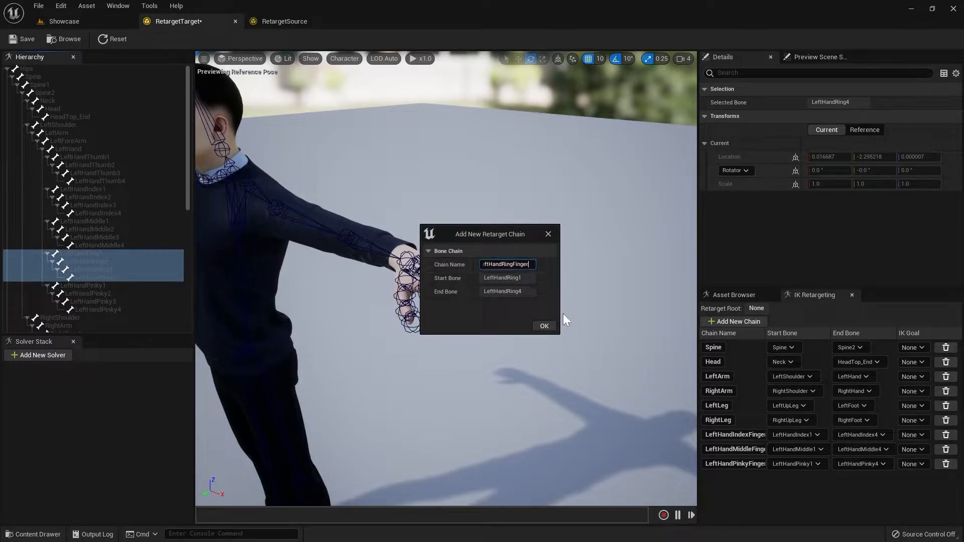
pyautogui.click(544, 326)
# Step: Copy the chain name LeftHandThumbFinger from RetargetSource and return to the RetargetTarget rig
pyautogui.click(310, 27)
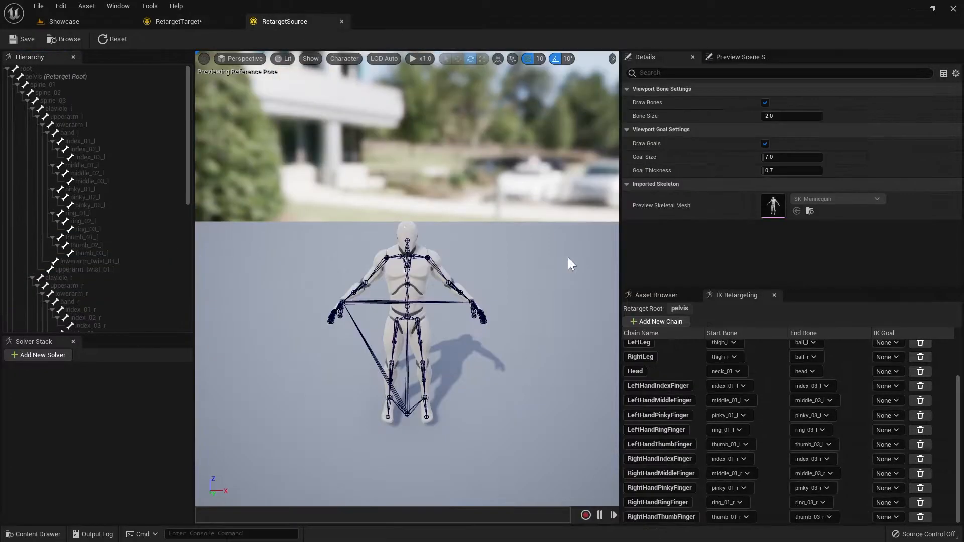
pyautogui.doubleClick(661, 444)
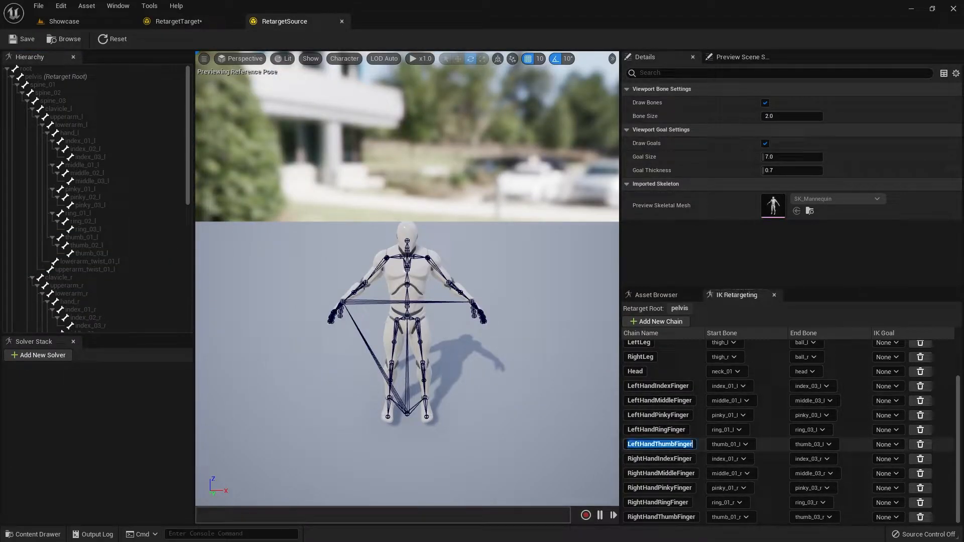
pyautogui.click(200, 23)
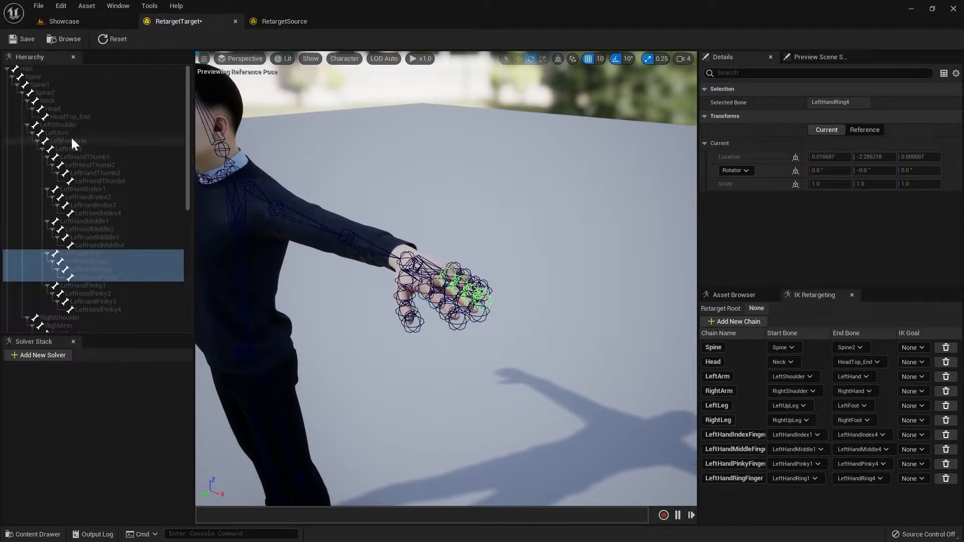
# Step: Add a retarget chain named LeftHandThumbFinger running from the LeftHandThumb1 bone to LeftHandThumb4
pyautogui.click(95, 159)
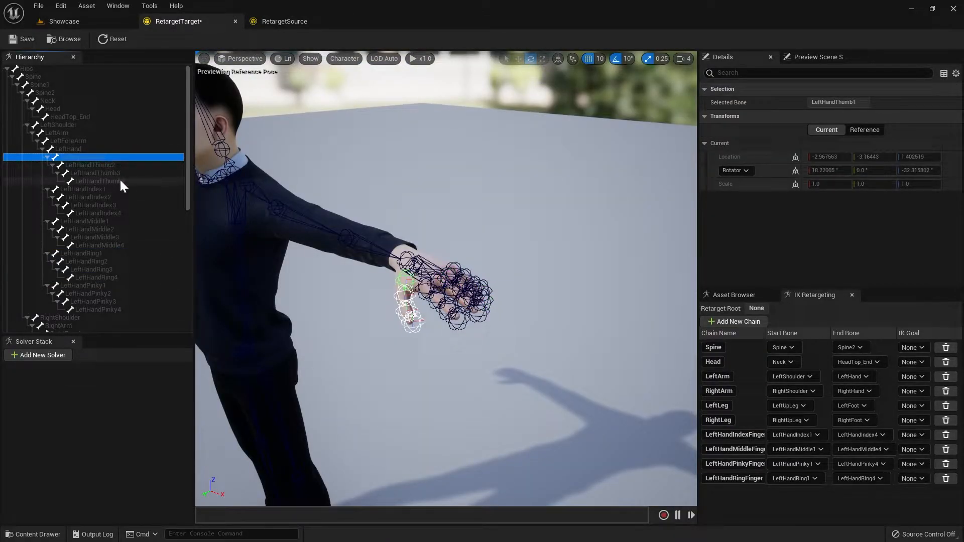
pyautogui.keyDown('shift'); pyautogui.click(121, 180); pyautogui.keyUp('shift')
pyautogui.rightClick(129, 165)
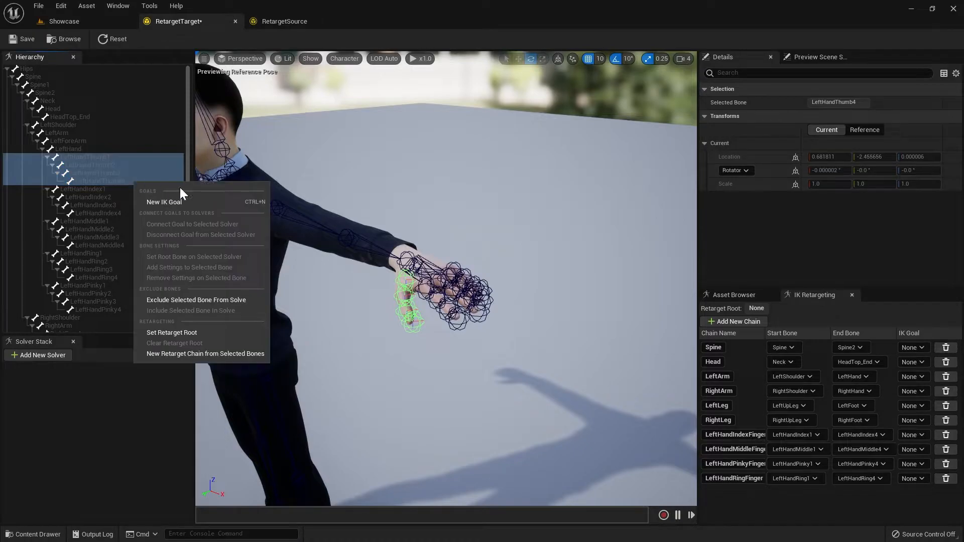
pyautogui.click(190, 351)
pyautogui.click(507, 264)
pyautogui.write('LeftHandThumbFinger')
pyautogui.click(547, 326)
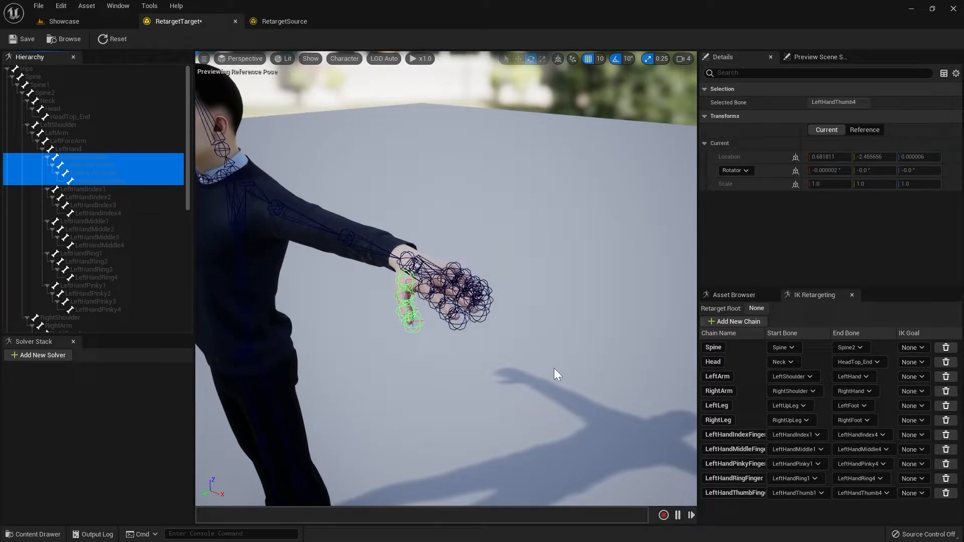
# Step: Copy the chain name RightHandIndexFinger from RetargetSource and return to the RetargetTarget rig
pyautogui.moveTo(552, 367); pyautogui.dragTo(688, 346, button='right')
pyautogui.click(285, 21)
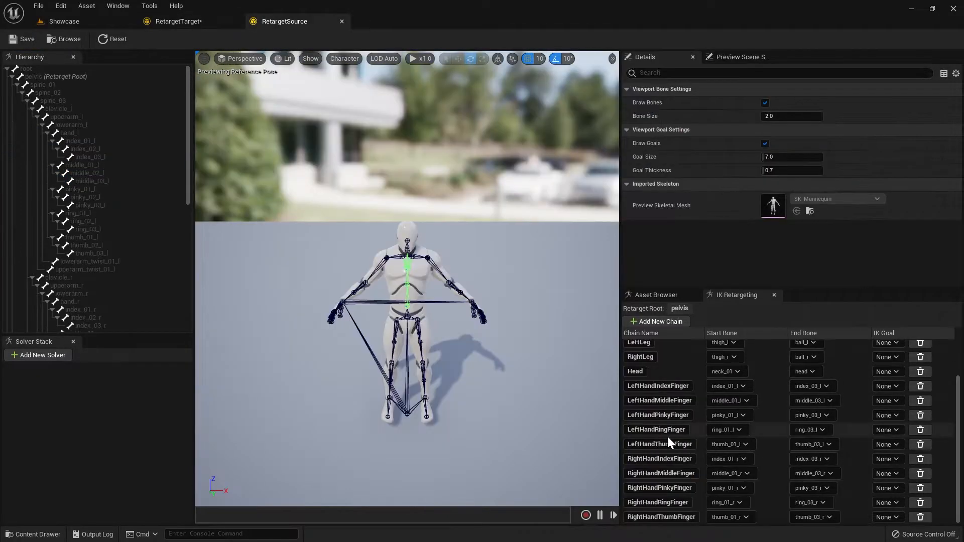
pyautogui.click(660, 459)
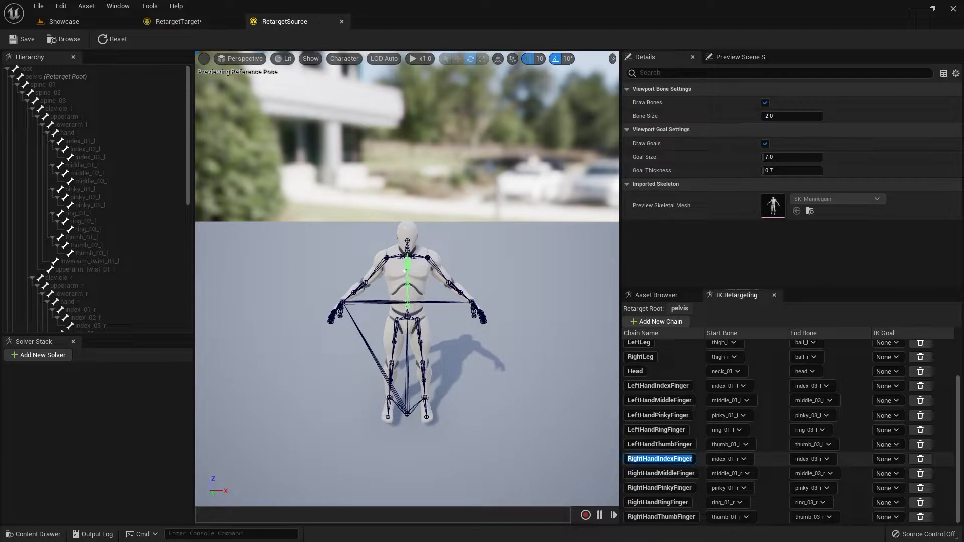
pyautogui.click(178, 21)
# Step: Add a retarget chain named RightHandIndexFinger running from the RightHandIndex1 bone to RightHandIndex4
pyautogui.scroll(-5, 109, 236)
pyautogui.click(95, 237)
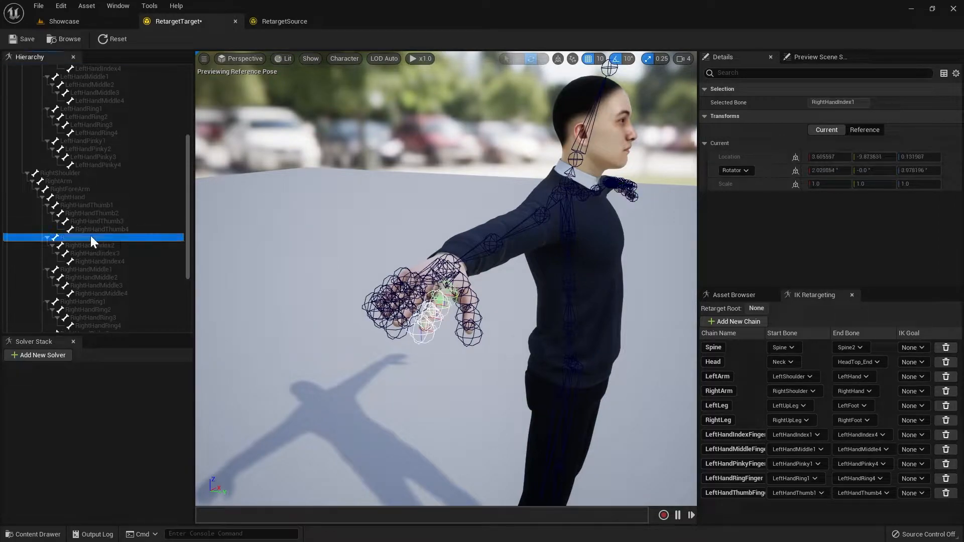
pyautogui.keyDown('shift'); pyautogui.click(113, 262); pyautogui.keyUp('shift')
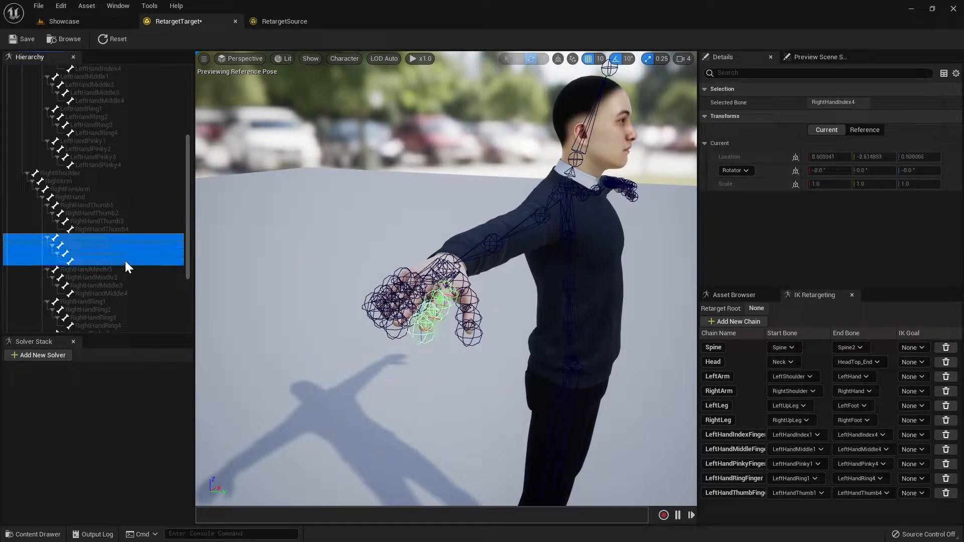
pyautogui.rightClick(109, 253)
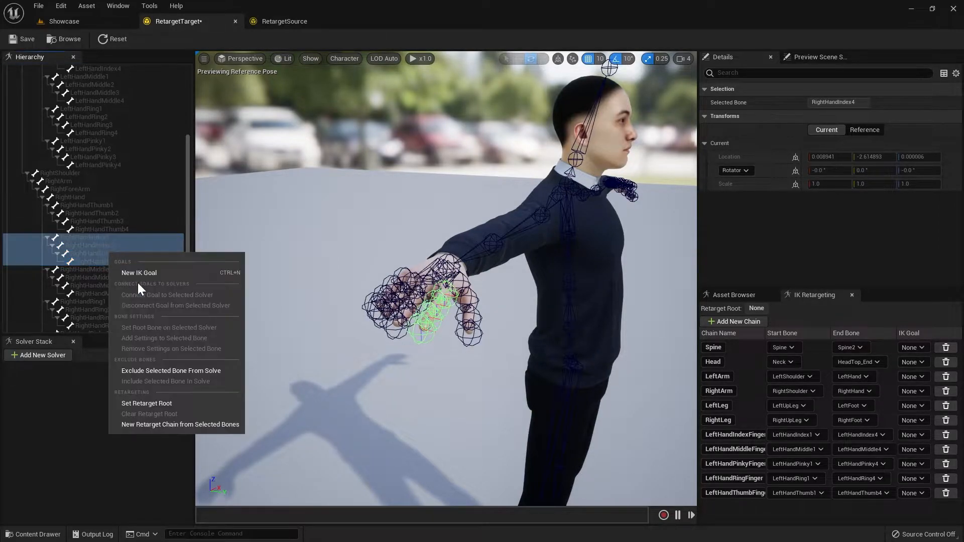
pyautogui.click(192, 424)
pyautogui.click(487, 260)
pyautogui.write('RightHandIndexFinger')
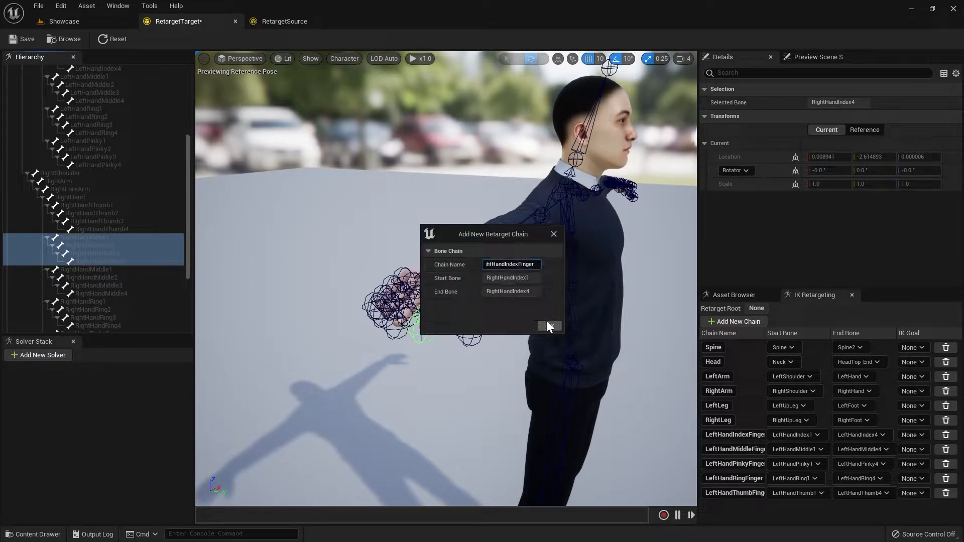
pyautogui.click(544, 326)
# Step: Copy the chain name RightHandMiddleFinger from RetargetSource and return to the RetargetTarget rig
pyautogui.click(273, 23)
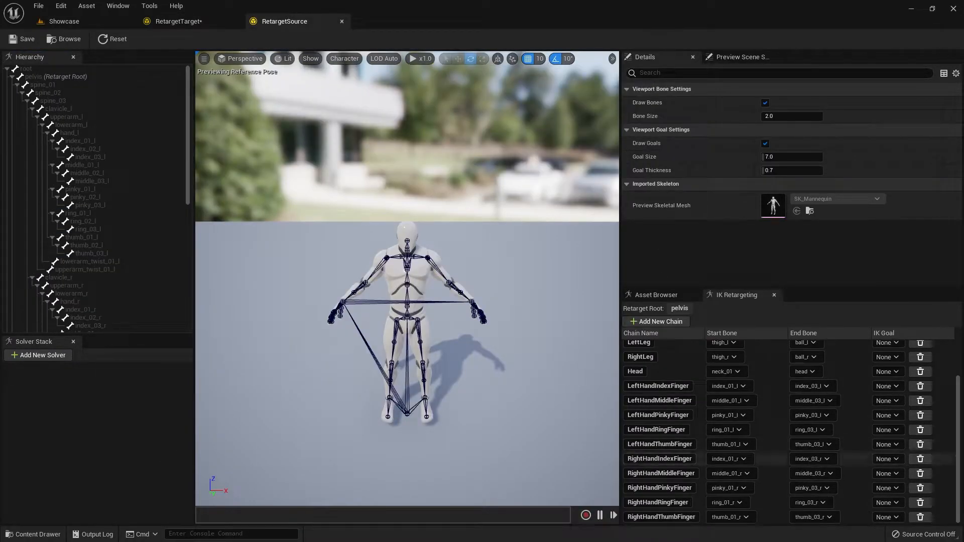
pyautogui.doubleClick(661, 473)
pyautogui.hotkey('ctrl', 'c')
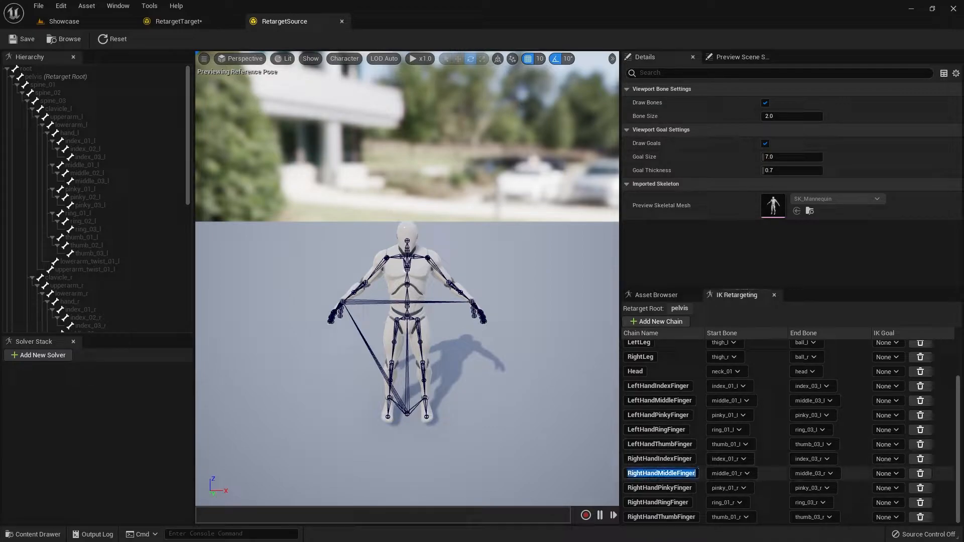
pyautogui.click(192, 22)
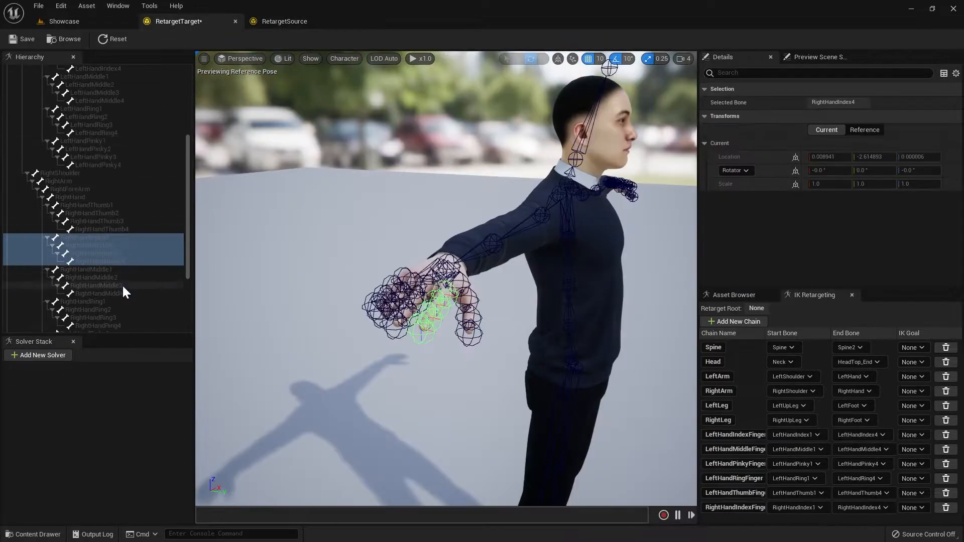
# Step: Add a retarget chain named RightHandMiddleFinger running from the RightHandMiddle1 bone to RightHandMiddle4
pyautogui.click(102, 270)
pyautogui.keyDown('shift'); pyautogui.click(130, 293); pyautogui.keyUp('shift')
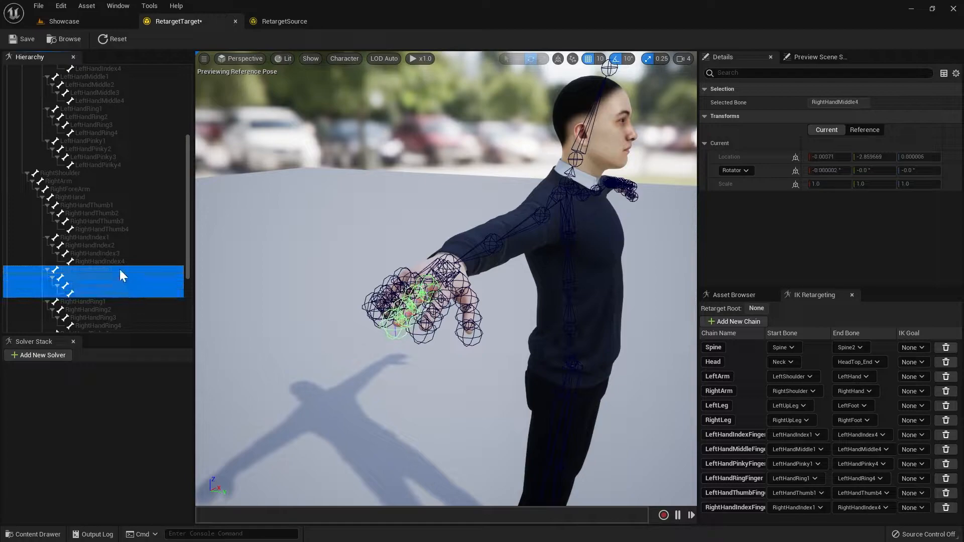
pyautogui.rightClick(120, 270)
pyautogui.click(158, 441)
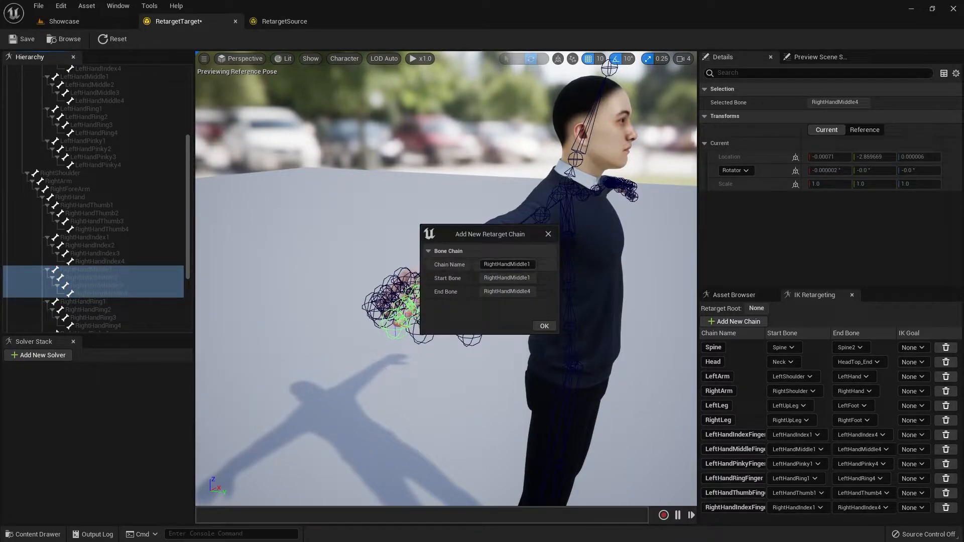
pyautogui.hotkey('ctrl', 'v')
pyautogui.click(553, 326)
# Step: Copy the chain name RightHandPinkyFinger from RetargetSource and return to the RetargetTarget rig
pyautogui.click(271, 22)
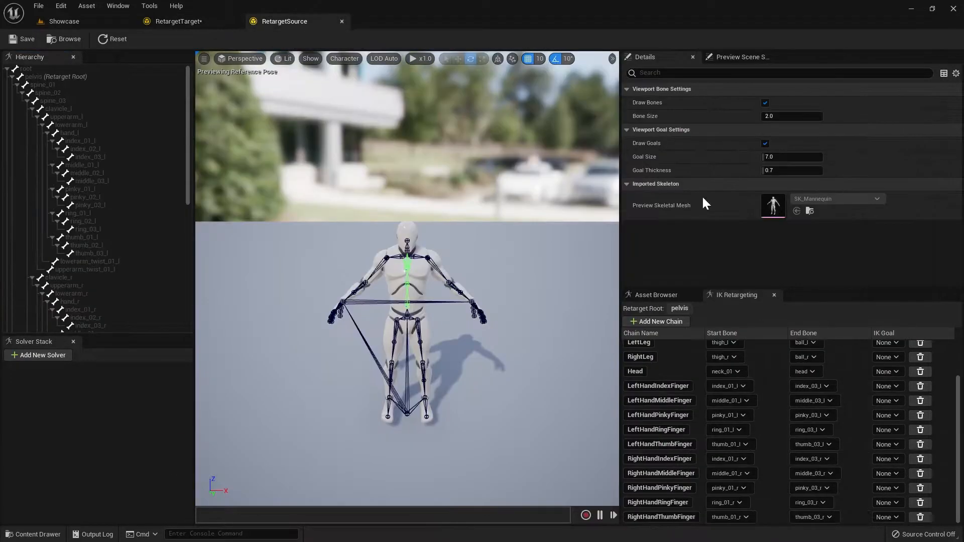
pyautogui.click(660, 488)
pyautogui.click(177, 21)
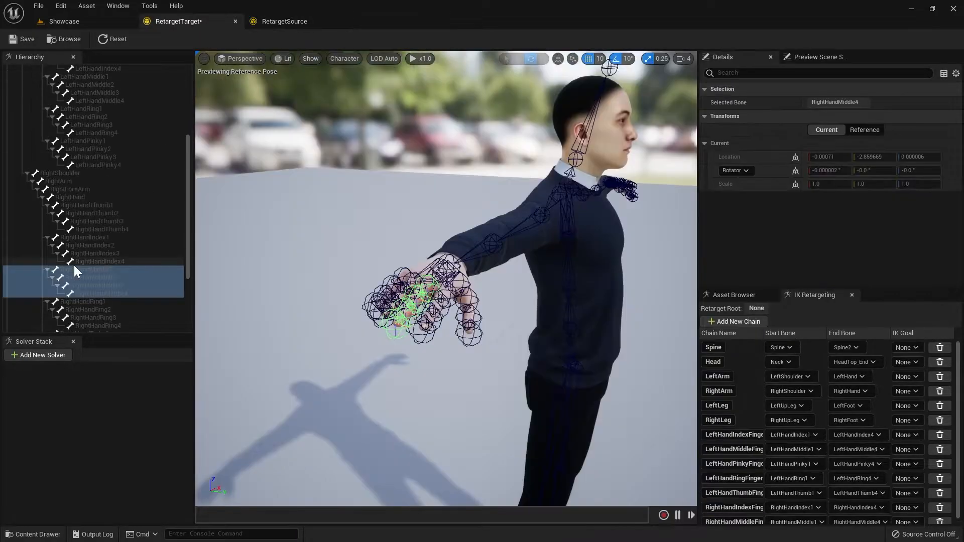
# Step: Add a retarget chain named RightHandPinkyFinger running from the RightHandPinky1 bone to RightHandPinky4
pyautogui.scroll(-3, 91, 276)
pyautogui.click(109, 286)
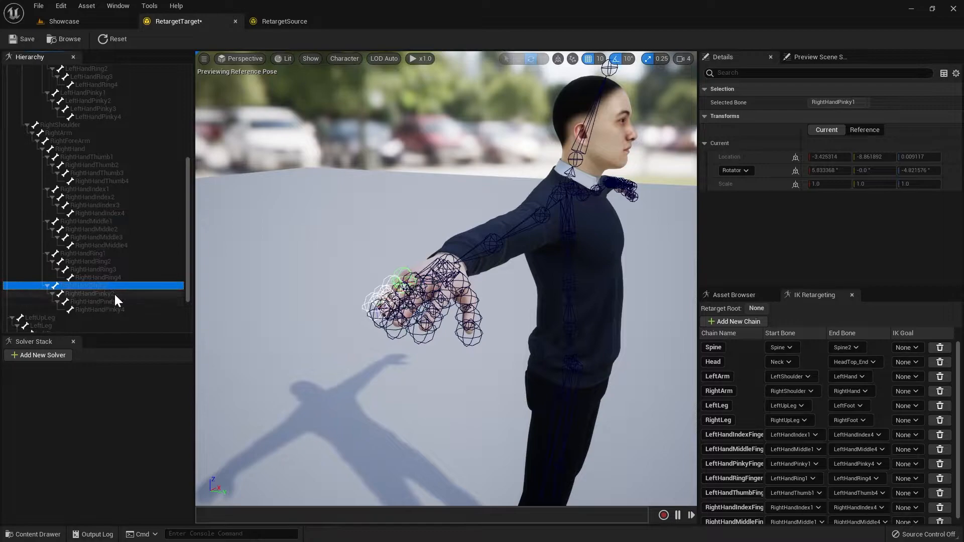
pyautogui.keyDown('shift'); pyautogui.click(113, 308); pyautogui.keyUp('shift')
pyautogui.rightClick(113, 286)
pyautogui.click(164, 459)
pyautogui.write('RightHandPinkyFinger')
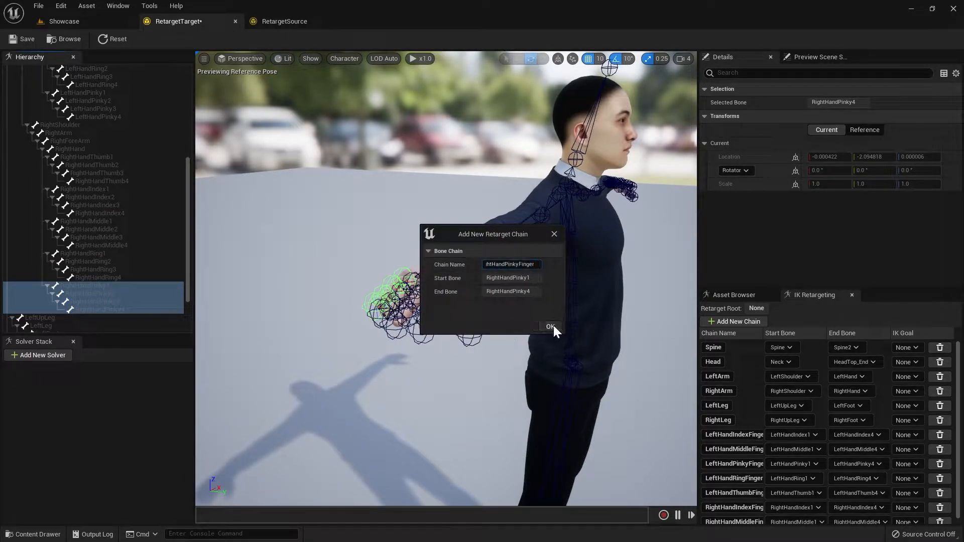
pyautogui.click(544, 325)
# Step: Take the chain name RightHandRingFinger from RetargetSource and add that chain to RetargetTarget, running from the RightHandRing1 bone to RightHandRing4
pyautogui.click(270, 19)
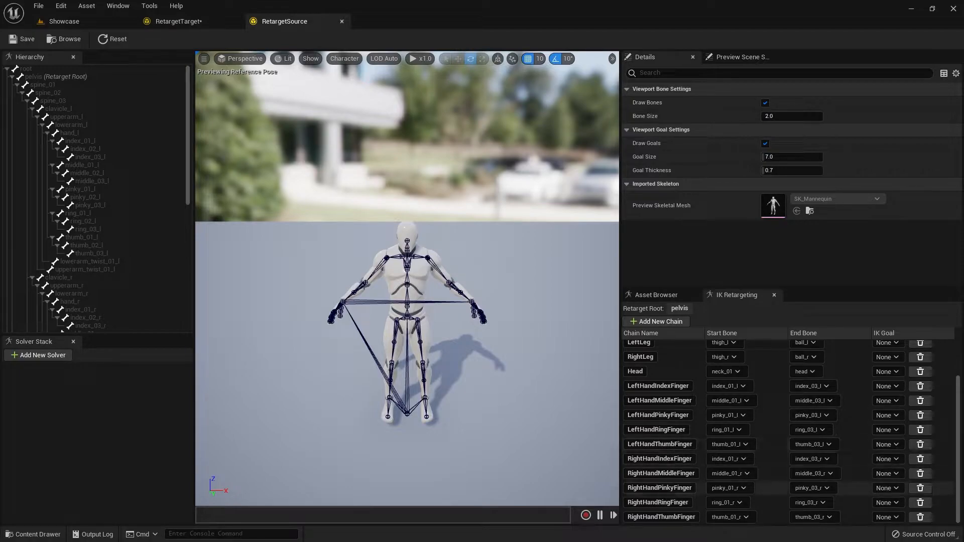
pyautogui.click(210, 26)
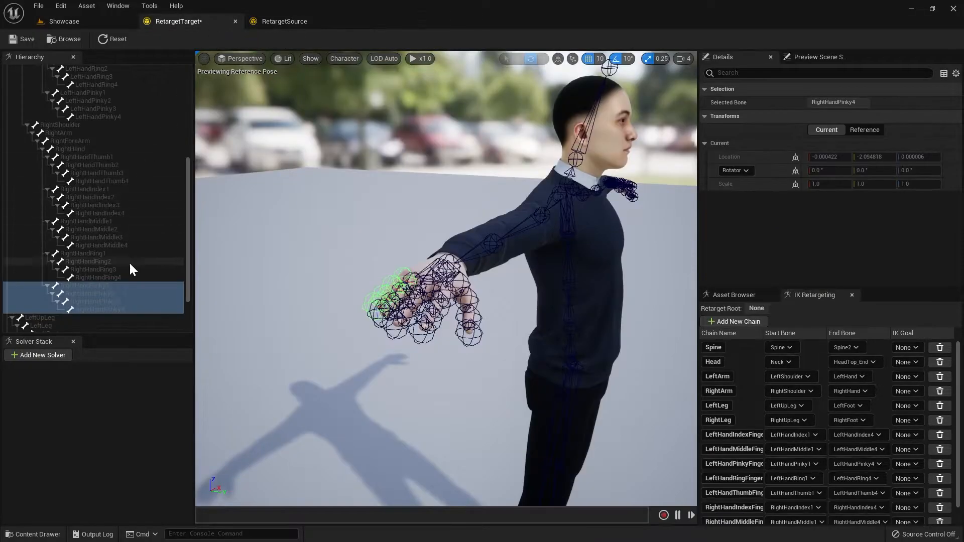
pyautogui.click(100, 253)
pyautogui.keyDown('shift'); pyautogui.click(109, 278); pyautogui.keyUp('shift')
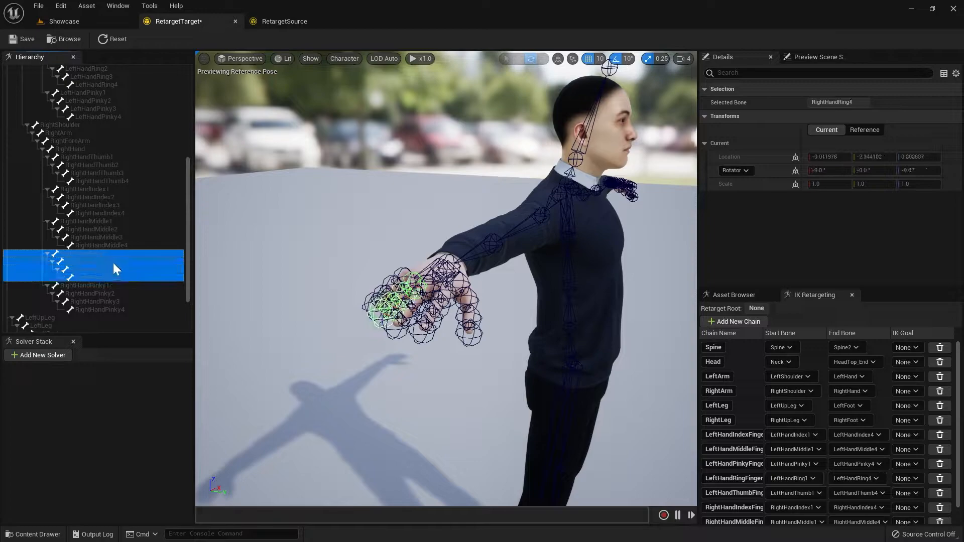
pyautogui.rightClick(114, 267)
pyautogui.click(173, 434)
pyautogui.click(504, 264)
pyautogui.write('RightHandRingFinger')
pyautogui.click(545, 326)
# Step: Copy the chain name RightHandThumbFinger from RetargetSource and return to the RetargetTarget rig
pyautogui.click(286, 22)
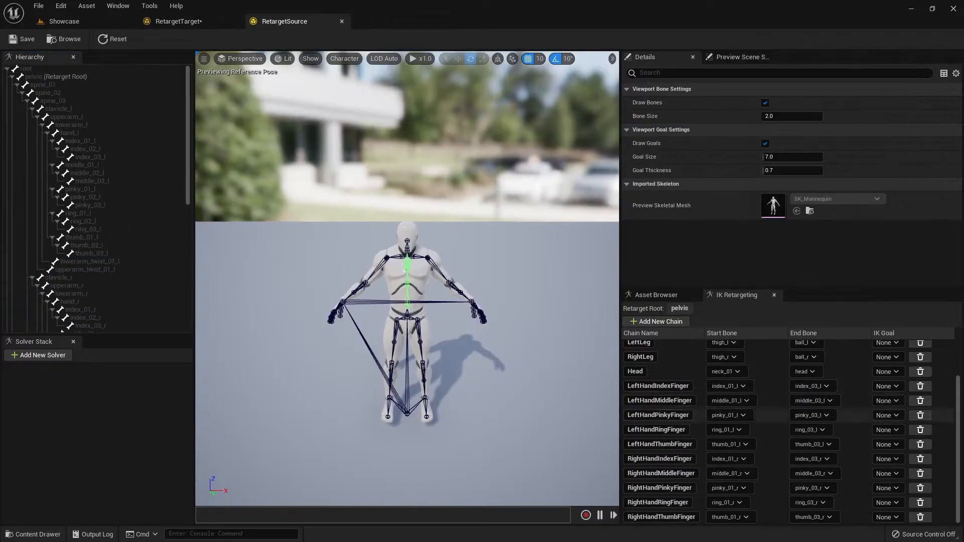
pyautogui.doubleClick(661, 517)
pyautogui.hotkey('ctrl', 'c')
pyautogui.click(170, 22)
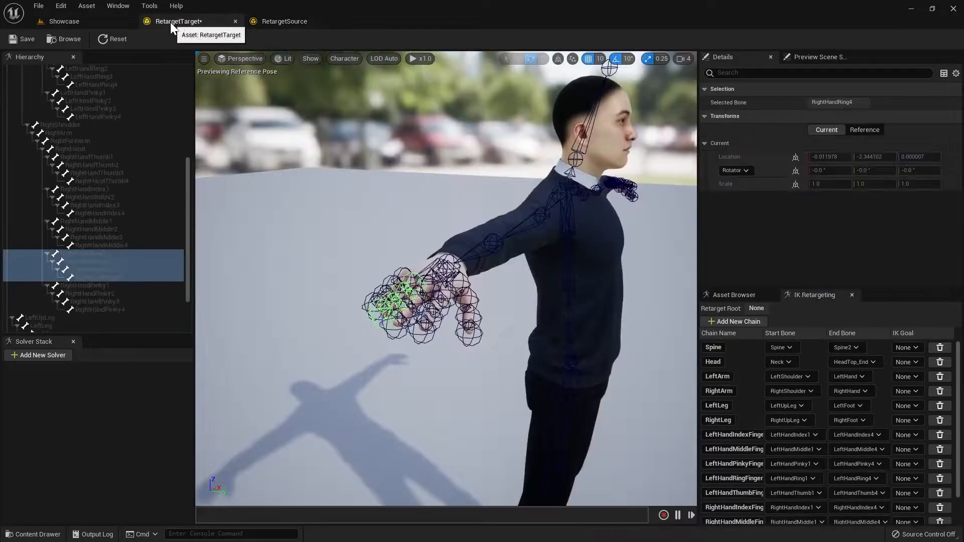
# Step: Add a retarget chain named RightHandThumbFinger running from the RightHandThumb1 bone to RightHandThumb4, and save the rig
pyautogui.click(88, 157)
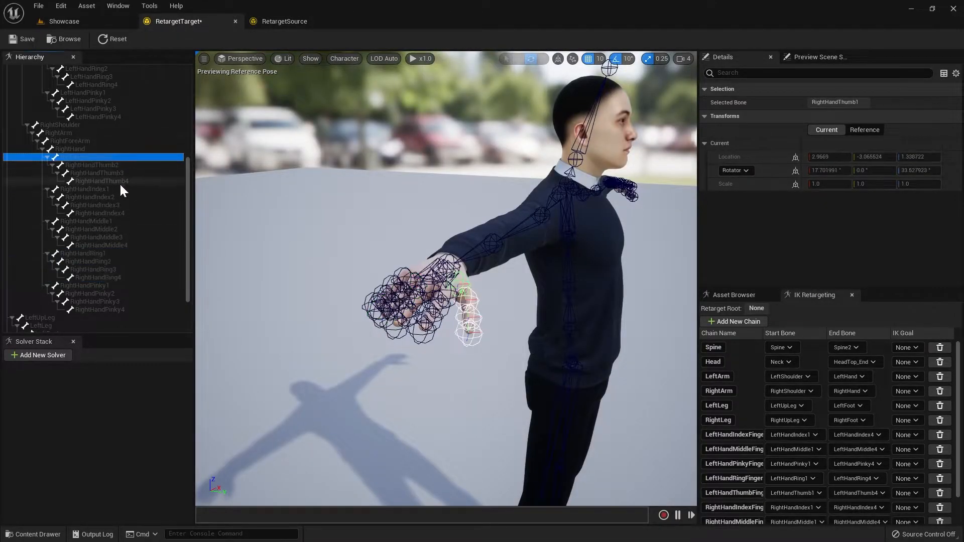
pyautogui.keyDown('shift'); pyautogui.click(119, 181); pyautogui.keyUp('shift')
pyautogui.rightClick(125, 160)
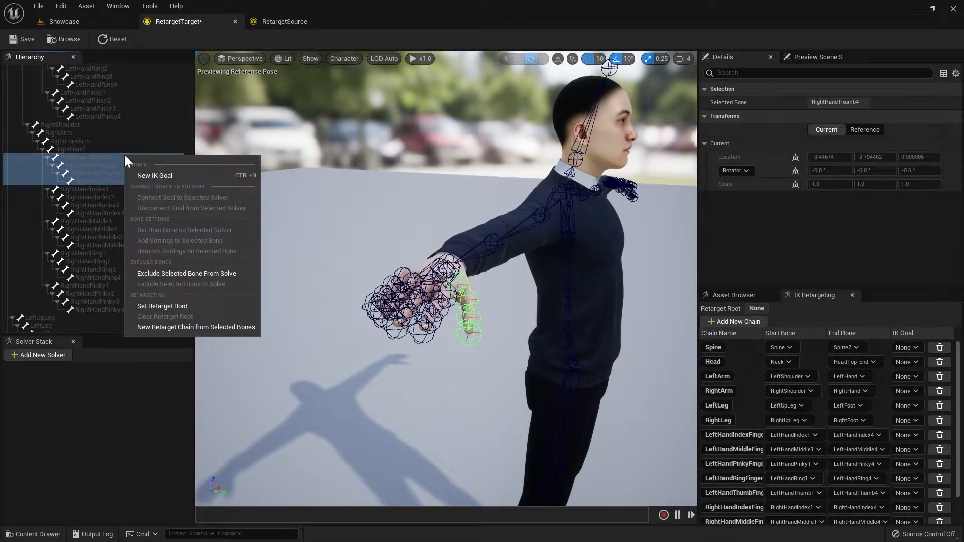
pyautogui.click(171, 326)
pyautogui.click(513, 264)
pyautogui.hotkey('ctrl', 'v')
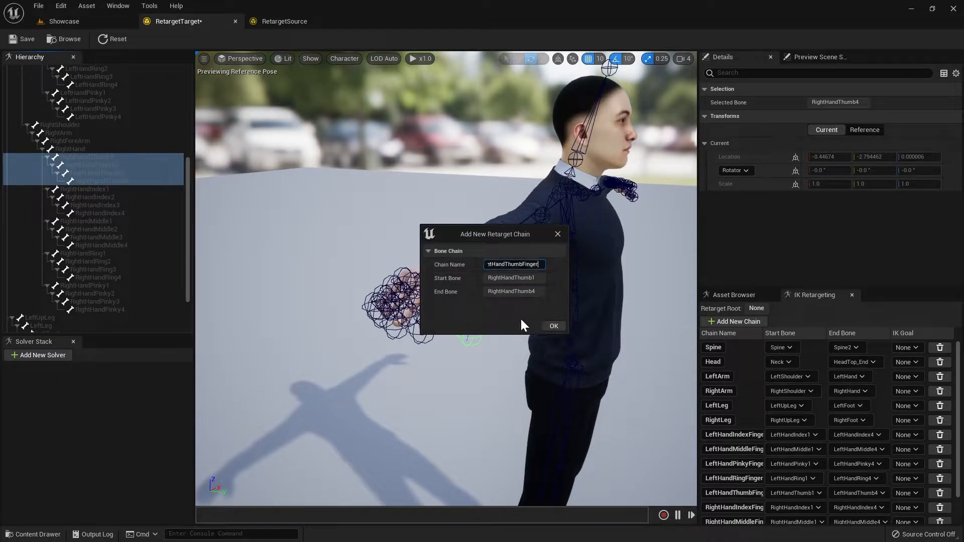
pyautogui.click(560, 326)
pyautogui.click(23, 40)
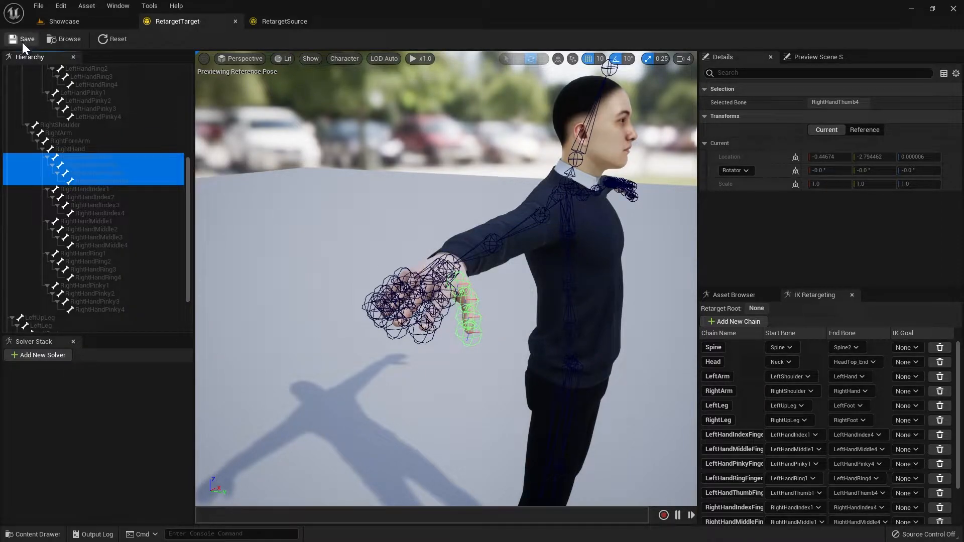
pyautogui.scroll(-2, 728, 420)
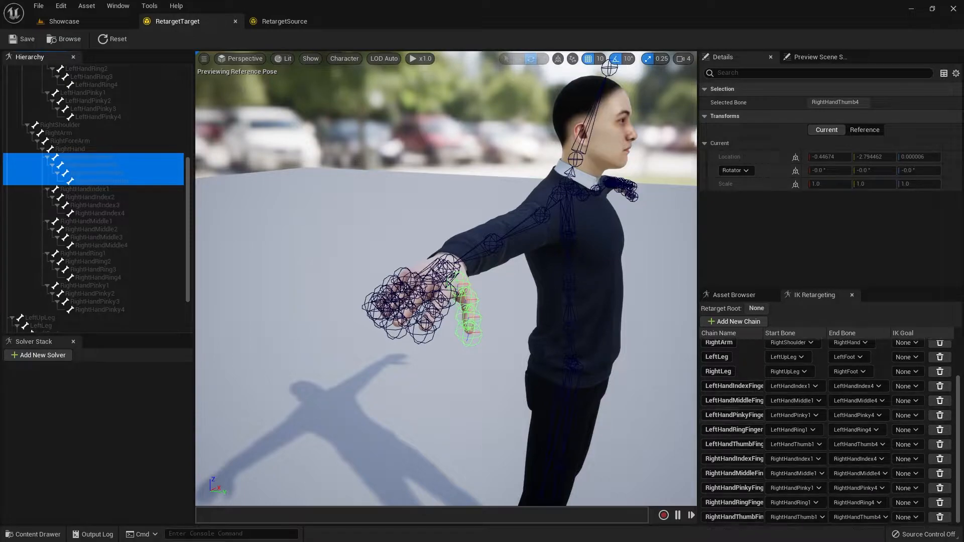
pyautogui.scroll(2, 742, 459)
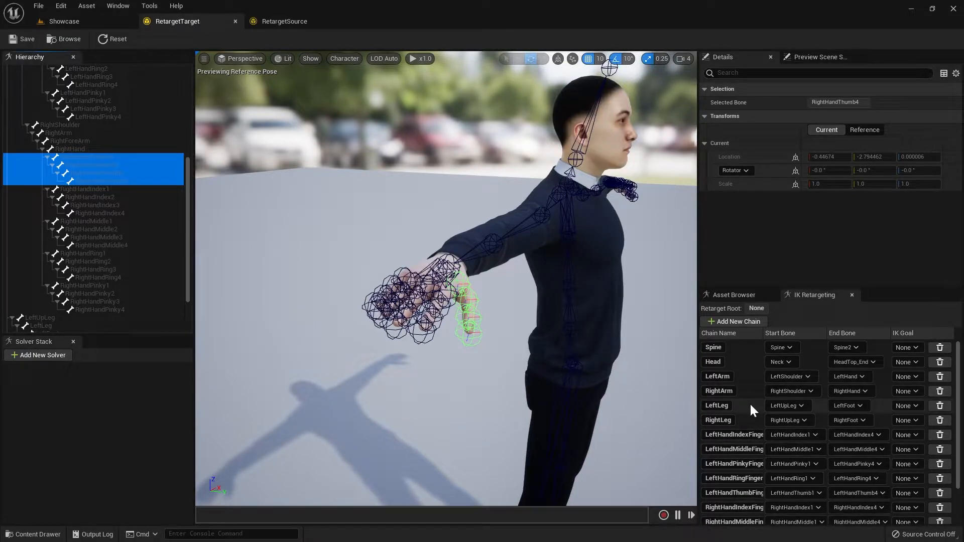
# Step: Set the Hips bone at the top of the skeleton hierarchy as the retarget root
pyautogui.scroll(5, 151, 196)
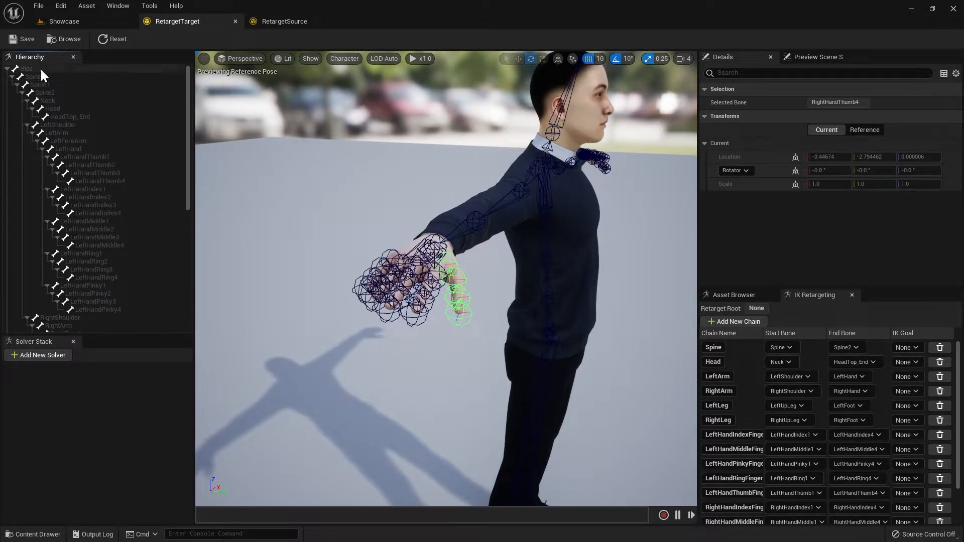
pyautogui.click(61, 69)
pyautogui.moveTo(317, 174); pyautogui.dragTo(176, 174, button='right')
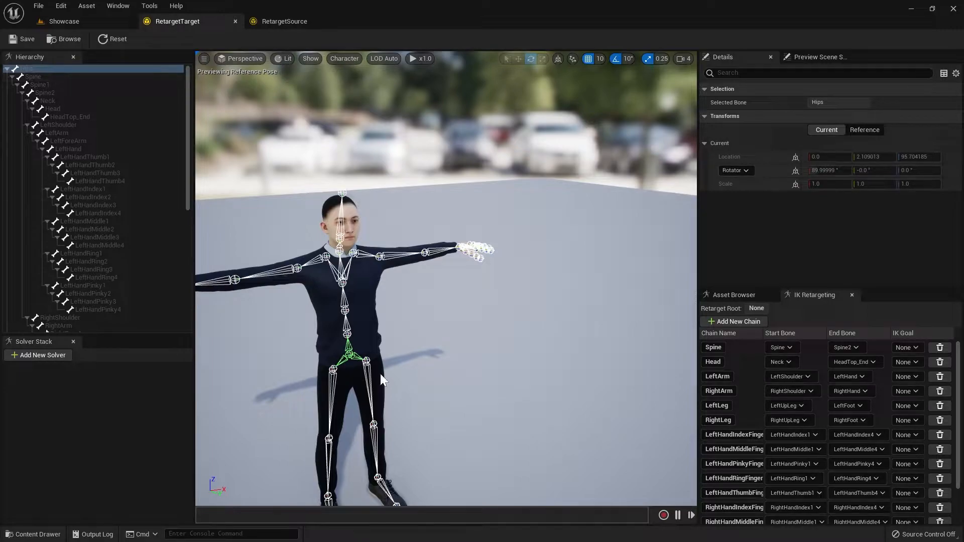
pyautogui.rightClick(45, 67)
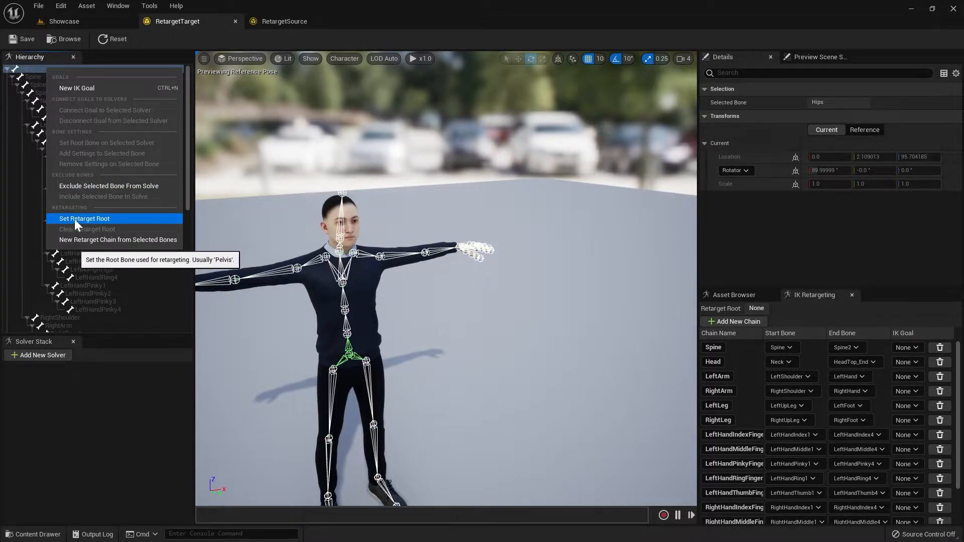
pyautogui.click(54, 219)
# Step: Save the RetargetTarget rig and close both IK Rig editors
pyautogui.click(22, 39)
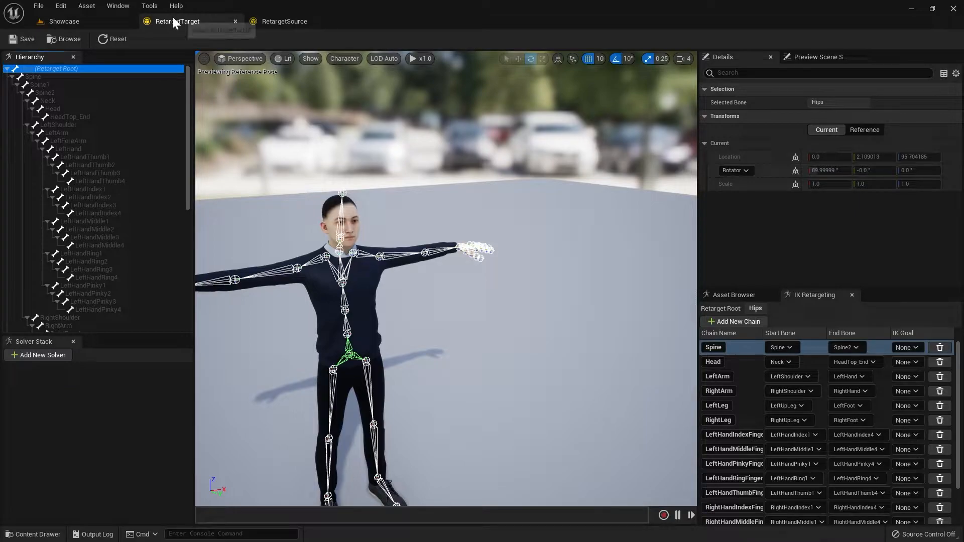
pyautogui.click(235, 21)
pyautogui.click(235, 21)
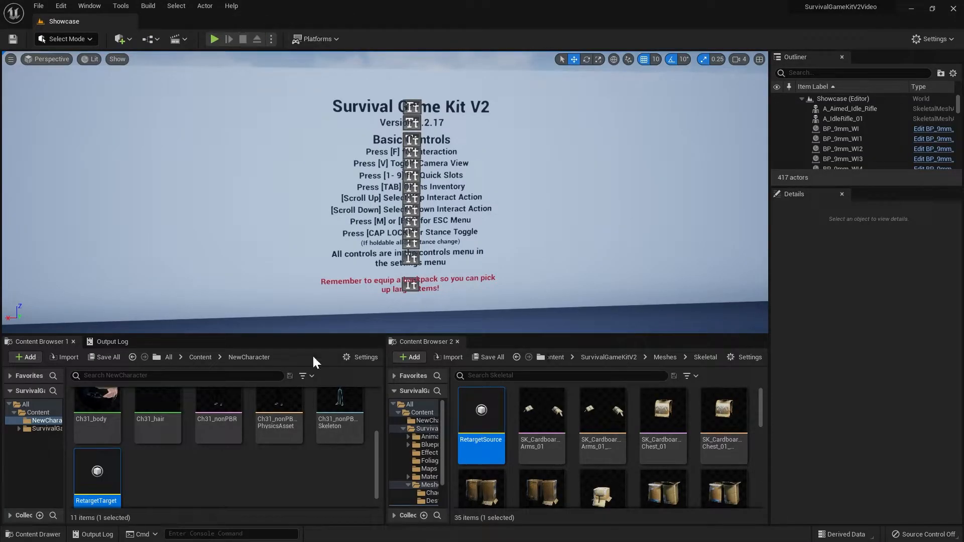
# Step: Create an IK Retargeter asset in the NewCharacter folder with RetargetSource as the rig to copy animation from
pyautogui.click(247, 409)
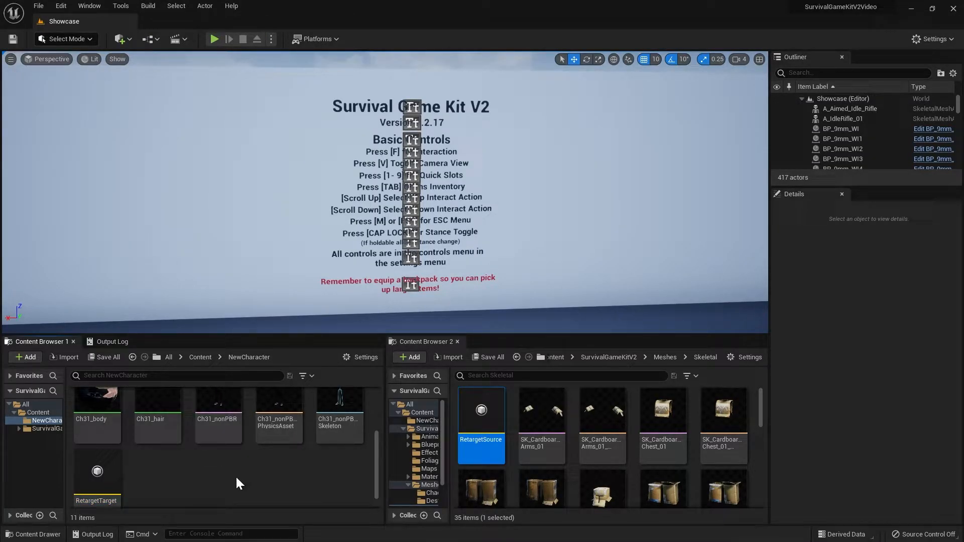
pyautogui.rightClick(191, 471)
pyautogui.moveTo(249, 296)
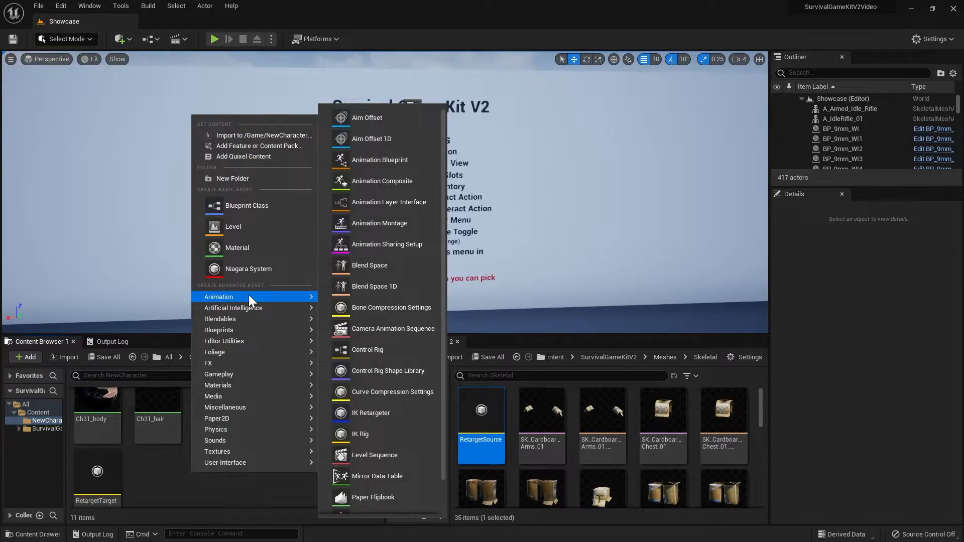
pyautogui.click(378, 410)
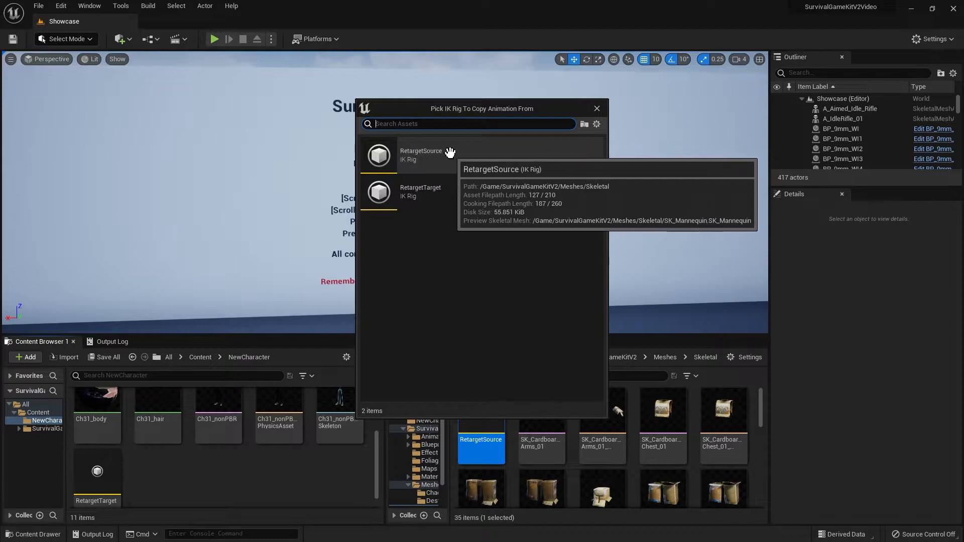
pyautogui.click(450, 152)
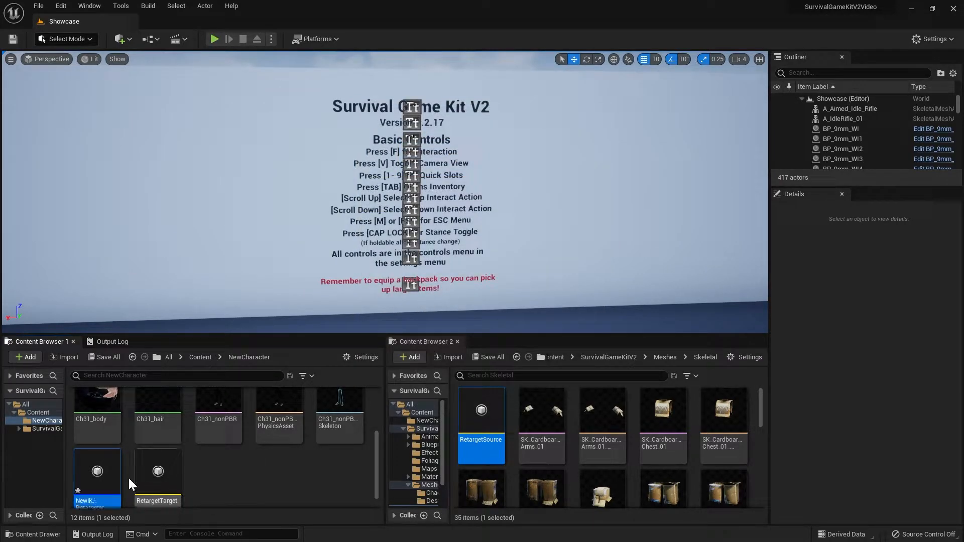
# Step: Open the new IK Retargeter docked beside the level editor and set its target IK Rig to RetargetTarget
pyautogui.doubleClick(97, 475)
pyautogui.moveTo(86, 21); pyautogui.dragTo(196, 20)
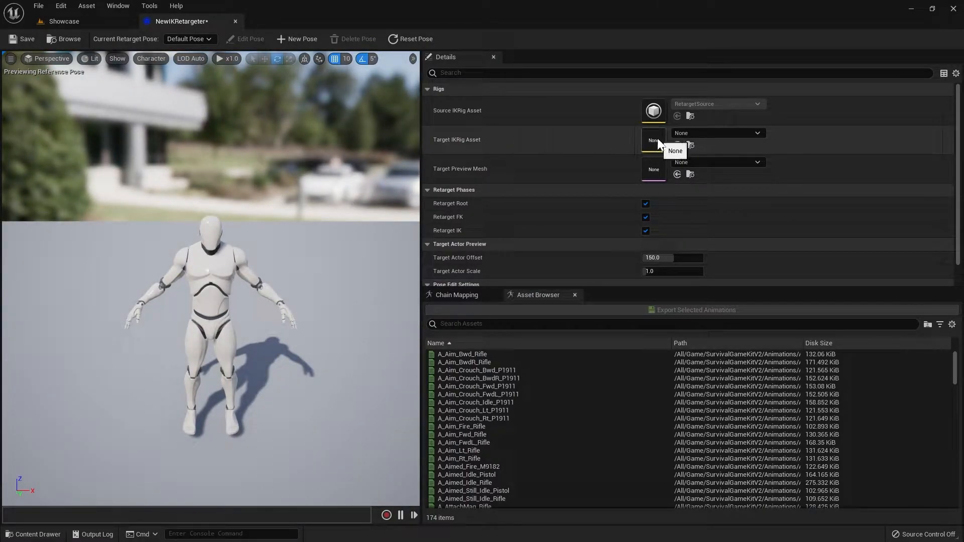
pyautogui.click(712, 132)
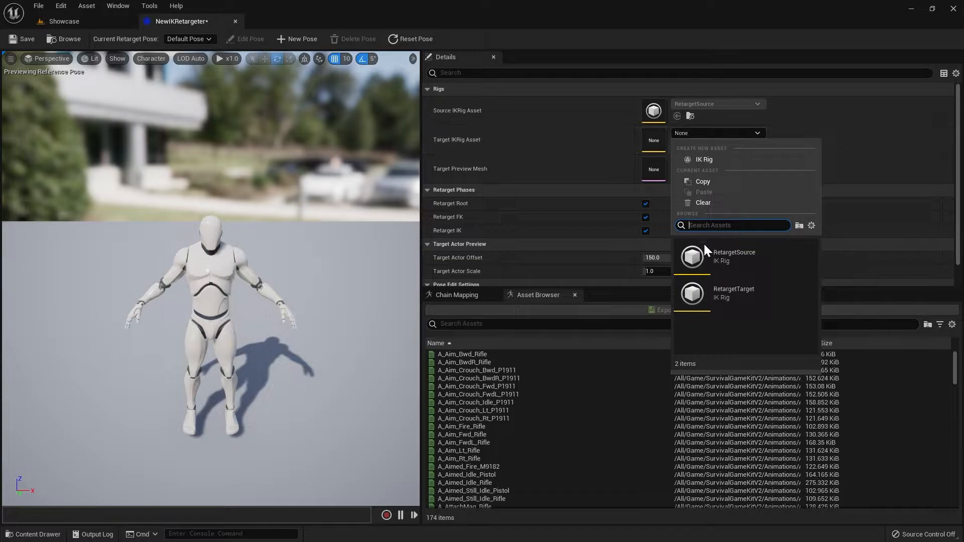
pyautogui.click(758, 289)
pyautogui.moveTo(371, 300); pyautogui.dragTo(430, 301, button='right')
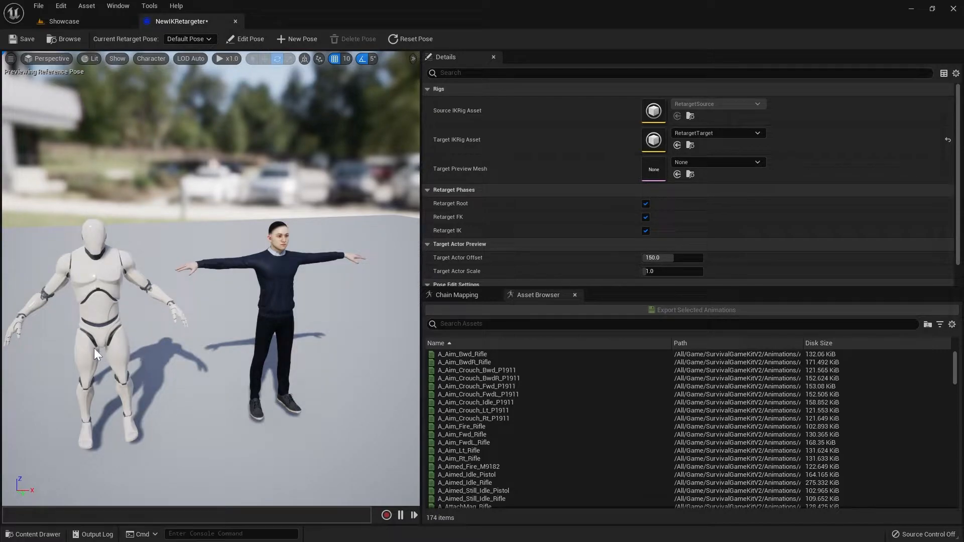
pyautogui.moveTo(357, 331); pyautogui.dragTo(339, 332, button='right')
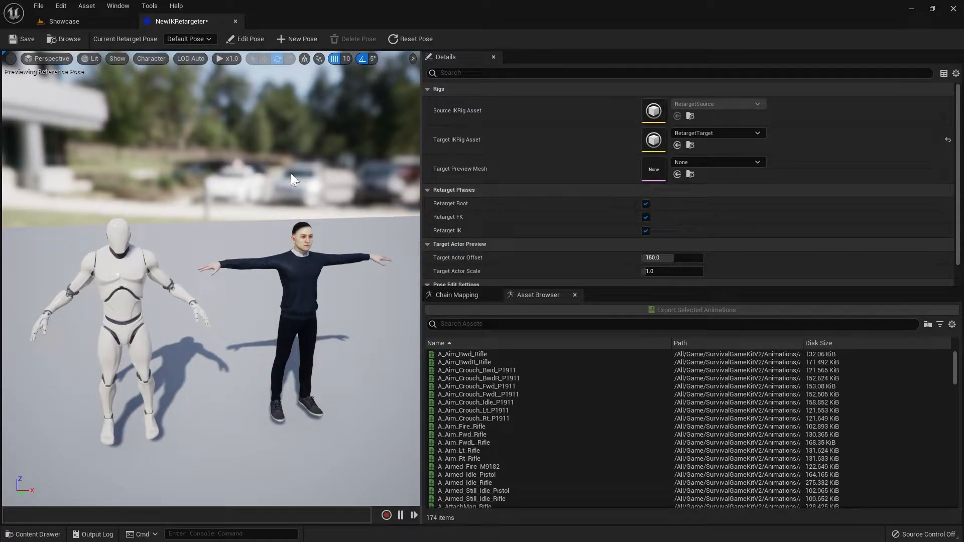
# Step: Enter retarget pose editing and rotate both of the target character's upper arms downward to match the mannequin's A-pose
pyautogui.click(245, 40)
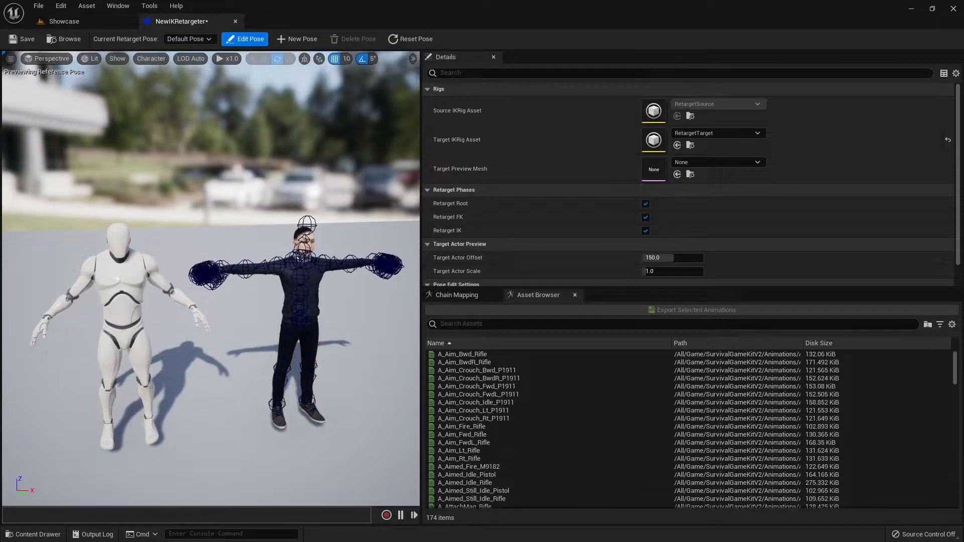
pyautogui.click(221, 255)
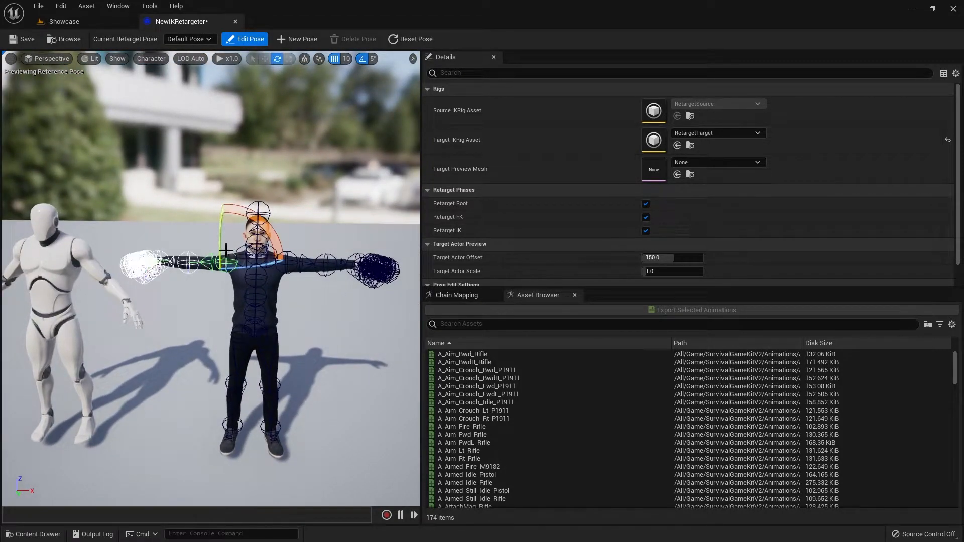
pyautogui.moveTo(258, 209); pyautogui.dragTo(271, 226)
pyautogui.moveTo(223, 337); pyautogui.dragTo(221, 352)
pyautogui.click(294, 259)
pyautogui.moveTo(243, 229); pyautogui.dragTo(270, 211)
pyautogui.moveTo(281, 331); pyautogui.dragTo(283, 333)
pyautogui.moveTo(282, 333); pyautogui.dragTo(310, 328, button='right')
pyautogui.press('a')
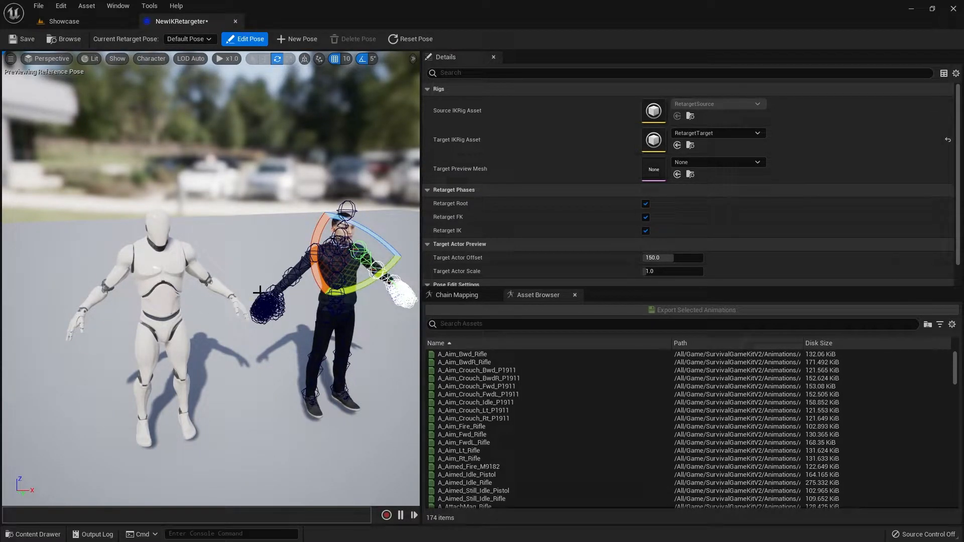
# Step: Set the target actor offset to 0 so the target character overlaps the mannequin
pyautogui.scroll(-1, 582, 258)
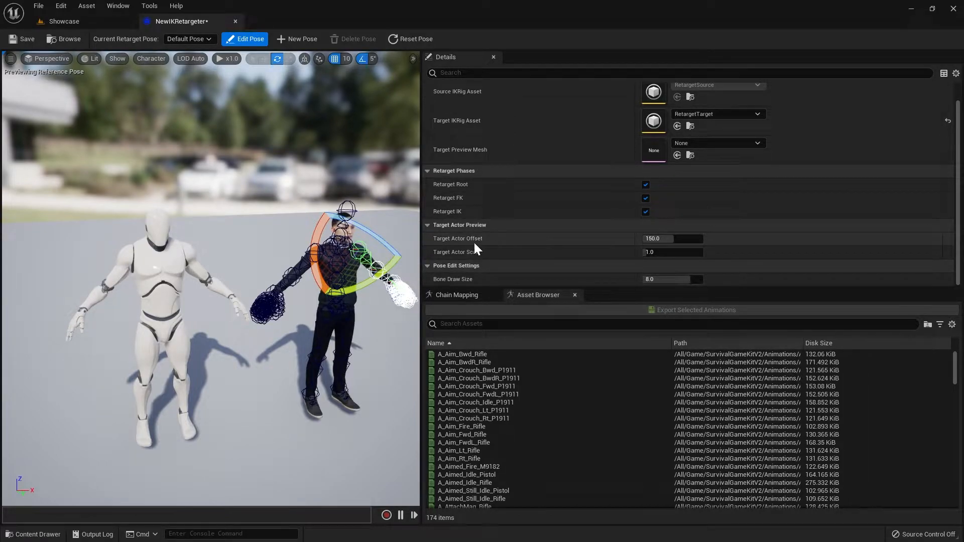
pyautogui.moveTo(673, 239)
pyautogui.mouseDown()
pyautogui.moveTo(696, 267)
pyautogui.moveTo(671, 239)
pyautogui.mouseUp()
pyautogui.click(672, 239)
pyautogui.write('0')
pyautogui.press('Return')
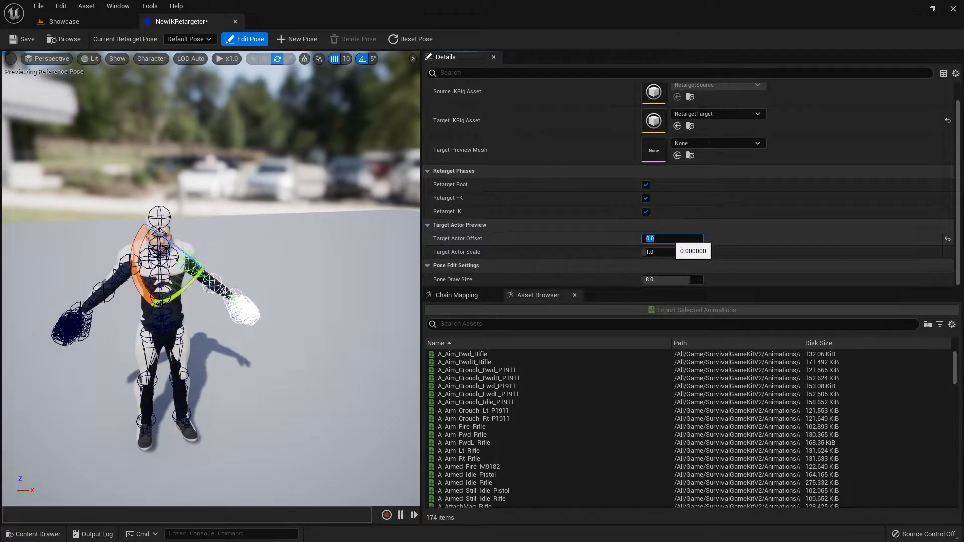
# Step: Compare the overlapping characters' sizes and set the target actor scale to 1.035
pyautogui.moveTo(295, 273)
pyautogui.mouseDown(button='right')
pyautogui.moveTo(307, 283)
pyautogui.moveTo(295, 273)
pyautogui.mouseUp(button='right')
pyautogui.press('w')
pyautogui.moveTo(181, 261); pyautogui.dragTo(211, 254, button='right')
pyautogui.press('w')
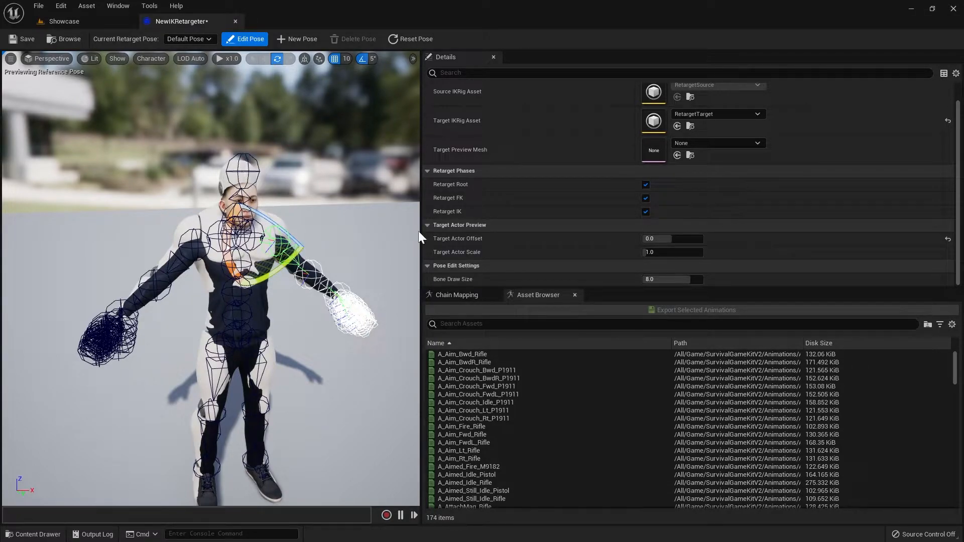
pyautogui.click(652, 252)
pyautogui.write('1')
pyautogui.write('.05')
pyautogui.press('Return')
pyautogui.write('1.03')
pyautogui.press('Return')
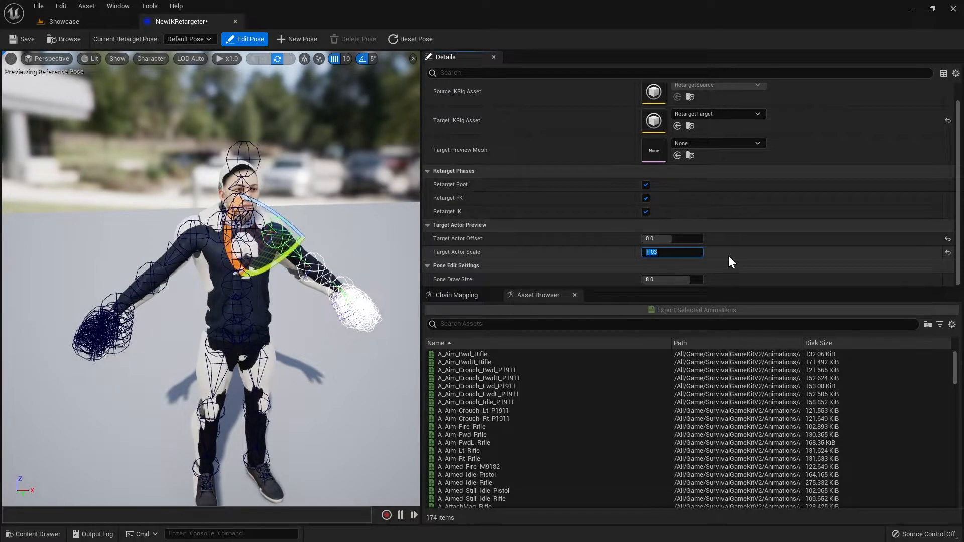
pyautogui.write('5')
pyautogui.press('Return')
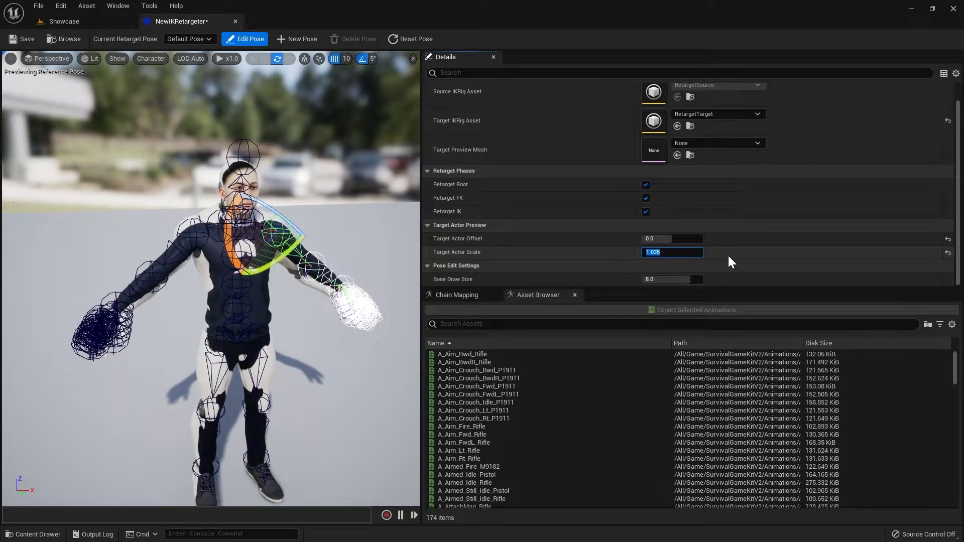
# Step: Examine how the target's arms and body line up with the mannequin from the front and both sides
pyautogui.scroll(-5, 291, 220)
pyautogui.scroll(2, 290, 219)
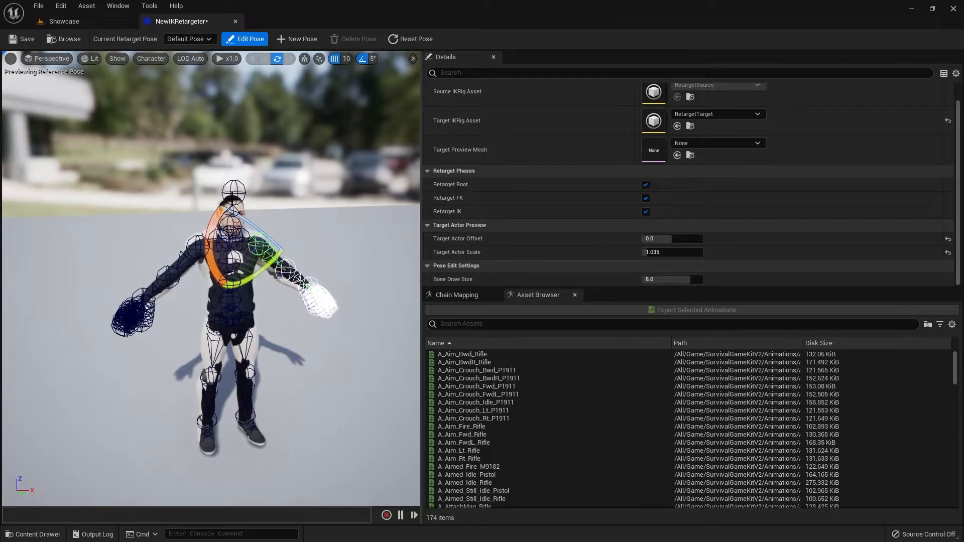
pyautogui.moveTo(280, 214); pyautogui.dragTo(437, 214, button='right')
pyautogui.press('a')
pyautogui.press('a')
pyautogui.moveTo(232, 232); pyautogui.dragTo(289, 232, button='right')
pyautogui.press('w')
pyautogui.press('w')
pyautogui.moveTo(165, 248); pyautogui.dragTo(96, 260, button='right')
pyautogui.press('d')
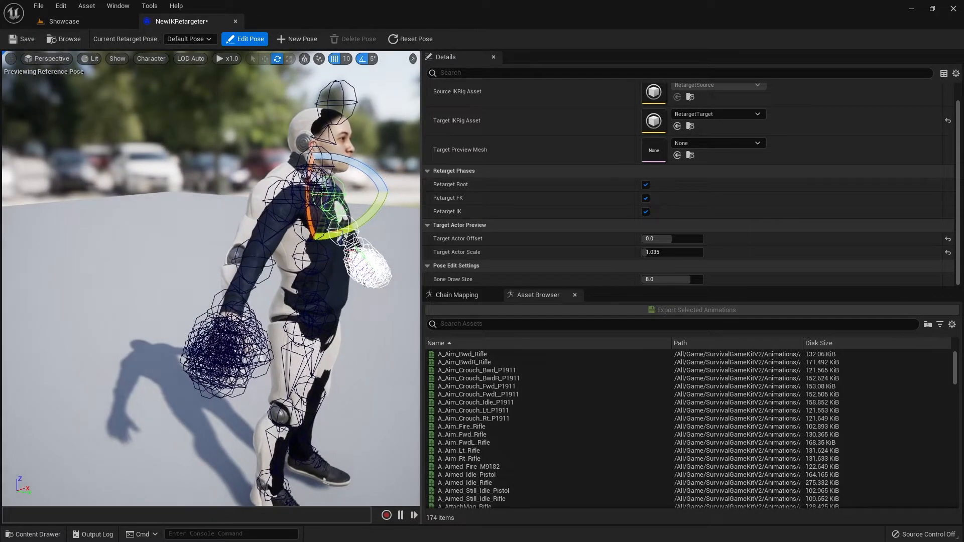
pyautogui.click(258, 265)
pyautogui.moveTo(281, 290); pyautogui.dragTo(301, 271)
pyautogui.press('d')
pyautogui.moveTo(301, 272); pyautogui.dragTo(116, 271, button='right')
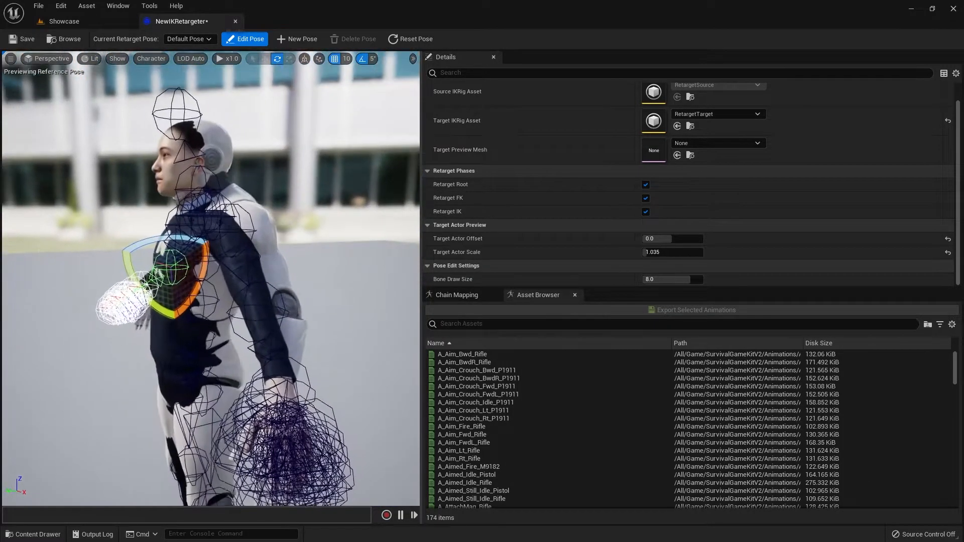
pyautogui.click(272, 316)
pyautogui.moveTo(271, 316); pyautogui.dragTo(240, 317, button='right')
pyautogui.press('s')
pyautogui.moveTo(224, 345); pyautogui.dragTo(242, 359)
pyautogui.moveTo(226, 352); pyautogui.dragTo(382, 352, button='right')
pyautogui.press('a')
pyautogui.moveTo(226, 387); pyautogui.dragTo(321, 387, button='right')
pyautogui.press('a')
pyautogui.moveTo(278, 329); pyautogui.dragTo(301, 329, button='right')
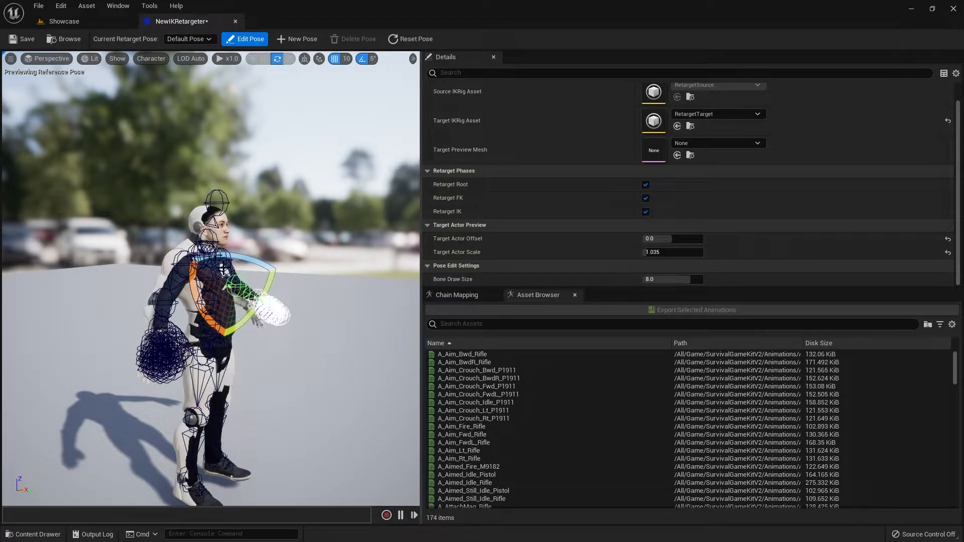
# Step: Leave retarget pose editing and check the adjusted pose without the bone overlay
pyautogui.click(245, 39)
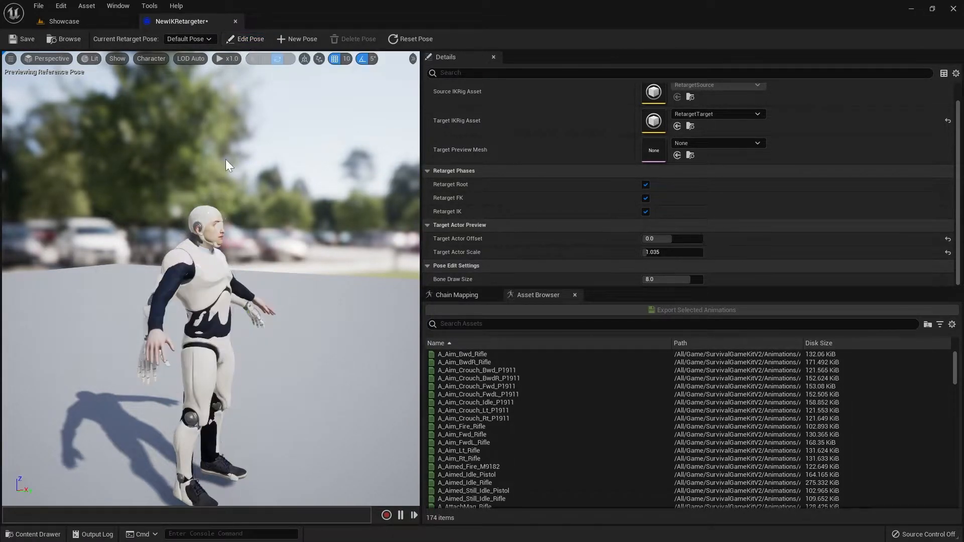
pyautogui.click(245, 42)
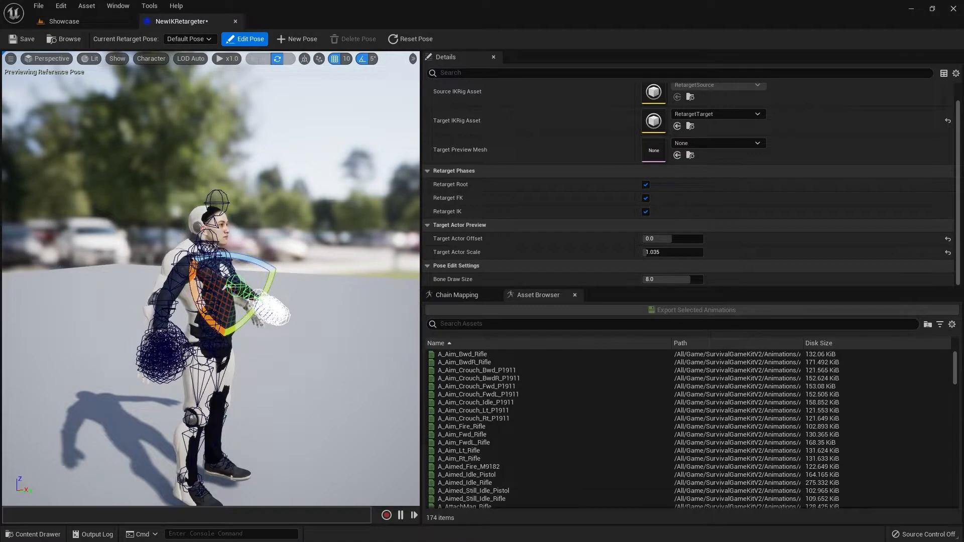
pyautogui.click(242, 38)
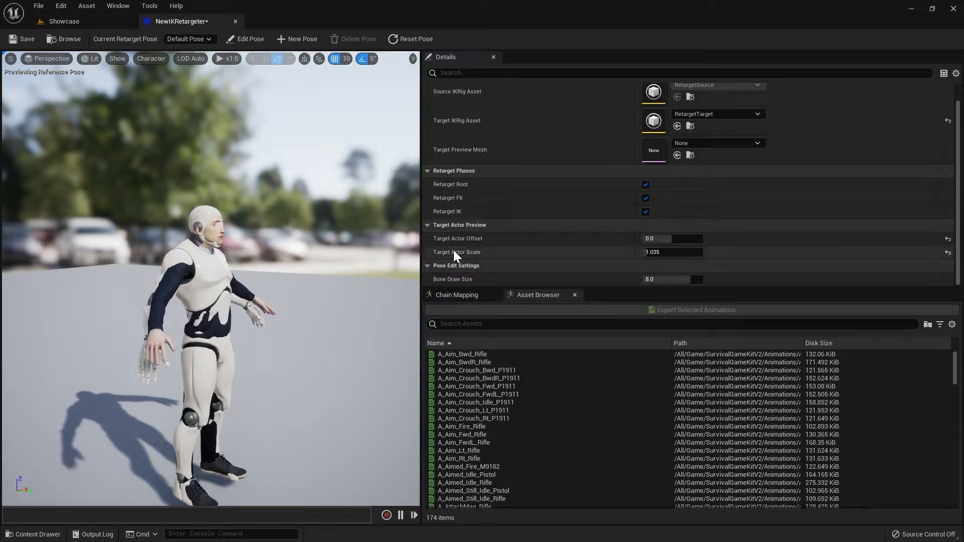
pyautogui.moveTo(368, 257); pyautogui.dragTo(281, 274, button='right')
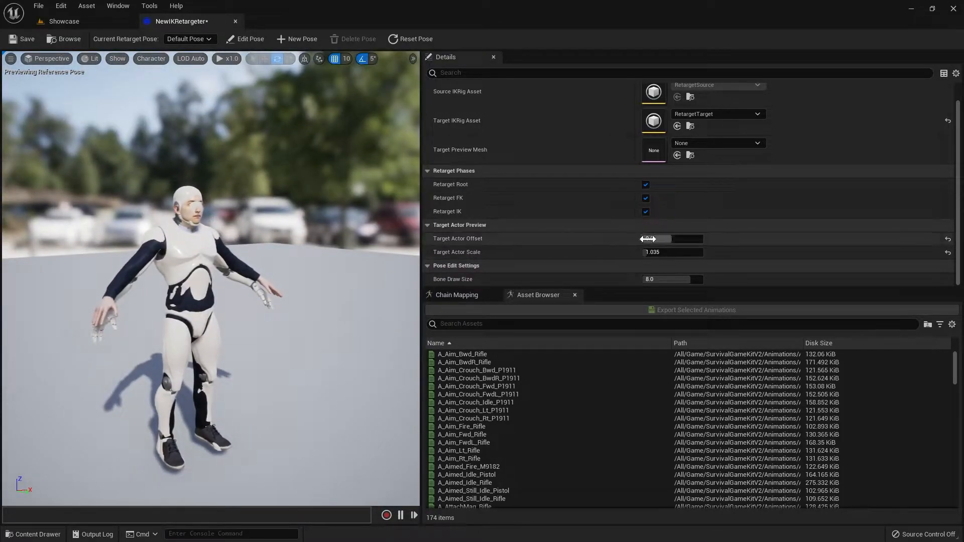
# Step: Set the target actor offset to about 160 and preview the A_Aim_Fwd_Rifle animation on both characters
pyautogui.moveTo(653, 239); pyautogui.dragTo(659, 239)
pyautogui.moveTo(311, 281); pyautogui.dragTo(287, 296)
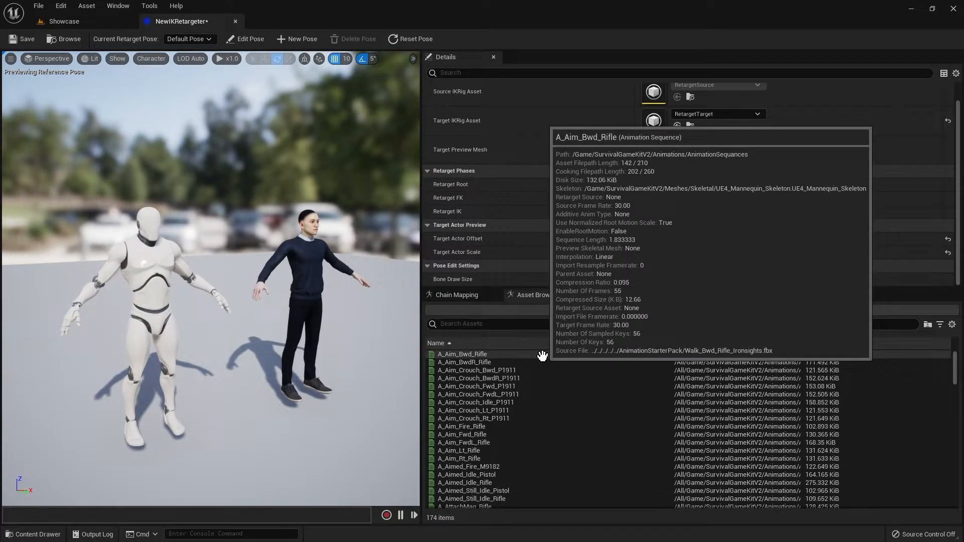
pyautogui.click(496, 433)
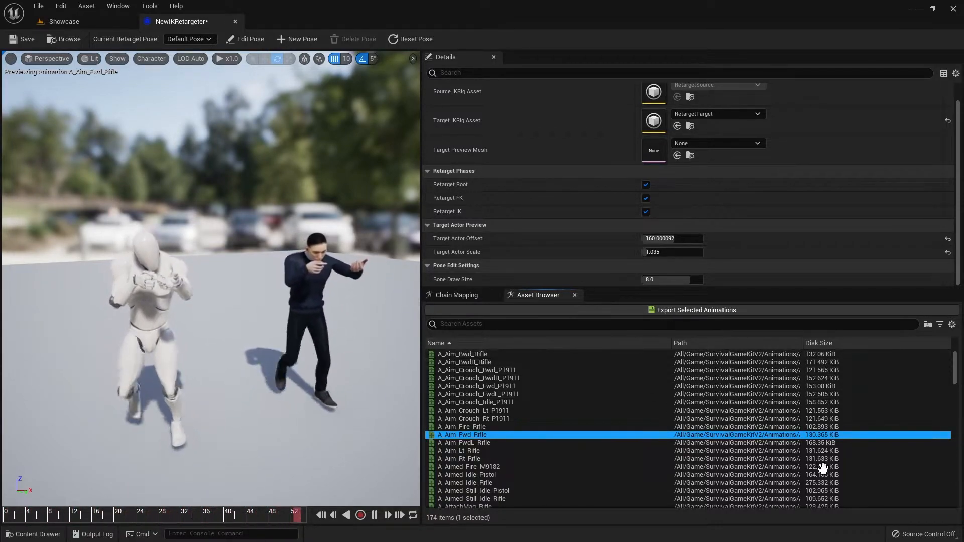
# Step: Export all the listed animations as retargeted sequences into a new Animations folder inside NewCharacter
pyautogui.click(549, 354)
pyautogui.hotkey('ctrl', 'a')
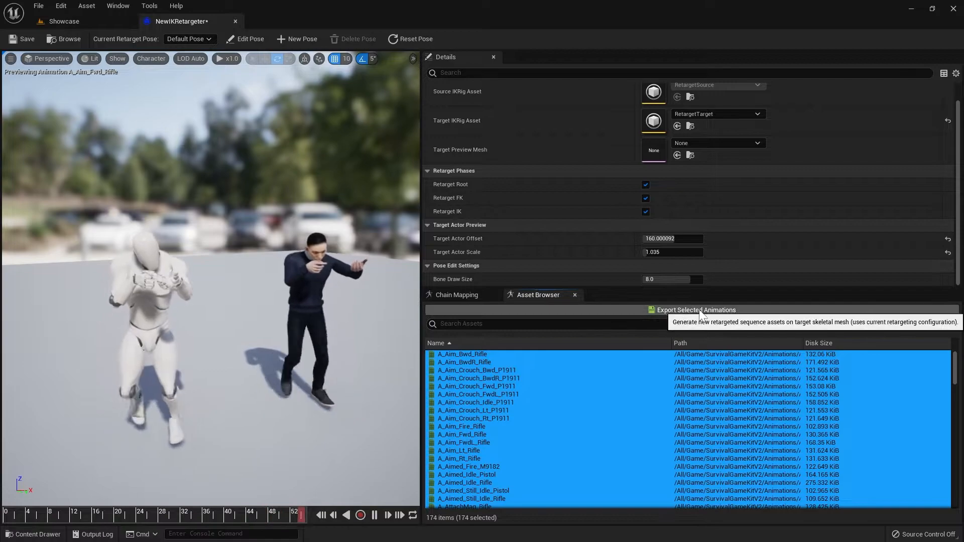
pyautogui.click(715, 311)
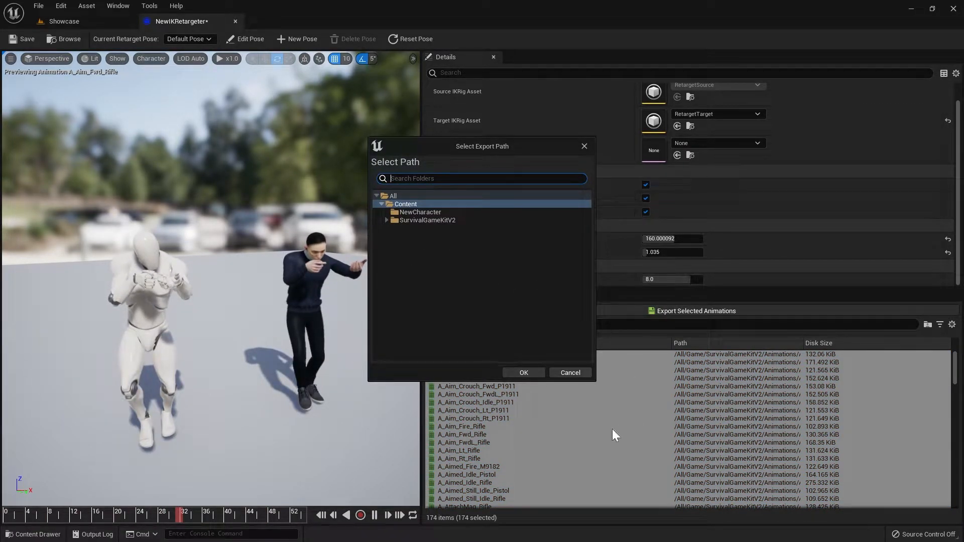
pyautogui.rightClick(417, 211)
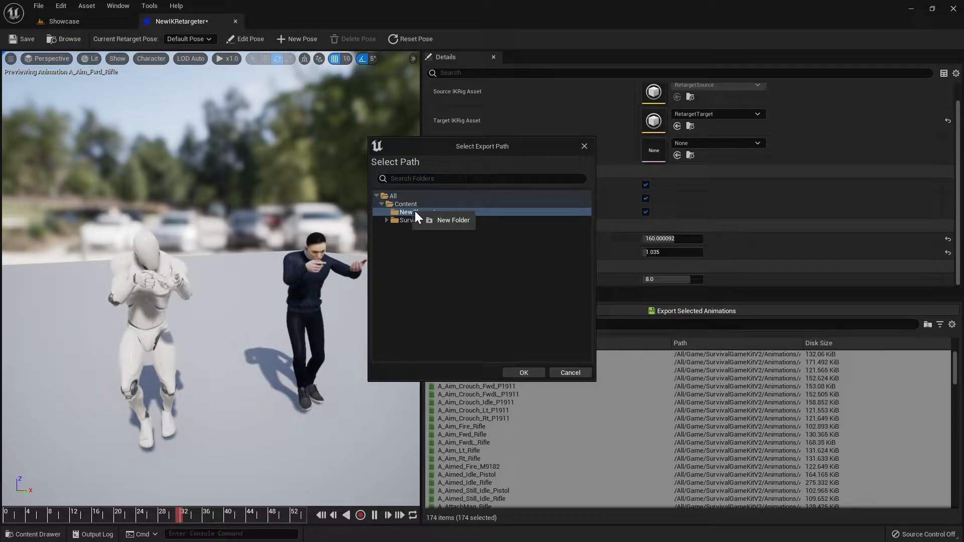
pyautogui.click(448, 221)
pyautogui.write('Ani')
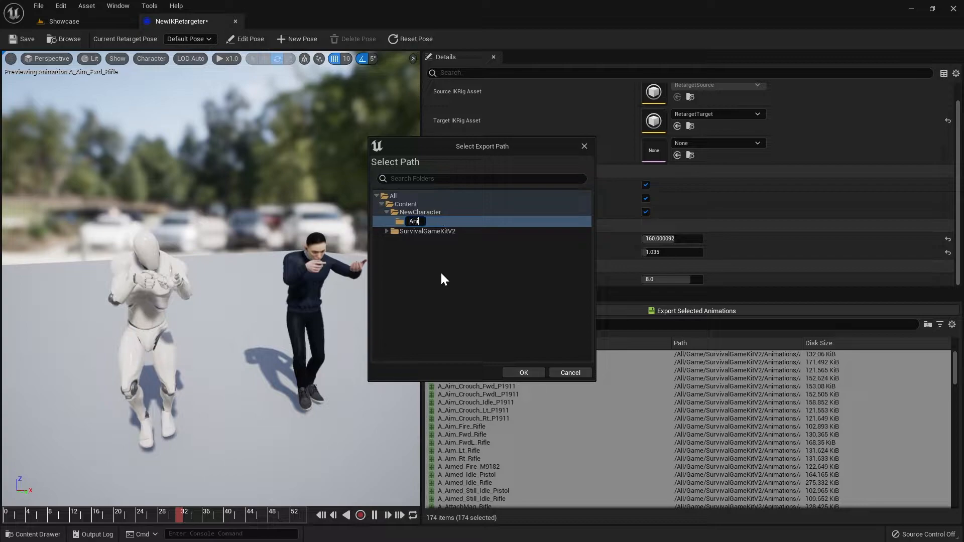
pyautogui.write('mations')
pyautogui.press('Return')
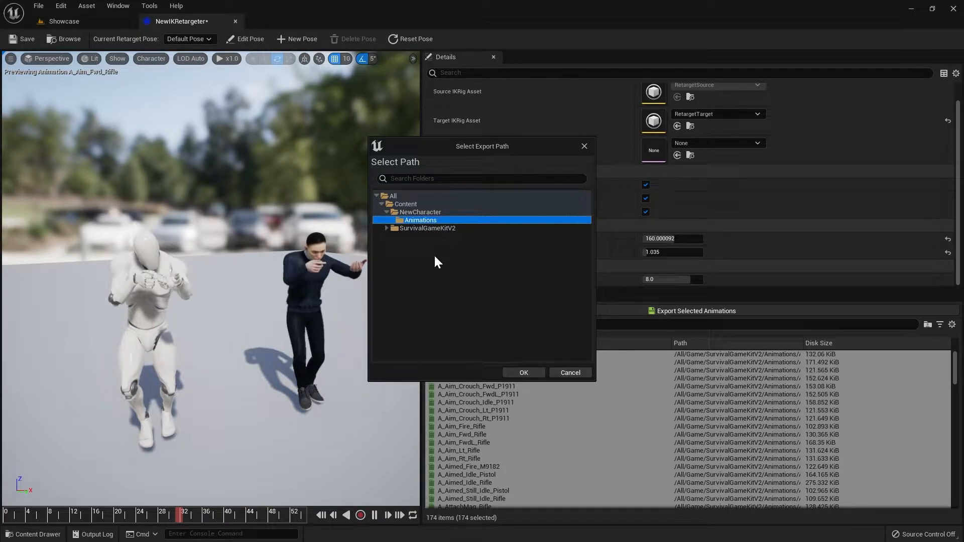
pyautogui.click(522, 371)
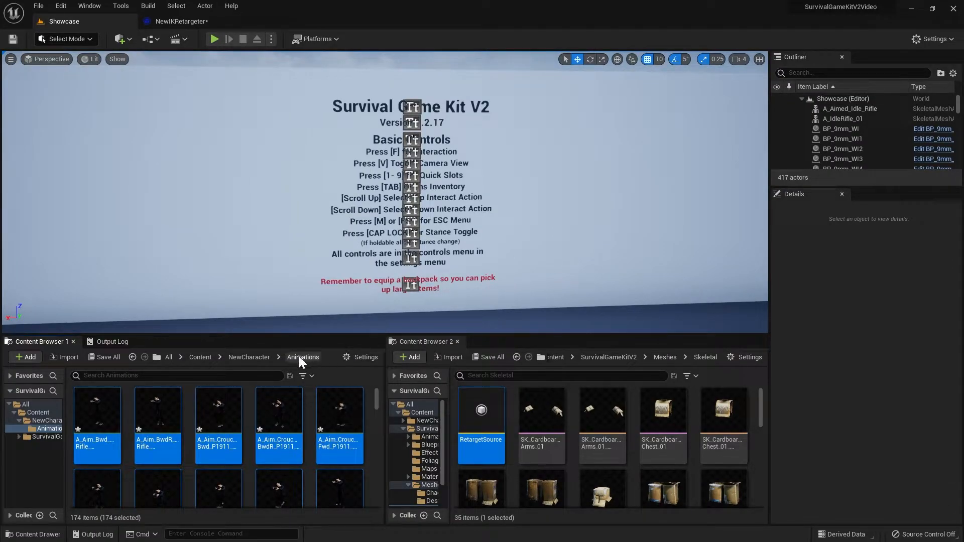
# Step: Save all the unsaved content, including the retargeted animations in the Animations folder
pyautogui.moveTo(377, 398)
pyautogui.mouseDown()
pyautogui.moveTo(377, 496)
pyautogui.moveTo(377, 398)
pyautogui.mouseUp()
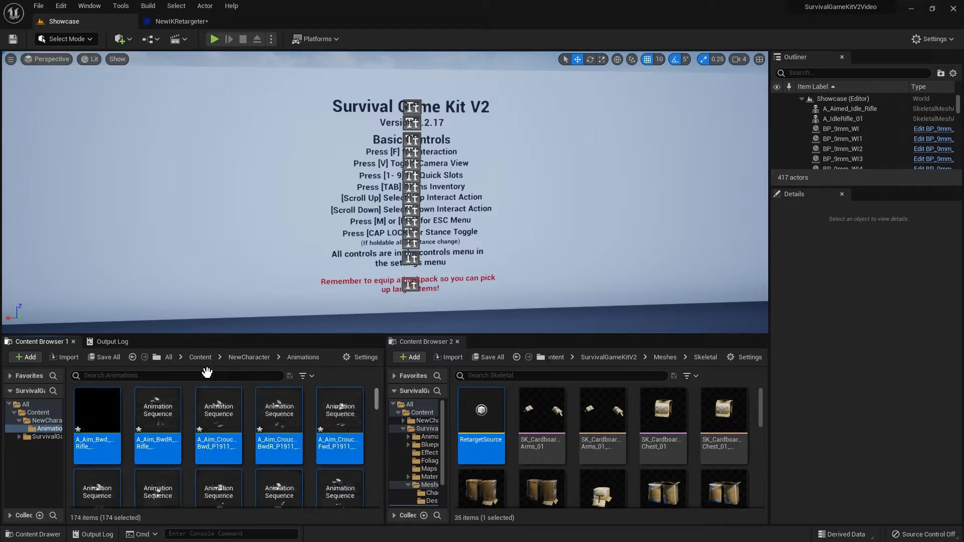
pyautogui.click(102, 358)
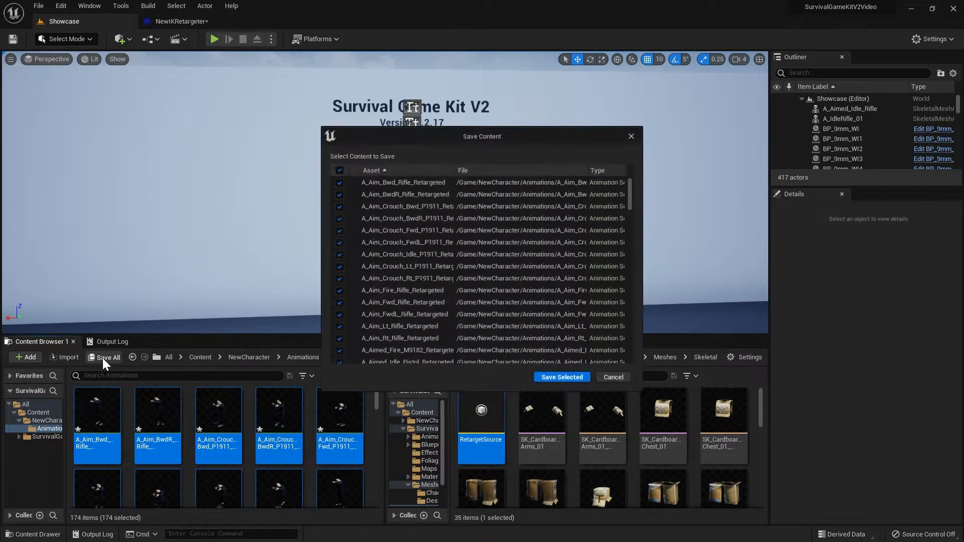
pyautogui.click(560, 378)
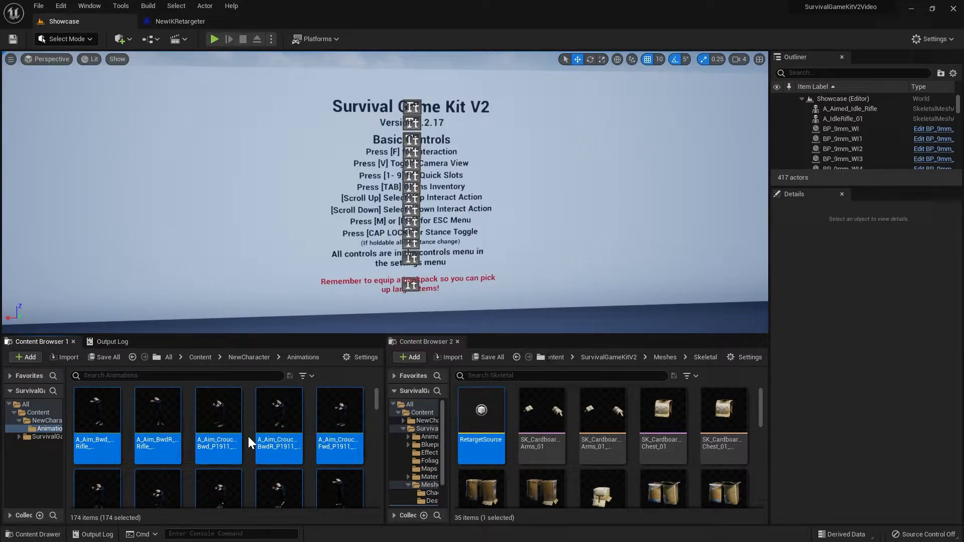
# Step: Return to the retargeter and select only A_Aim_Bwd_Rifle to view its animation details
pyautogui.click(178, 22)
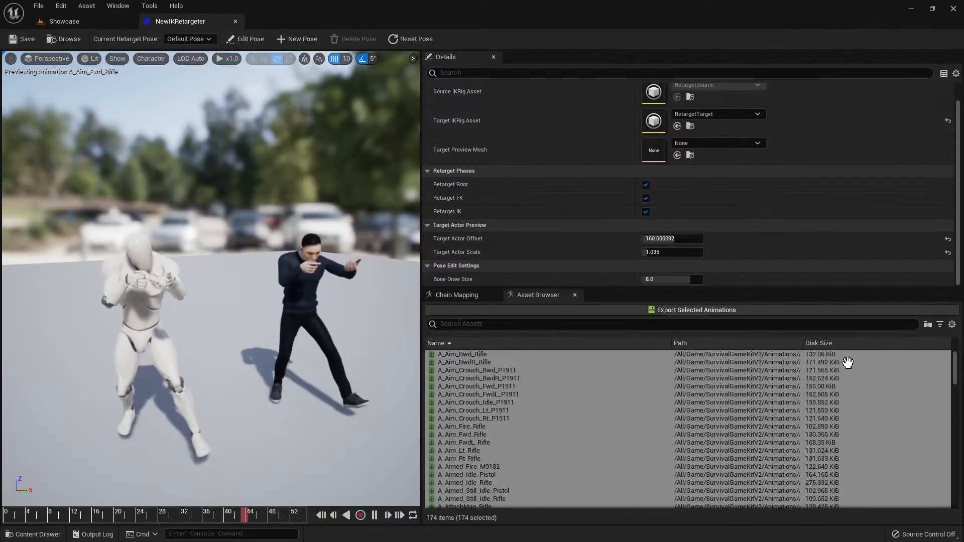
pyautogui.click(474, 354)
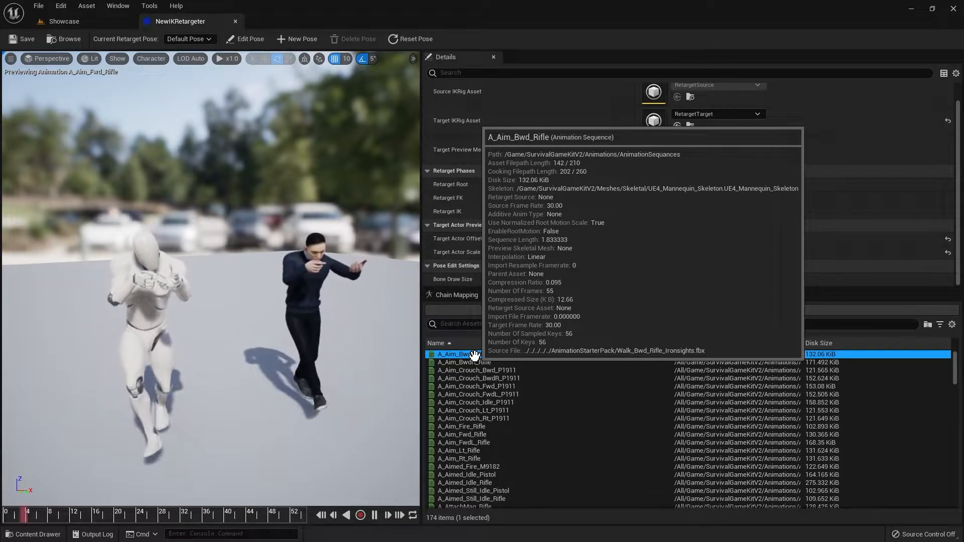
# Step: Switch to the Showcase level and select all blend spaces in the SurvivalGameKitV2 Animations/BlendSpaces folder
pyautogui.click(76, 25)
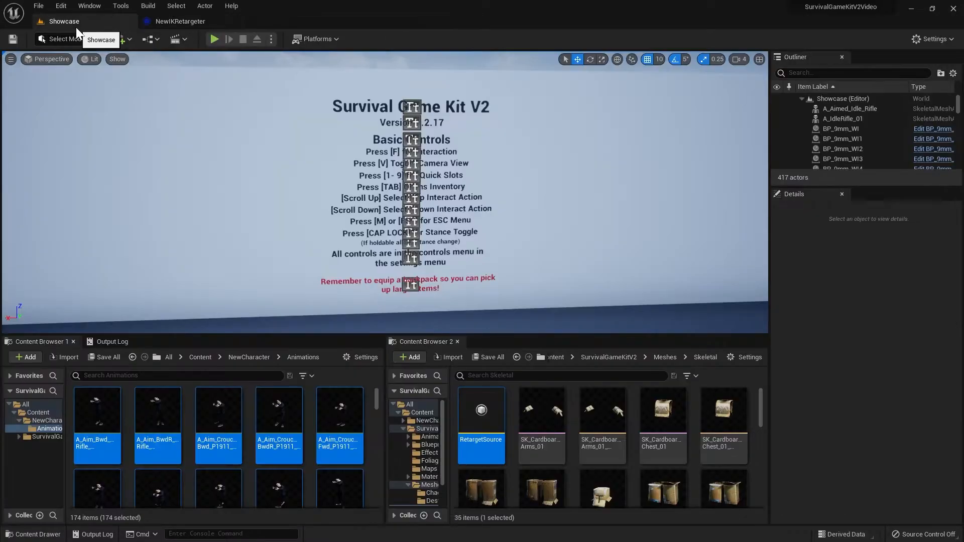
pyautogui.click(608, 357)
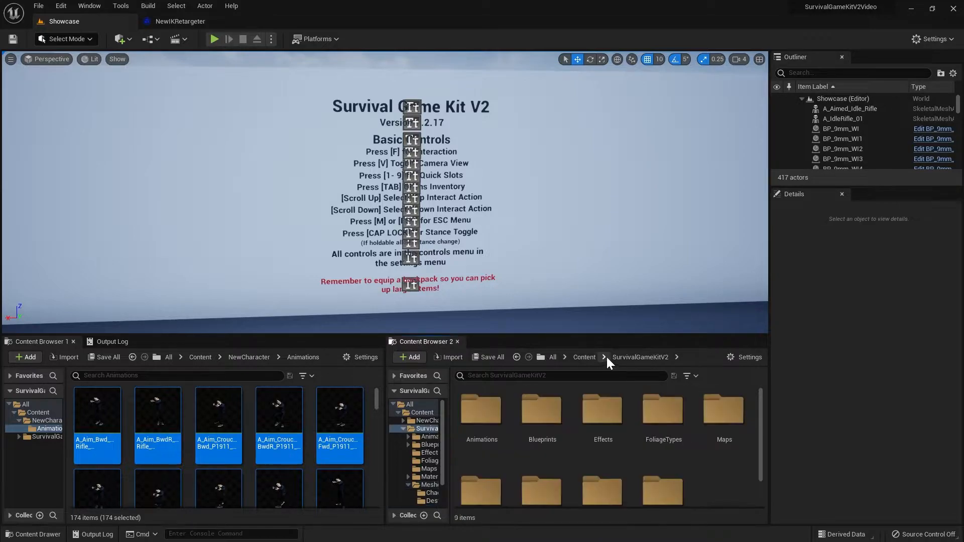
pyautogui.doubleClick(497, 406)
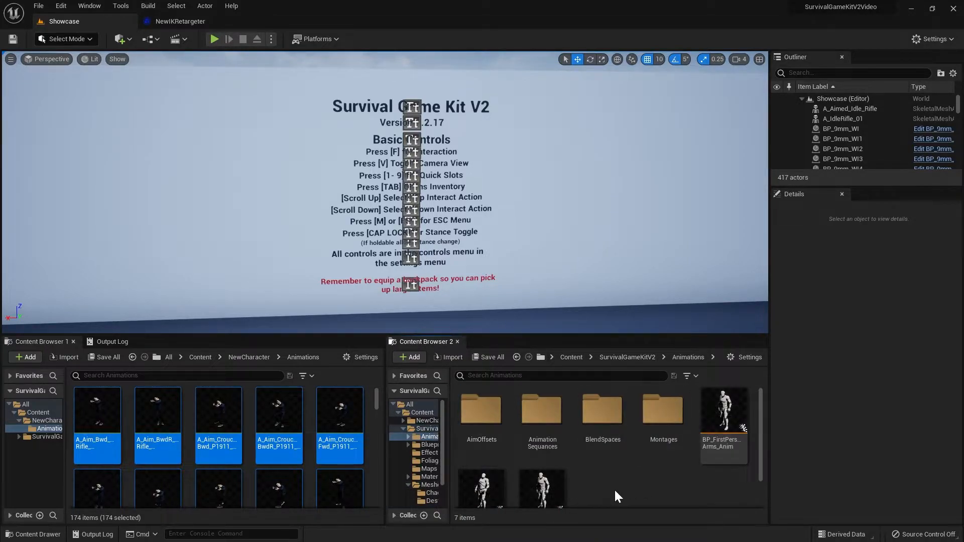
pyautogui.doubleClick(598, 417)
pyautogui.click(492, 445)
pyautogui.hotkey('ctrl', 'a')
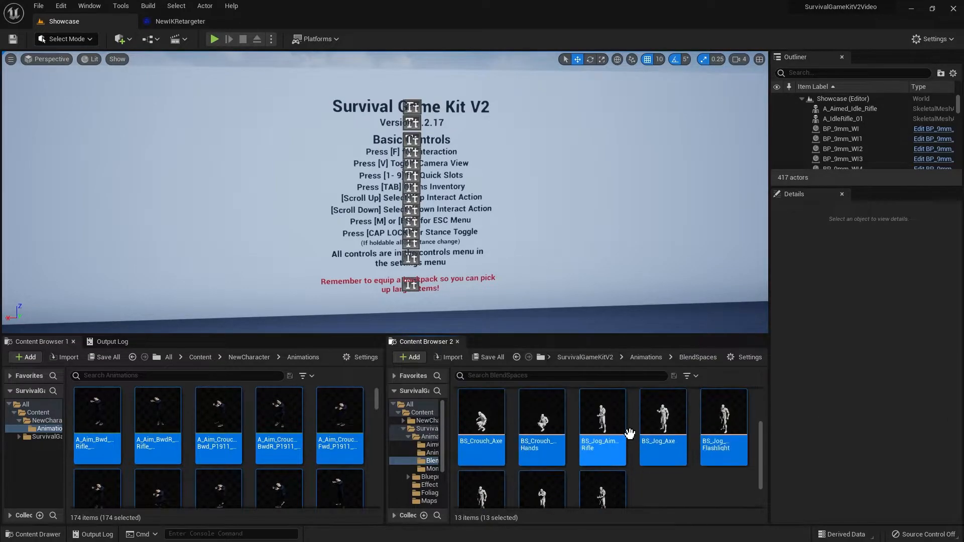
# Step: Start Duplicate and Retarget Animation Assets on the selected blend spaces, using NewIKRetargeter as the IK retargeter
pyautogui.rightClick(549, 408)
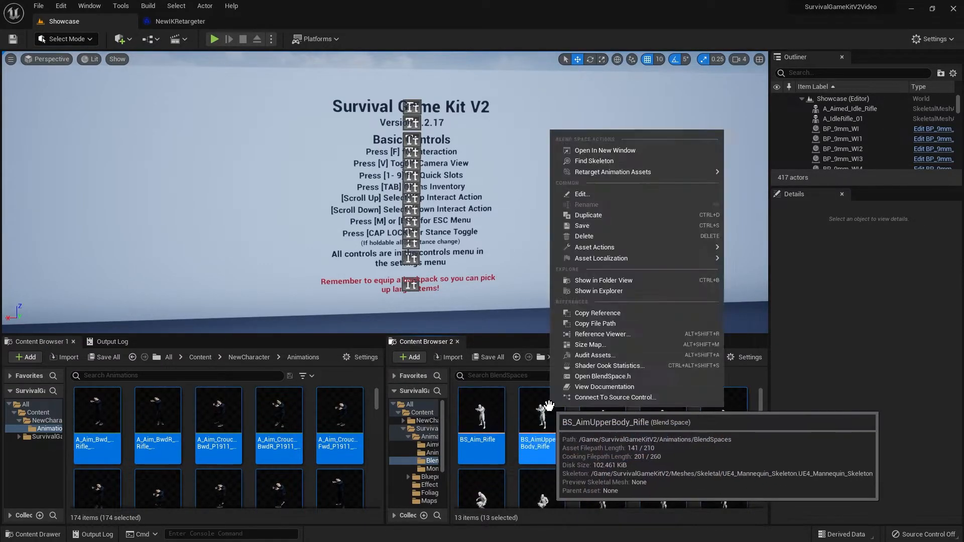
pyautogui.moveTo(591, 172)
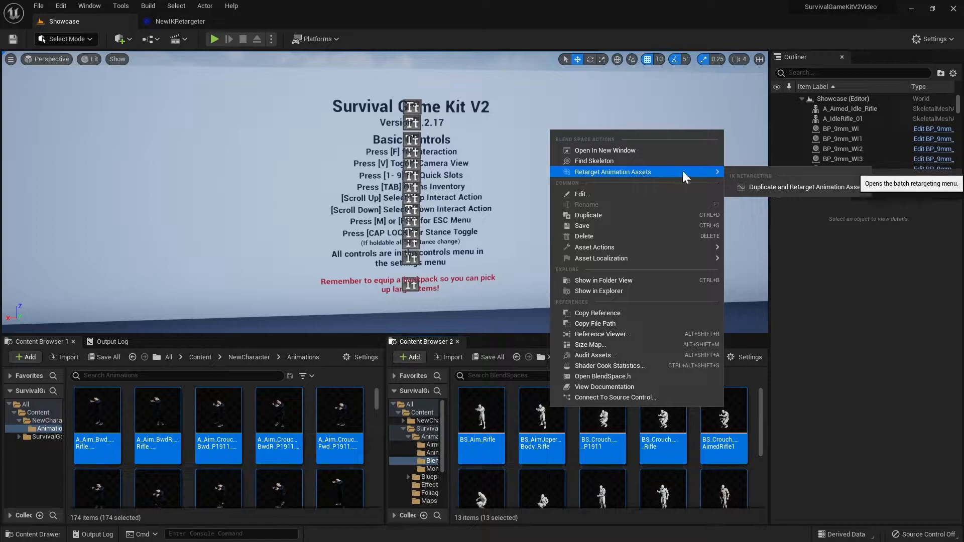
pyautogui.click(851, 188)
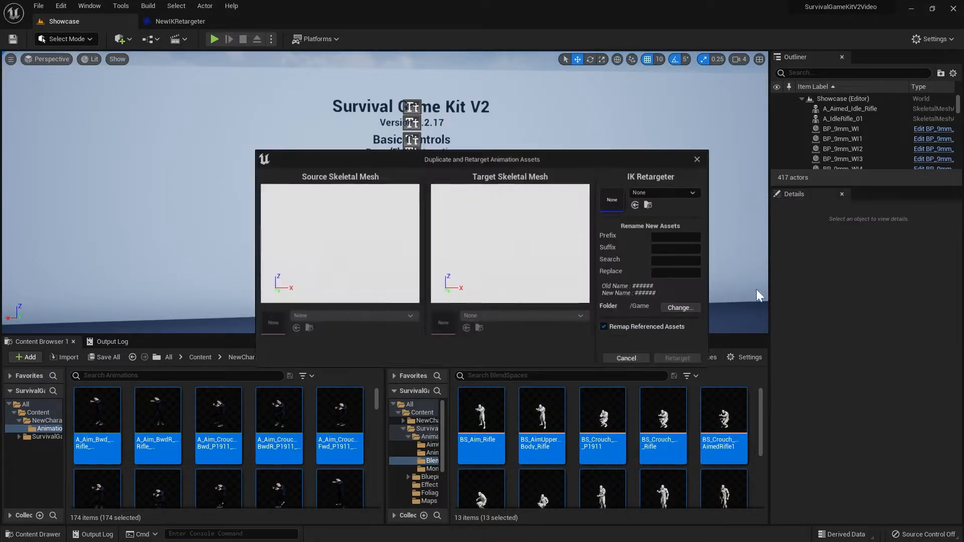
pyautogui.click(681, 191)
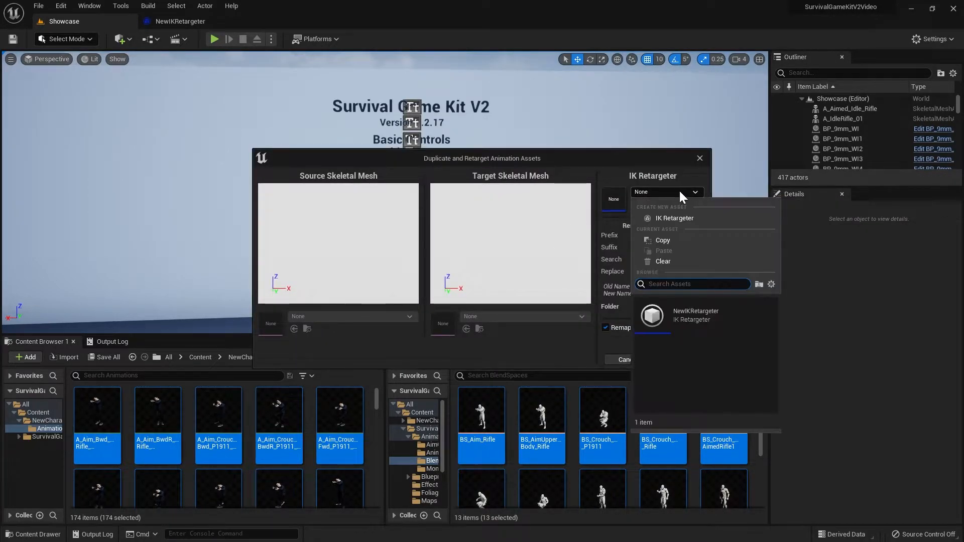
pyautogui.click(697, 314)
# Step: Set the export folder to NewCharacter/Animations and retarget the blend spaces
pyautogui.click(683, 307)
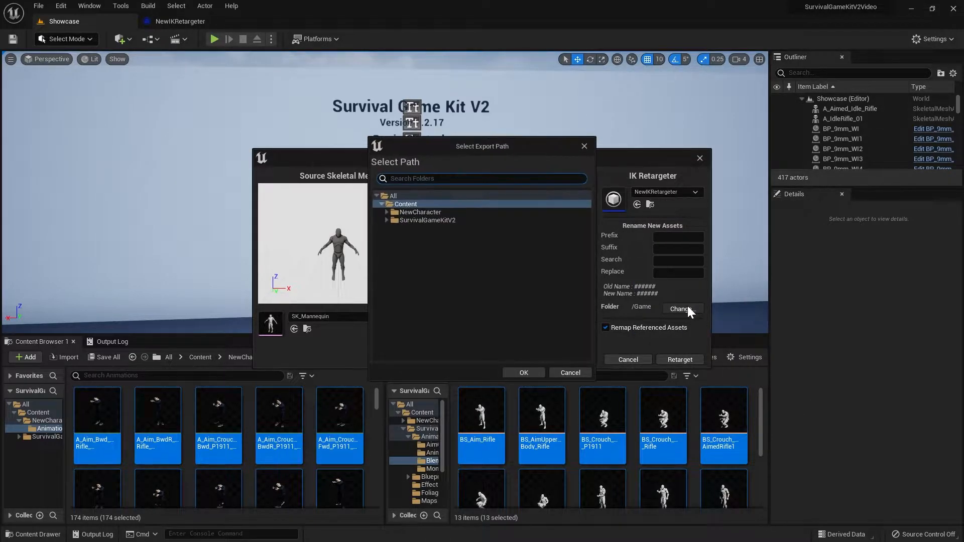
pyautogui.click(386, 212)
pyautogui.click(422, 220)
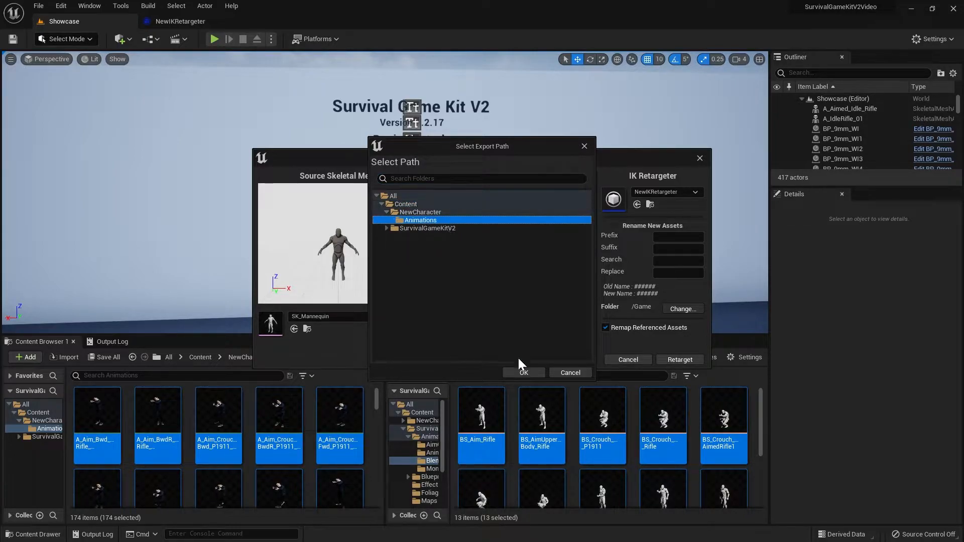
pyautogui.click(524, 372)
pyautogui.click(729, 360)
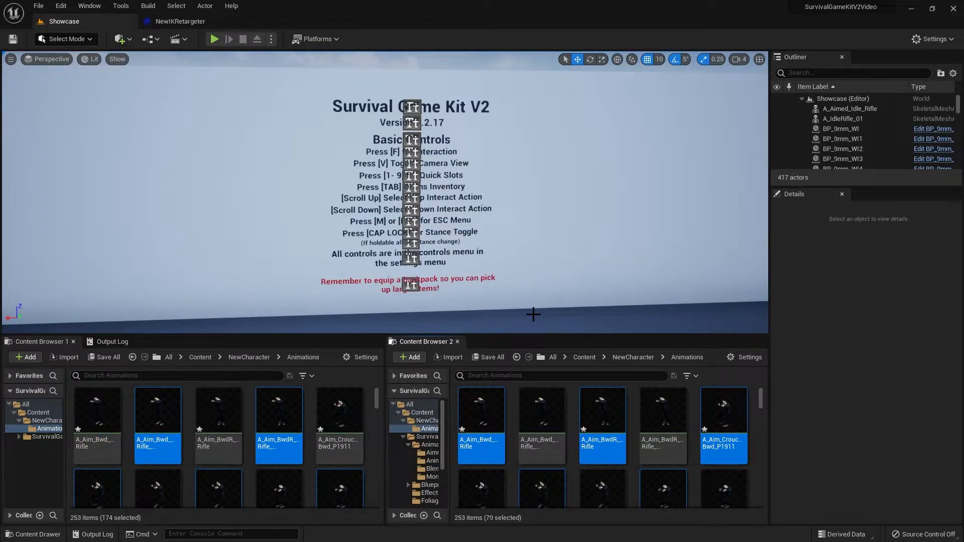
# Step: Select the AO_Hands and AO_Rifle aim offsets in the SurvivalGameKitV2 Animations/AimOffsets folder
pyautogui.click(584, 358)
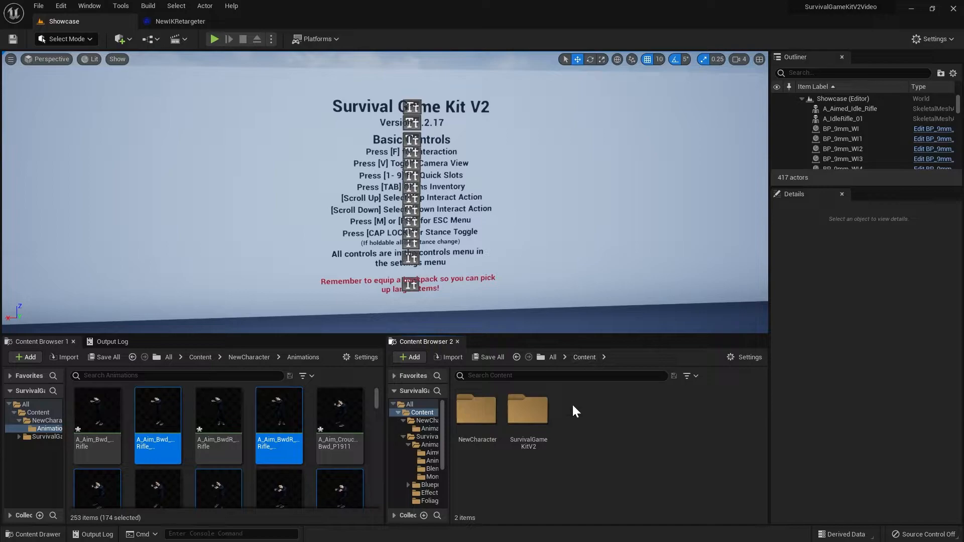
pyautogui.doubleClick(526, 410)
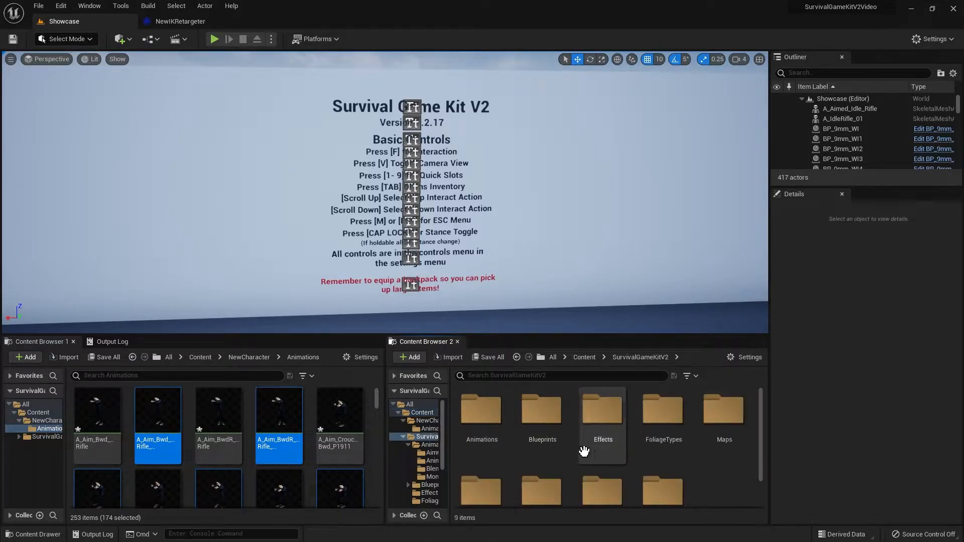
pyautogui.doubleClick(483, 411)
pyautogui.click(488, 429)
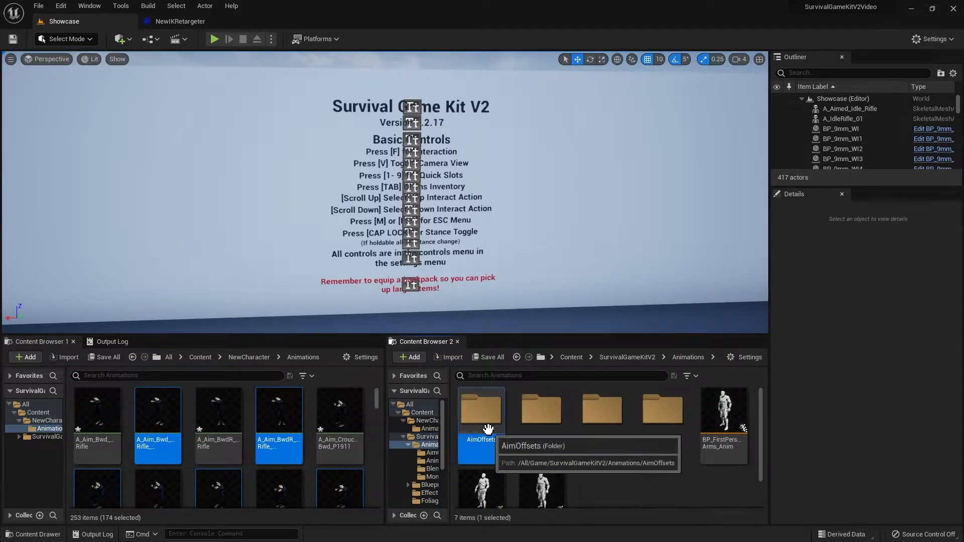
pyautogui.doubleClick(488, 429)
pyautogui.scroll(-3, 578, 451)
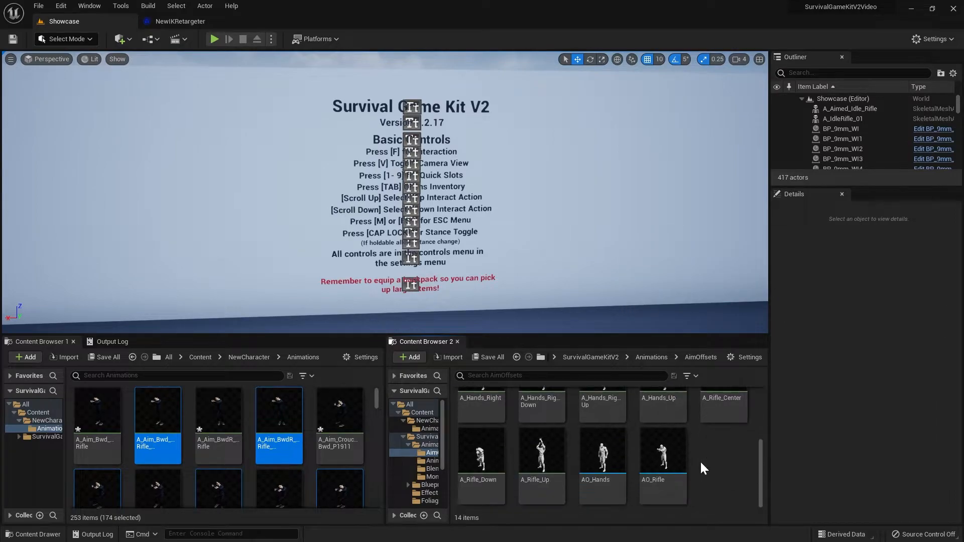
pyautogui.keyDown('ctrl'); pyautogui.click(672, 454); pyautogui.keyUp('ctrl')
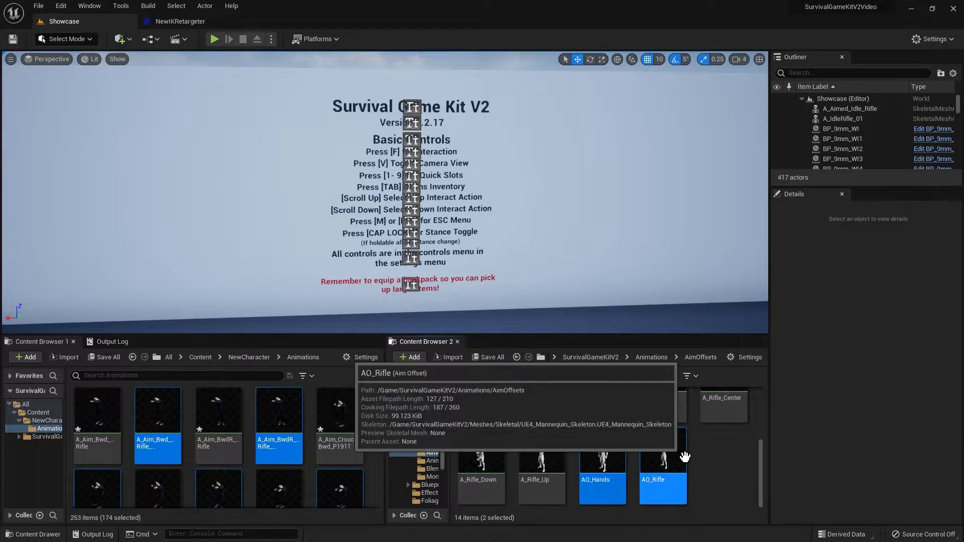
# Step: Start Duplicate and Retarget Animation Assets on both aim offsets with NewIKRetargeter as the IK retargeter
pyautogui.rightClick(661, 467)
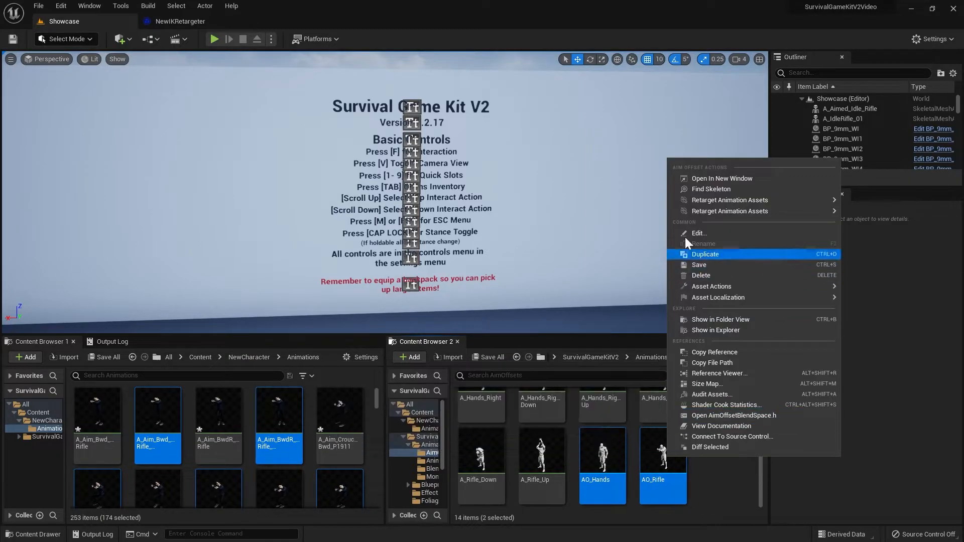
pyautogui.moveTo(712, 201)
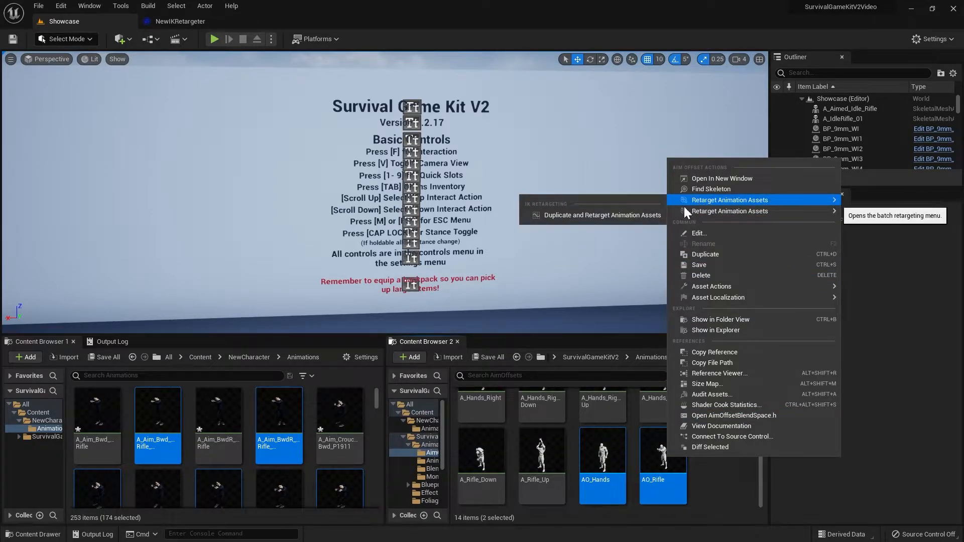
pyautogui.click(604, 215)
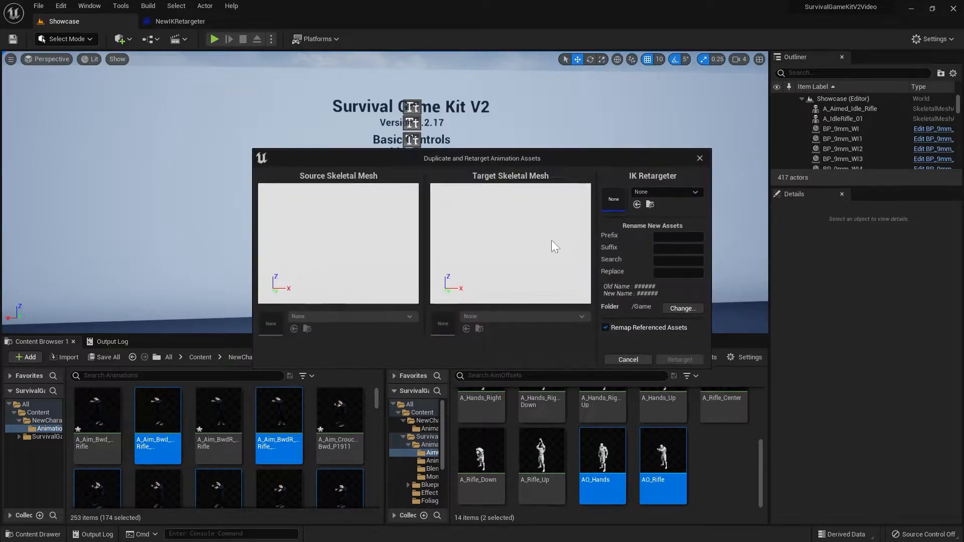
pyautogui.click(666, 192)
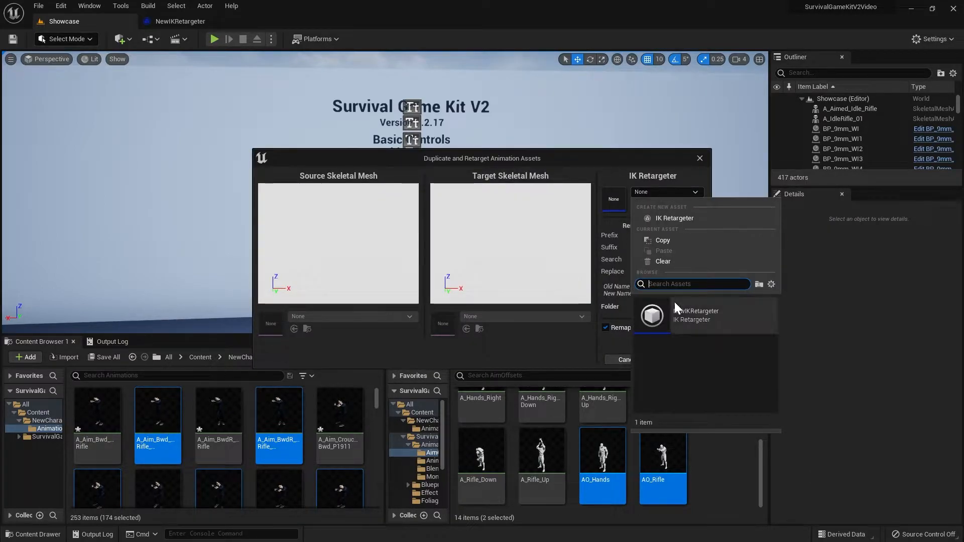
pyautogui.click(689, 316)
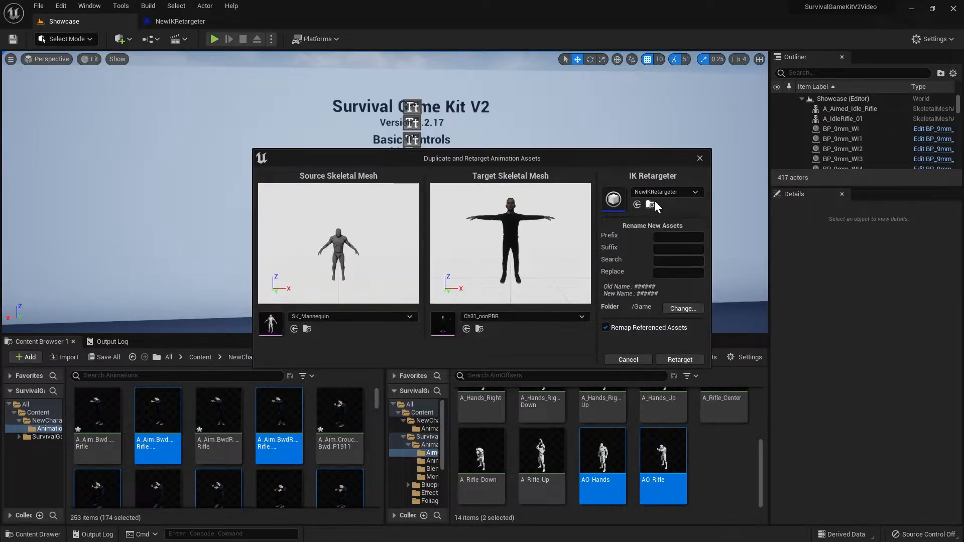
# Step: Retarget the aim offsets into NewCharacter/Animations and save all unsaved content
pyautogui.click(684, 310)
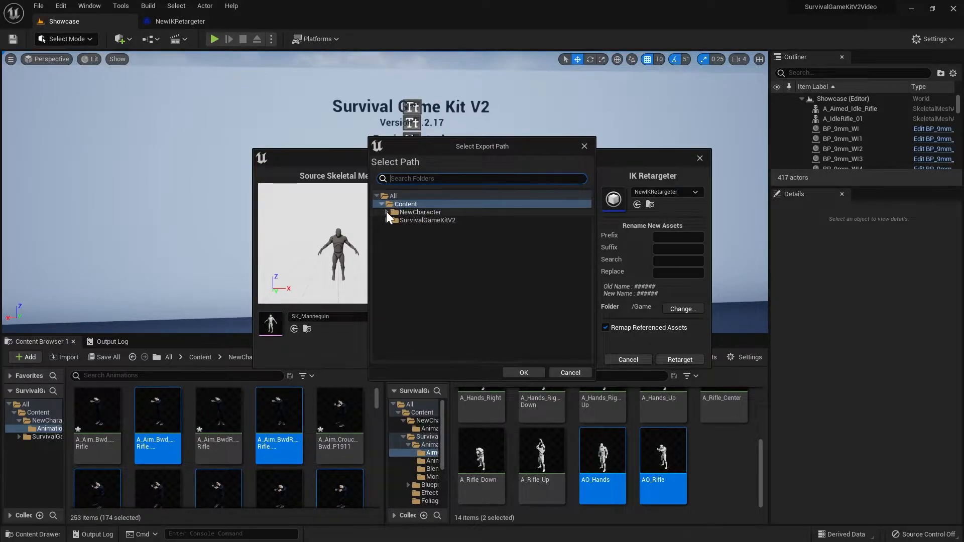
pyautogui.click(430, 220)
pyautogui.click(524, 372)
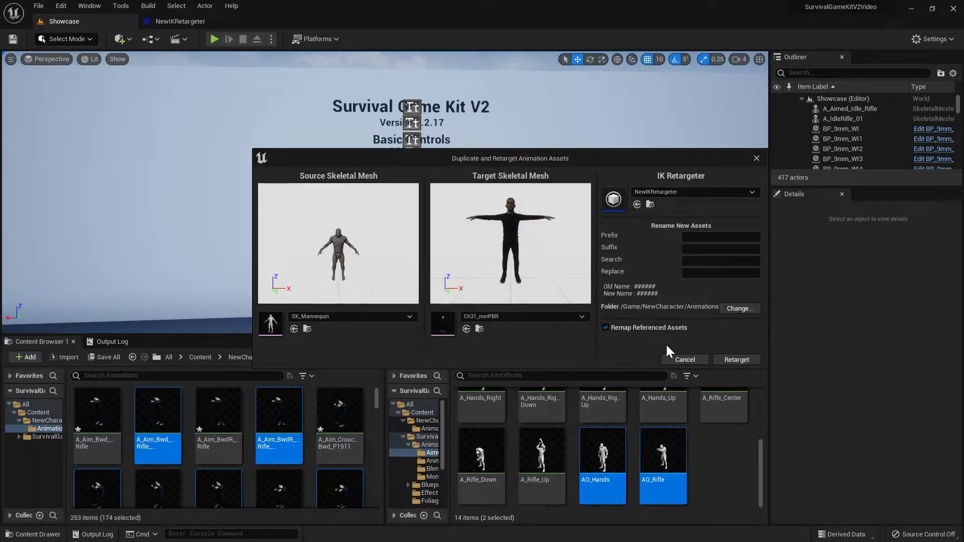
pyautogui.click(736, 360)
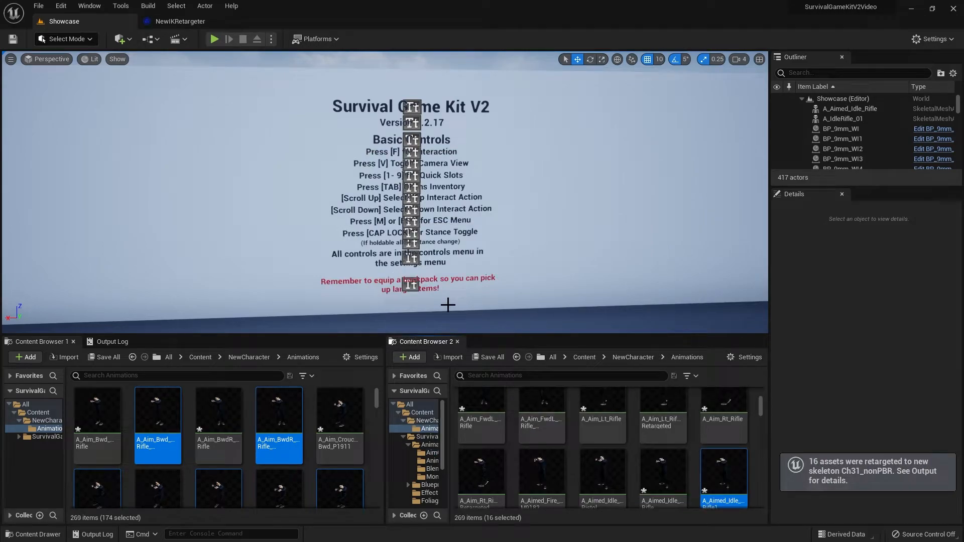
pyautogui.click(102, 357)
pyautogui.click(562, 378)
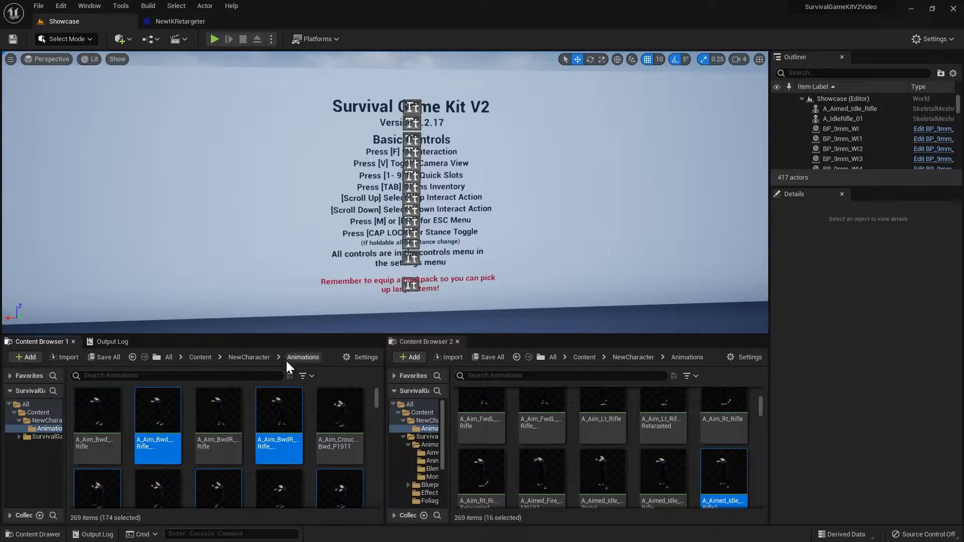
# Step: Set up Duplicate and Retarget for the kit's BP_ThirdPerson_Anim blueprint with NewIKRetargeter and Remap Referenced Assets turned off
pyautogui.click(426, 445)
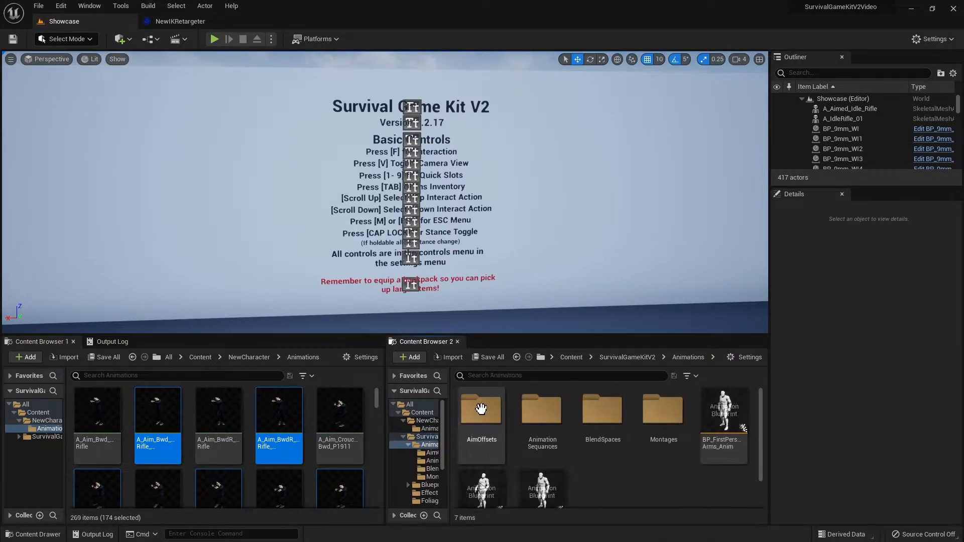
pyautogui.scroll(-1, 655, 473)
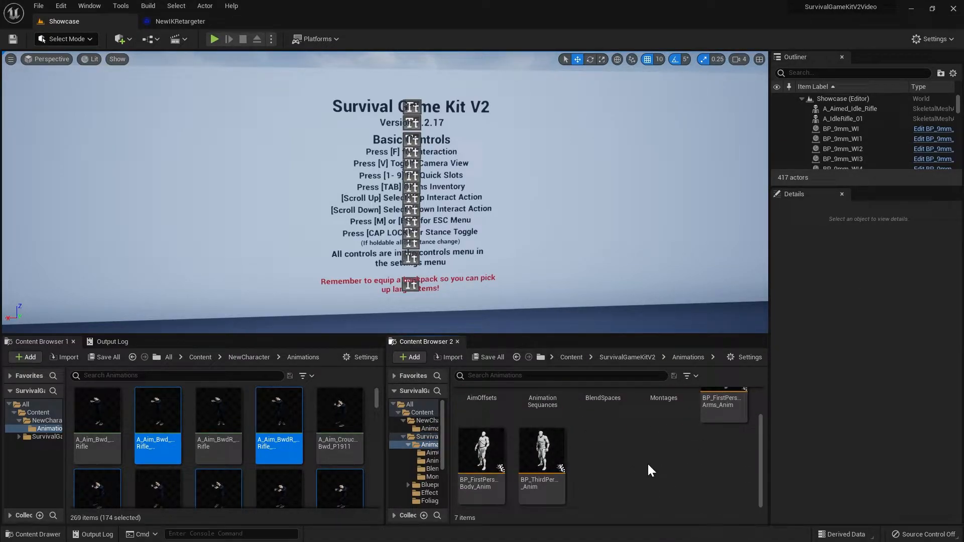
pyautogui.rightClick(541, 450)
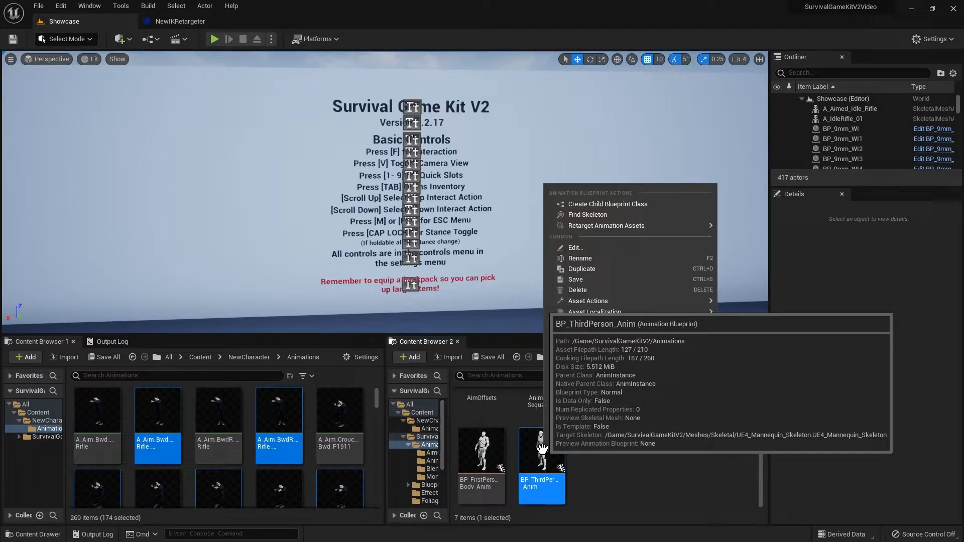
pyautogui.moveTo(580, 229)
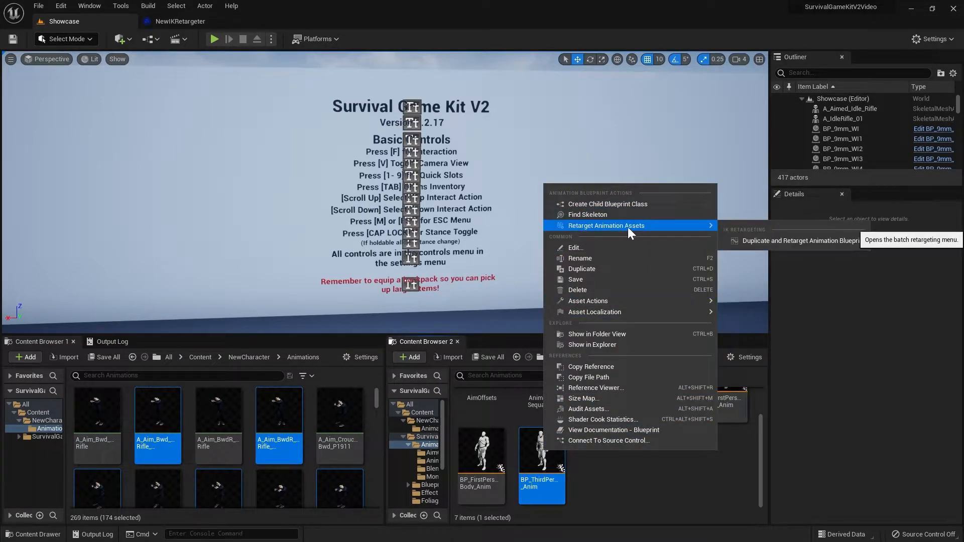
pyautogui.click(833, 240)
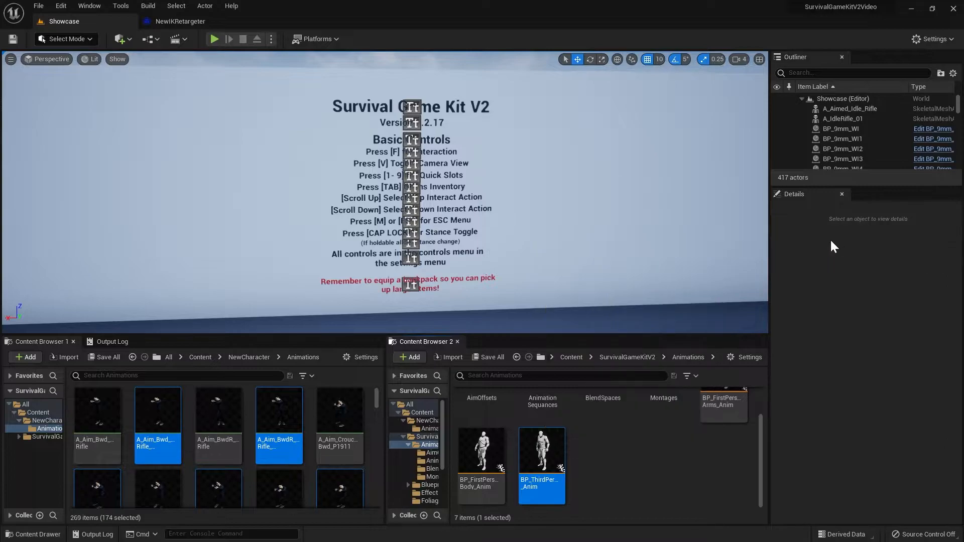
pyautogui.click(673, 192)
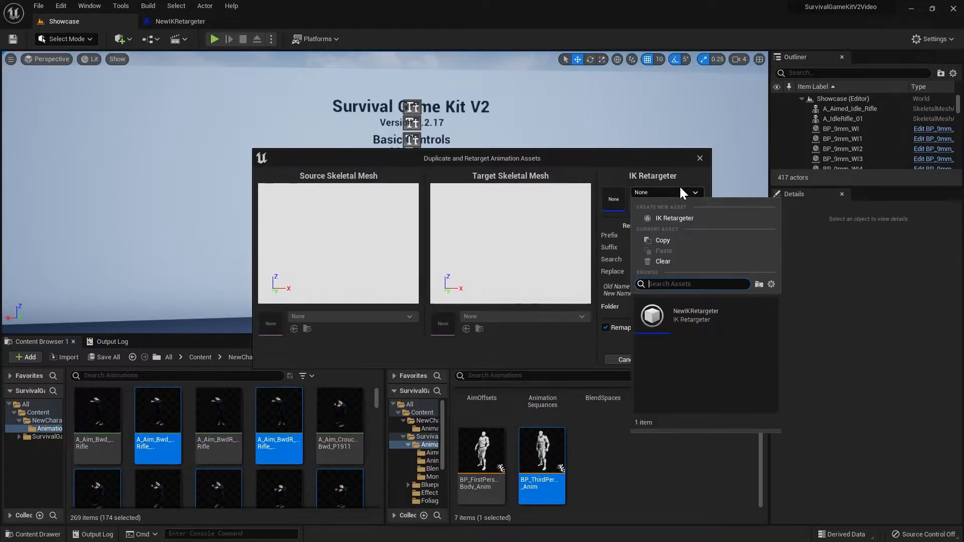
pyautogui.click(696, 309)
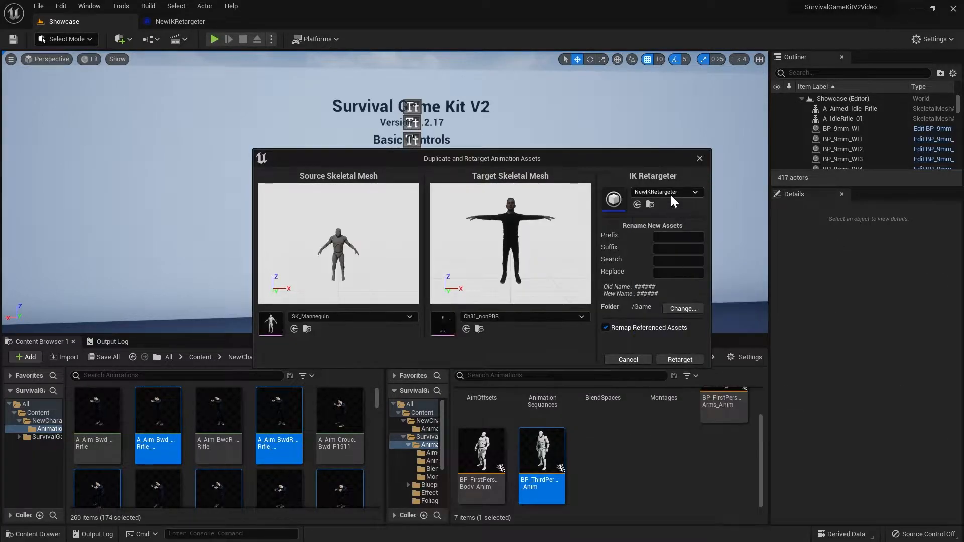
pyautogui.click(605, 328)
# Step: Create an AnimBlueprints folder inside NewCharacter/Animations while choosing the export path
pyautogui.click(685, 309)
pyautogui.click(387, 212)
pyautogui.click(423, 219)
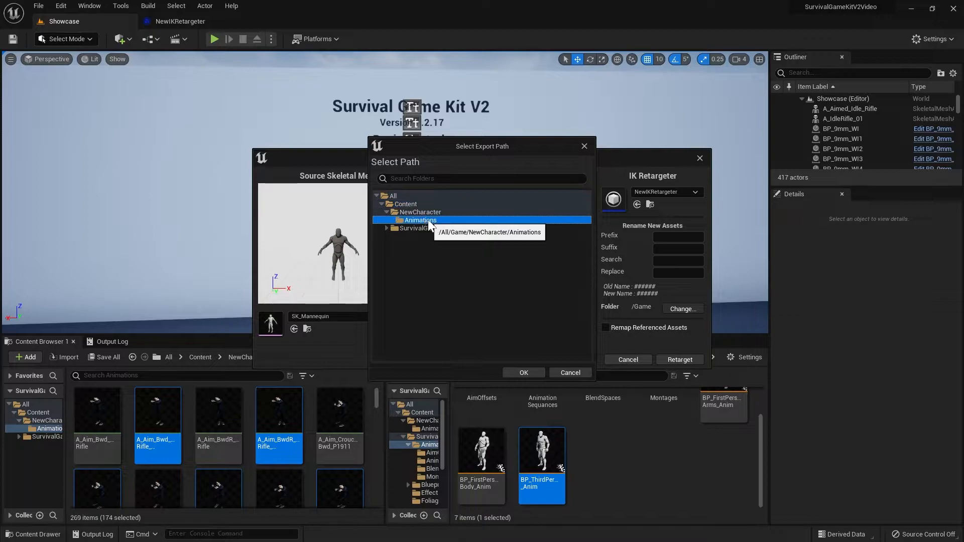
pyautogui.rightClick(423, 219)
pyautogui.click(462, 229)
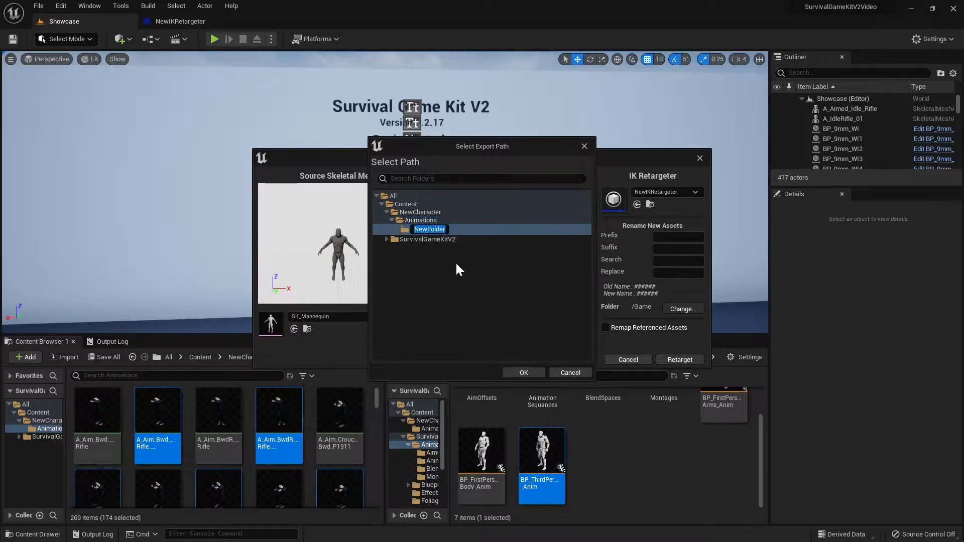
pyautogui.write('AnimBlueprints')
pyautogui.press('Return')
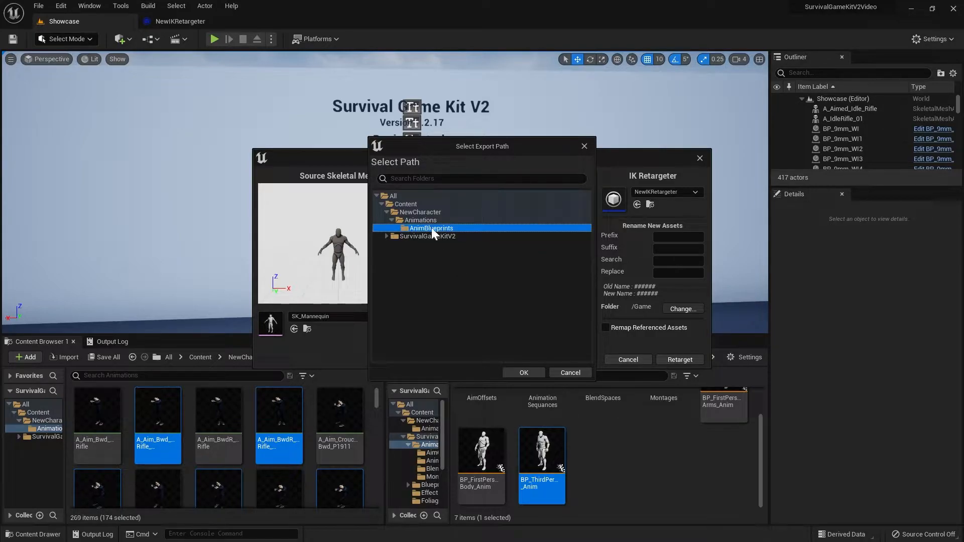
# Step: Retarget BP_ThirdPerson_Anim into the NewCharacter/Animations/AnimBlueprints folder
pyautogui.click(523, 373)
pyautogui.click(783, 360)
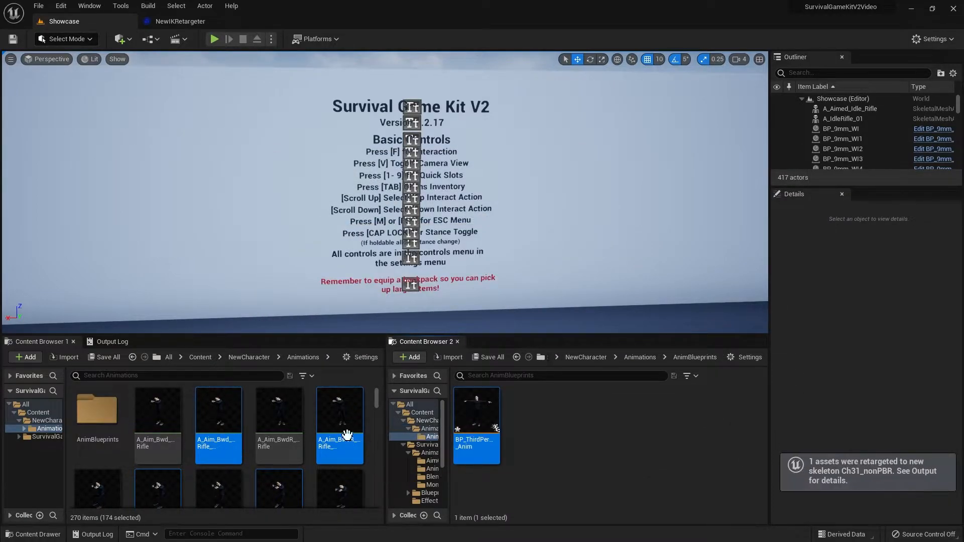
pyautogui.moveTo(347, 432)
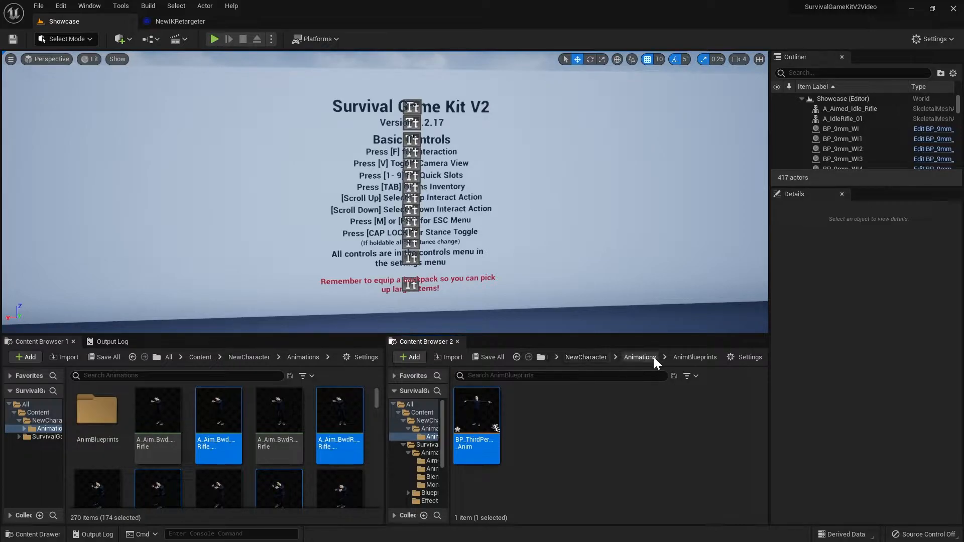
pyautogui.click(599, 416)
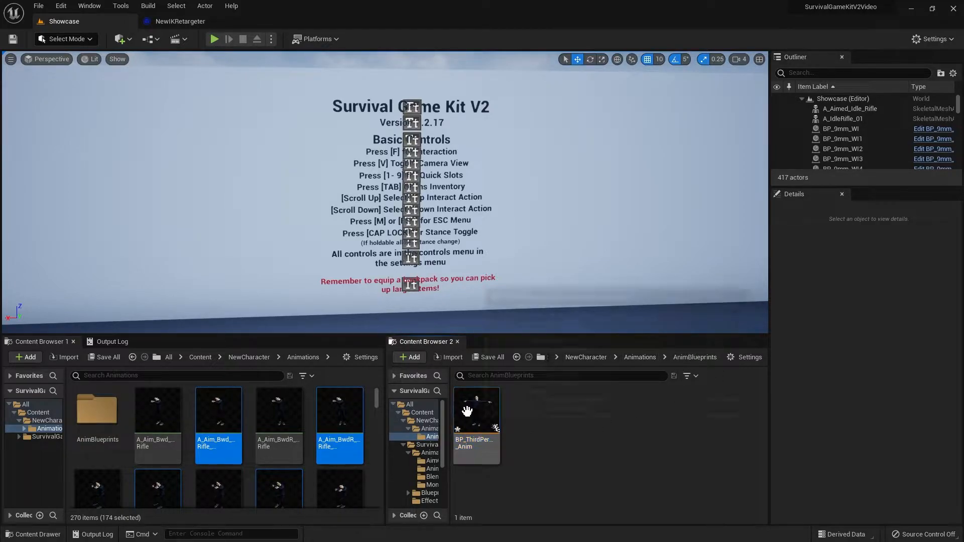
# Step: Open the retargeted BP_ThirdPerson_Anim and locate the Transform (Modify) Bone node behind the first pelvis warning
pyautogui.click(476, 404)
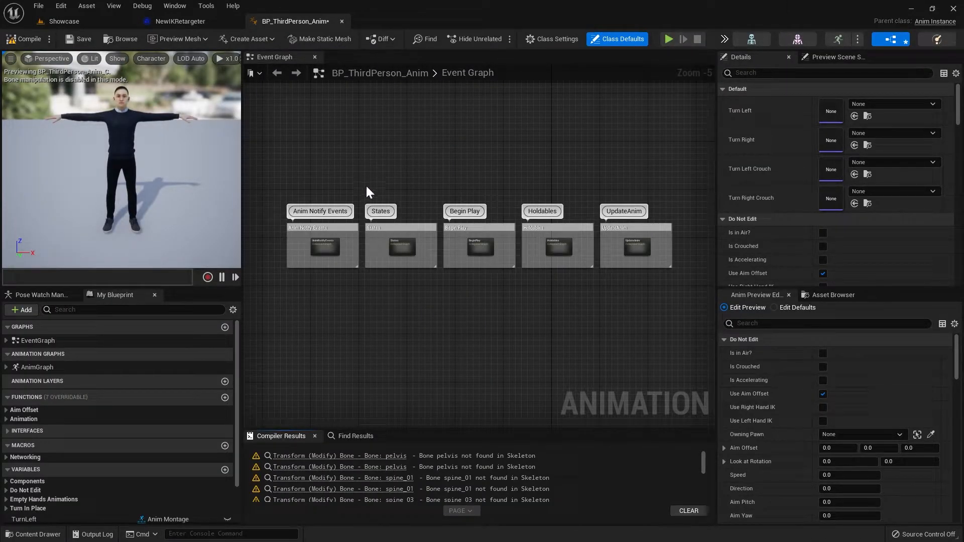
pyautogui.click(399, 457)
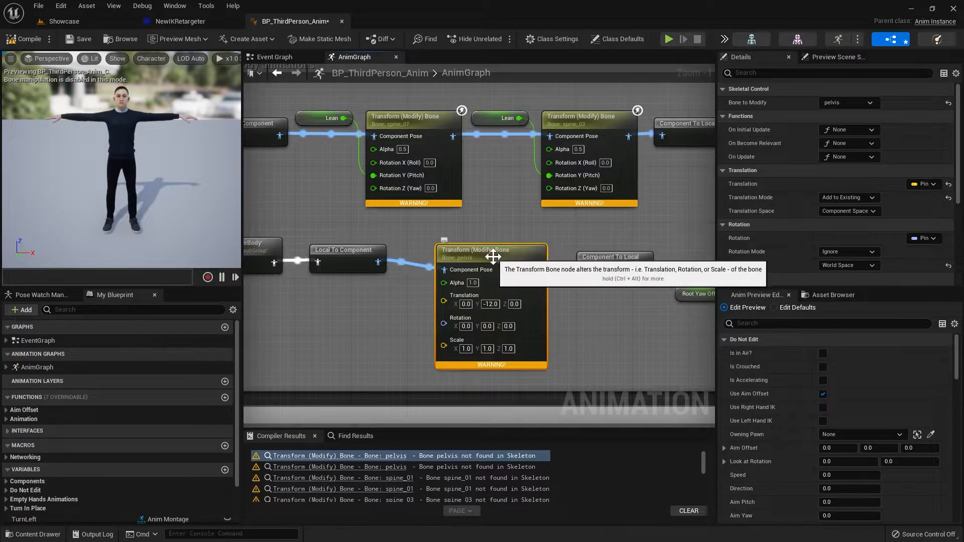
pyautogui.click(842, 104)
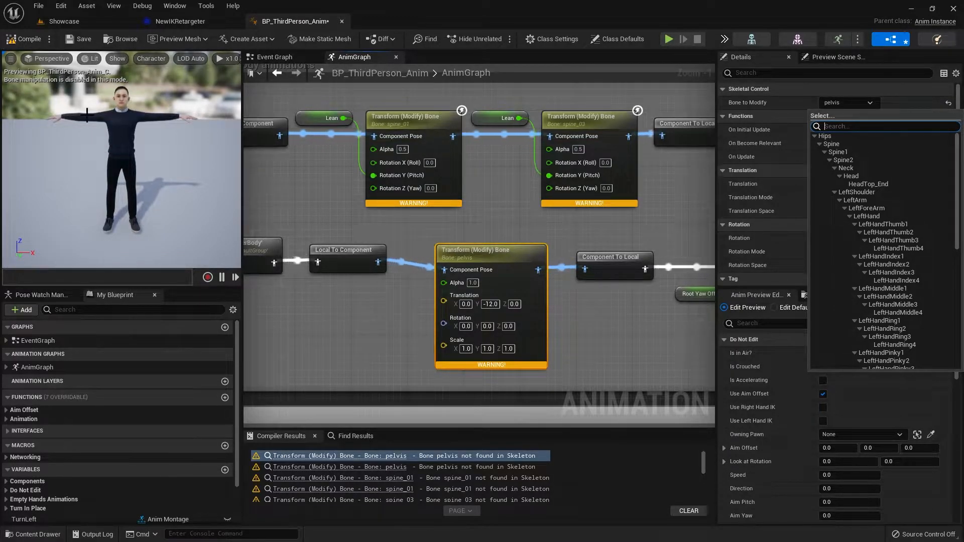
# Step: Display the bone names on the character in the preview viewport, framing the hips and spine
pyautogui.click(151, 59)
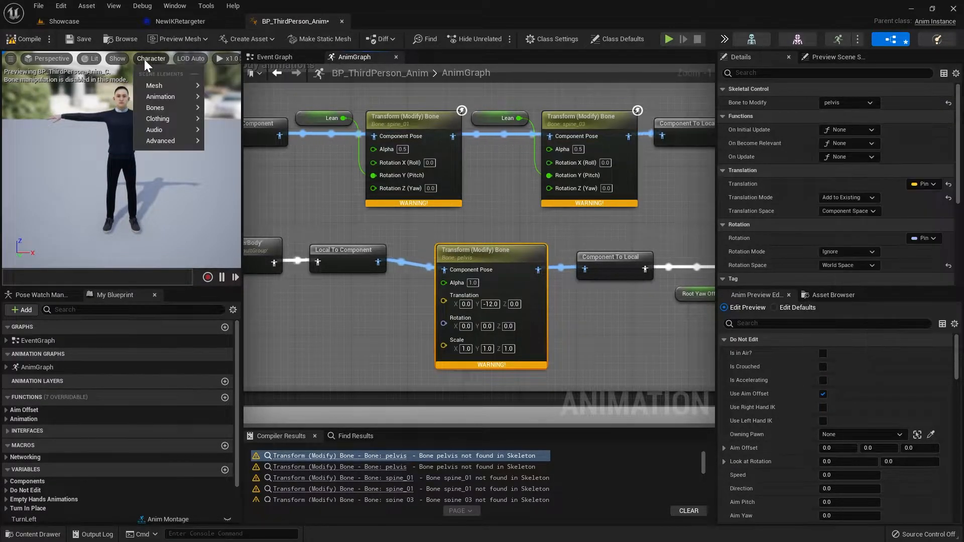
pyautogui.moveTo(182, 107)
pyautogui.click(221, 145)
pyautogui.scroll(6, 151, 165)
pyautogui.moveTo(146, 175)
pyautogui.mouseDown(button='right')
pyautogui.moveTo(149, 111)
pyautogui.moveTo(150, 166)
pyautogui.moveTo(148, 157)
pyautogui.mouseUp(button='right')
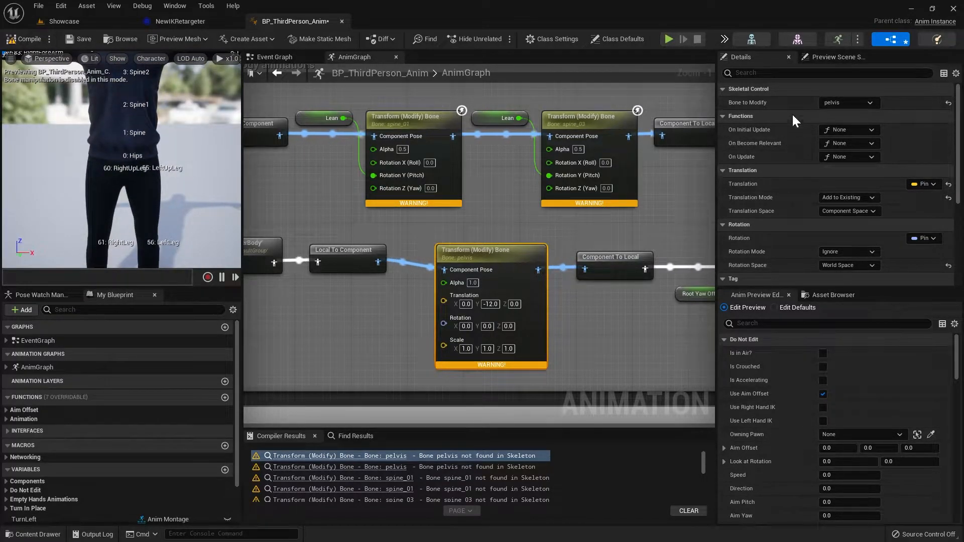
# Step: Set Bone to Modify to Hips on the pelvis node and to Spine on the spine_01 node driven by Lean
pyautogui.click(848, 103)
pyautogui.click(839, 136)
pyautogui.moveTo(540, 212); pyautogui.dragTo(524, 268, button='right')
pyautogui.click(389, 184)
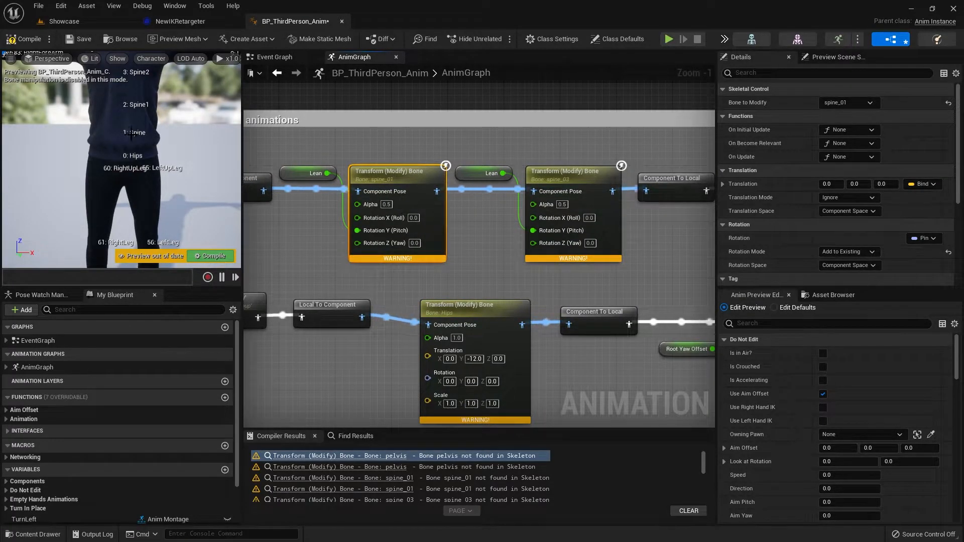
pyautogui.click(848, 103)
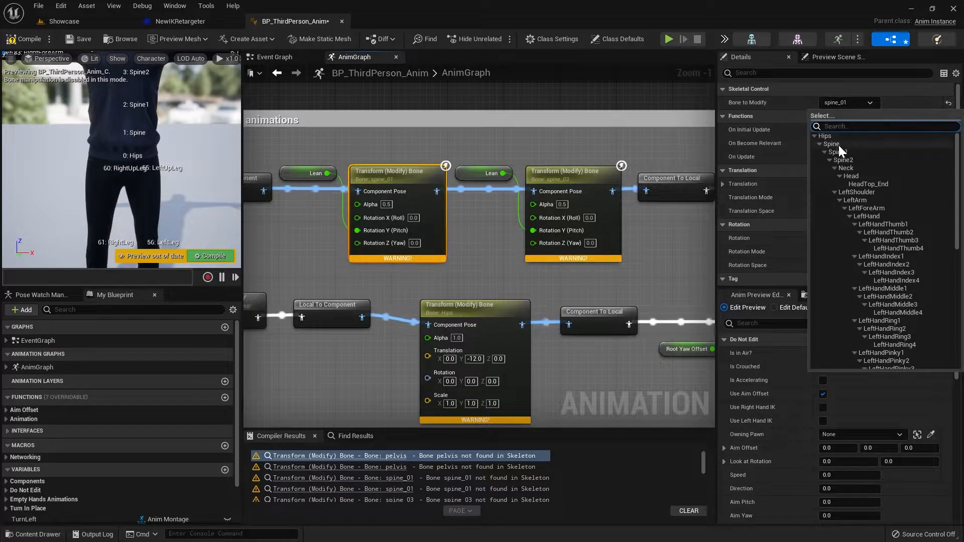
pyautogui.click(838, 145)
# Step: Set Bone to Modify to Spine2 on the second Lean-driven node and compile the animation blueprint
pyautogui.click(569, 183)
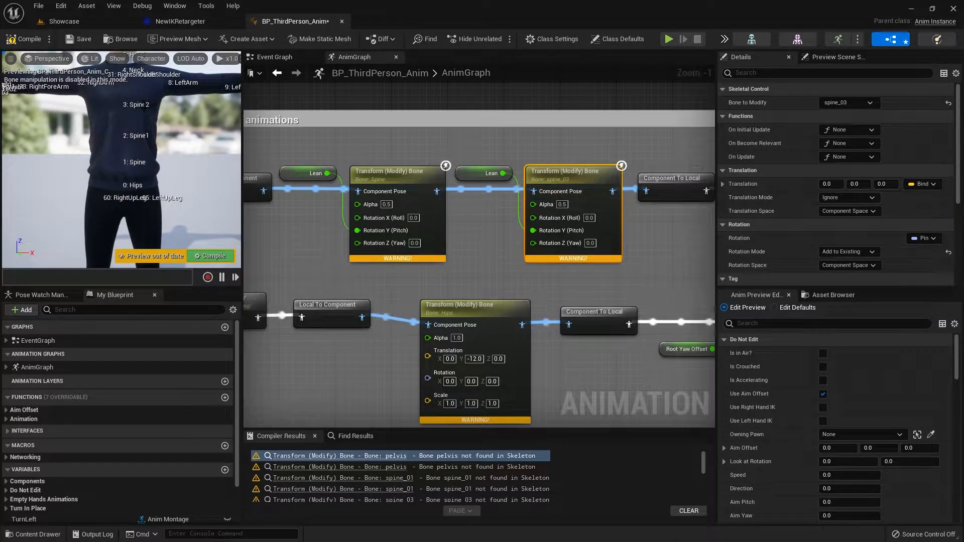
pyautogui.click(864, 105)
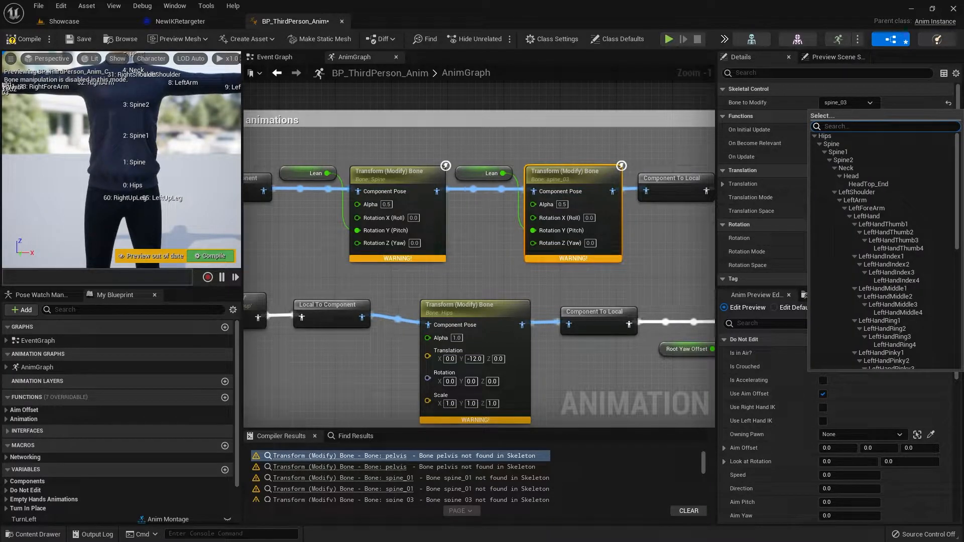
pyautogui.click(852, 160)
pyautogui.scroll(-1, 502, 190)
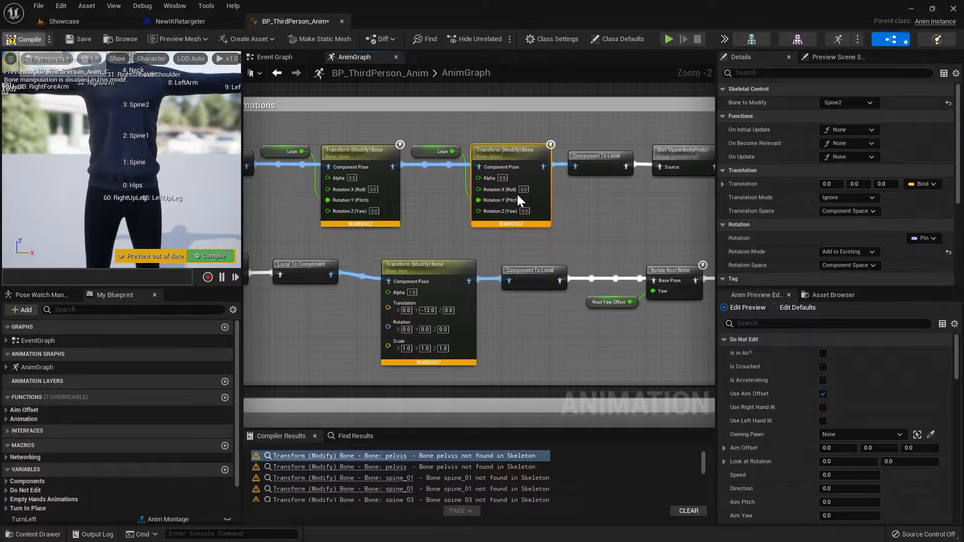
pyautogui.press('F7')
# Step: Set Bone to Modify to Spine on the Aim Offset node that uses Spine 1AOAlpha
pyautogui.scroll(-1, 531, 261)
pyautogui.moveTo(532, 270); pyautogui.dragTo(513, 210, button='right')
pyautogui.moveTo(465, 346); pyautogui.dragTo(485, 279, button='right')
pyautogui.scroll(2, 483, 279)
pyautogui.moveTo(435, 262); pyautogui.dragTo(478, 251, button='right')
pyautogui.click(470, 254)
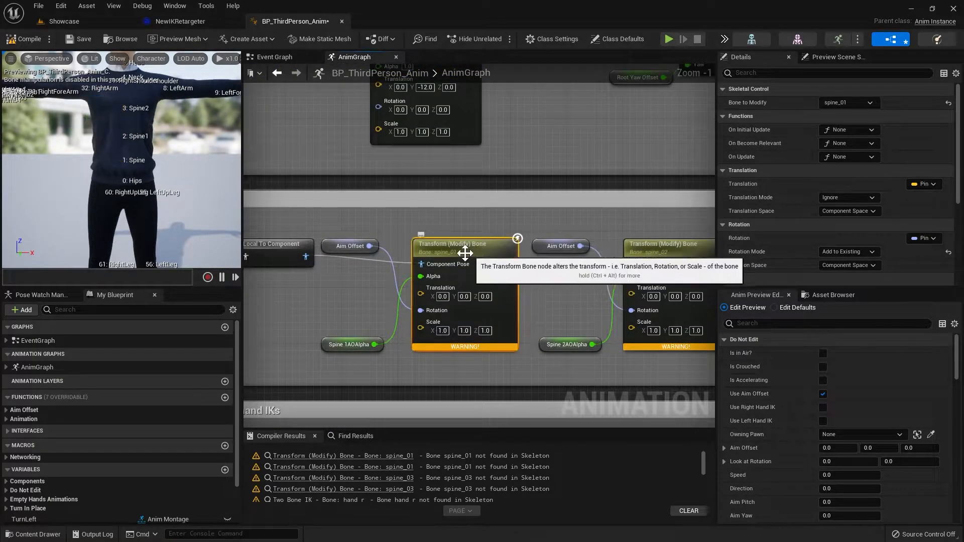
pyautogui.click(853, 103)
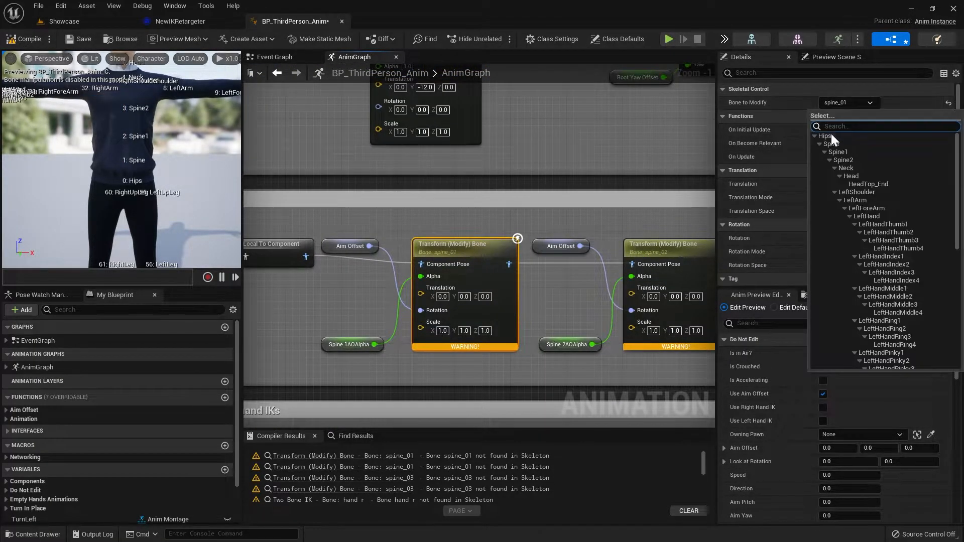
pyautogui.click(839, 144)
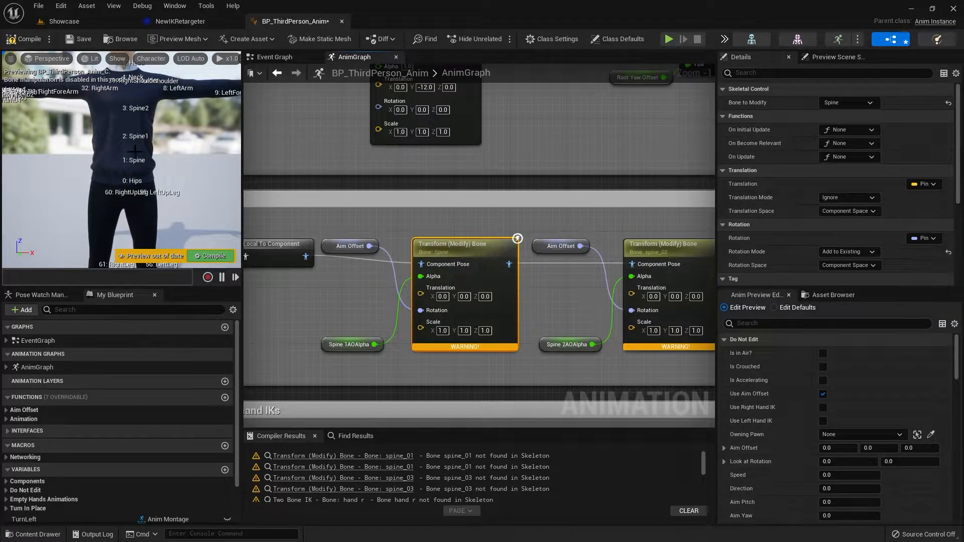
# Step: Set Bone to Modify to Spine1 on the Aim Offset node that uses Spine 2AOAlpha
pyautogui.moveTo(654, 245); pyautogui.dragTo(486, 237, button='right')
pyautogui.click(487, 236)
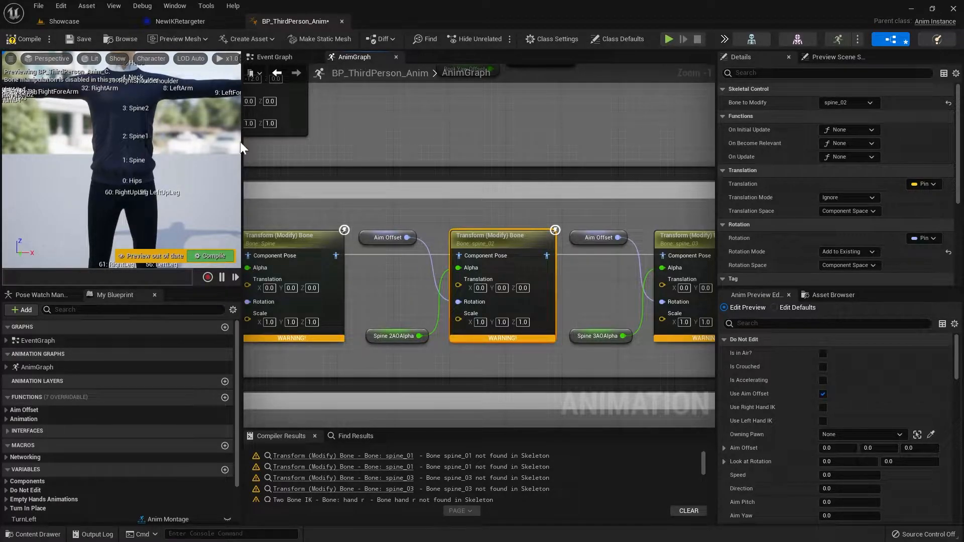
pyautogui.click(862, 103)
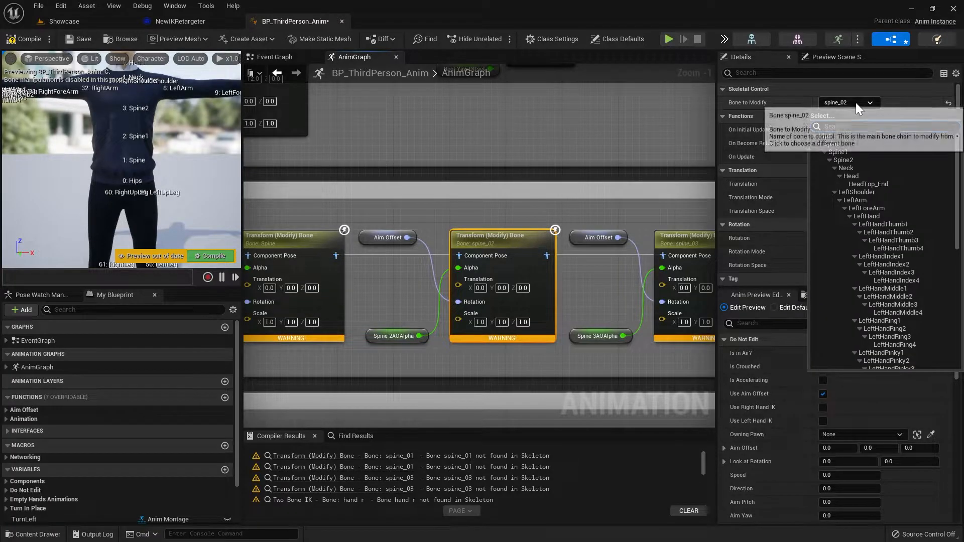
pyautogui.click(848, 152)
# Step: Set Bone to Modify to Spine2 on the Aim Offset node that uses Spine 3AOAlpha
pyautogui.moveTo(691, 237); pyautogui.dragTo(522, 232, button='right')
pyautogui.click(523, 232)
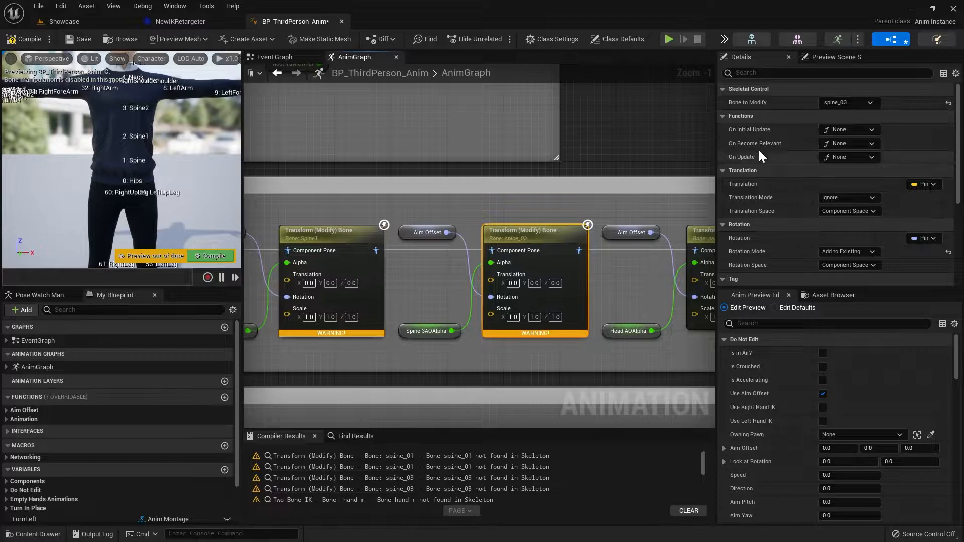
pyautogui.click(857, 102)
pyautogui.click(849, 158)
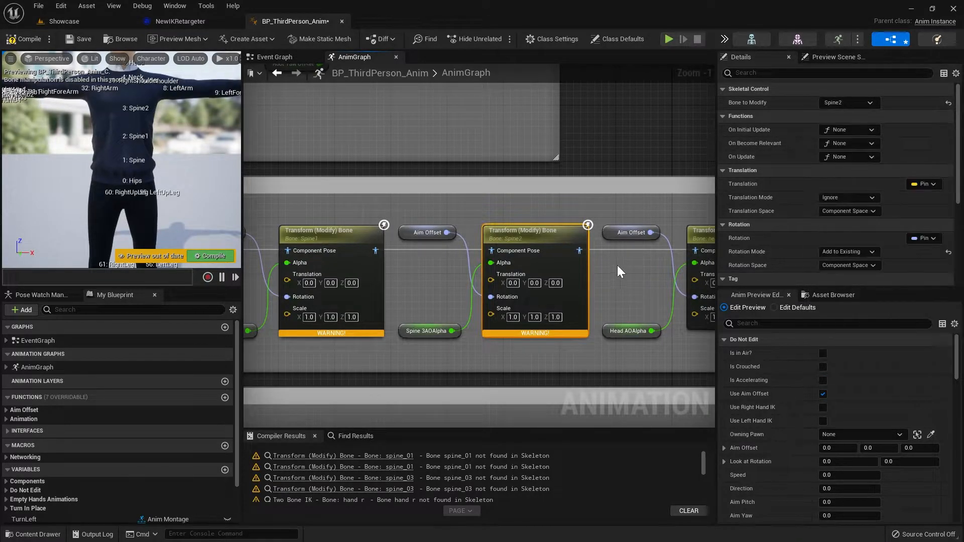
# Step: Check the Bone to Modify of the Head AOAlpha node against the bone names in the preview viewport
pyautogui.moveTo(617, 265); pyautogui.dragTo(454, 263, button='right')
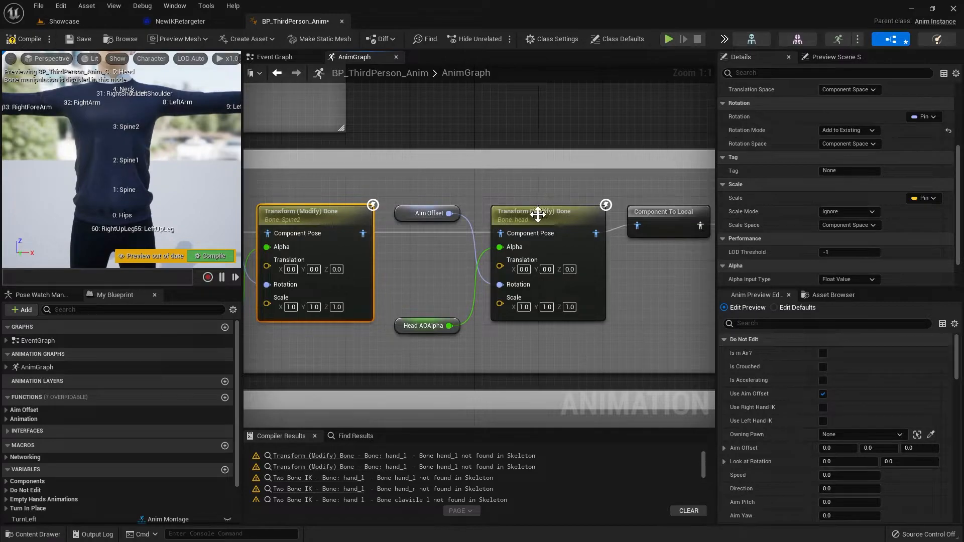
pyautogui.click(538, 215)
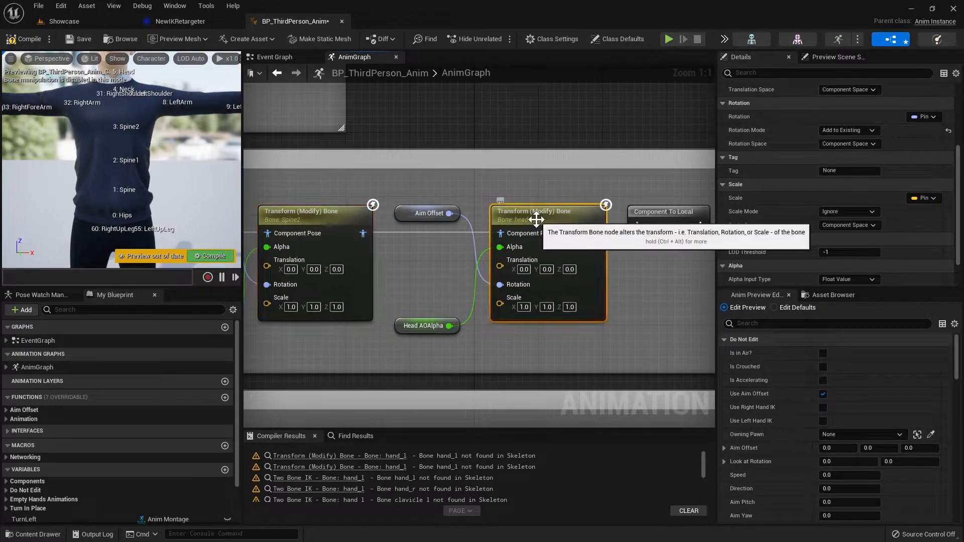
pyautogui.scroll(3, 779, 128)
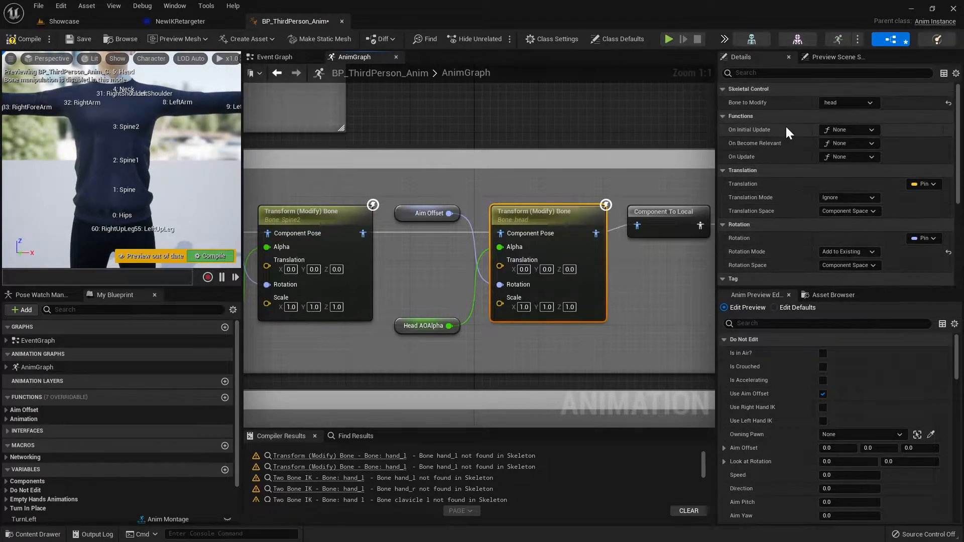
pyautogui.moveTo(116, 115); pyautogui.dragTo(118, 99, button='right')
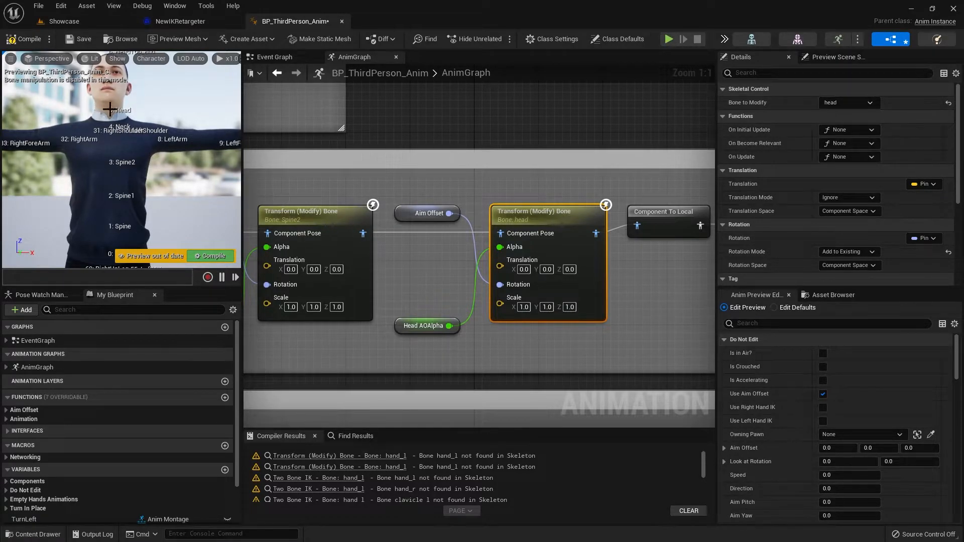
# Step: Set the IKBone of the right-hand Two Bone IK node to RightHand and review its remaining settings
pyautogui.moveTo(408, 299); pyautogui.dragTo(567, 131, button='right')
pyautogui.scroll(-2, 560, 236)
pyautogui.moveTo(560, 239); pyautogui.dragTo(322, 187, button='right')
pyautogui.scroll(1, 471, 212)
pyautogui.moveTo(471, 211); pyautogui.dragTo(396, 225, button='right')
pyautogui.click(413, 264)
pyautogui.scroll(1, 413, 264)
pyautogui.moveTo(413, 264); pyautogui.dragTo(441, 208, button='right')
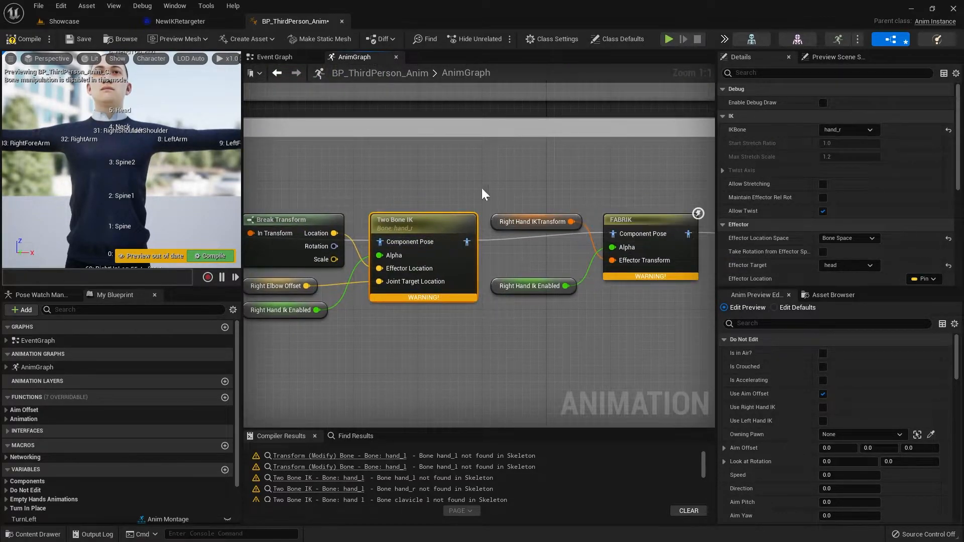
pyautogui.click(847, 130)
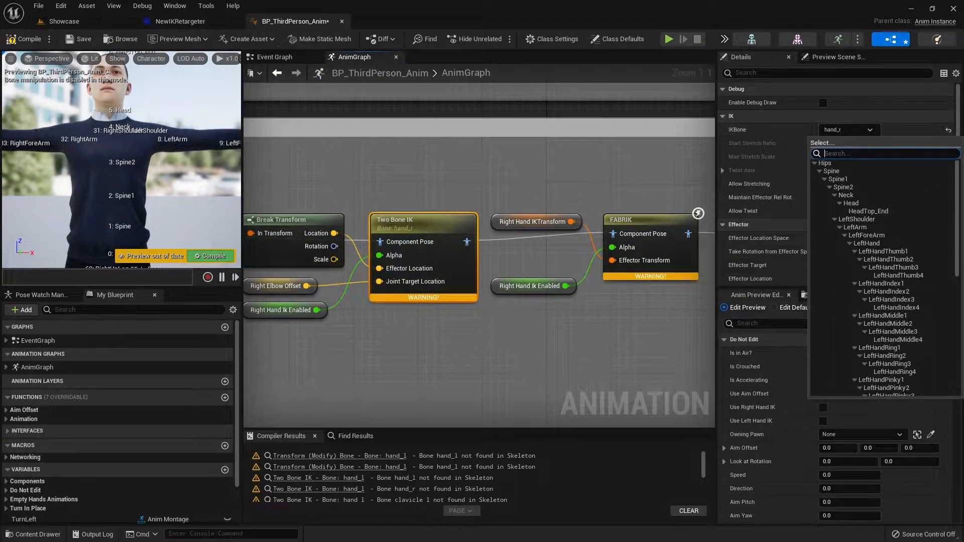
pyautogui.write('righthand')
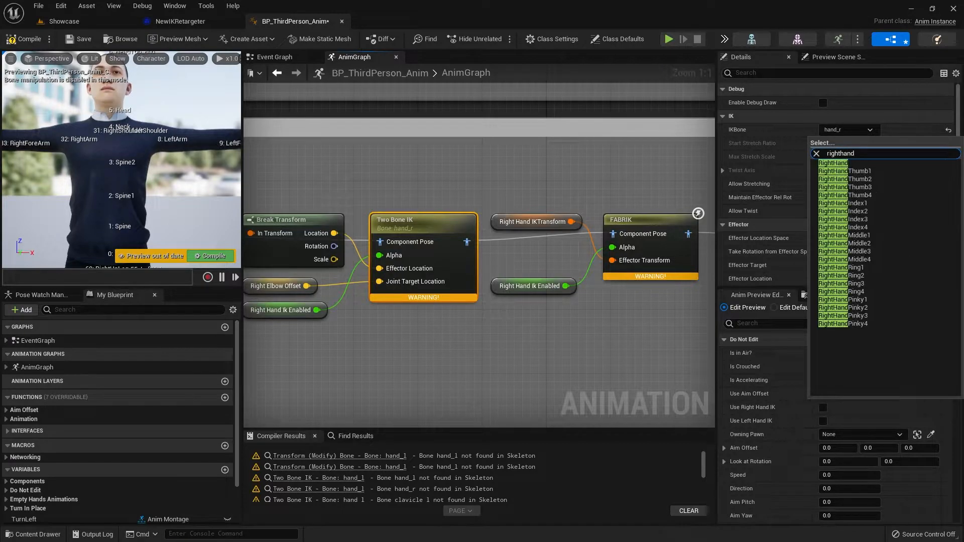
pyautogui.click(848, 164)
pyautogui.scroll(-2, 827, 229)
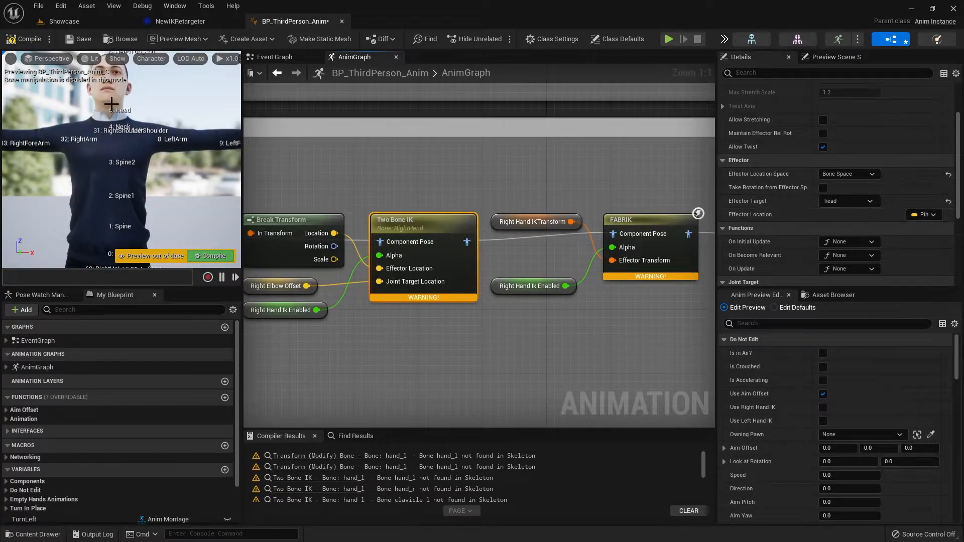
pyautogui.scroll(-4, 850, 213)
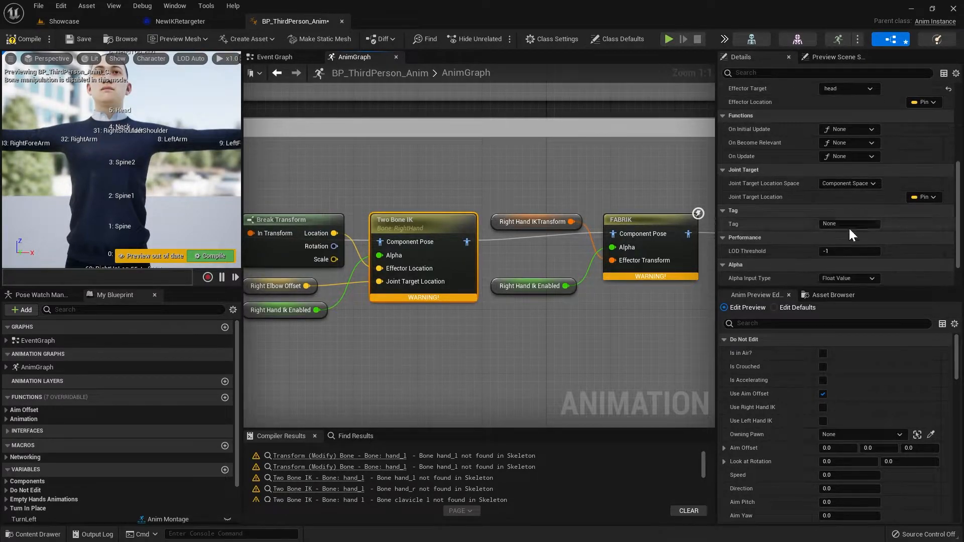
pyautogui.scroll(-2, 850, 213)
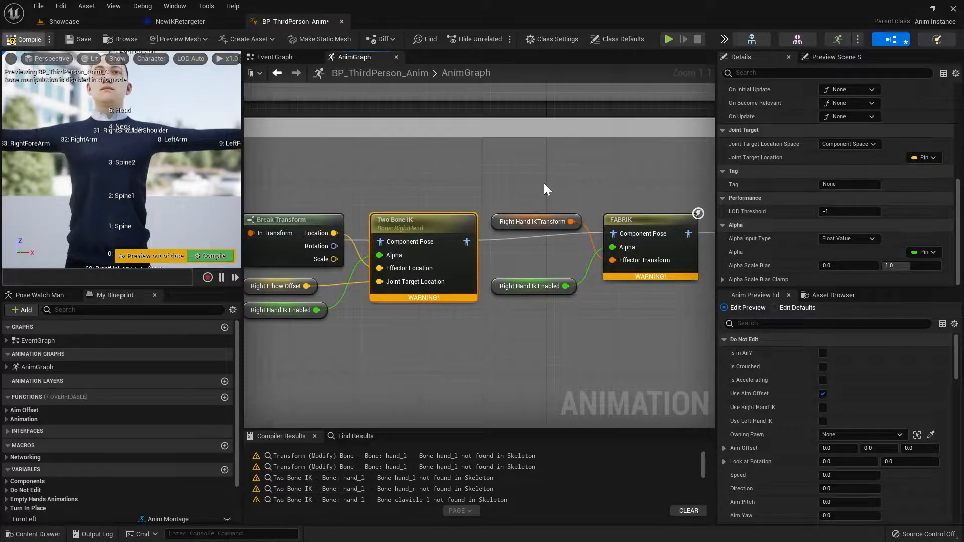
# Step: On the right-hand FABRIK node, set the Tip Bone to RightHand and the Root Bone to RightArm
pyautogui.moveTo(559, 182); pyautogui.dragTo(399, 197, button='right')
pyautogui.click(467, 234)
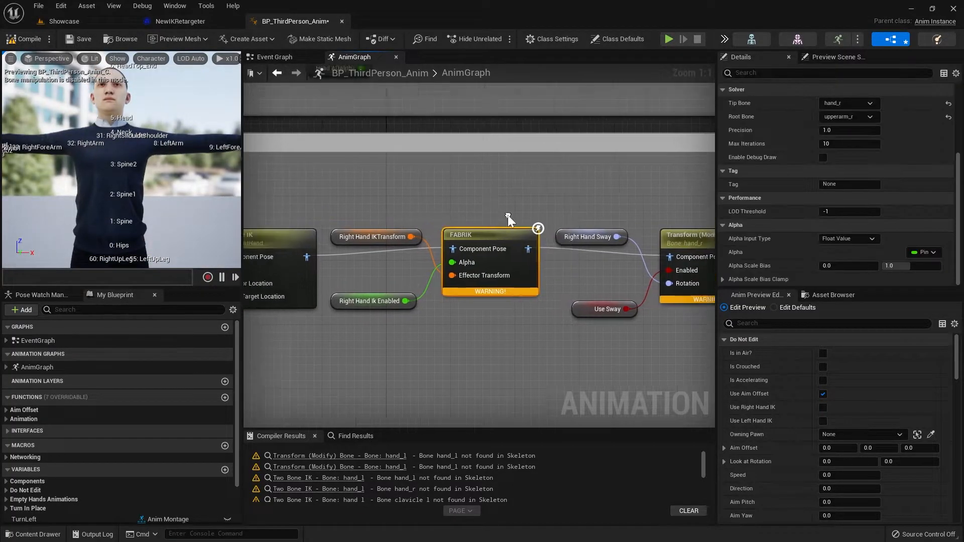
pyautogui.click(862, 103)
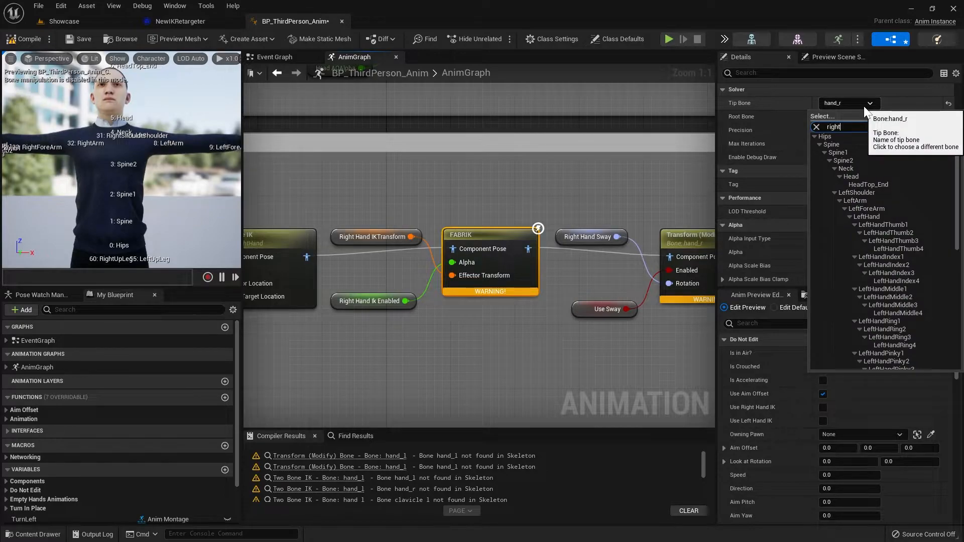
pyautogui.click(849, 153)
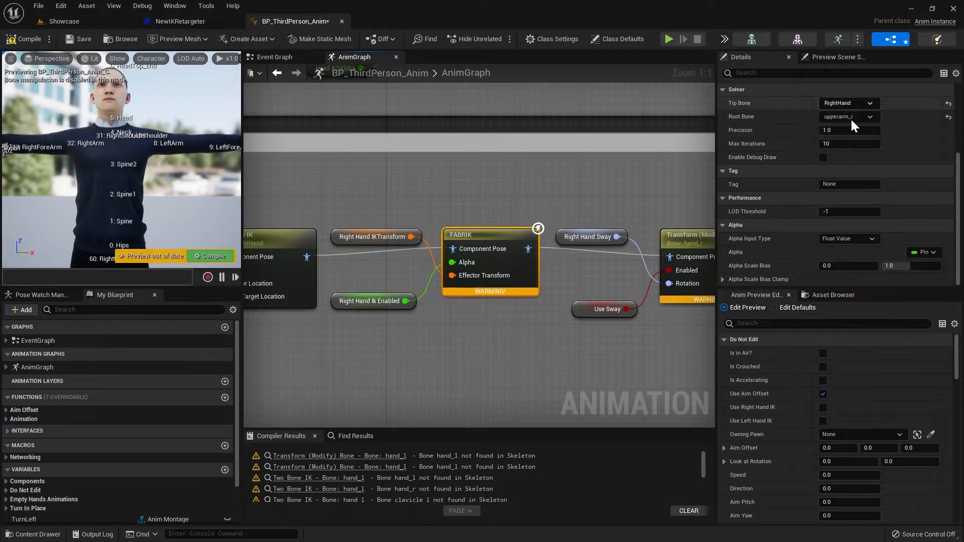
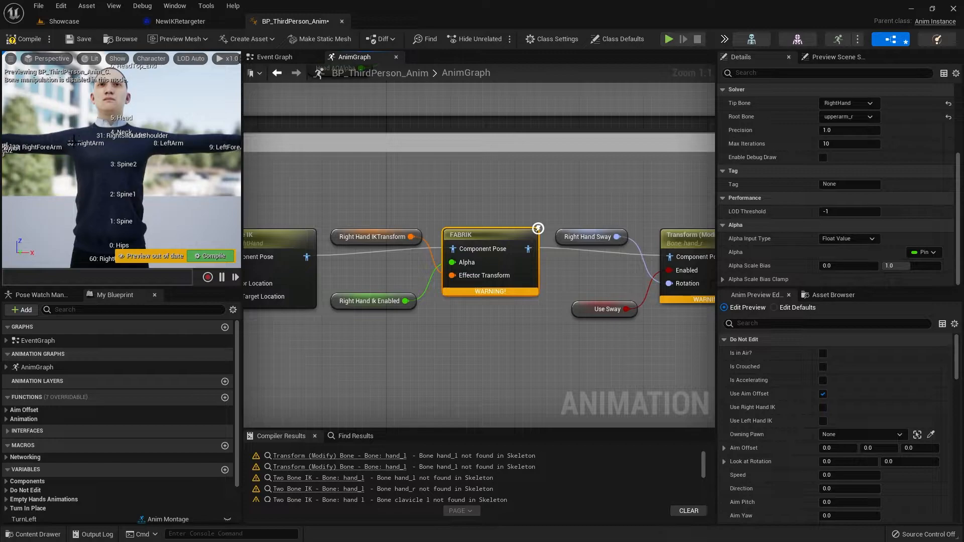
pyautogui.click(862, 118)
pyautogui.write('rightarm')
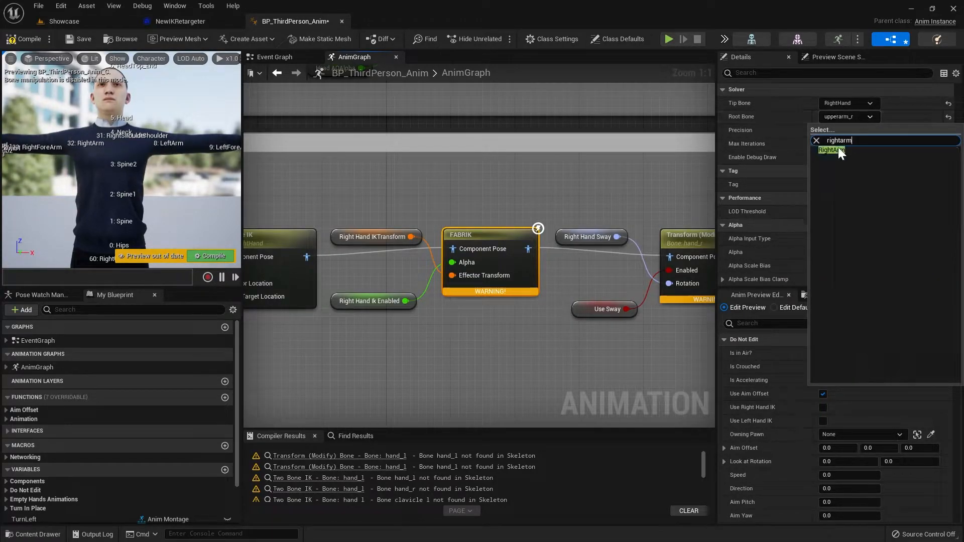
pyautogui.click(839, 147)
pyautogui.moveTo(502, 179); pyautogui.dragTo(443, 171, button='right')
pyautogui.scroll(3, 921, 205)
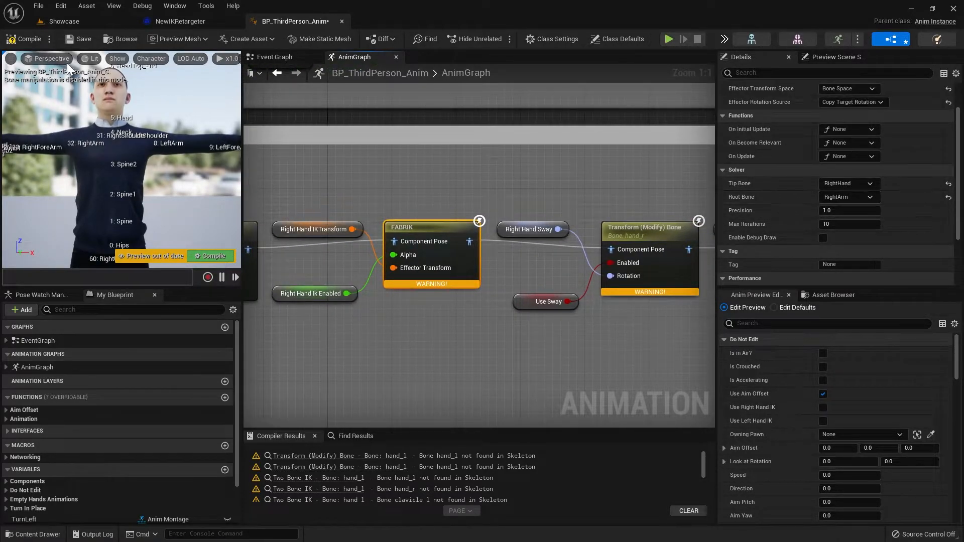
# Step: Set Bone to Modify to RightHand on the Transform (Modify) Bone node driven by Right Hand Sway
pyautogui.moveTo(538, 192); pyautogui.dragTo(423, 191, button='right')
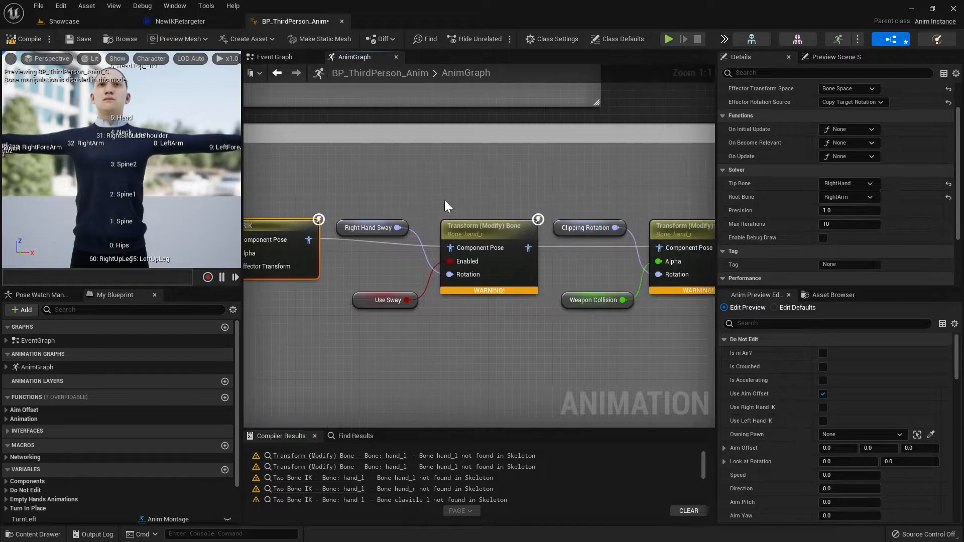
pyautogui.click(506, 232)
pyautogui.scroll(2, 856, 109)
pyautogui.click(859, 104)
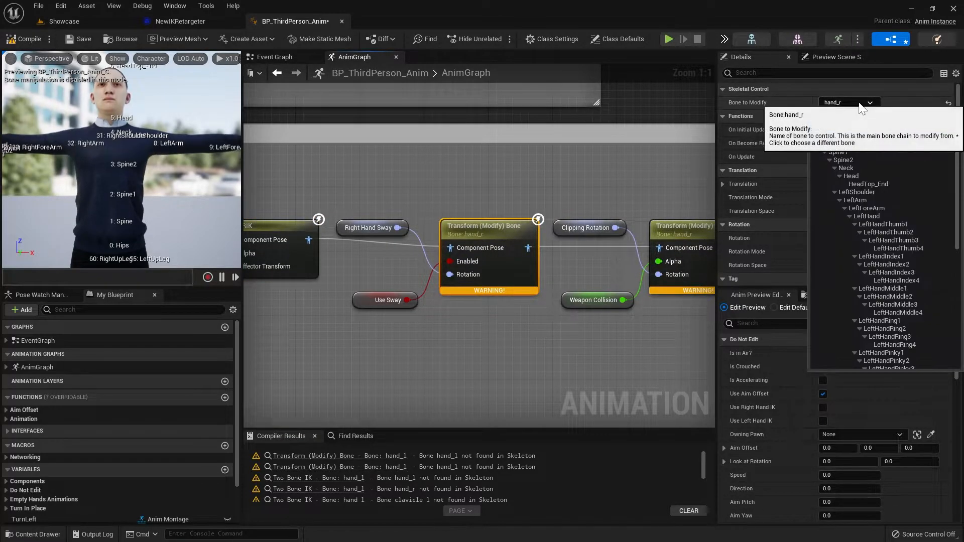
pyautogui.write('righthand')
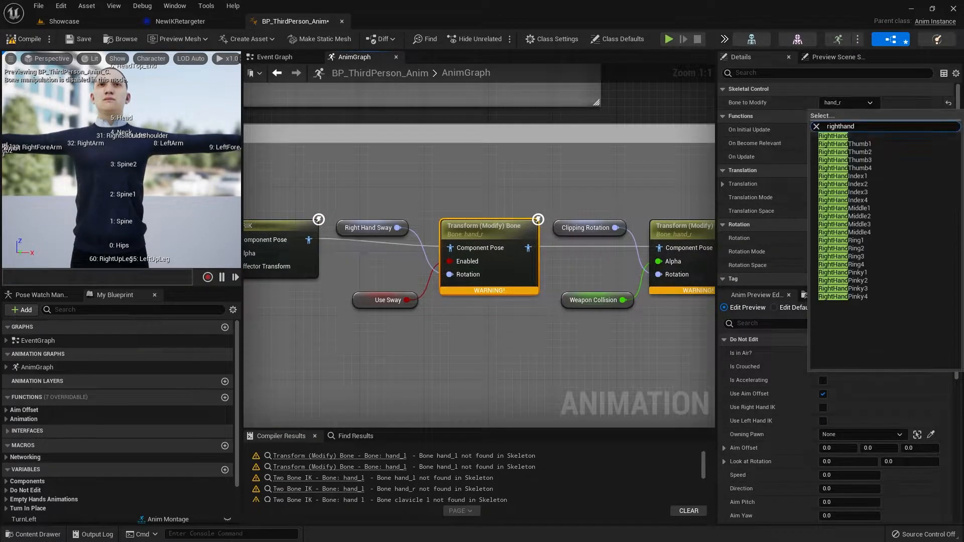
pyautogui.click(854, 138)
pyautogui.scroll(-1, 785, 206)
pyautogui.scroll(-2, 784, 210)
# Step: Set Bone to Modify to RightHand on the Transform (Modify) Bone node driven by Clipping Rotation
pyautogui.moveTo(616, 210); pyautogui.dragTo(422, 202, button='right')
pyautogui.click(501, 225)
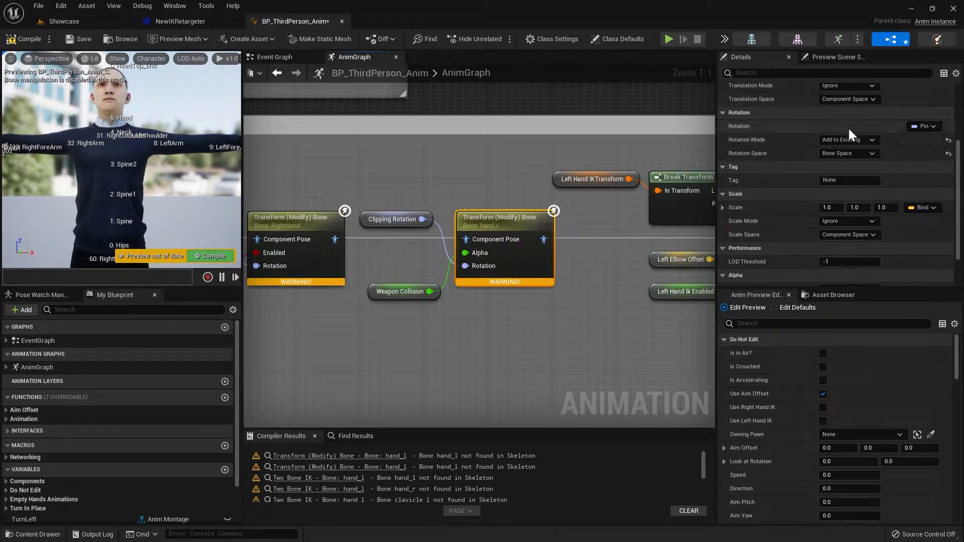
pyautogui.scroll(3, 848, 121)
pyautogui.click(852, 103)
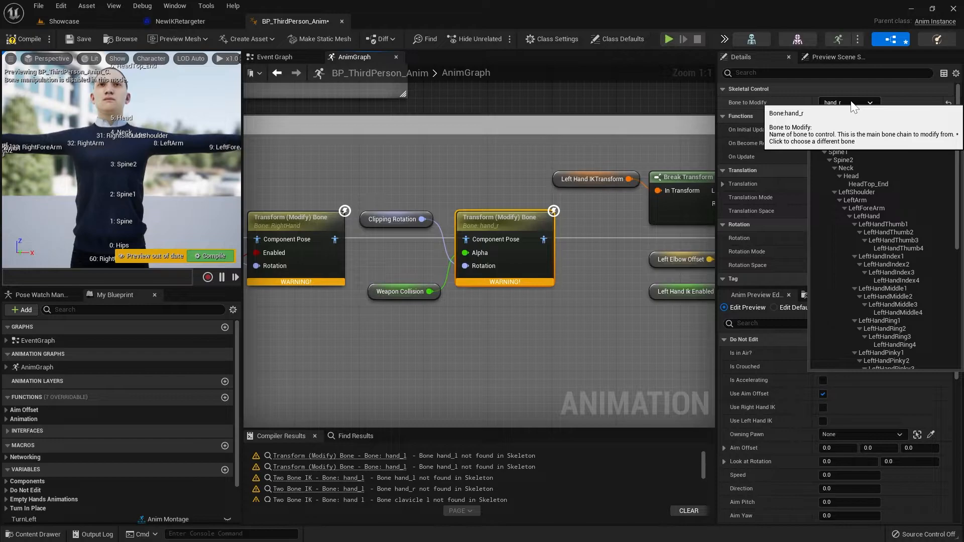
pyautogui.write('righthand')
pyautogui.click(846, 137)
# Step: On the Two Bone IK node fed by Left Elbow Offset, set the IKBone to LeftHand and the Effector Target to RightHand
pyautogui.moveTo(492, 154); pyautogui.dragTo(283, 165, button='right')
pyautogui.moveTo(652, 228); pyautogui.dragTo(534, 228, button='right')
pyautogui.click(535, 228)
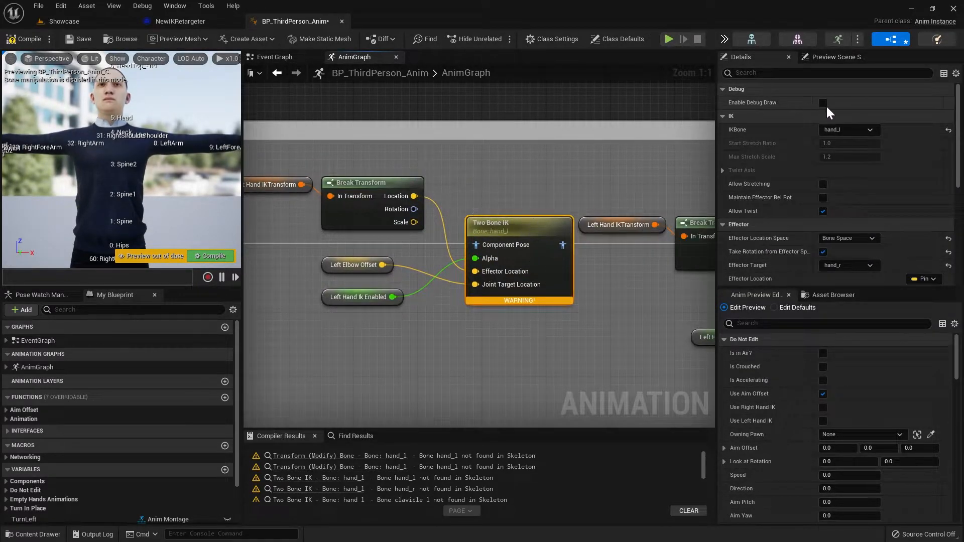
pyautogui.click(865, 134)
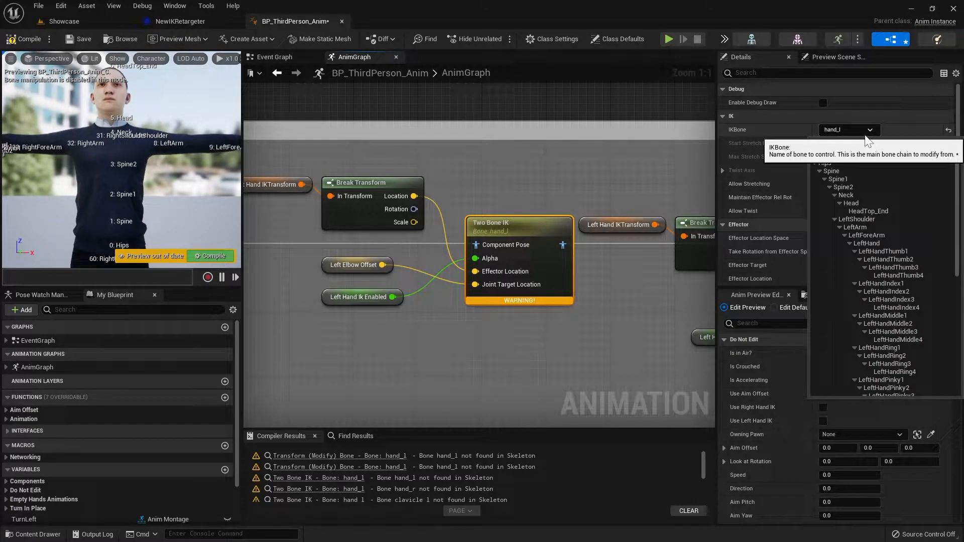
pyautogui.write('lefthand')
pyautogui.click(853, 158)
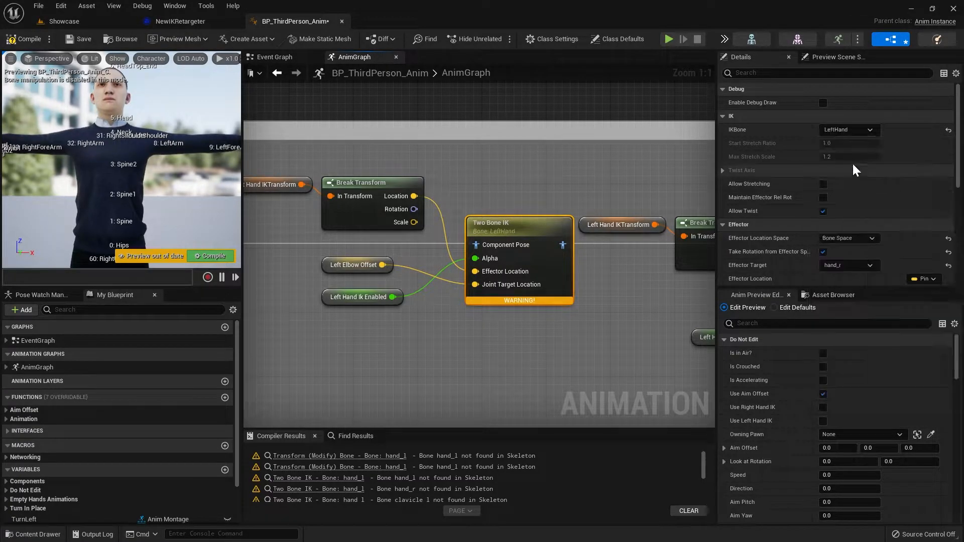
pyautogui.scroll(-2, 824, 164)
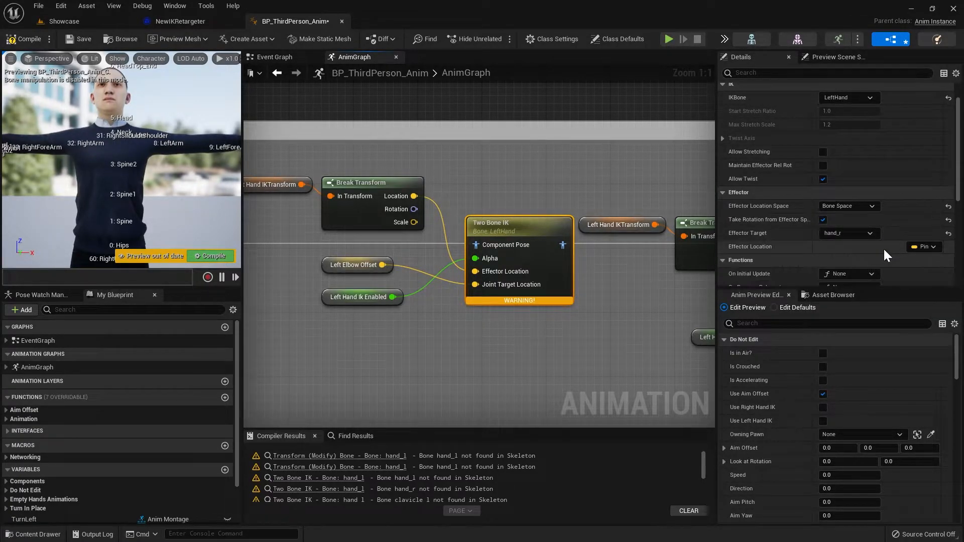
pyautogui.click(849, 232)
pyautogui.write('righthand')
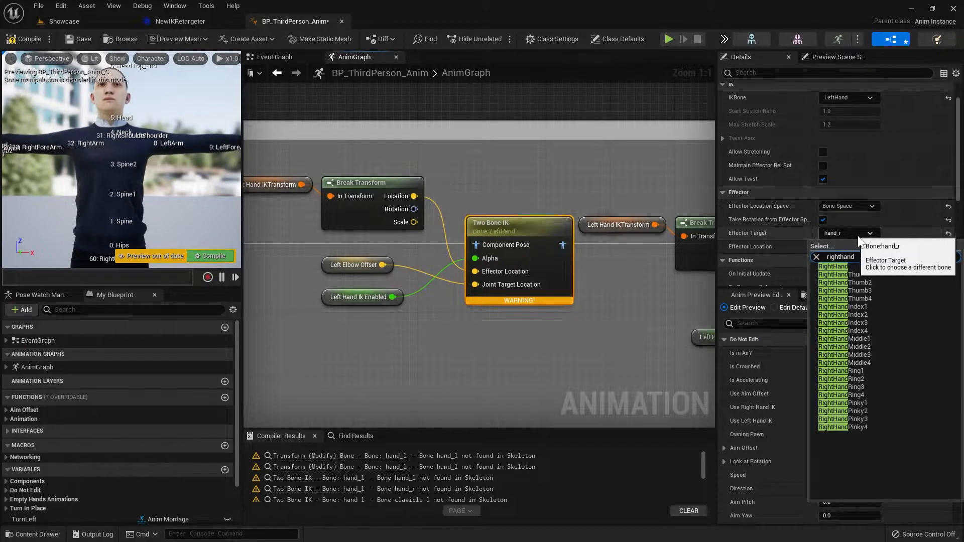
pyautogui.click(860, 266)
# Step: Set the same left-hand Two Bone IK node's Joint Target to LeftShoulder, checking it against the preview skeleton, and compile the blueprint
pyautogui.scroll(-7, 873, 246)
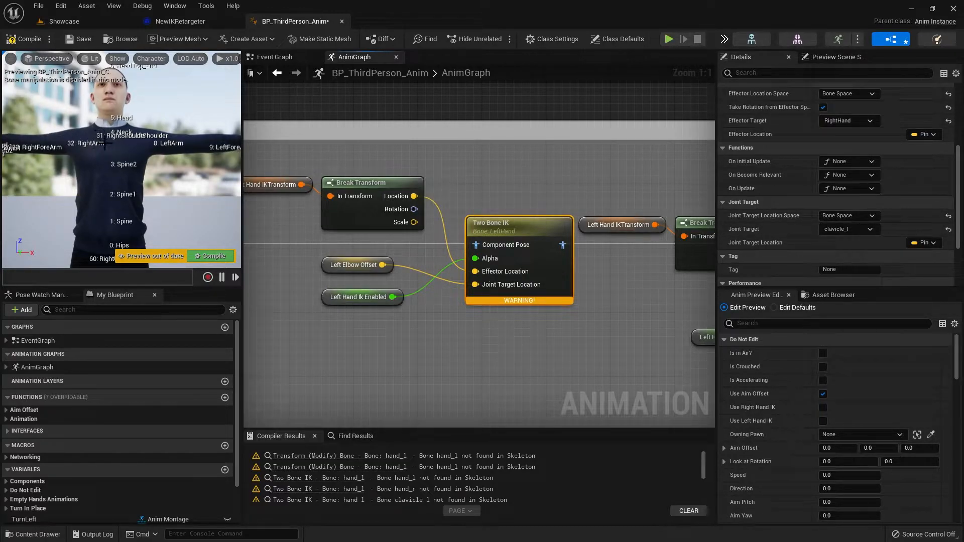
pyautogui.scroll(5, 134, 155)
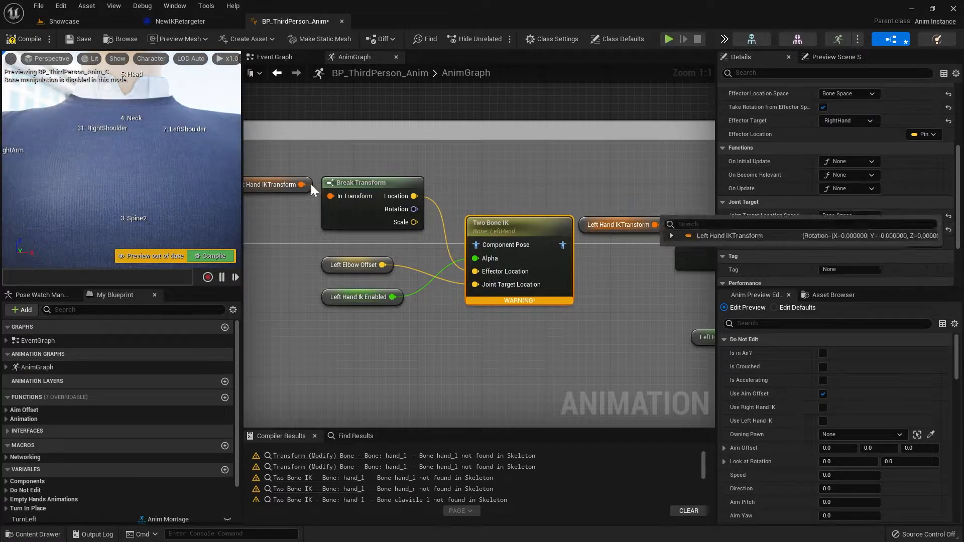
pyautogui.moveTo(179, 140); pyautogui.dragTo(174, 136, button='right')
pyautogui.click(854, 230)
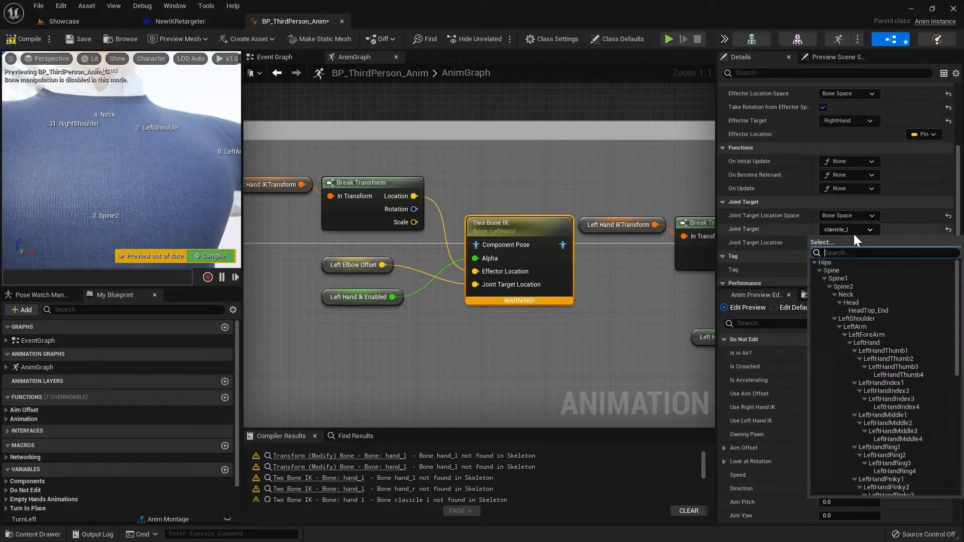
pyautogui.write('left')
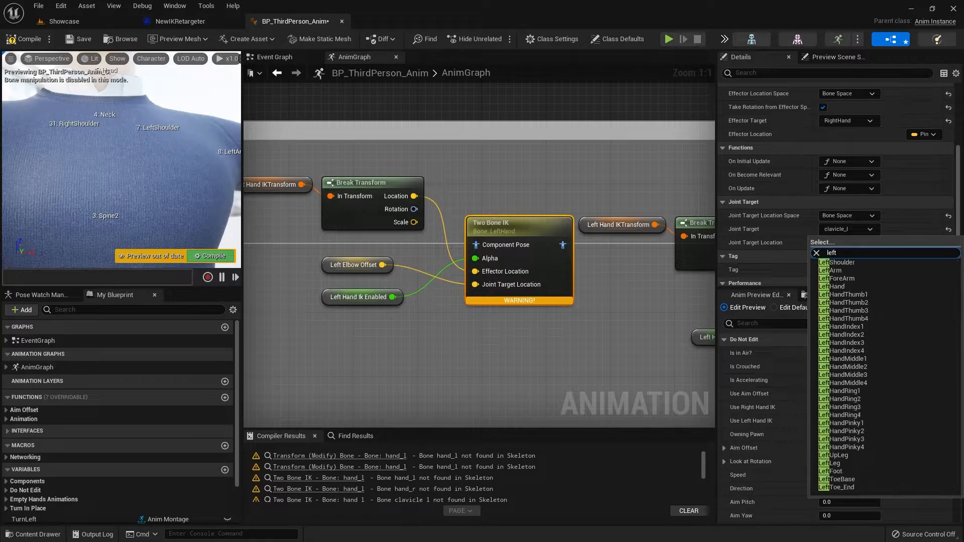
pyautogui.click(849, 262)
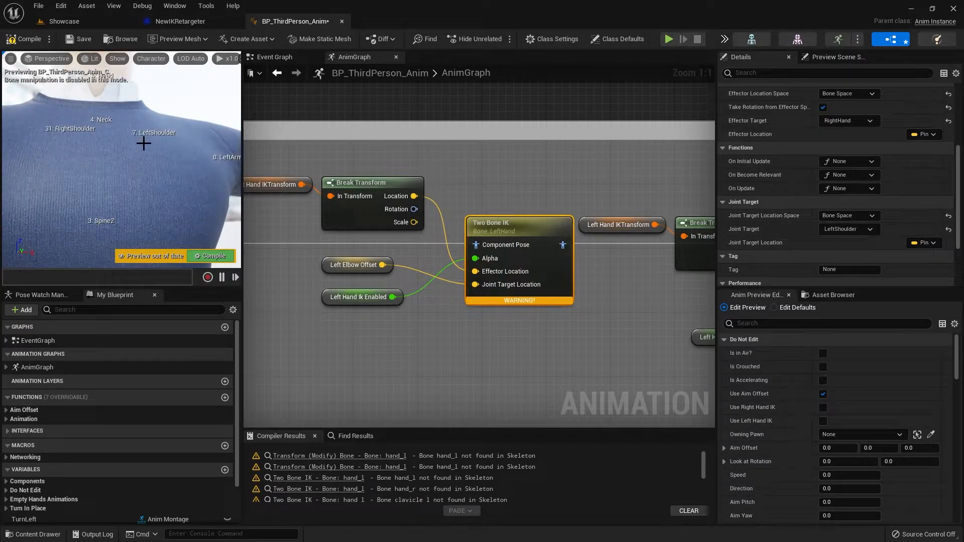
pyautogui.scroll(-5, 136, 147)
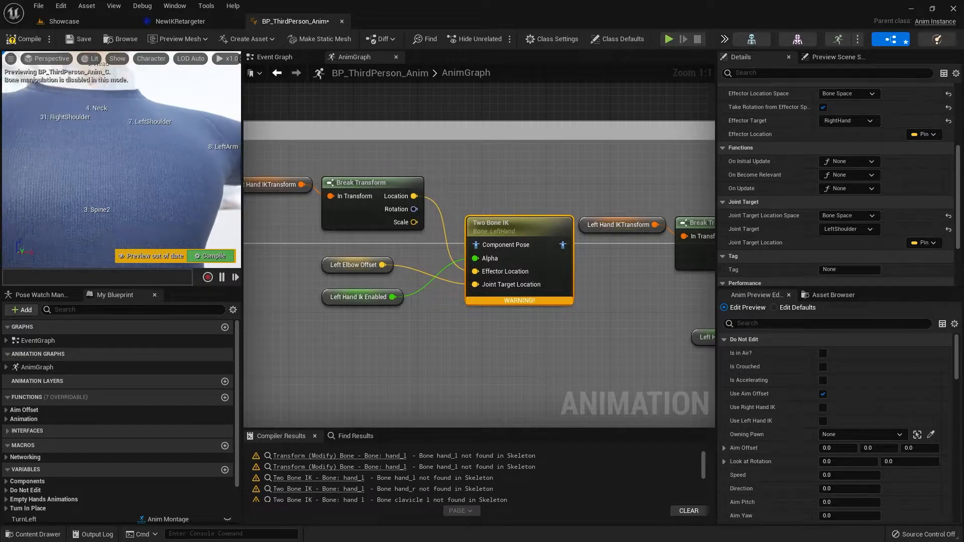
pyautogui.moveTo(148, 152); pyautogui.dragTo(146, 148, button='right')
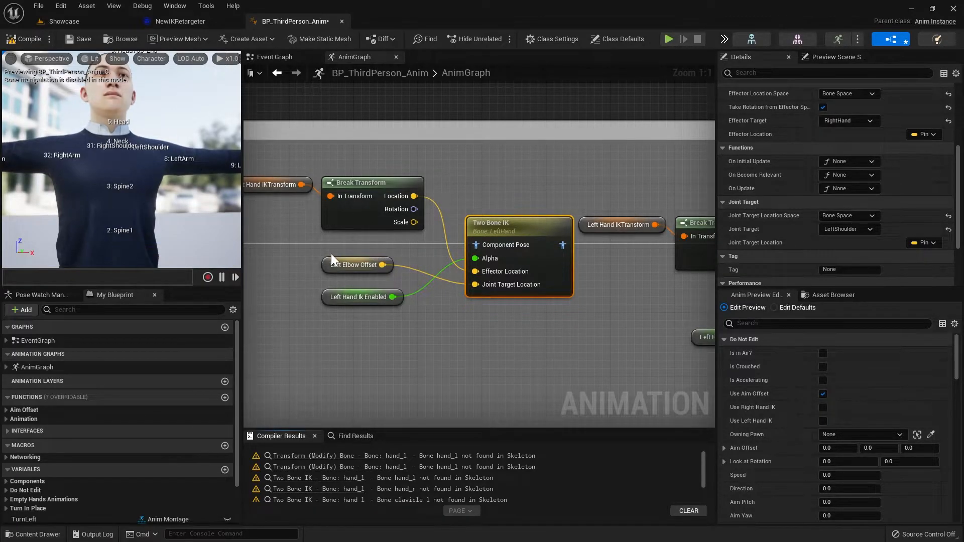
# Step: Set Bone to Modify to LeftHand on the Transform (Modify) Bone node rotated by Left Hand IKTransform, and compile the blueprint
pyautogui.scroll(-3, 396, 252)
pyautogui.scroll(-1, 396, 252)
pyautogui.moveTo(396, 252); pyautogui.dragTo(322, 245, button='right')
pyautogui.scroll(1, 557, 285)
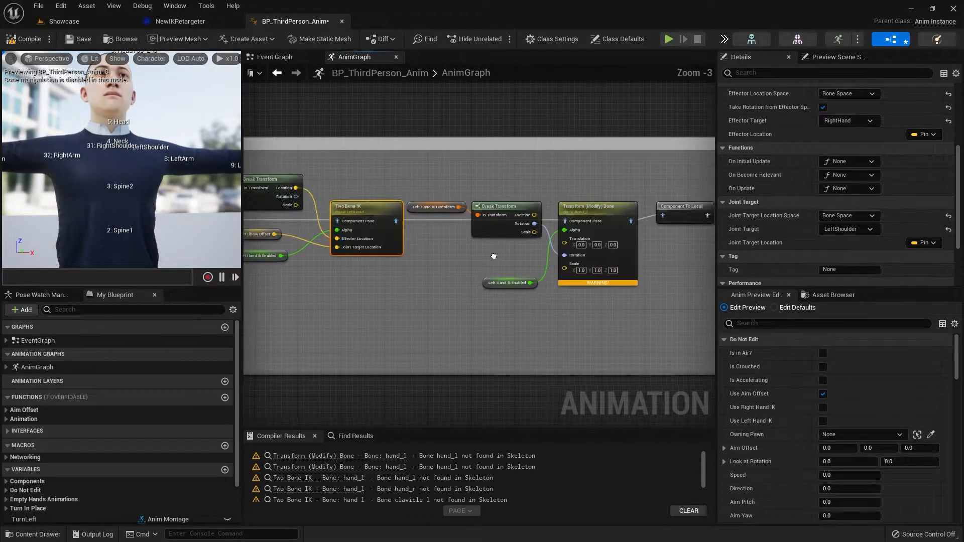
pyautogui.moveTo(495, 256); pyautogui.dragTo(418, 259, button='right')
pyautogui.scroll(2, 531, 221)
pyautogui.click(529, 219)
pyautogui.scroll(5, 877, 152)
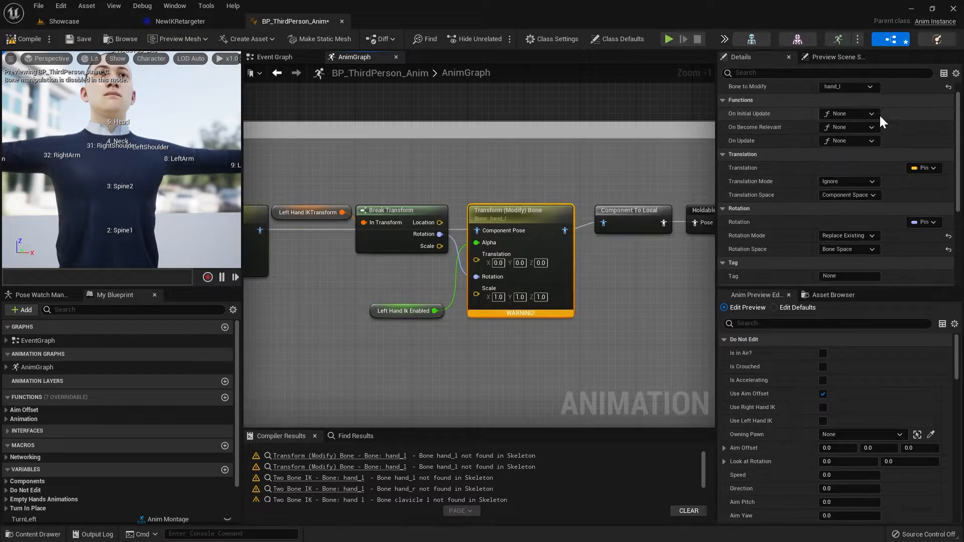
pyautogui.click(867, 103)
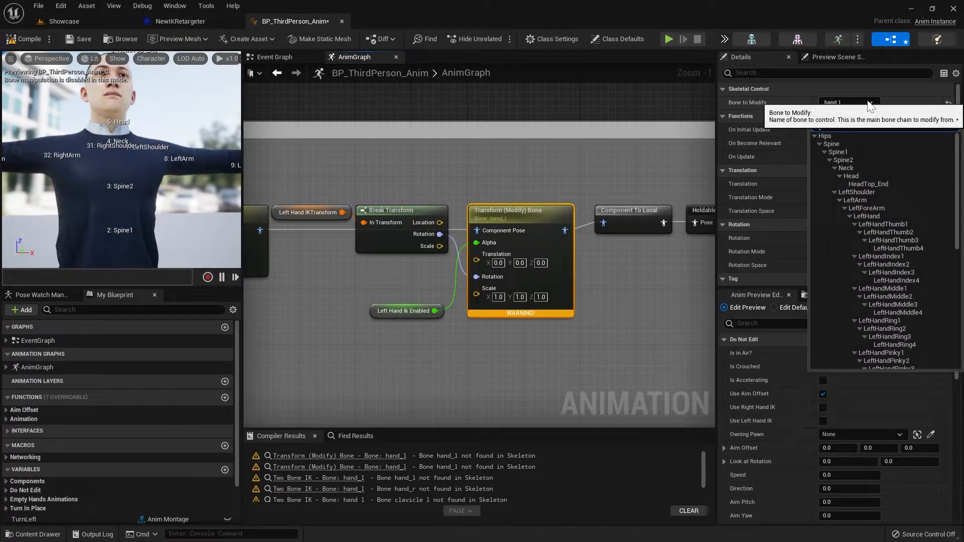
pyautogui.write('hand_')
pyautogui.press('BackSpace')
pyautogui.press('BackSpace')
pyautogui.press('BackSpace')
pyautogui.press('BackSpace')
pyautogui.press('BackSpace')
pyautogui.write('left')
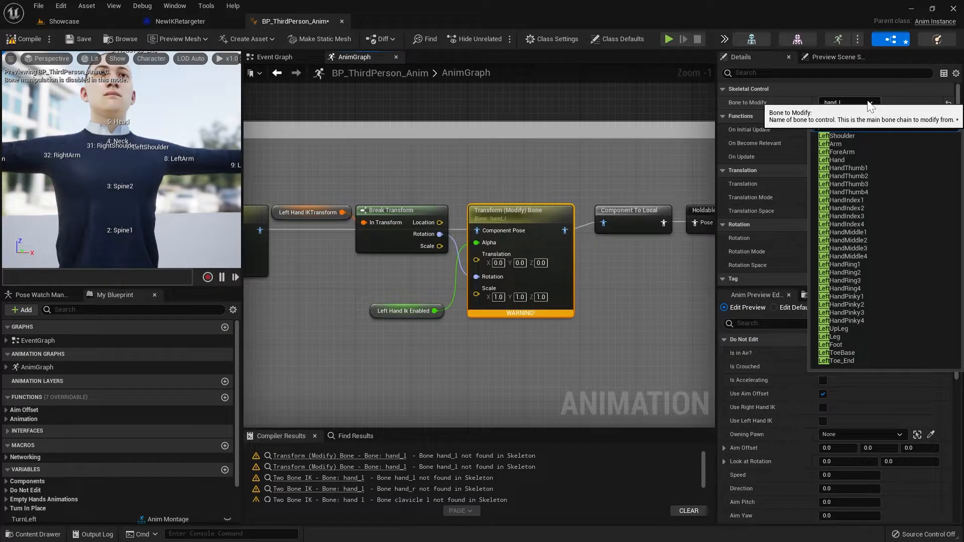
pyautogui.click(845, 159)
pyautogui.scroll(-4, 790, 193)
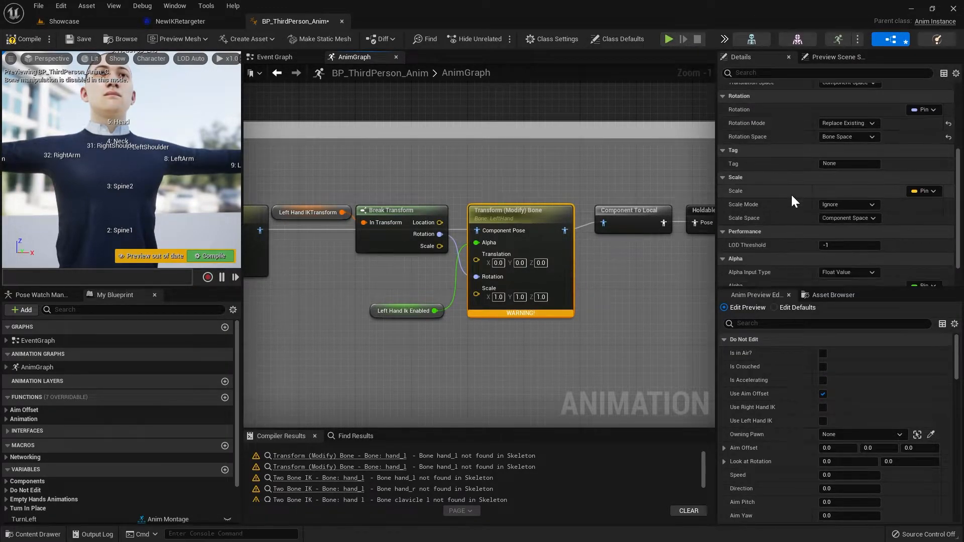
pyautogui.press('F7')
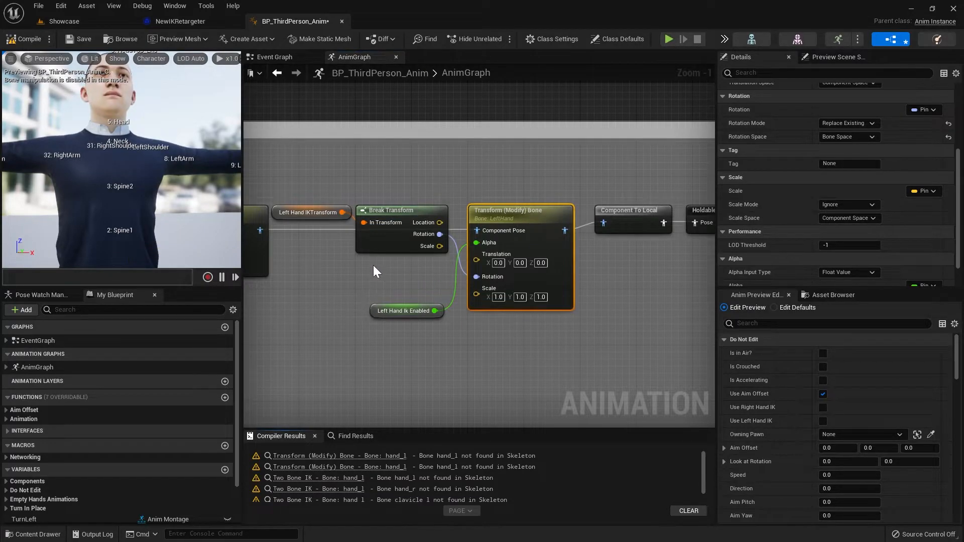
# Step: Set the IKBone to LeftHand on the Two Bone IK node in the section that applies left hand IK when falling
pyautogui.scroll(-5, 373, 265)
pyautogui.moveTo(374, 264); pyautogui.dragTo(625, 245, button='right')
pyautogui.moveTo(502, 281); pyautogui.dragTo(710, 195, button='right')
pyautogui.moveTo(632, 300); pyautogui.dragTo(493, 133, button='right')
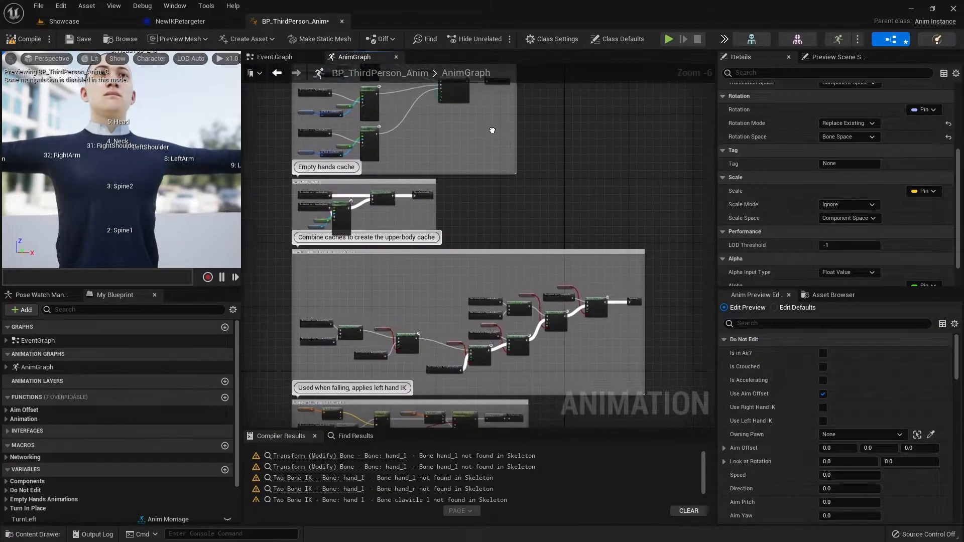
pyautogui.scroll(7, 489, 203)
pyautogui.click(555, 226)
pyautogui.scroll(5, 884, 161)
pyautogui.click(854, 130)
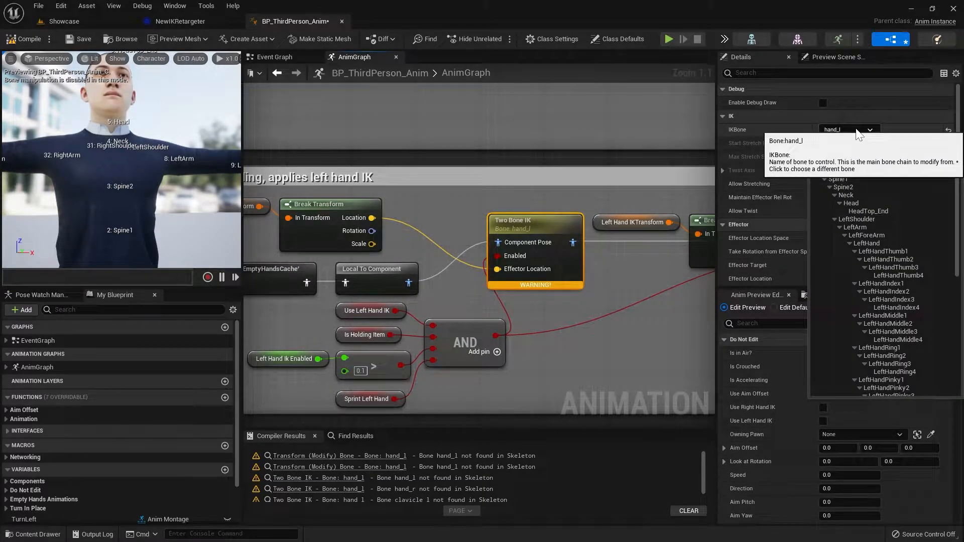
pyautogui.write('lefthand')
pyautogui.click(852, 165)
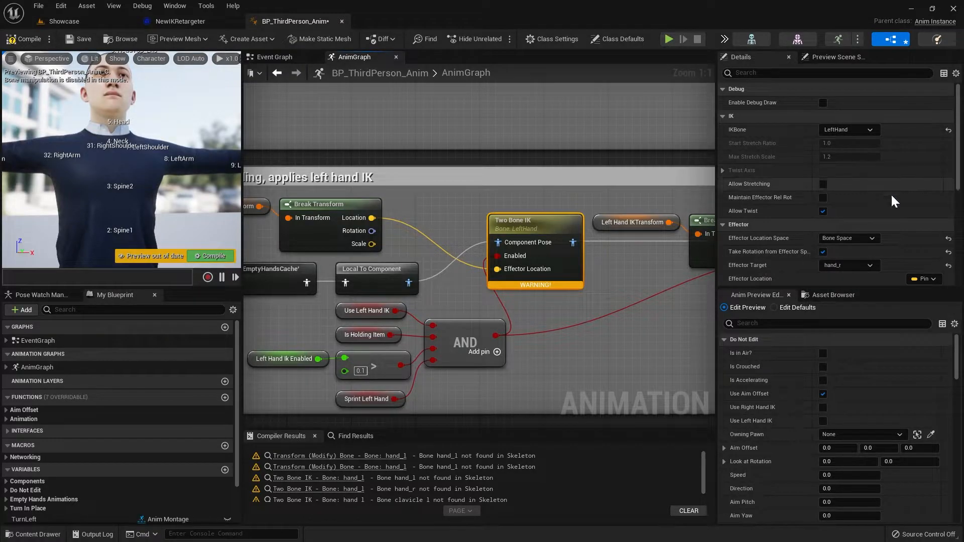
# Step: Set the Effector Target of the falling section's Two Bone IK node to RightHand
pyautogui.click(846, 265)
pyautogui.write('right')
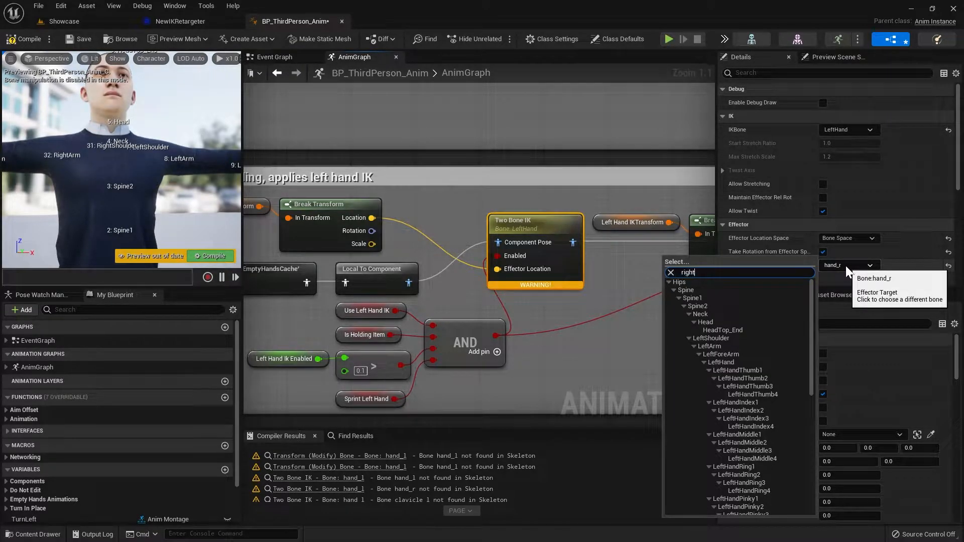
pyautogui.write('hand')
pyautogui.click(733, 283)
# Step: Set the Joint Target of the falling section's Two Bone IK node to LeftShoulder and compile the blueprint
pyautogui.scroll(-5, 780, 230)
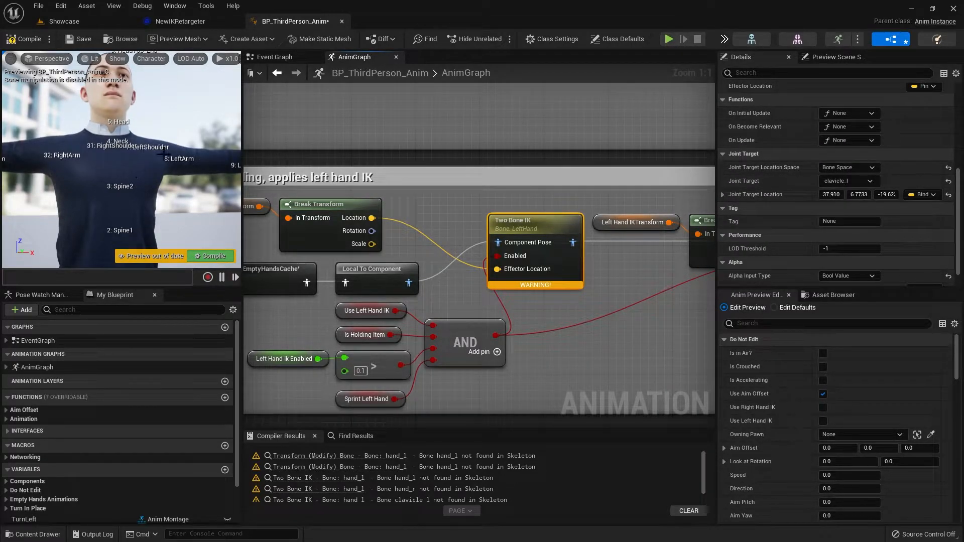
pyautogui.click(855, 180)
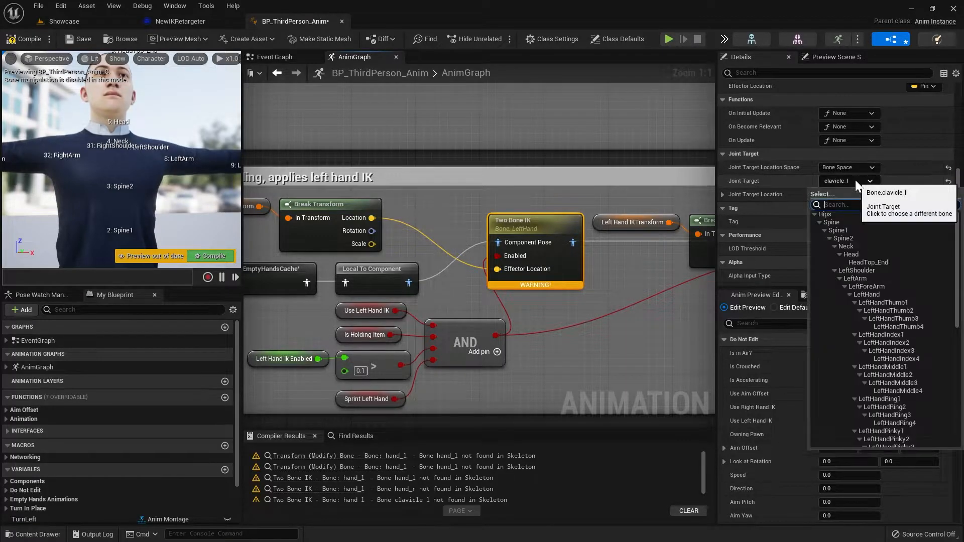
pyautogui.write('leftsh')
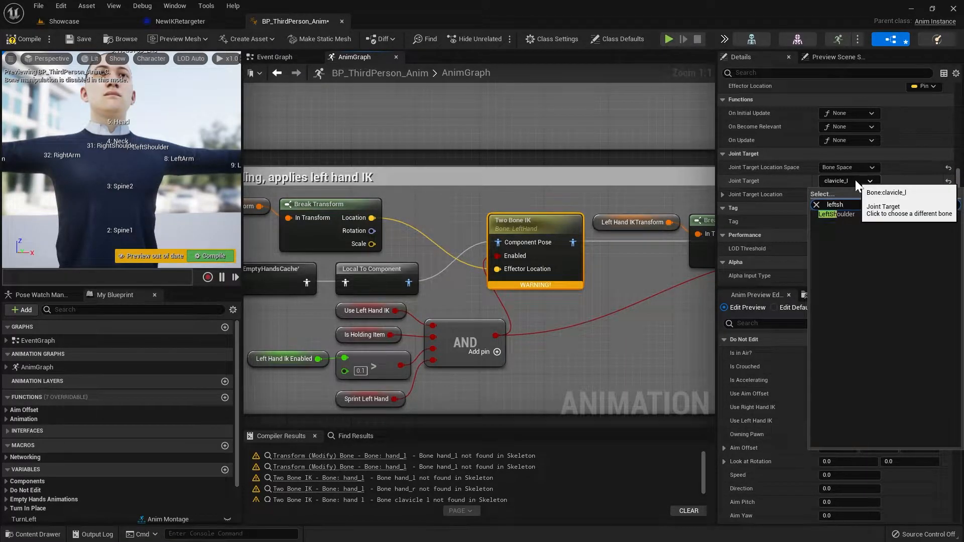
pyautogui.click(843, 214)
pyautogui.scroll(-1, 874, 203)
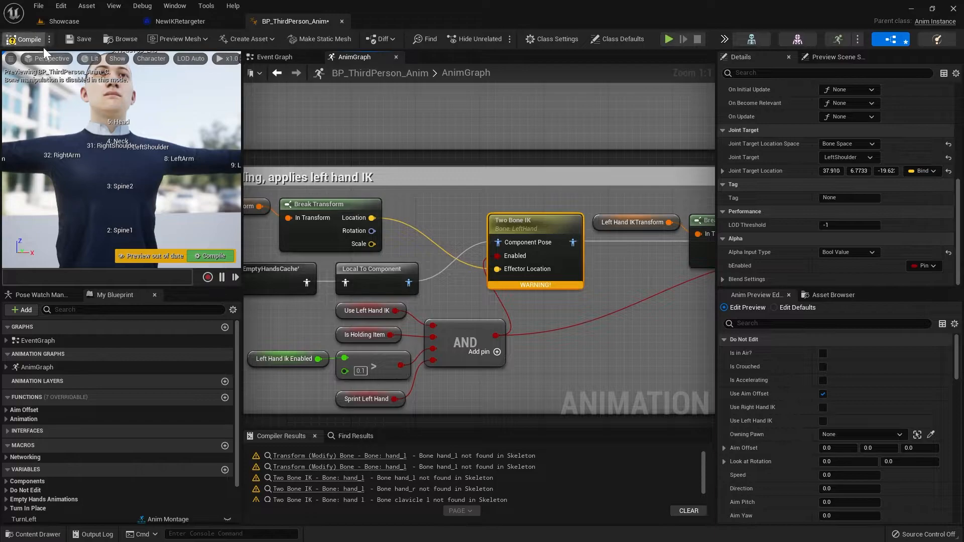
# Step: Set Bone to Modify to LeftHand on the falling section's Transform (Modify) Bone node and compile the blueprint
pyautogui.moveTo(648, 279); pyautogui.dragTo(380, 269, button='right')
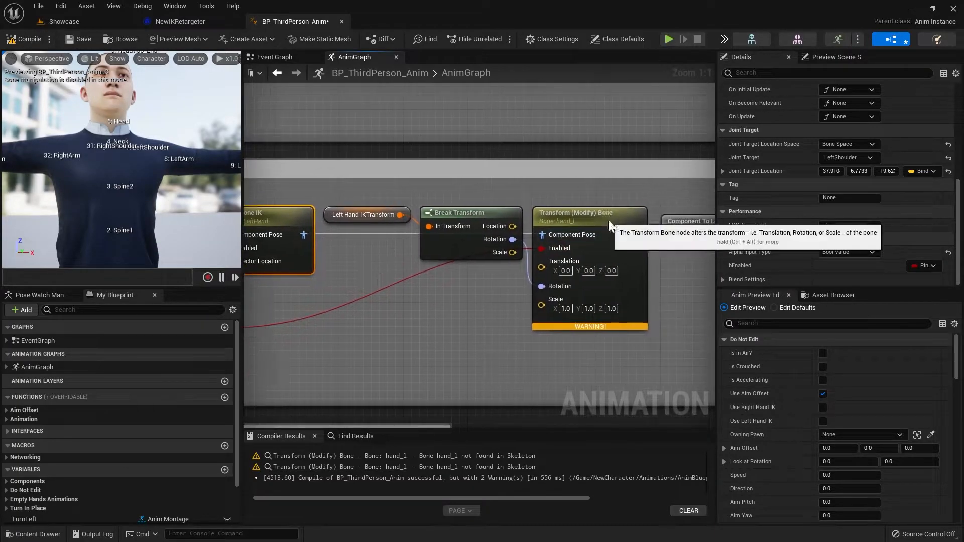
pyautogui.click(608, 222)
pyautogui.moveTo(621, 228); pyautogui.dragTo(573, 228, button='right')
pyautogui.scroll(6, 870, 147)
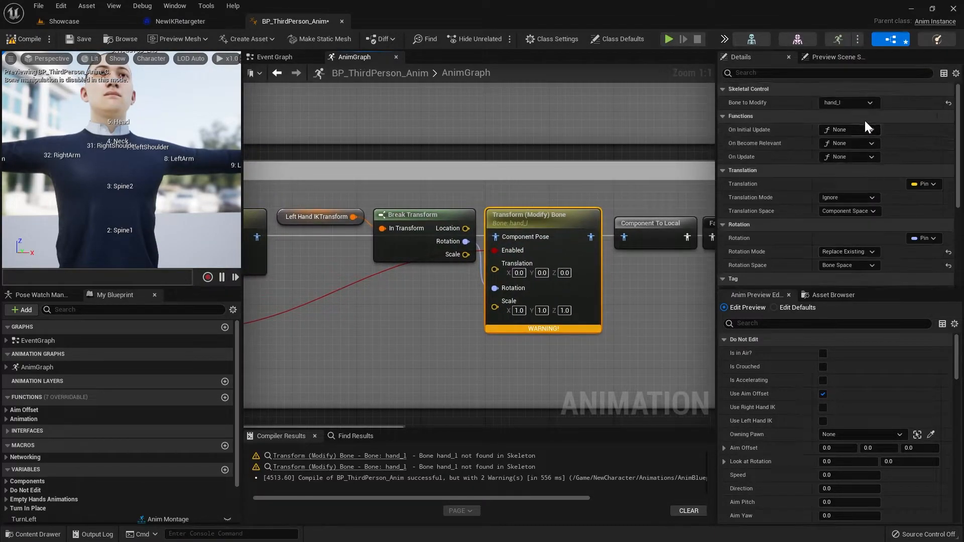
pyautogui.click(862, 106)
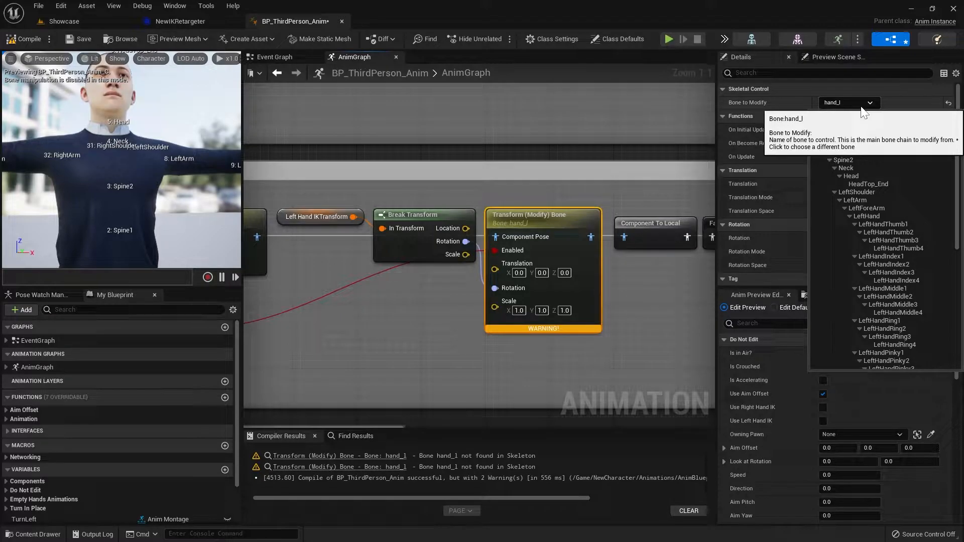
pyautogui.write('lefthand')
pyautogui.click(861, 139)
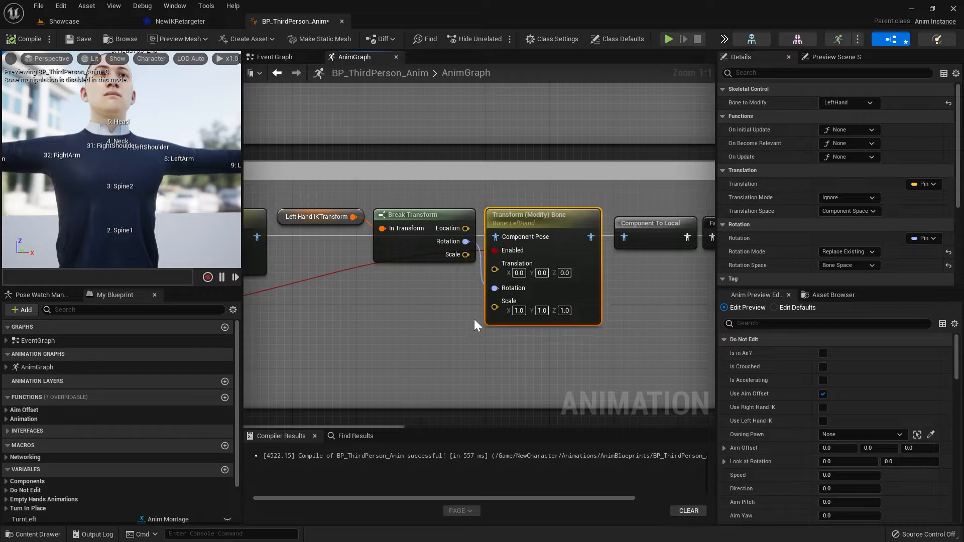
# Step: Look through the AnimGraph's aim offset, hand IK and cache sections for nodes that still reference old skeleton bones
pyautogui.scroll(-3, 474, 319)
pyautogui.moveTo(474, 319); pyautogui.dragTo(572, 348, button='right')
pyautogui.scroll(-1, 434, 394)
pyautogui.moveTo(434, 394); pyautogui.dragTo(507, 426, button='right')
pyautogui.scroll(-1, 471, 269)
pyautogui.moveTo(471, 269); pyautogui.dragTo(374, 421, button='right')
pyautogui.moveTo(399, 309); pyautogui.dragTo(353, 321, button='right')
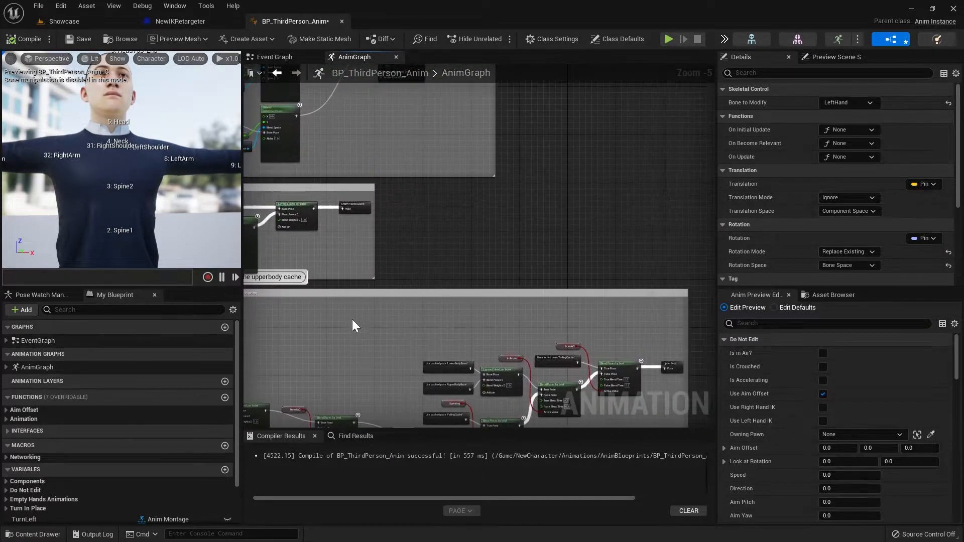
pyautogui.click(857, 103)
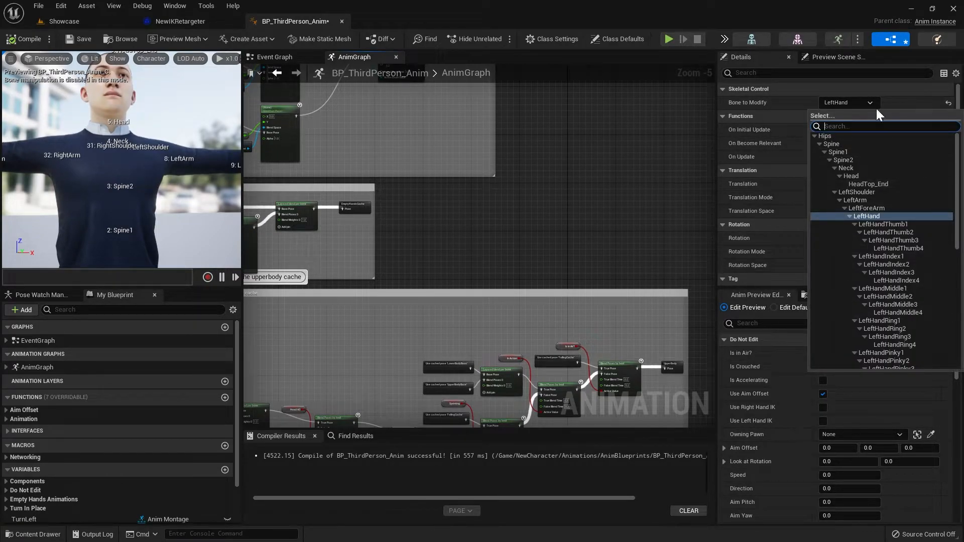
pyautogui.click(851, 110)
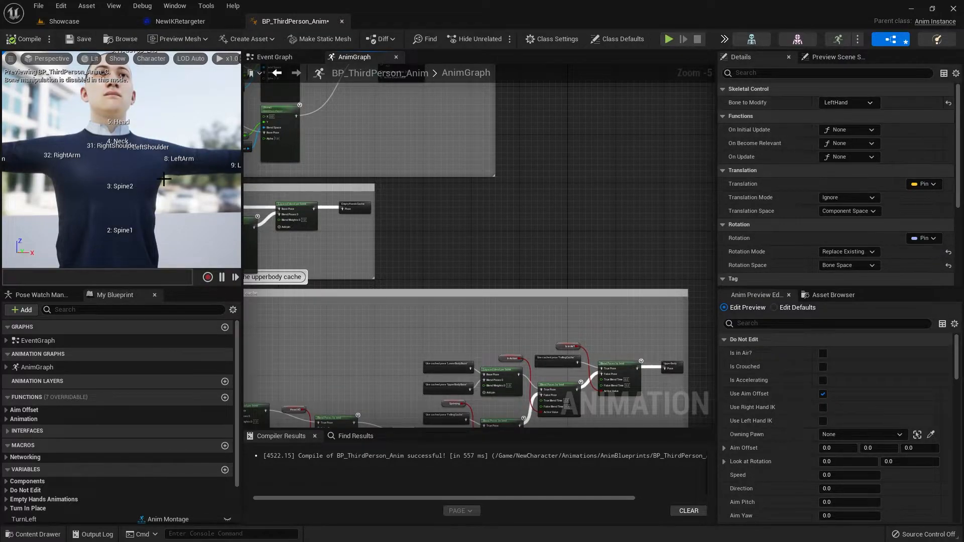
pyautogui.moveTo(421, 262)
pyautogui.mouseDown(button='right')
pyautogui.moveTo(414, 416)
pyautogui.moveTo(424, 434)
pyautogui.mouseUp(button='right')
pyautogui.moveTo(430, 80)
pyautogui.mouseDown(button='right')
pyautogui.moveTo(510, 245)
pyautogui.moveTo(466, 331)
pyautogui.mouseUp(button='right')
pyautogui.moveTo(377, 123); pyautogui.dragTo(392, 170, button='right')
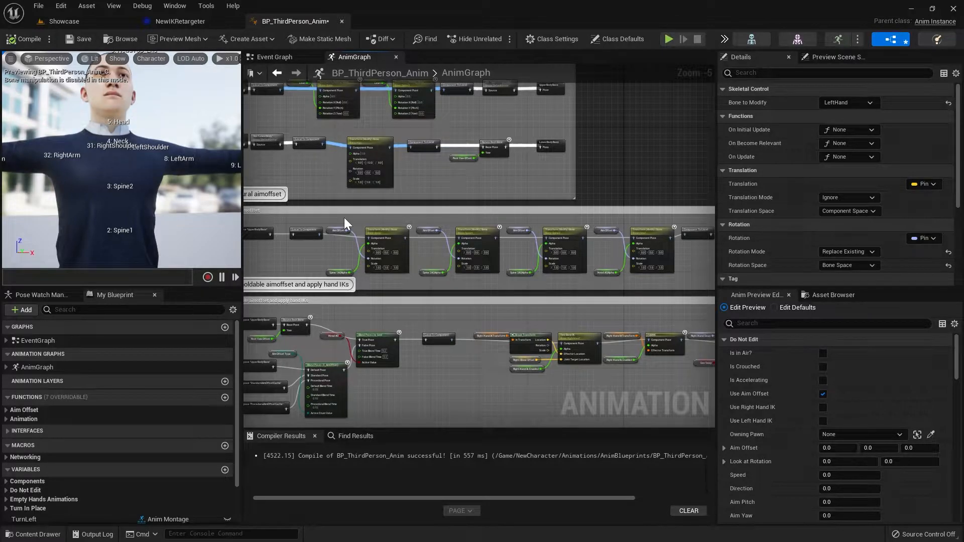
pyautogui.moveTo(411, 311); pyautogui.dragTo(437, 276, button='right')
pyautogui.scroll(2, 415, 203)
pyautogui.moveTo(416, 203); pyautogui.dragTo(462, 263, button='right')
pyautogui.moveTo(516, 244); pyautogui.dragTo(392, 250, button='right')
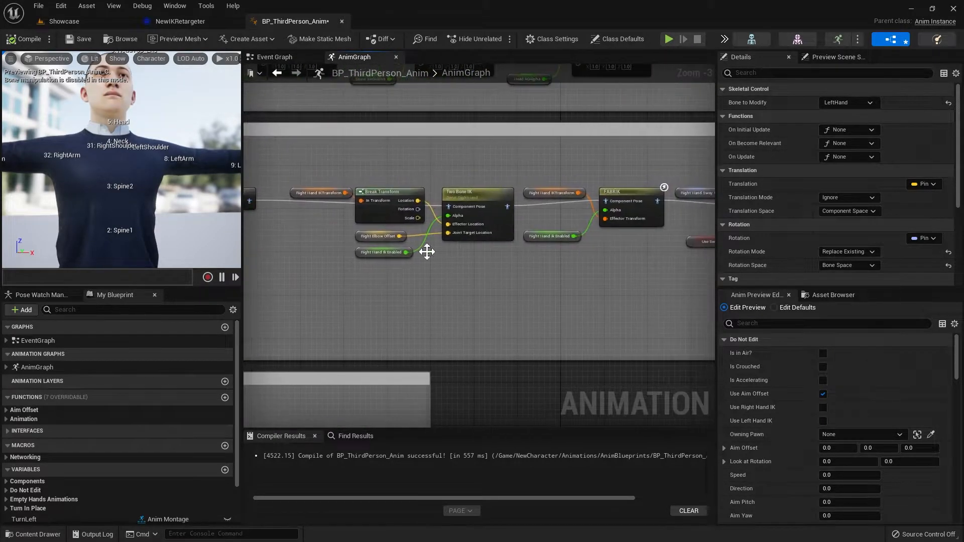
pyautogui.moveTo(548, 279); pyautogui.dragTo(161, 281, button='right')
pyautogui.moveTo(617, 282); pyautogui.dragTo(628, 188, button='right')
pyautogui.scroll(-2, 493, 281)
# Step: Set the branch filter Bone Name to Neck on the Layered blend per bone node in the Empty hands cache section
pyautogui.moveTo(441, 338); pyautogui.dragTo(533, 161, button='right')
pyautogui.scroll(3, 517, 258)
pyautogui.moveTo(469, 210); pyautogui.dragTo(535, 214, button='right')
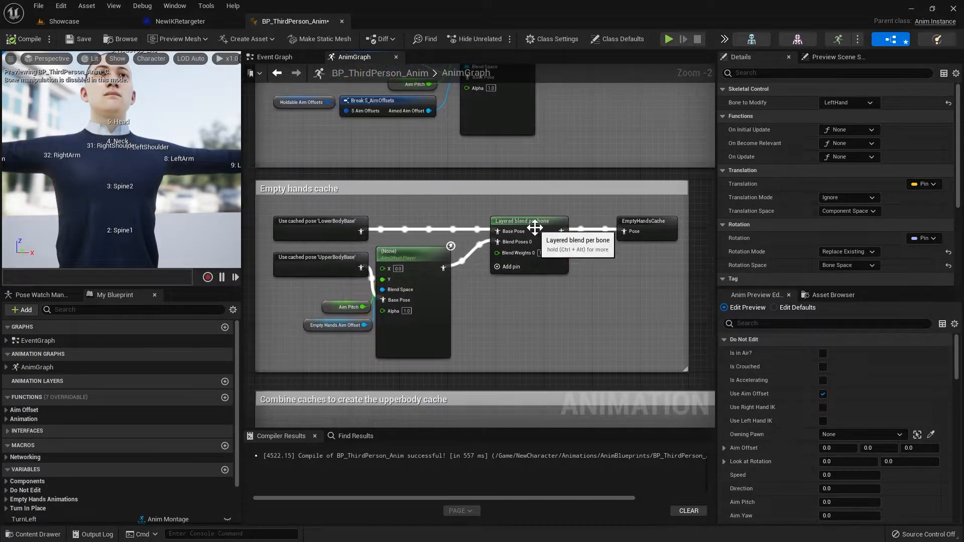
pyautogui.click(538, 227)
pyautogui.click(722, 116)
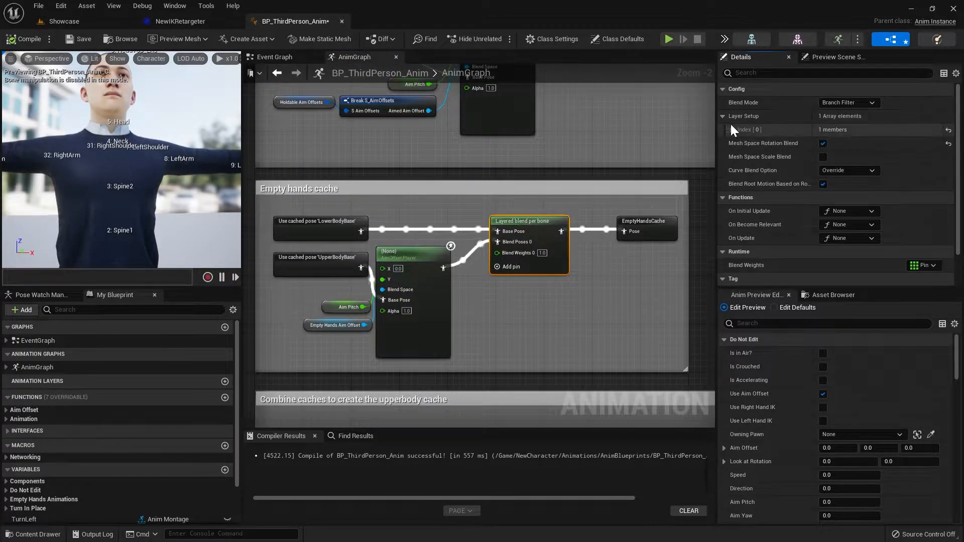
pyautogui.click(732, 129)
pyautogui.click(738, 144)
pyautogui.click(747, 157)
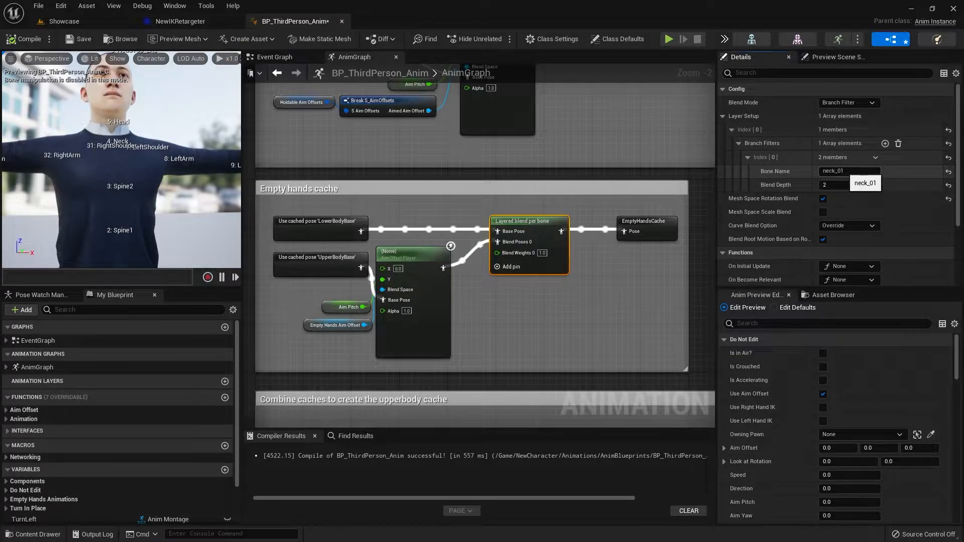
pyautogui.scroll(5, 121, 145)
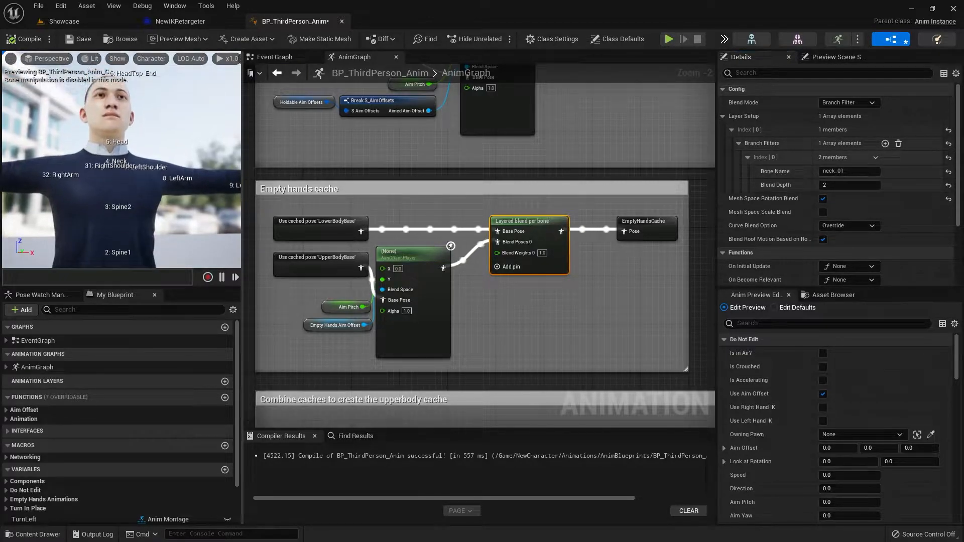
pyautogui.click(849, 171)
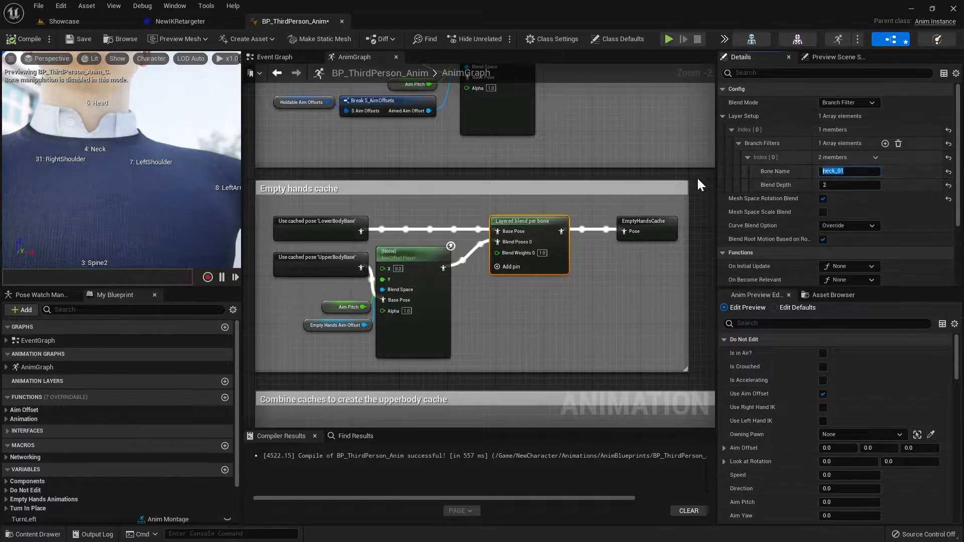
pyautogui.write('Neck')
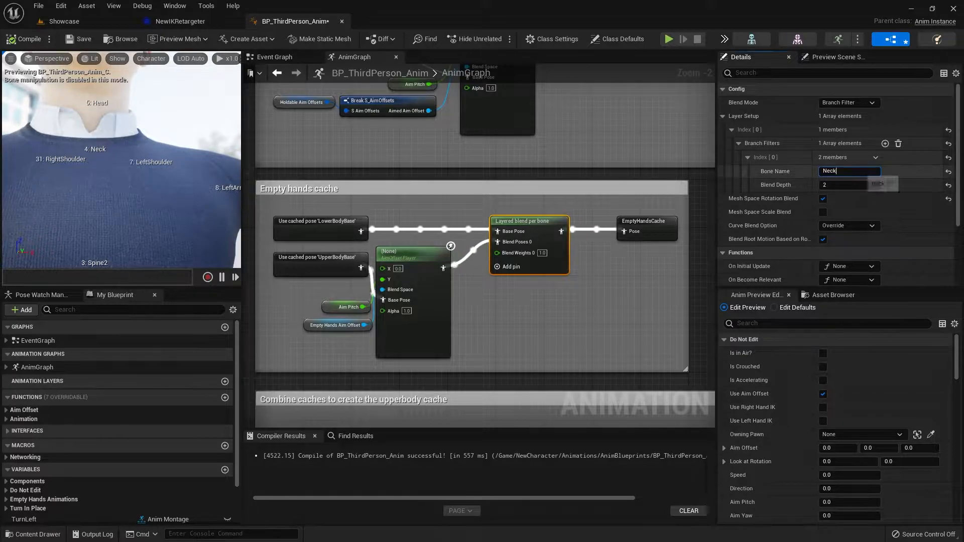
pyautogui.press('Return')
# Step: Set the branch filter Bone Name to Neck on the Layered blend per bone node combining HoldableCache and EmptyHandsCache
pyautogui.click(561, 328)
pyautogui.scroll(-2, 559, 296)
pyautogui.moveTo(572, 359); pyautogui.dragTo(454, 157, button='right')
pyautogui.scroll(1, 402, 243)
pyautogui.click(402, 243)
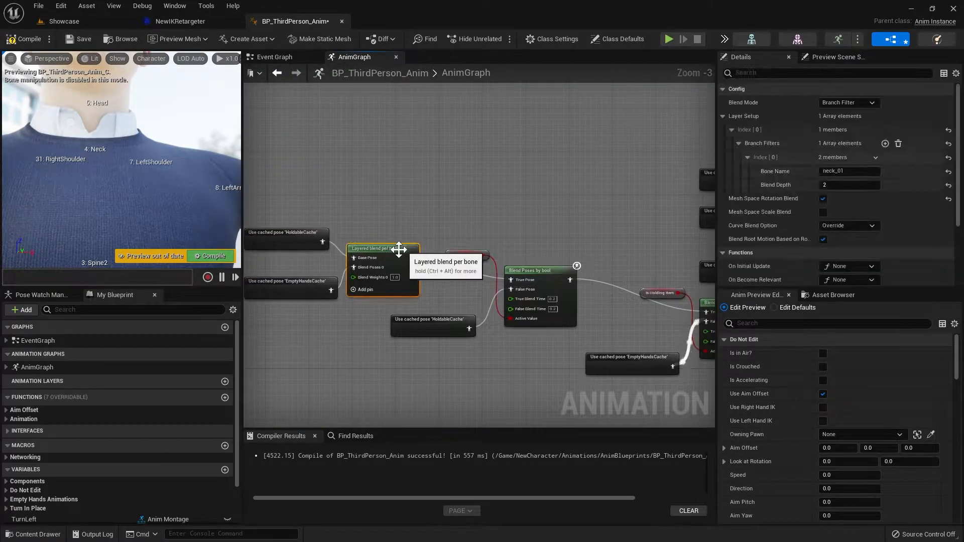
pyautogui.moveTo(402, 243); pyautogui.dragTo(464, 212, button='right')
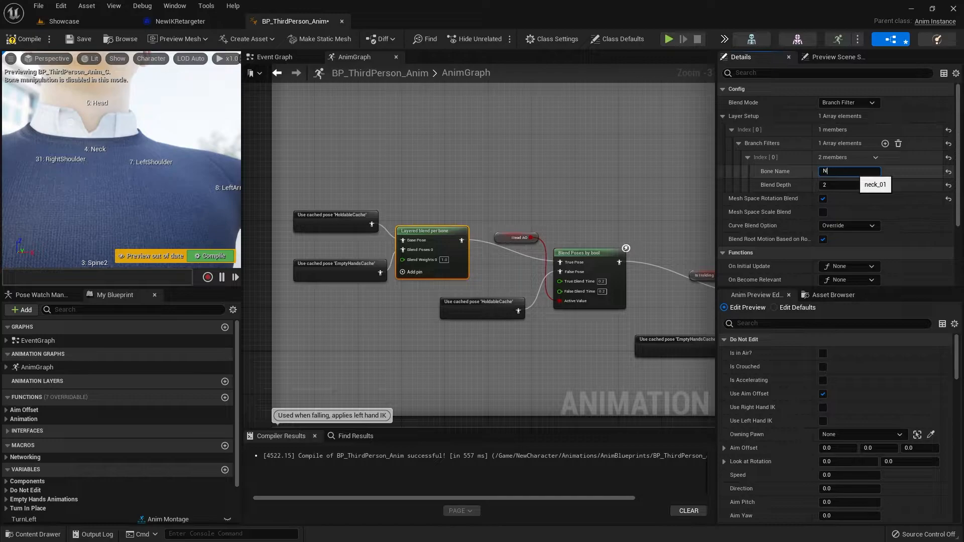
# Step: Set the branch filter Bone Name to Spine on the Layered blend per bone node combining LowerBodyBase and UpperBodyBase, checking the preview skeleton
pyautogui.moveTo(547, 205); pyautogui.dragTo(278, 206, button='right')
pyautogui.moveTo(385, 207); pyautogui.dragTo(262, 211, button='right')
pyautogui.click(505, 178)
pyautogui.click(848, 170)
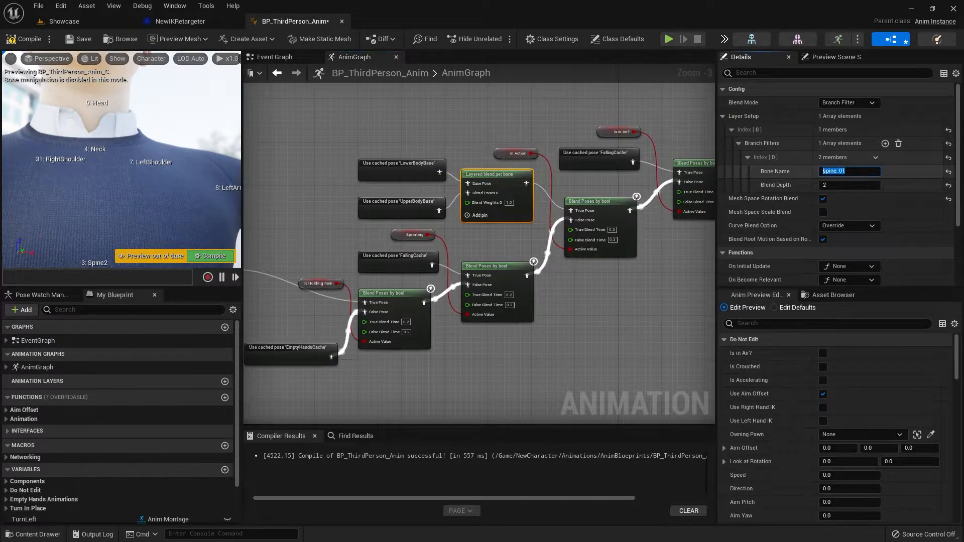
pyautogui.moveTo(204, 209); pyautogui.dragTo(203, 241, button='right')
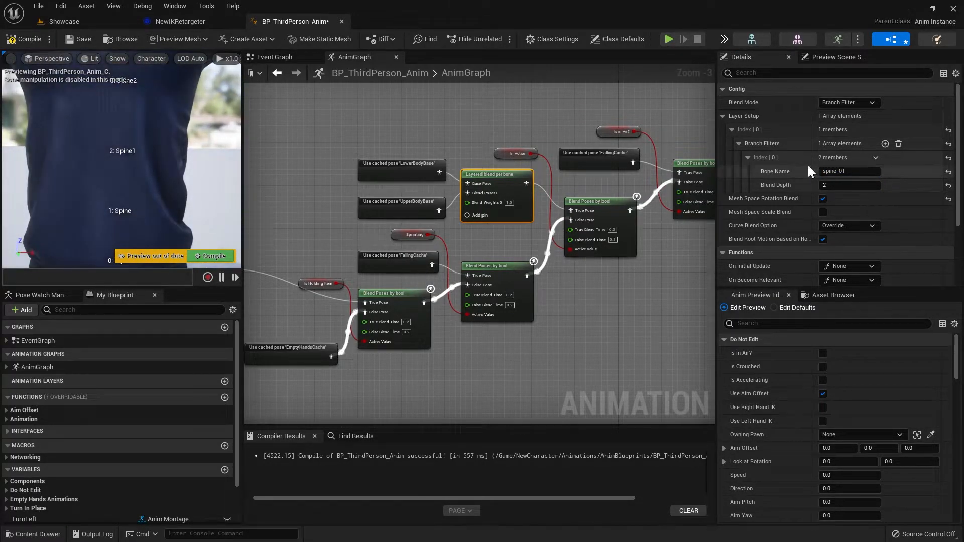
pyautogui.click(848, 170)
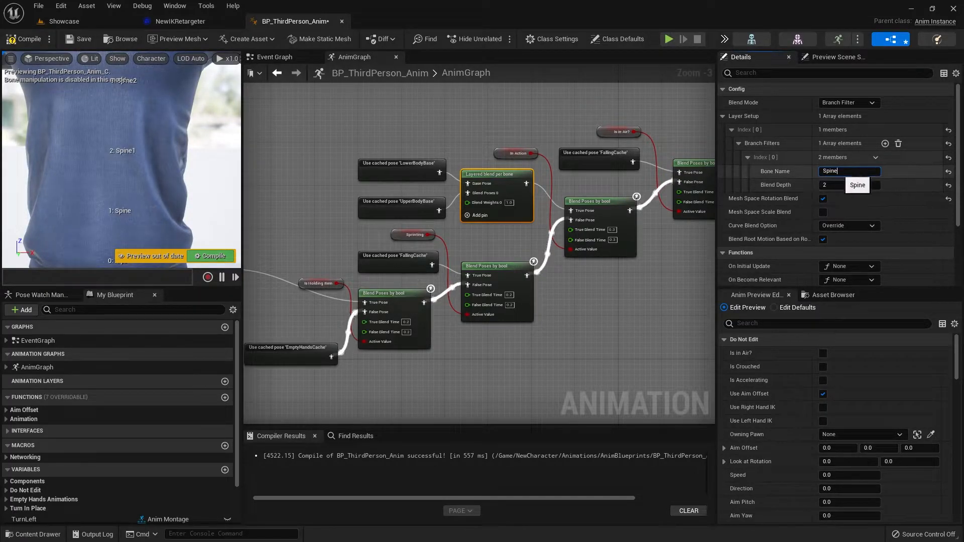
pyautogui.write('D')
pyautogui.press('BackSpace')
pyautogui.write('Spine')
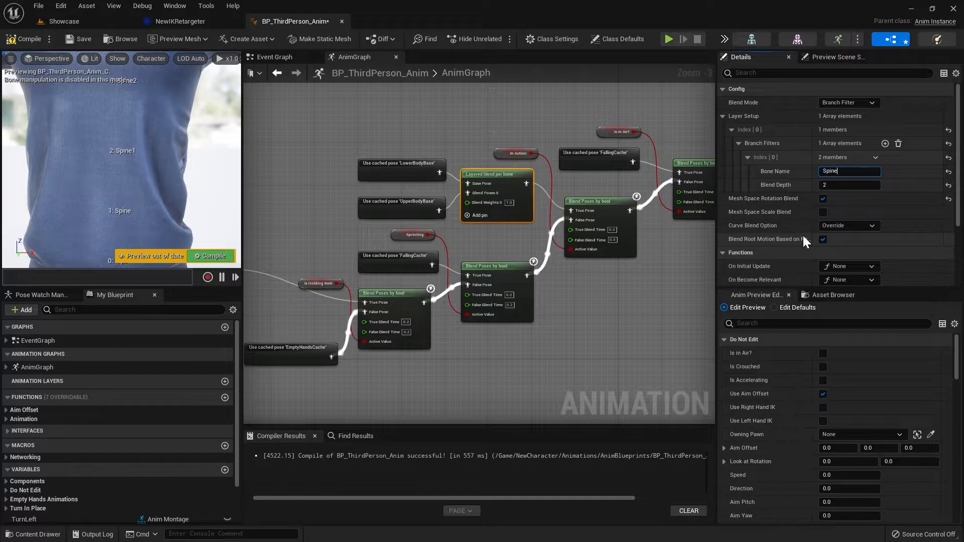
pyautogui.press('Return')
# Step: Set the branch filter Bone Name to LeftShoulder on the Layered blend per bone node in the left arm slot section
pyautogui.click(622, 331)
pyautogui.moveTo(622, 331); pyautogui.dragTo(713, 70, button='right')
pyautogui.moveTo(449, 349); pyautogui.dragTo(597, 243, button='right')
pyautogui.moveTo(469, 261); pyautogui.dragTo(549, 178, button='right')
pyautogui.click(518, 187)
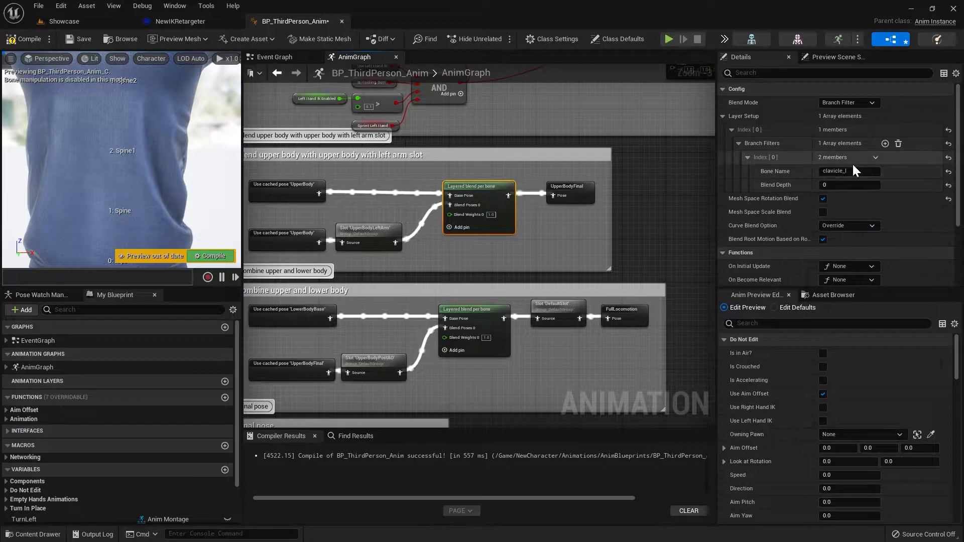
pyautogui.moveTo(158, 162); pyautogui.dragTo(173, 145, button='right')
pyautogui.scroll(4, 177, 120)
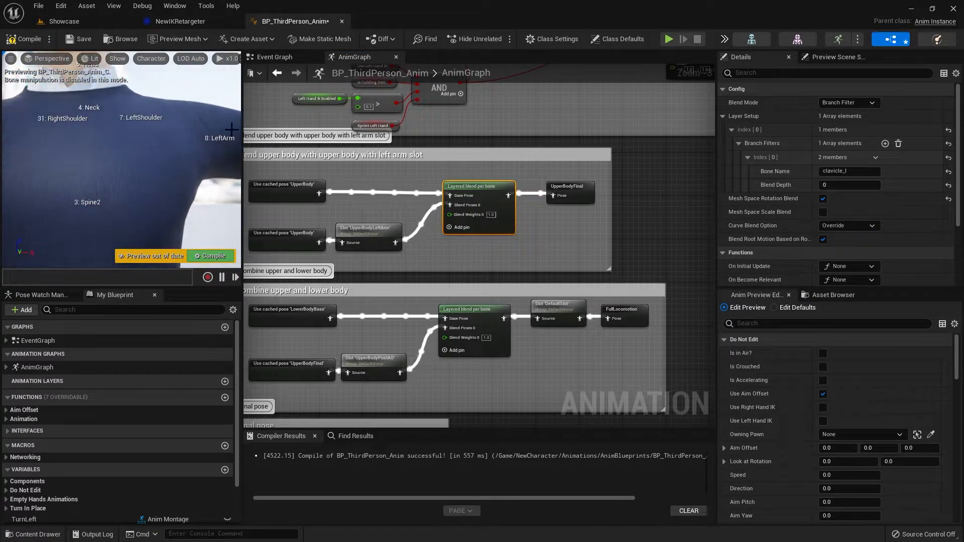
pyautogui.write('Lef')
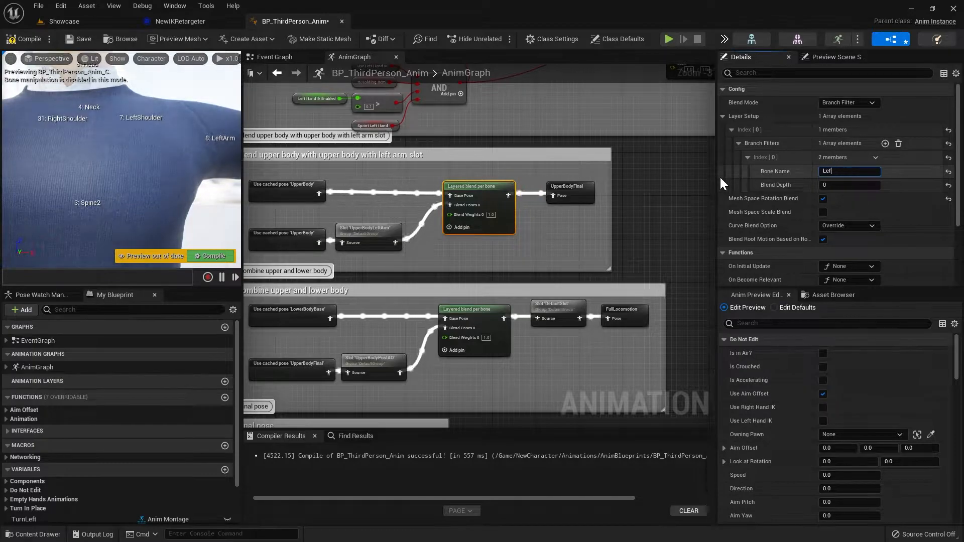
pyautogui.write('tSho')
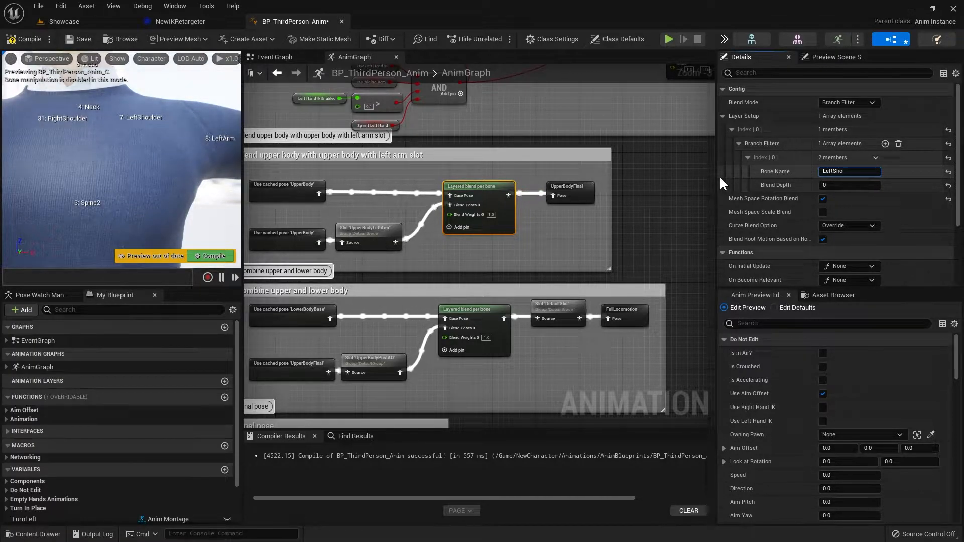
pyautogui.write('ulder')
pyautogui.press('Return')
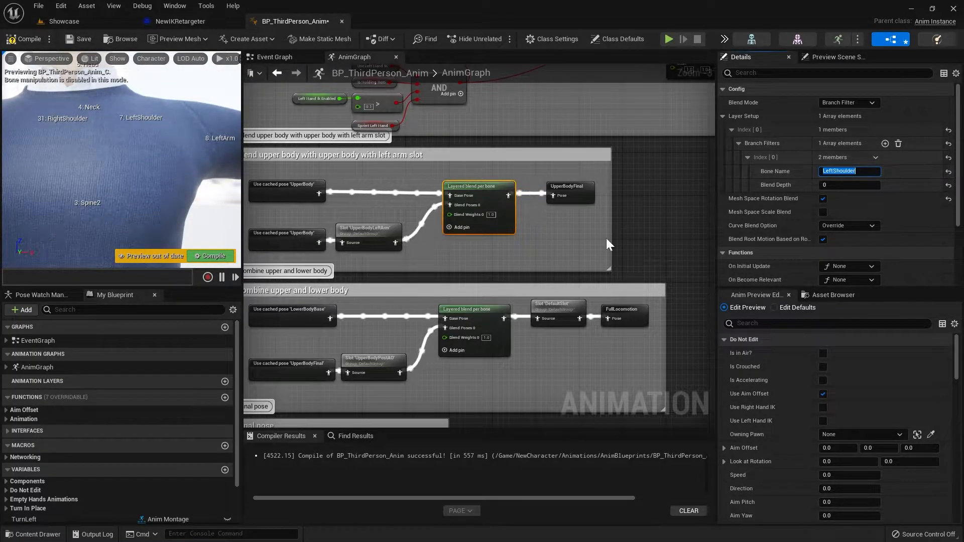
# Step: Set the branch filter bone name of the Layered blend per bone node in the Combine upper and lower body section to Spine
pyautogui.moveTo(543, 272); pyautogui.dragTo(571, 240, button='right')
pyautogui.click(509, 286)
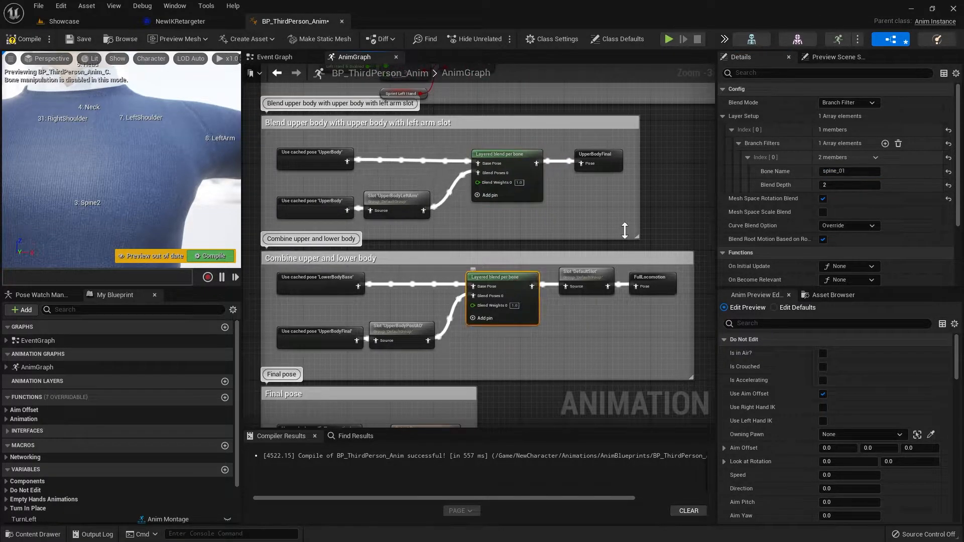
pyautogui.click(849, 171)
pyautogui.write('s')
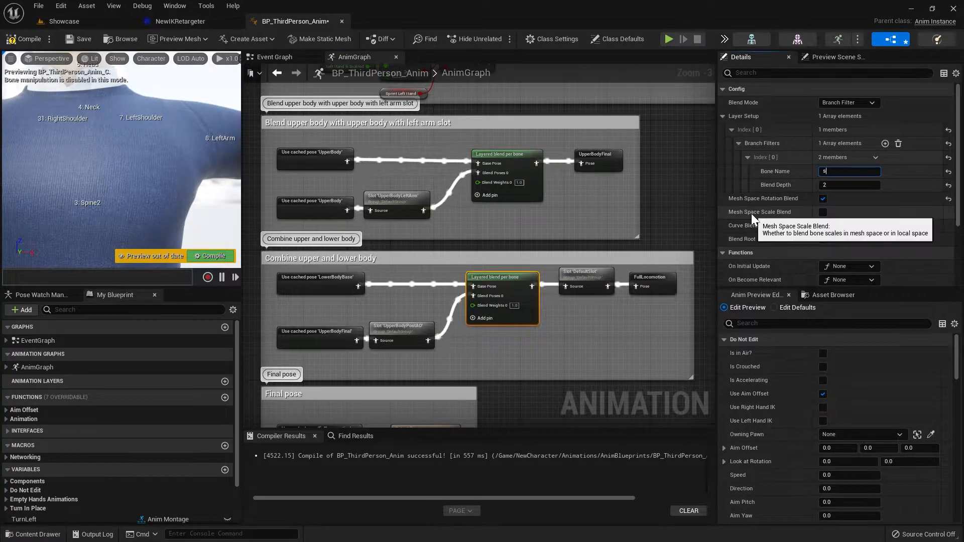
pyautogui.write('PINE')
pyautogui.press('BackSpace')
pyautogui.press('BackSpace')
pyautogui.press('BackSpace')
pyautogui.press('BackSpace')
pyautogui.press('BackSpace')
pyautogui.write('Sp[ine')
pyautogui.press('Return')
# Step: Review the branch filter bones on the upper and lower body blend nodes, and compile and save the animation blueprint
pyautogui.scroll(-1, 564, 359)
pyautogui.moveTo(563, 359); pyautogui.dragTo(496, 326, button='right')
pyautogui.click(514, 300)
pyautogui.moveTo(514, 221); pyautogui.dragTo(498, 268, button='right')
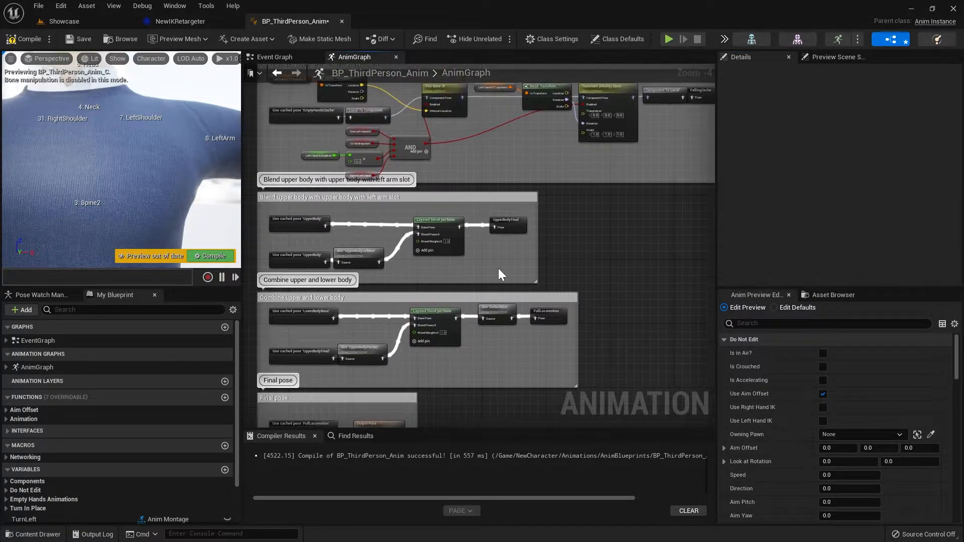
pyautogui.click(435, 316)
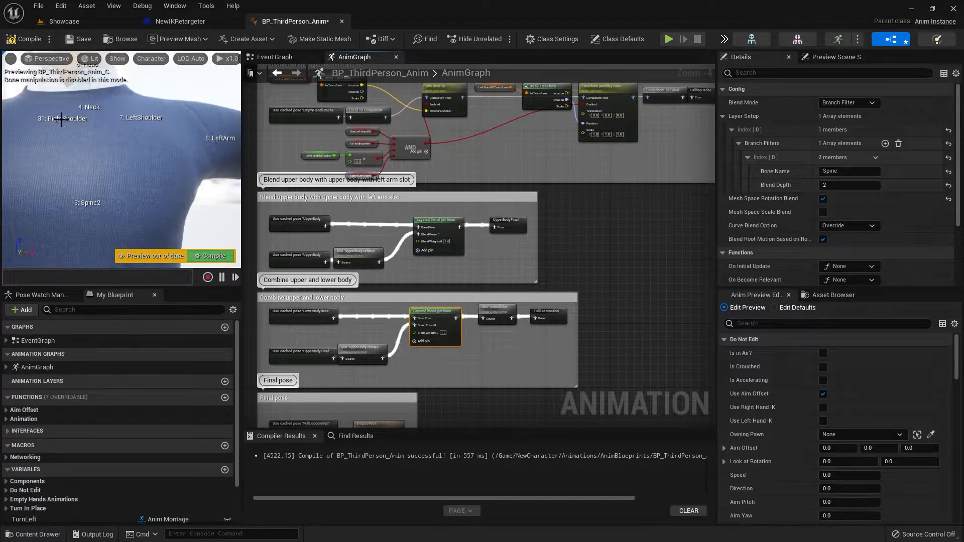
pyautogui.moveTo(450, 287); pyautogui.dragTo(460, 327, button='right')
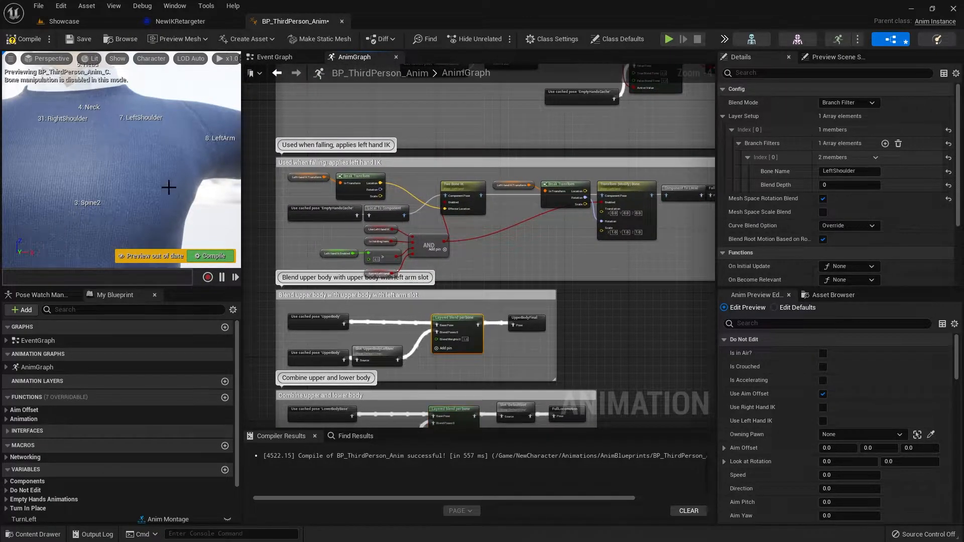
pyautogui.scroll(-5, 128, 174)
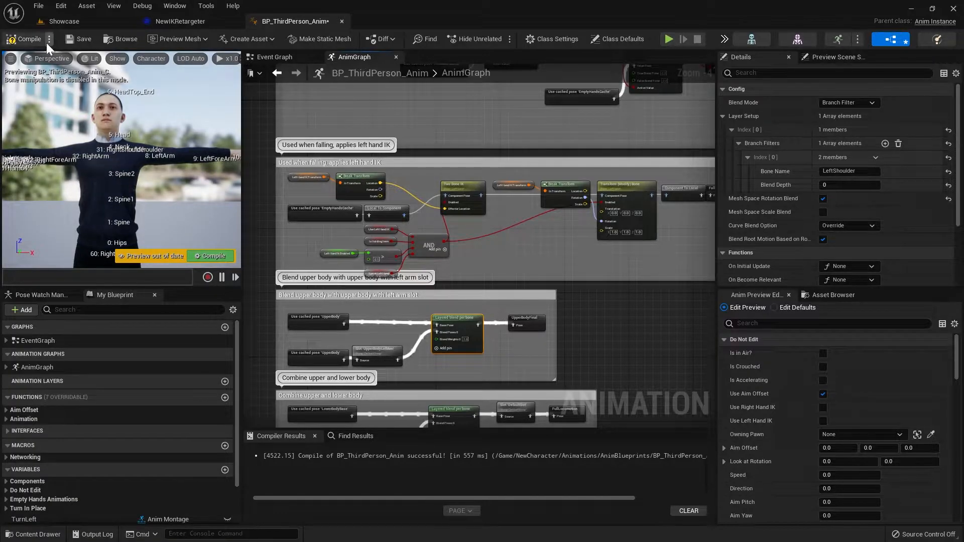
pyautogui.click(83, 42)
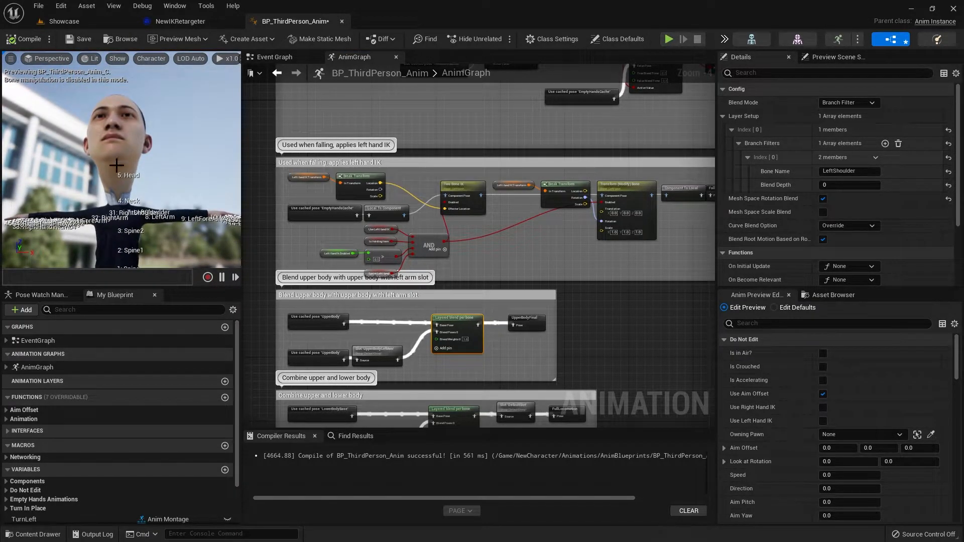
# Step: Set the default value of the Empty Hands Aim Offset variable in the Empty hands cache section to the NewCharacter AO_Hands asset
pyautogui.moveTo(412, 345)
pyautogui.mouseDown(button='right')
pyautogui.moveTo(416, 129)
pyautogui.moveTo(423, 332)
pyautogui.mouseUp(button='right')
pyautogui.moveTo(370, 152); pyautogui.dragTo(349, 356, button='right')
pyautogui.moveTo(355, 259); pyautogui.dragTo(359, 379, button='right')
pyautogui.scroll(1, 369, 198)
pyautogui.moveTo(369, 198); pyautogui.dragTo(381, 377, button='right')
pyautogui.scroll(1, 381, 377)
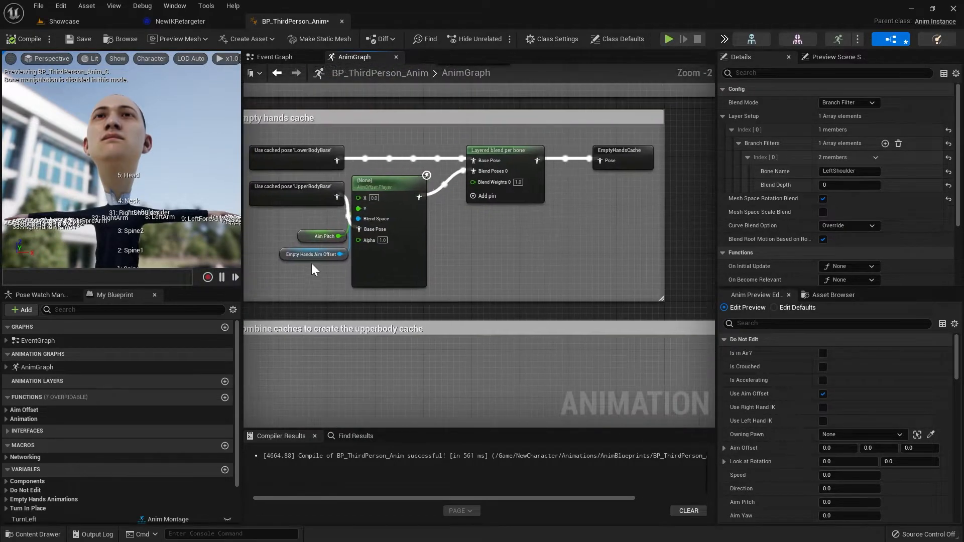
pyautogui.click(313, 260)
pyautogui.moveTo(326, 274); pyautogui.dragTo(360, 287, button='right')
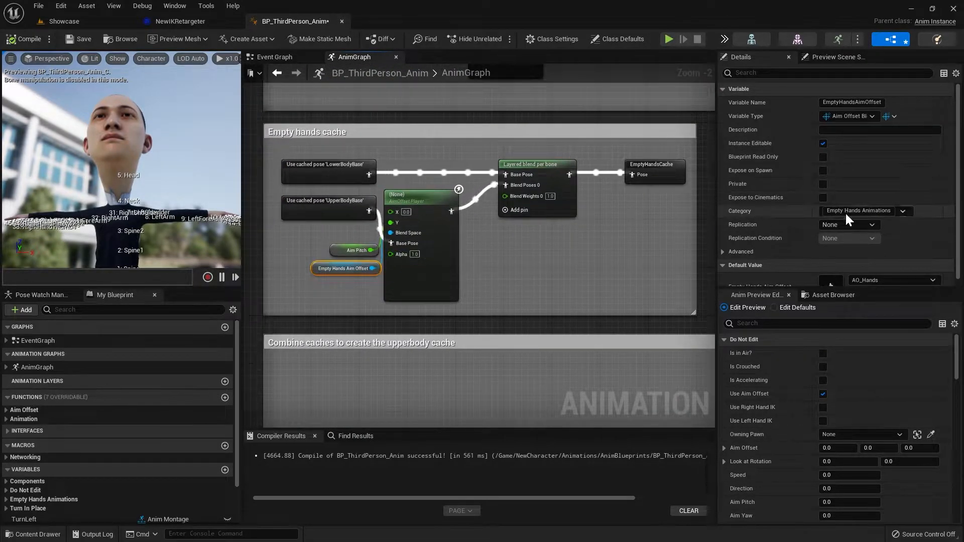
pyautogui.scroll(-1, 810, 262)
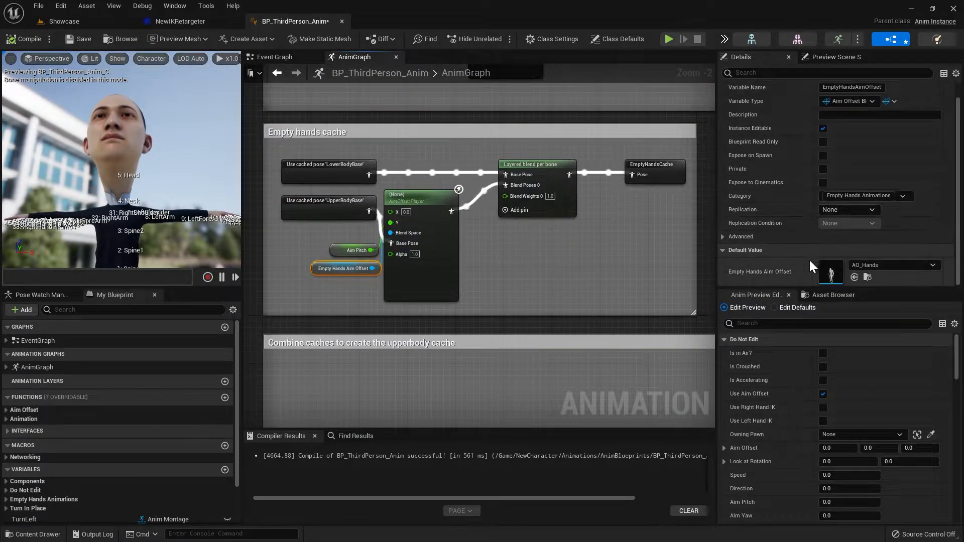
pyautogui.click(888, 266)
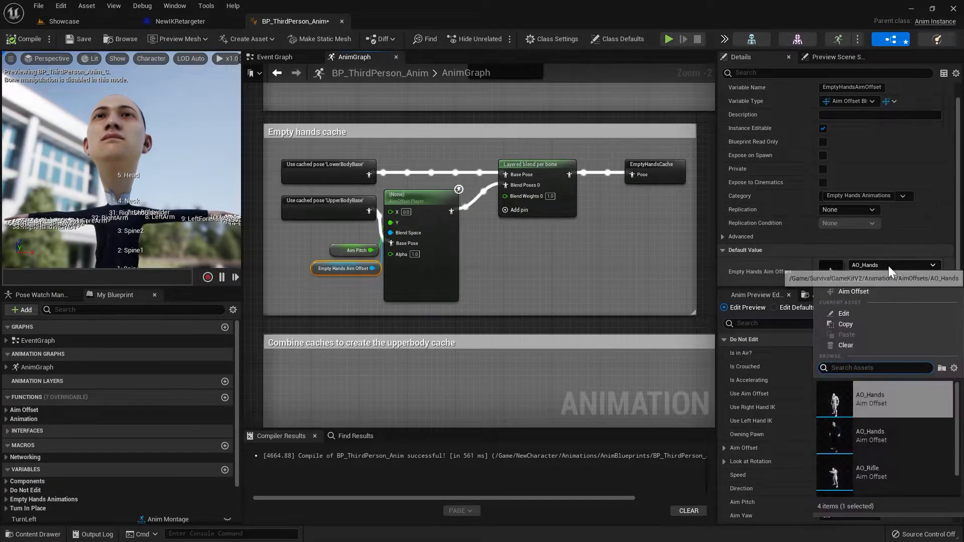
pyautogui.click(875, 434)
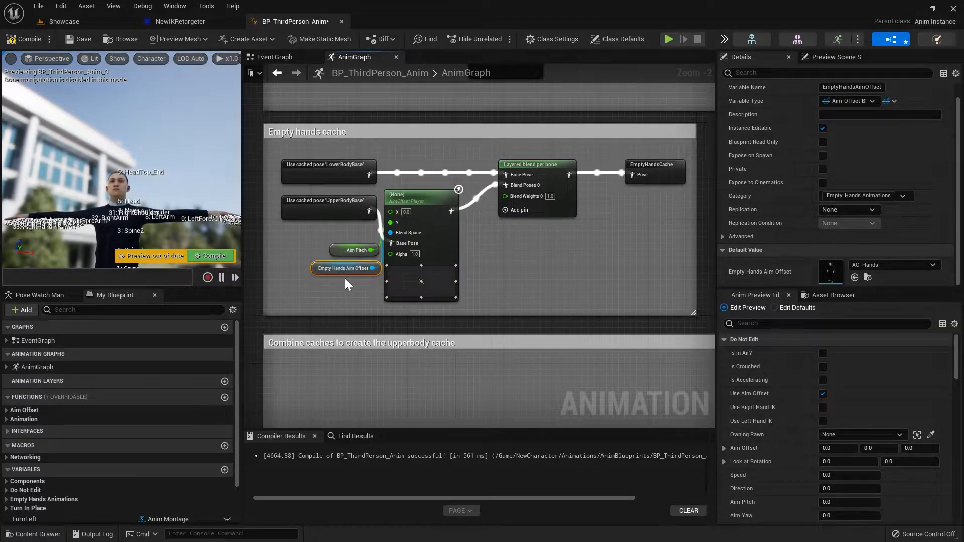
# Step: Check the folder path and skeleton of the AO_Hands asset chosen for the Empty Hands Aim Offset
pyautogui.scroll(1, 340, 284)
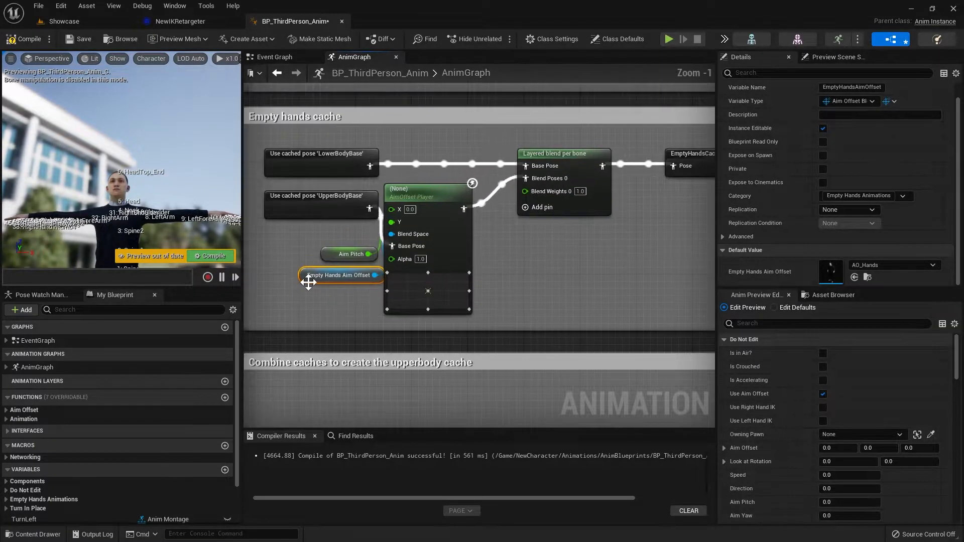
pyautogui.click(890, 265)
pyautogui.moveTo(875, 438)
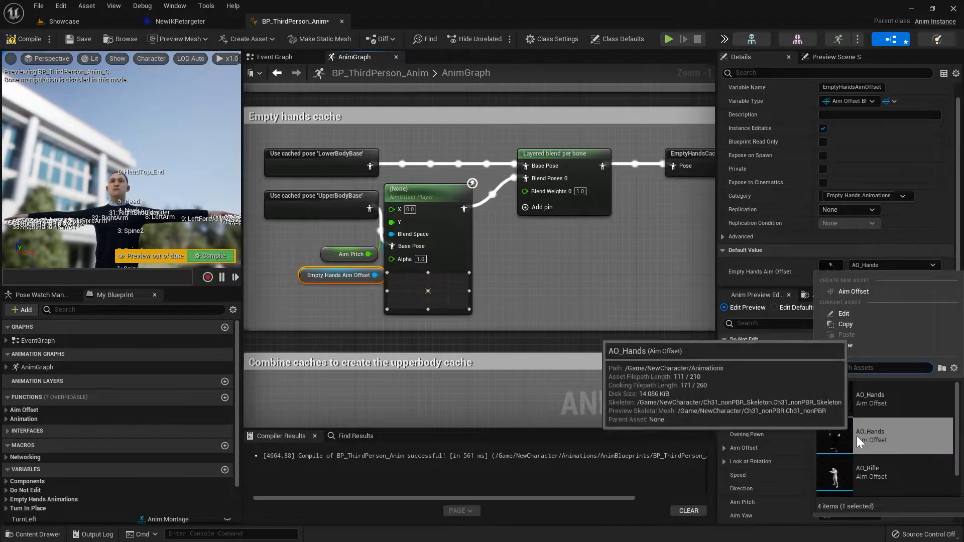
pyautogui.moveTo(840, 441)
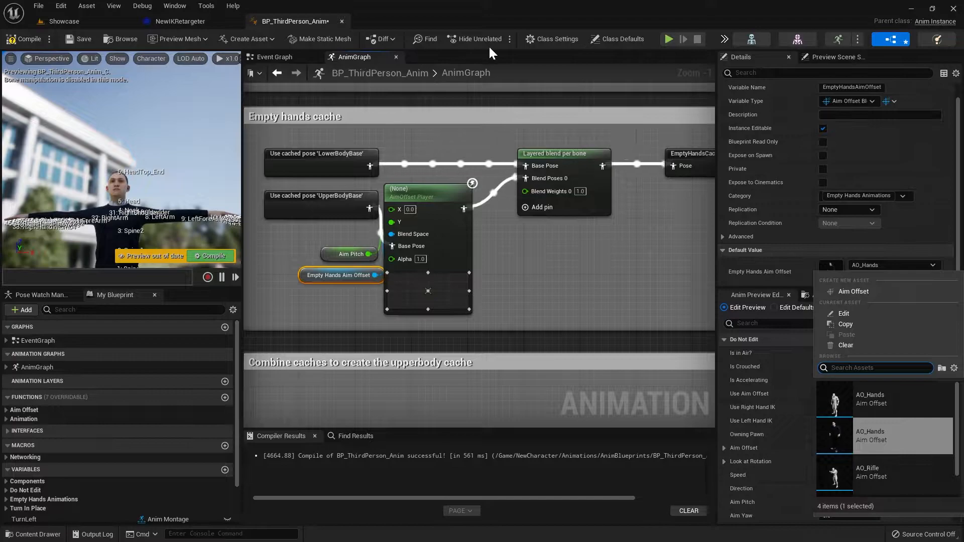
# Step: Show the class defaults and collapse the Default and Do Not Edit categories to reach Empty Hands Animations
pyautogui.click(612, 38)
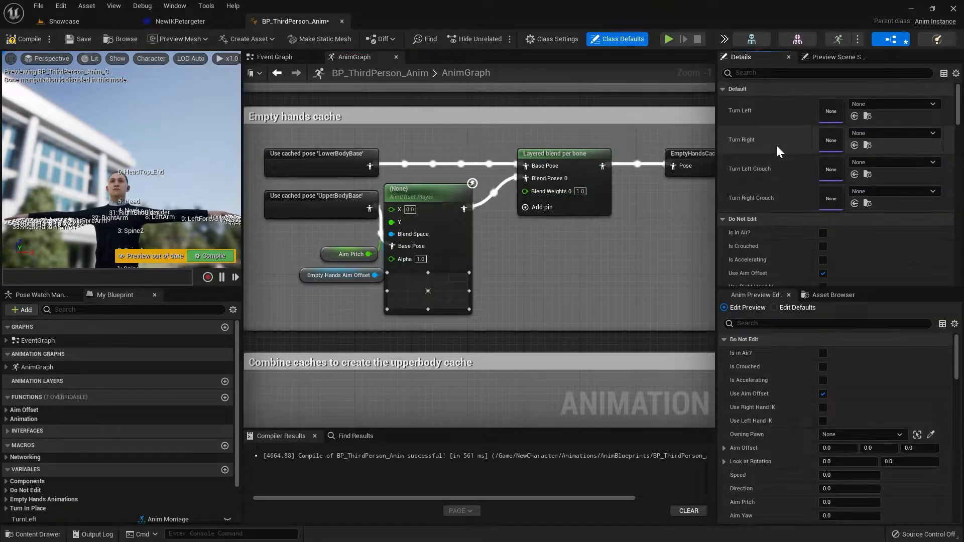
pyautogui.scroll(-4, 781, 183)
pyautogui.scroll(2, 779, 185)
pyautogui.click(721, 170)
pyautogui.scroll(2, 734, 140)
pyautogui.click(723, 89)
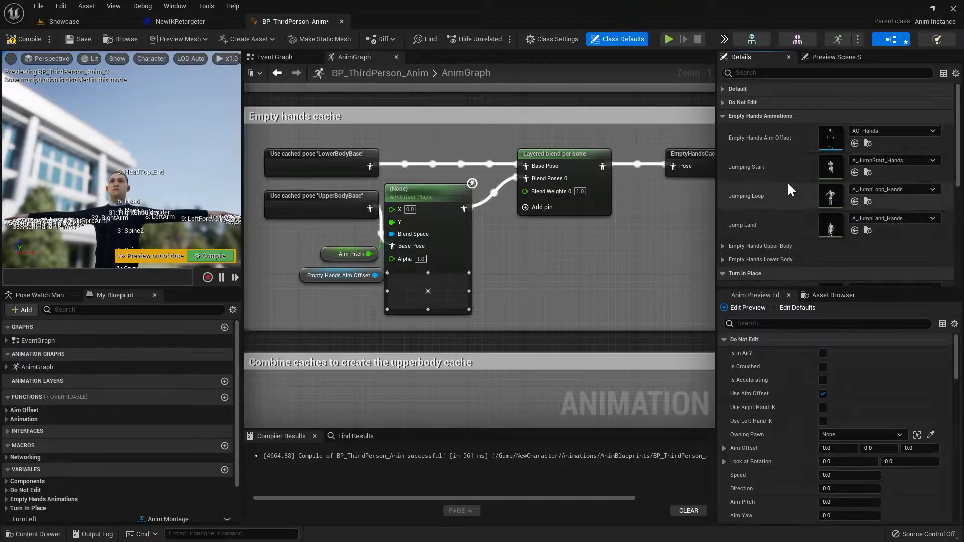
# Step: Set Jumping Start, Jumping Loop and Jump Land to A_JumpStart_Hands_Retargeted, A_JumpLoop_Hands_Retargeted and A_JumpLand_Hands_Retargeted
pyautogui.scroll(-1, 850, 185)
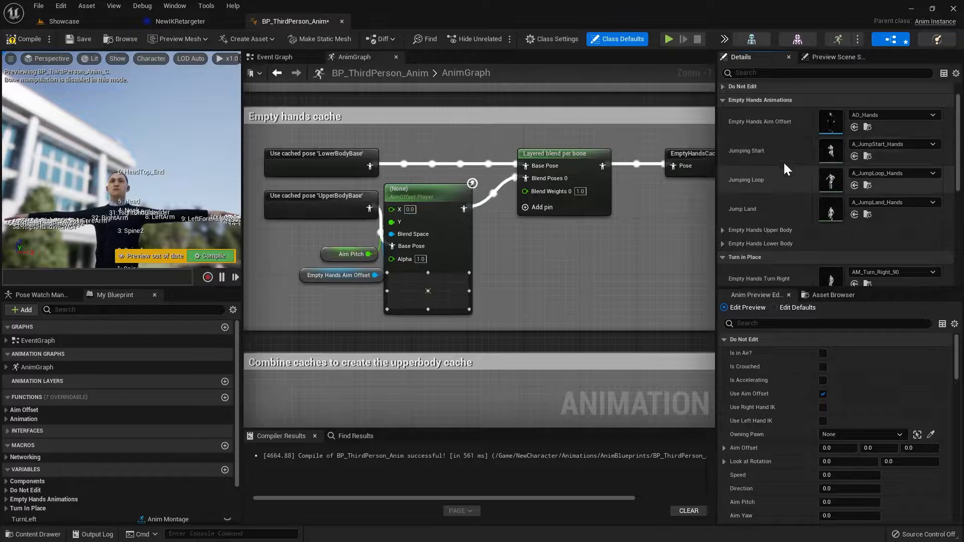
pyautogui.click(882, 143)
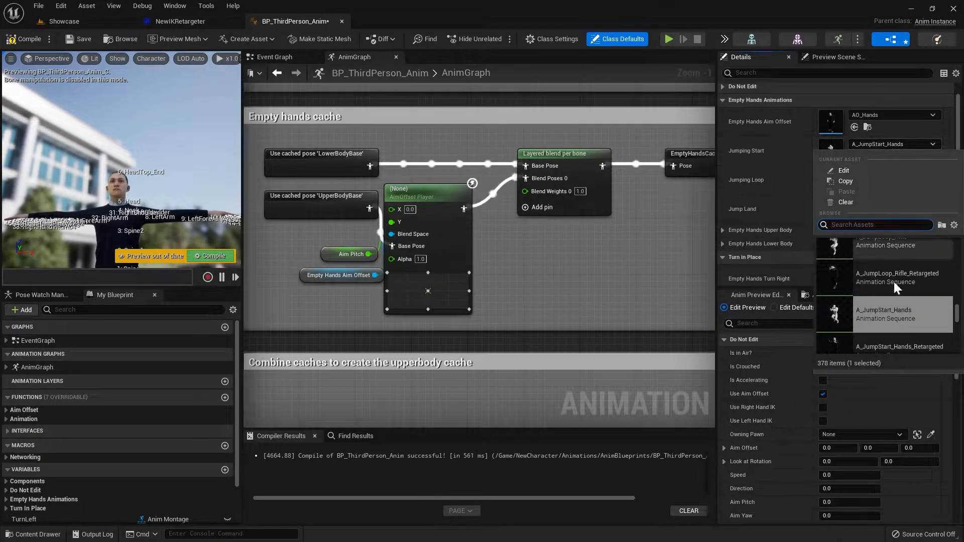
pyautogui.scroll(-1, 862, 306)
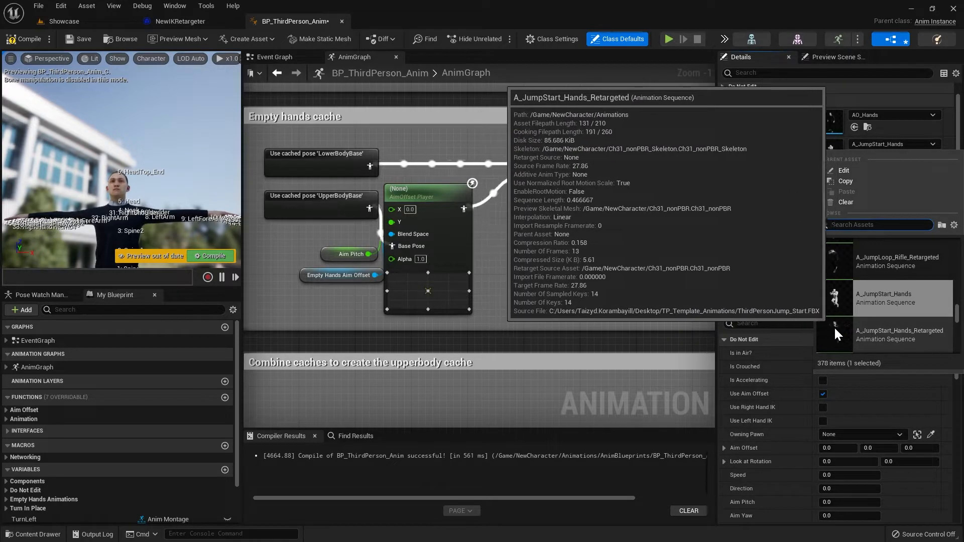
pyautogui.click(901, 333)
pyautogui.click(874, 172)
pyautogui.click(884, 364)
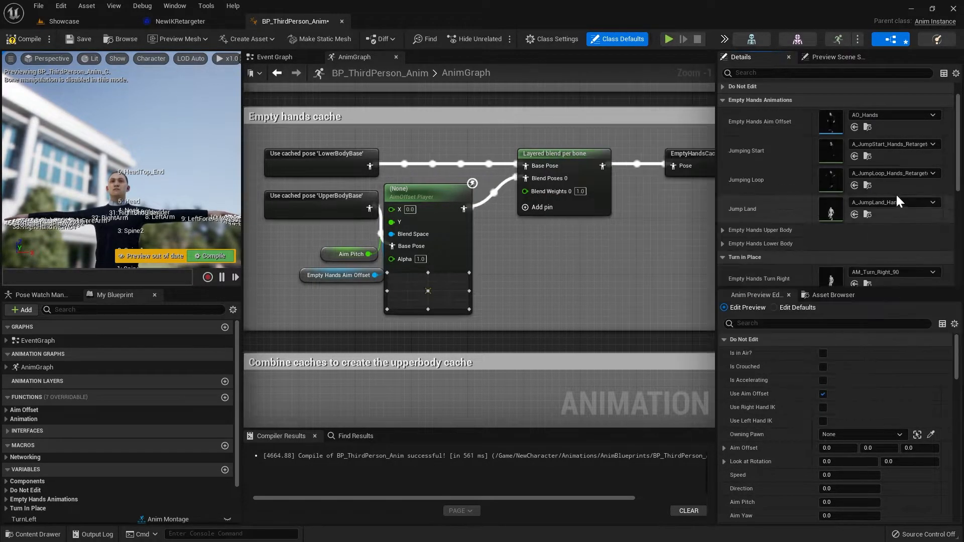
pyautogui.click(893, 202)
pyautogui.click(878, 375)
# Step: Set the Idle standard animation of Empty Hands Upper Body to the A_Idle_Hands sequence made for the new character
pyautogui.click(747, 230)
pyautogui.scroll(-1, 747, 221)
pyautogui.scroll(-1, 749, 198)
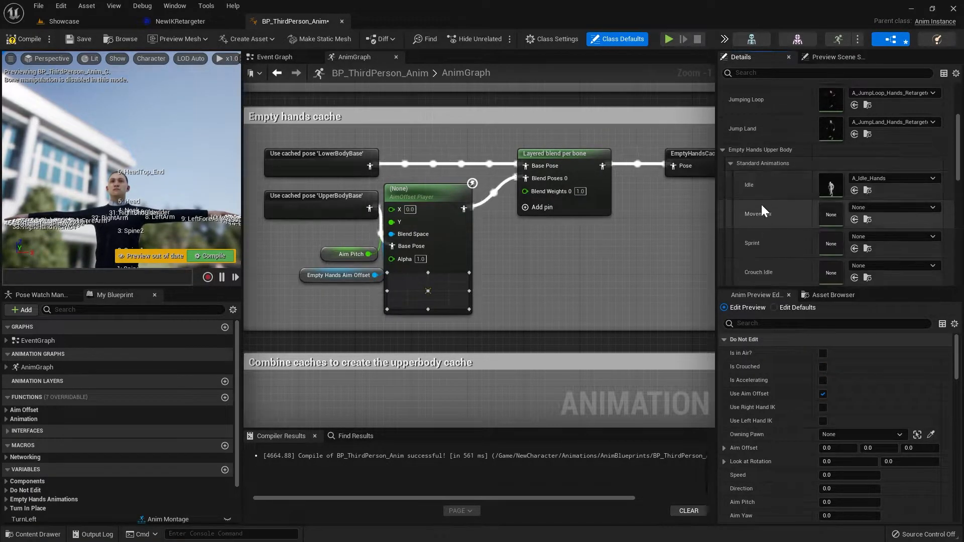
pyautogui.click(886, 178)
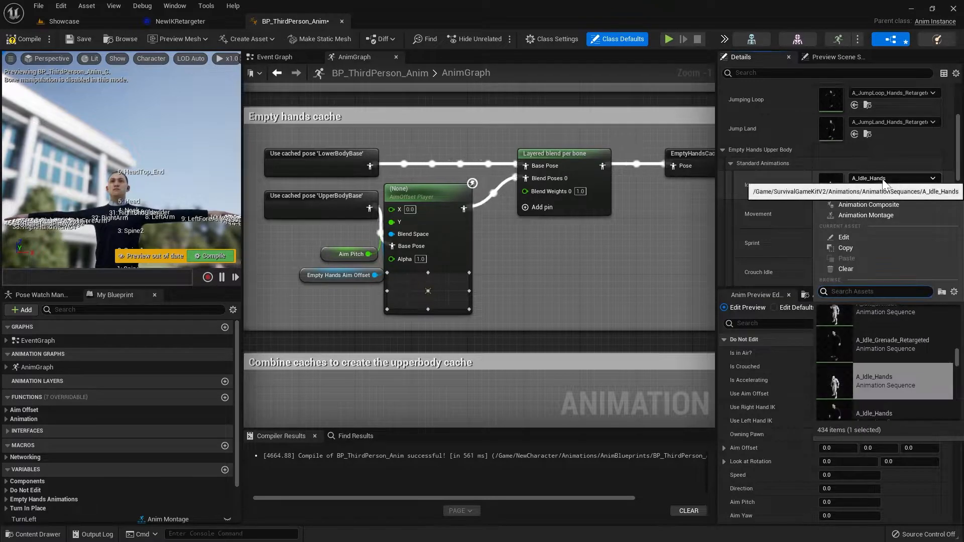
pyautogui.scroll(-1, 877, 375)
pyautogui.click(878, 399)
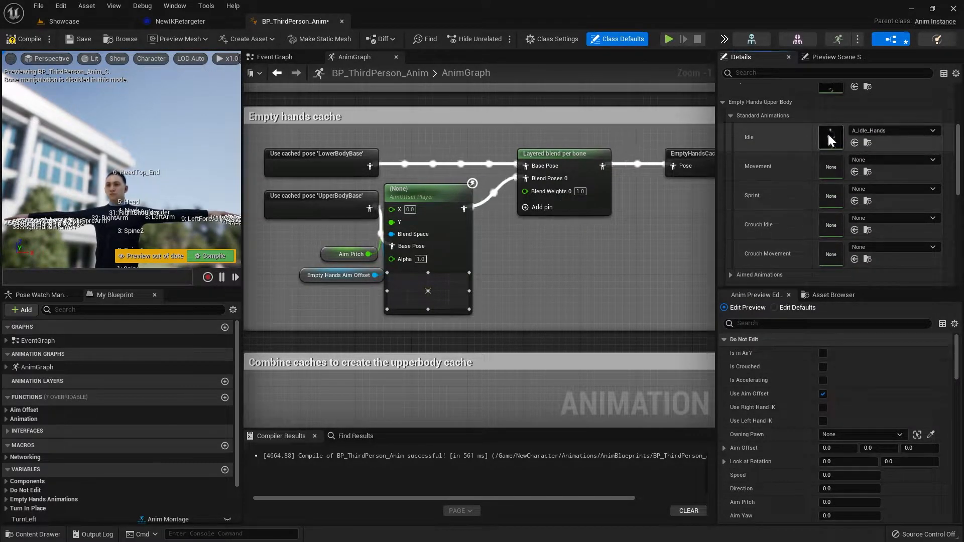
# Step: Copy the Standard Animations values of Empty Hands Upper Body and paste them into Aimed Animations and Combat Animations
pyautogui.click(731, 115)
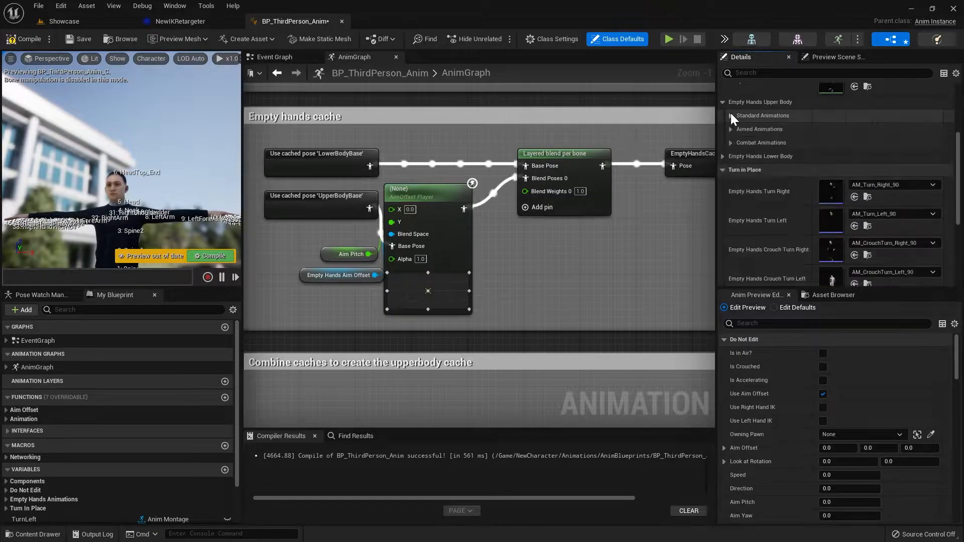
pyautogui.rightClick(754, 114)
pyautogui.click(780, 161)
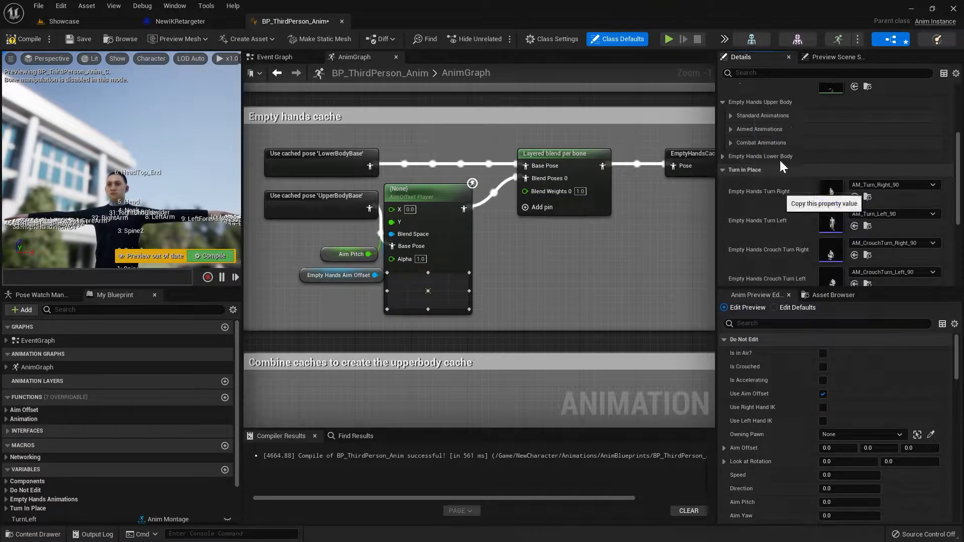
pyautogui.rightClick(756, 129)
pyautogui.click(790, 188)
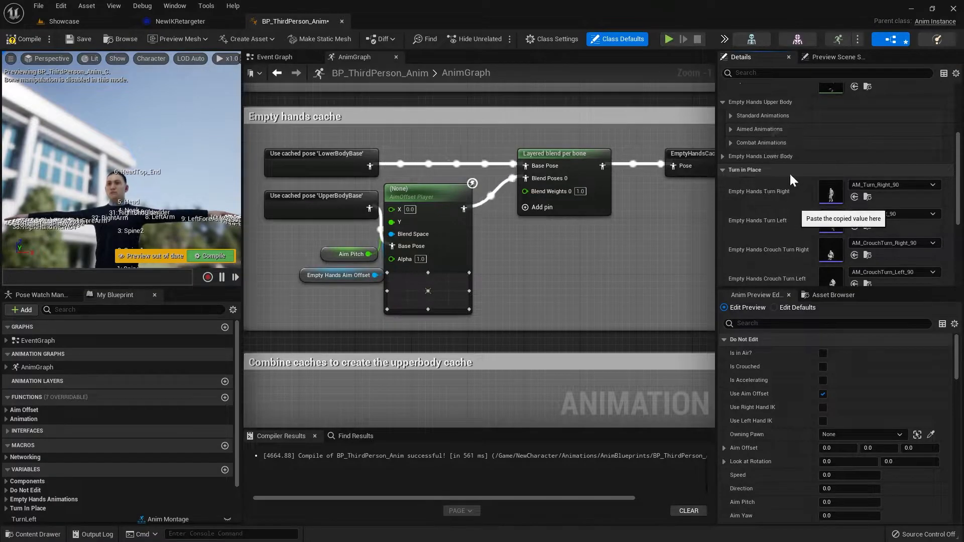
pyautogui.rightClick(763, 143)
pyautogui.click(798, 191)
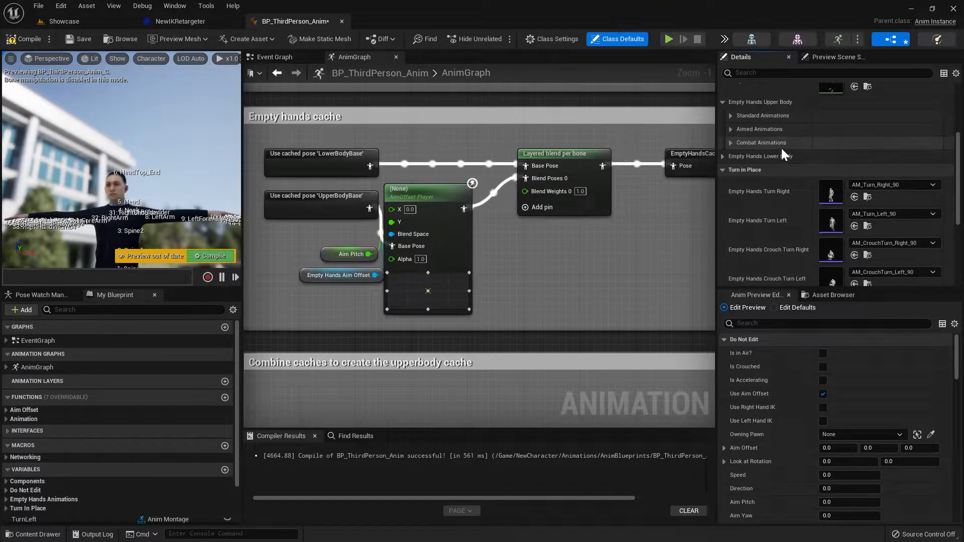
pyautogui.click(732, 115)
pyautogui.click(729, 118)
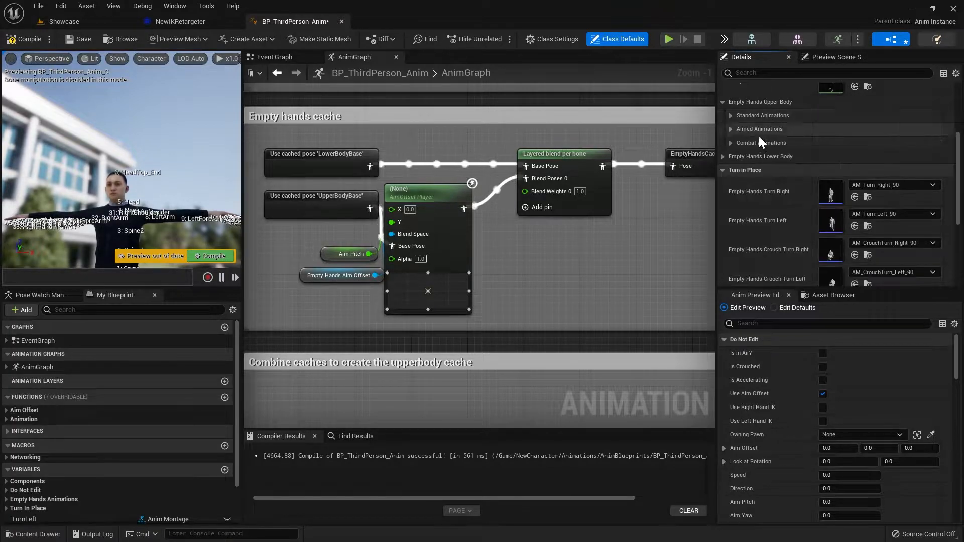
# Step: In Empty Hands Lower Body's Standard Animations, set Idle to A_Idle_Hands_Retargeted and Movement to the NewCharacter BS_Jog_Hands blend space
pyautogui.click(724, 157)
pyautogui.click(732, 170)
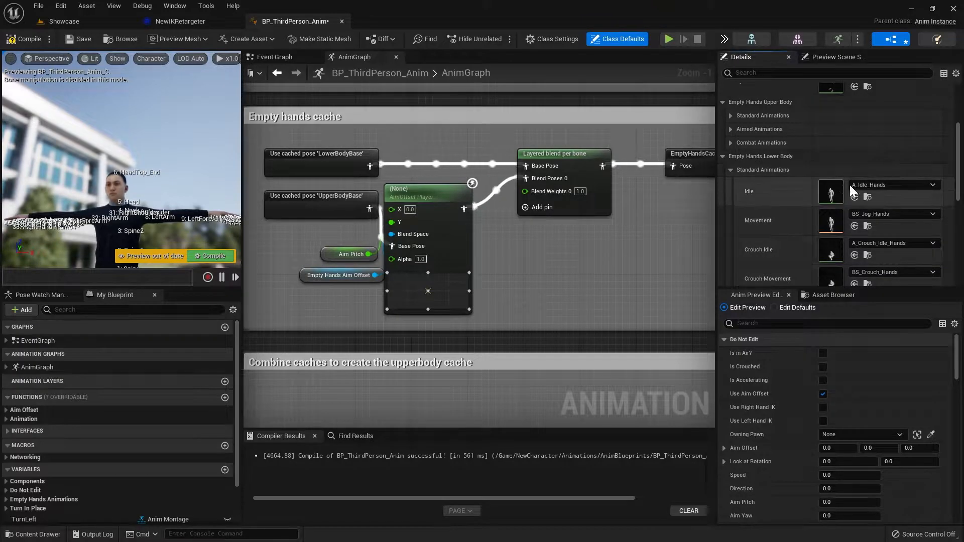
pyautogui.click(887, 185)
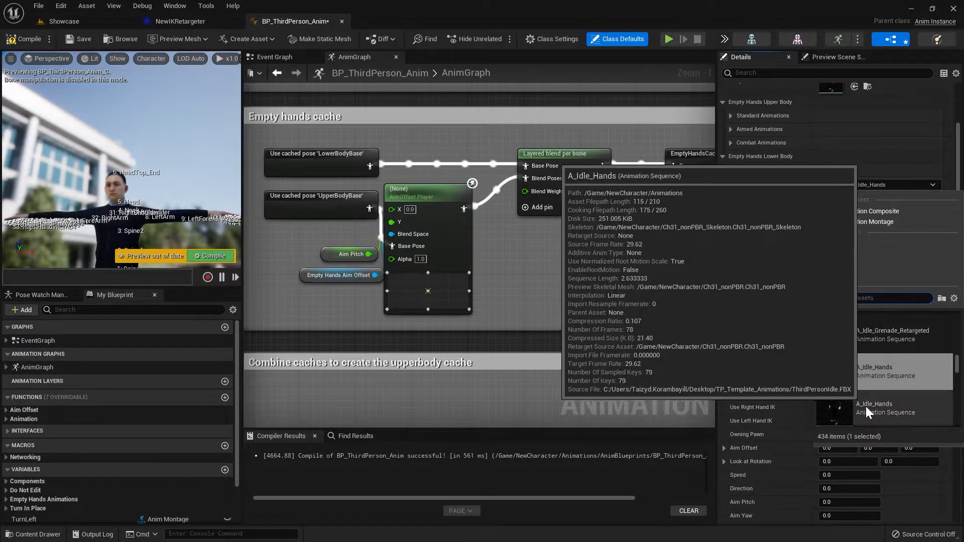
pyautogui.scroll(-5, 887, 402)
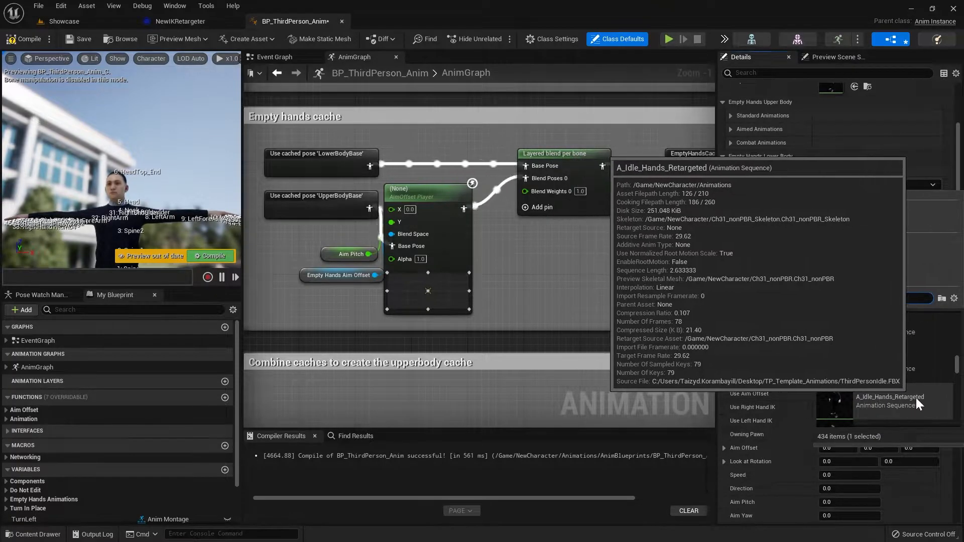
pyautogui.click(900, 399)
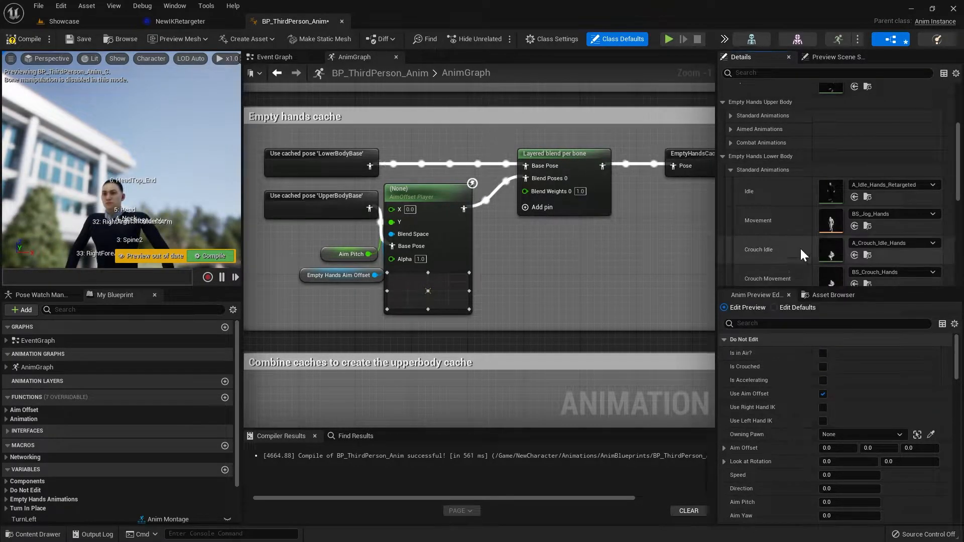
pyautogui.click(883, 215)
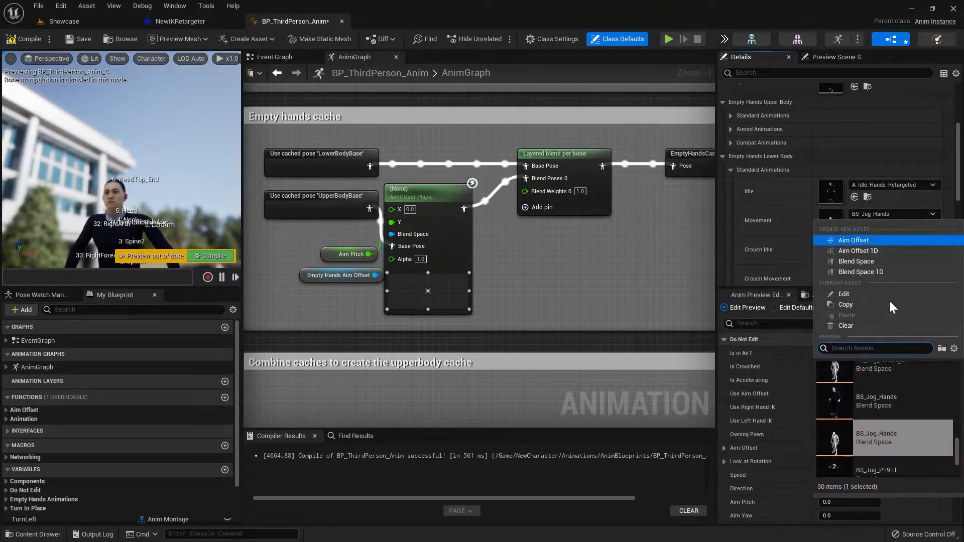
pyautogui.click(875, 402)
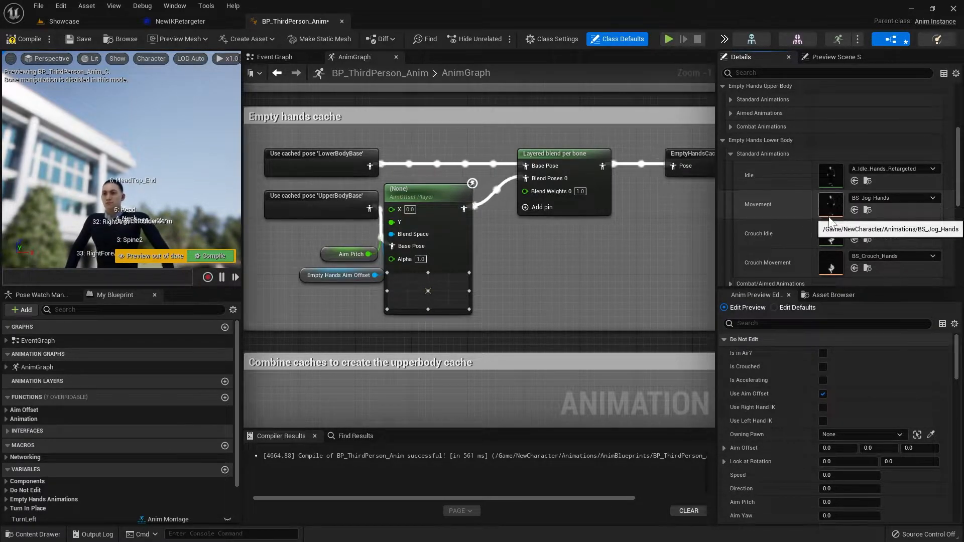
# Step: In Empty Hands Lower Body's Standard Animations, set Crouch Idle to A_Crouch_Idle_Hands_Retargeted and Crouch Movement to the NewCharacter BS_Crouch_Hands blend space
pyautogui.click(892, 227)
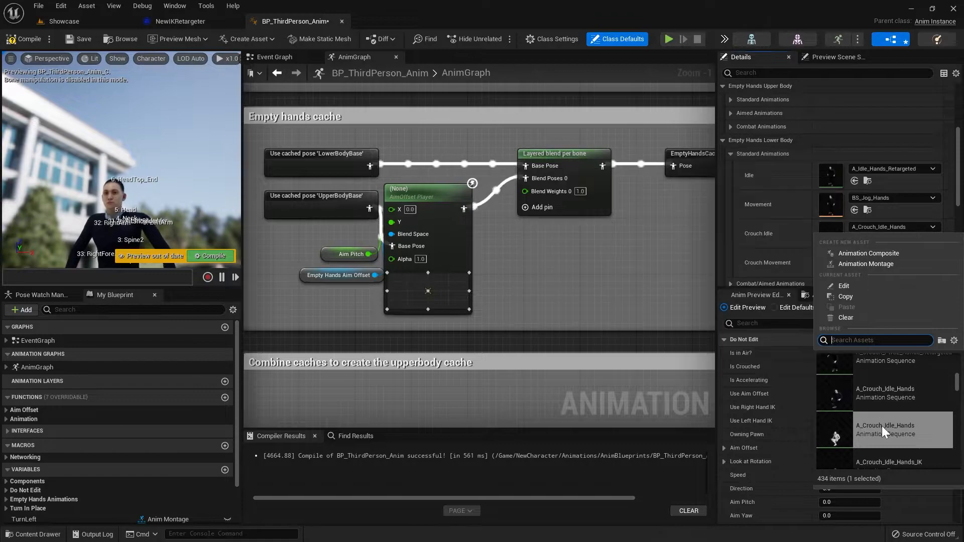
pyautogui.scroll(-3, 857, 408)
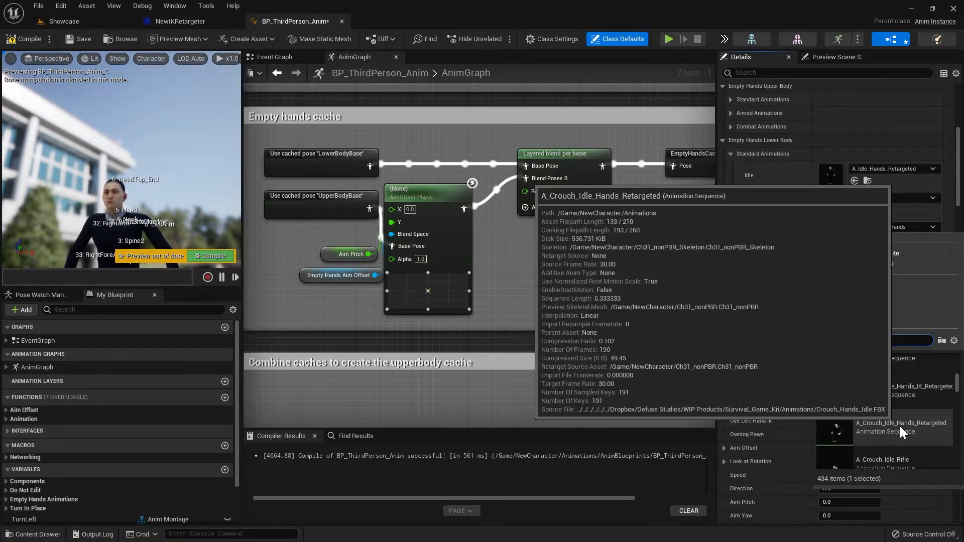
pyautogui.click(901, 427)
pyautogui.click(898, 257)
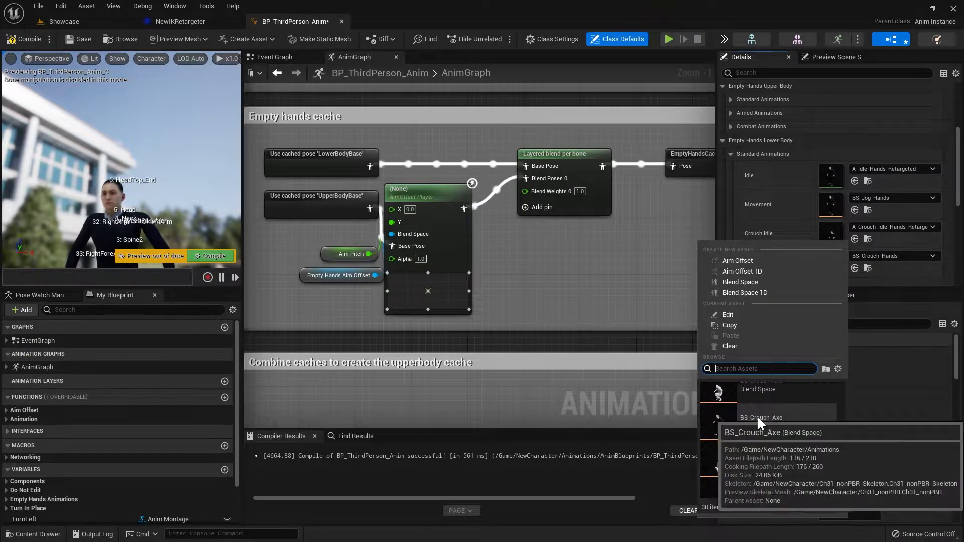
pyautogui.click(779, 451)
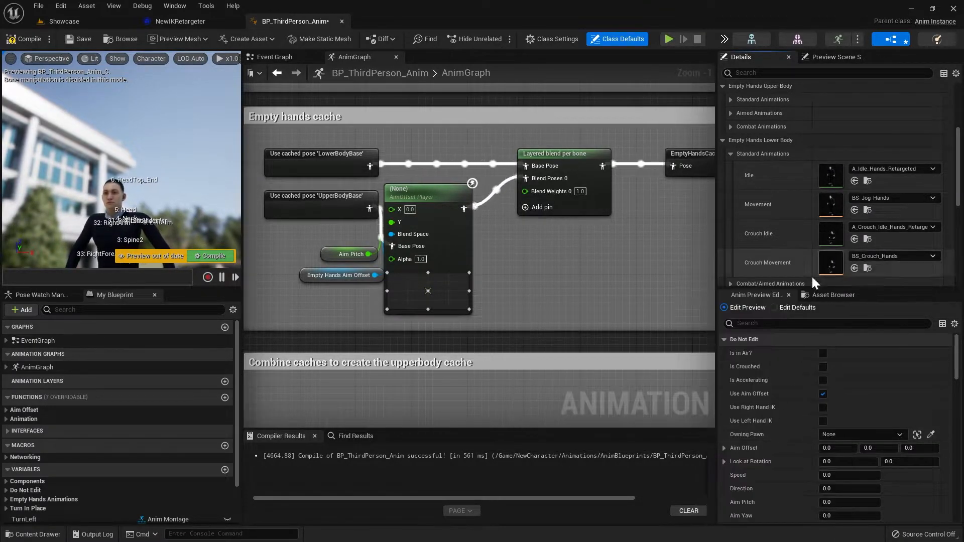
# Step: Copy the Standard Animations values of Empty Hands Lower Body and paste them into Combat/Aimed Animations
pyautogui.scroll(-2, 836, 267)
pyautogui.rightClick(764, 108)
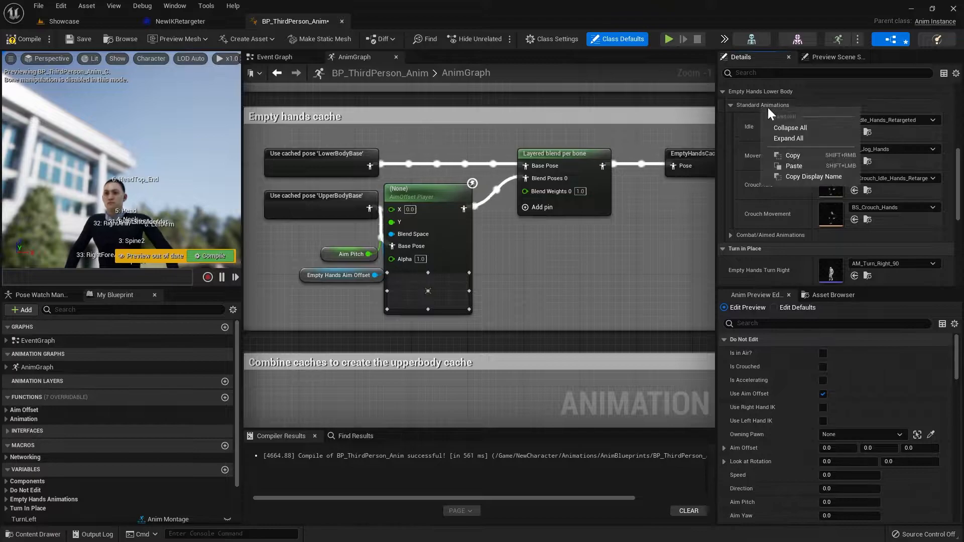
pyautogui.click(779, 154)
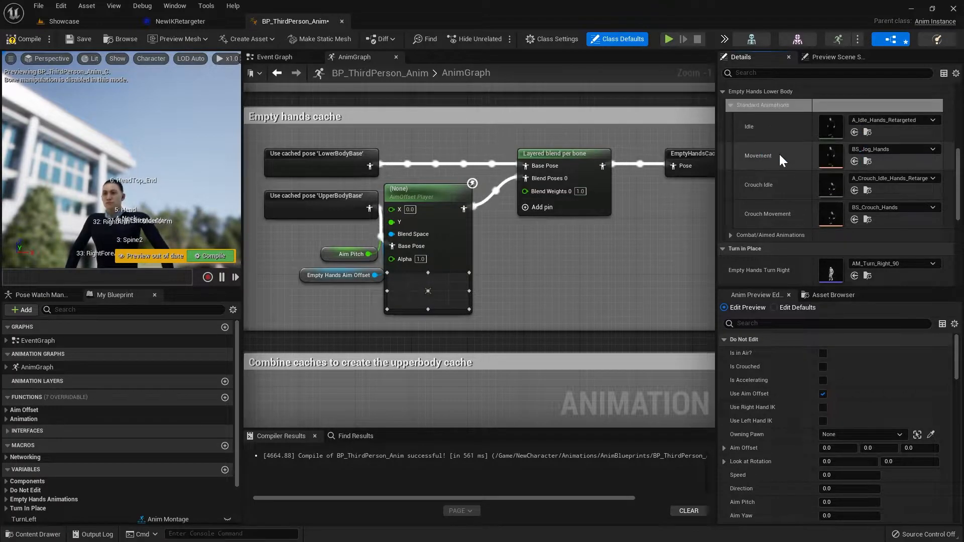
pyautogui.rightClick(747, 234)
pyautogui.click(773, 291)
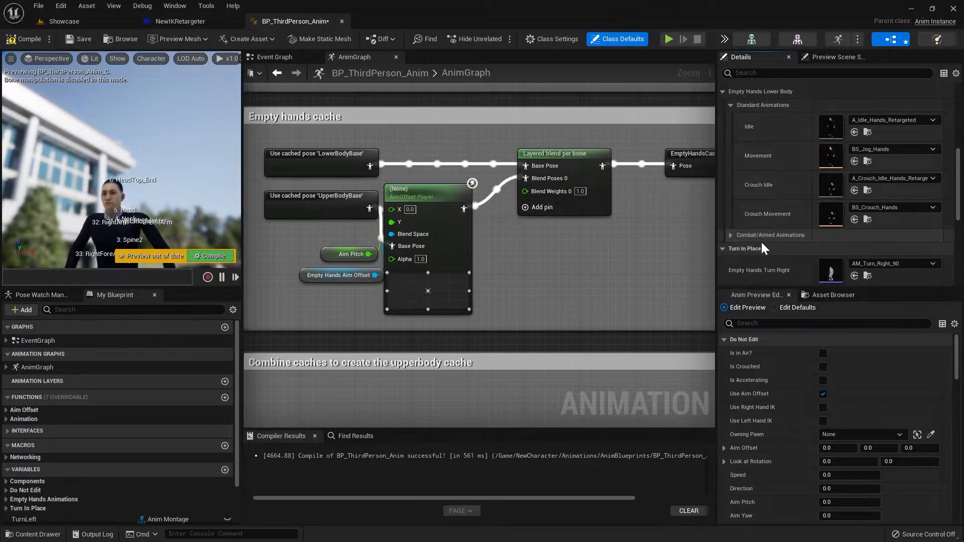
# Step: Set Empty Hands Turn Right to AM_Turn_Right_90_Retargeted and Empty Hands Turn Left to AM_Turn_Left_90_Retargeted
pyautogui.scroll(-4, 768, 234)
pyautogui.scroll(-1, 813, 186)
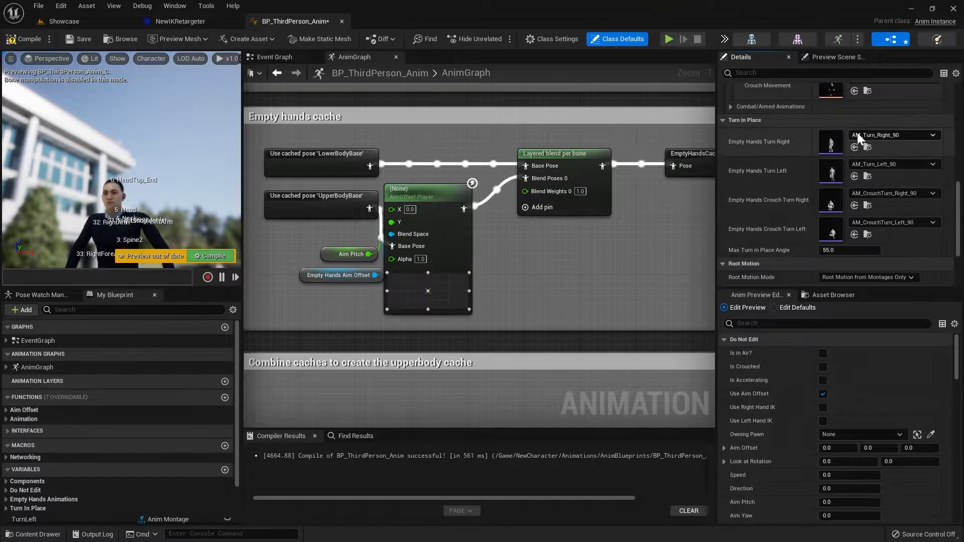
pyautogui.click(885, 136)
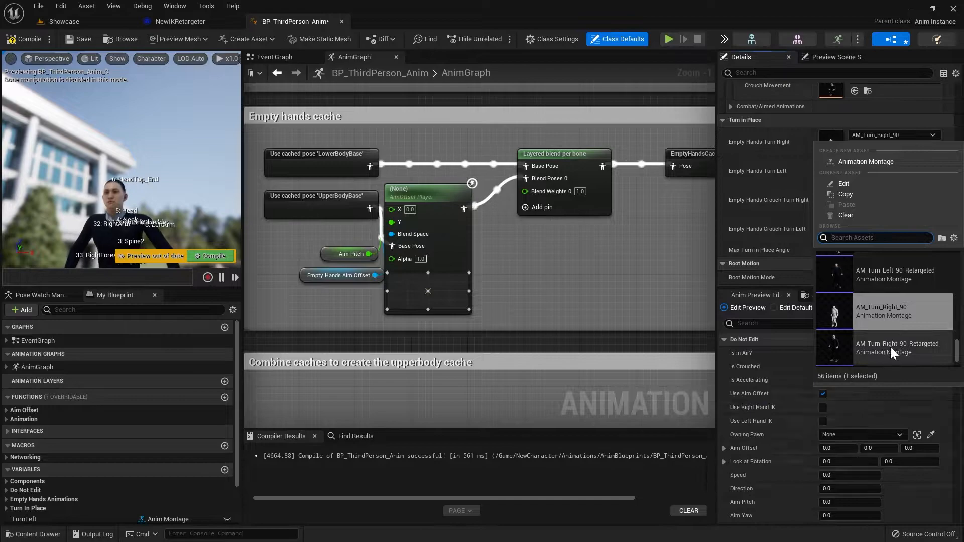
pyautogui.click(923, 345)
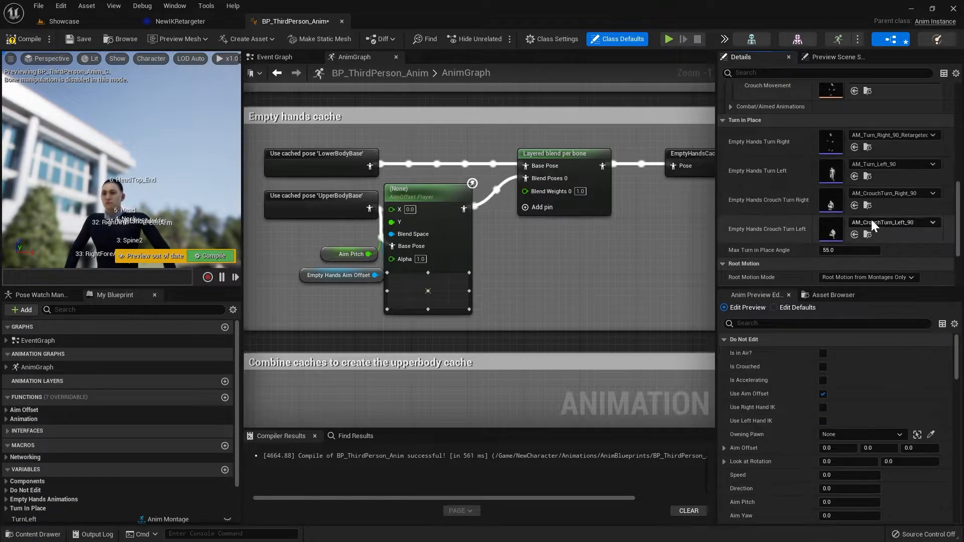
pyautogui.click(889, 165)
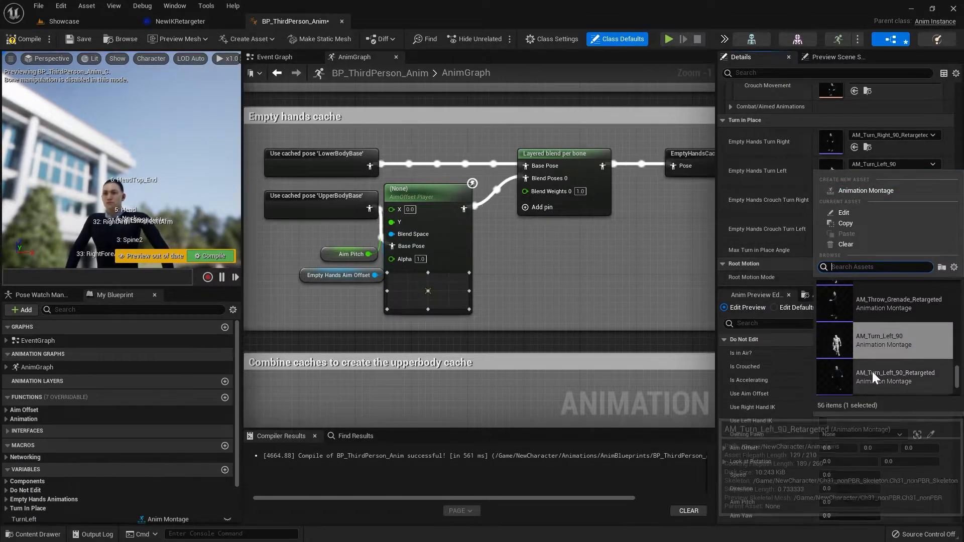
pyautogui.click(909, 374)
# Step: Set Empty Hands Crouch Turn Right and Left to AM_CrouchTurn_Right_90_Retargeted and AM_CrouchTurn_Left_90_Retargeted, and save the animation blueprint
pyautogui.click(879, 194)
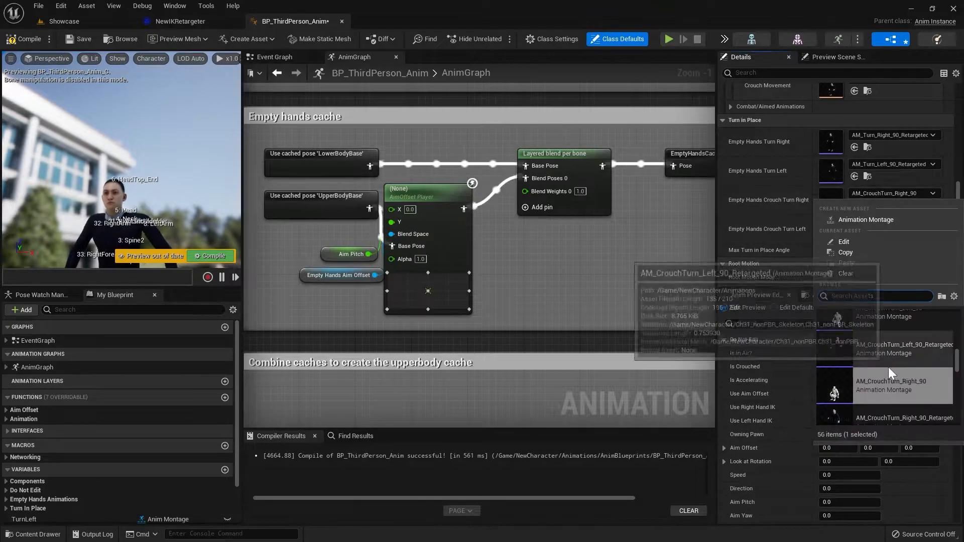
pyautogui.scroll(-1, 885, 384)
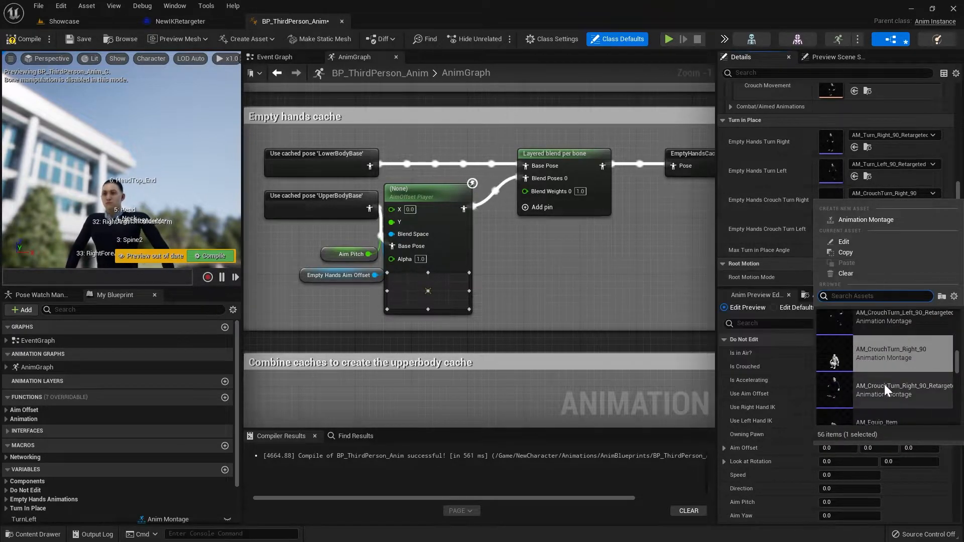
pyautogui.click(932, 387)
pyautogui.click(877, 228)
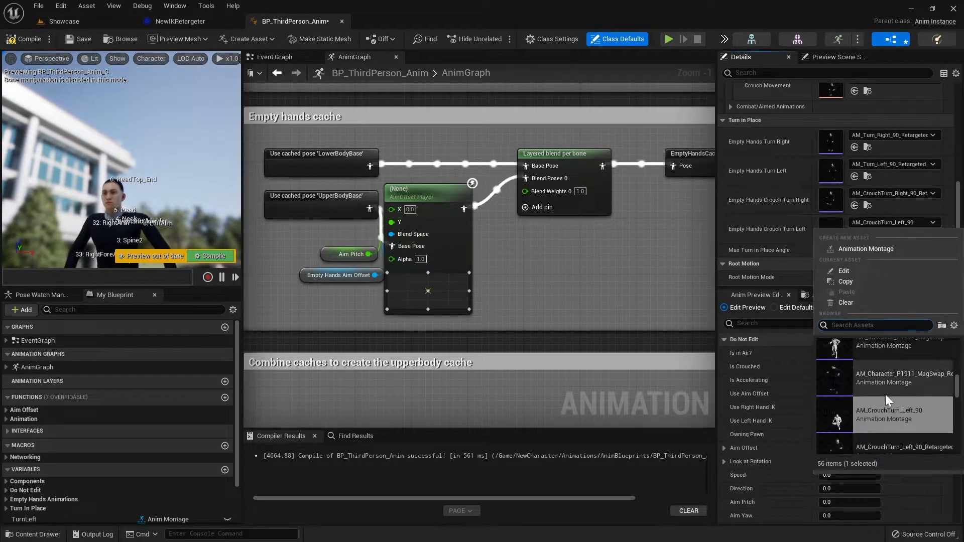
pyautogui.click(917, 429)
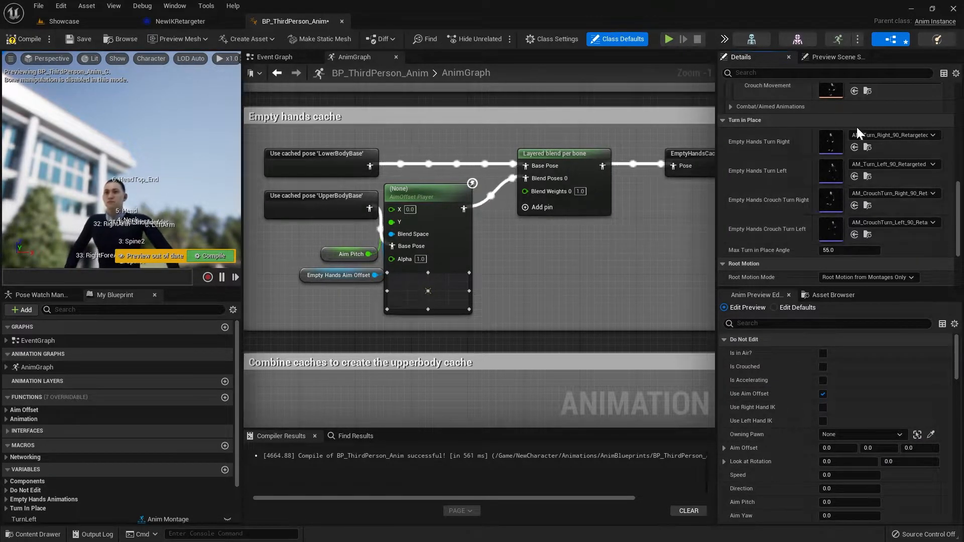
pyautogui.click(83, 38)
# Step: End the play test in the Showcase level and open BP_SGKMasterCharacter from SurvivalGameKitV2/Blueprints/Characters
pyautogui.click(80, 21)
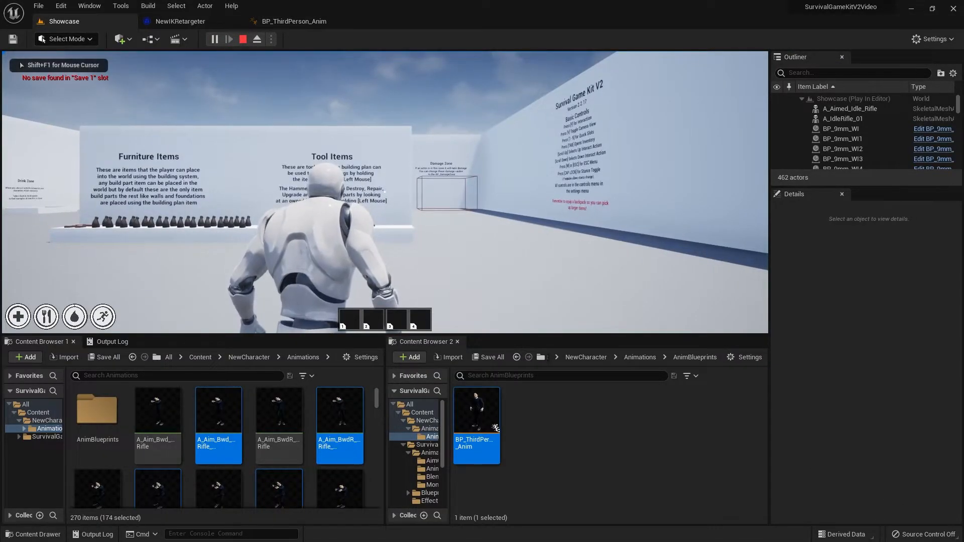
pyautogui.press('Escape')
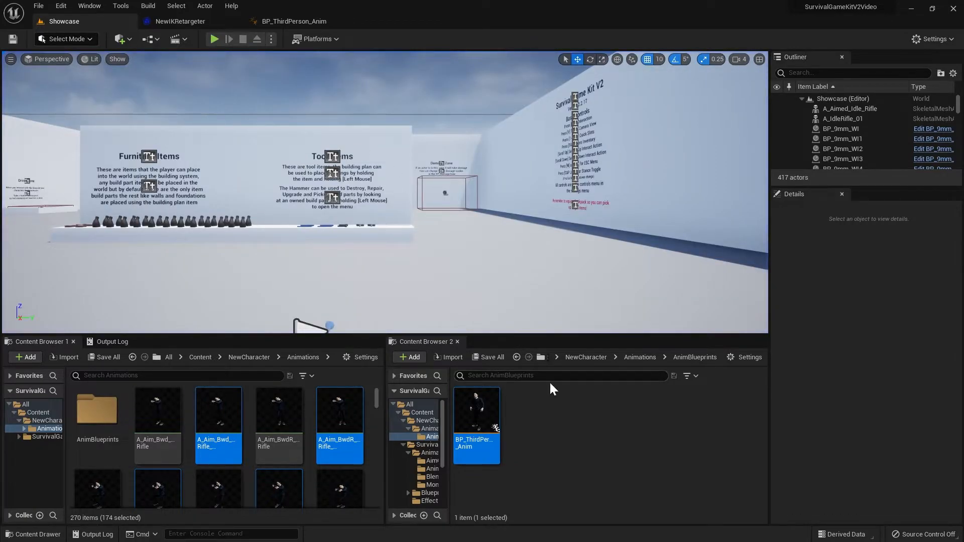
pyautogui.click(196, 358)
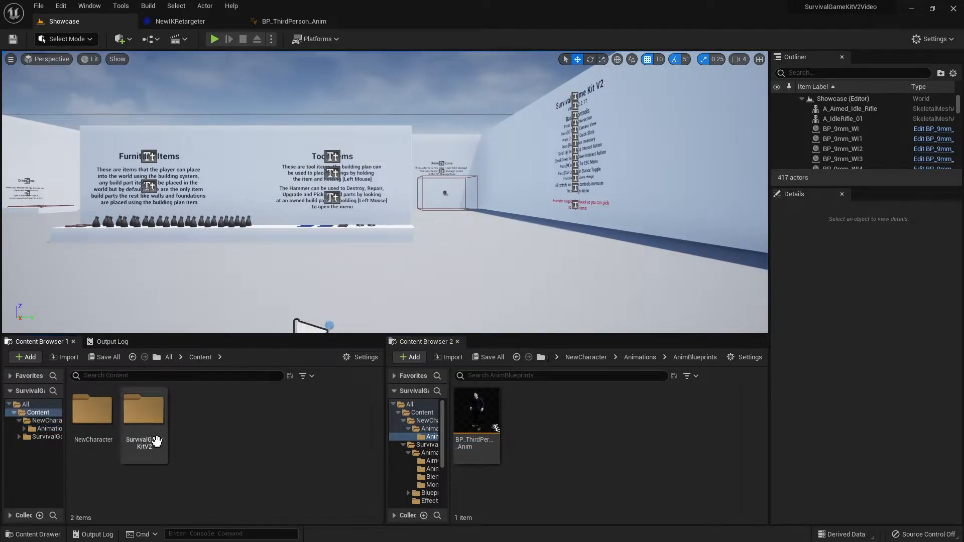
pyautogui.doubleClick(155, 432)
pyautogui.doubleClick(147, 422)
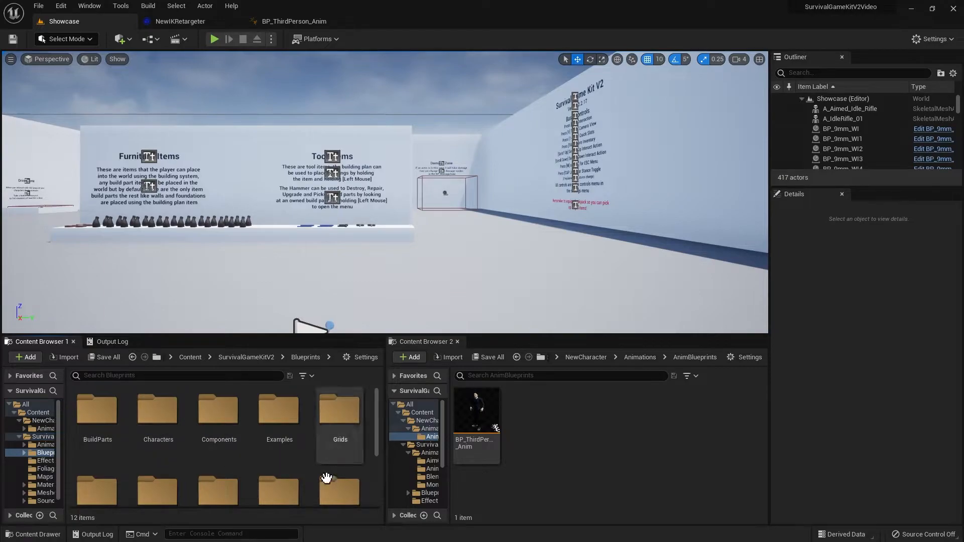
pyautogui.doubleClick(152, 414)
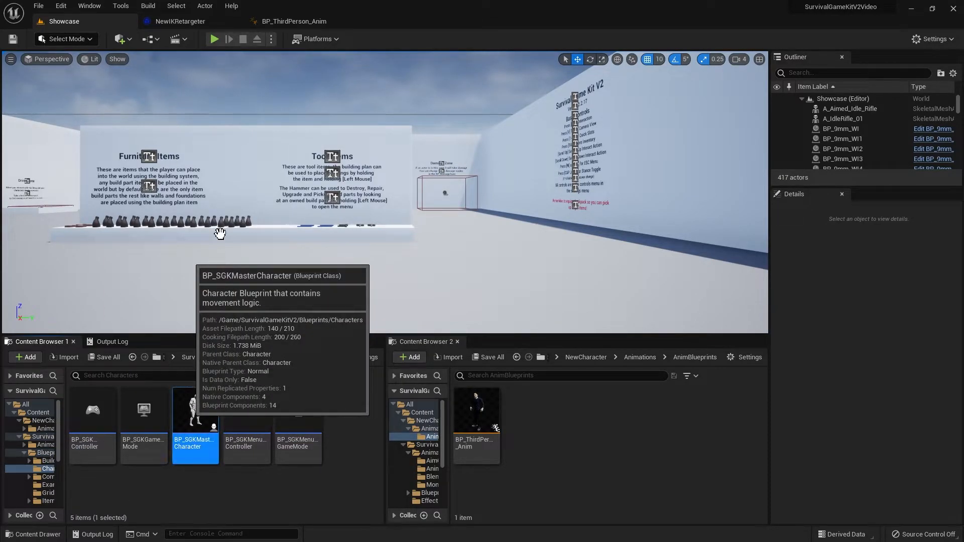
pyautogui.doubleClick(189, 411)
# Step: Set the skeletal mesh of the character blueprint's Mesh (CharacterMesh0) component to Ch31_nonPBR
pyautogui.click(173, 57)
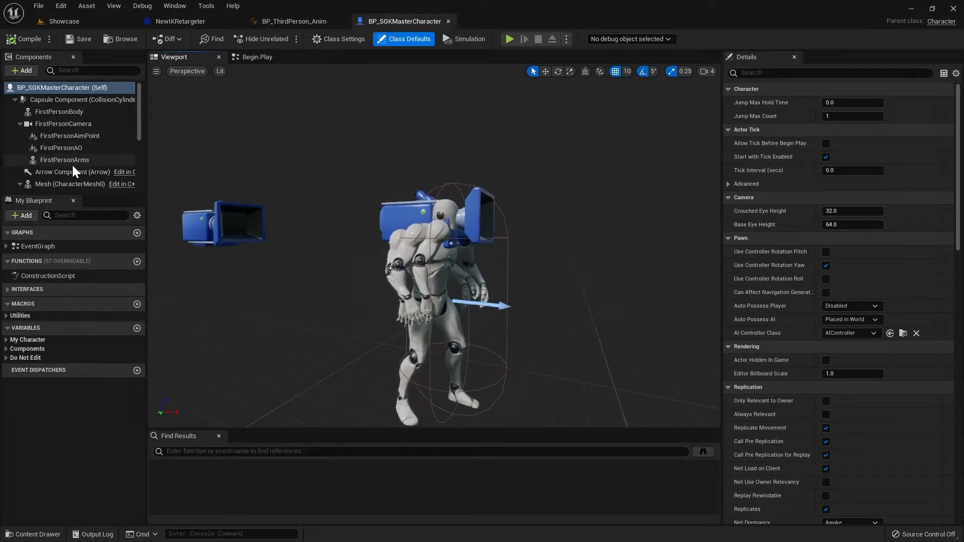
pyautogui.scroll(-1, 72, 165)
pyautogui.click(38, 170)
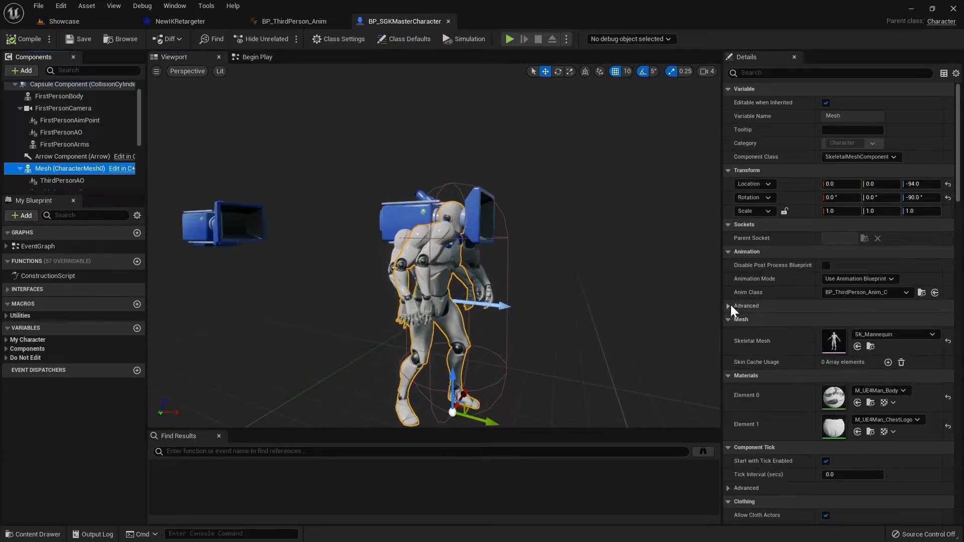
pyautogui.click(892, 334)
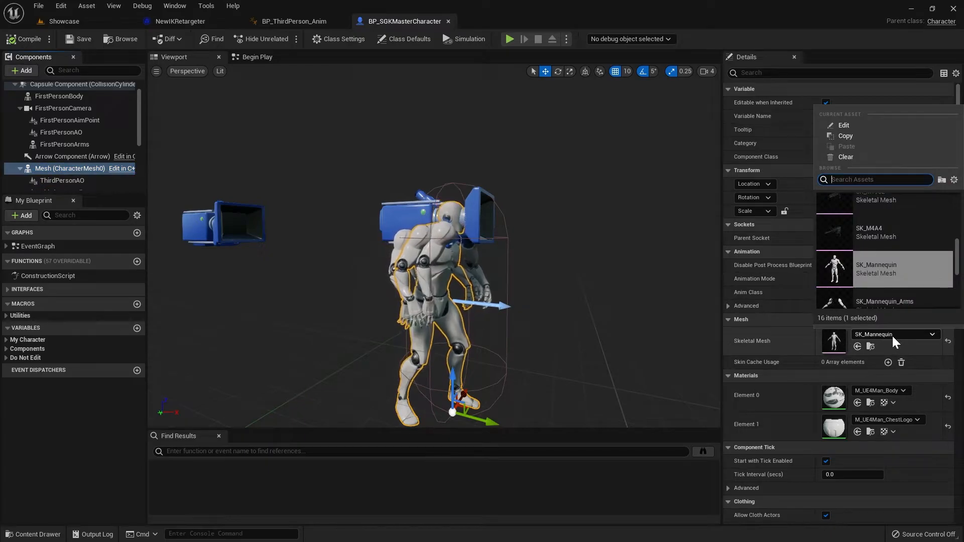
pyautogui.write('ch')
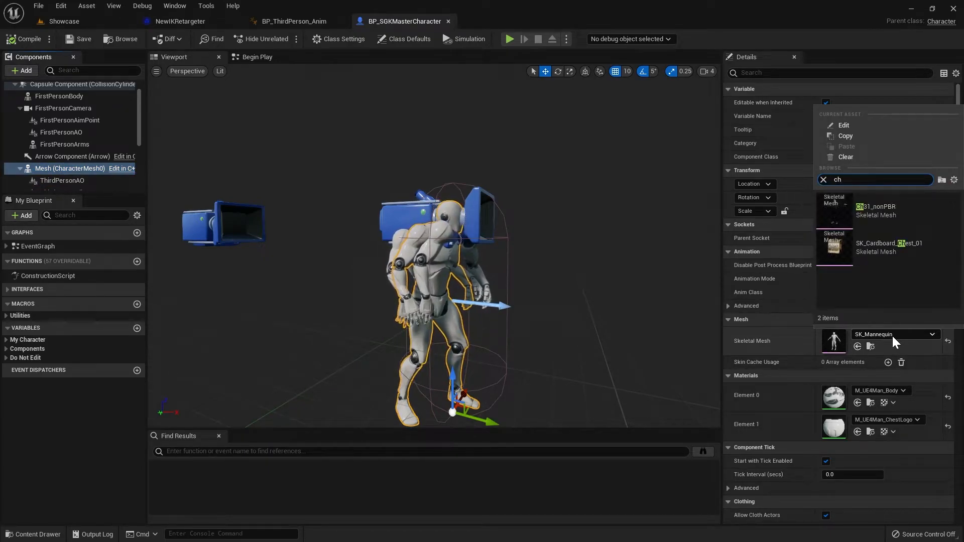
pyautogui.click(871, 208)
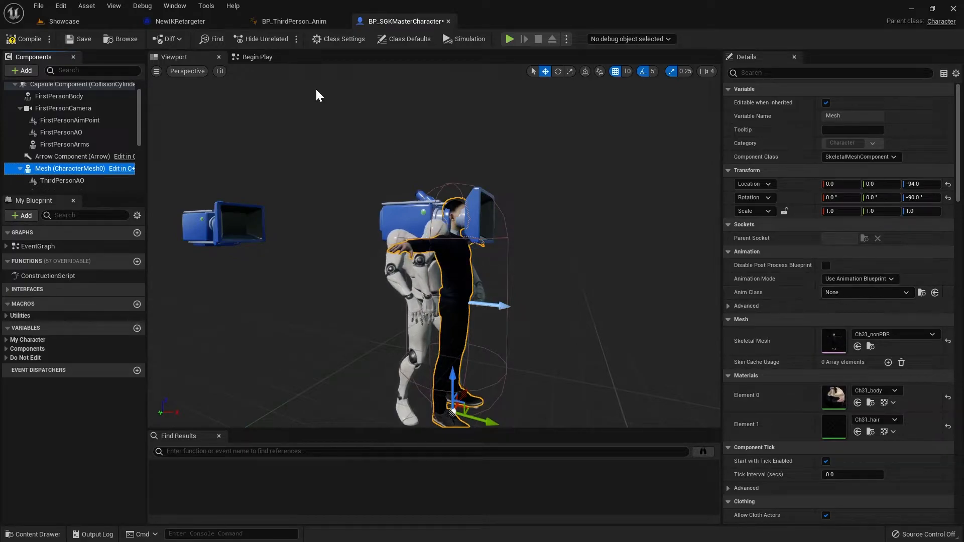
# Step: Rename the BP_ThirdPerson_Anim asset in the NewCharacter AnimBlueprints folder as BP_ThirdPerson_AnimRetarget
pyautogui.click(280, 21)
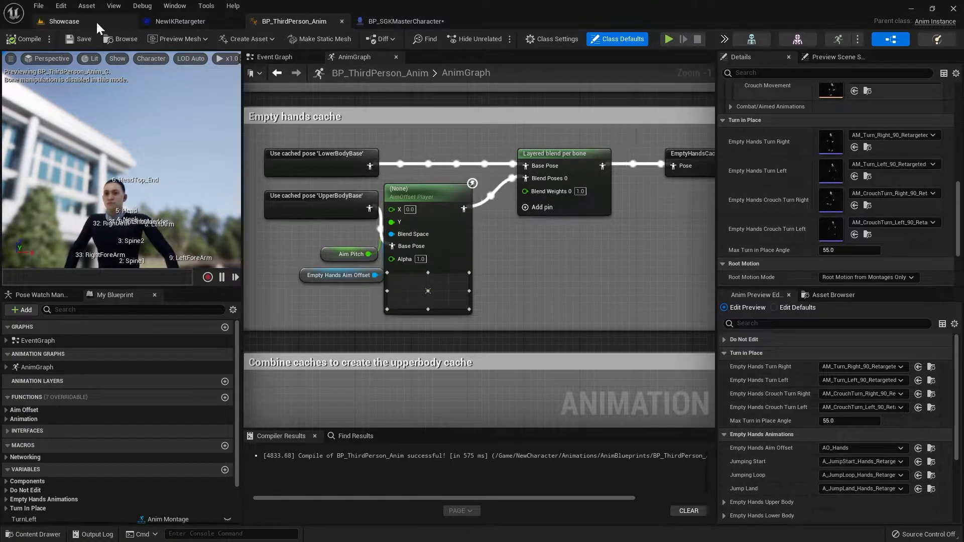
pyautogui.click(82, 22)
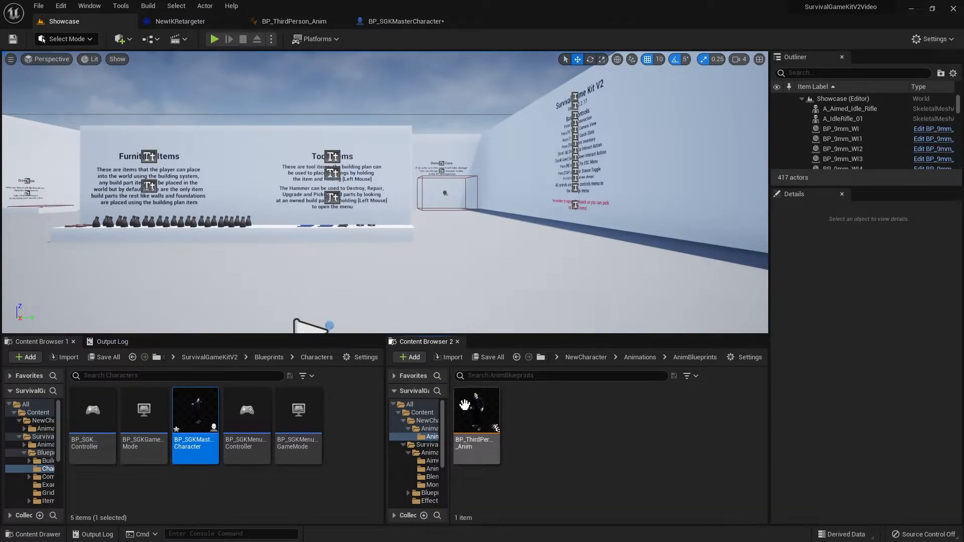
pyautogui.rightClick(486, 442)
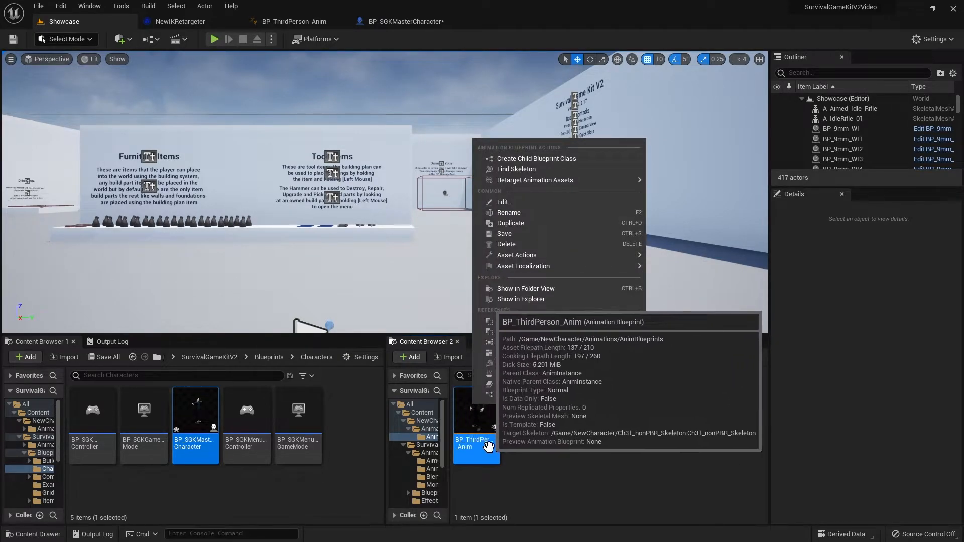
pyautogui.click(523, 213)
pyautogui.press('End')
pyautogui.write('Retarget')
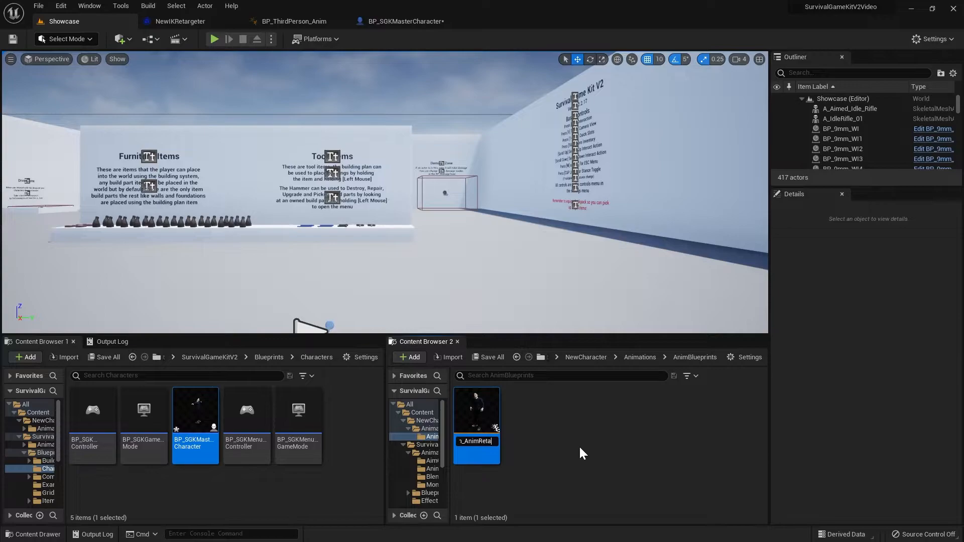
pyautogui.press('Return')
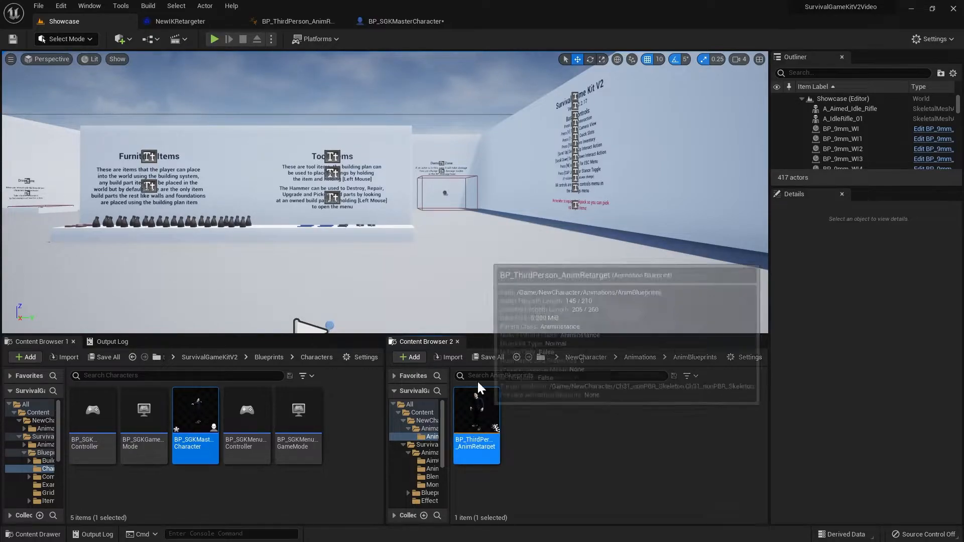
# Step: Set the Mesh component's Anim Class in BP_SGKMasterCharacter to BP_ThirdPerson_AnimRetarget, compile and save the blueprint, and return to the Showcase level
pyautogui.click(400, 20)
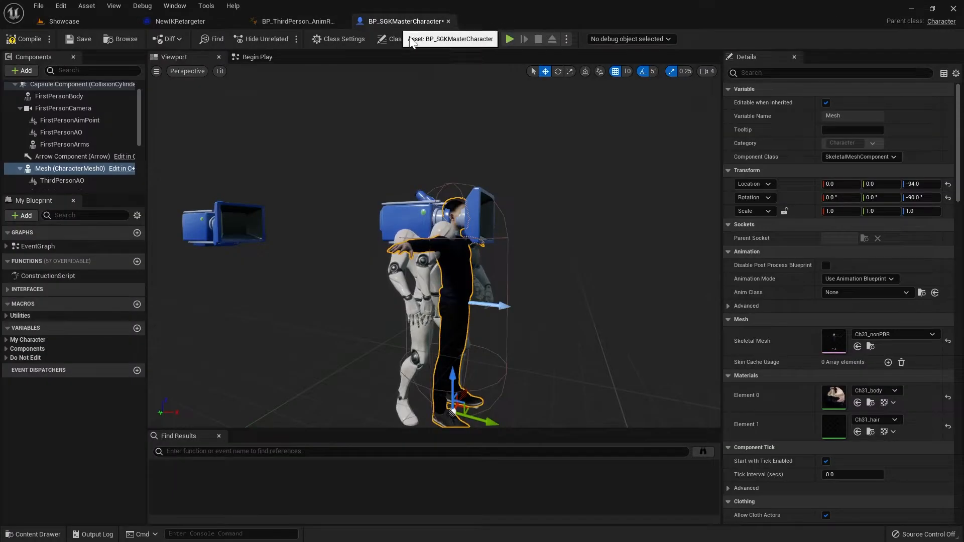
pyautogui.click(862, 292)
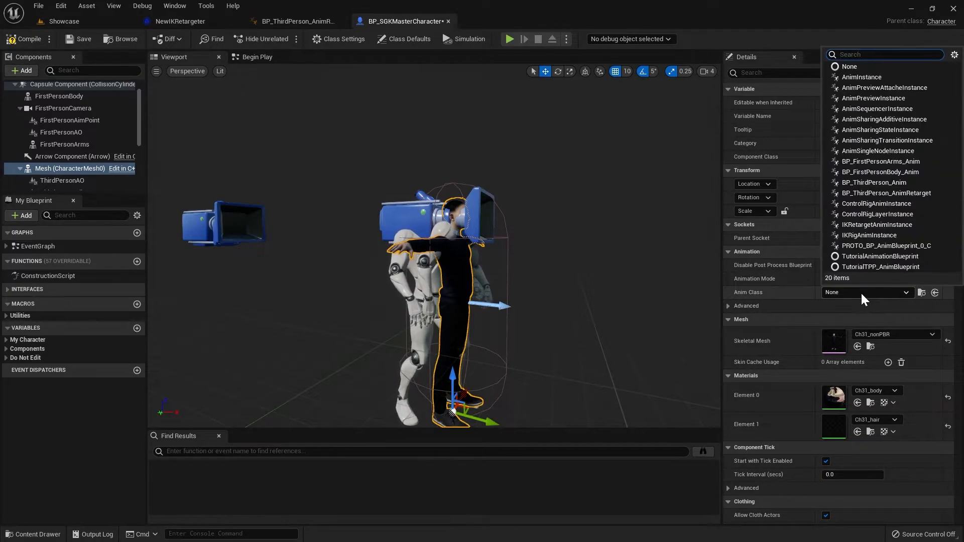
pyautogui.write('retarget')
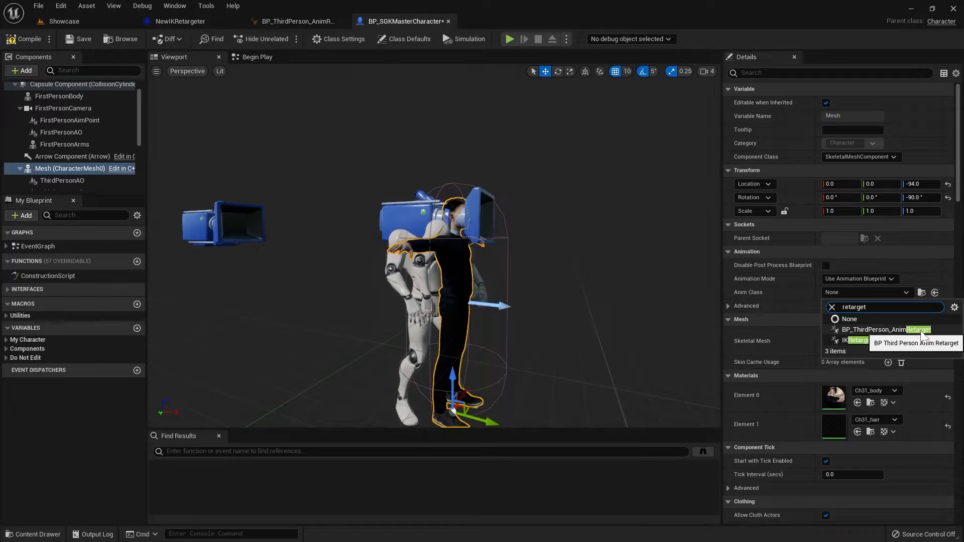
pyautogui.click(899, 330)
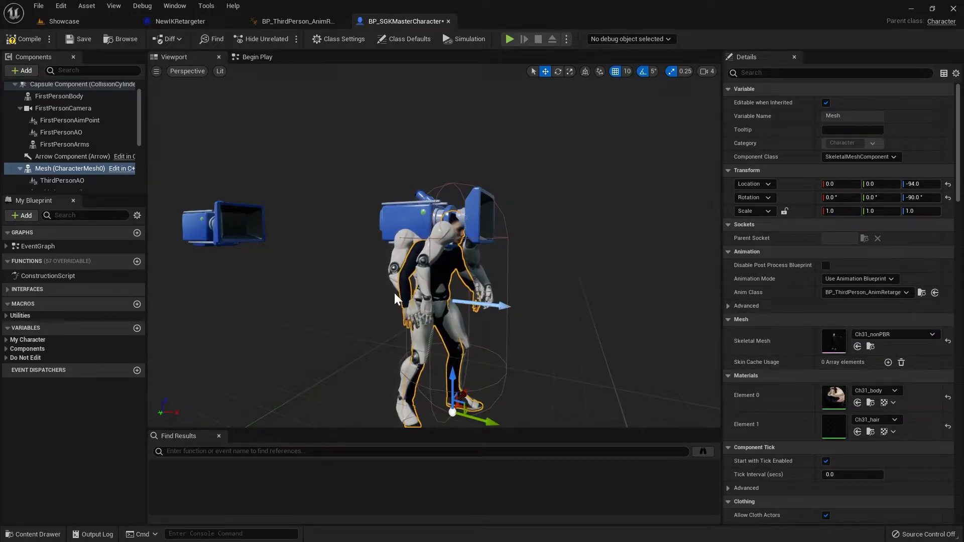
pyautogui.click(43, 39)
pyautogui.click(79, 39)
pyautogui.click(79, 21)
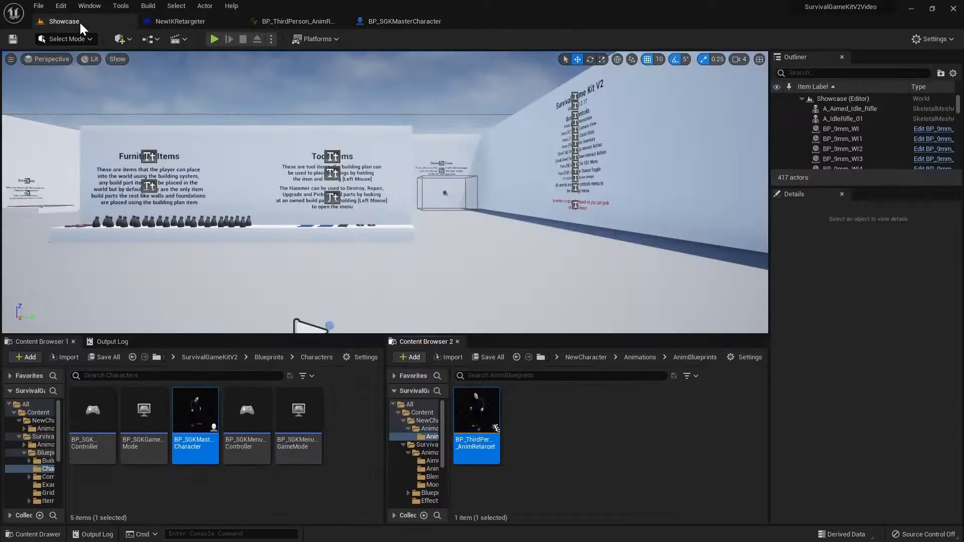
# Step: Play-test the Showcase level, running the character around to check its body orientation, and end the session
pyautogui.click(215, 39)
pyautogui.press('w')
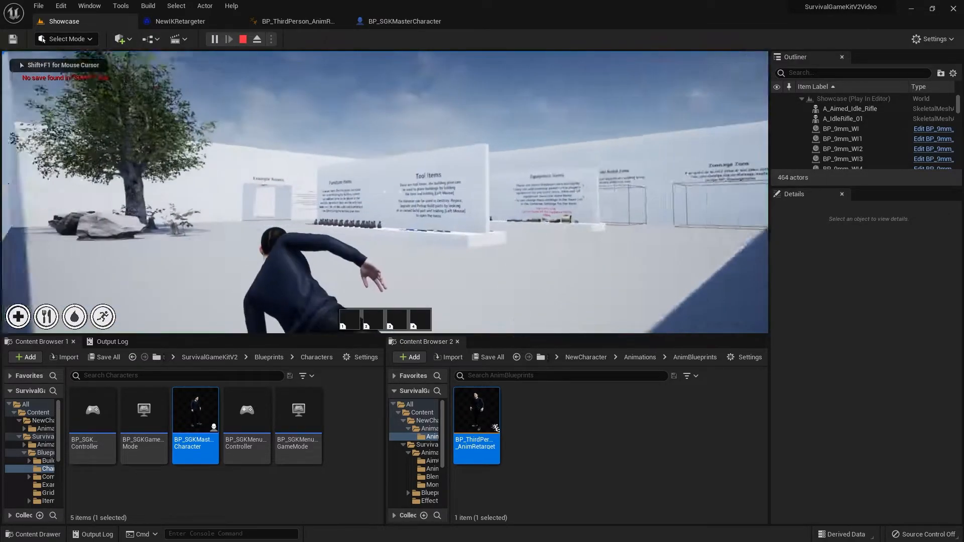
pyautogui.press('w')
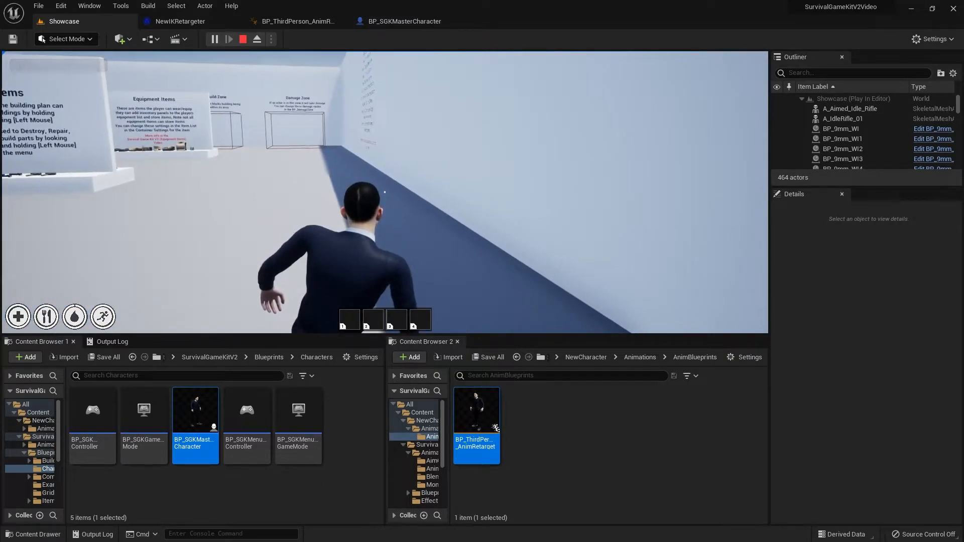
pyautogui.press('w')
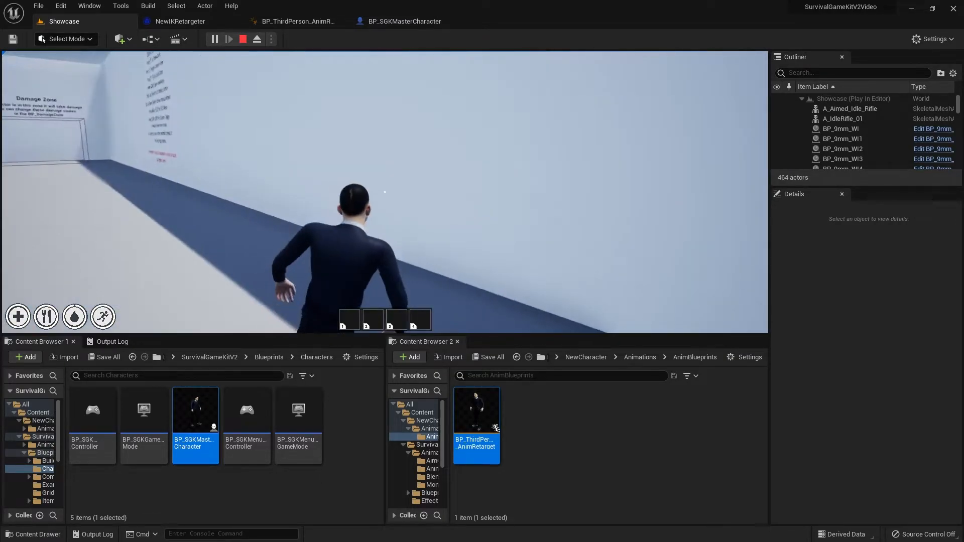
pyautogui.press('w')
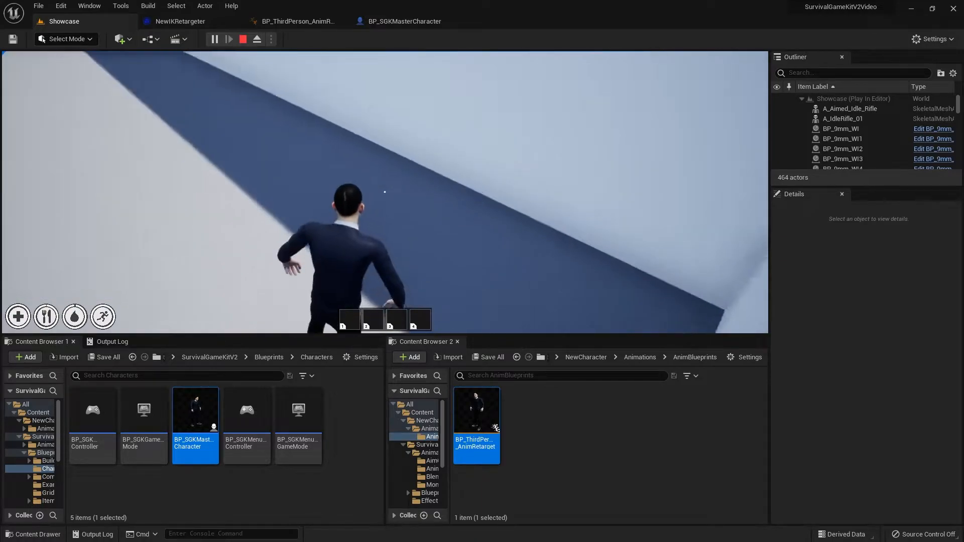
pyautogui.press('w')
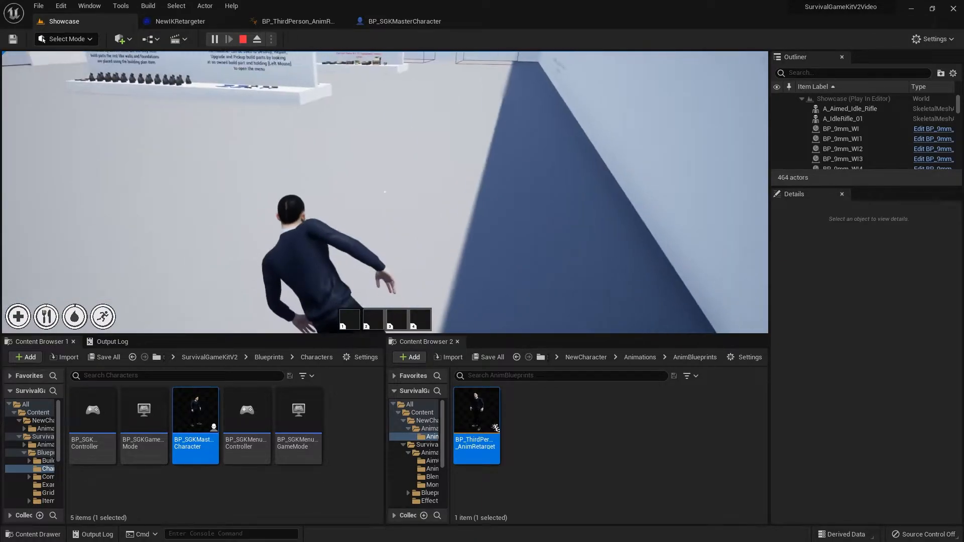
pyautogui.press('w')
pyautogui.press('w')
pyautogui.press('Escape')
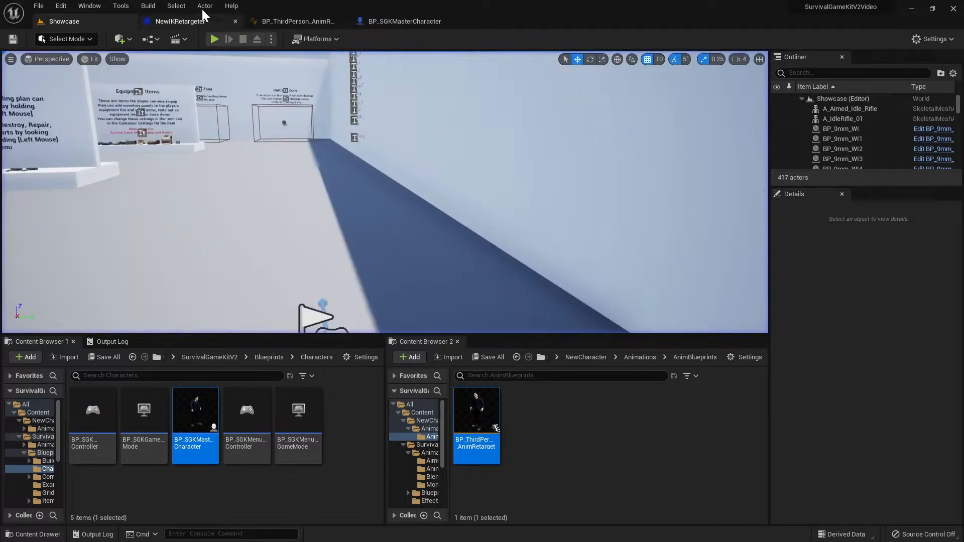
# Step: In BP_ThirdPerson_AnimRetarget's AnimGraph, expose the Pitch pin on the lower-body Rotate Root Bone node and connect Root Yaw Offset to it instead of Yaw
pyautogui.click(294, 26)
pyautogui.scroll(-2, 393, 138)
pyautogui.moveTo(396, 139); pyautogui.dragTo(361, 267, button='right')
pyautogui.moveTo(373, 205); pyautogui.dragTo(363, 290, button='right')
pyautogui.scroll(-1, 374, 306)
pyautogui.moveTo(417, 149); pyautogui.dragTo(344, 261, button='right')
pyautogui.moveTo(472, 167); pyautogui.dragTo(499, 299, button='right')
pyautogui.moveTo(534, 196); pyautogui.dragTo(525, 312, button='right')
pyautogui.moveTo(476, 167); pyautogui.dragTo(482, 296, button='right')
pyautogui.scroll(2, 571, 282)
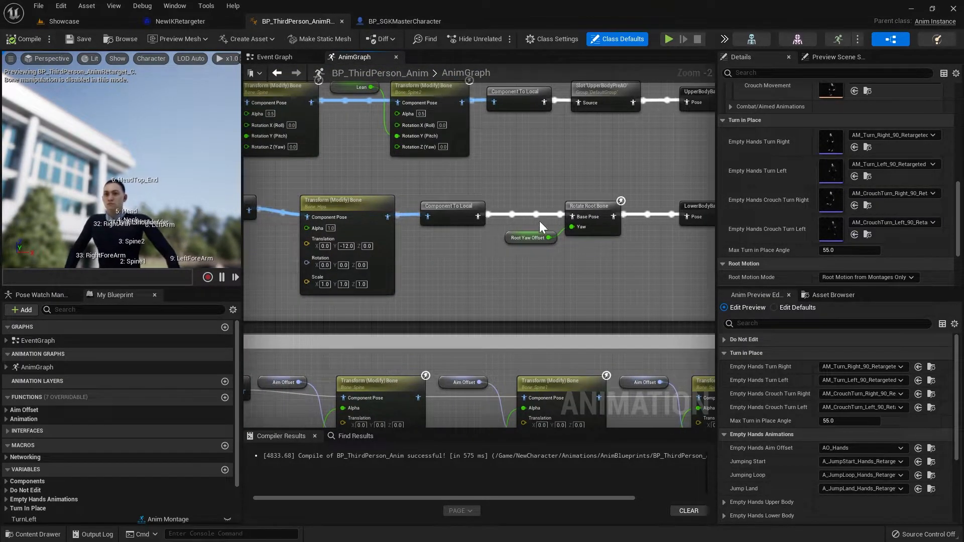
pyautogui.scroll(-1, 536, 223)
pyautogui.moveTo(542, 280); pyautogui.dragTo(611, 224, button='right')
pyautogui.scroll(-1, 611, 223)
pyautogui.moveTo(394, 374); pyautogui.dragTo(397, 319, button='right')
pyautogui.scroll(1, 558, 191)
pyautogui.moveTo(557, 191); pyautogui.dragTo(546, 208, button='right')
pyautogui.scroll(1, 547, 208)
pyautogui.click(588, 164)
pyautogui.click(924, 104)
pyautogui.press('Escape')
pyautogui.moveTo(543, 199); pyautogui.dragTo(565, 189)
pyautogui.click(537, 238)
# Step: Expose Pitch on the Rotate Root Bone node in the hand-IK section and rewire Root Yaw Offset from Yaw to Pitch
pyautogui.moveTo(352, 406); pyautogui.dragTo(428, 250, button='right')
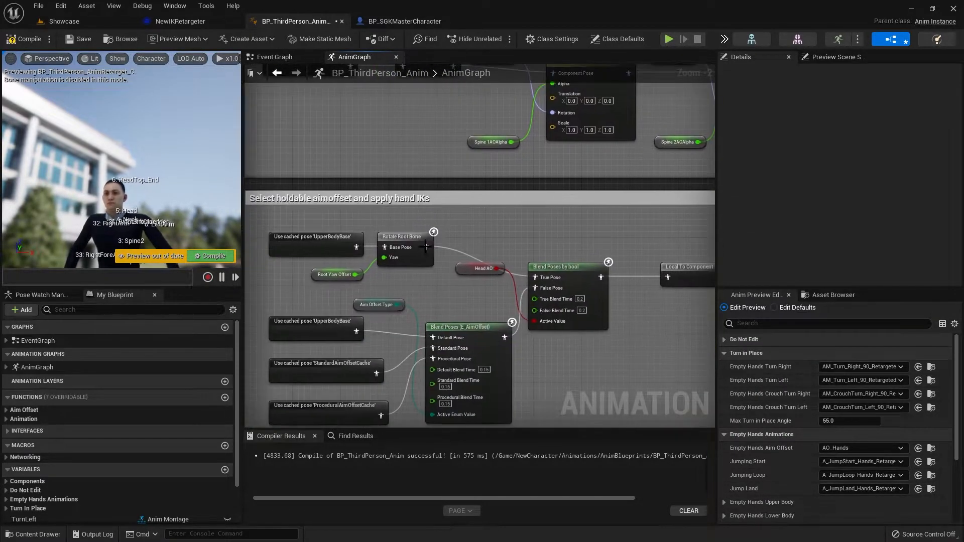
pyautogui.click(429, 250)
pyautogui.click(923, 103)
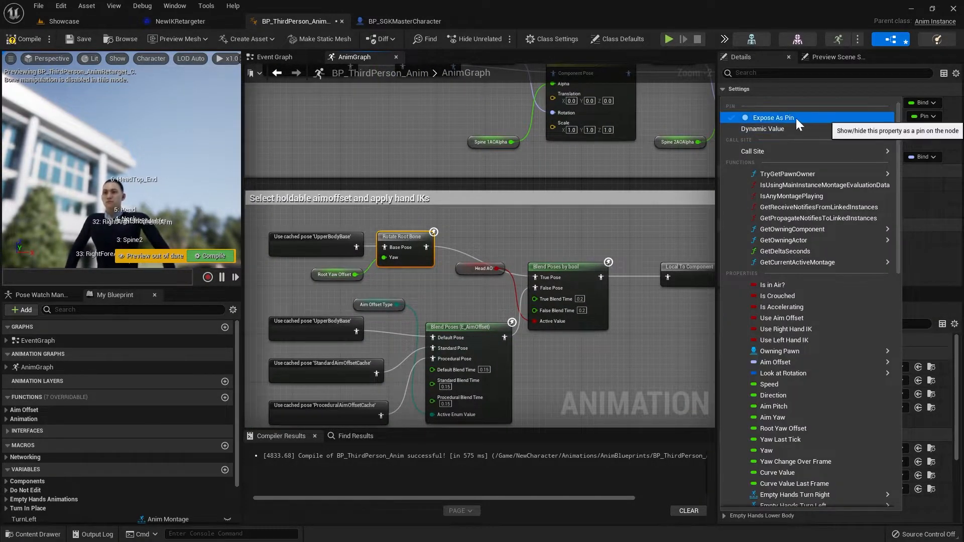
pyautogui.click(800, 124)
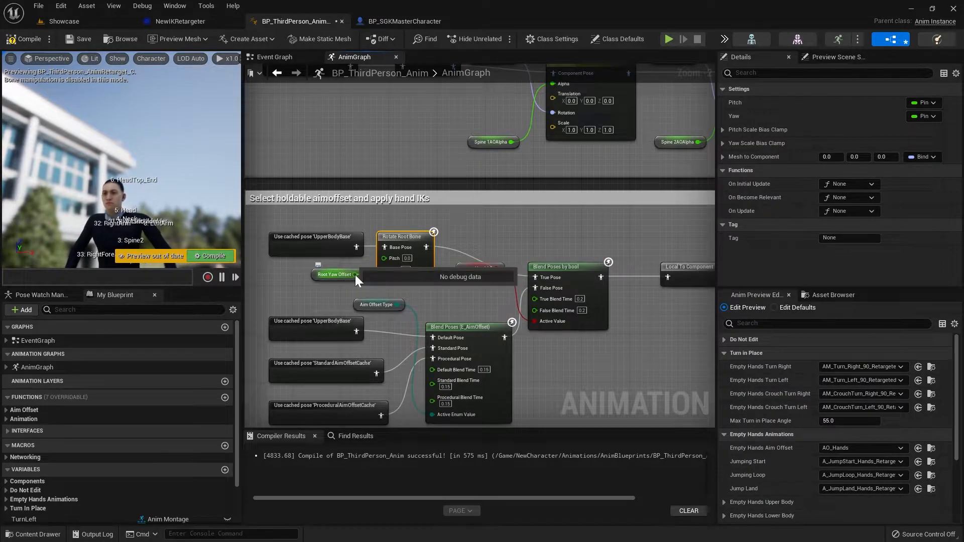
pyautogui.moveTo(384, 258); pyautogui.dragTo(384, 257)
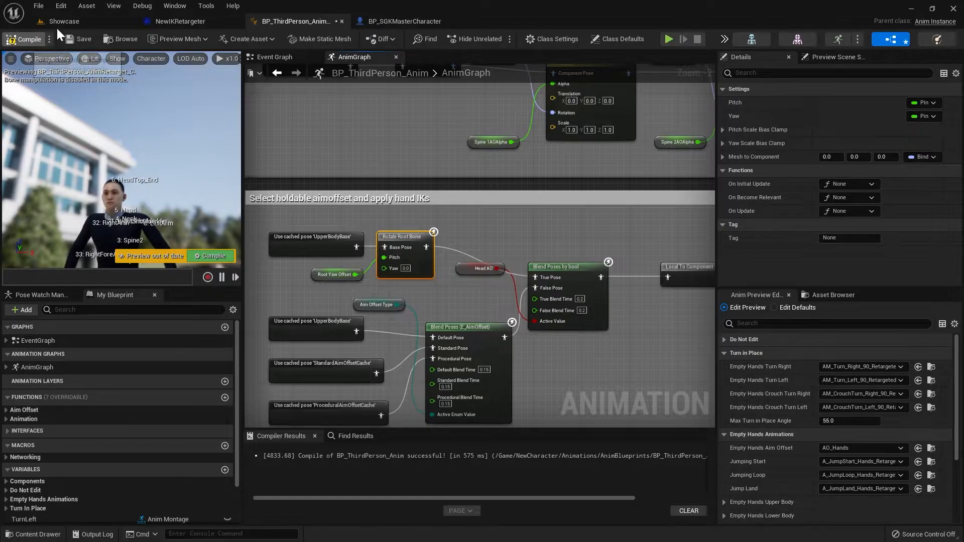
# Step: Play-test the Showcase level with the rewired root rotation, turning and moving the character, and end the session
pyautogui.click(70, 22)
pyautogui.click(214, 39)
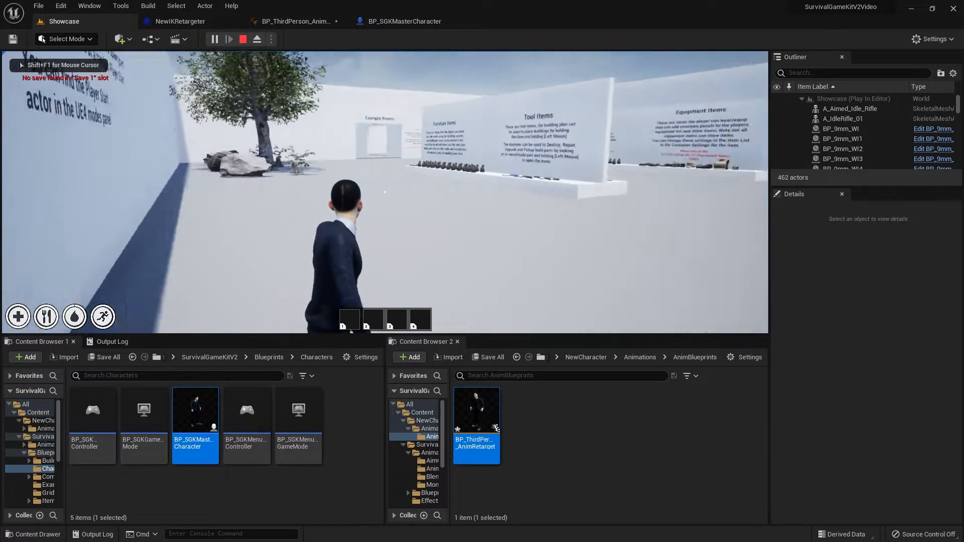
pyautogui.press('w')
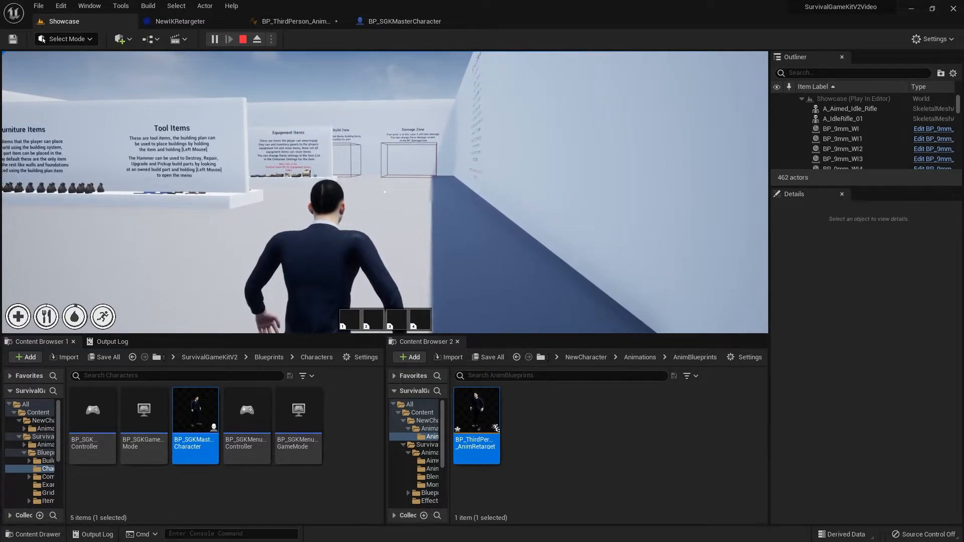
pyautogui.press('Escape')
# Step: Open the default value of the MaxTurnInPlaceAngle variable in BP_ThirdPerson_AnimRetarget and save the blueprint
pyautogui.click(301, 22)
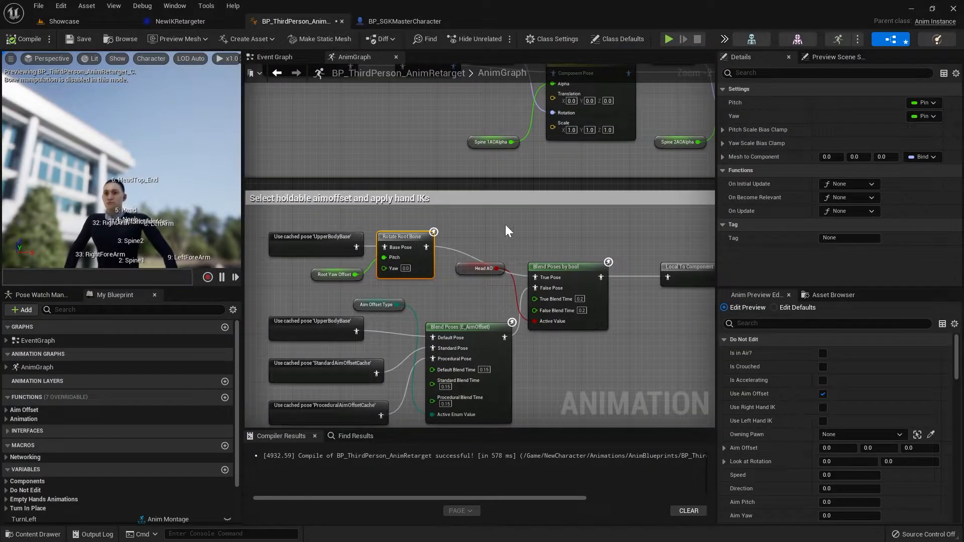
pyautogui.scroll(-2, 57, 434)
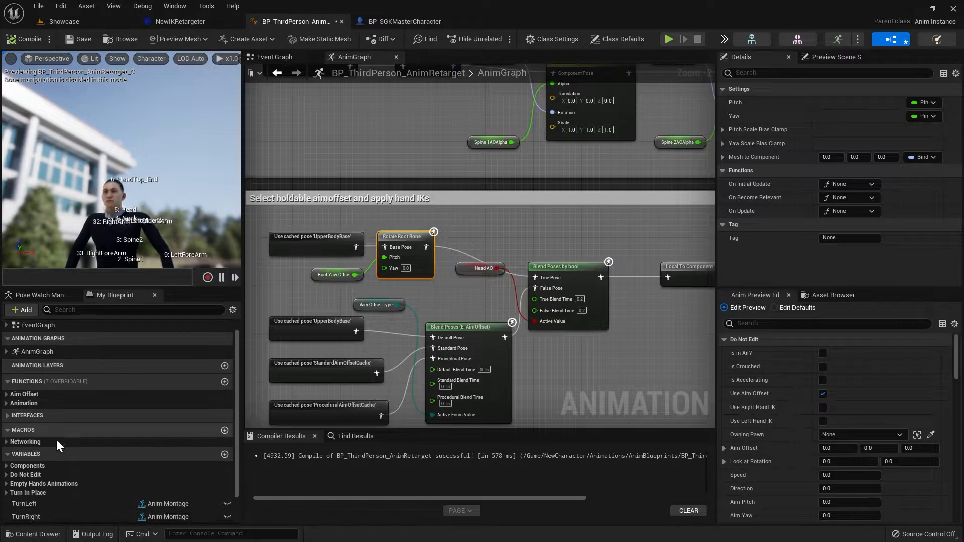
pyautogui.click(8, 475)
pyautogui.scroll(-5, 55, 469)
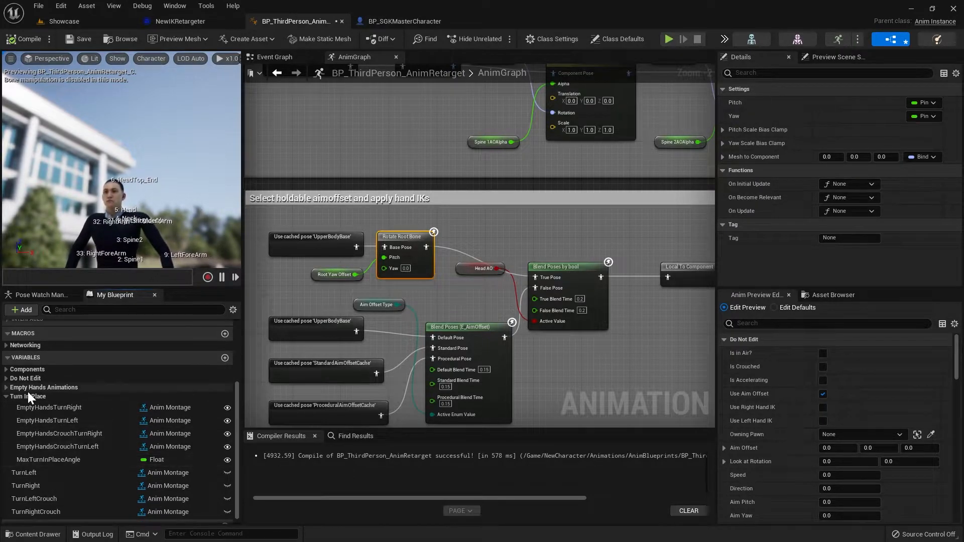
pyautogui.click(39, 460)
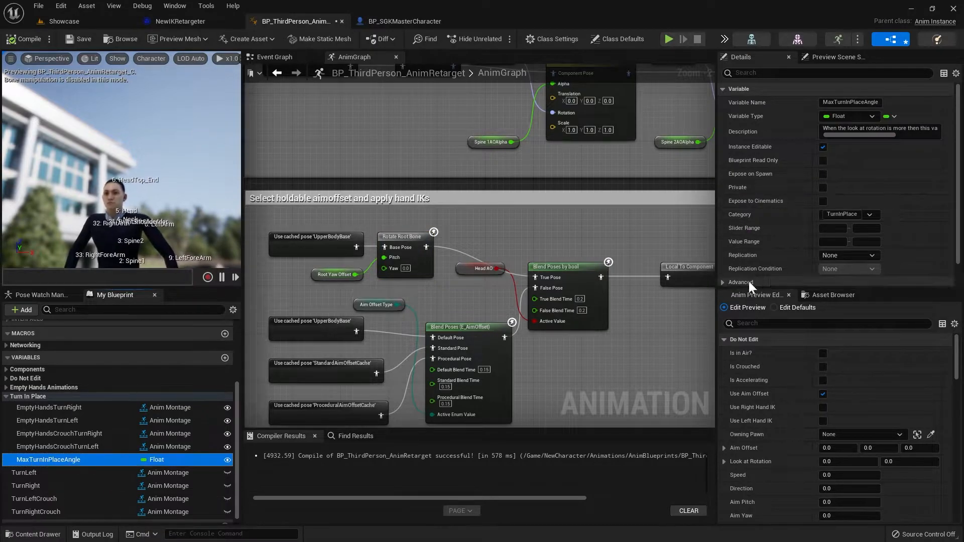
pyautogui.scroll(-2, 801, 234)
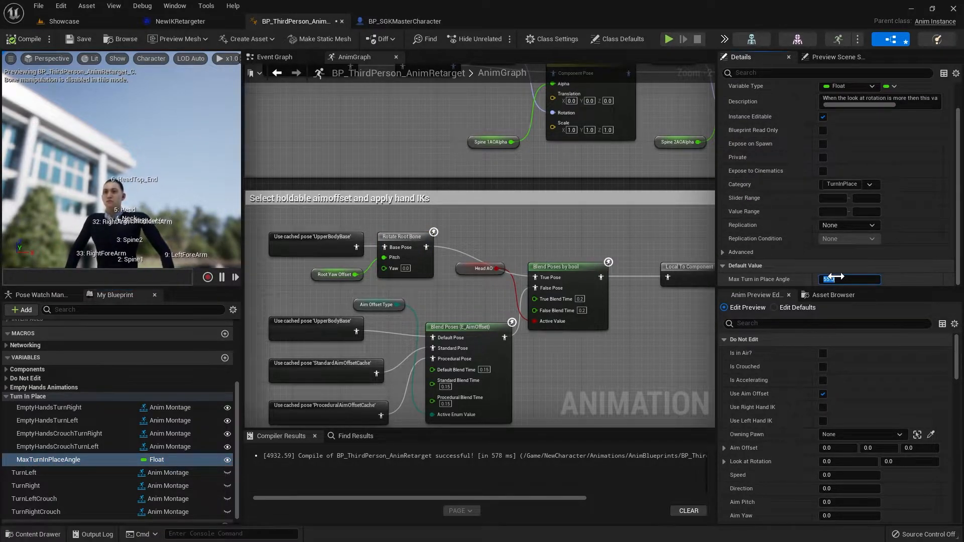
pyautogui.click(82, 42)
# Step: Return to the Showcase level, play-test the character's turning and running once more, and end the session
pyautogui.click(78, 24)
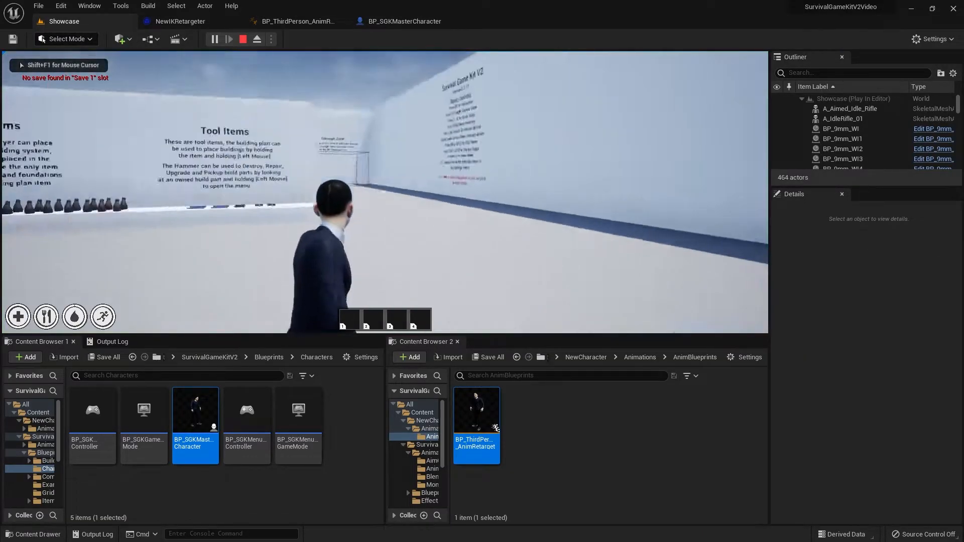
pyautogui.press('w')
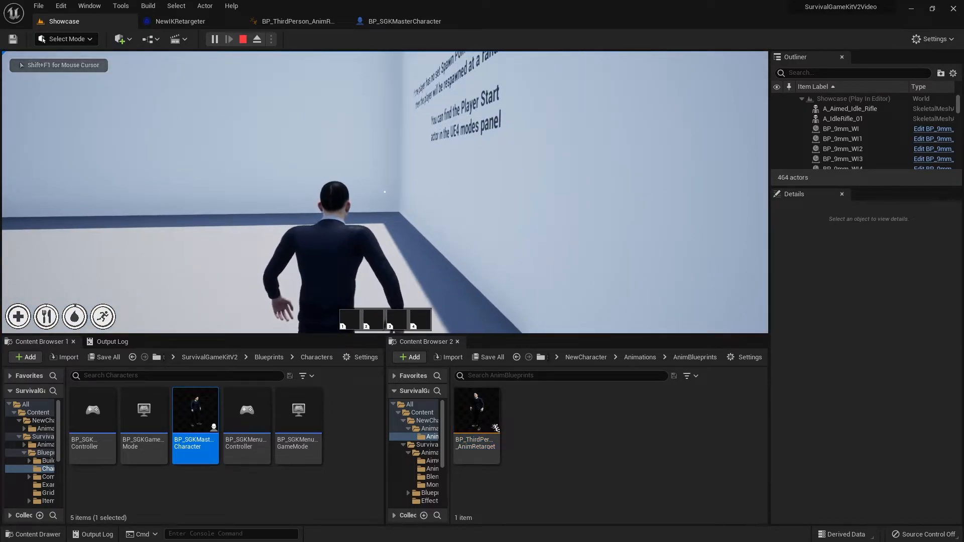
pyautogui.press('Escape')
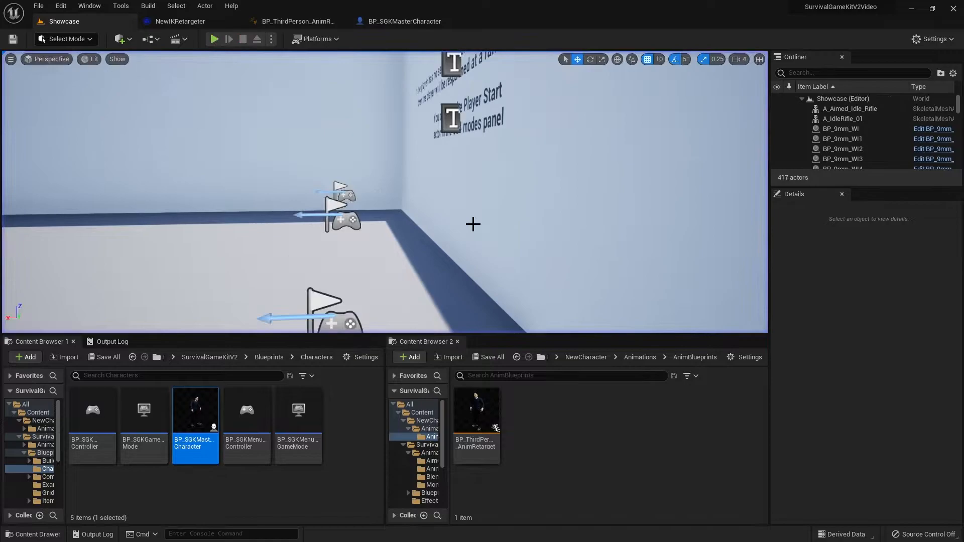
# Step: Open Ch31_nonPBR_Skeleton from the NewCharacter folder and display its Anim Slot Manager
pyautogui.click(586, 357)
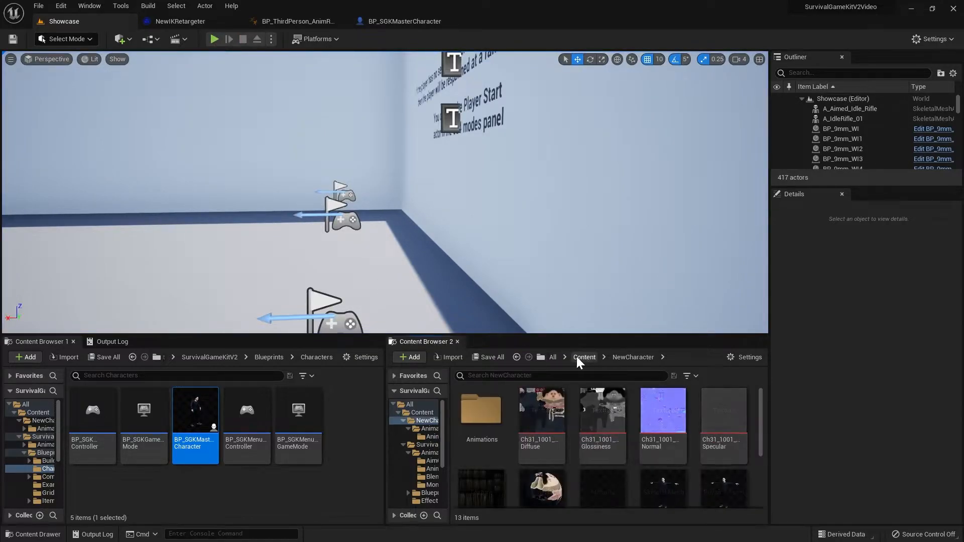
pyautogui.scroll(-5, 640, 470)
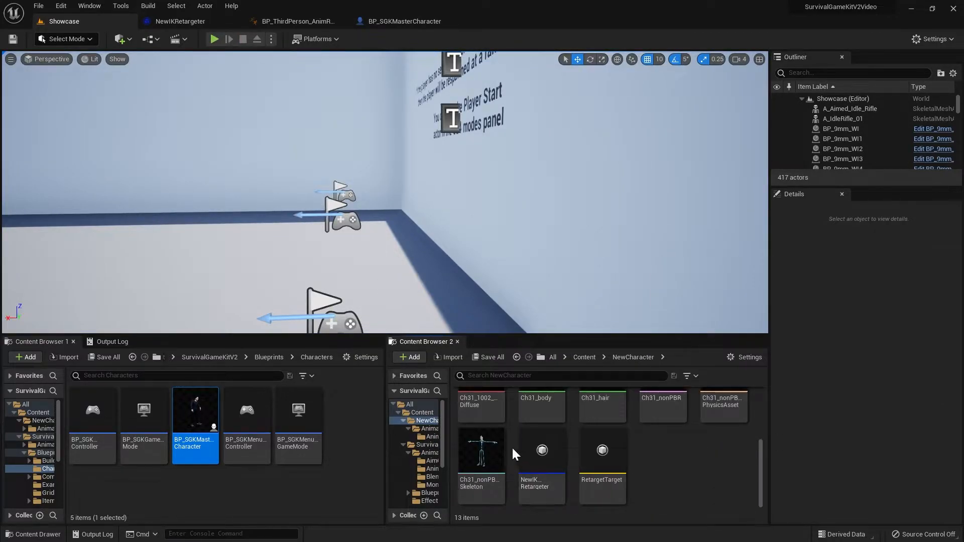
pyautogui.doubleClick(481, 457)
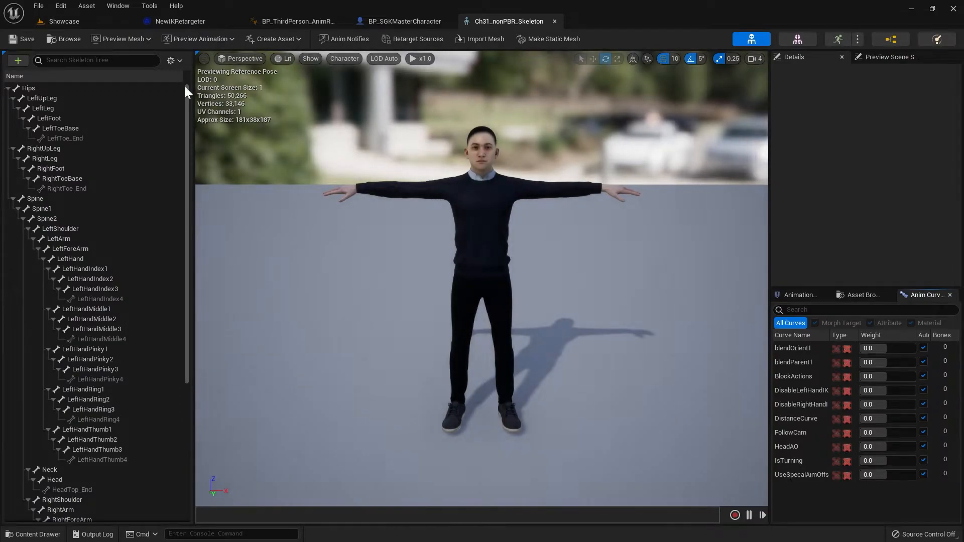
pyautogui.click(118, 5)
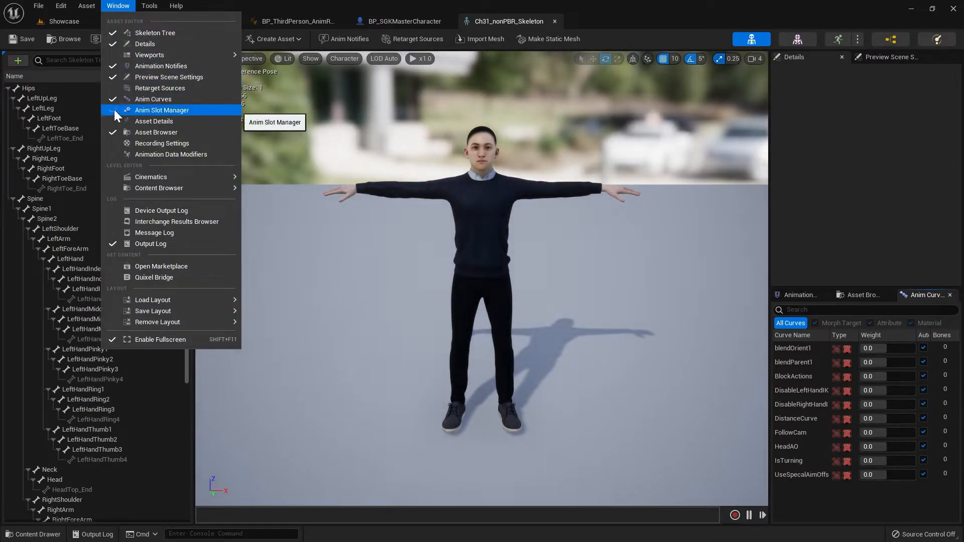
pyautogui.click(127, 110)
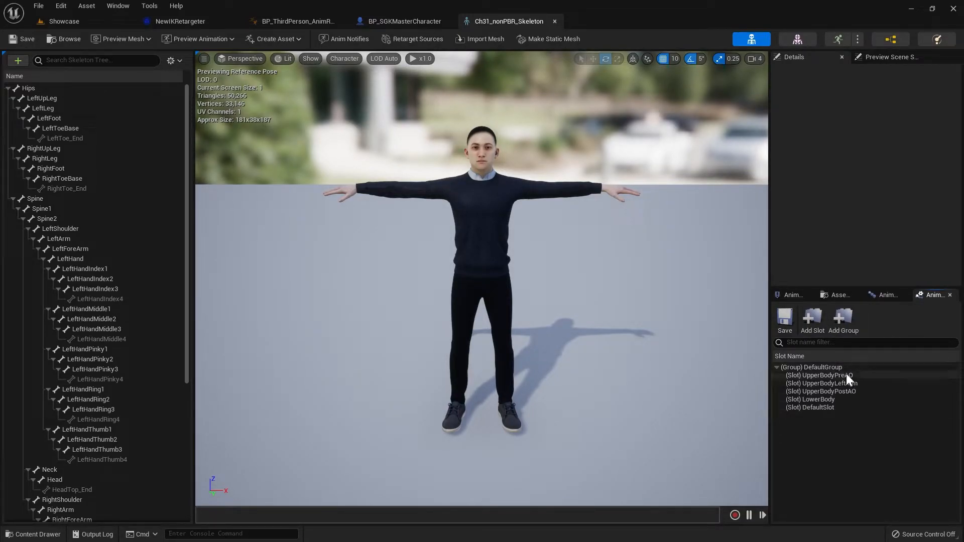
# Step: Add a slot group named UpperBodyPreAOGroup and assign the UpperBodyPreAO slot to it
pyautogui.click(851, 321)
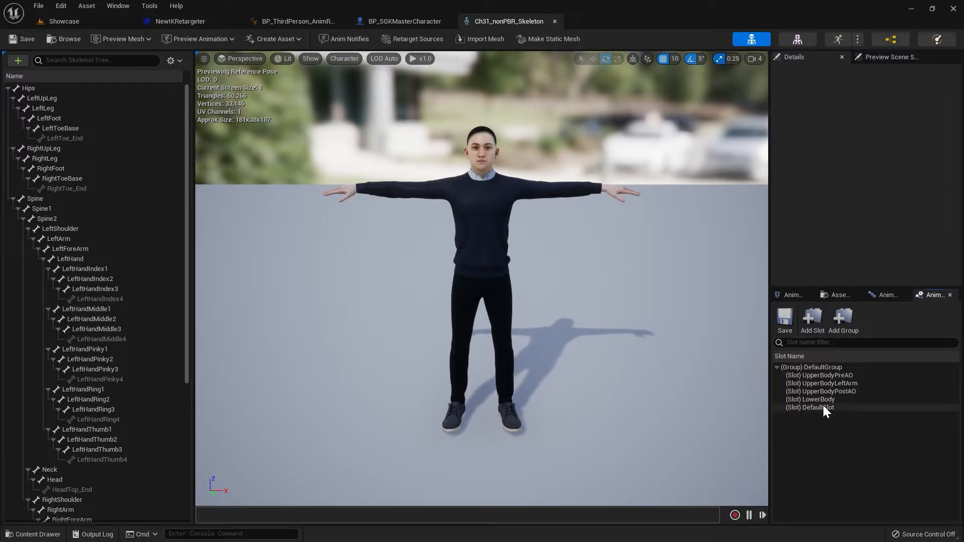
pyautogui.click(844, 326)
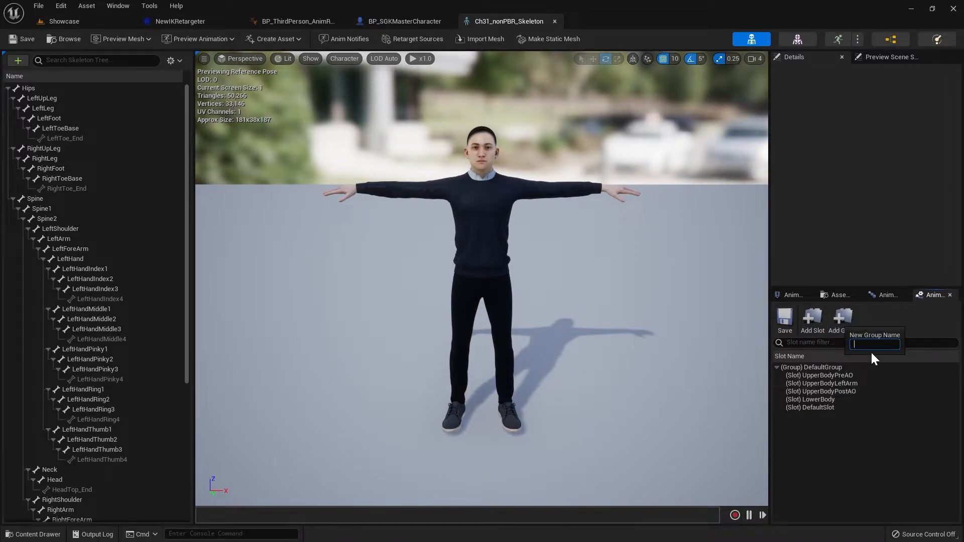
pyautogui.write('UpperBodyPreAOGroup')
pyautogui.press('Return')
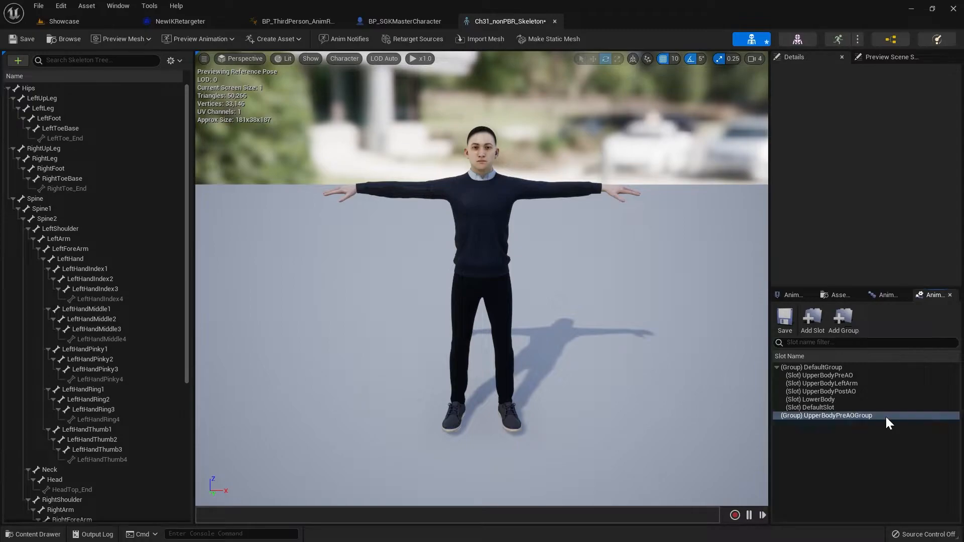
pyautogui.click(819, 375)
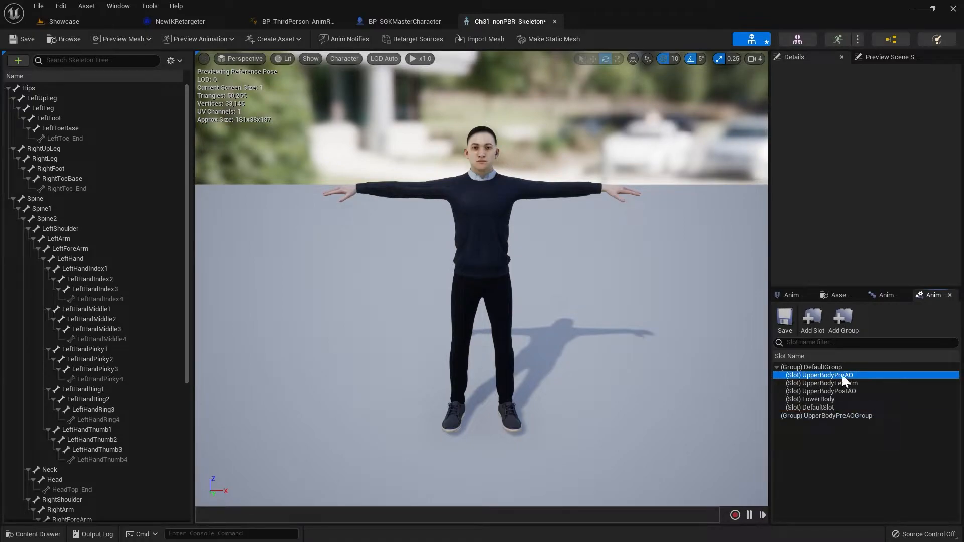
pyautogui.rightClick(842, 375)
pyautogui.moveTo(868, 397)
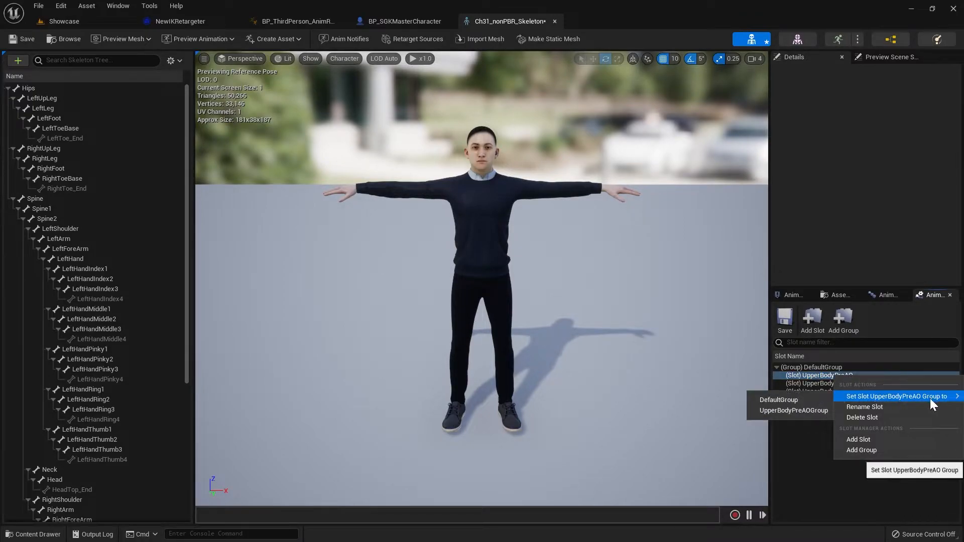
pyautogui.click(810, 411)
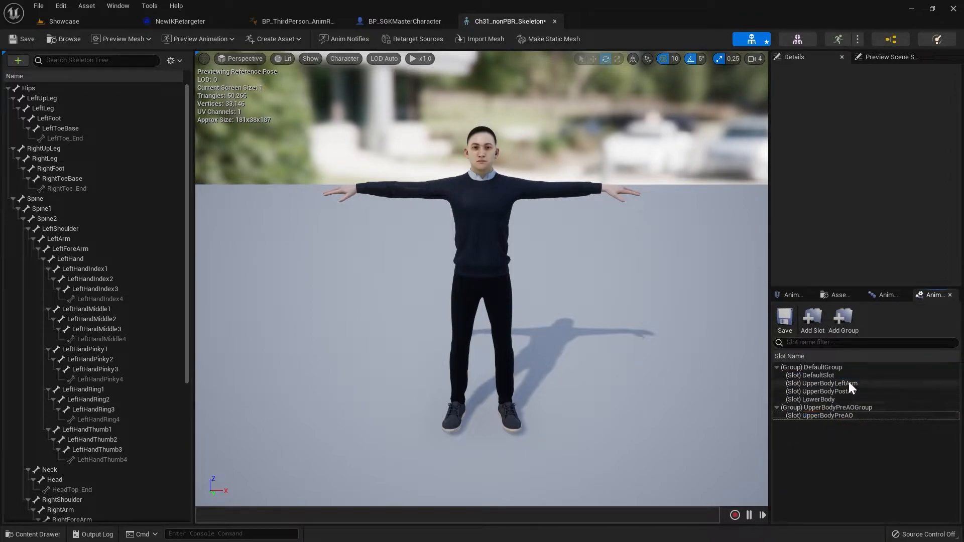
# Step: Add a slot group named UpperBodyLeftArmGroup and assign the UpperBodyLeftArm slot to it
pyautogui.click(848, 323)
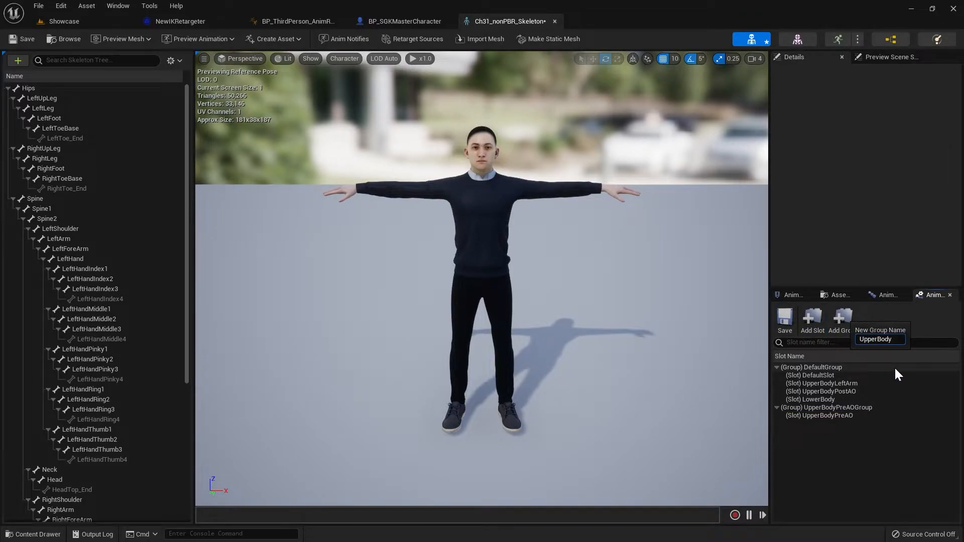
pyautogui.write('UpperBodyLeftArmGroup')
pyautogui.press('Return')
pyautogui.click(839, 384)
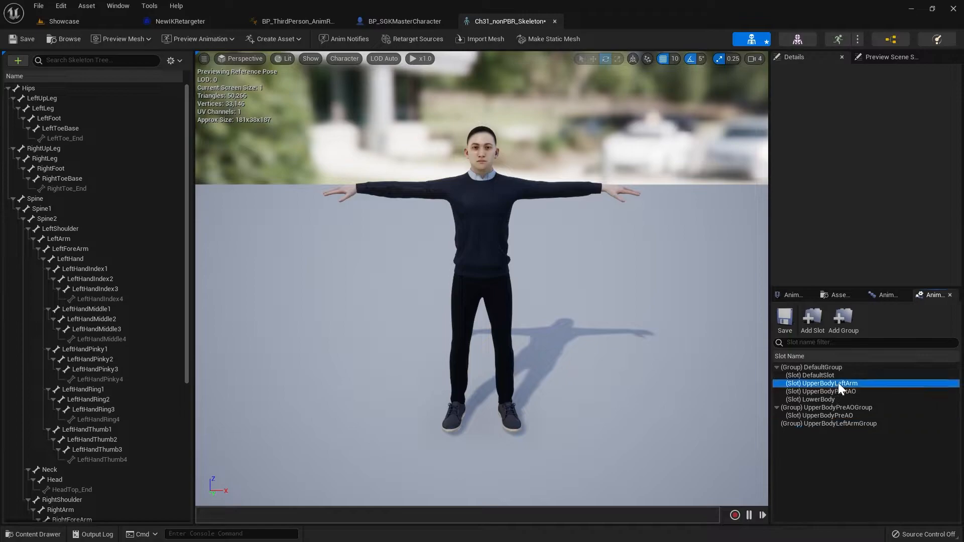
pyautogui.rightClick(839, 383)
pyautogui.moveTo(872, 405)
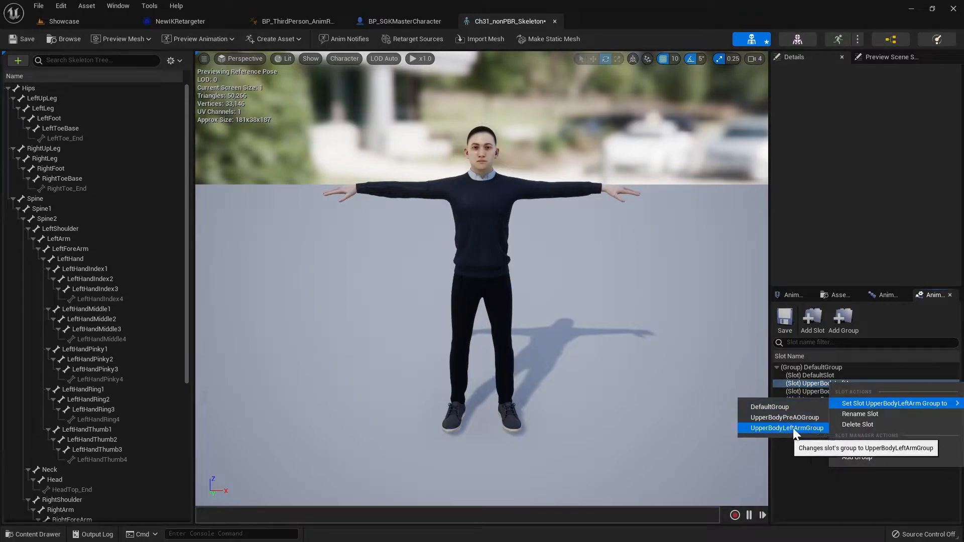
pyautogui.click(786, 428)
# Step: Add a slot group named UpperBodyPostAOGroup and assign the UpperBodyPostAO slot to it
pyautogui.click(860, 391)
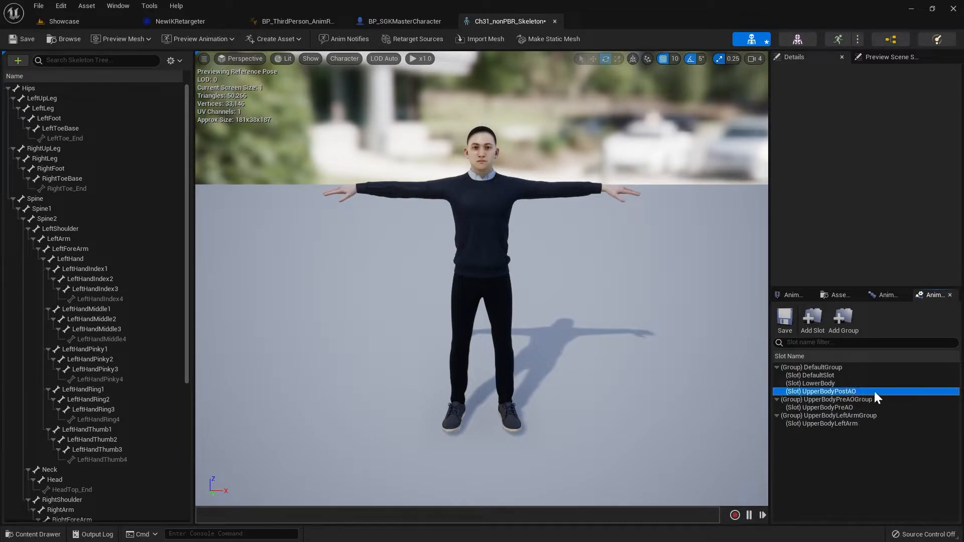
pyautogui.click(844, 319)
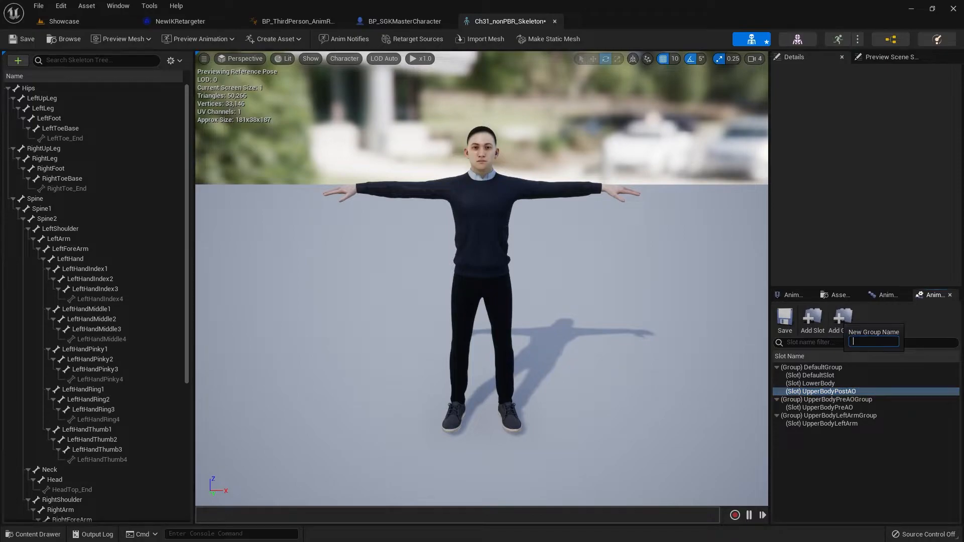
pyautogui.write('UpperBodyPostAOGroup')
pyautogui.press('Return')
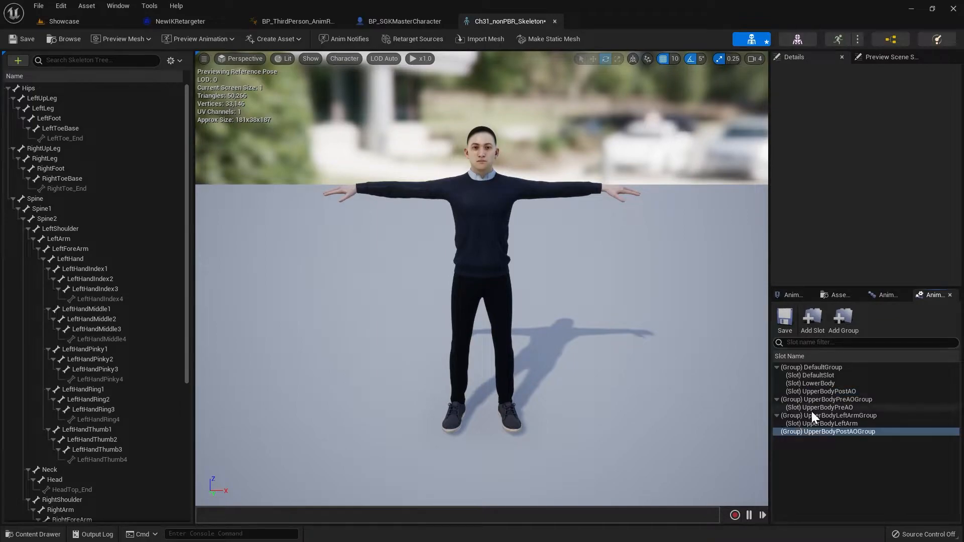
pyautogui.rightClick(834, 391)
pyautogui.moveTo(882, 413)
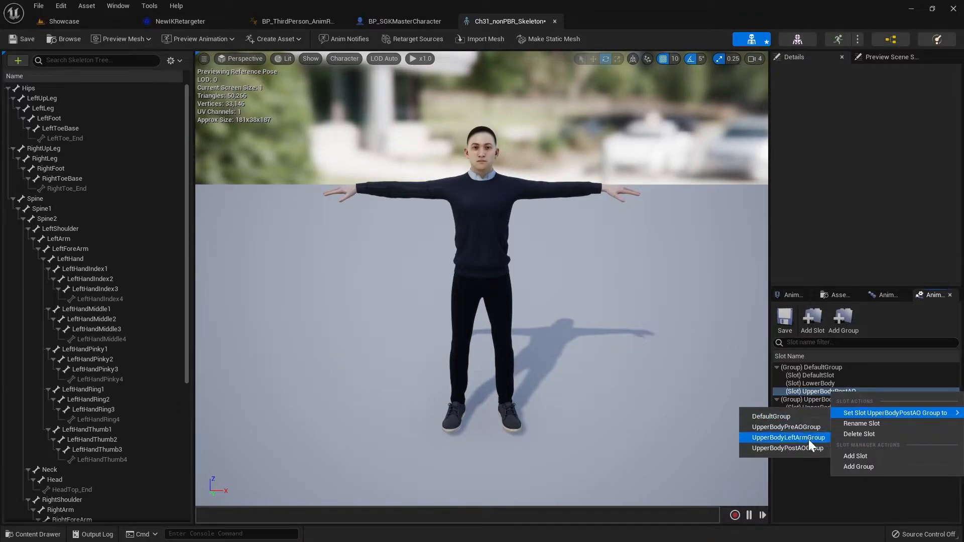
pyautogui.click(793, 448)
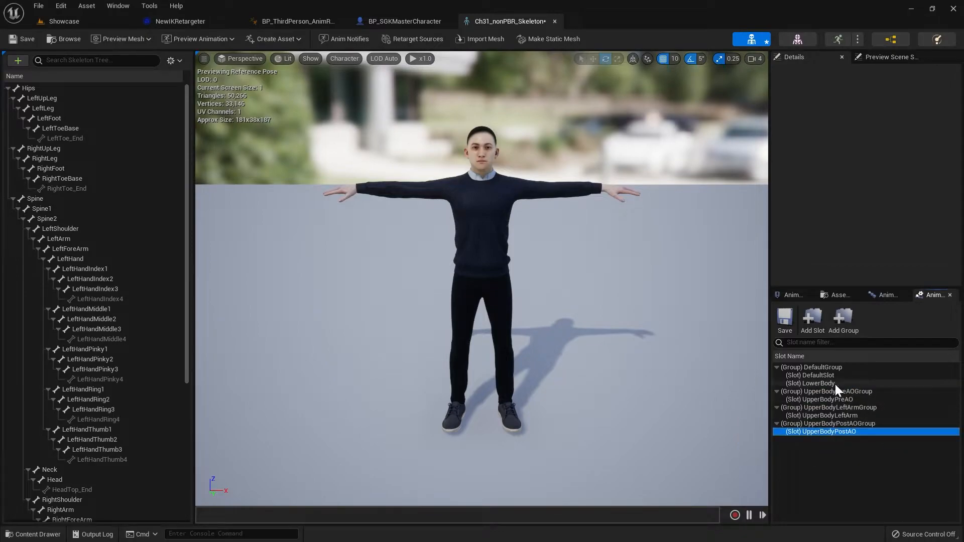
# Step: Add a slot group named LowerBodyGroup and assign the LowerBody slot to it
pyautogui.click(842, 325)
pyautogui.write('LowerBodyGroup')
pyautogui.press('Return')
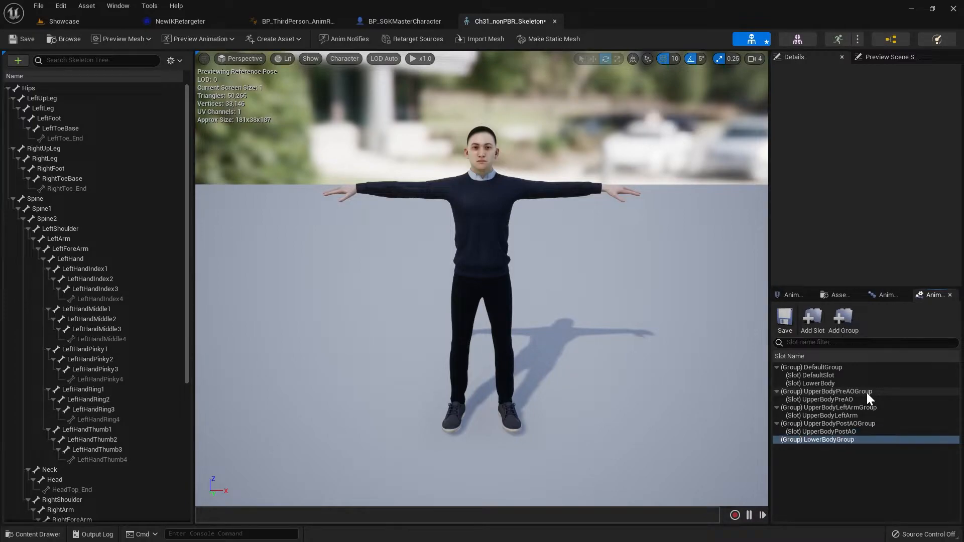
pyautogui.rightClick(826, 383)
pyautogui.moveTo(855, 405)
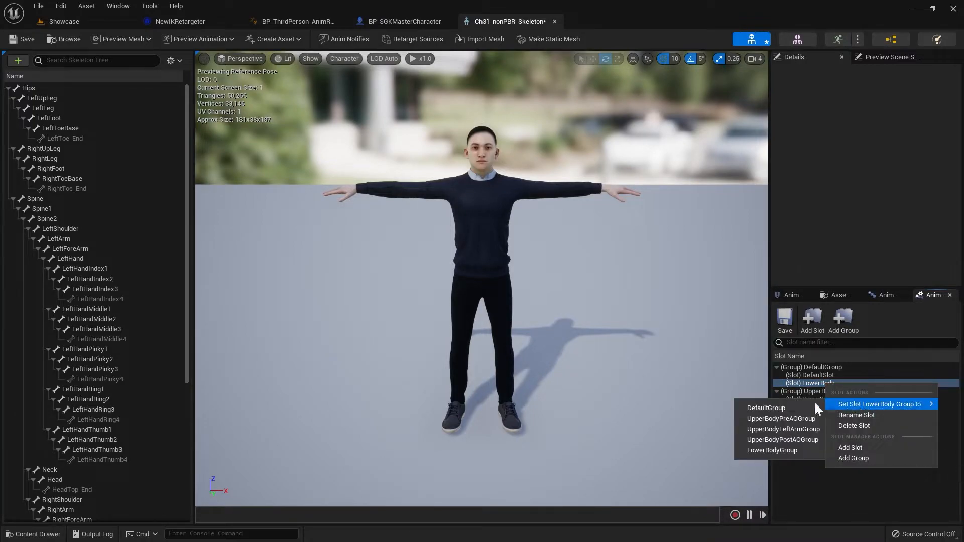
pyautogui.click(775, 450)
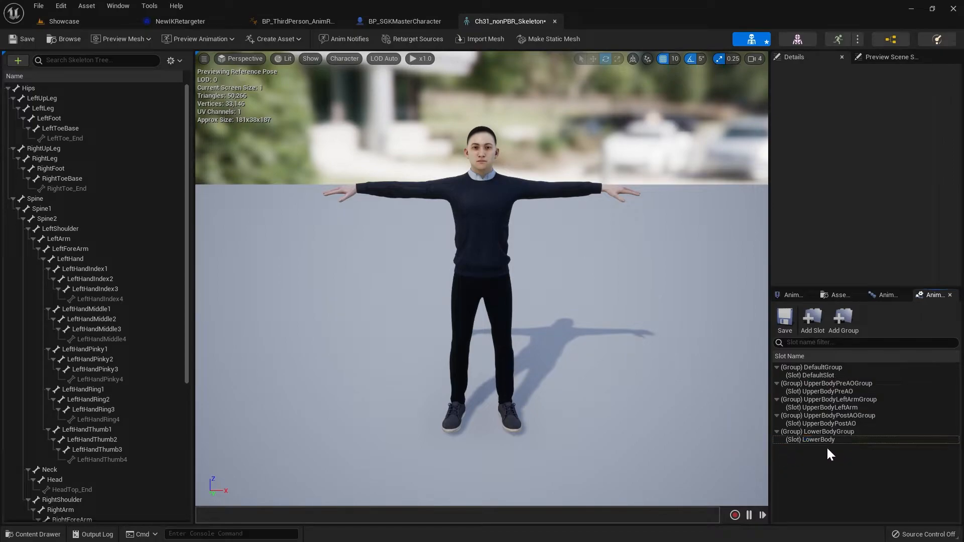
pyautogui.click(589, 284)
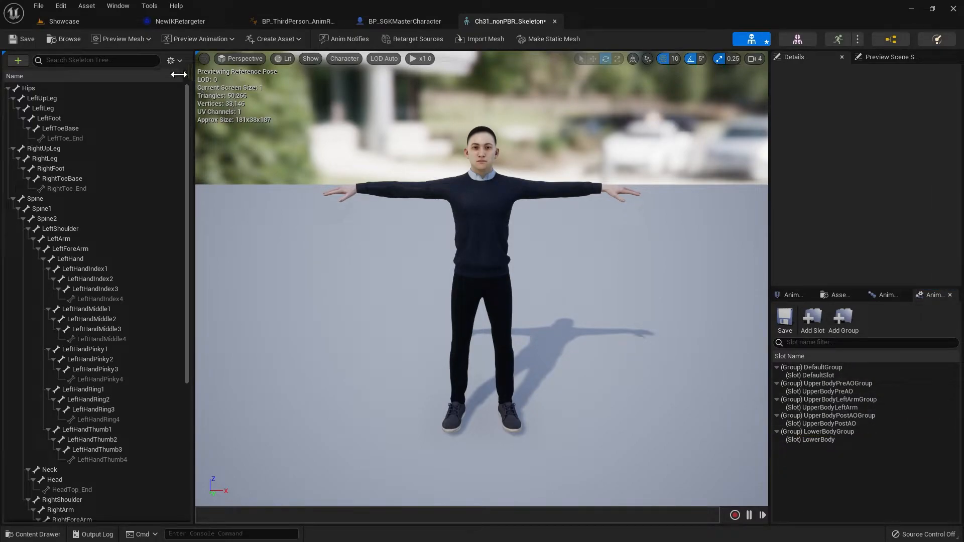
# Step: Search the NewCharacter Animations folder for "turn" and open the A_CrouchTurn_Left_90_Retargeted animation
pyautogui.click(83, 21)
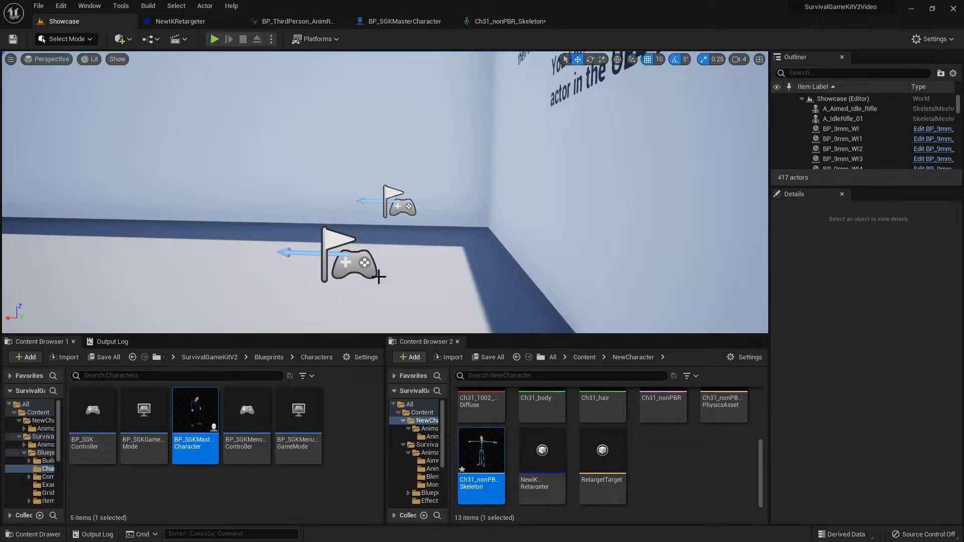
pyautogui.scroll(2, 512, 425)
pyautogui.scroll(1, 510, 417)
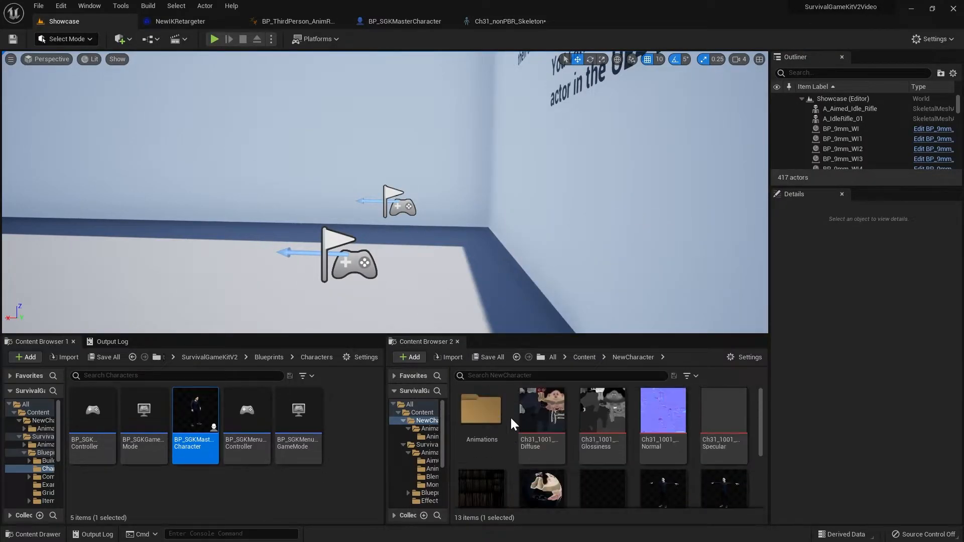
pyautogui.doubleClick(493, 409)
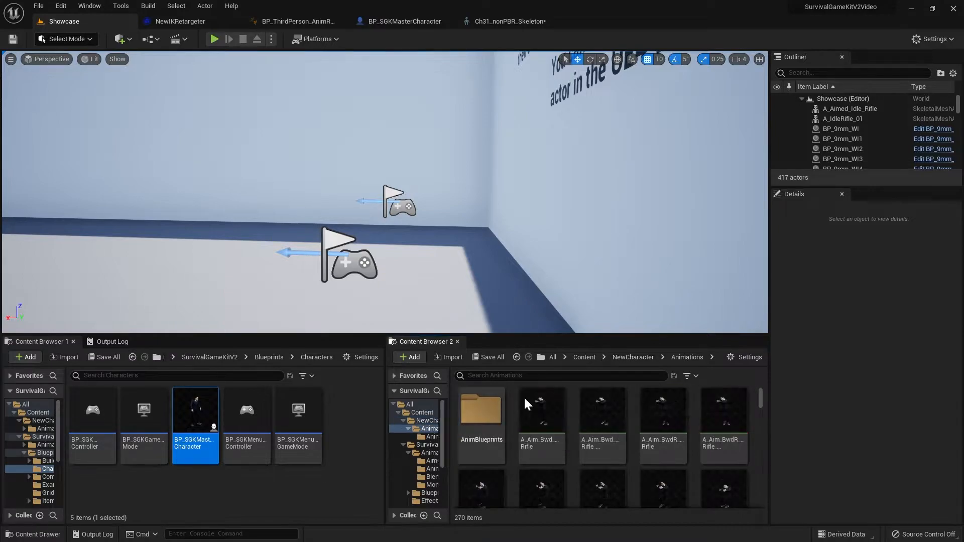
pyautogui.write('turn')
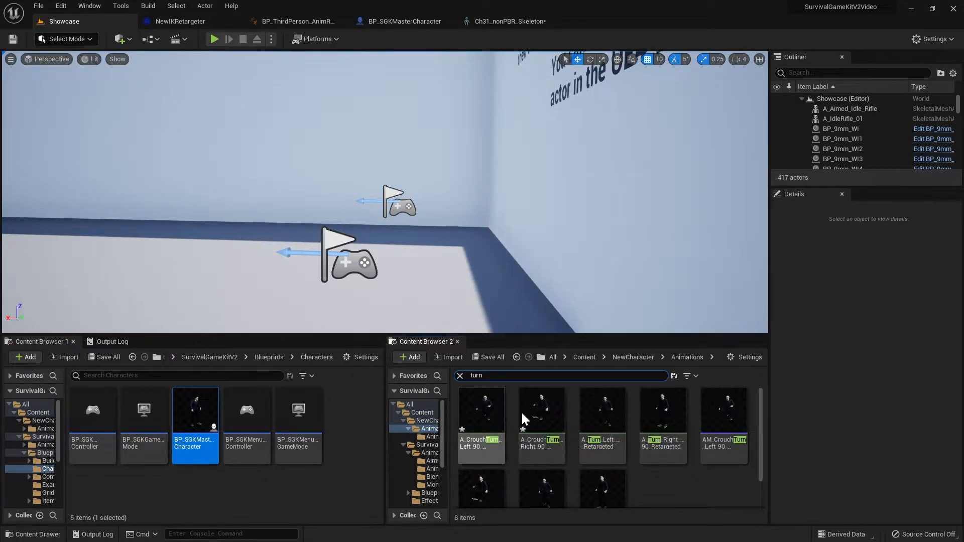
pyautogui.doubleClick(478, 408)
# Step: Lower the Hips bone at frame 0 to bring the character's feet to the floor, key it, and save the animation
pyautogui.moveTo(415, 228); pyautogui.dragTo(432, 216, button='right')
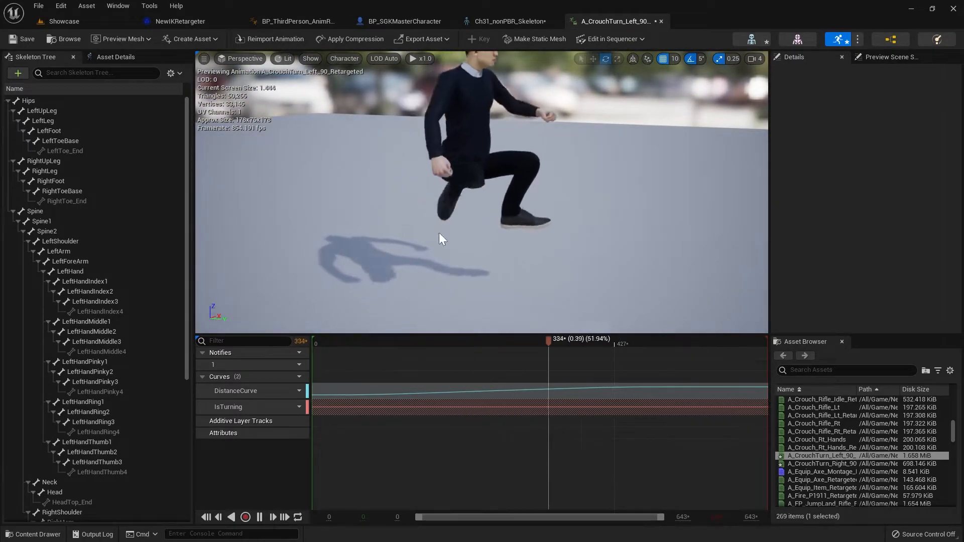
pyautogui.moveTo(457, 237); pyautogui.dragTo(422, 206, button='right')
pyautogui.moveTo(425, 337); pyautogui.dragTo(298, 336)
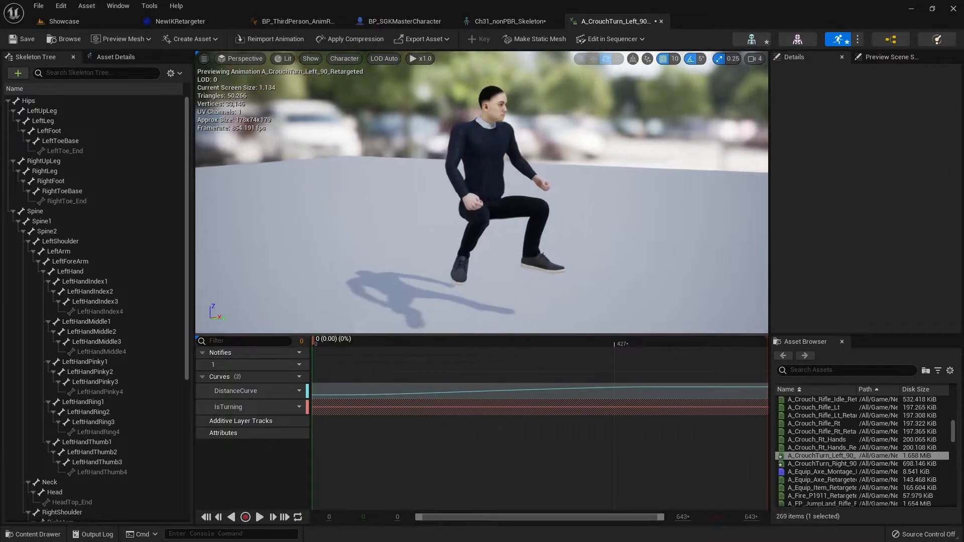
pyautogui.click(30, 101)
pyautogui.moveTo(426, 165); pyautogui.dragTo(428, 206, button='right')
pyautogui.press('w')
pyautogui.moveTo(482, 161); pyautogui.dragTo(484, 227)
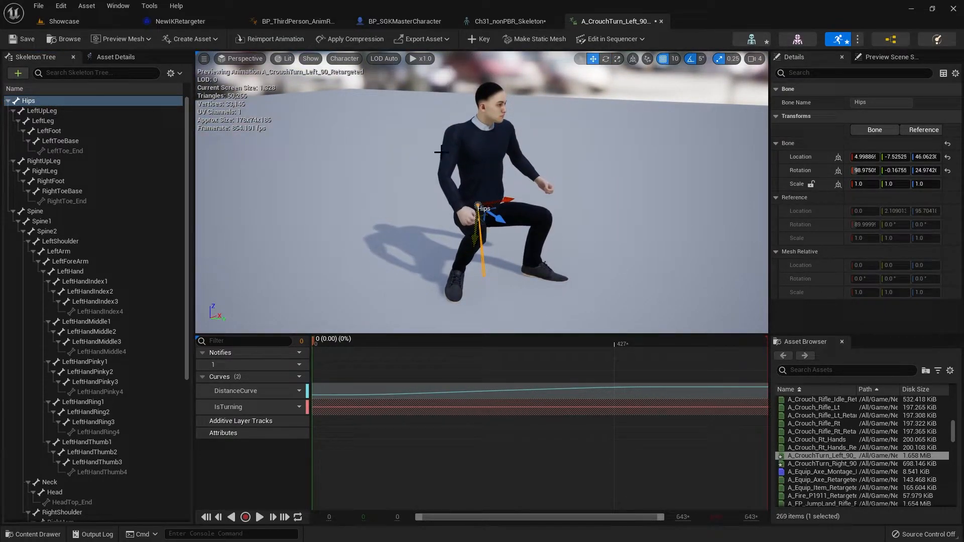
pyautogui.click(479, 39)
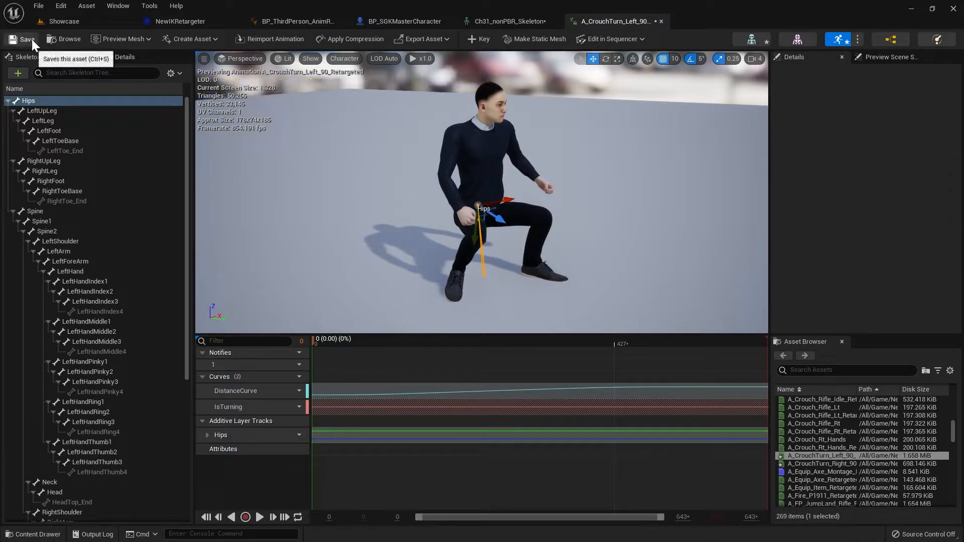
# Step: Open A_CrouchTurn_Right_90_Retargeted, lower the Hips bone at frame 0 to bring the feet to the floor, key it, and save
pyautogui.click(64, 20)
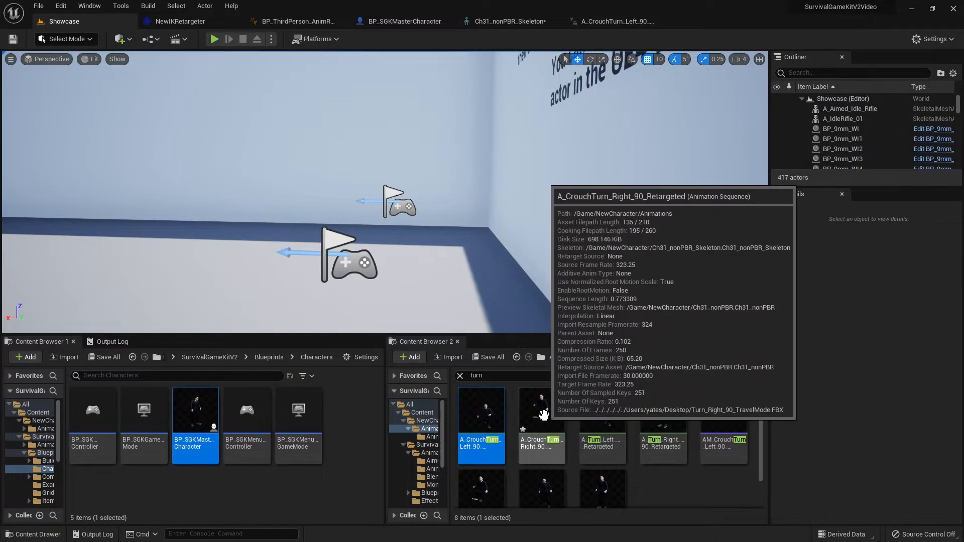
pyautogui.doubleClick(542, 418)
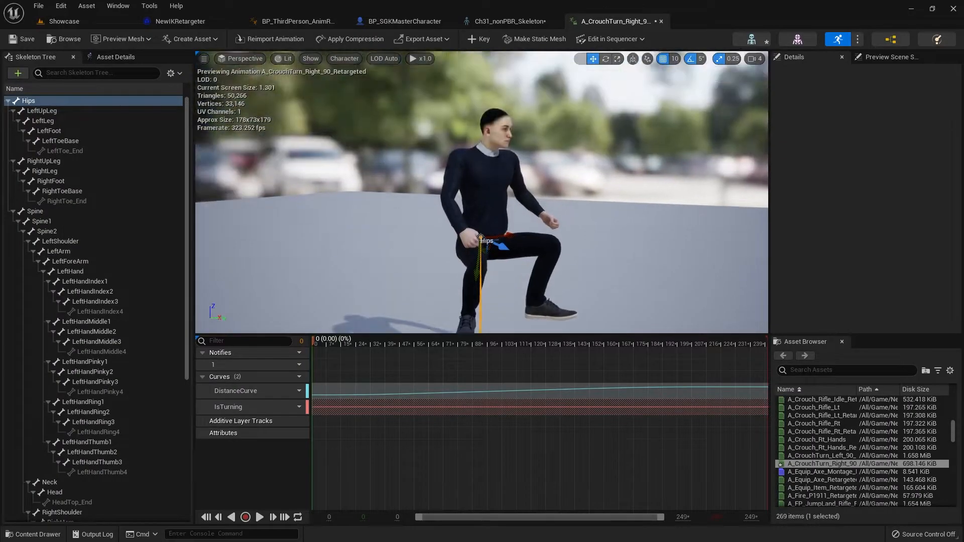
pyautogui.click(95, 100)
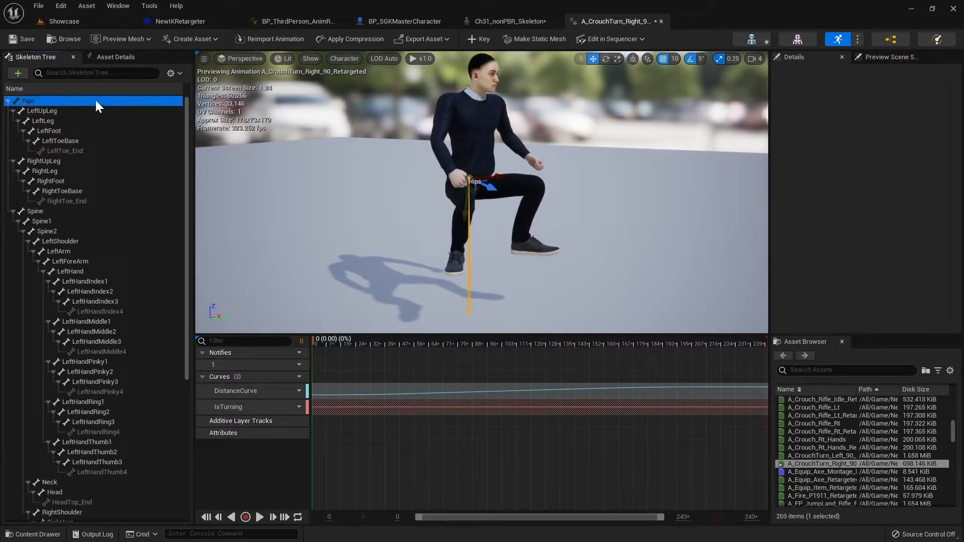
pyautogui.moveTo(492, 234); pyautogui.dragTo(491, 227, button='right')
pyautogui.moveTo(322, 345)
pyautogui.mouseDown()
pyautogui.moveTo(387, 343)
pyautogui.moveTo(298, 338)
pyautogui.moveTo(312, 341)
pyautogui.mouseUp()
pyautogui.moveTo(466, 212); pyautogui.dragTo(467, 286)
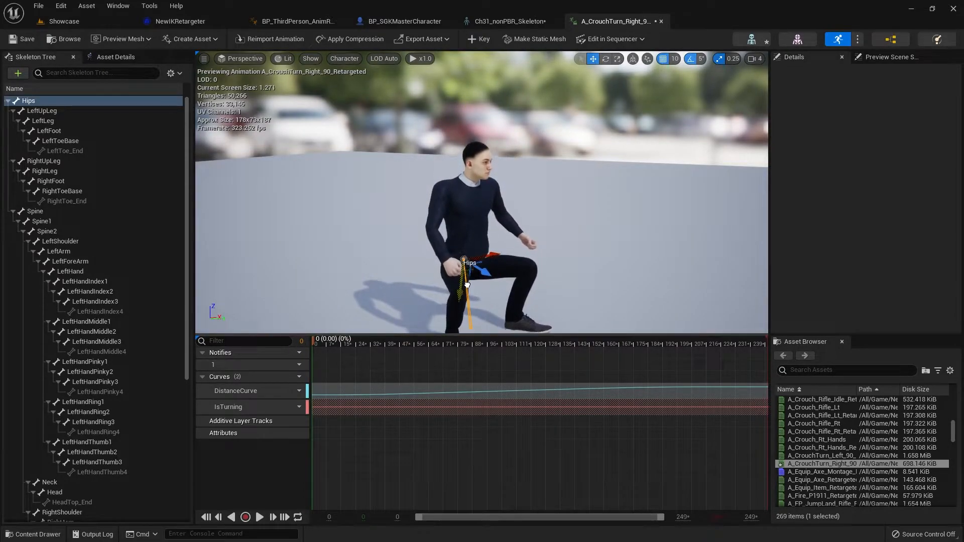
pyautogui.moveTo(478, 292); pyautogui.dragTo(470, 309, button='right')
pyautogui.click(470, 41)
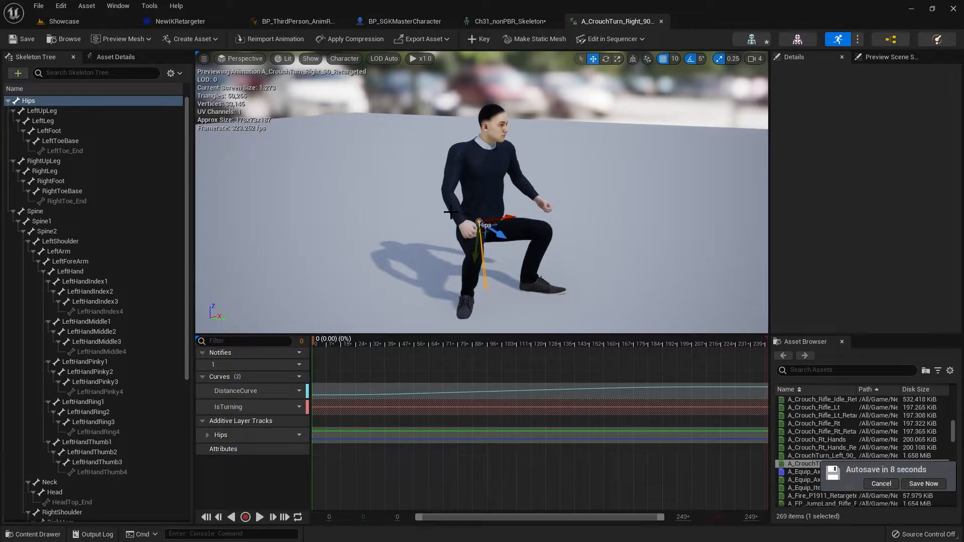
pyautogui.click(866, 484)
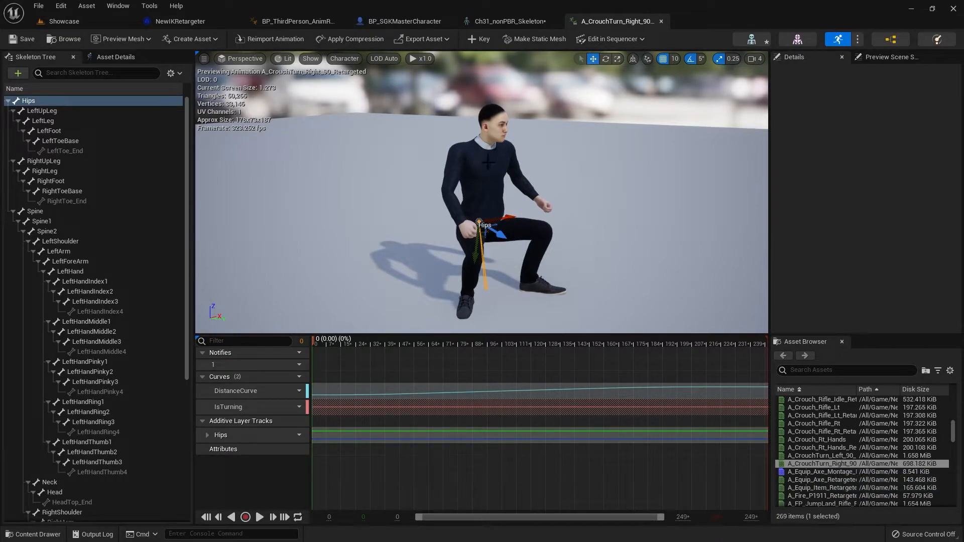
# Step: Return to the Showcase level's content browser, clear the turn search, and browse the NewCharacter folder's assets
pyautogui.click(75, 22)
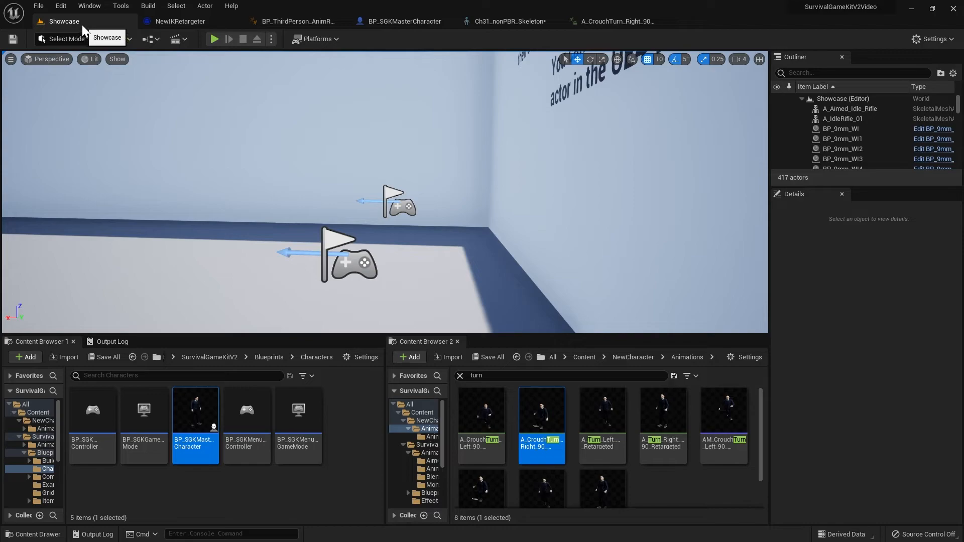
pyautogui.click(631, 358)
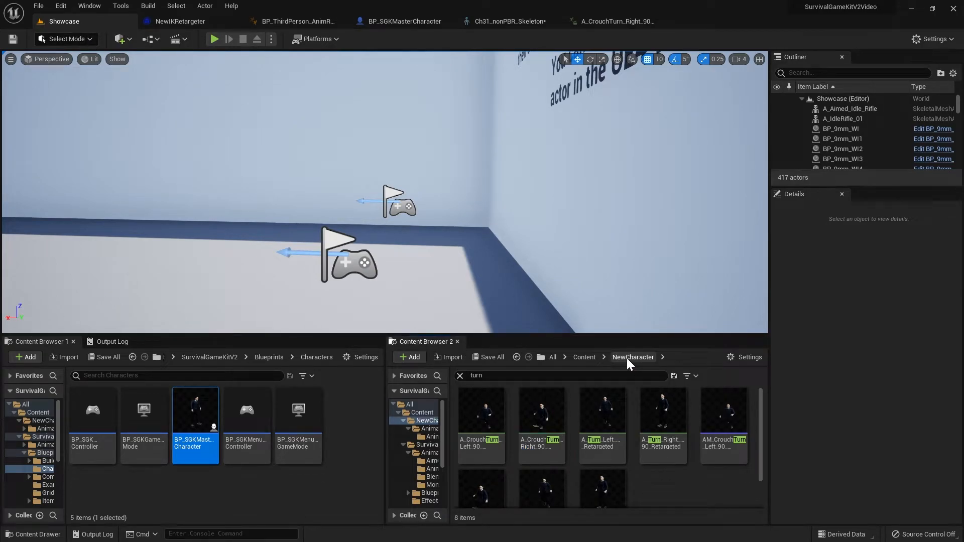
pyautogui.click(460, 376)
pyautogui.scroll(-2, 577, 438)
pyautogui.scroll(-2, 577, 438)
pyautogui.scroll(2, 652, 446)
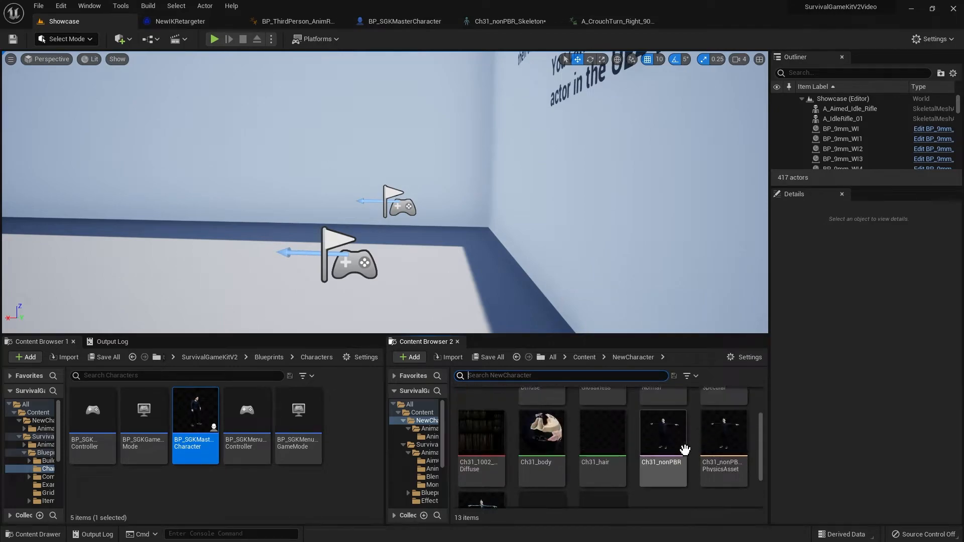
# Step: Export the Ch31_nonPBR skeletal mesh to the Desktop as an FBX file named Ch31_nonPBR
pyautogui.click(659, 442)
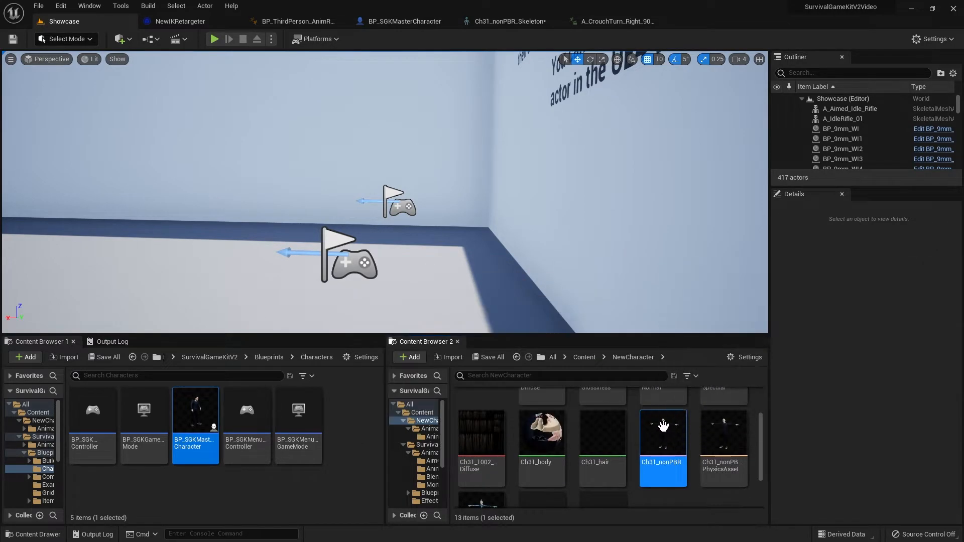
pyautogui.rightClick(664, 426)
pyautogui.moveTo(712, 269)
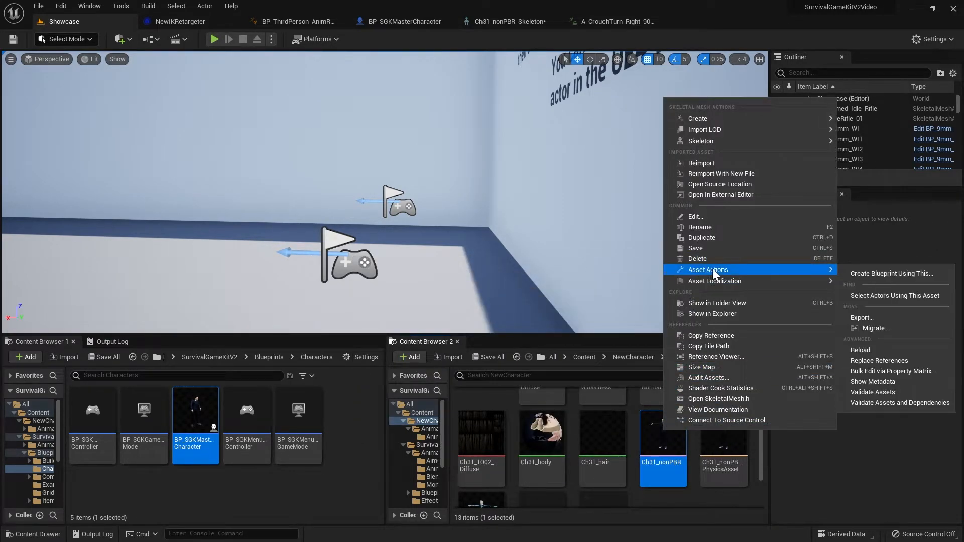
pyautogui.click(868, 317)
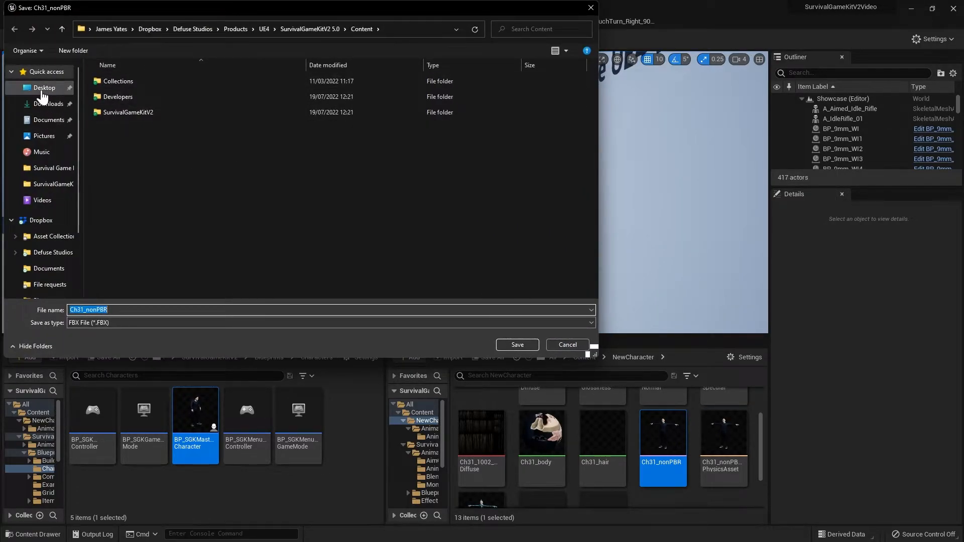
pyautogui.click(73, 86)
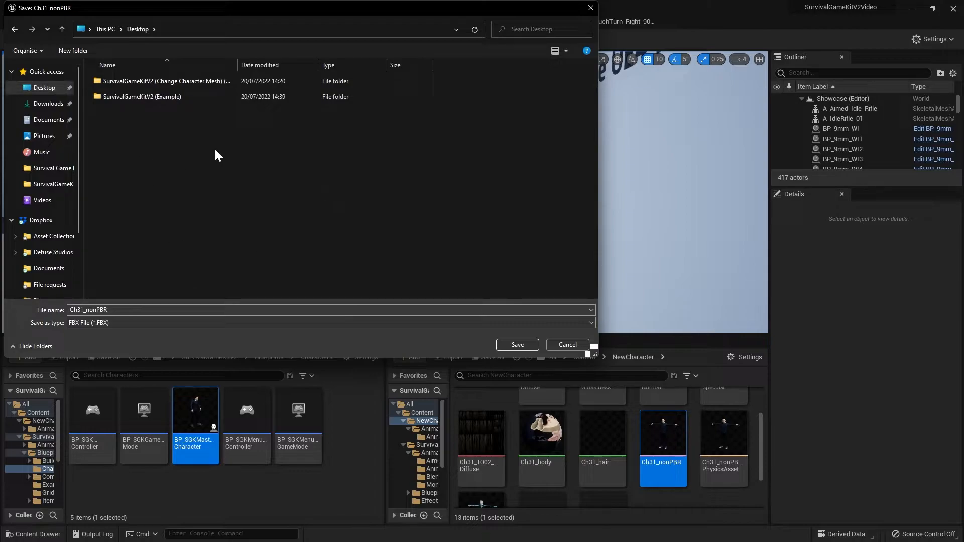
pyautogui.click(516, 344)
# Step: Disable Vertex Color, Level Of Detail and Collision in the FBX export options and export the Ch31_nonPBR mesh
pyautogui.moveTo(456, 161); pyautogui.dragTo(442, 98)
pyautogui.click(434, 192)
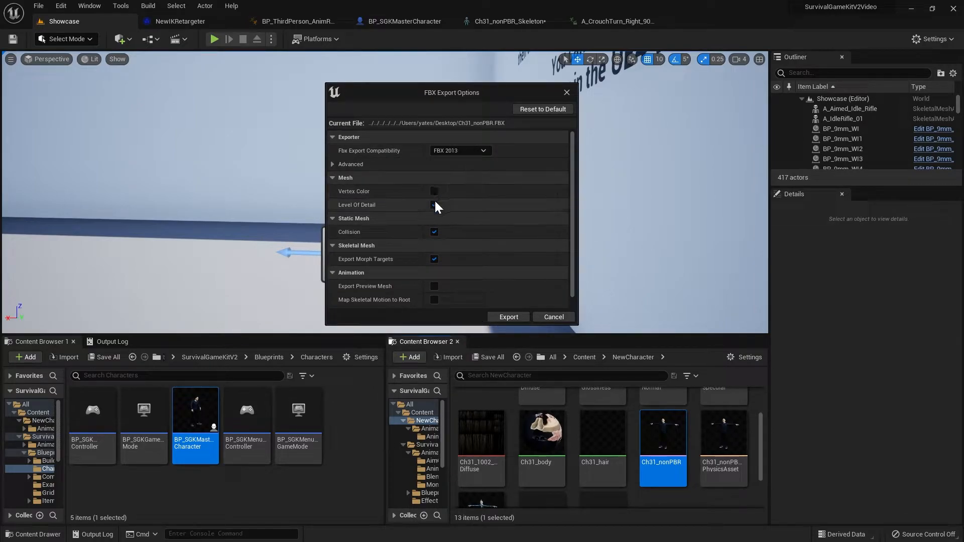
pyautogui.click(433, 205)
pyautogui.click(434, 232)
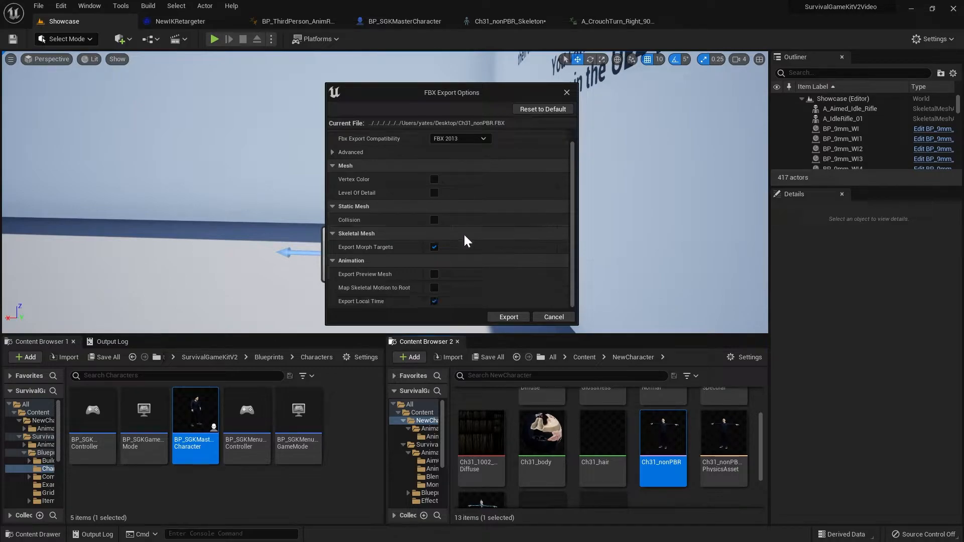
pyautogui.click(509, 317)
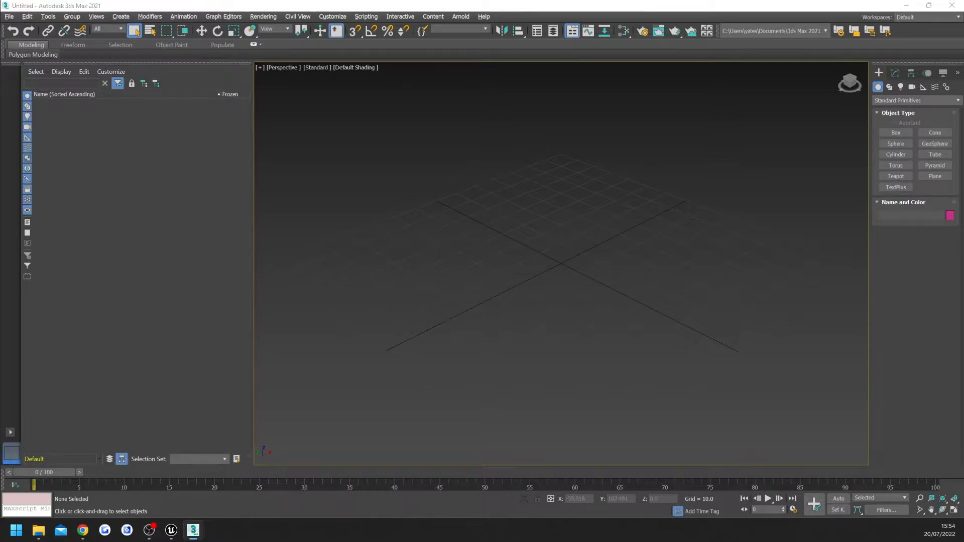
# Step: Switch to 3ds Max, import the Ch31_nonPBR FBX file, place the character at the grid origin, and clear the selection
pyautogui.moveTo(1, 234); pyautogui.dragTo(526, 236)
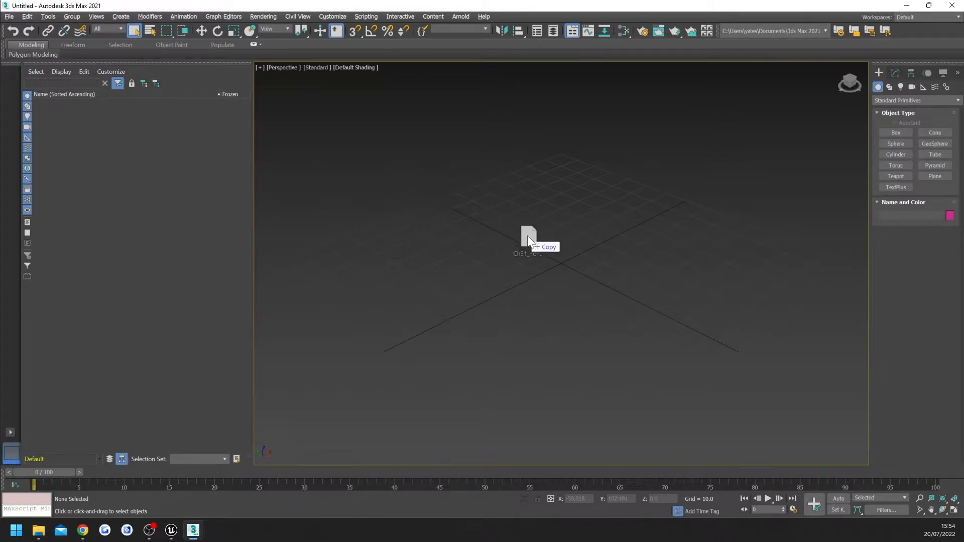
pyautogui.moveTo(558, 263); pyautogui.dragTo(559, 263)
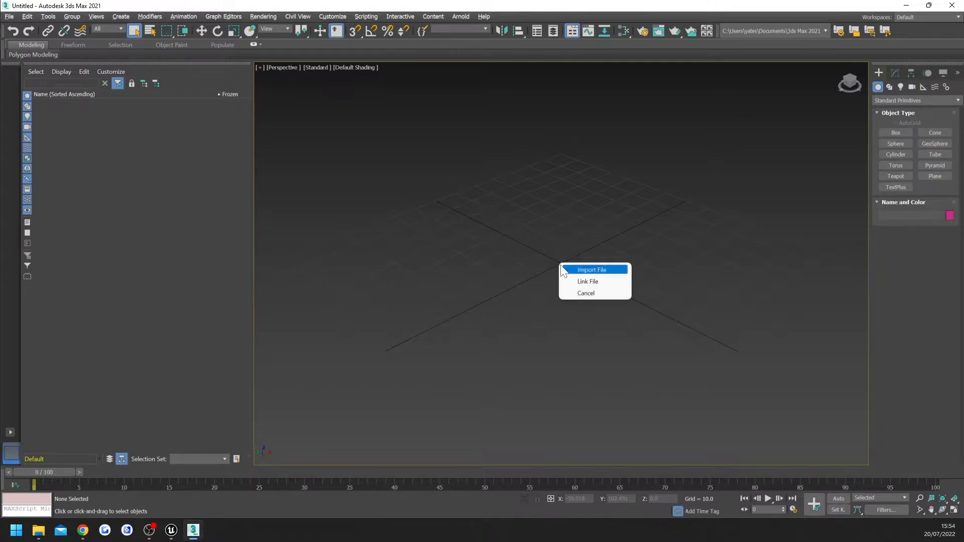
pyautogui.click(589, 269)
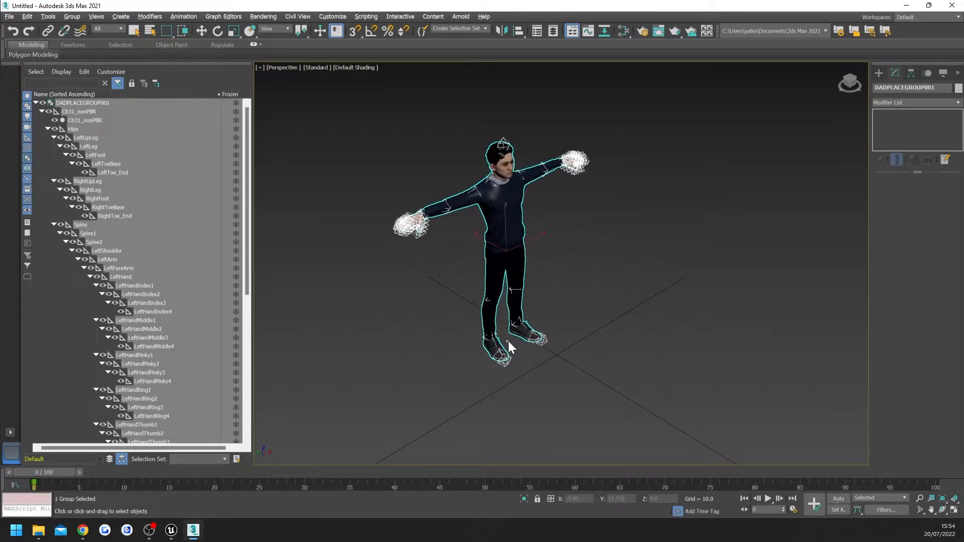
pyautogui.press('s')
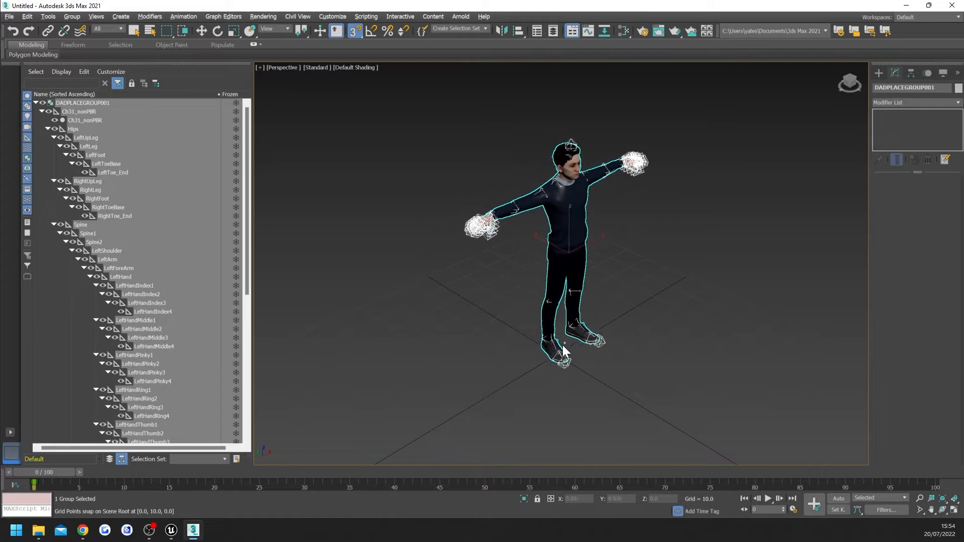
pyautogui.click(556, 354)
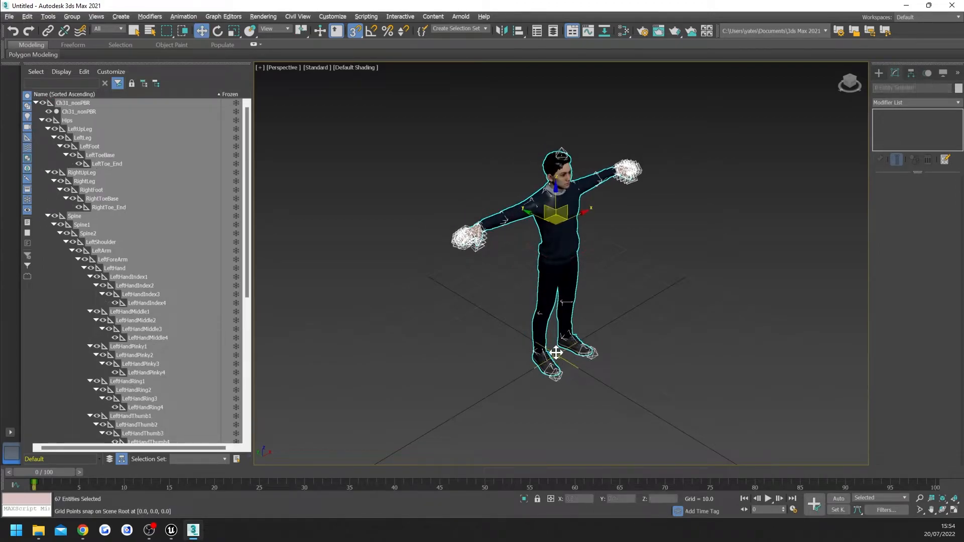
pyautogui.keyDown('alt'); pyautogui.moveTo(606, 301); pyautogui.dragTo(616, 261, button='middle'); pyautogui.keyUp('alt')
pyautogui.press('q')
pyautogui.click(626, 262)
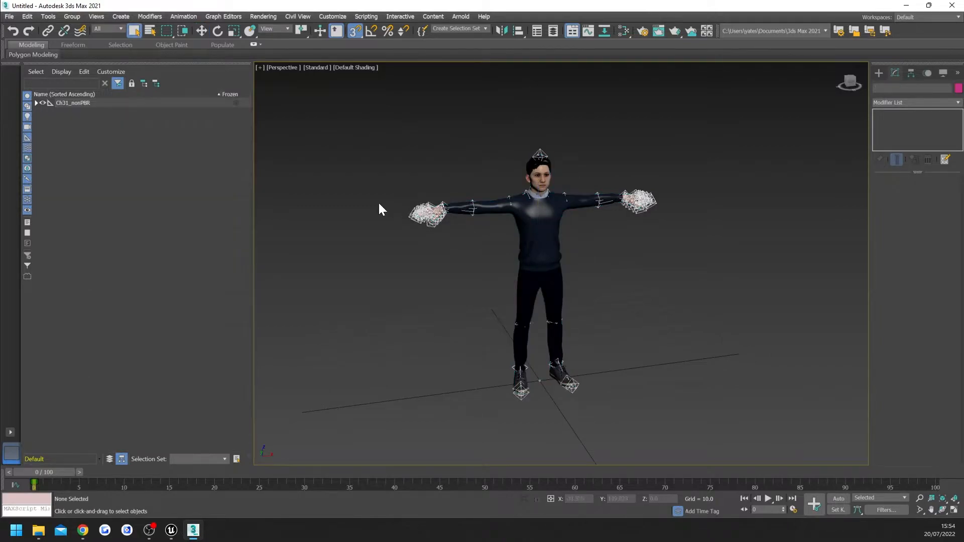
# Step: Delete the Ch31_nonPBR root dummy above the mesh and the Hips, and check the two remaining objects
pyautogui.click(98, 102)
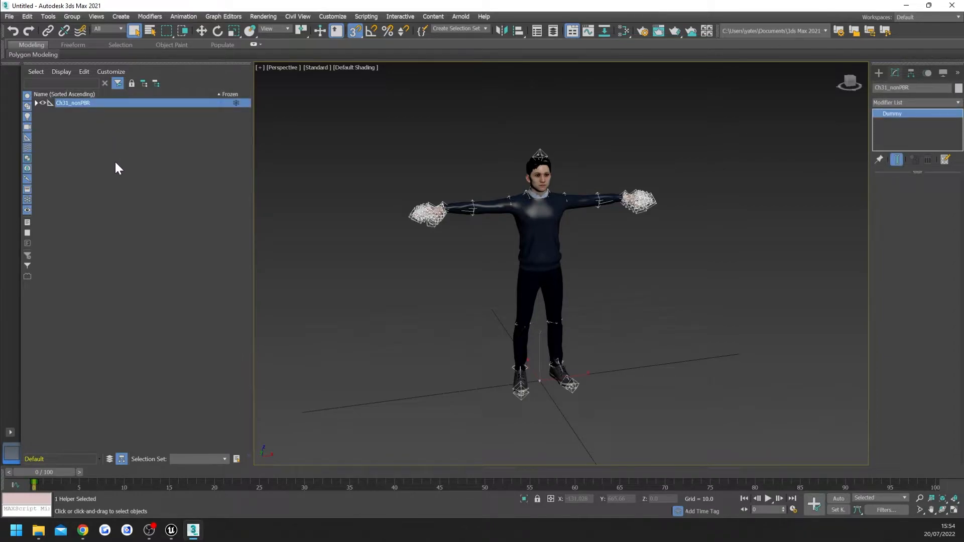
pyautogui.press('Delete')
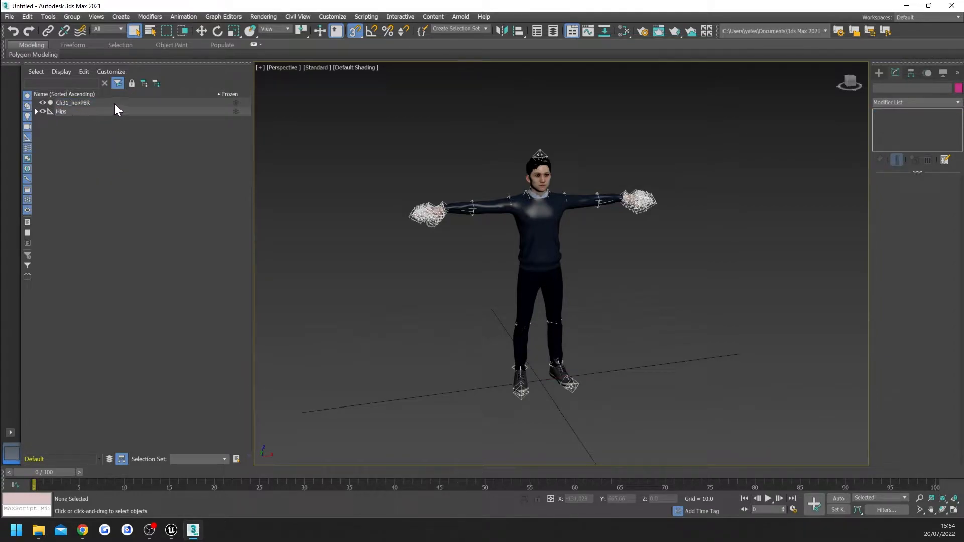
pyautogui.click(146, 102)
pyautogui.click(89, 111)
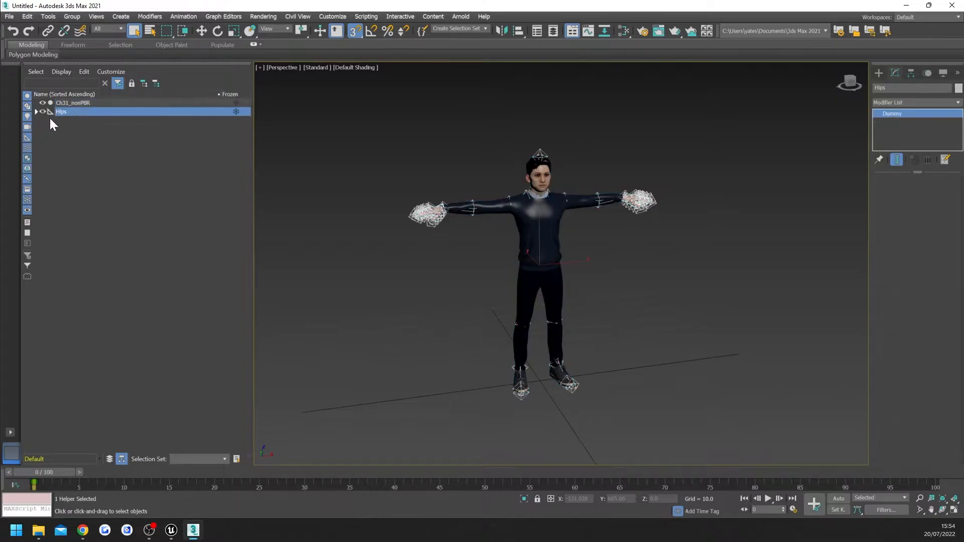
pyautogui.click(36, 112)
pyautogui.click(176, 184)
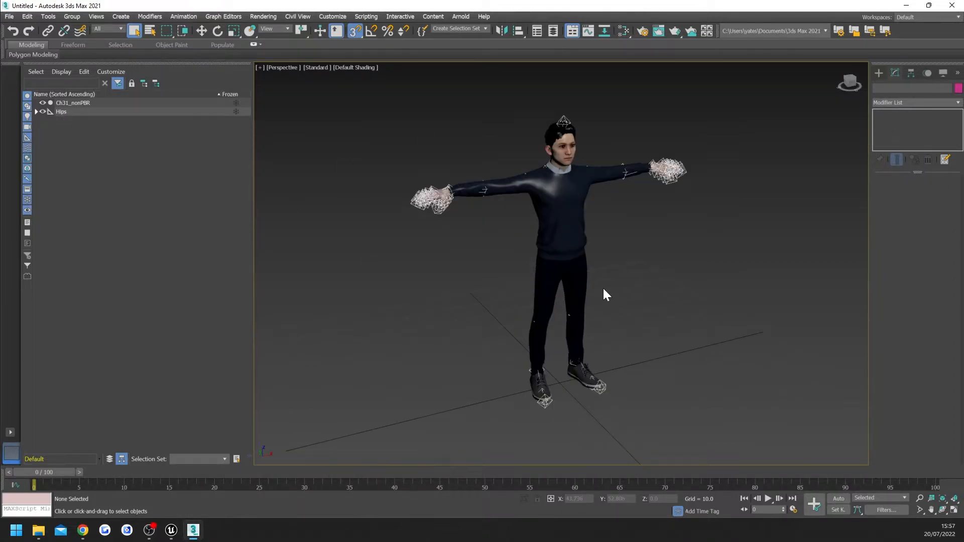
# Step: Select the character mesh and enter its Editable Mesh level beneath the Skin modifier, accepting the topology warning
pyautogui.click(555, 199)
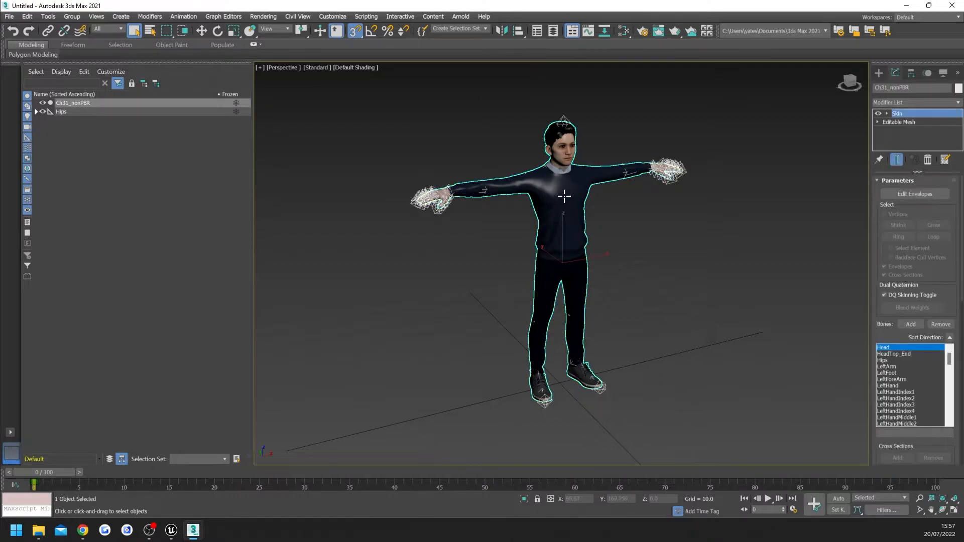
pyautogui.click(899, 122)
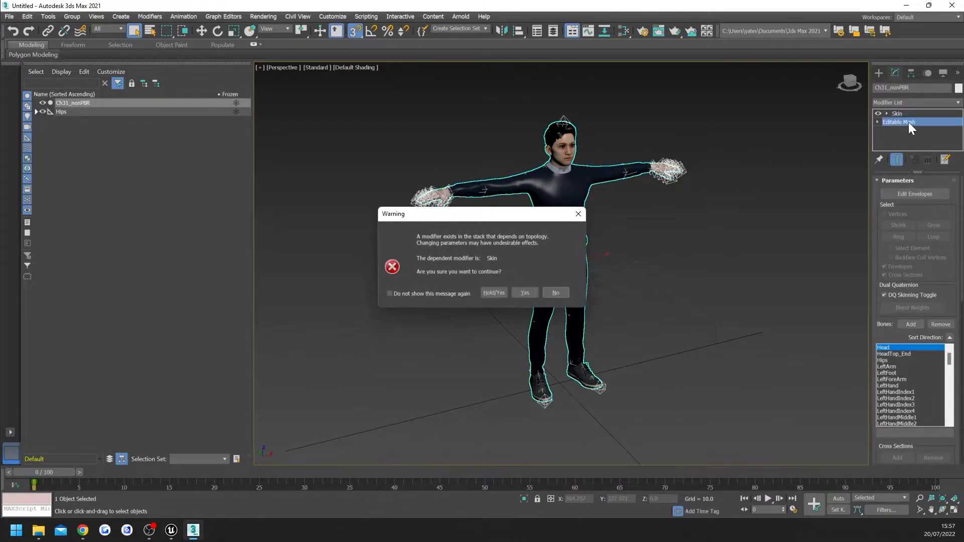
pyautogui.click(523, 293)
# Step: Try to select the torso, legs and shoes as whole mesh elements
pyautogui.press('5')
pyautogui.keyDown('alt'); pyautogui.moveTo(673, 260); pyautogui.dragTo(643, 236, button='middle'); pyautogui.keyUp('alt')
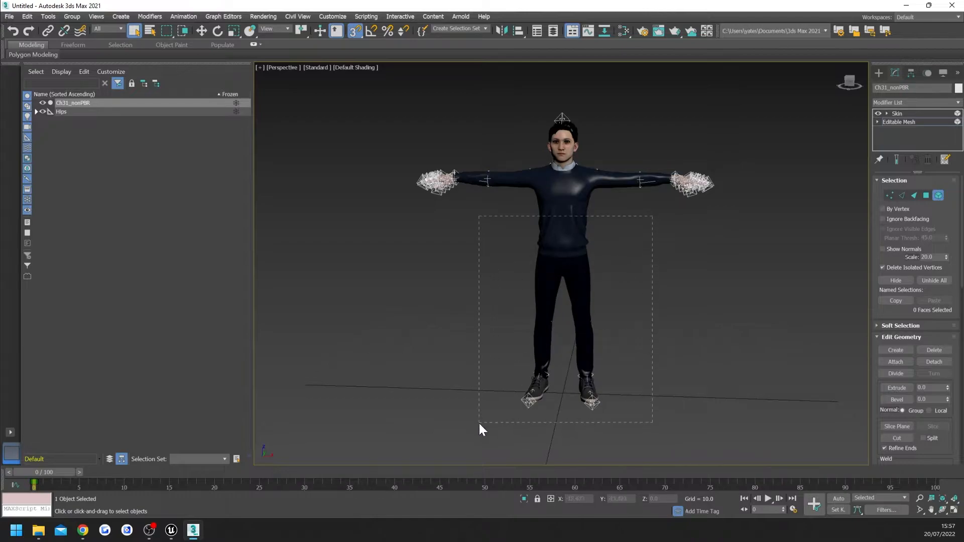
pyautogui.moveTo(479, 424); pyautogui.dragTo(479, 423)
pyautogui.keyDown('alt'); pyautogui.moveTo(639, 336); pyautogui.dragTo(643, 336, button='middle'); pyautogui.keyUp('alt')
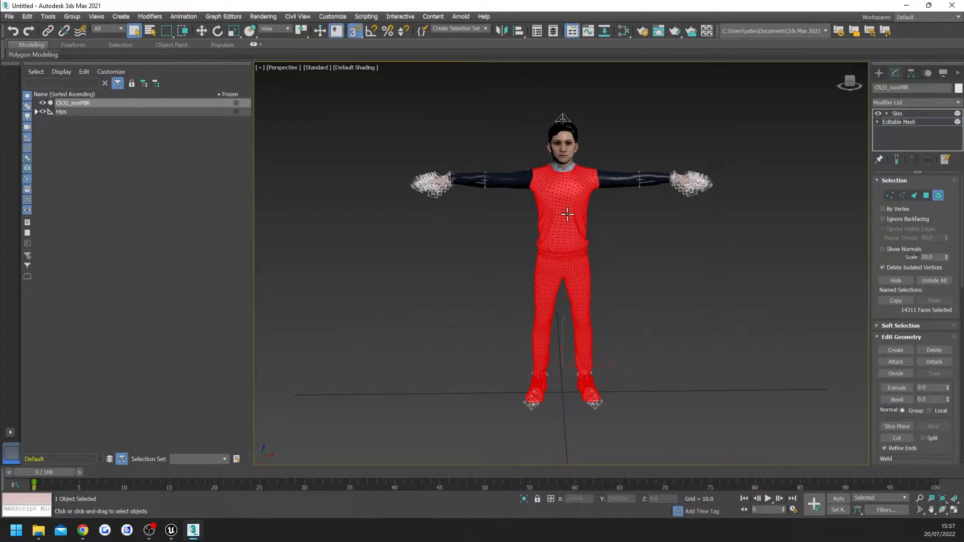
# Step: Select the polygons of the legs, torso, neck and head up to the shoulders and delete them, keeping only the arms
pyautogui.click(924, 194)
pyautogui.keyDown('alt'); pyautogui.moveTo(579, 279); pyautogui.dragTo(482, 308, button='middle'); pyautogui.keyUp('alt')
pyautogui.click(658, 205)
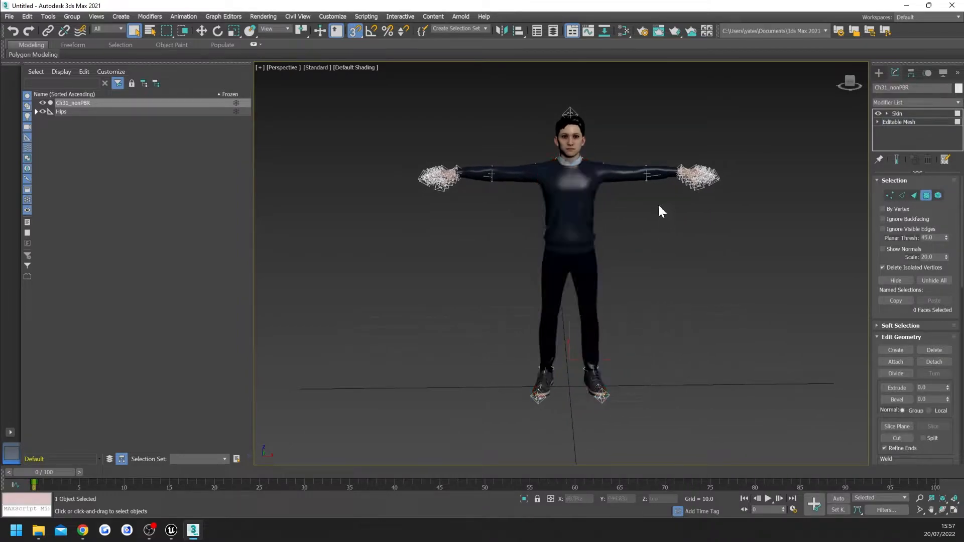
pyautogui.moveTo(507, 373); pyautogui.dragTo(507, 391)
pyautogui.scroll(4, 601, 157)
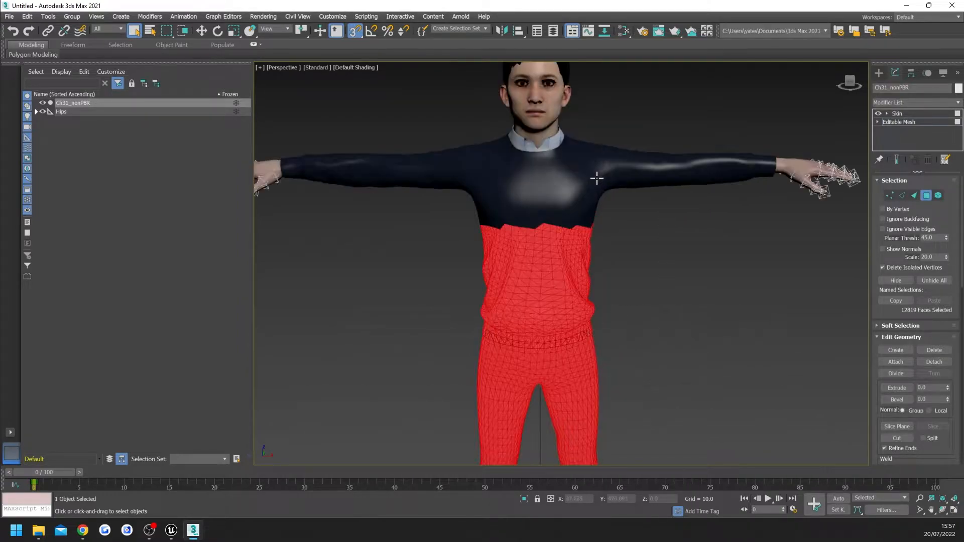
pyautogui.keyDown('ctrl'); pyautogui.moveTo(601, 123); pyautogui.dragTo(471, 252); pyautogui.keyUp('ctrl')
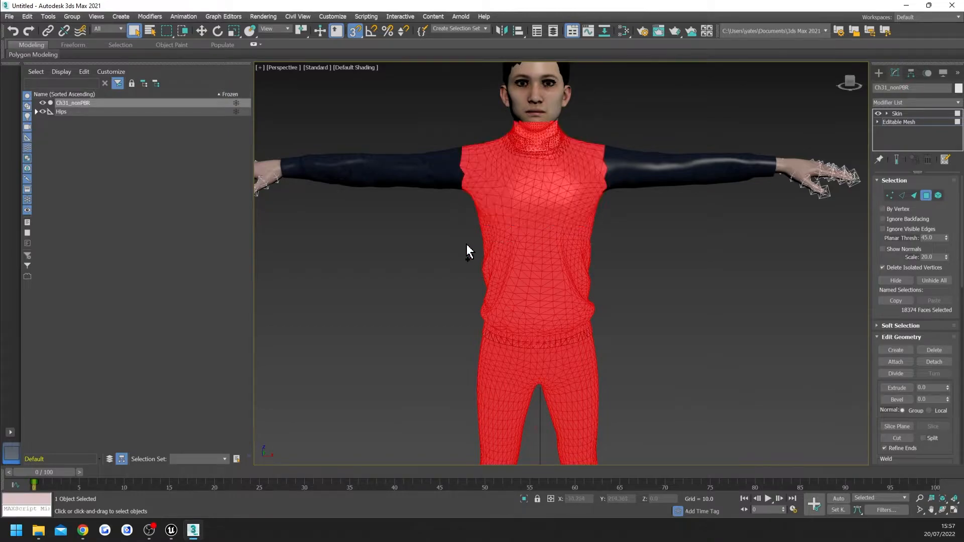
pyautogui.moveTo(568, 189); pyautogui.dragTo(562, 243, button='middle')
pyautogui.keyDown('ctrl'); pyautogui.moveTo(579, 78); pyautogui.dragTo(486, 187); pyautogui.keyUp('ctrl')
pyautogui.keyDown('alt'); pyautogui.moveTo(486, 187); pyautogui.dragTo(542, 258, button='middle'); pyautogui.keyUp('alt')
pyautogui.press('Delete')
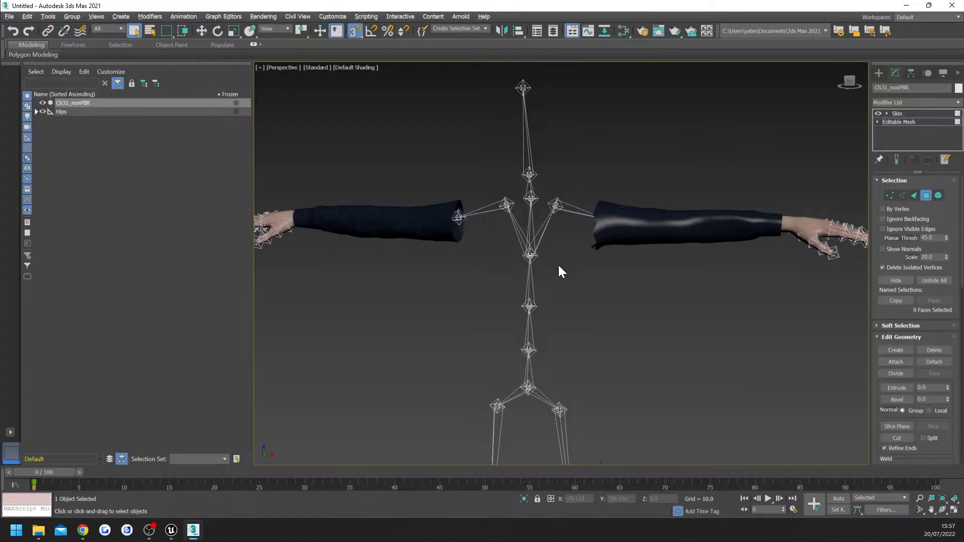
# Step: Select the leftover mesh polygons around the feet and delete them
pyautogui.scroll(3, 558, 263)
pyautogui.scroll(-5, 524, 279)
pyautogui.moveTo(518, 343); pyautogui.dragTo(520, 298, button='middle')
pyautogui.moveTo(564, 357); pyautogui.dragTo(473, 424)
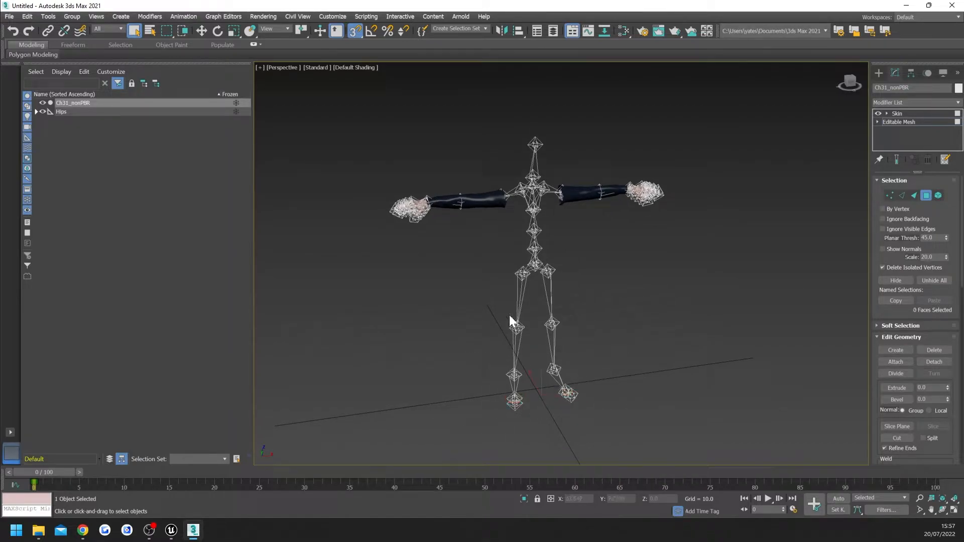
pyautogui.moveTo(521, 250); pyautogui.dragTo(529, 247, button='middle')
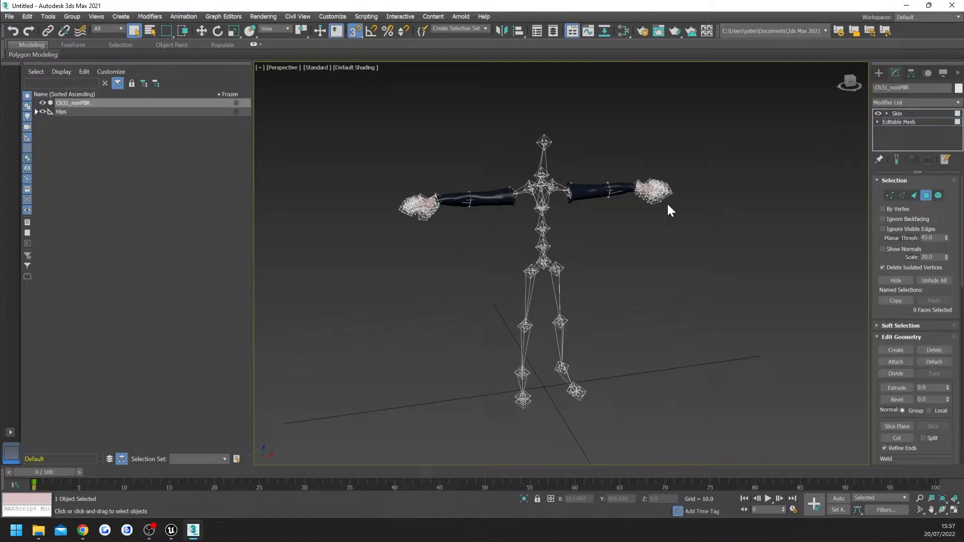
pyautogui.moveTo(676, 206); pyautogui.dragTo(677, 204, button='middle')
# Step: Select all remaining arm polygons, return to the Skin modifier level, inspect the arms, and deselect the mesh
pyautogui.hotkey('ctrl', 'a')
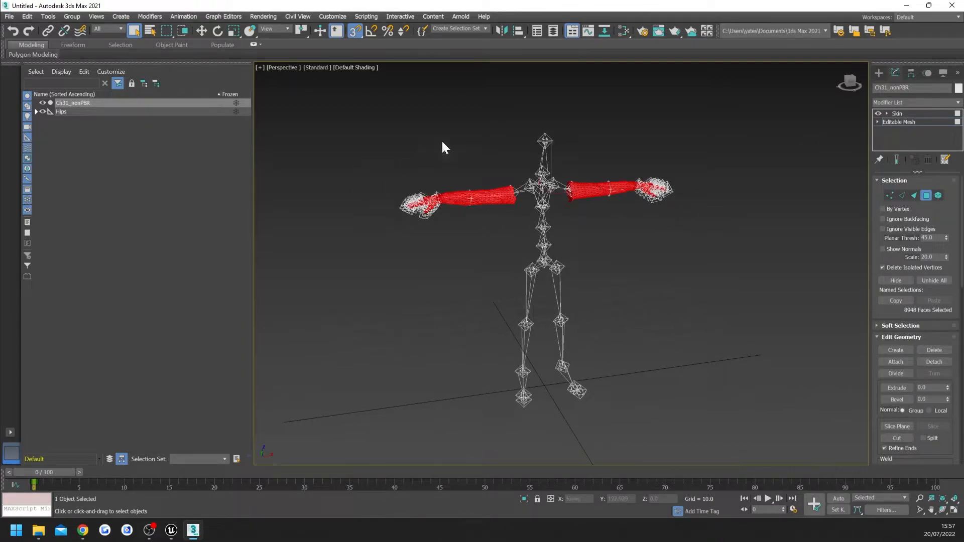
pyautogui.click(906, 115)
pyautogui.keyDown('alt'); pyautogui.moveTo(636, 238); pyautogui.dragTo(672, 222, button='middle'); pyautogui.keyUp('alt')
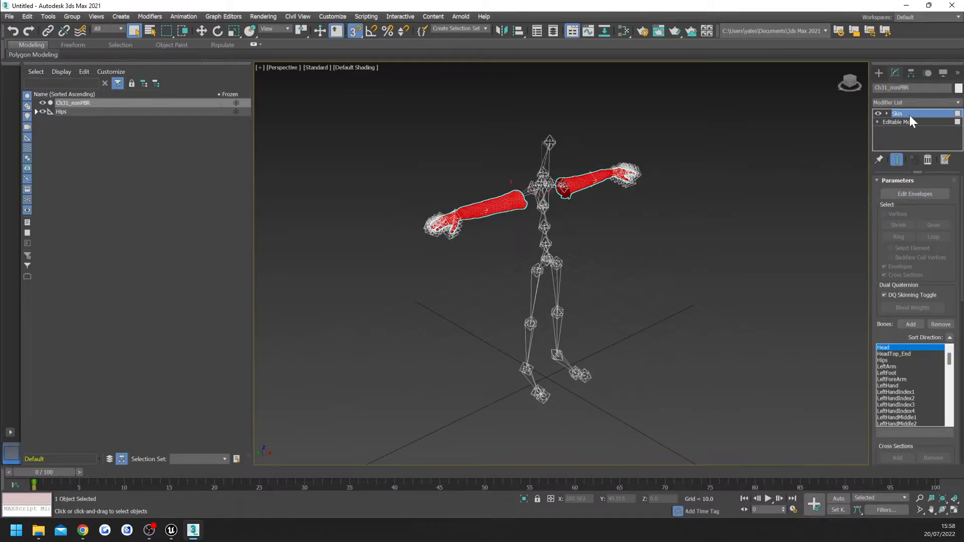
pyautogui.scroll(3, 453, 247)
pyautogui.moveTo(453, 247); pyautogui.dragTo(465, 256, button='middle')
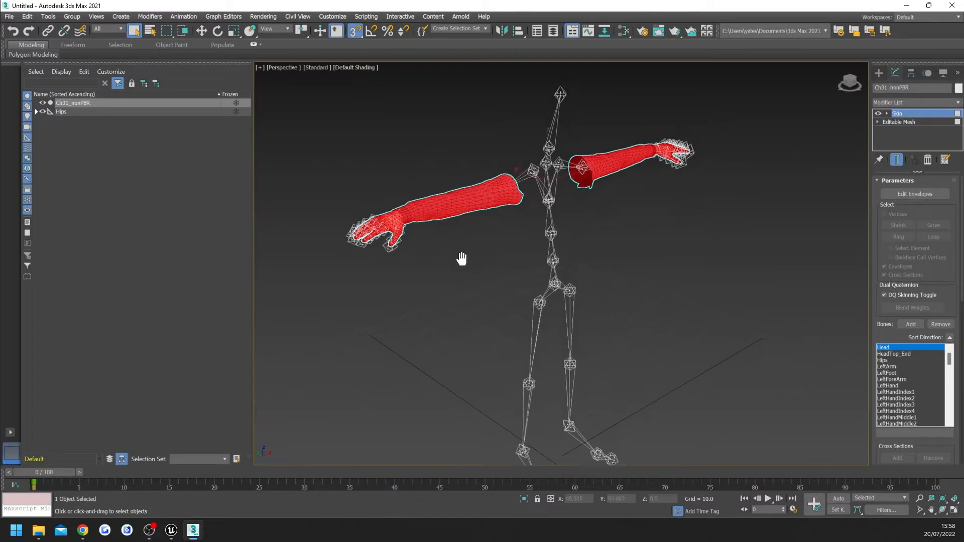
pyautogui.click(453, 269)
pyautogui.keyDown('alt'); pyautogui.moveTo(514, 297); pyautogui.dragTo(489, 300, button='middle'); pyautogui.keyUp('alt')
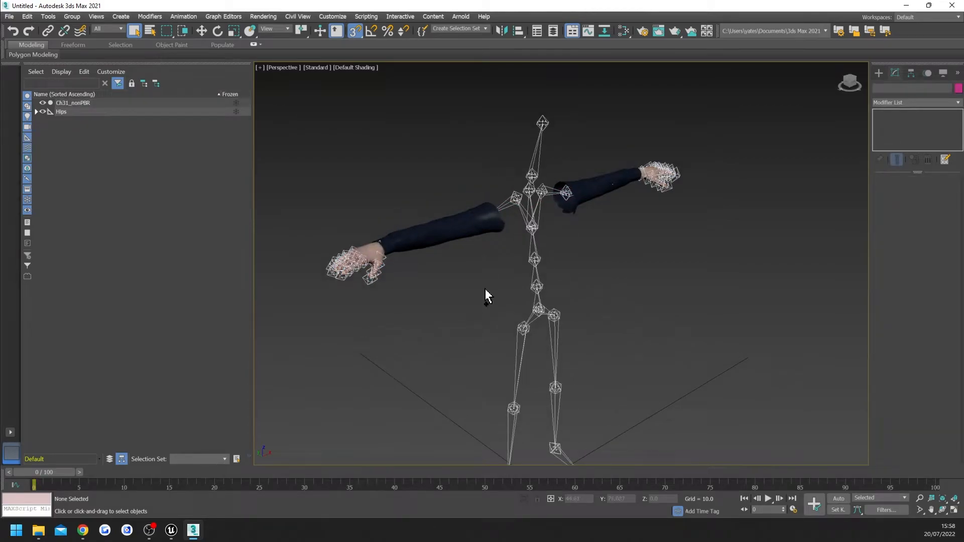
# Step: Select the arms mesh with its entire skeleton and start exporting it to the Desktop as the FBX file CH_31_FirstPerson
pyautogui.hotkey('ctrl', 'a')
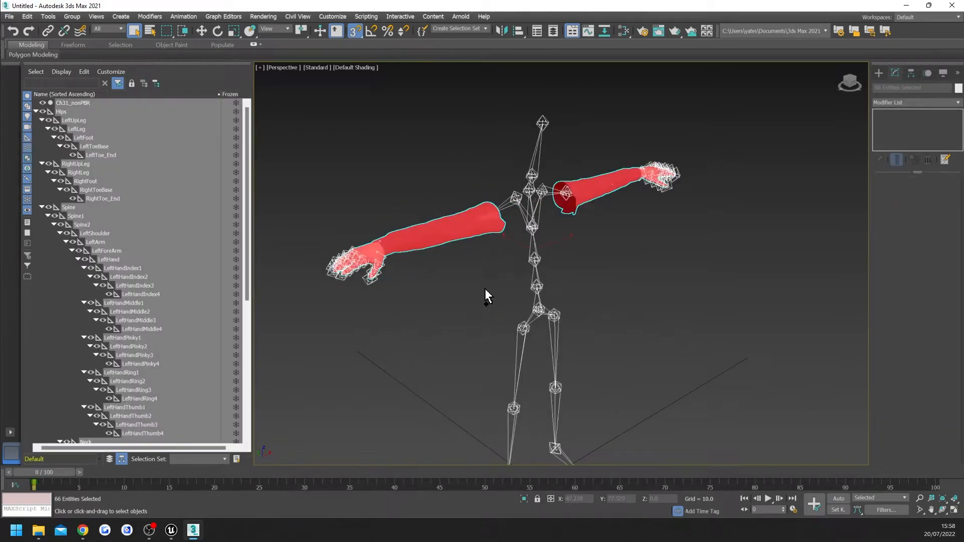
pyautogui.click(10, 17)
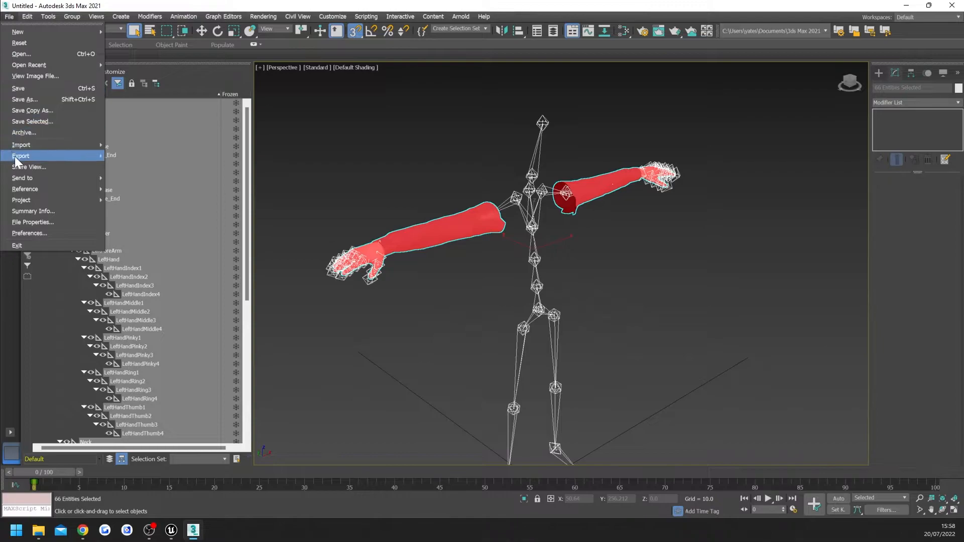
pyautogui.moveTo(17, 159)
pyautogui.click(138, 166)
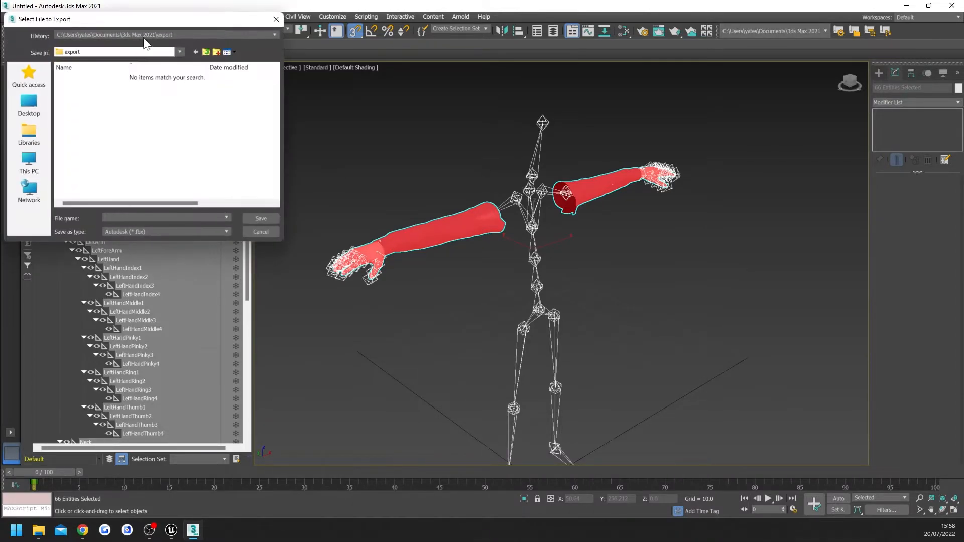
pyautogui.click(28, 106)
pyautogui.scroll(-3, 243, 204)
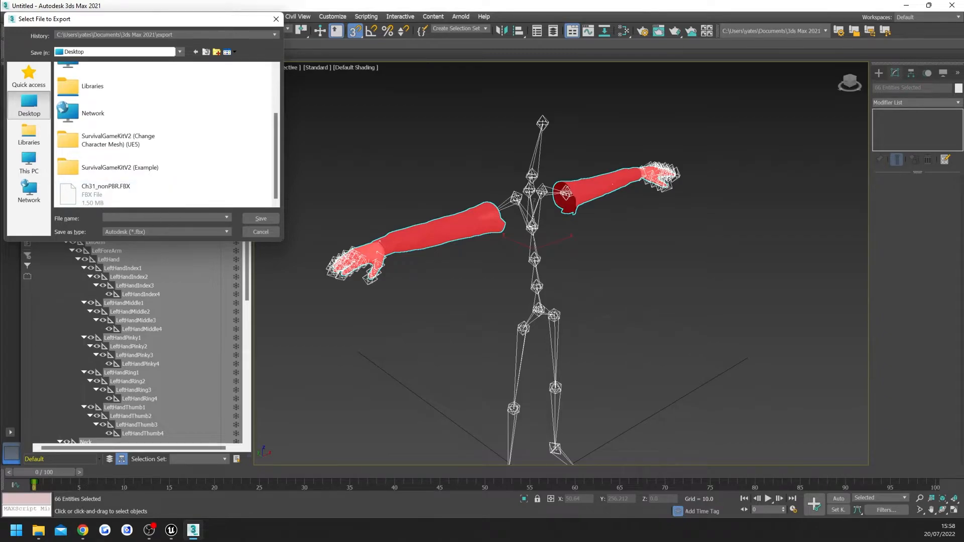
pyautogui.write('CH_31_FirstPerson')
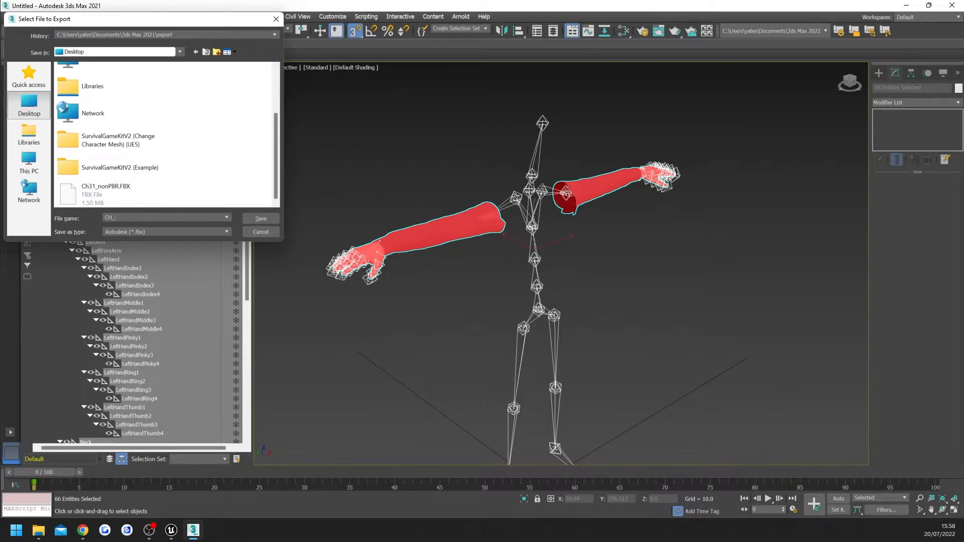
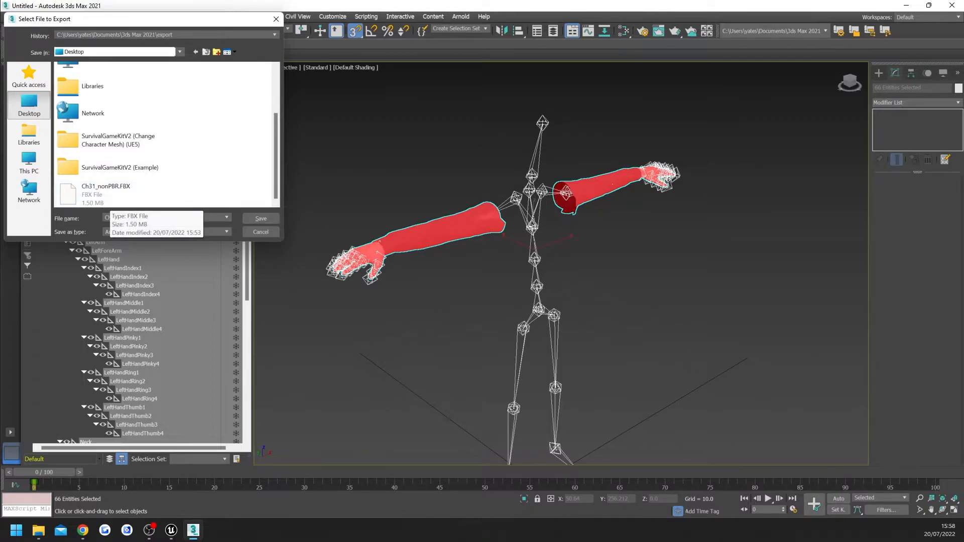
pyautogui.click(262, 219)
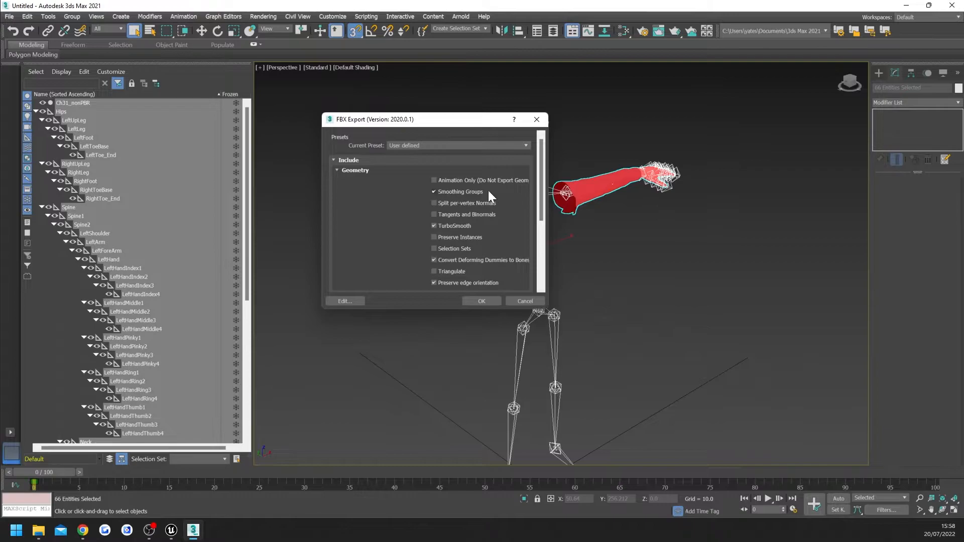
# Step: Make sure animation is excluded in the FBX export options and complete the export
pyautogui.moveTo(541, 201); pyautogui.dragTo(541, 243)
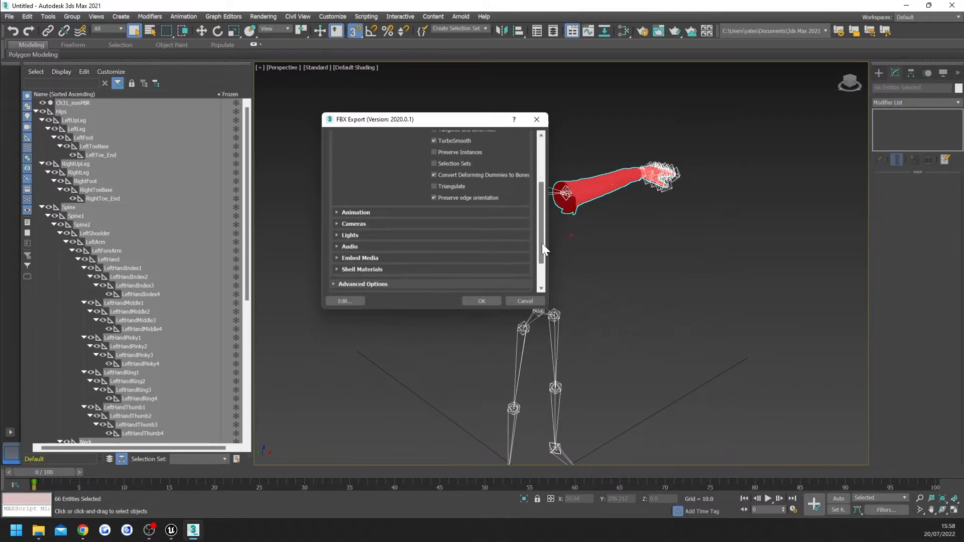
pyautogui.click(335, 212)
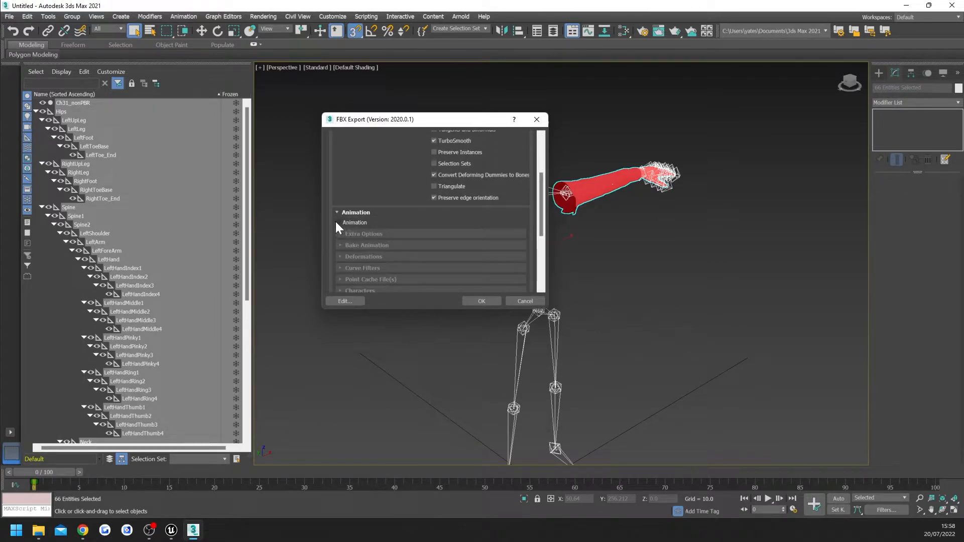
pyautogui.click(338, 223)
pyautogui.click(481, 302)
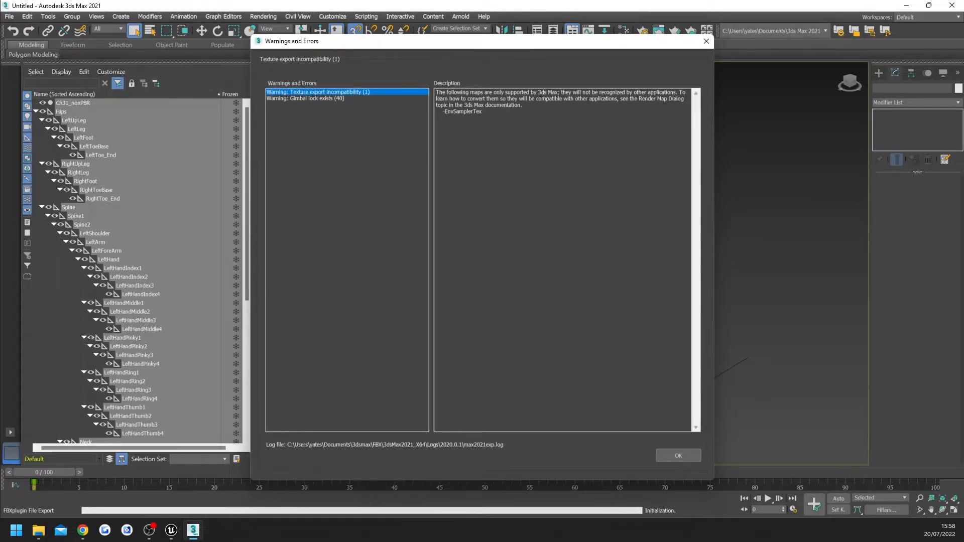
pyautogui.click(672, 456)
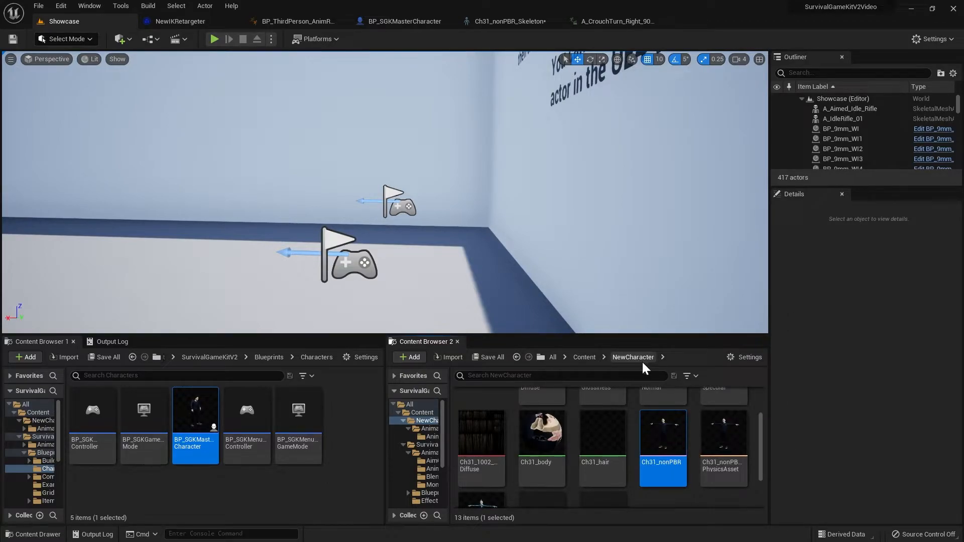
# Step: Switch to Unreal Editor and choose CH_31_FirstPerson.fbx from the Desktop for import into the NewCharacter folder
pyautogui.click(632, 418)
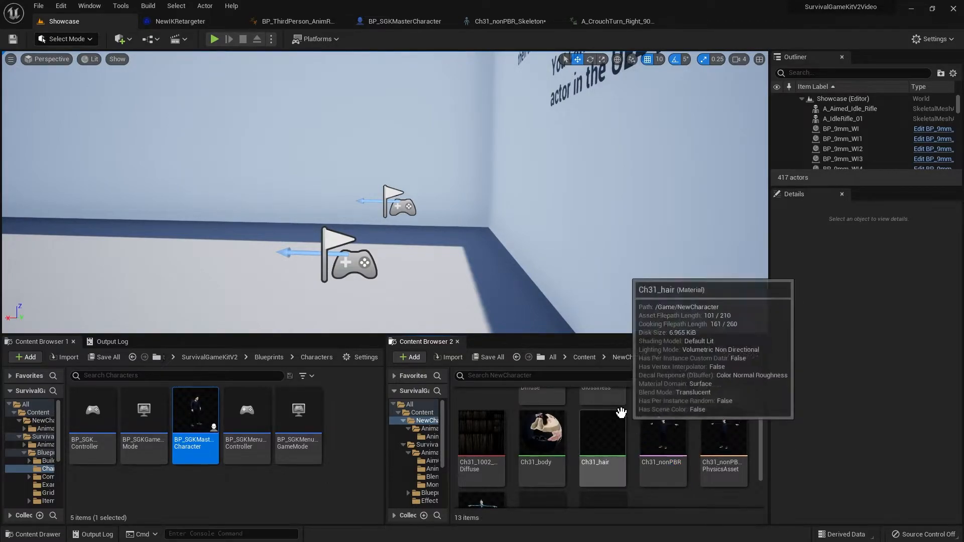
pyautogui.click(452, 357)
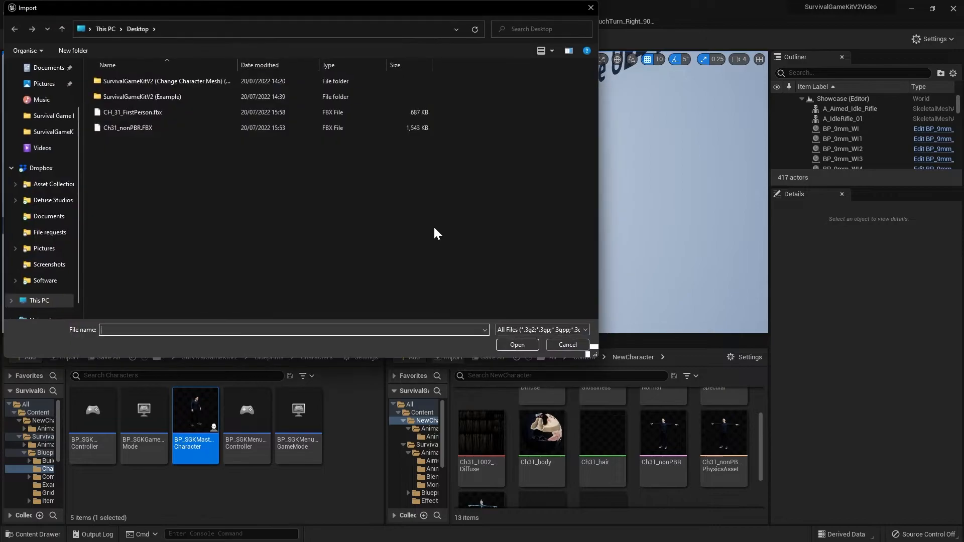
pyautogui.click(126, 113)
pyautogui.click(513, 343)
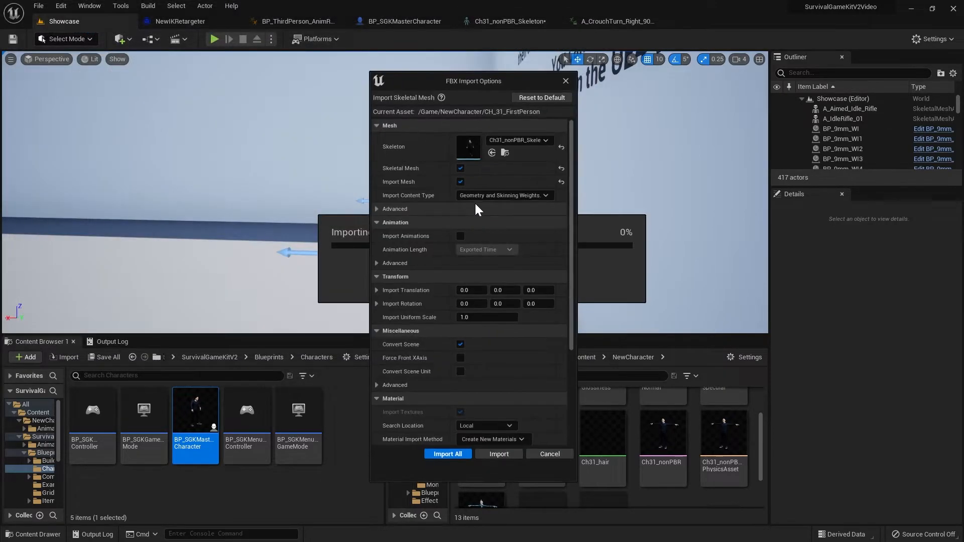
# Step: Import the mesh onto Ch31_nonPBR_Skeleton with the material method set to Do Not Create Material and Import Textures turned off
pyautogui.click(529, 143)
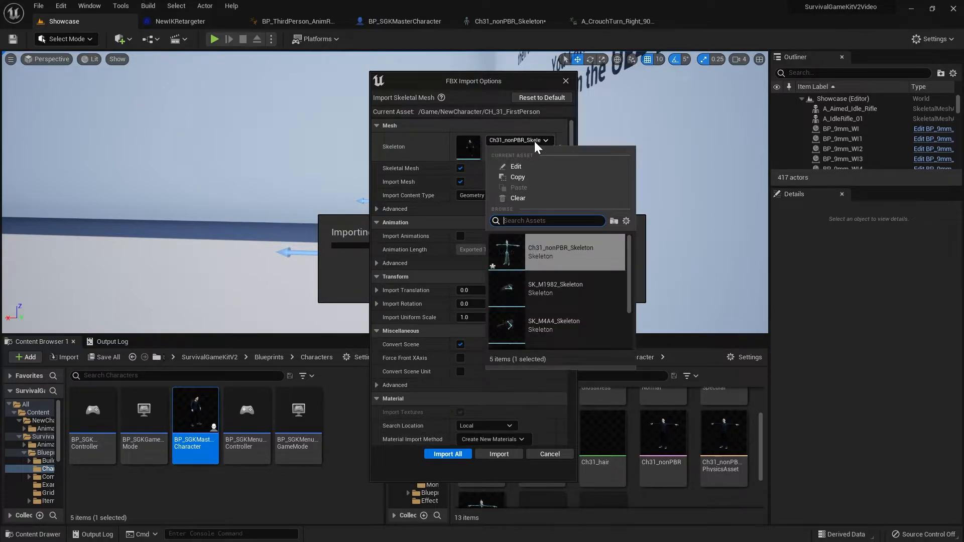
pyautogui.click(578, 248)
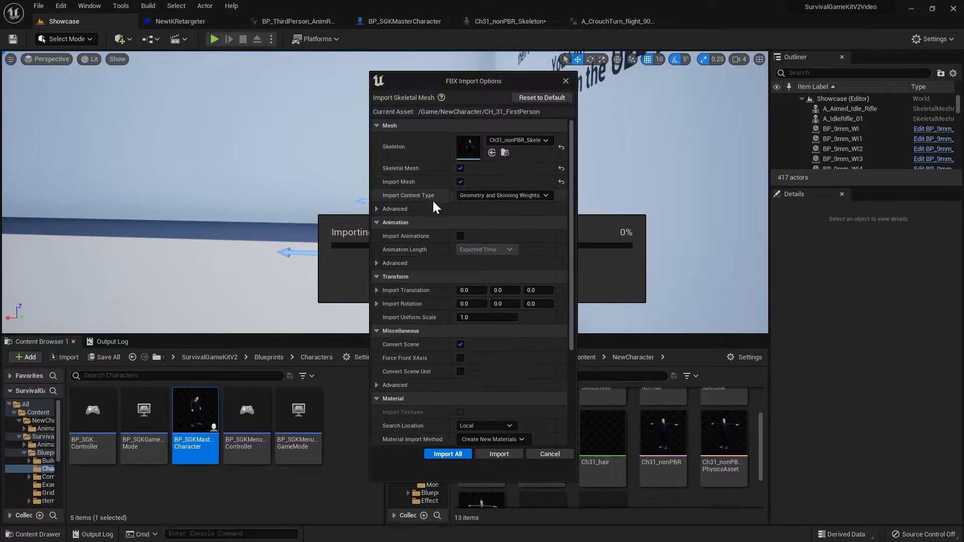
pyautogui.scroll(-1, 421, 322)
pyautogui.scroll(-4, 420, 321)
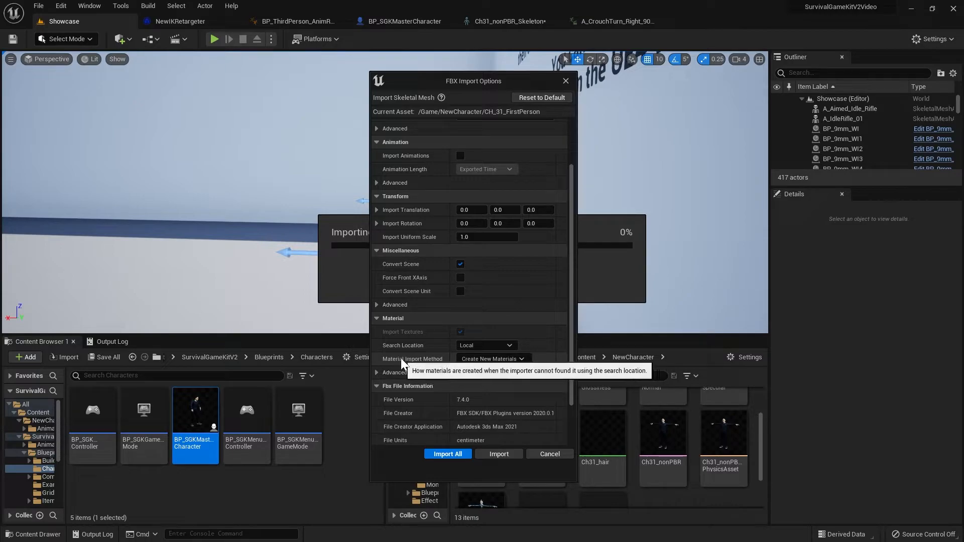
pyautogui.click(492, 359)
pyautogui.click(512, 396)
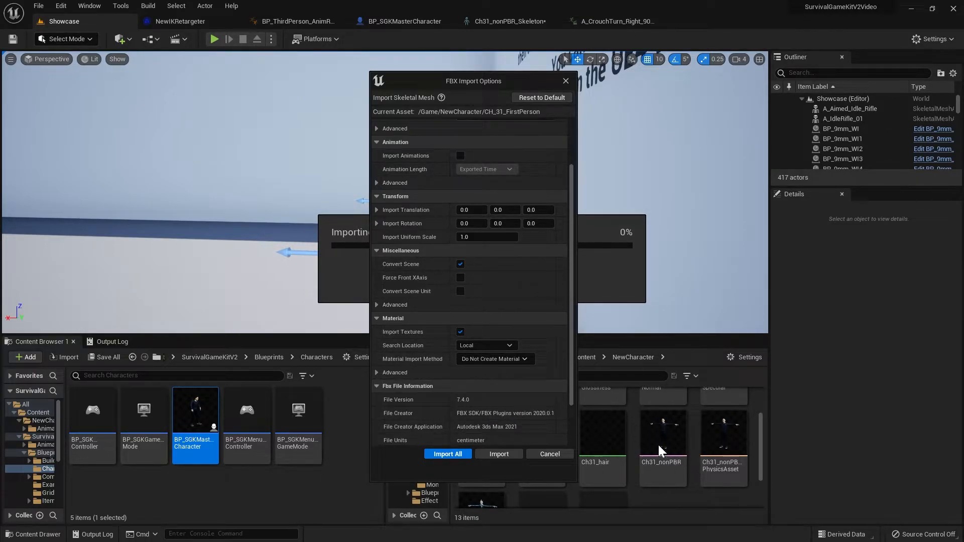
pyautogui.click(460, 333)
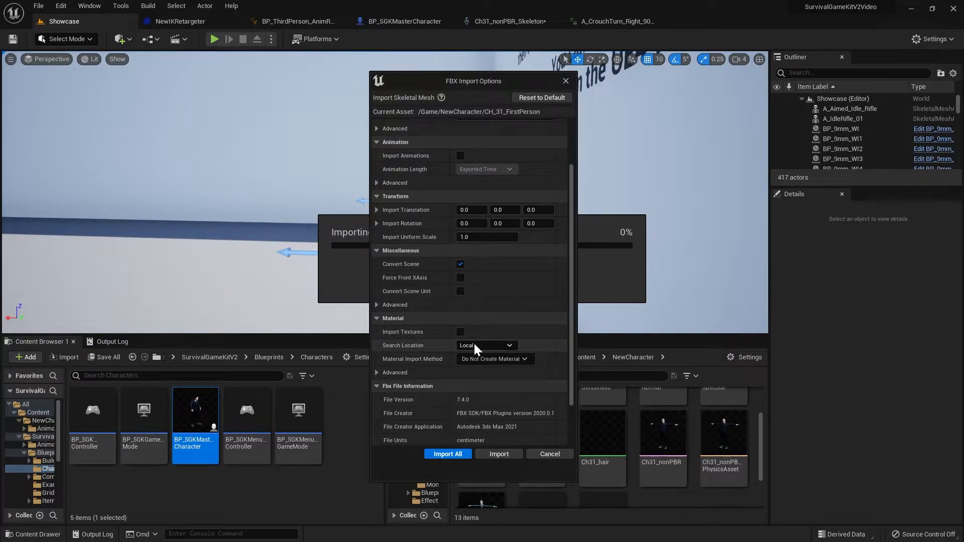
pyautogui.click(446, 455)
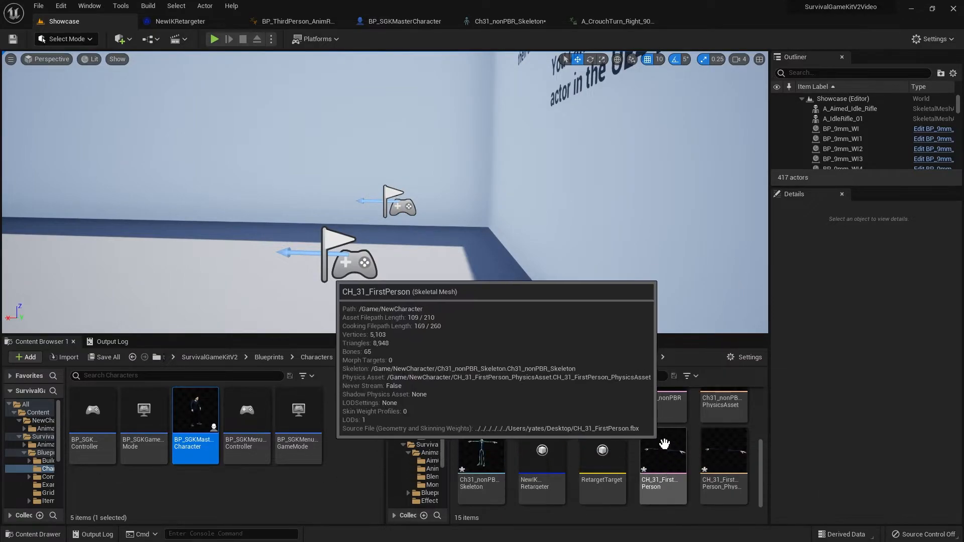
# Step: Open the CH_31_FirstPerson skeletal mesh and check the material assigned to its material slot
pyautogui.doubleClick(663, 451)
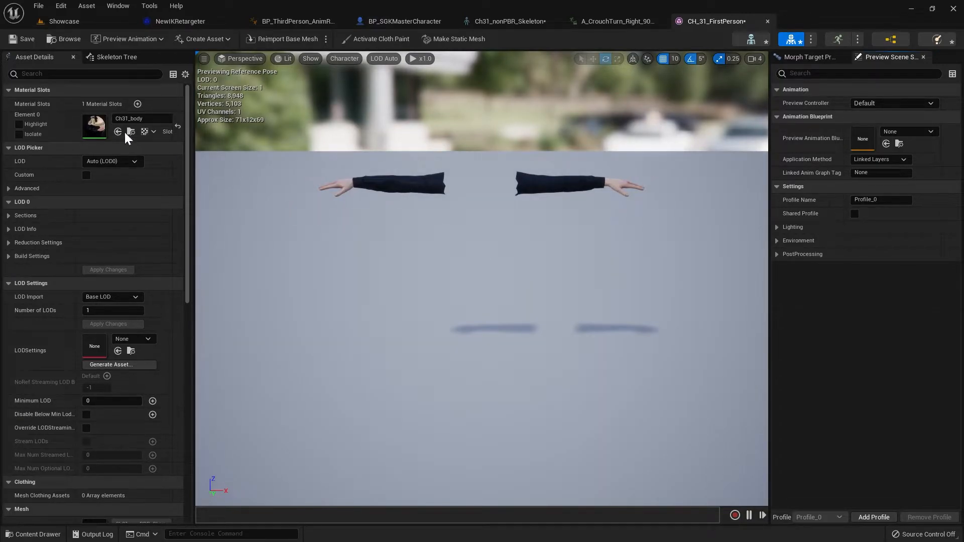
pyautogui.moveTo(194, 130); pyautogui.dragTo(240, 132)
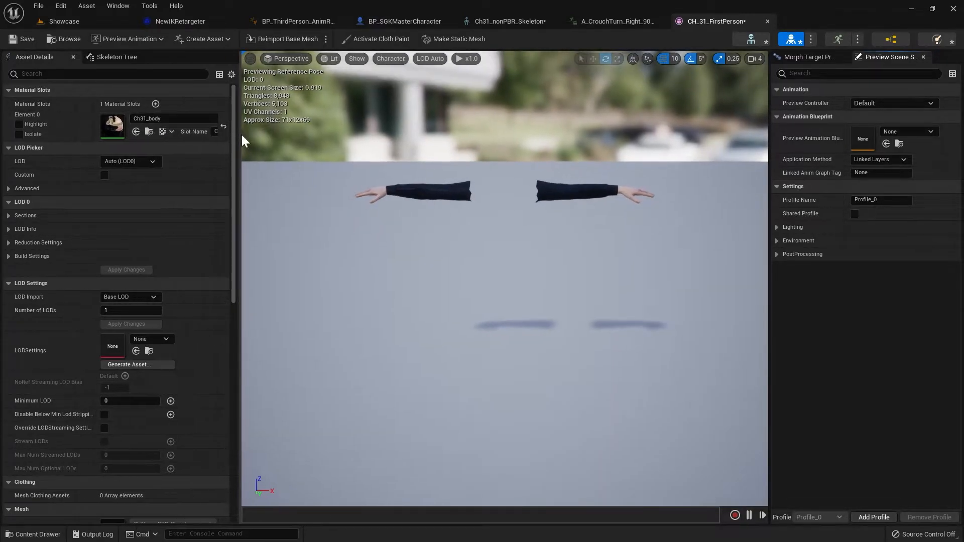
pyautogui.click(201, 120)
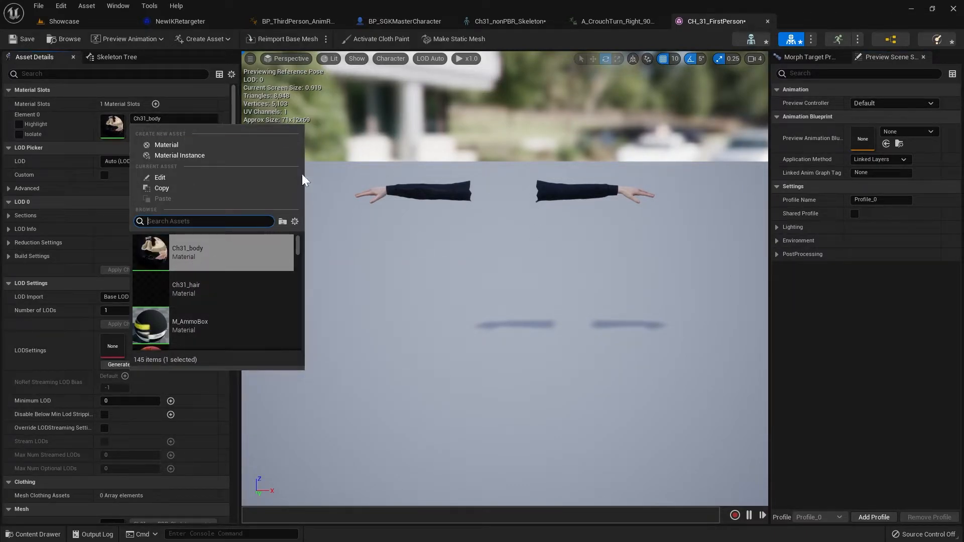
pyautogui.click(200, 117)
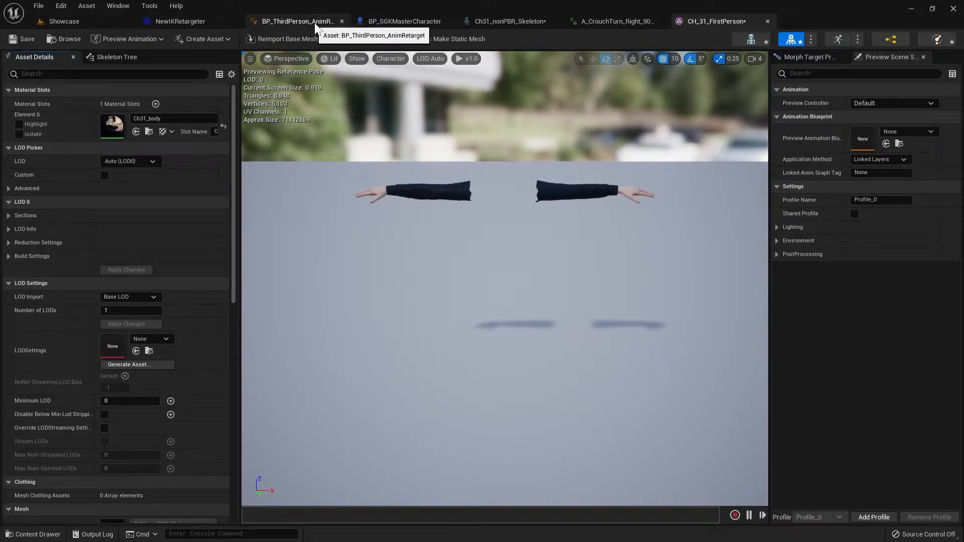
# Step: Start Duplicate and Retarget on the BP_FirstPersonArms_Anim animation blueprint in the SurvivalGameKitV2 Animations folder
pyautogui.click(100, 22)
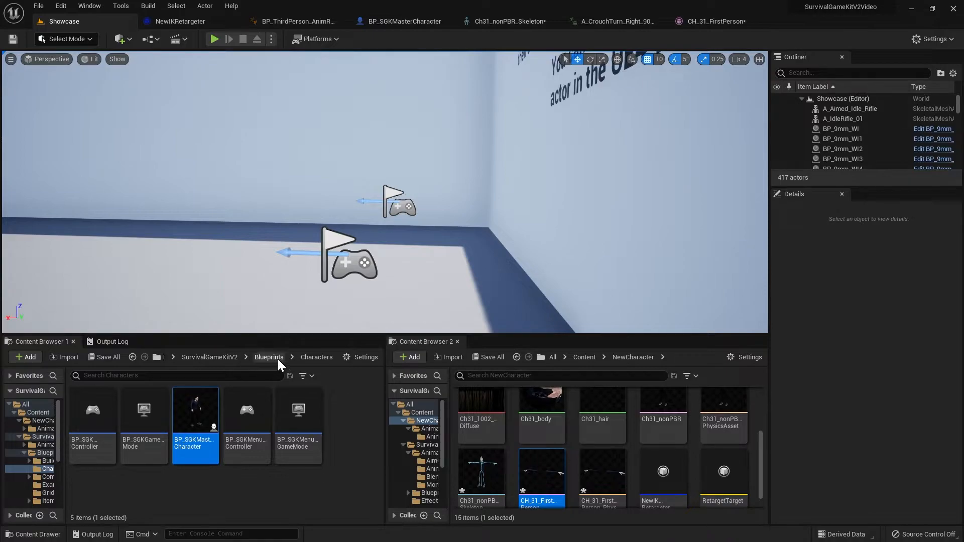
pyautogui.click(221, 357)
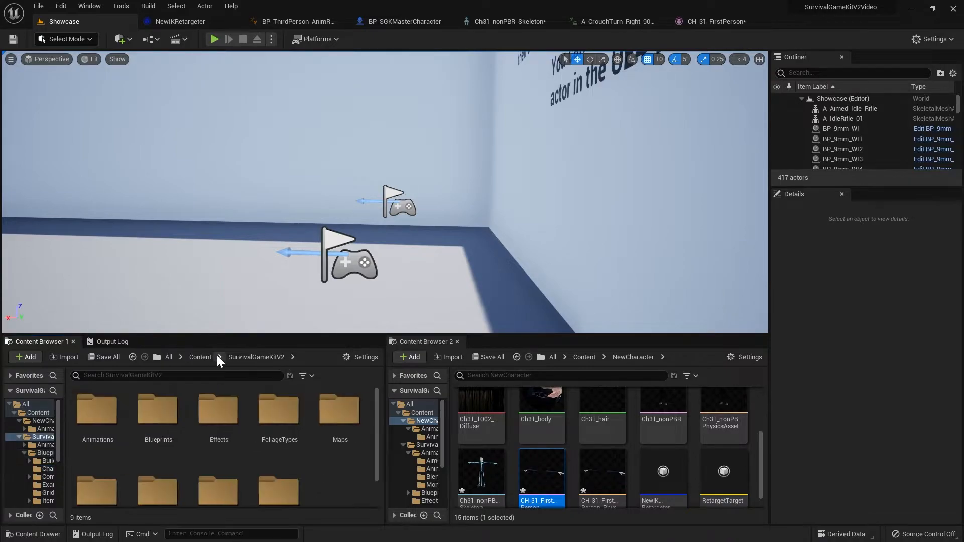
pyautogui.doubleClick(98, 419)
pyautogui.scroll(-1, 256, 486)
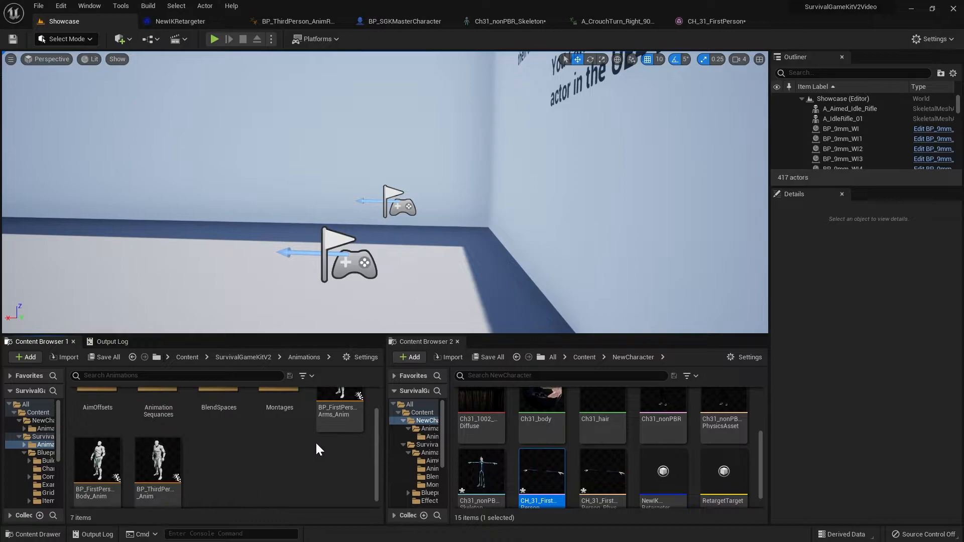
pyautogui.scroll(1, 338, 420)
pyautogui.rightClick(340, 410)
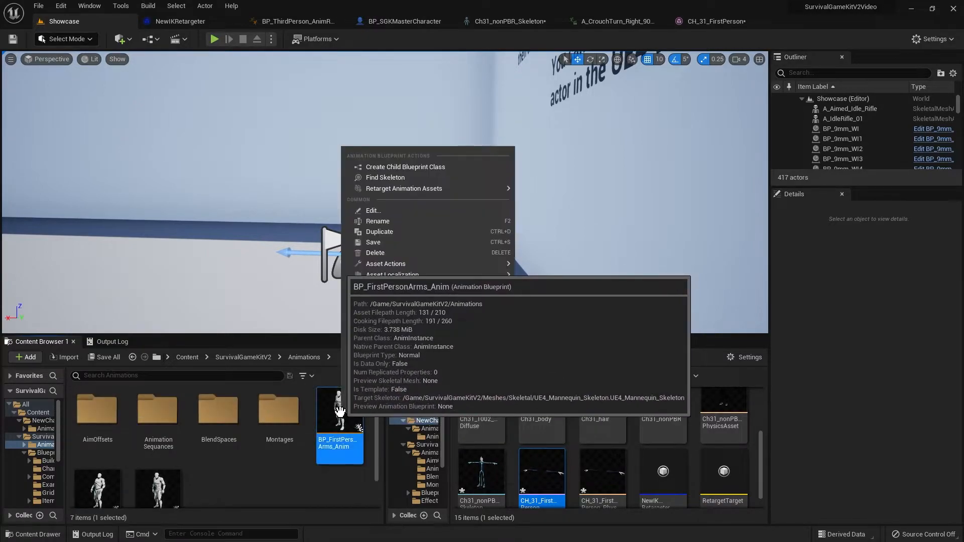
pyautogui.moveTo(382, 188)
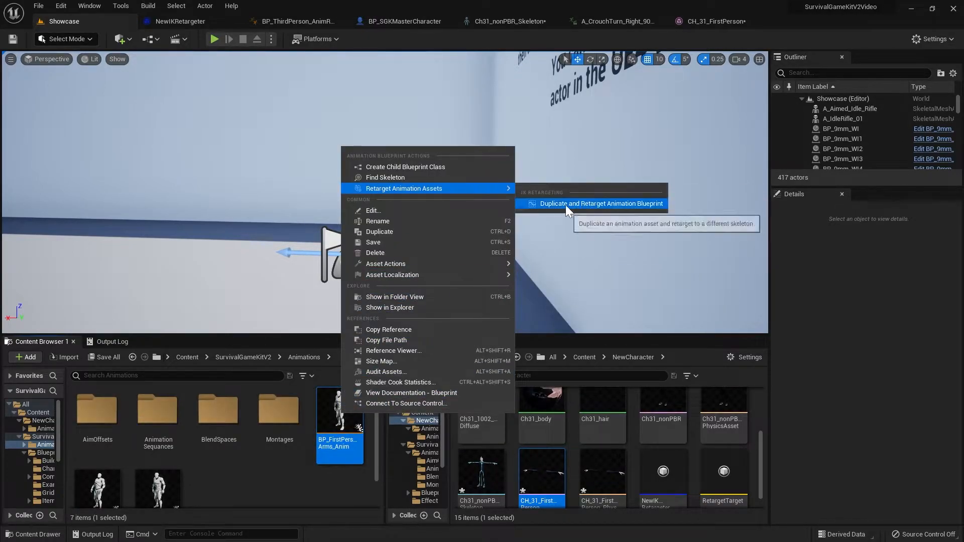
pyautogui.click(634, 206)
# Step: Retarget the blueprint using NewIKRetargeter into NewCharacter/Animations/AnimBlueprints with Remap Referenced Assets turned off
pyautogui.click(675, 192)
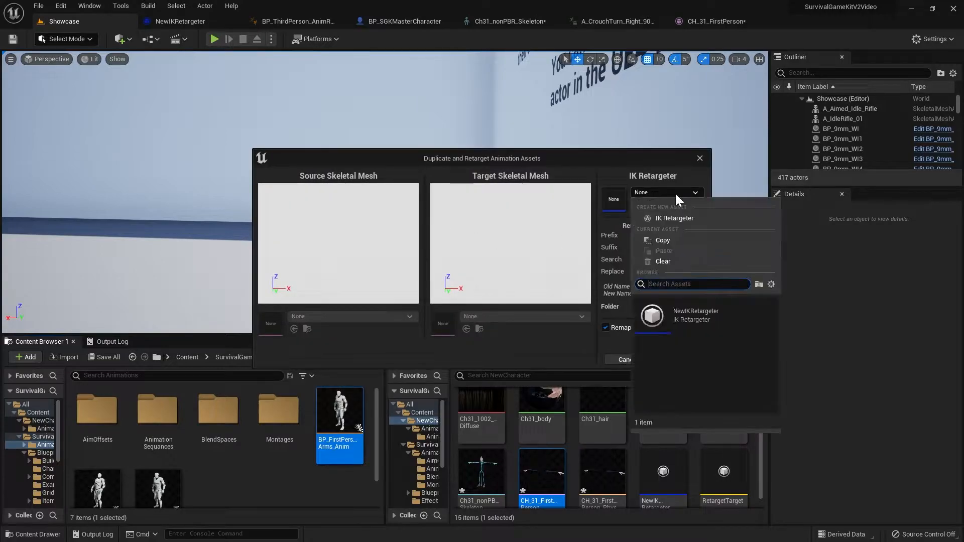
pyautogui.click(701, 312)
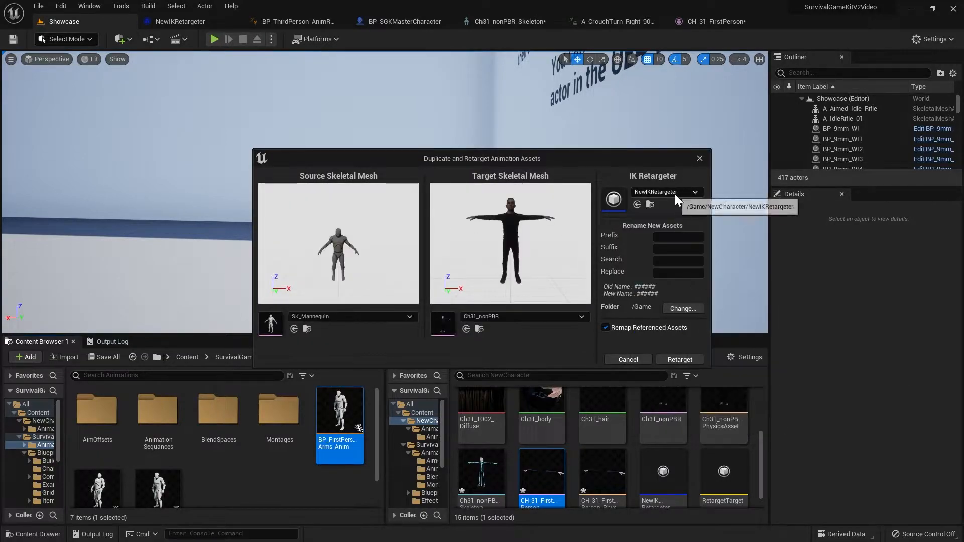
pyautogui.click(682, 309)
pyautogui.click(386, 213)
pyautogui.click(391, 220)
pyautogui.click(424, 228)
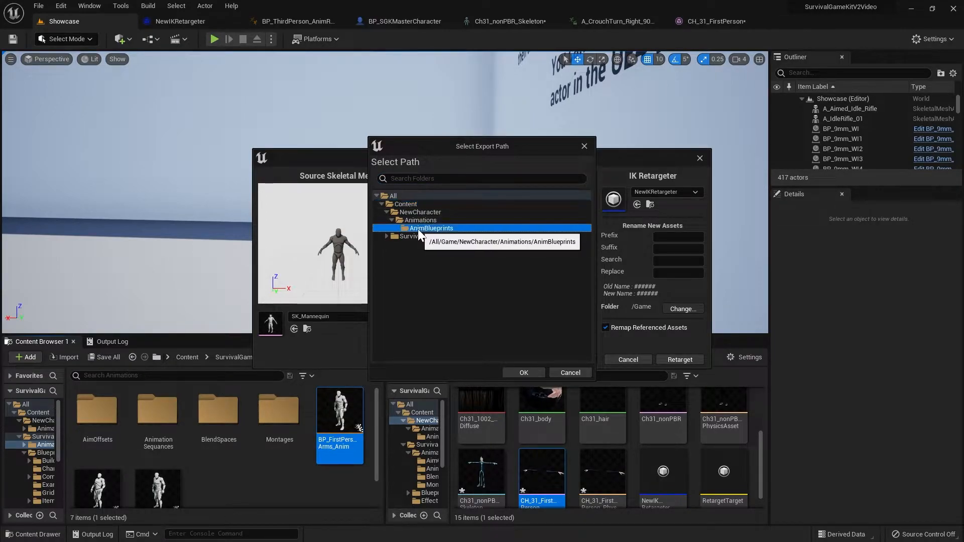
pyautogui.click(531, 373)
pyautogui.click(607, 327)
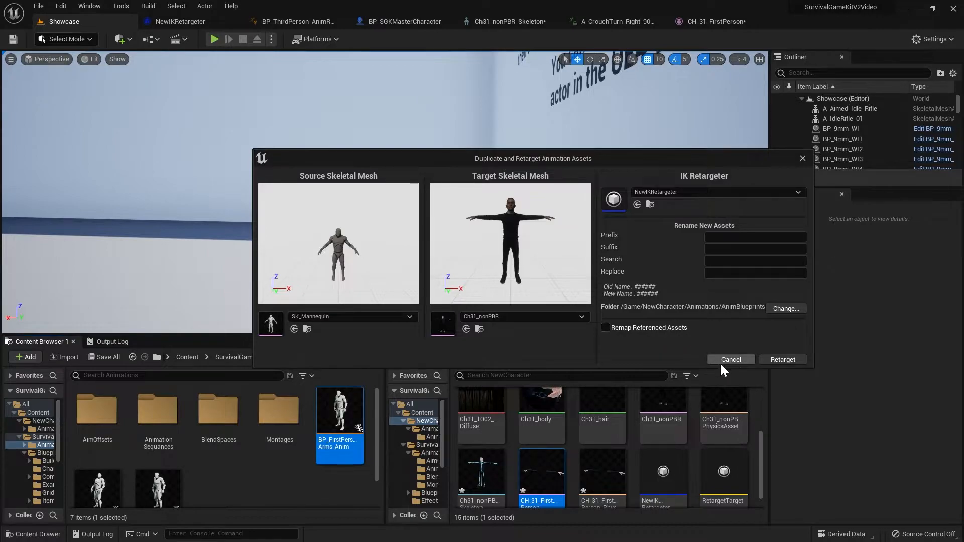
pyautogui.click(784, 361)
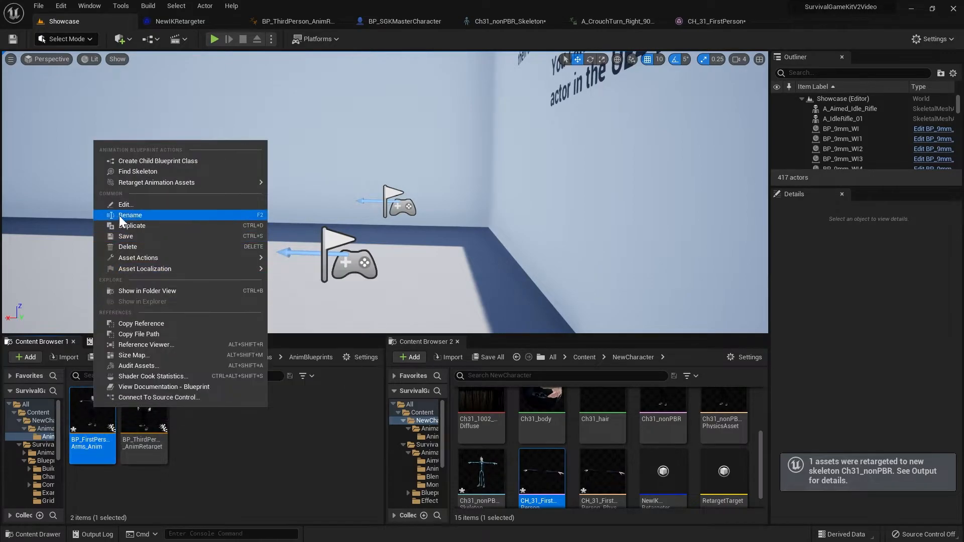
# Step: Rename the retargeted first-person arms animation blueprint to BP_FirstPersonArms_AnimRetarget
pyautogui.click(137, 216)
pyautogui.write('Retarget')
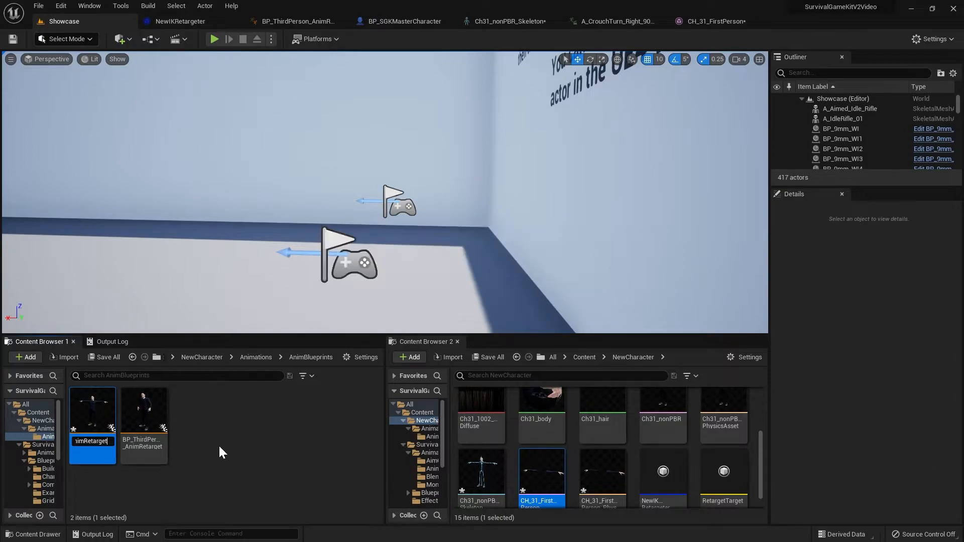
pyautogui.press('Return')
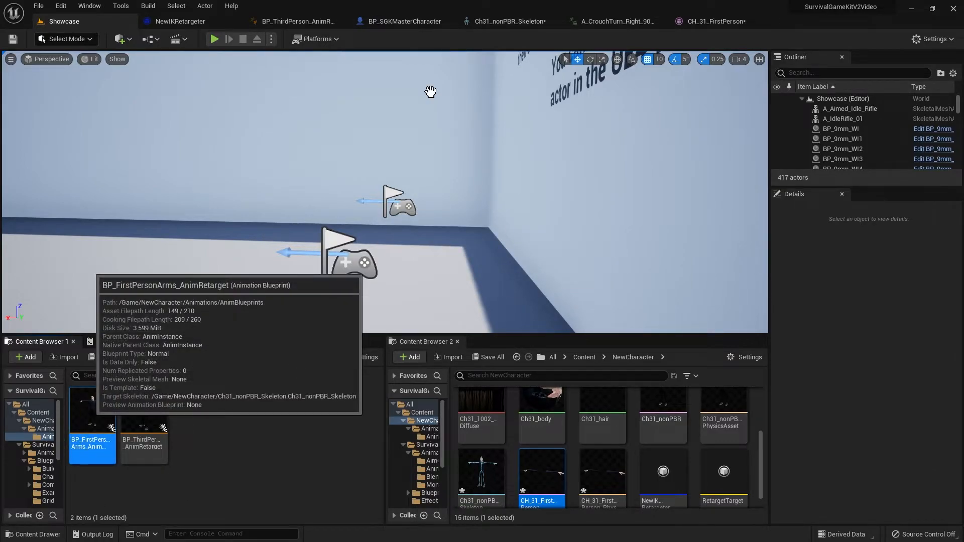
# Step: Open the BP_FirstPersonArms_AnimRetarget blueprint, compile it, and jump to the Two Bone IK node from its hand_r warning
pyautogui.press('Return')
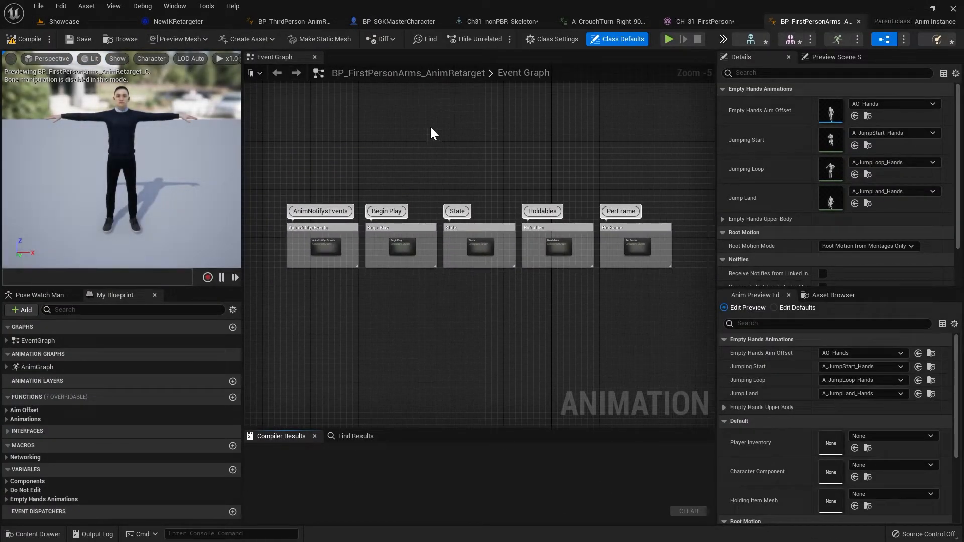
pyautogui.click(23, 39)
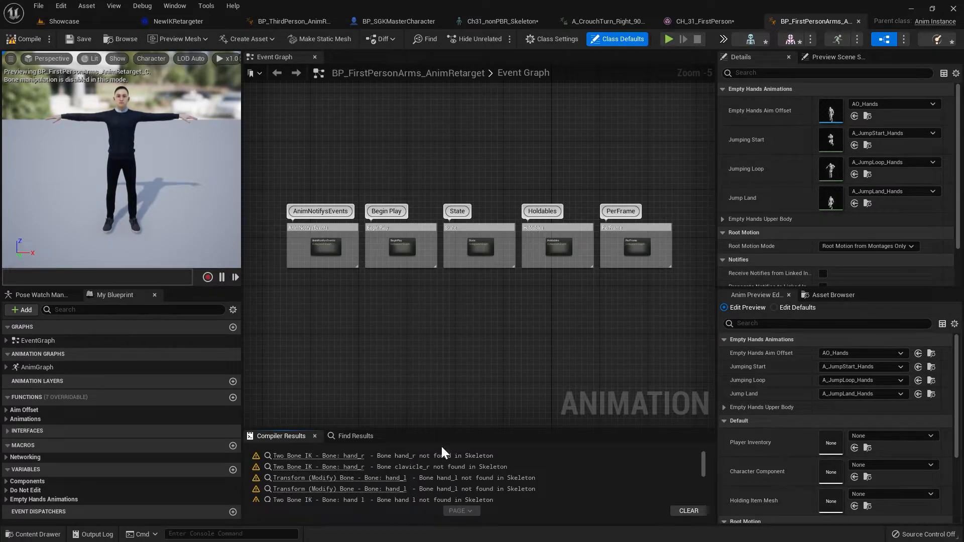
pyautogui.click(329, 456)
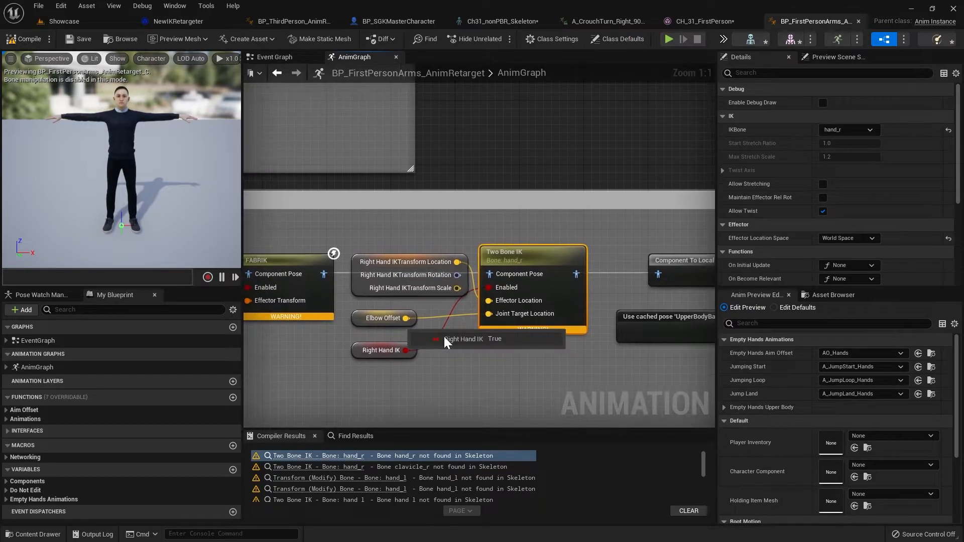
# Step: Set the Tip Bone of the right-hand FABRIK node to RightHand
pyautogui.moveTo(482, 371); pyautogui.dragTo(568, 363, button='right')
pyautogui.scroll(-2, 568, 364)
pyautogui.scroll(2, 568, 363)
pyautogui.moveTo(470, 354); pyautogui.dragTo(453, 298, button='right')
pyautogui.scroll(1, 426, 300)
pyautogui.moveTo(427, 249); pyautogui.dragTo(459, 248, button='right')
pyautogui.click(459, 248)
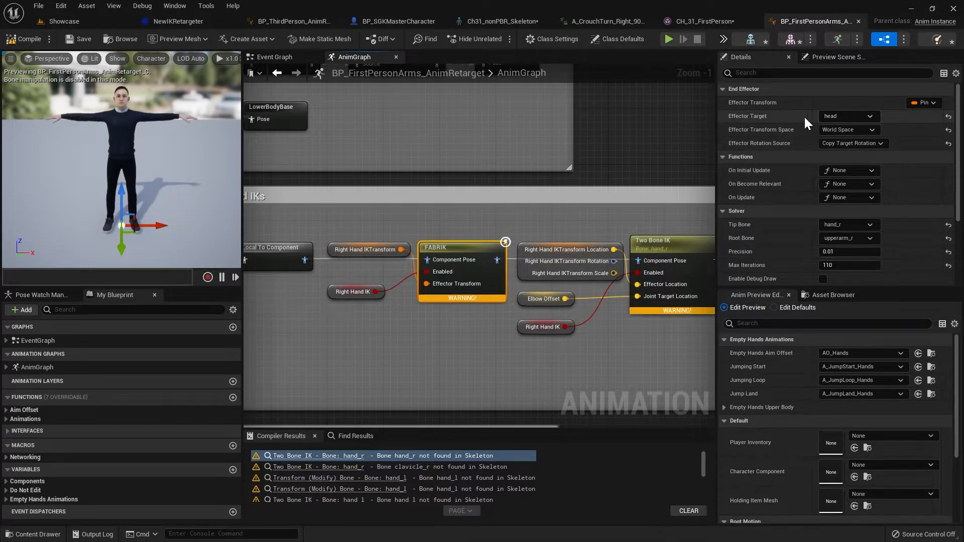
pyautogui.click(851, 224)
pyautogui.write('right')
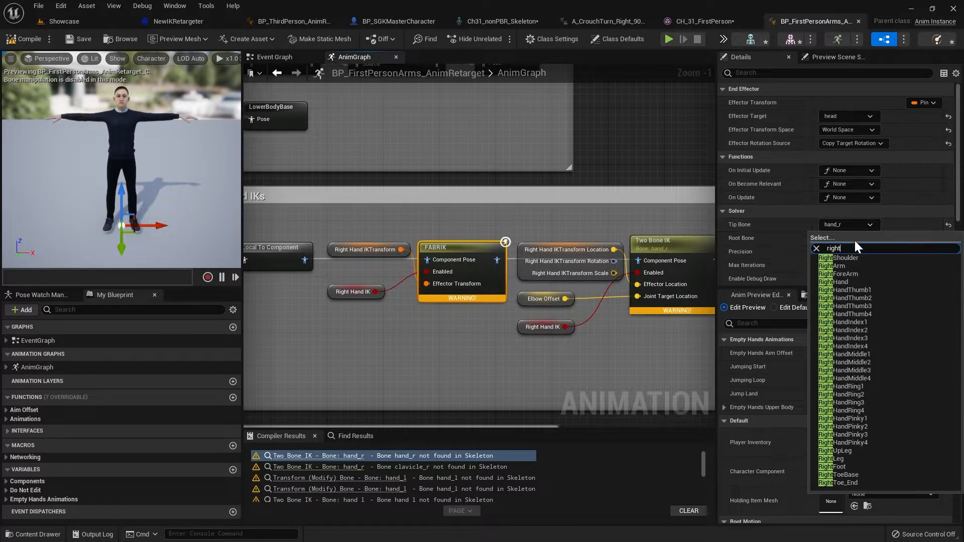
pyautogui.click(846, 281)
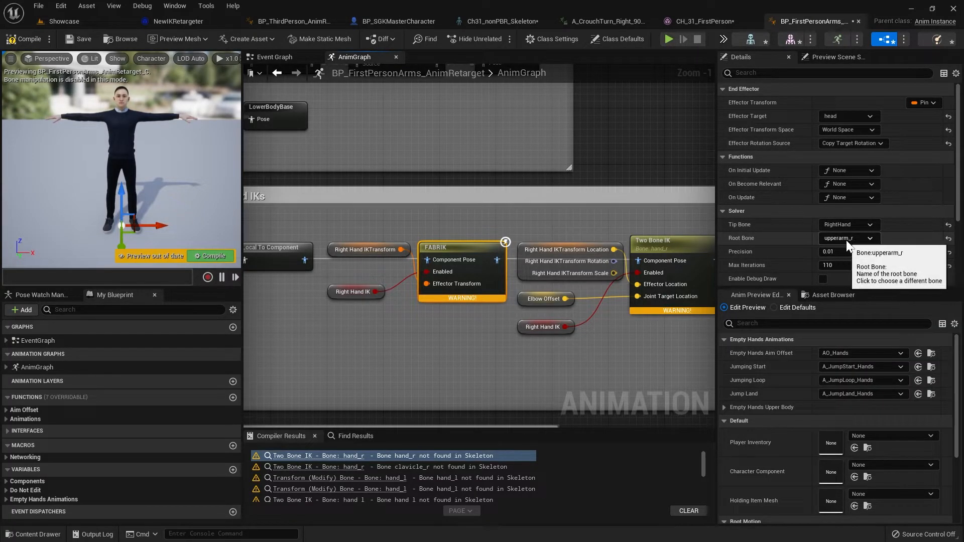
# Step: Set the Root Bone of the right-hand FABRIK node to RightArm
pyautogui.scroll(3, 116, 117)
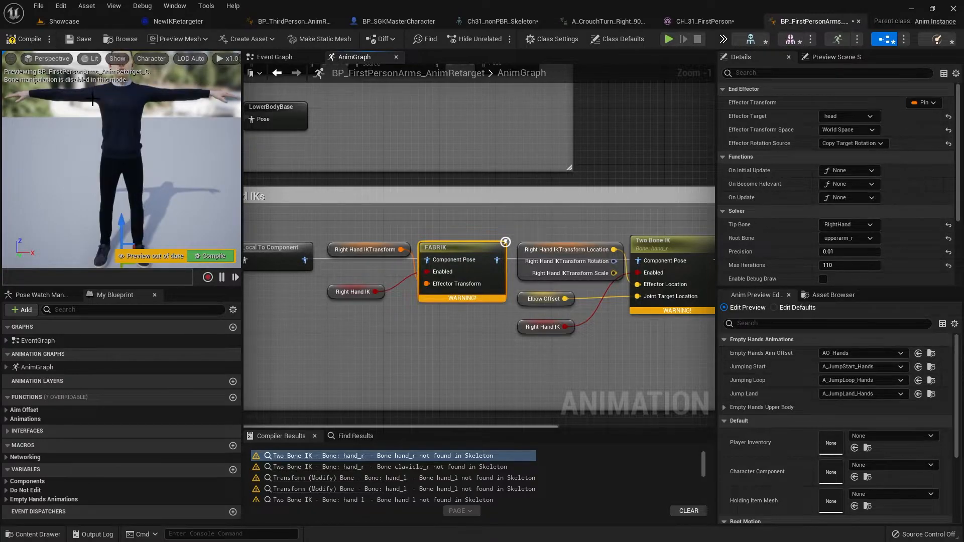
pyautogui.click(854, 238)
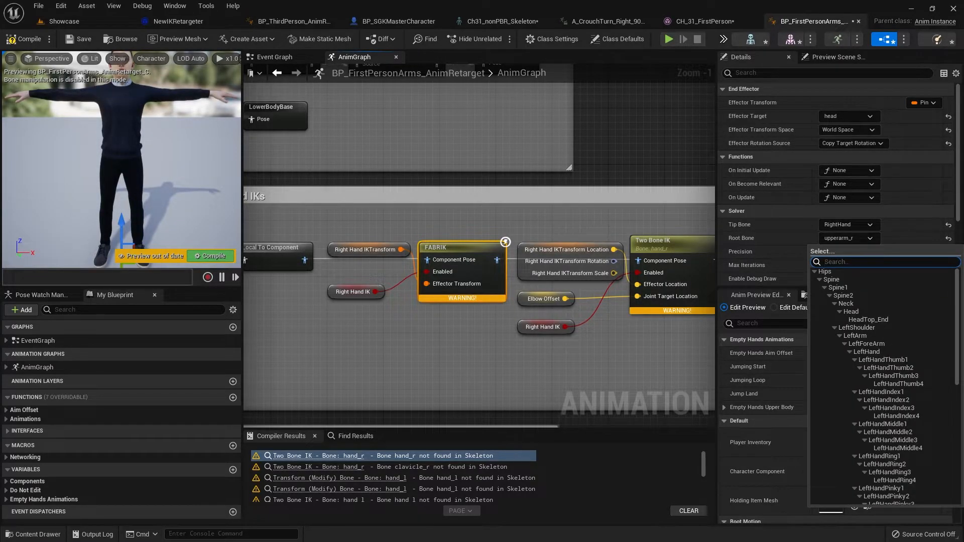
pyautogui.write('righta')
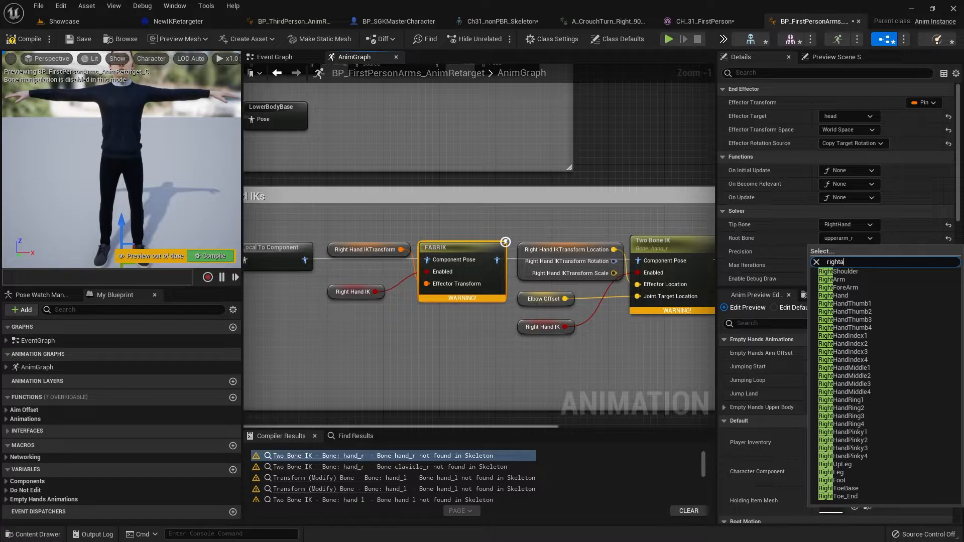
pyautogui.write('rm')
pyautogui.click(841, 275)
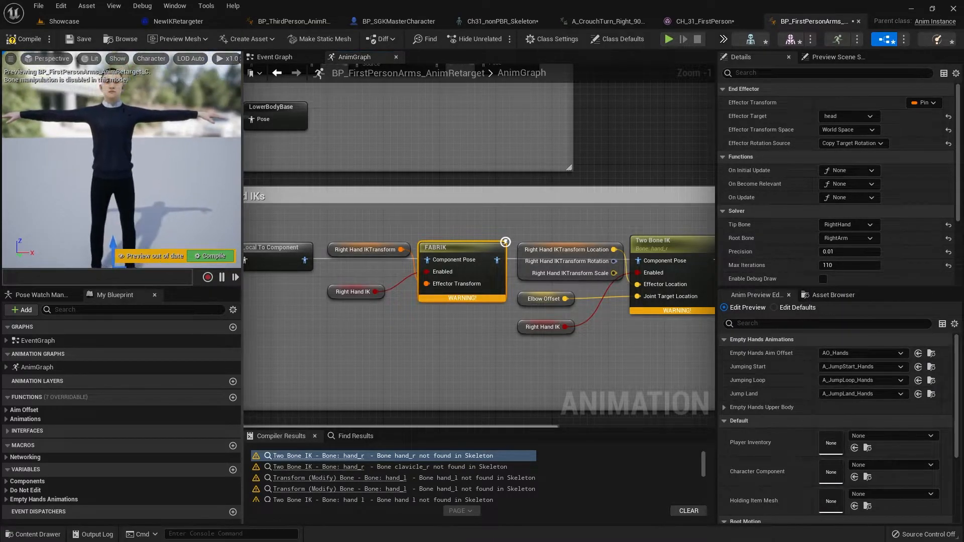
# Step: Turn on Bone Names in the character preview and compile the blueprint
pyautogui.click(151, 59)
pyautogui.moveTo(193, 107)
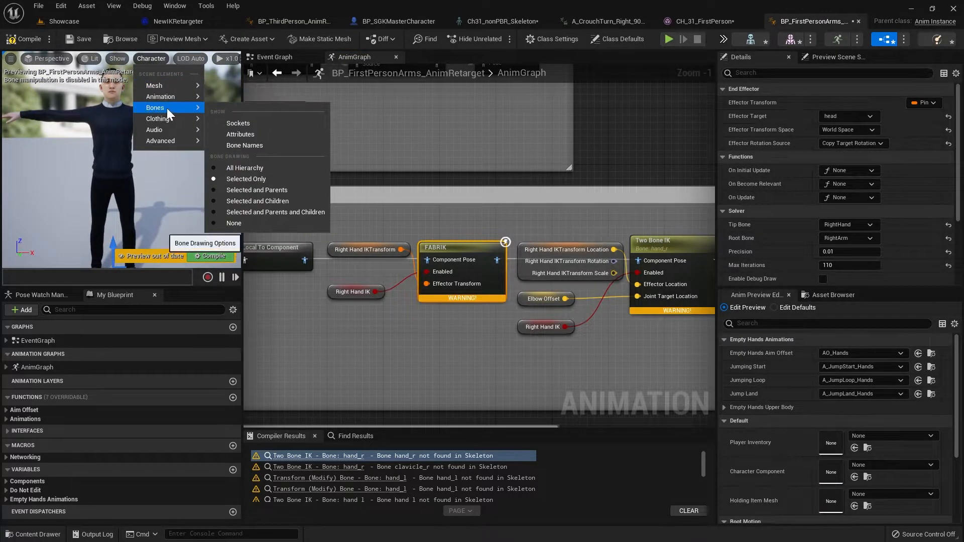
pyautogui.click(220, 146)
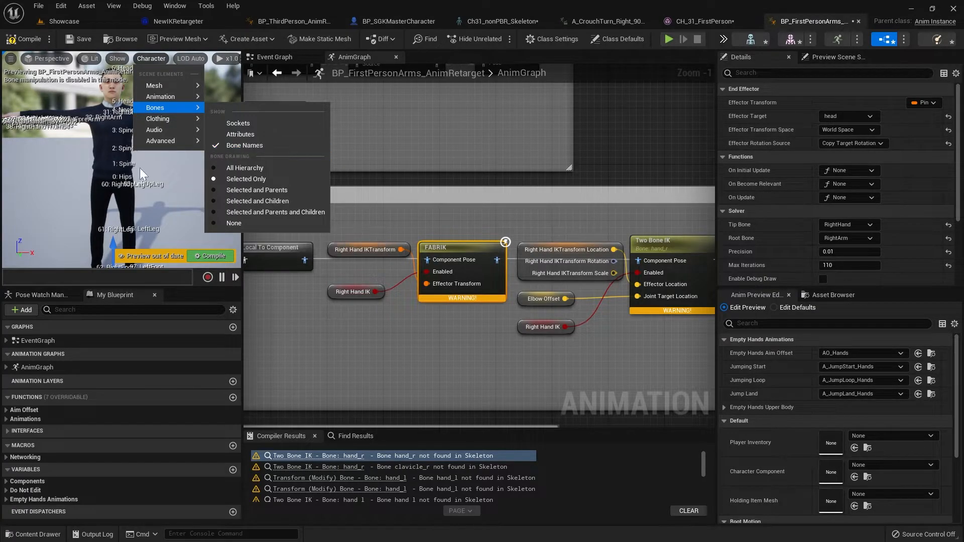
pyautogui.press('Escape')
pyautogui.scroll(4, 122, 159)
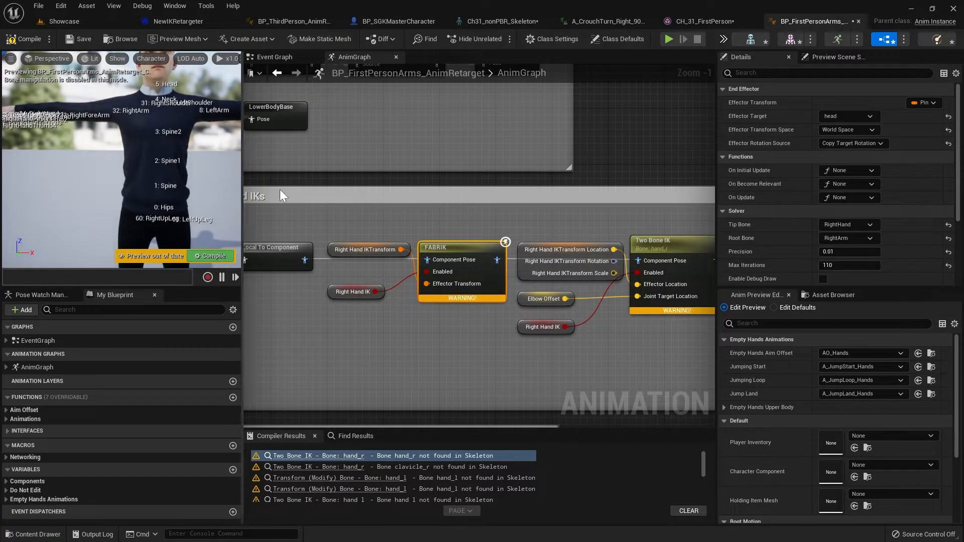
pyautogui.scroll(-5, 903, 248)
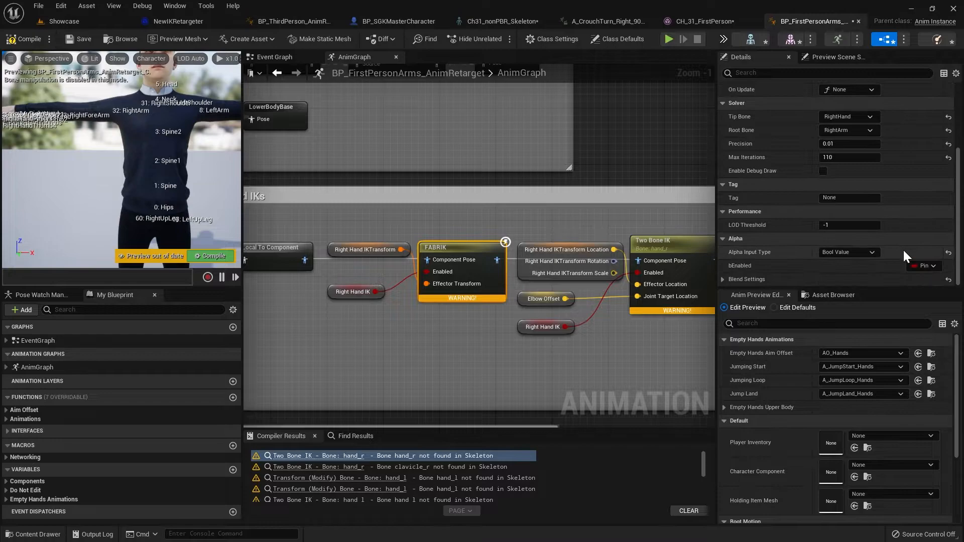
pyautogui.click(23, 40)
# Step: Set the IKBone of the right-hand Two Bone IK node to RightHand and recompile
pyautogui.moveTo(535, 222); pyautogui.dragTo(347, 214, button='right')
pyautogui.click(498, 237)
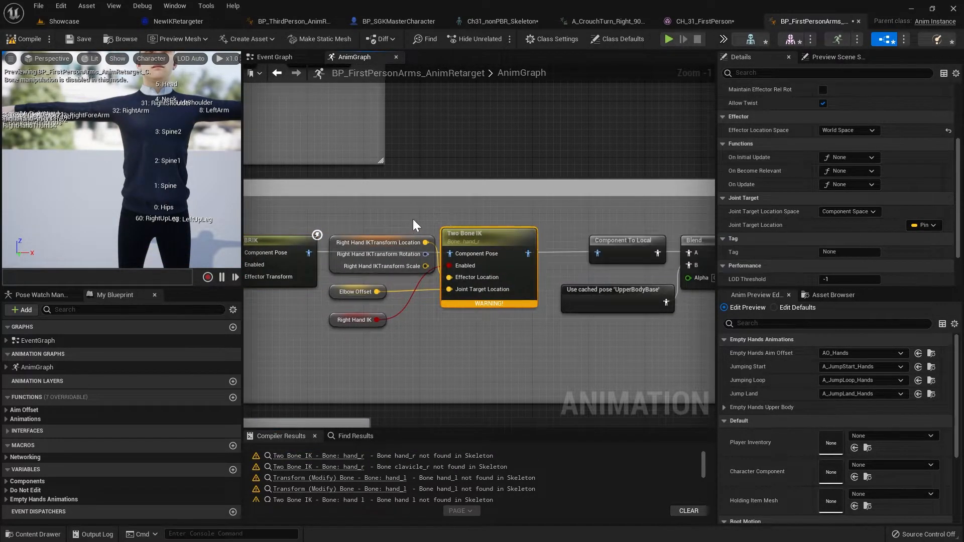
pyautogui.scroll(3, 763, 150)
pyautogui.click(849, 130)
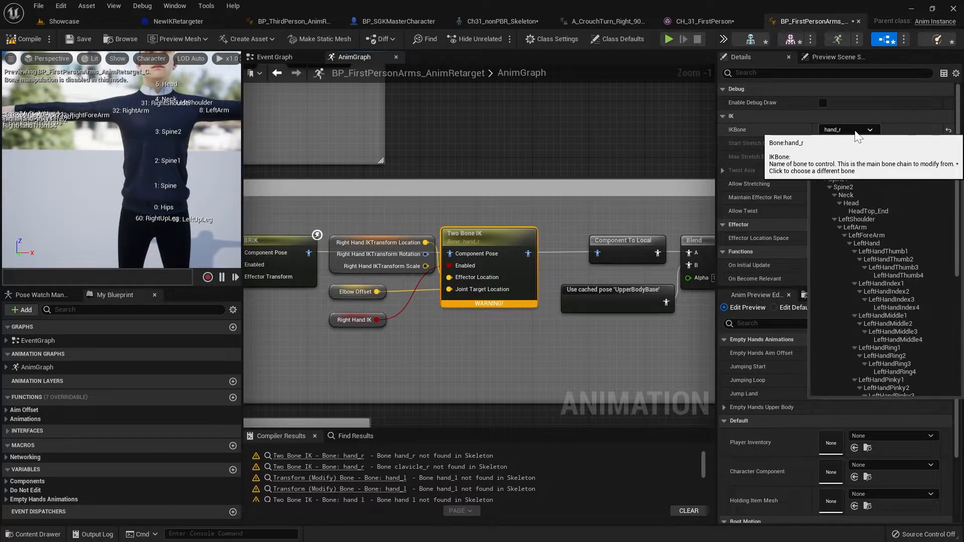
pyautogui.write('righthand')
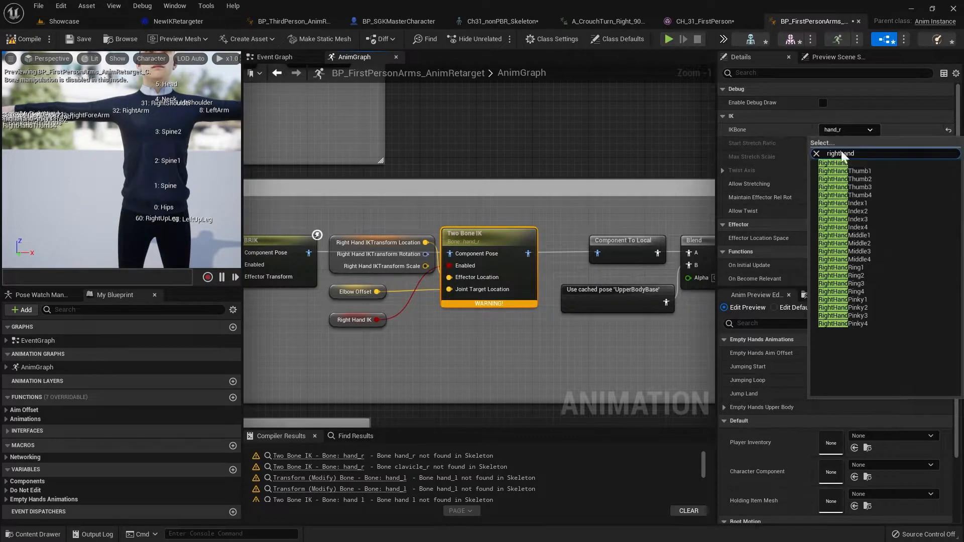
pyautogui.click(853, 166)
pyautogui.scroll(-1, 864, 190)
pyautogui.scroll(-5, 892, 215)
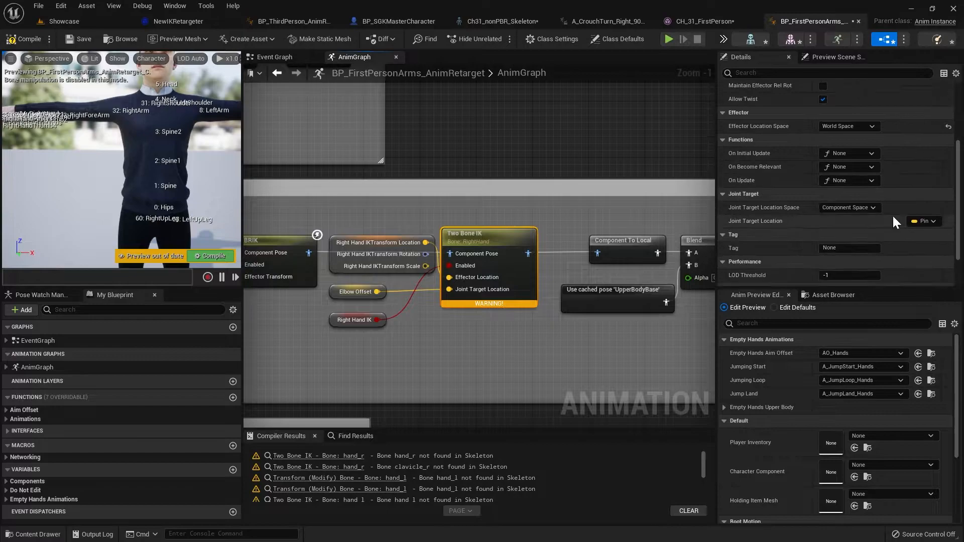
pyautogui.press('F7')
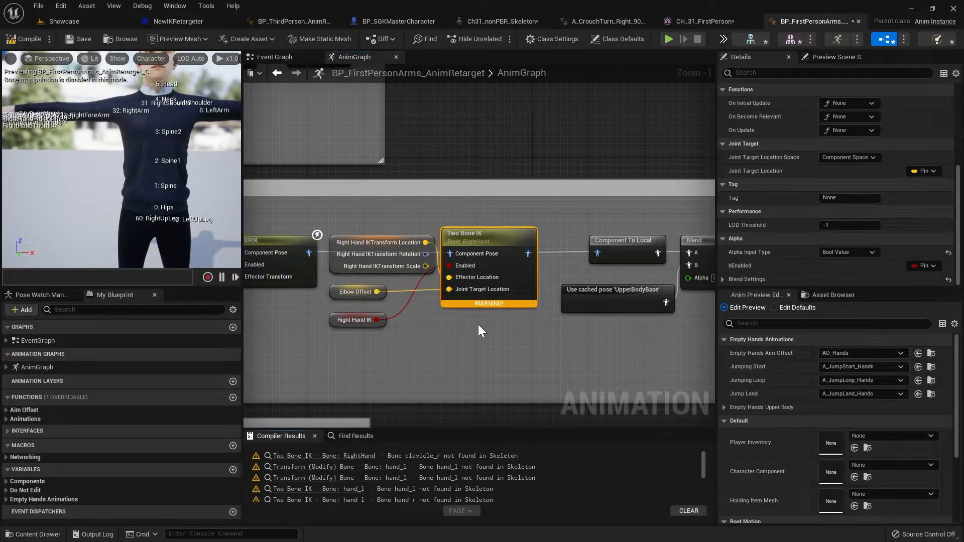
# Step: Switch the Two Bone IK node's Joint Target Location Space to Parent Bone Space and from there to World Space
pyautogui.scroll(3, 813, 174)
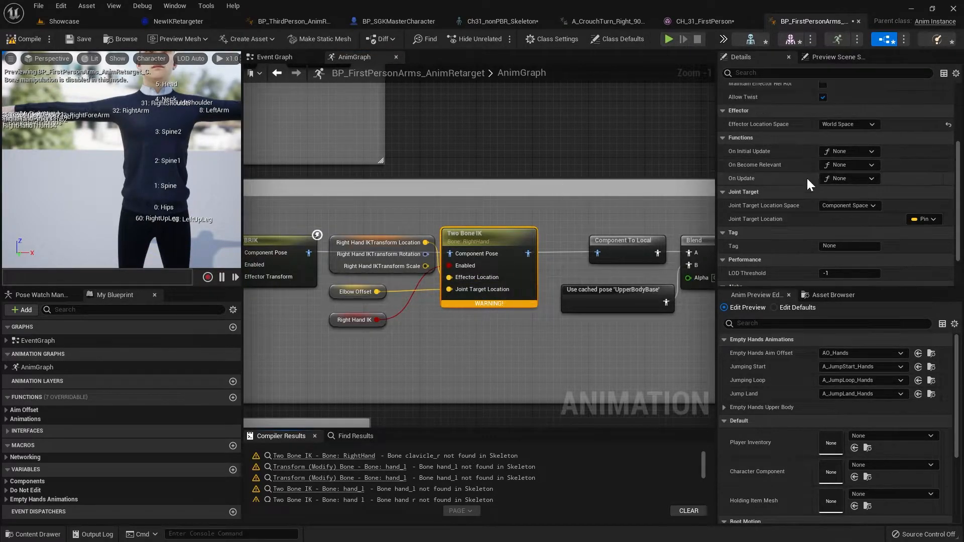
pyautogui.click(845, 203)
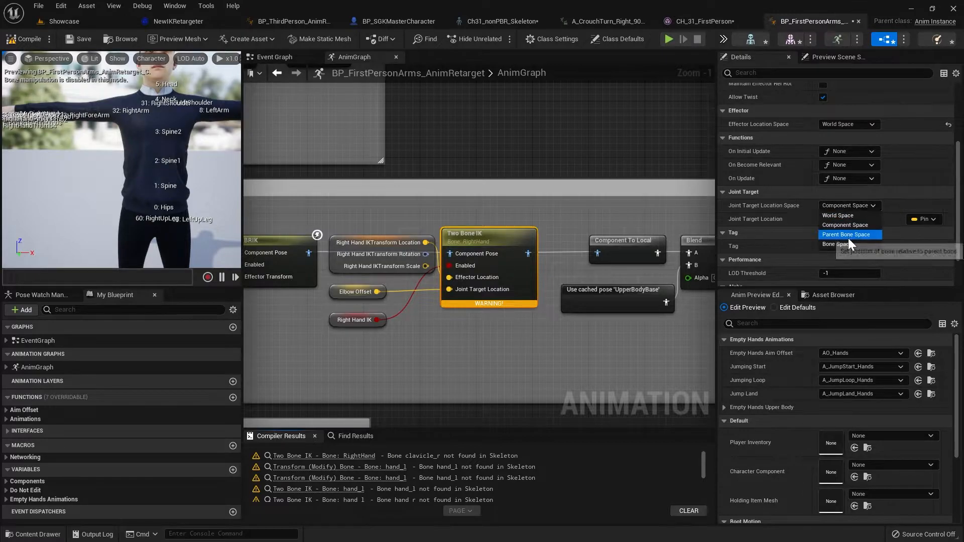
pyautogui.click(847, 235)
pyautogui.click(869, 206)
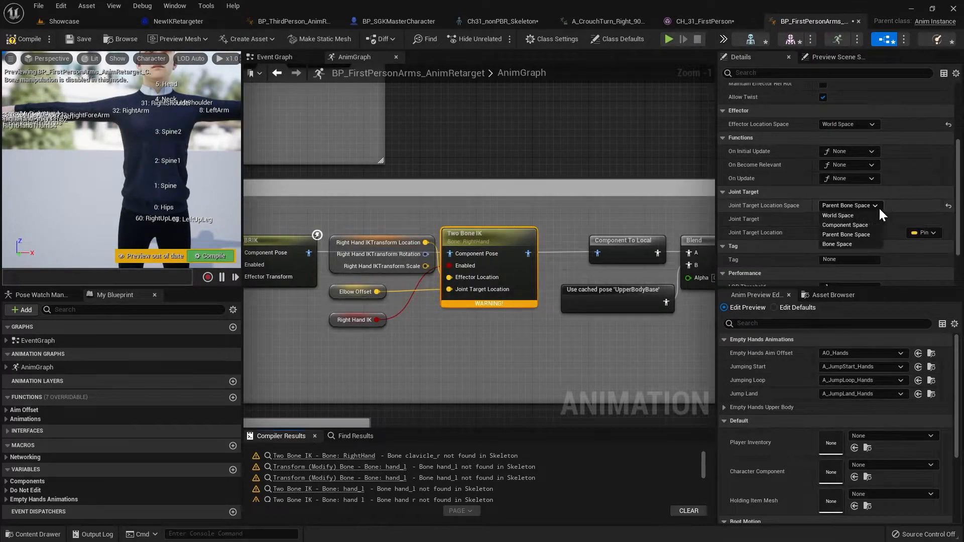
pyautogui.click(845, 216)
# Step: Clear the Two Bone IK node's Effector Target under Parent Bone Space, return Effector Location Space to World Space, and compile
pyautogui.scroll(5, 849, 211)
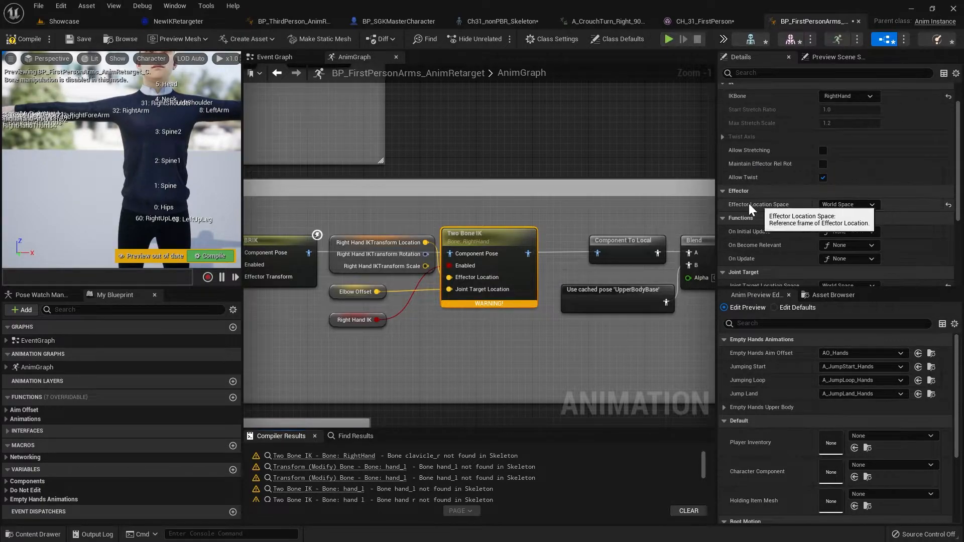
pyautogui.click(857, 204)
pyautogui.click(848, 224)
pyautogui.click(862, 206)
pyautogui.click(849, 234)
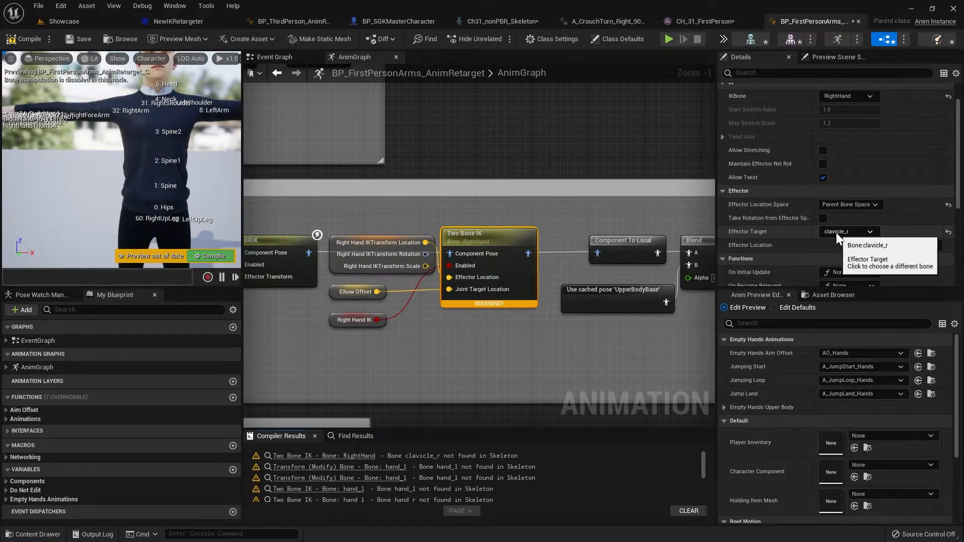
pyautogui.click(949, 233)
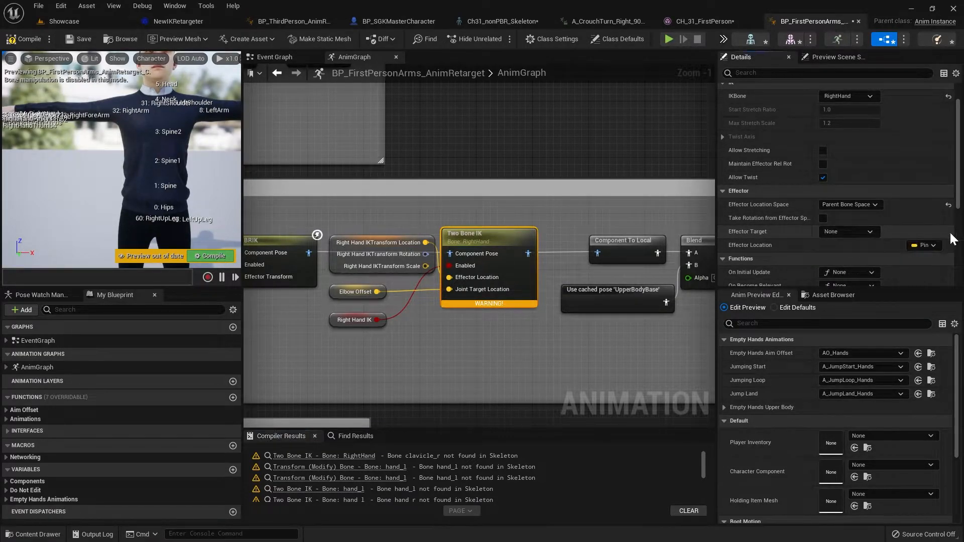
pyautogui.click(847, 204)
pyautogui.click(842, 214)
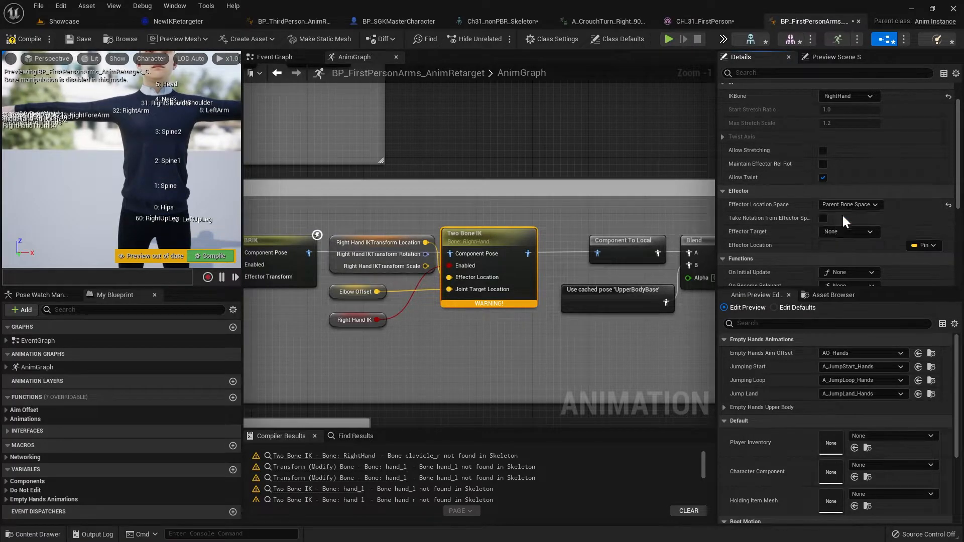
pyautogui.click(22, 40)
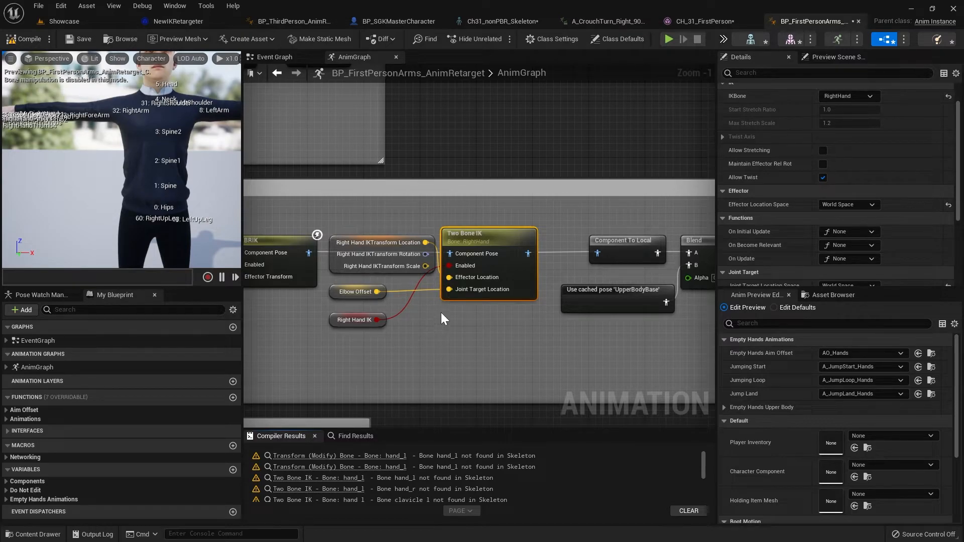
# Step: Set the Two Bone IK node's Joint Target Location Space back to Component Space and compile
pyautogui.scroll(-2, 794, 134)
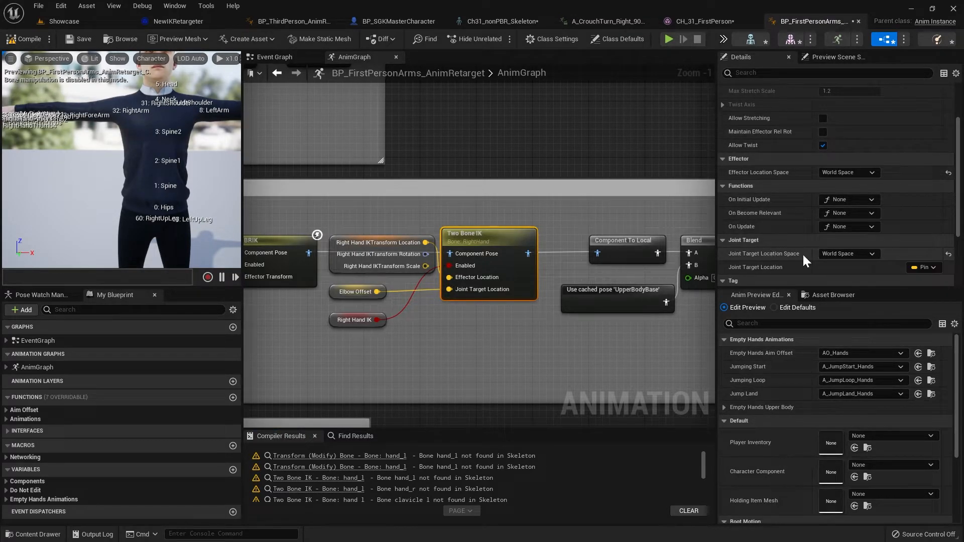
pyautogui.click(854, 255)
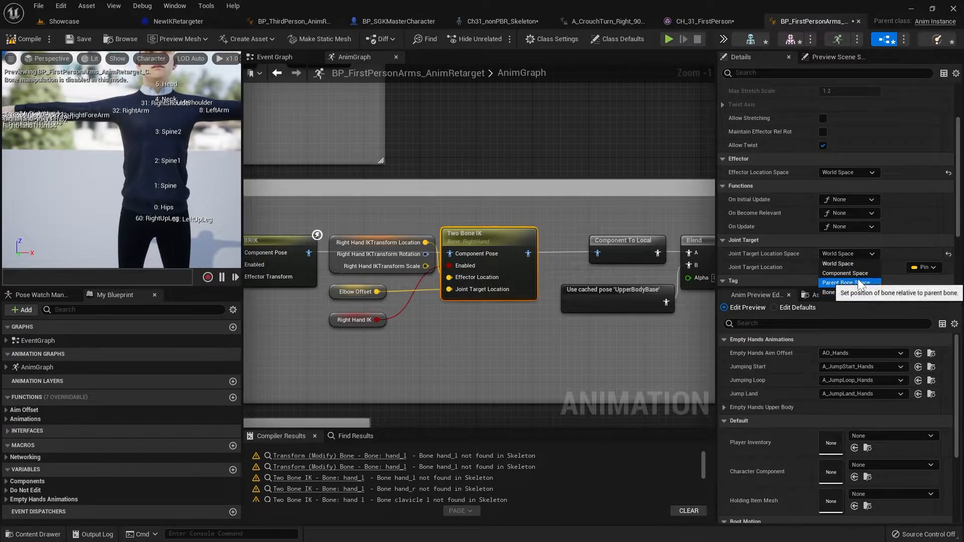
pyautogui.click(853, 273)
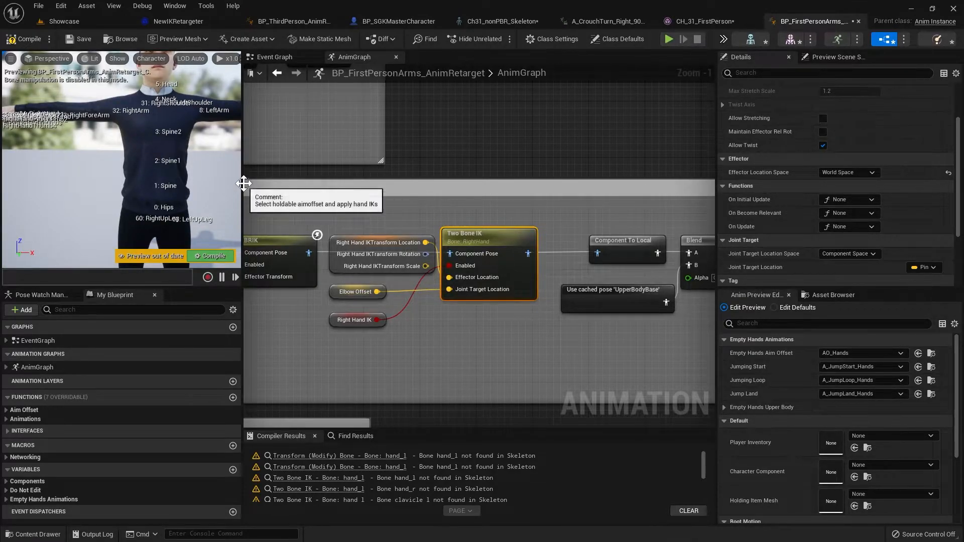
pyautogui.click(21, 41)
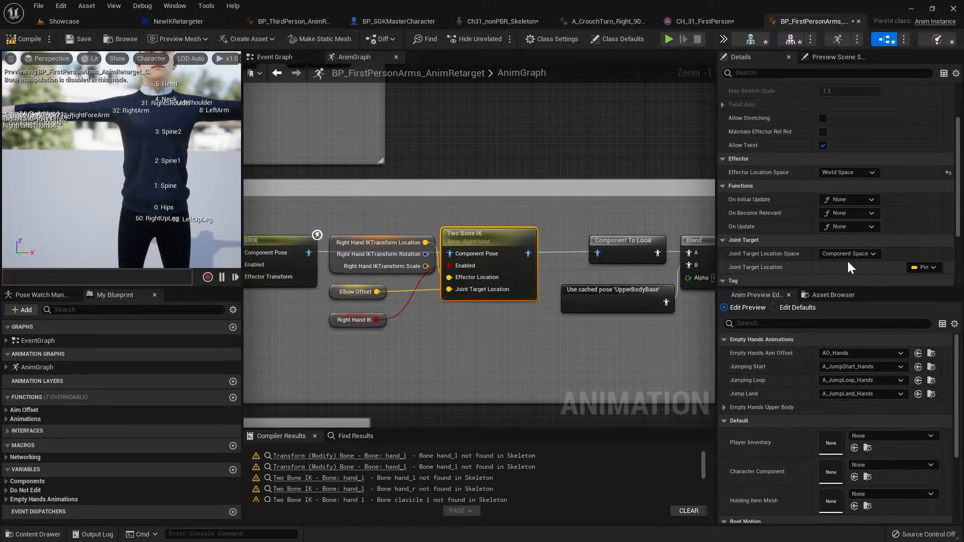
# Step: Set Bone to Modify of the Transform (Modify) Bone node driven by Right Hand Sway to RightHand and compile
pyautogui.moveTo(516, 259); pyautogui.dragTo(256, 317, button='right')
pyautogui.click(448, 234)
pyautogui.scroll(5, 849, 201)
pyautogui.click(861, 103)
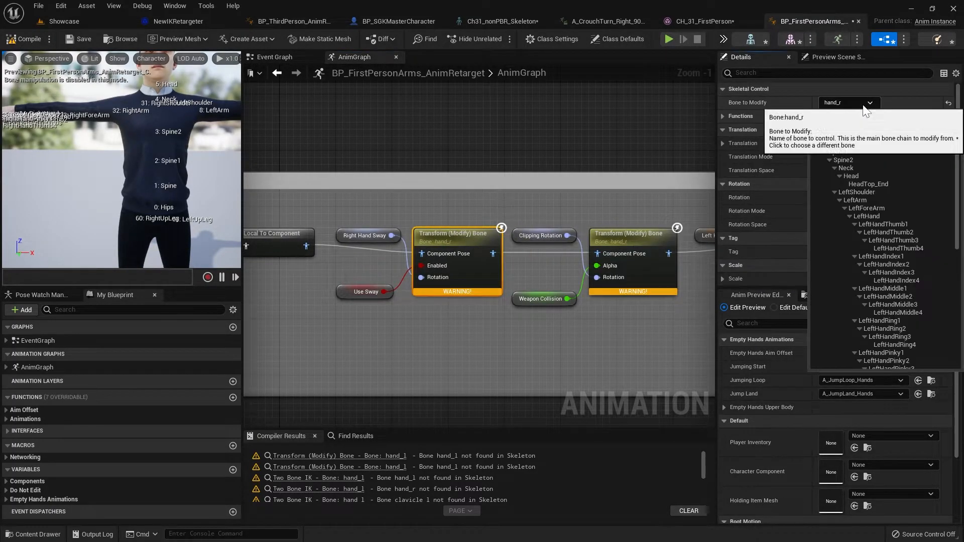
pyautogui.write('righthand')
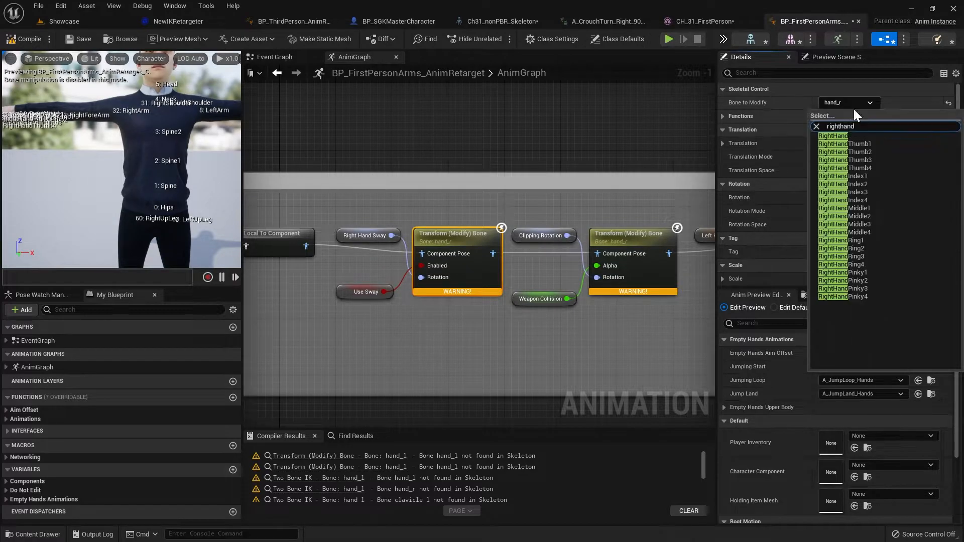
pyautogui.click(846, 137)
pyautogui.scroll(-2, 872, 174)
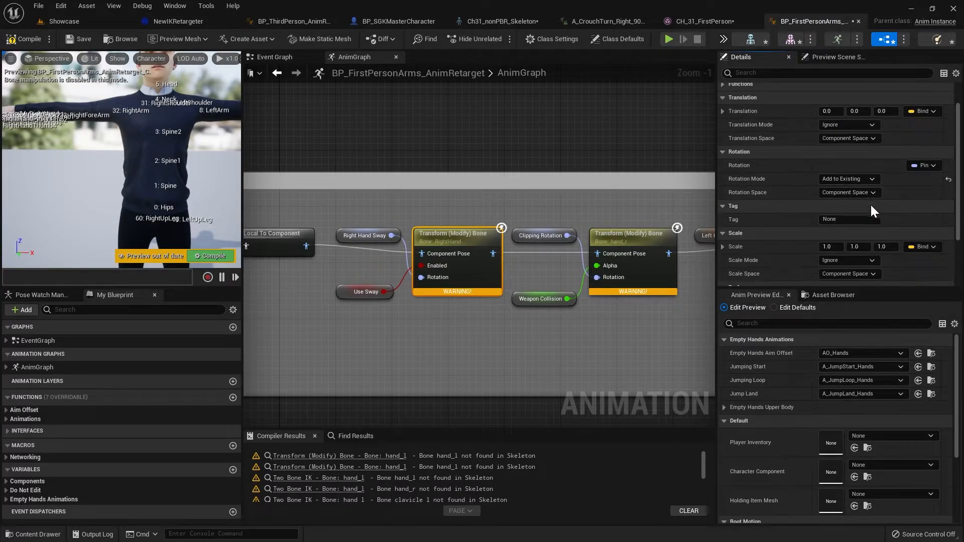
pyautogui.scroll(-3, 871, 221)
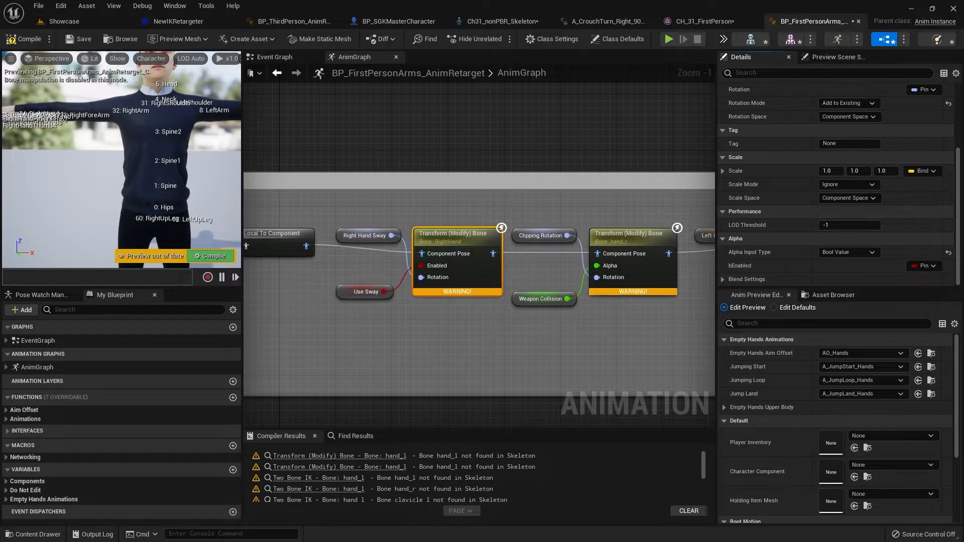
pyautogui.click(16, 43)
# Step: Set Bone to Modify of the Transform (Modify) Bone node driven by Clipping Rotation to RightHand and compile
pyautogui.scroll(-2, 542, 267)
pyautogui.moveTo(543, 266); pyautogui.dragTo(402, 263, button='right')
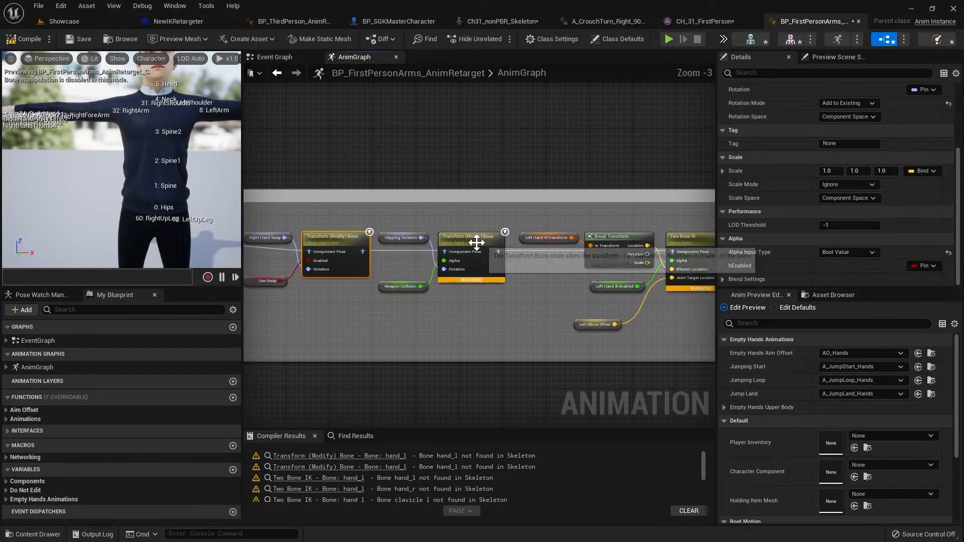
pyautogui.scroll(2, 477, 248)
pyautogui.click(477, 248)
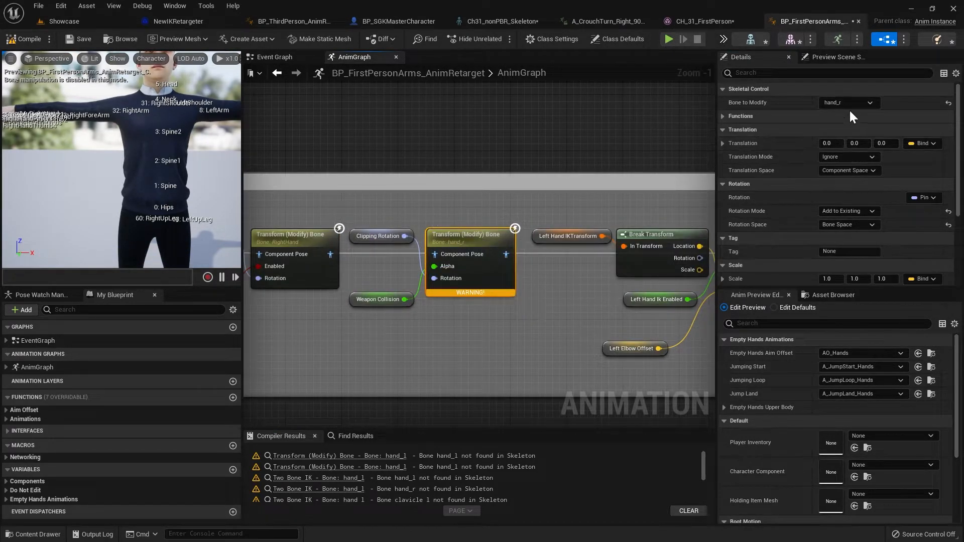
pyautogui.click(854, 104)
pyautogui.write('righthand')
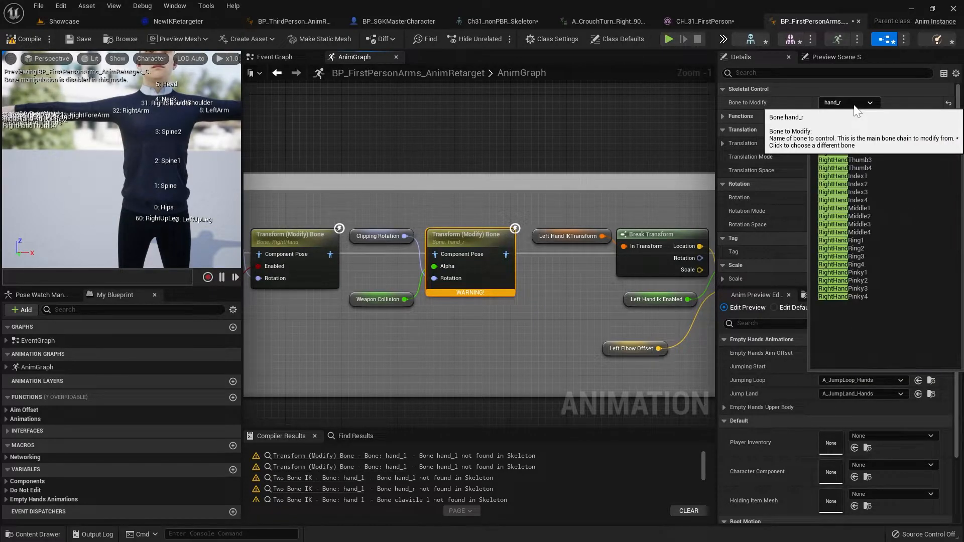
pyautogui.click(846, 136)
pyautogui.moveTo(598, 217); pyautogui.dragTo(484, 218, button='right')
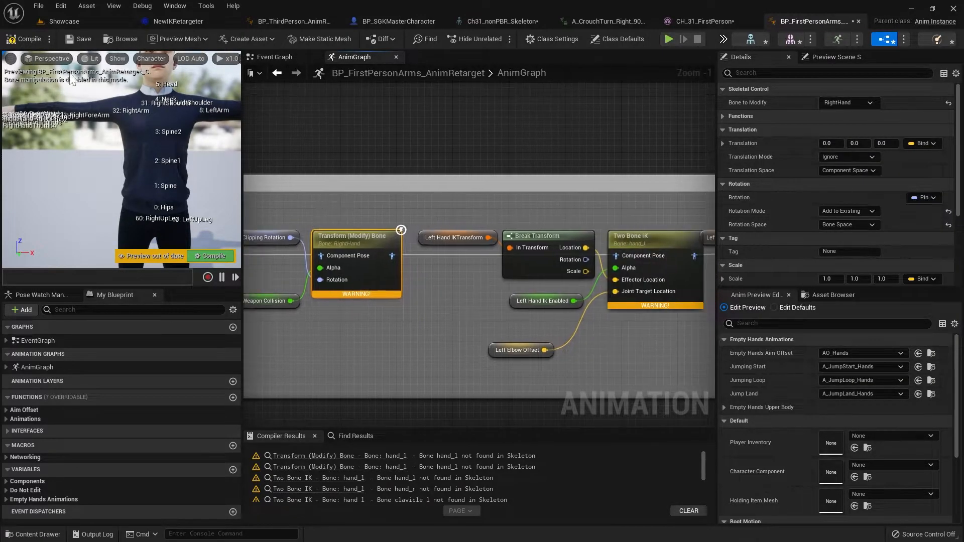
pyautogui.press('F7')
# Step: Set the IKBone of the Two Bone IK node that uses Left Elbow Offset to LeftHand
pyautogui.click(680, 243)
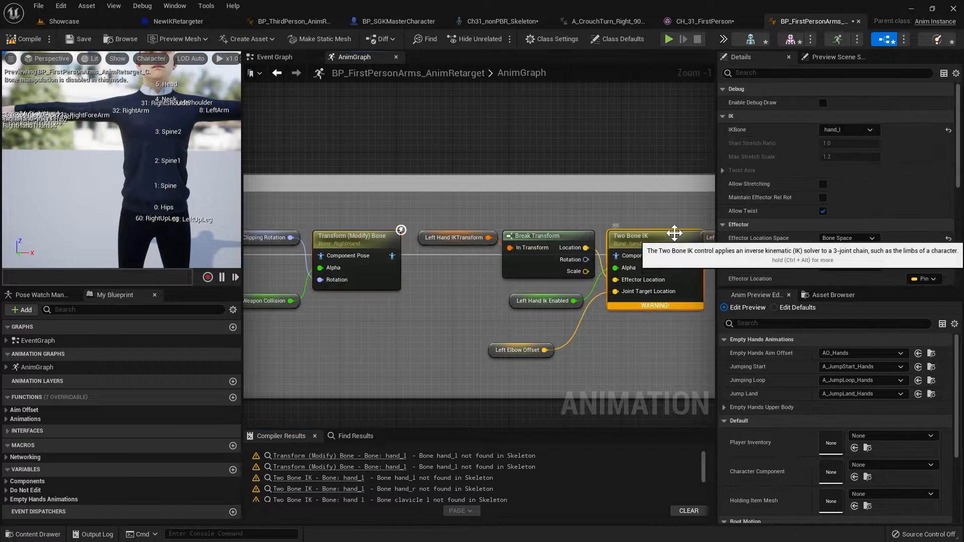
pyautogui.moveTo(674, 241); pyautogui.dragTo(520, 221, button='right')
pyautogui.click(855, 132)
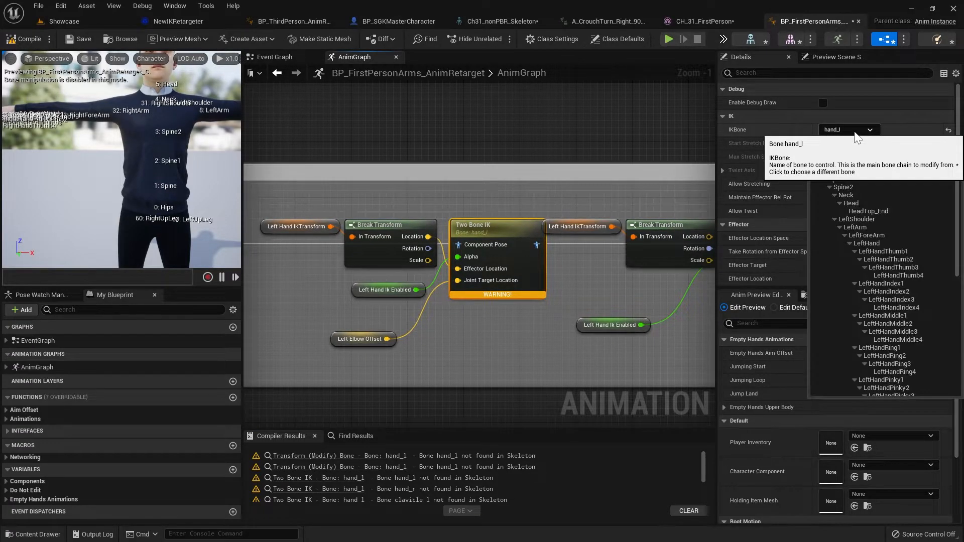
pyautogui.write('handleft')
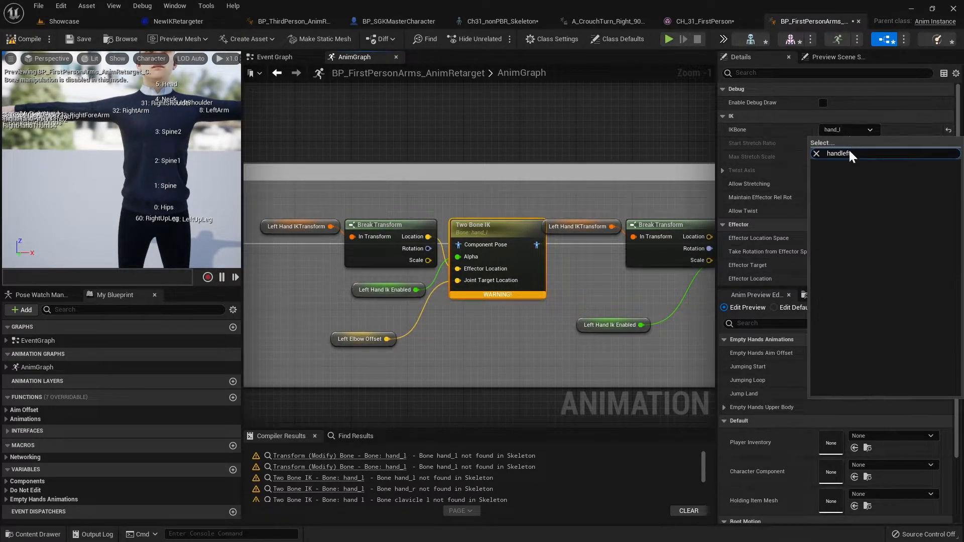
pyautogui.write('lefthand')
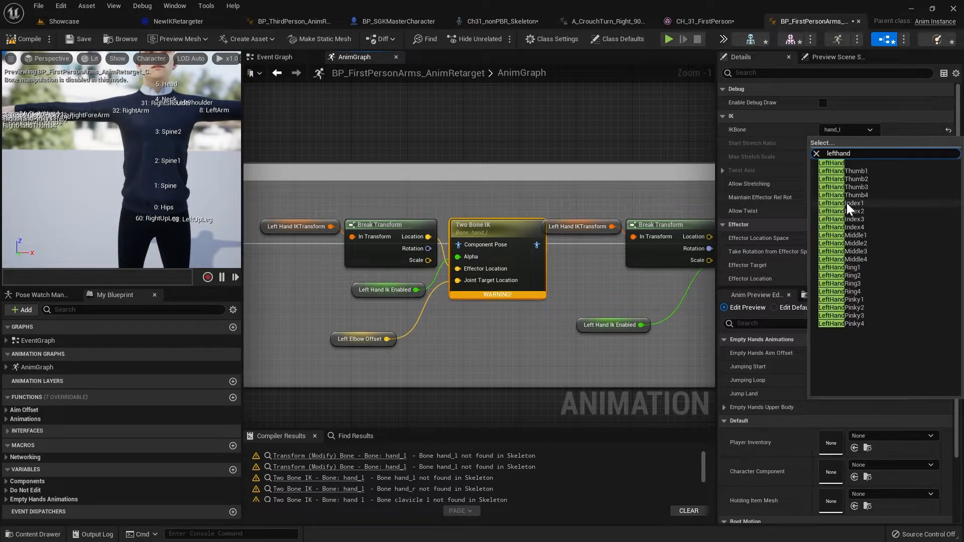
pyautogui.click(834, 162)
# Step: Set the Effector Target of the left-hand Two Bone IK node to RightHand
pyautogui.scroll(-2, 854, 211)
pyautogui.click(857, 217)
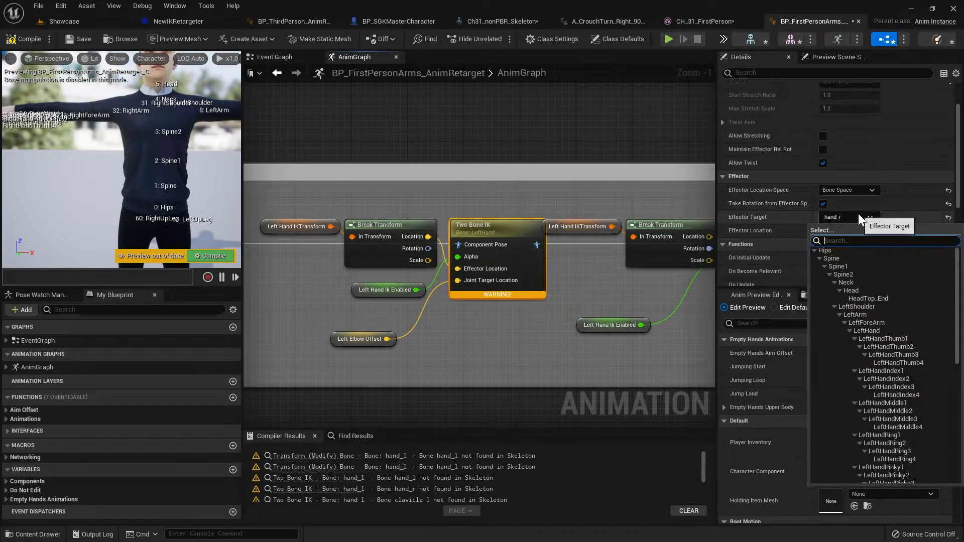
pyautogui.write('righthand')
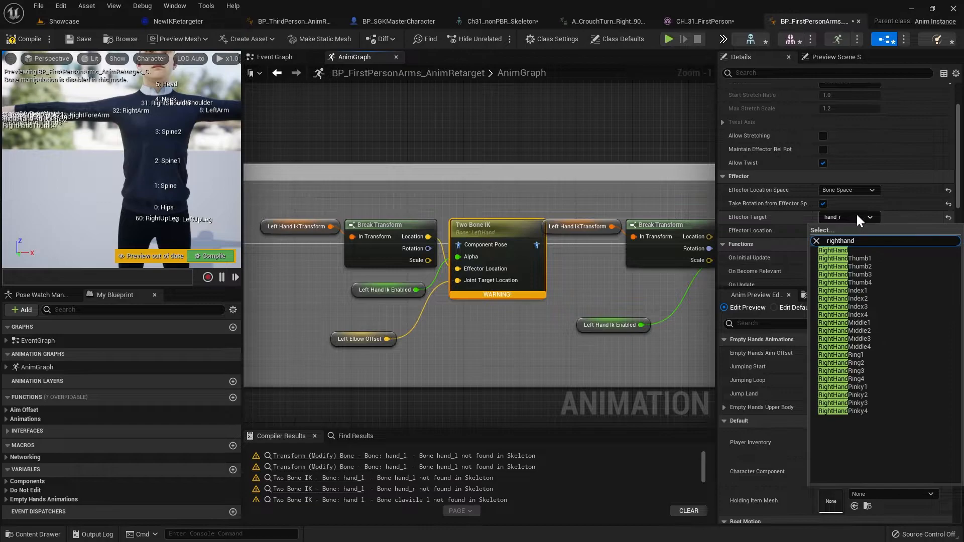
pyautogui.click(857, 249)
# Step: Set the left-hand Two Bone IK node's Joint Target to LeftShoulder and compile
pyautogui.scroll(-3, 882, 227)
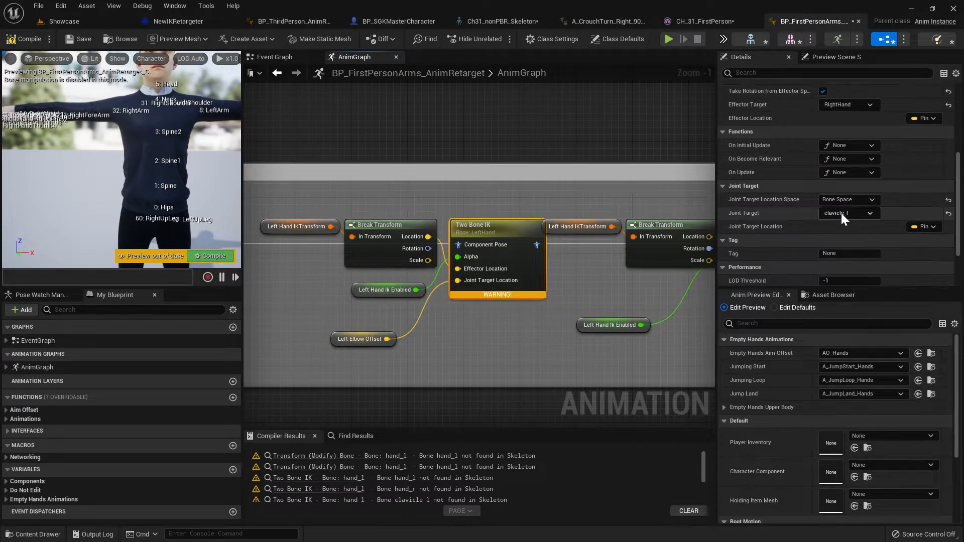
pyautogui.press('w')
pyautogui.moveTo(160, 156); pyautogui.dragTo(157, 142, button='right')
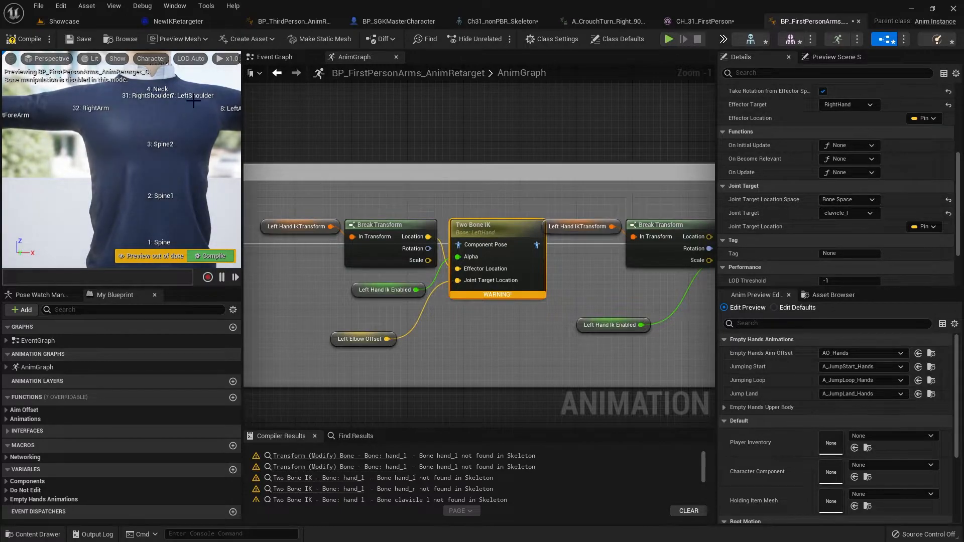
pyautogui.click(853, 215)
pyautogui.write('leftshou')
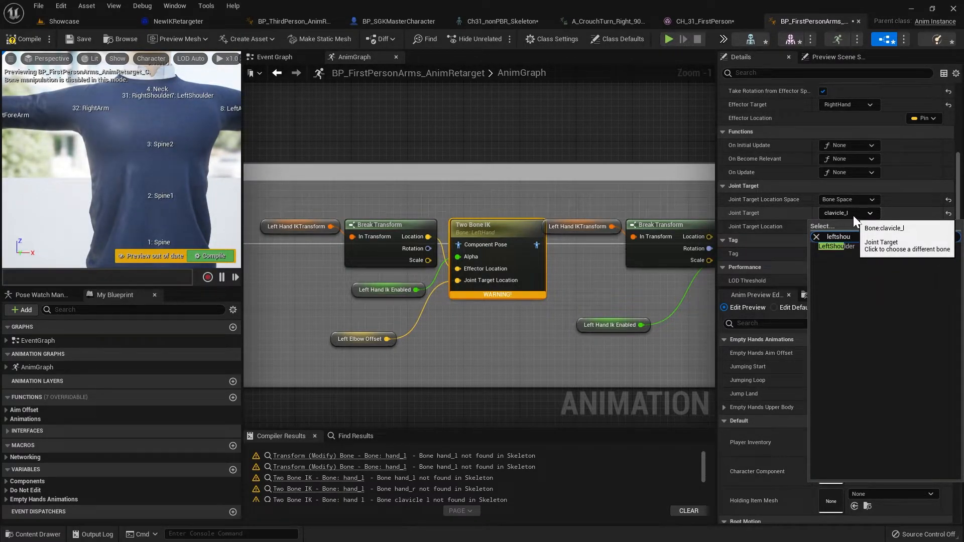
pyautogui.click(852, 247)
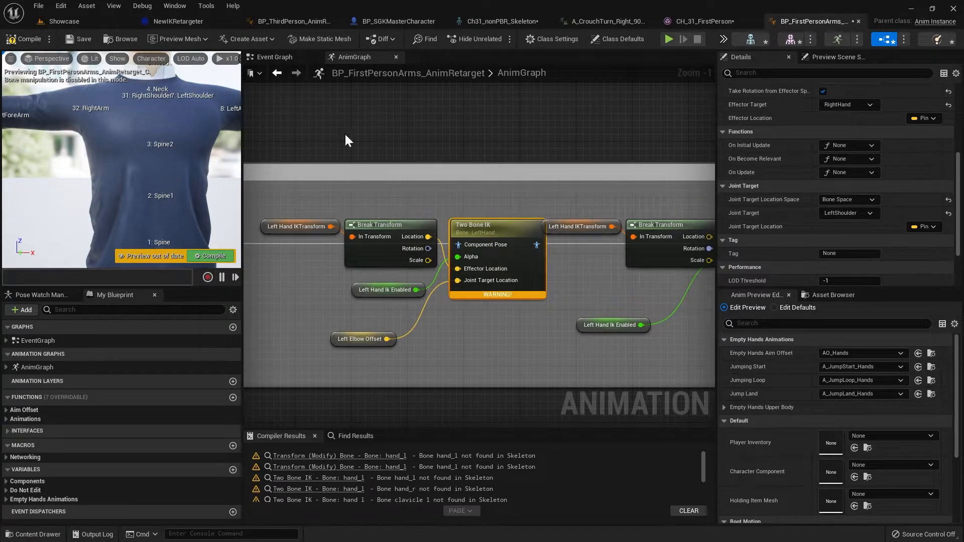
pyautogui.scroll(-2, 897, 200)
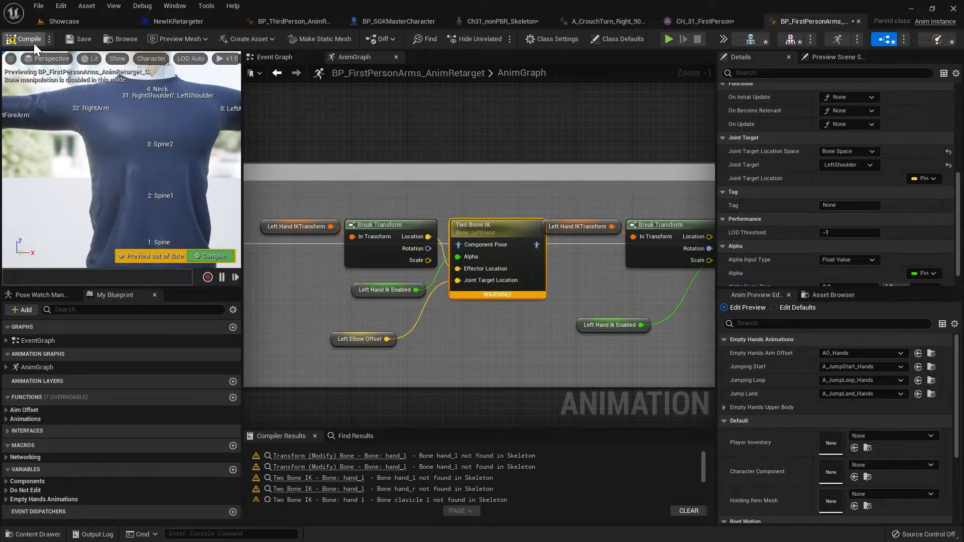
# Step: Set Bone to Modify of the Transform (Modify) Bone node before HoldableCache to LeftHand and compile
pyautogui.click(599, 274)
pyautogui.scroll(-3, 610, 274)
pyautogui.moveTo(613, 274); pyautogui.dragTo(411, 265, button='right')
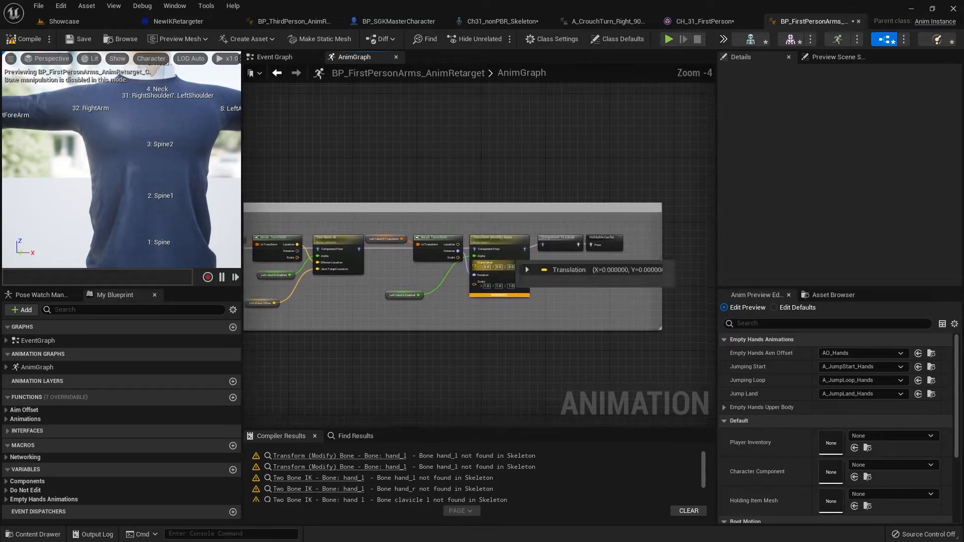
pyautogui.click(499, 233)
pyautogui.scroll(3, 500, 236)
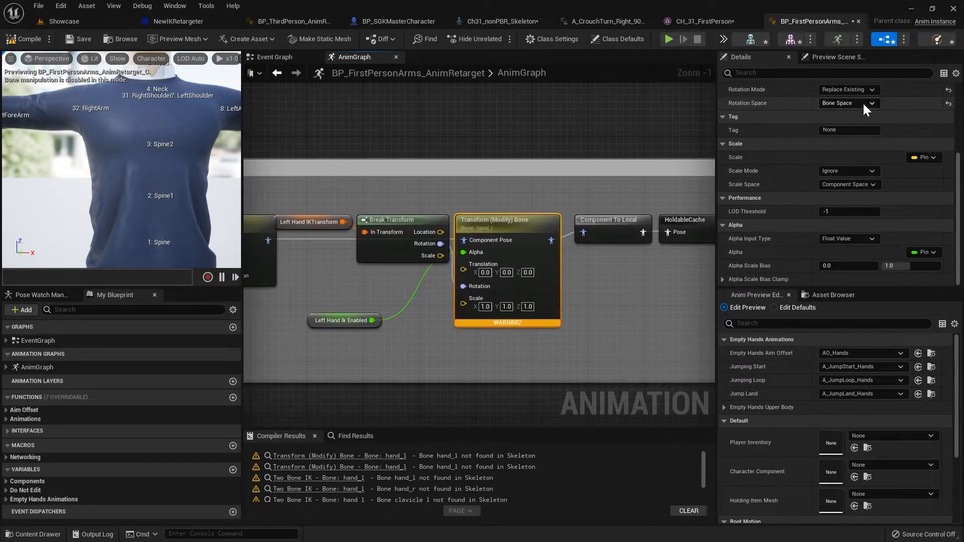
pyautogui.click(863, 102)
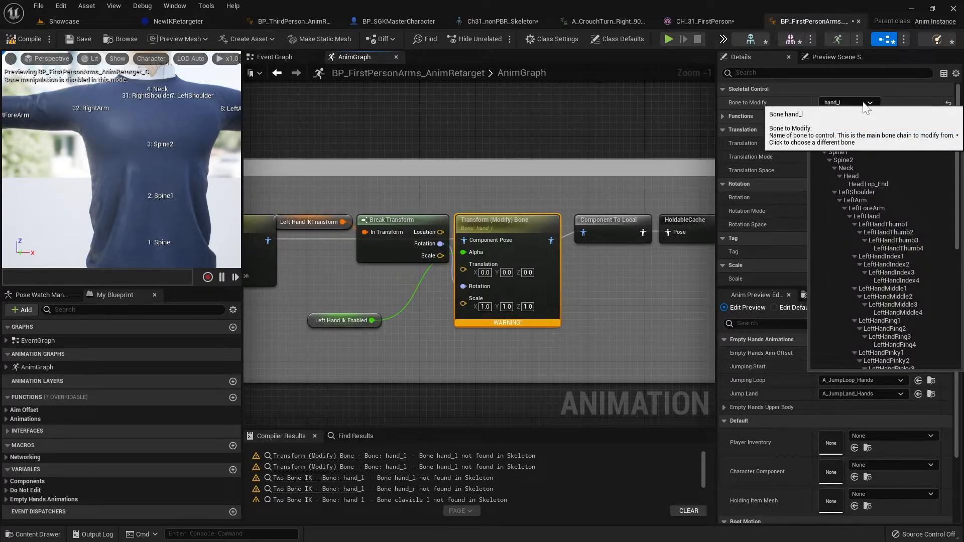
pyautogui.click(849, 134)
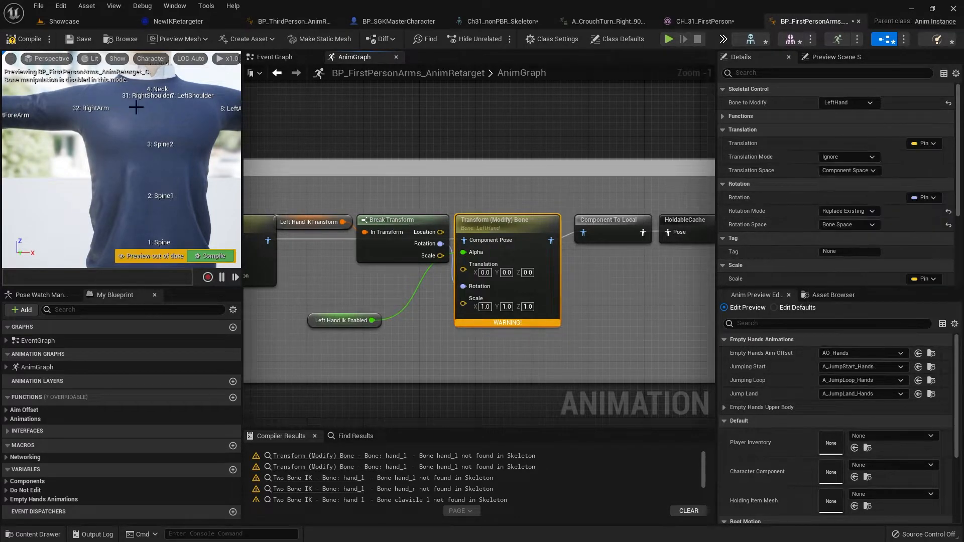
pyautogui.press('F7')
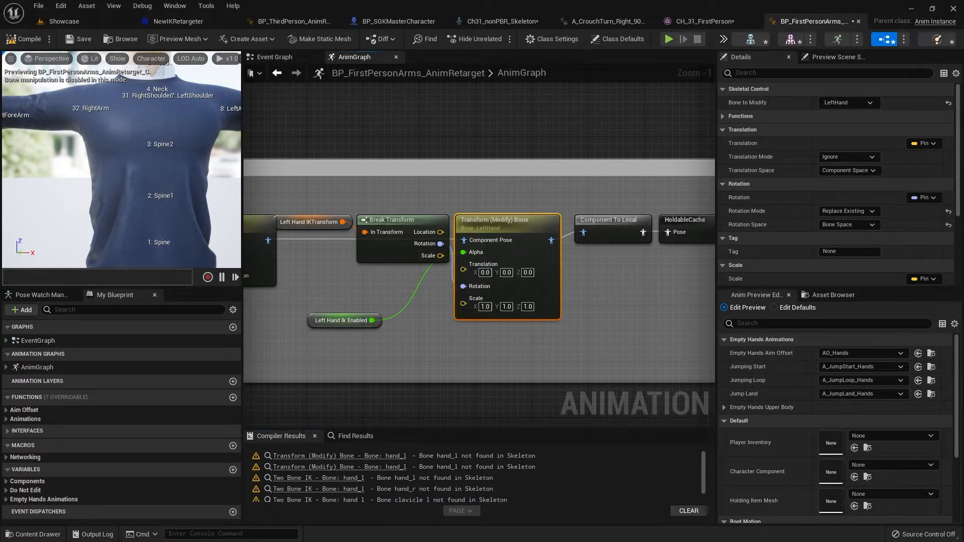
# Step: In the falling left hand IK section, set the Two Bone IK node's IKBone to LeftHand and compile
pyautogui.scroll(-6, 601, 284)
pyautogui.scroll(6, 474, 300)
pyautogui.click(466, 258)
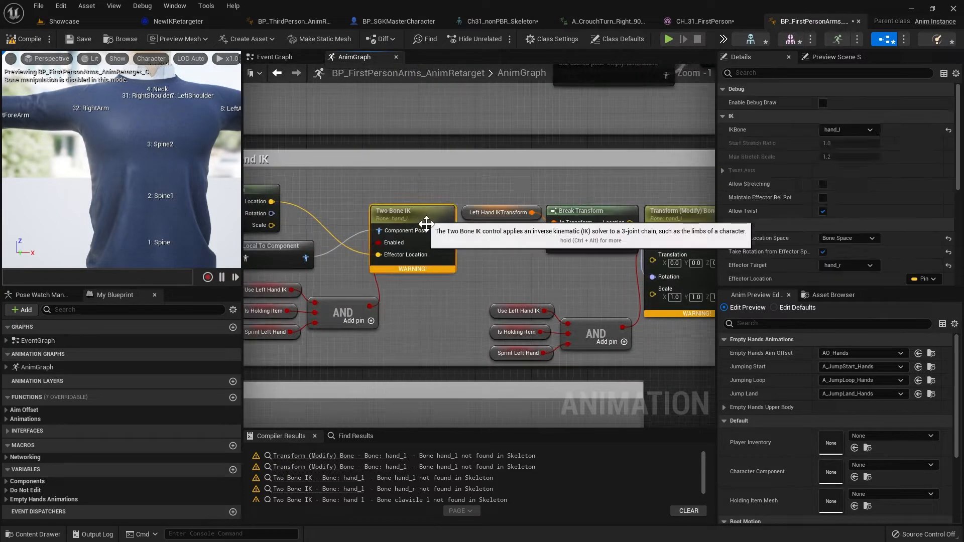
pyautogui.click(851, 130)
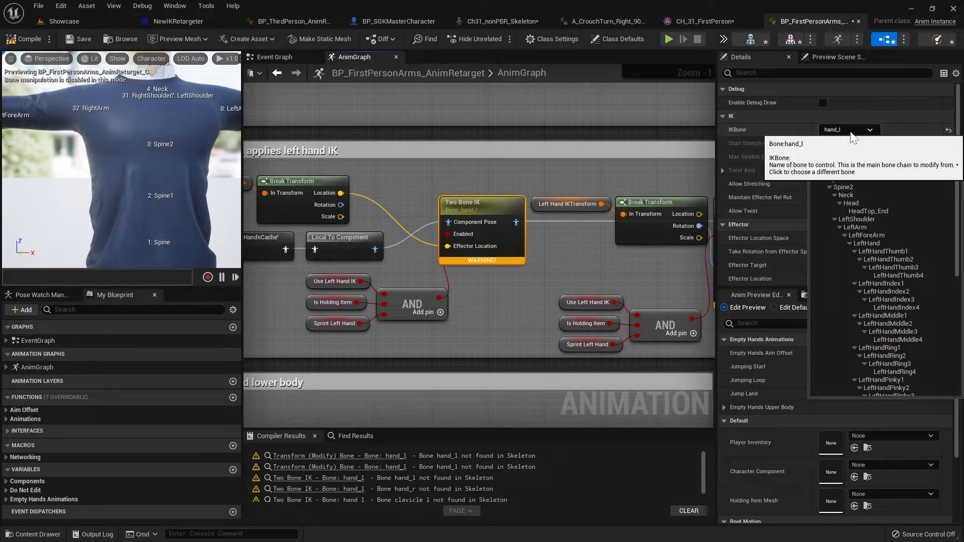
pyautogui.write('lefthand')
pyautogui.click(860, 166)
pyautogui.click(25, 38)
# Step: Set the Effector Target of the falling section's Two Bone IK node to RightHand
pyautogui.click(577, 242)
pyautogui.moveTo(577, 243); pyautogui.dragTo(544, 244, button='right')
pyautogui.click(467, 215)
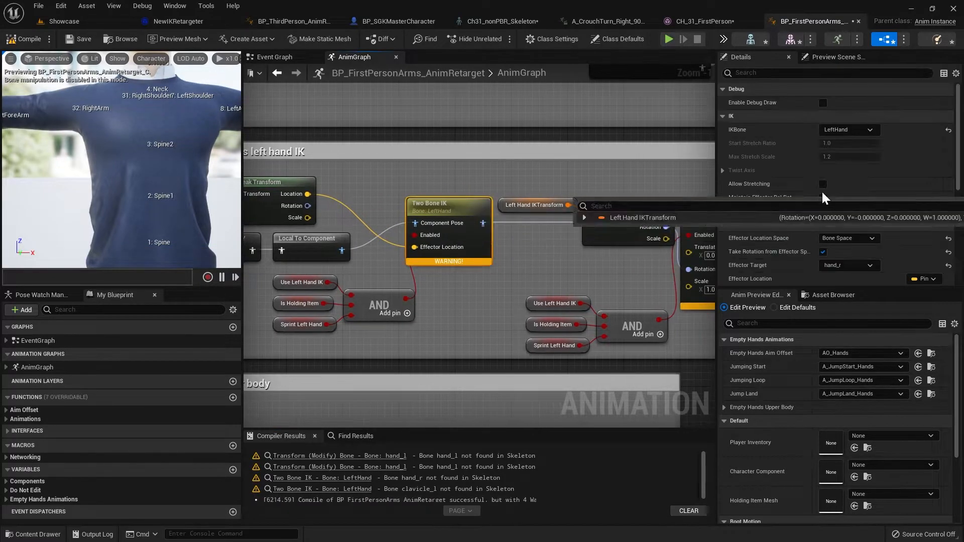
pyautogui.scroll(-3, 849, 179)
pyautogui.scroll(-1, 849, 181)
pyautogui.click(846, 202)
pyautogui.write('righ')
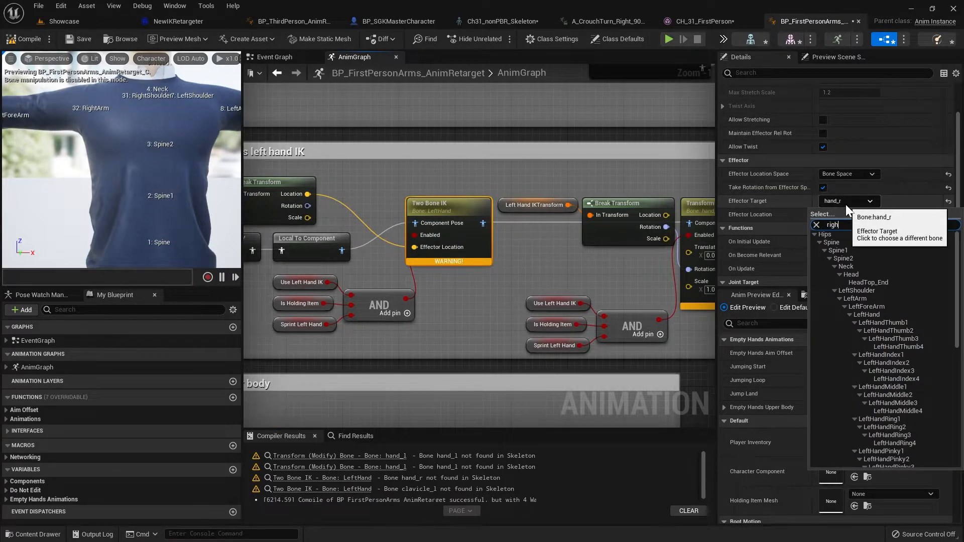
pyautogui.write('than')
pyautogui.click(851, 233)
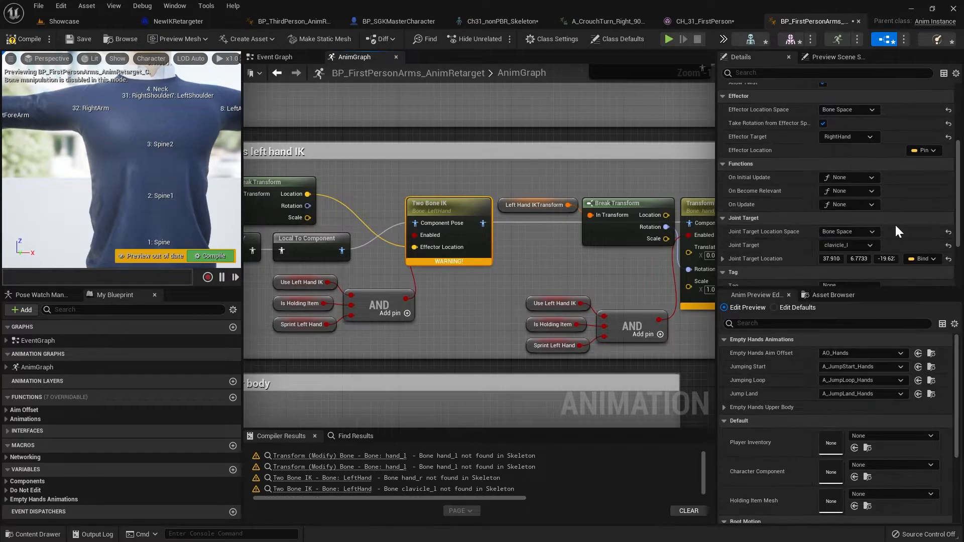
# Step: Set the Joint Target of the falling section's Two Bone IK node to LeftShoulder and compile
pyautogui.scroll(-3, 879, 226)
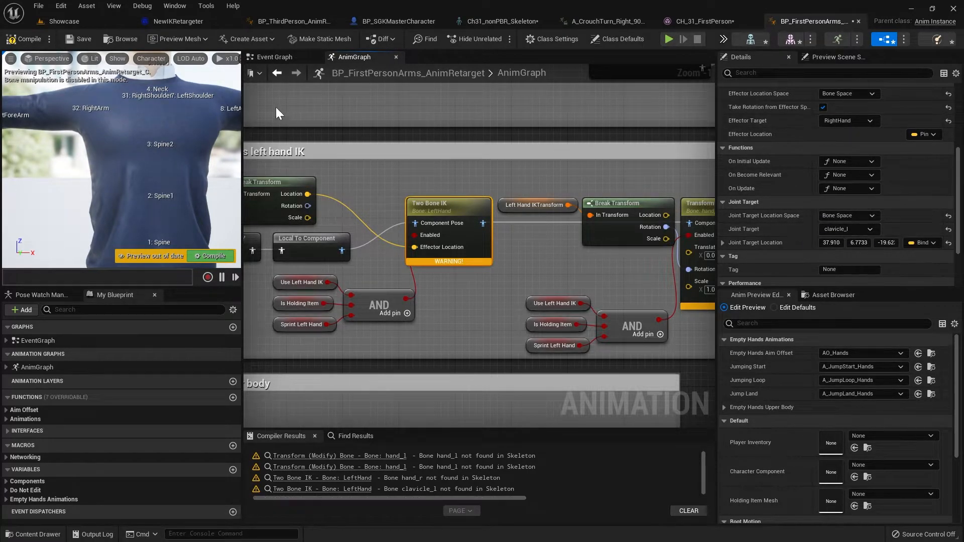
pyautogui.click(828, 229)
pyautogui.write('lefts')
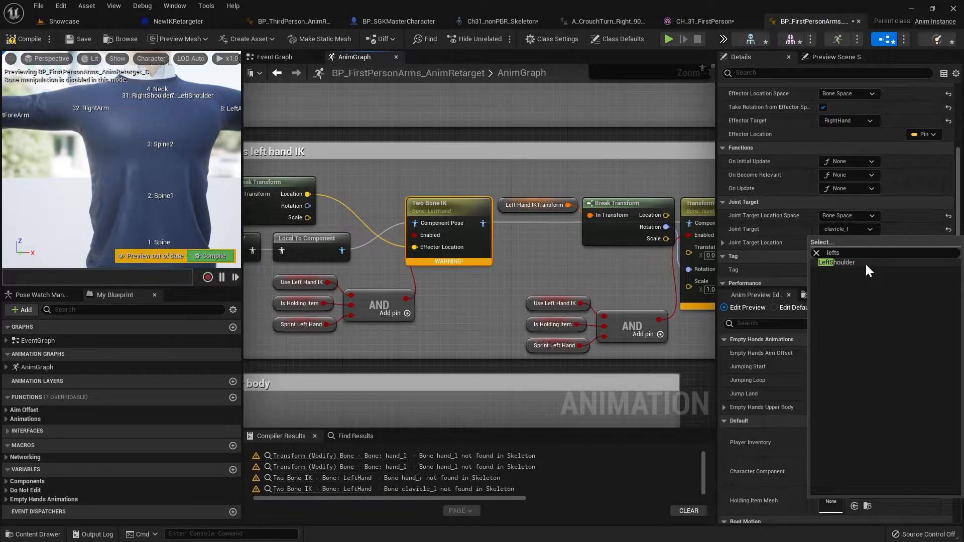
pyautogui.click(836, 262)
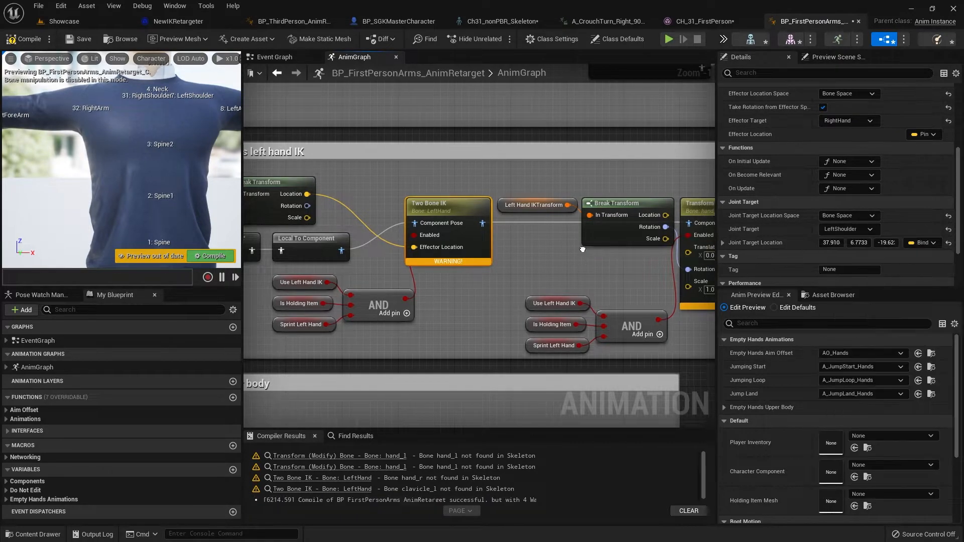
pyautogui.click(28, 40)
# Step: Set Bone to Modify of the falling section's Transform (Modify) Bone node to LeftHand and compile
pyautogui.moveTo(505, 257); pyautogui.dragTo(377, 253, button='right')
pyautogui.click(551, 205)
pyautogui.scroll(5, 838, 133)
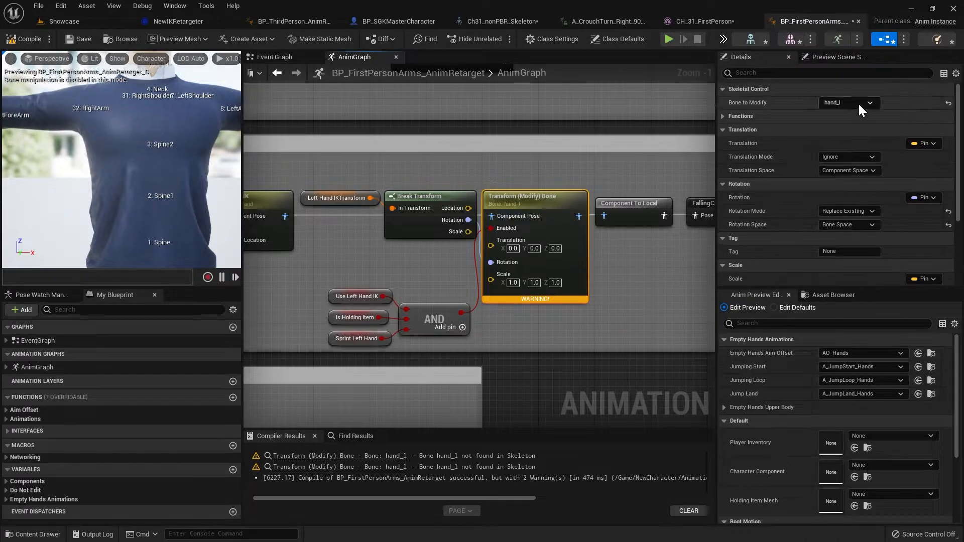
pyautogui.click(858, 103)
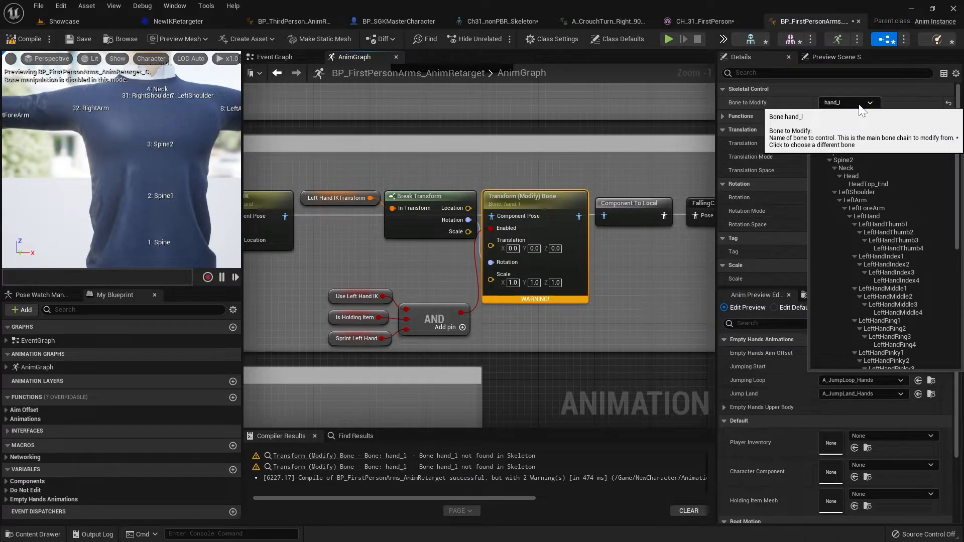
pyautogui.write('lefthand')
pyautogui.click(852, 134)
pyautogui.scroll(-2, 595, 285)
pyautogui.moveTo(595, 285); pyautogui.dragTo(520, 262, button='right')
pyautogui.press('F7')
pyautogui.scroll(-3, 550, 227)
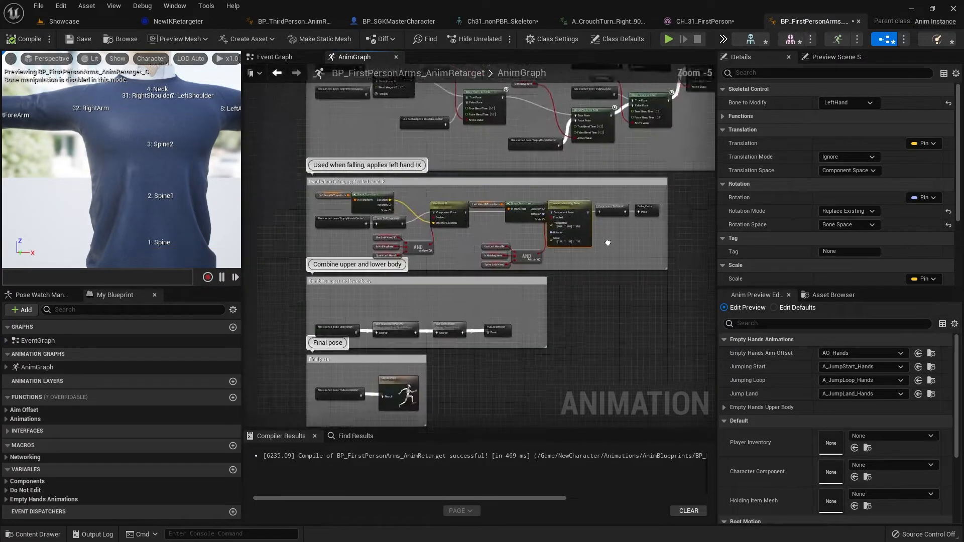
# Step: Set the branch filter's Bone Name to Neck on the Layered blend per bone node feeding EmptyHandsCache
pyautogui.scroll(5, 369, 262)
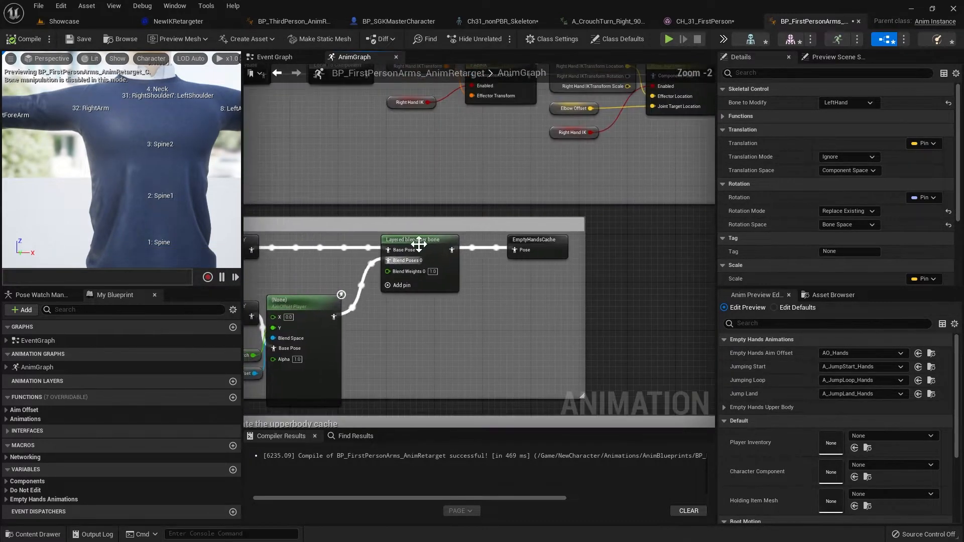
pyautogui.click(431, 254)
pyautogui.scroll(-1, 481, 329)
pyautogui.moveTo(505, 316); pyautogui.dragTo(554, 275, button='right')
pyautogui.scroll(-3, 553, 353)
pyautogui.scroll(3, 560, 337)
pyautogui.click(851, 172)
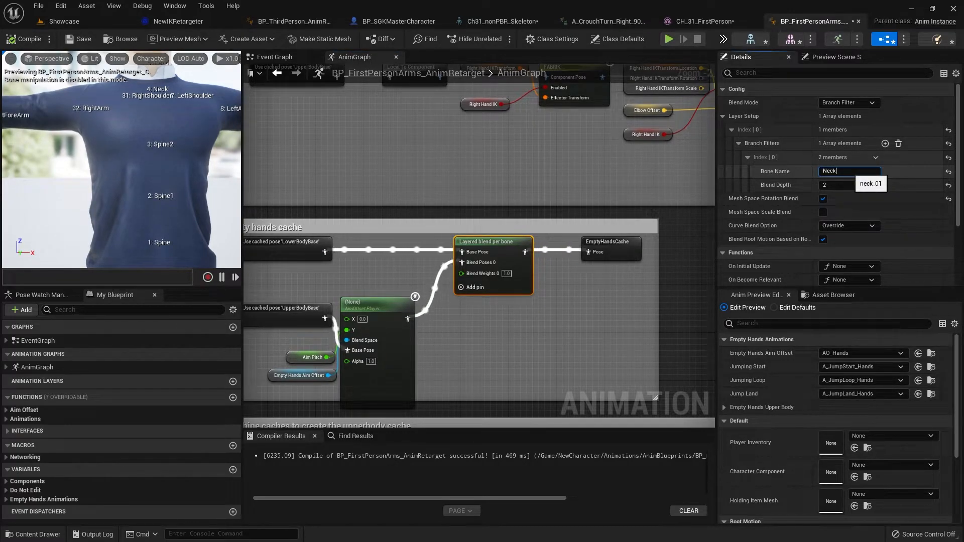
pyautogui.press('Return')
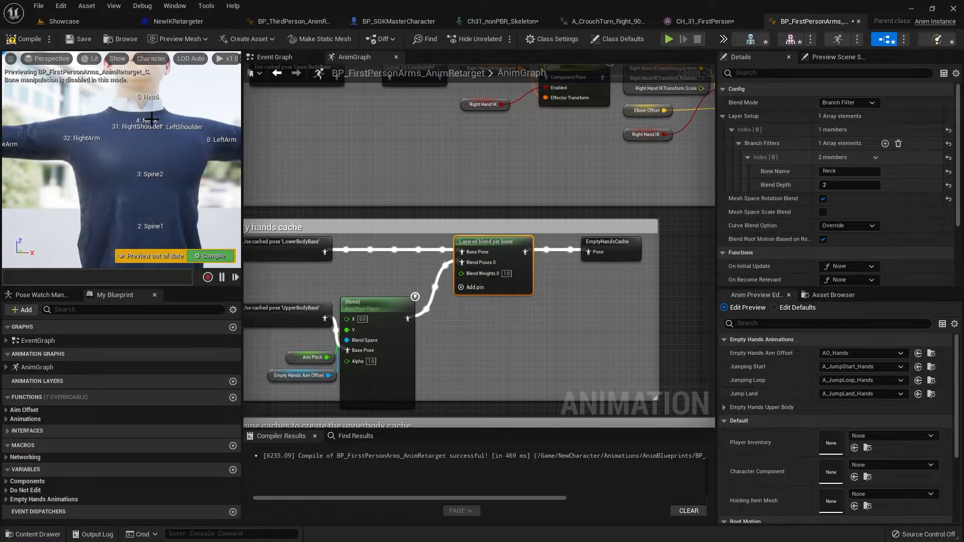
# Step: Set the branch filter's Bone Name to Neck on the Layered blend per bone node combining HoldableCache and EmptyHandsCache
pyautogui.moveTo(538, 329); pyautogui.dragTo(547, 143, button='right')
pyautogui.scroll(-2, 513, 230)
pyautogui.moveTo(511, 338); pyautogui.dragTo(502, 190, button='right')
pyautogui.scroll(2, 502, 191)
pyautogui.click(397, 241)
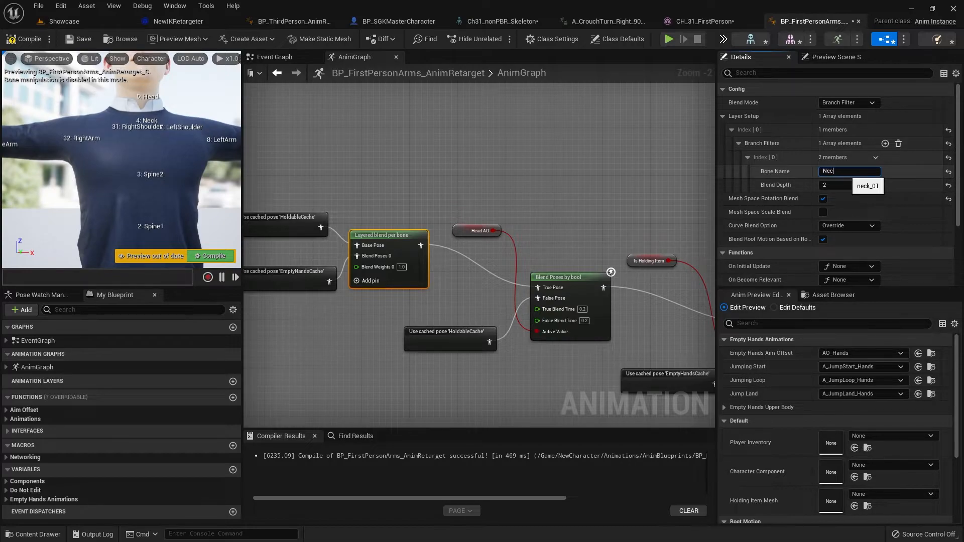
# Step: Set the branch filter's Bone Name to Spine on the Layered blend per bone node combining LowerBodyBase and UpperBodyBase
pyautogui.moveTo(678, 201); pyautogui.dragTo(404, 187, button='right')
pyautogui.moveTo(617, 176); pyautogui.dragTo(538, 181, button='right')
pyautogui.click(538, 180)
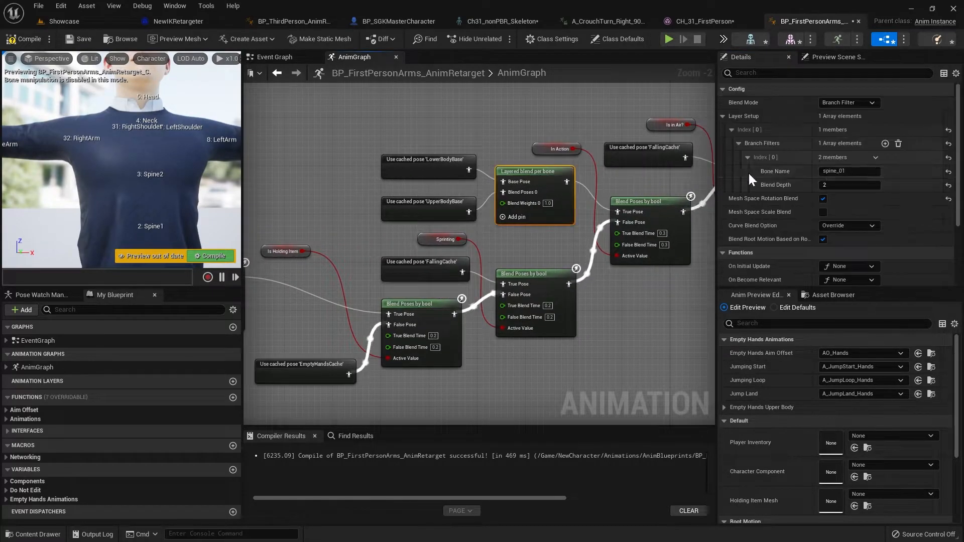
pyautogui.click(832, 173)
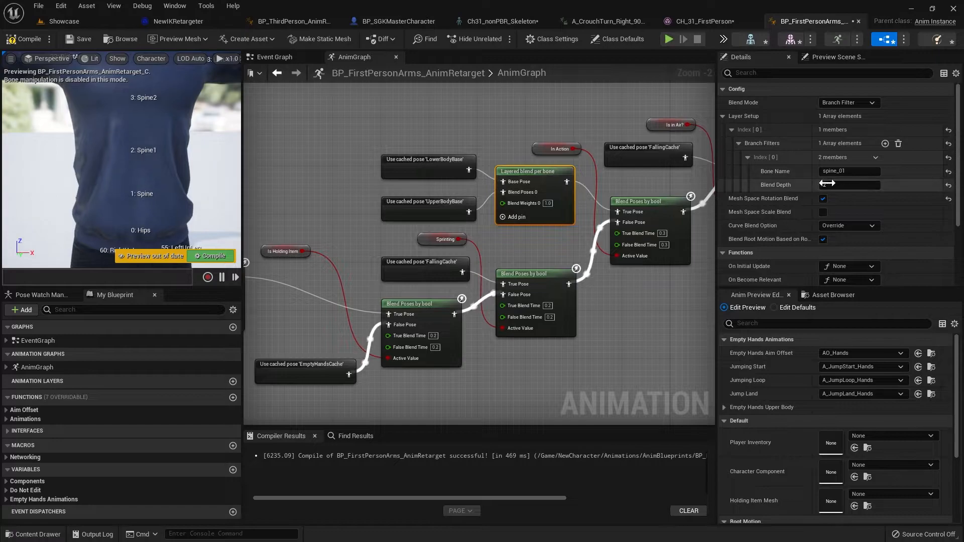
pyautogui.write('Spine')
pyautogui.press('Return')
# Step: Check the rest of the anim graph, and compile and save the first-person arms animation blueprint
pyautogui.scroll(-1, 356, 298)
pyautogui.moveTo(354, 299); pyautogui.dragTo(695, 119, button='right')
pyautogui.moveTo(521, 292); pyautogui.dragTo(628, 146, button='right')
pyautogui.moveTo(498, 236); pyautogui.dragTo(611, 164, button='right')
pyautogui.moveTo(533, 282); pyautogui.dragTo(501, 291, button='right')
pyautogui.scroll(-2, 501, 294)
pyautogui.moveTo(594, 228); pyautogui.dragTo(501, 305, button='right')
pyautogui.moveTo(579, 262); pyautogui.dragTo(617, 306, button='right')
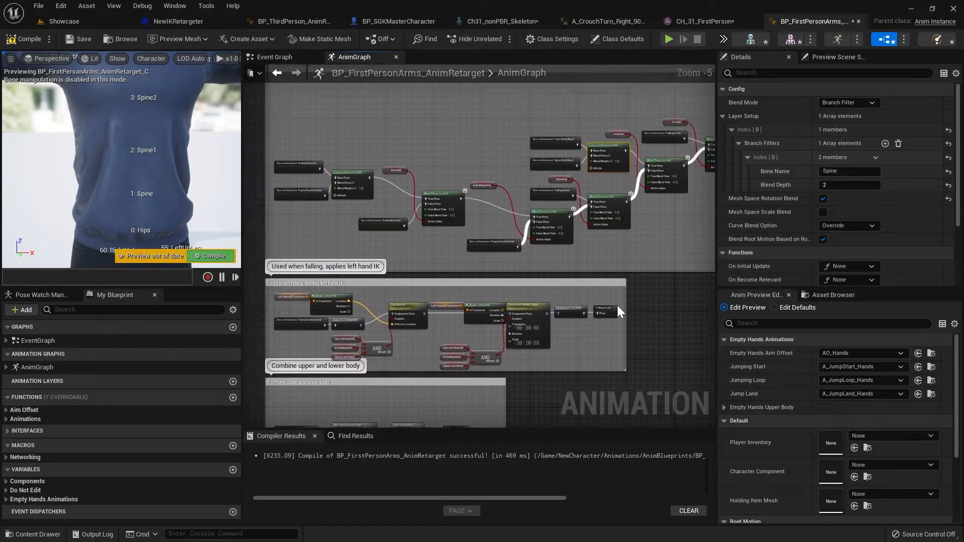
pyautogui.click(86, 44)
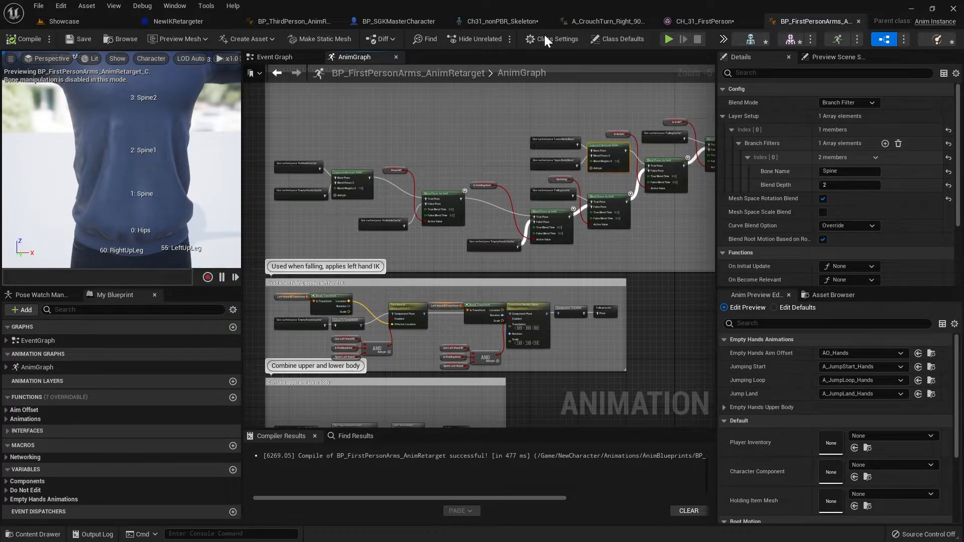
# Step: In the blueprint's class defaults, set Empty Hands Aim Offset to the retargeted AO_Hands asset
pyautogui.click(617, 40)
pyautogui.moveTo(715, 124); pyautogui.dragTo(604, 126)
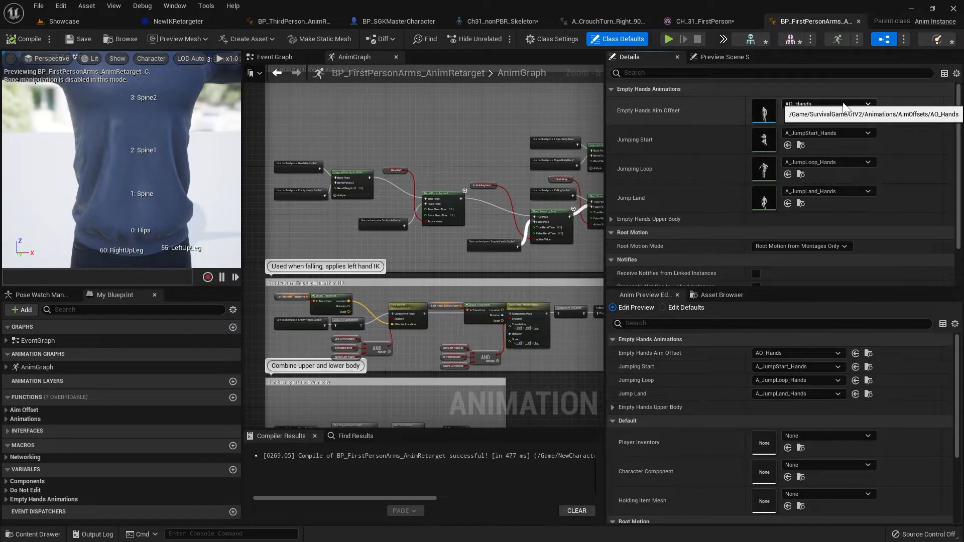
pyautogui.click(825, 103)
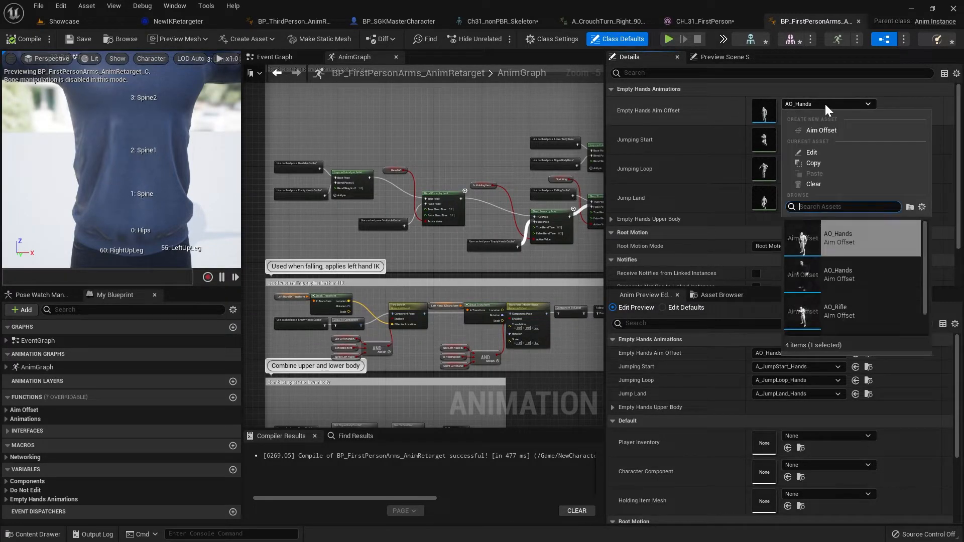
pyautogui.click(854, 274)
# Step: Set Jumping Start to A_JumpStart_Hands_Retargeted, Jumping Loop to A_JumpLoop_Hands_Retargeted and Jump Land to A_JumpLand_Hands_Retargeted
pyautogui.click(828, 133)
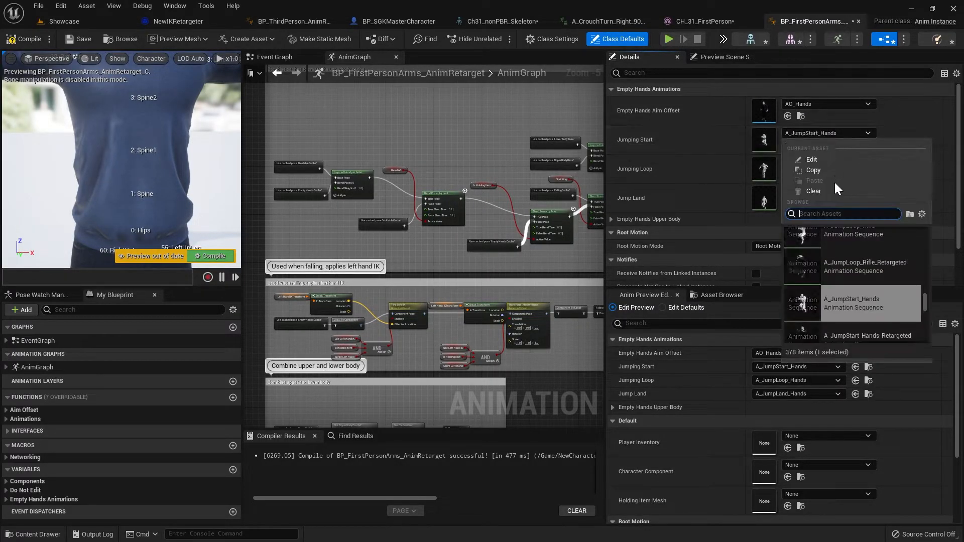
pyautogui.click(866, 294)
pyautogui.click(837, 160)
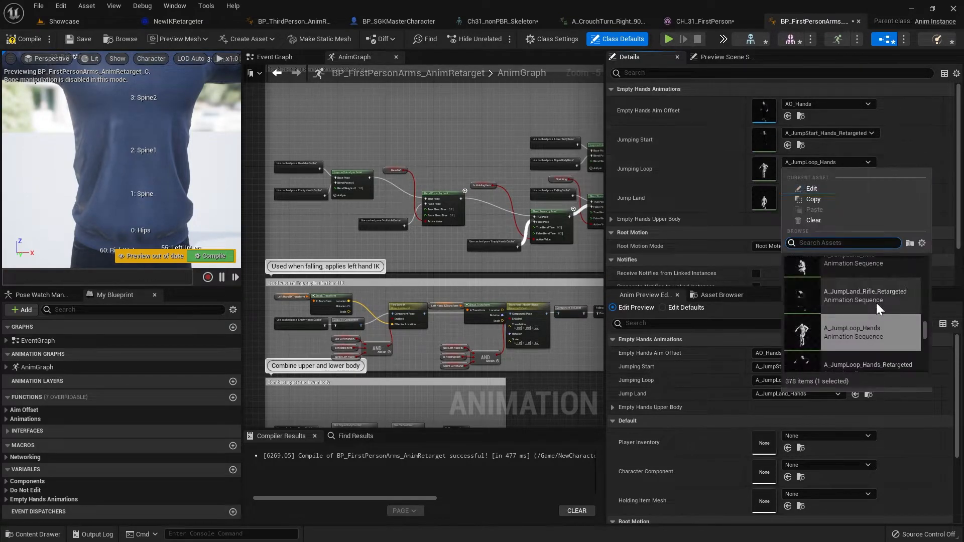
pyautogui.click(874, 342)
pyautogui.click(839, 191)
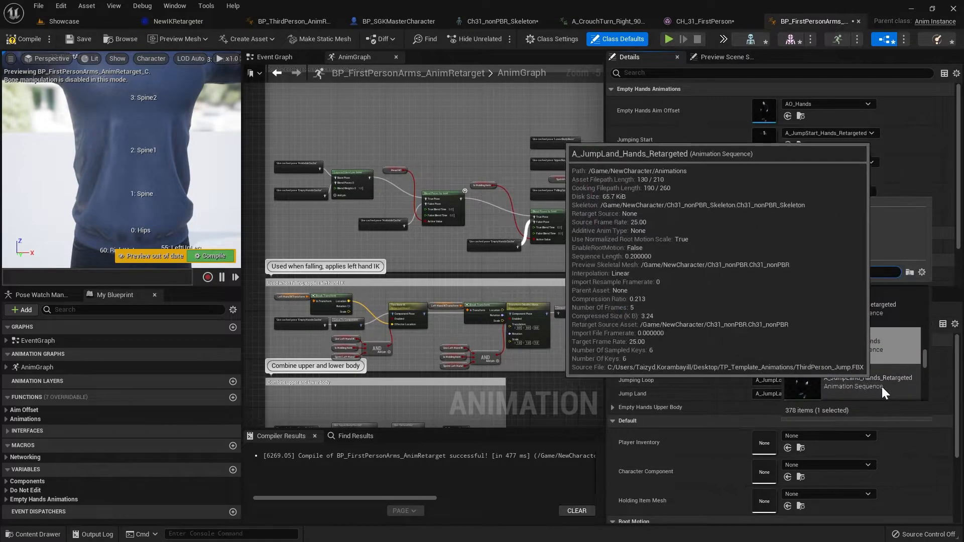
pyautogui.click(878, 384)
# Step: In the Empty Hands Upper Body standard animations, set Idle to A_Idle_Hands_Retargeted and Movement to A_Jog_Fwd_Hands_Retargeted
pyautogui.scroll(-1, 830, 224)
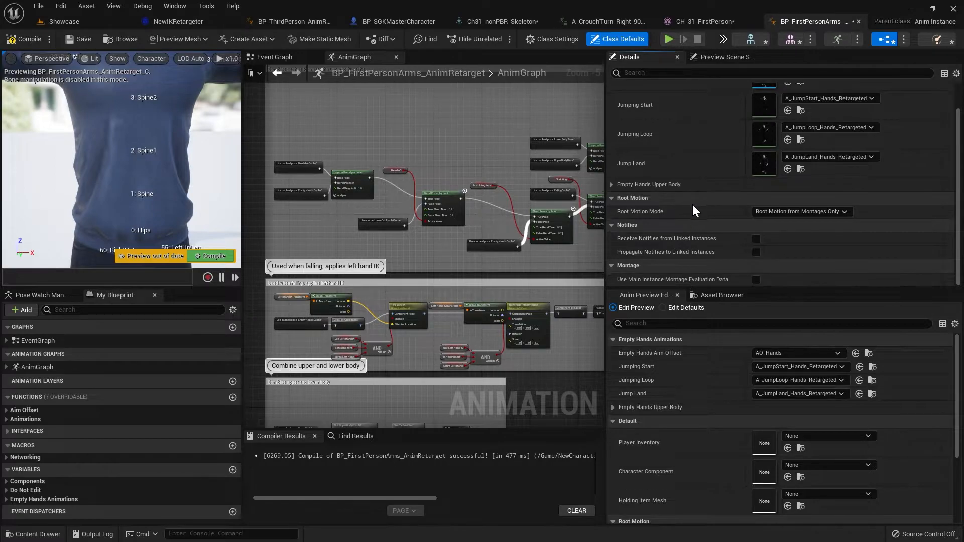
pyautogui.click(611, 184)
pyautogui.scroll(-1, 680, 186)
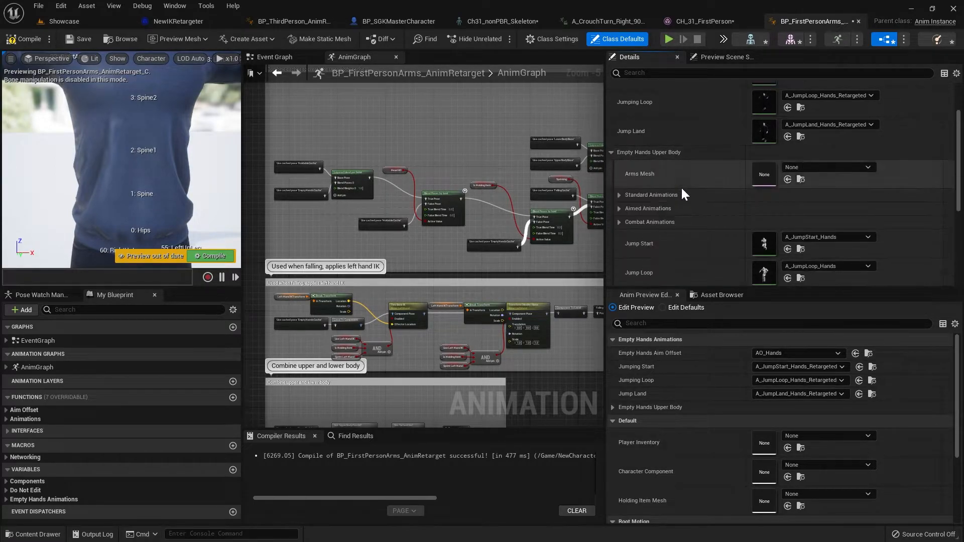
pyautogui.scroll(-1, 668, 166)
pyautogui.click(619, 163)
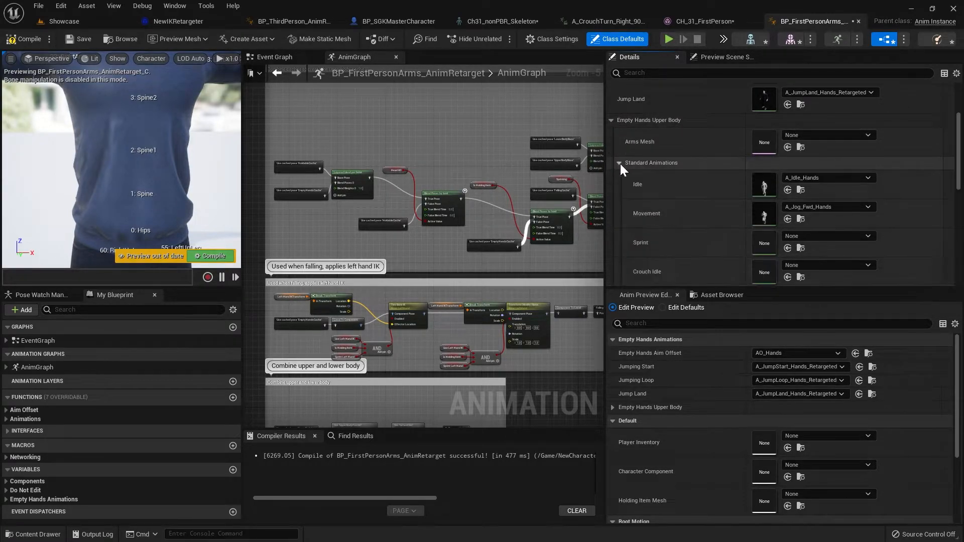
pyautogui.click(824, 177)
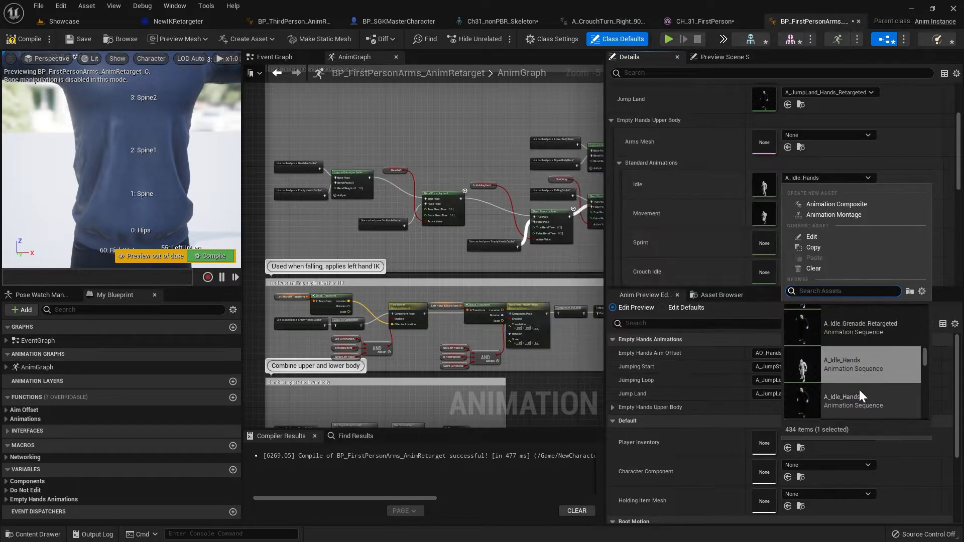
pyautogui.scroll(-1, 857, 390)
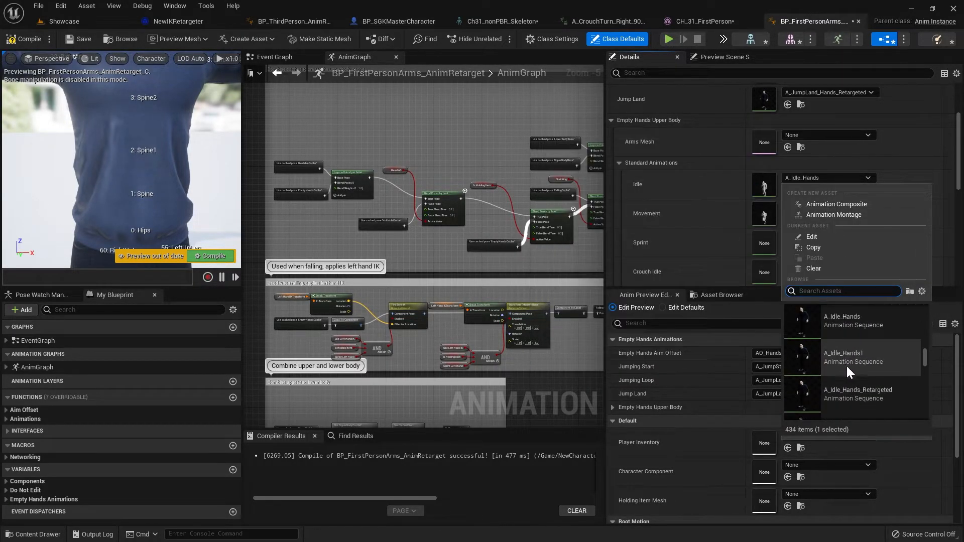
pyautogui.click(882, 392)
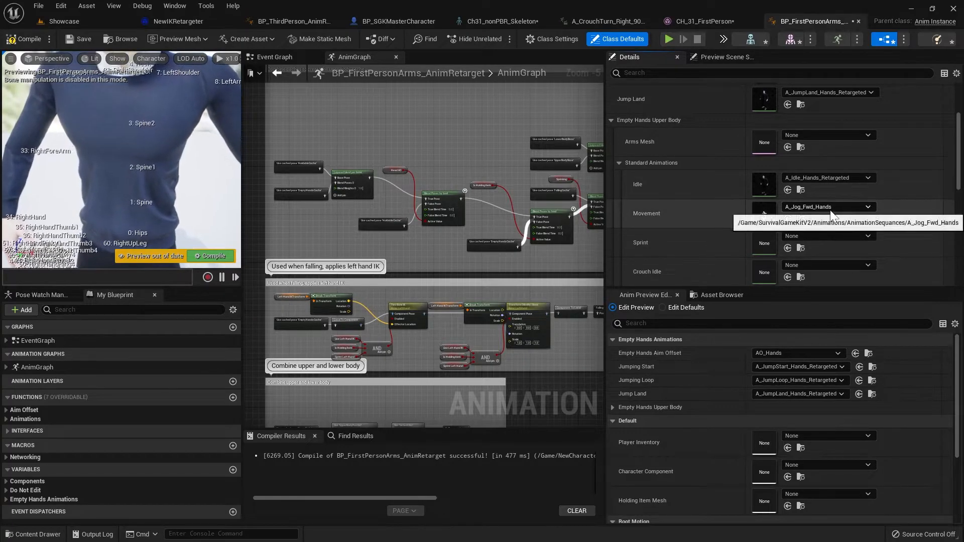
pyautogui.click(830, 210)
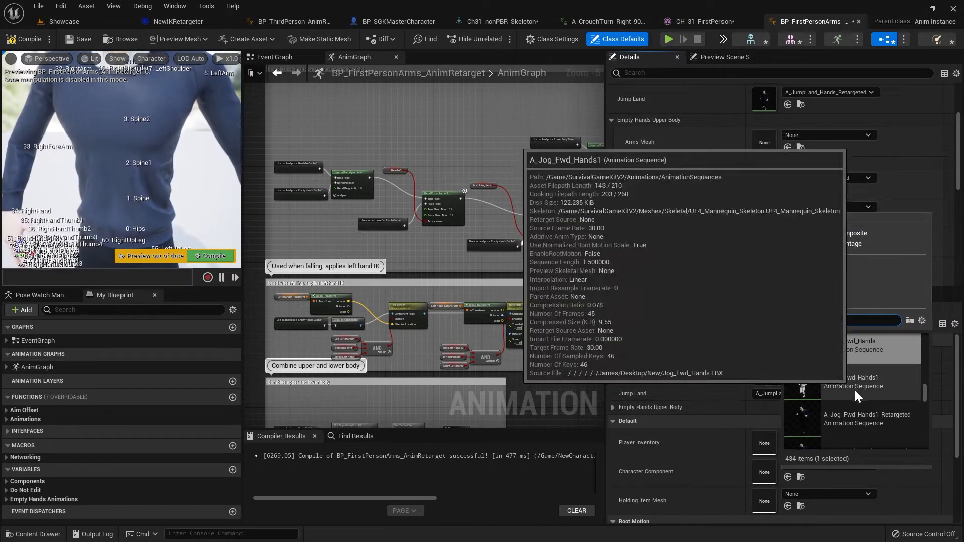
pyautogui.scroll(-1, 851, 412)
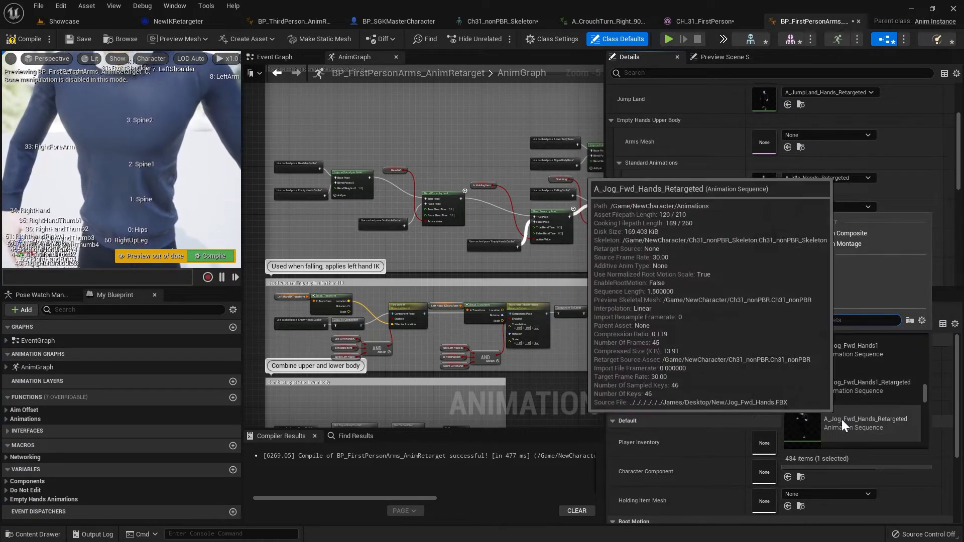
pyautogui.click(802, 424)
# Step: Copy the Standard Animations values of Empty Hands Upper Body and paste them into Aimed Animations and Combat Animations
pyautogui.scroll(-1, 803, 248)
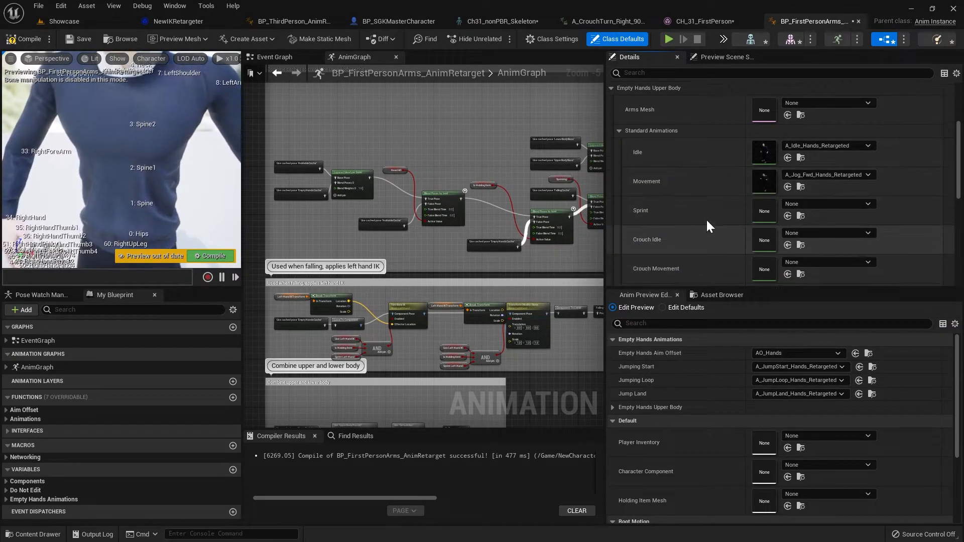
pyautogui.rightClick(650, 132)
pyautogui.click(670, 147)
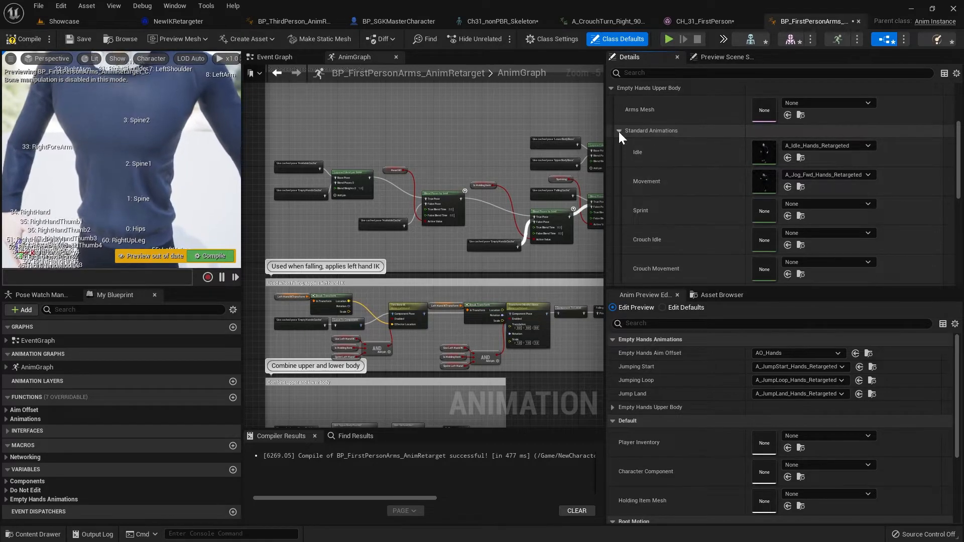
pyautogui.click(619, 131)
pyautogui.rightClick(634, 146)
pyautogui.click(673, 203)
pyautogui.rightClick(651, 159)
pyautogui.click(692, 219)
# Step: Set Jump Start of Empty Hands Upper Body to A_JumpStart_Hands_Retargeted
pyautogui.click(824, 174)
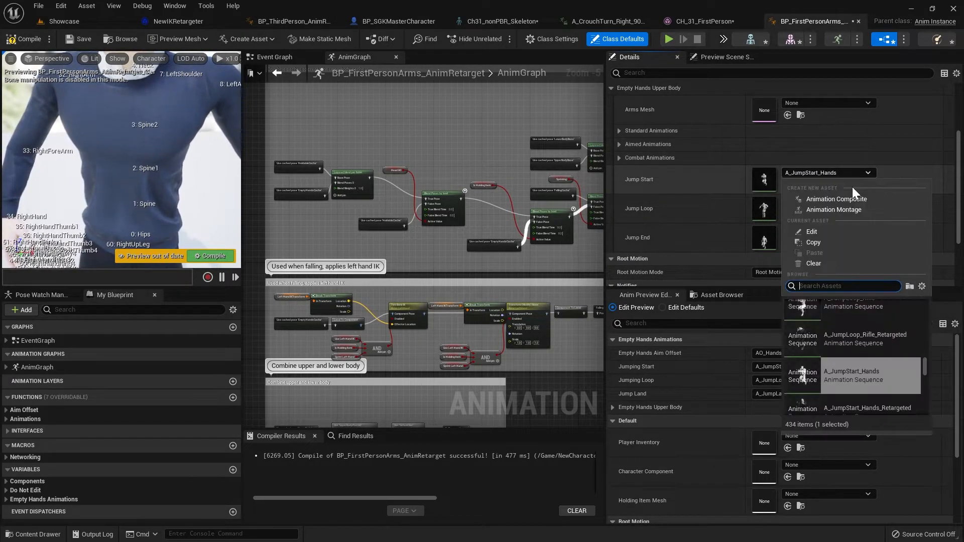
pyautogui.scroll(-1, 848, 361)
pyautogui.click(854, 375)
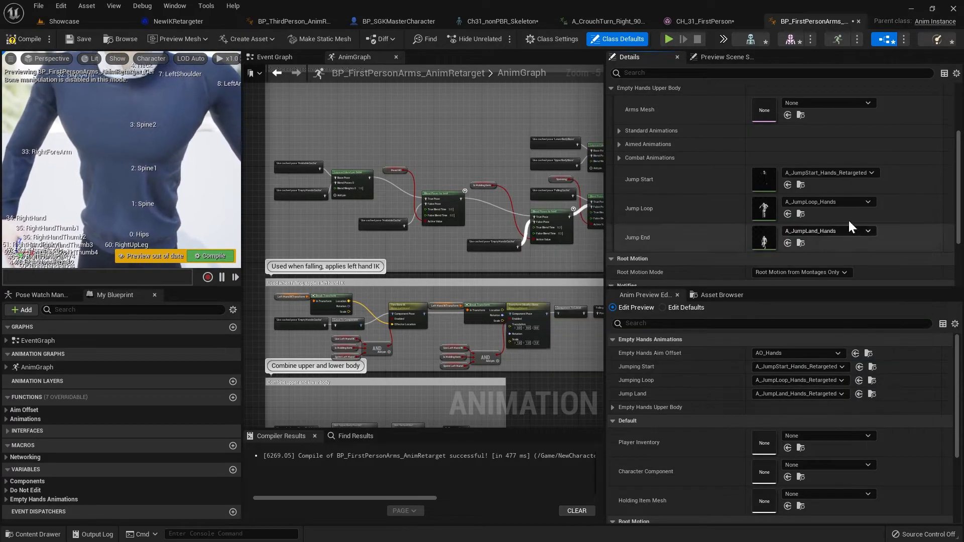
# Step: Set Jump Loop to A_JumpLoop_Hands_Retargeted and Jump End to A_JumpLand_Hands_Retargeted for the empty hands upper body, and compile the animation blueprint
pyautogui.click(854, 203)
pyautogui.scroll(-1, 864, 381)
pyautogui.click(868, 419)
pyautogui.click(838, 231)
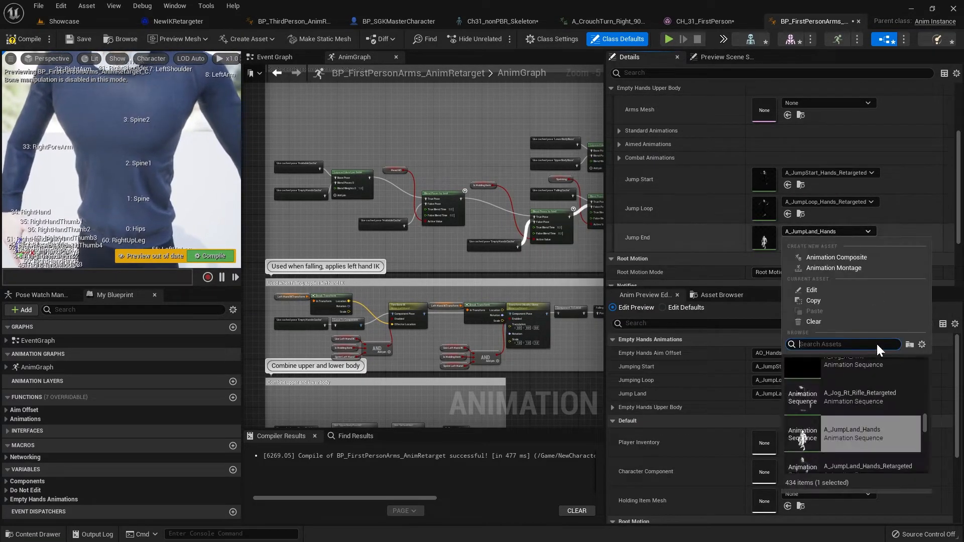
pyautogui.click(857, 433)
pyautogui.scroll(-2, 703, 221)
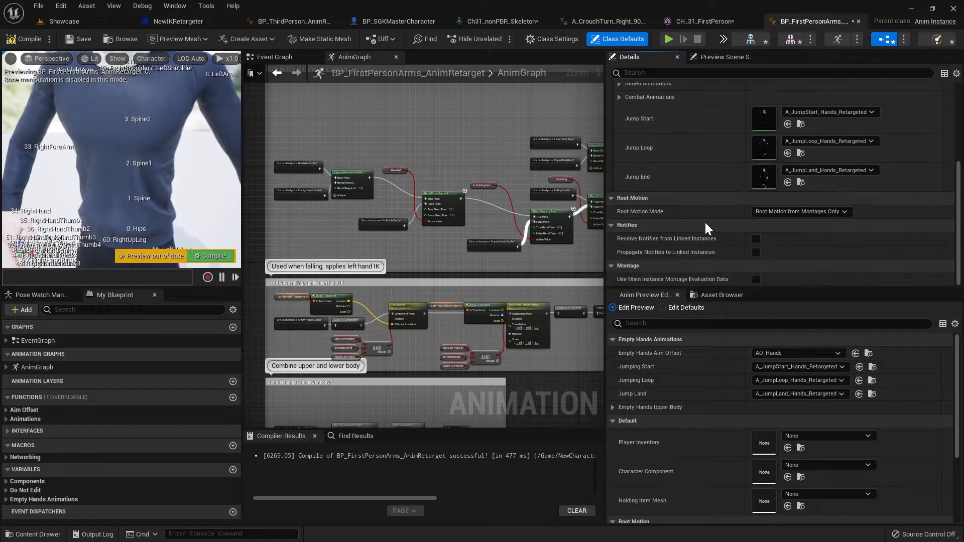
pyautogui.scroll(4, 711, 221)
pyautogui.click(23, 43)
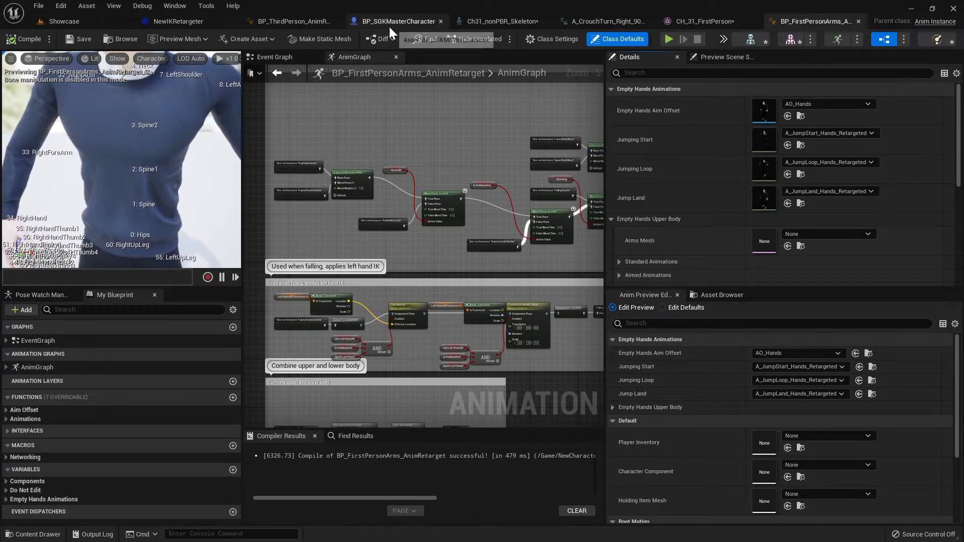
# Step: In BP_SGKMasterCharacter, assign the CH_31_FirstPerson skeletal mesh to the FirstPersonArms component
pyautogui.click(376, 23)
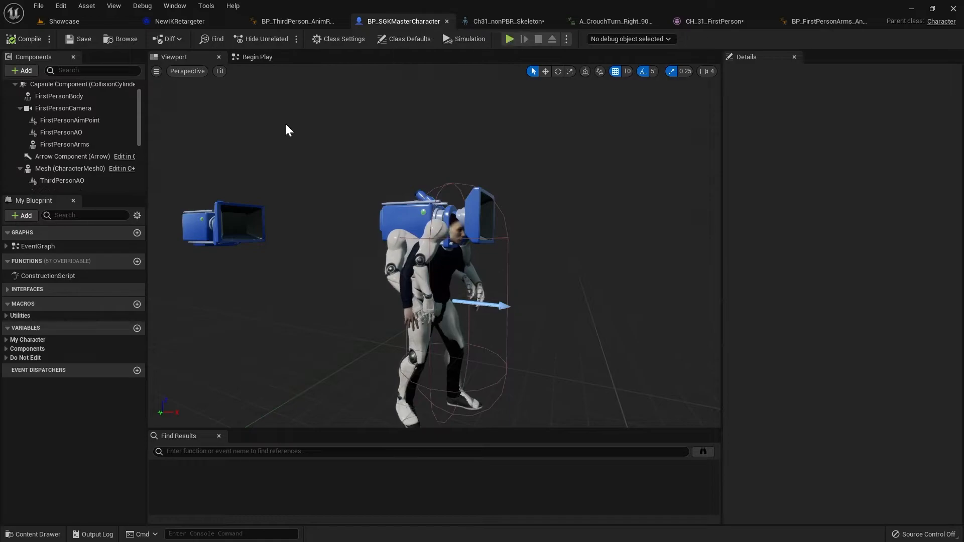
pyautogui.click(68, 144)
pyautogui.click(889, 321)
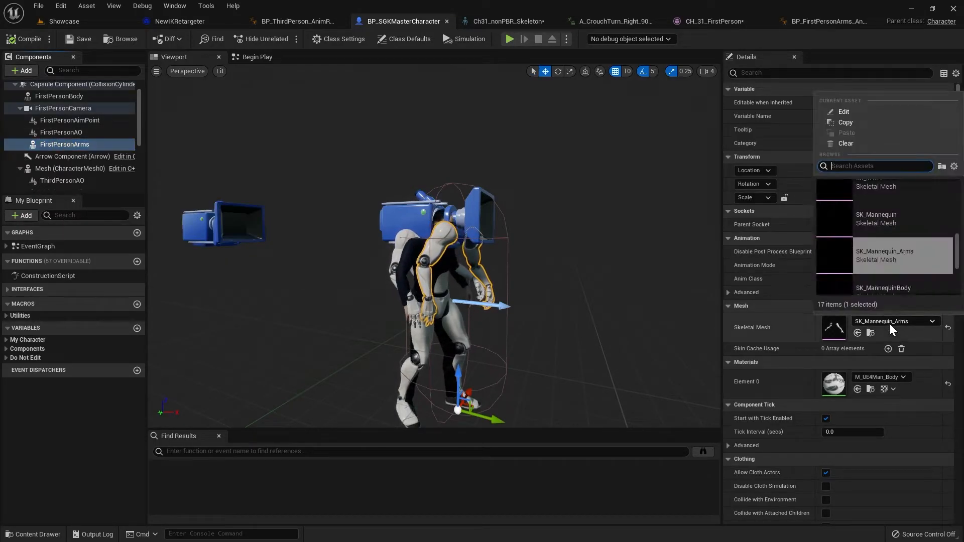
pyautogui.write('c')
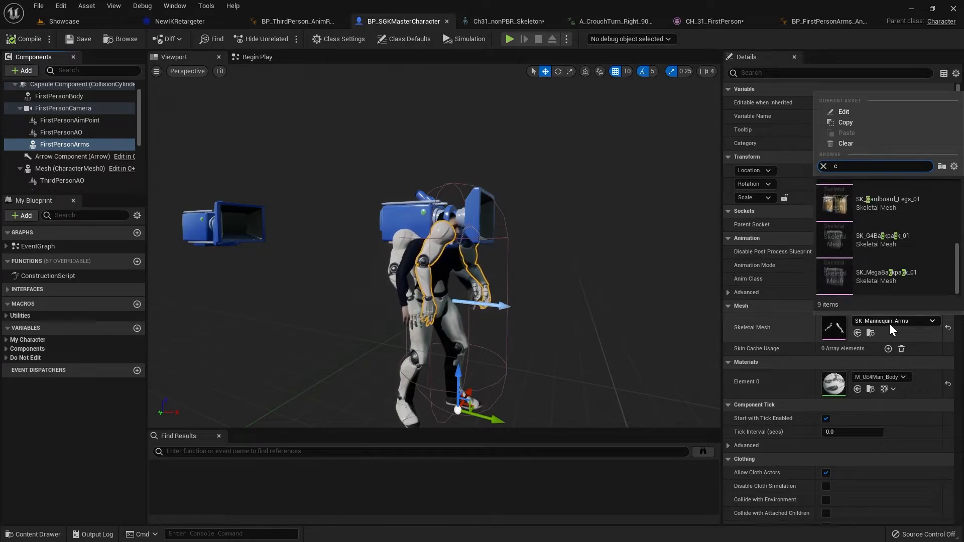
pyautogui.scroll(2, 878, 221)
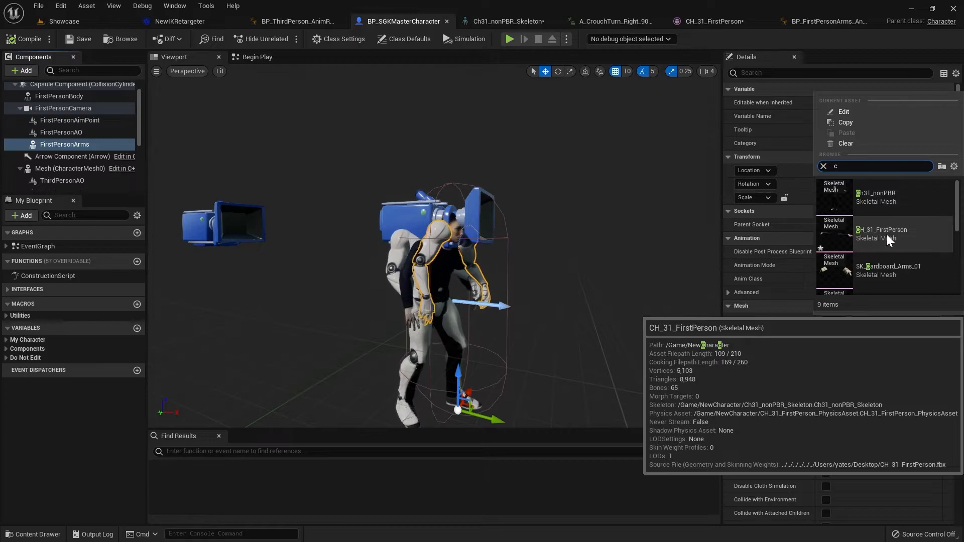
pyautogui.click(886, 233)
# Step: Set the anim class of FirstPersonArms to BP_FirstPersonArms_AnimRetarget, and compile and save the character blueprint
pyautogui.scroll(4, 510, 283)
pyautogui.keyDown('alt'); pyautogui.moveTo(510, 282); pyautogui.dragTo(427, 308); pyautogui.keyUp('alt')
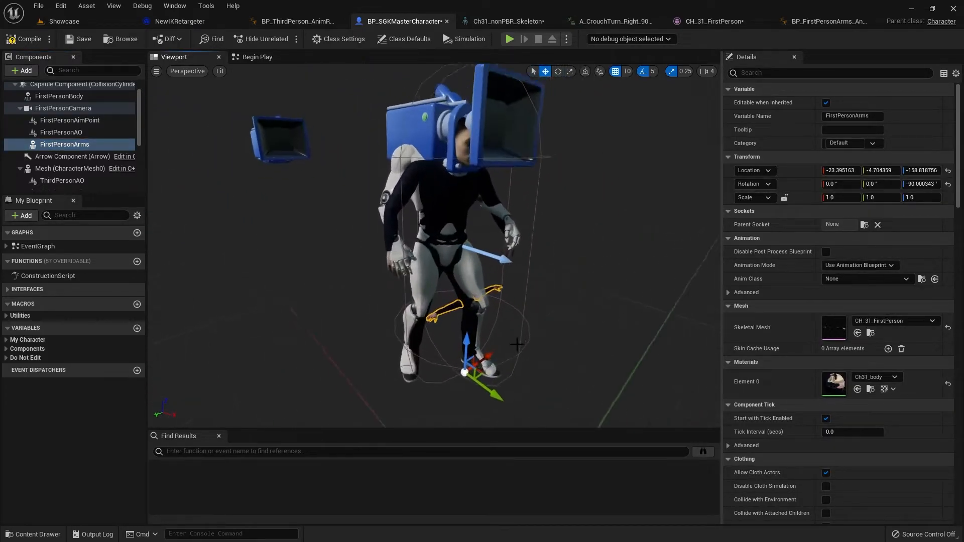
pyautogui.scroll(2, 592, 249)
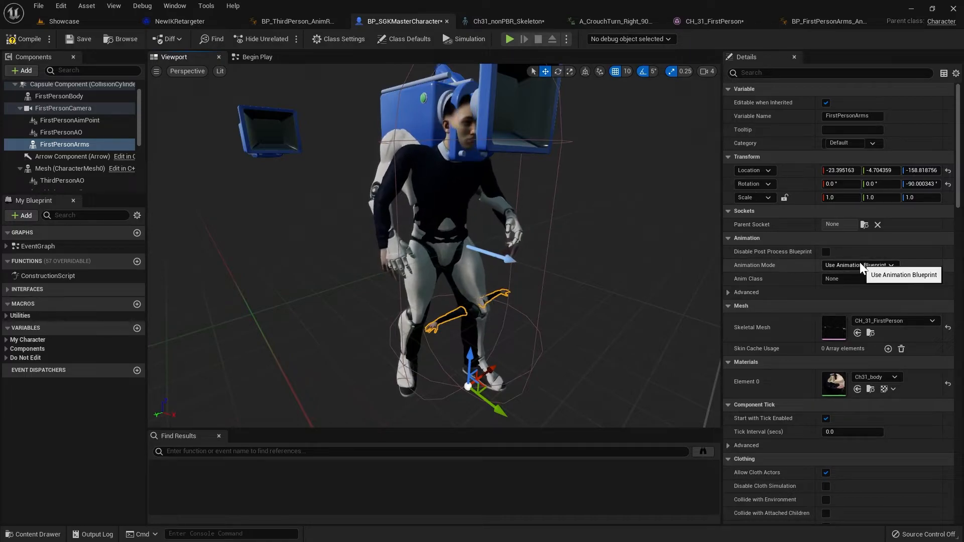
pyautogui.click(865, 278)
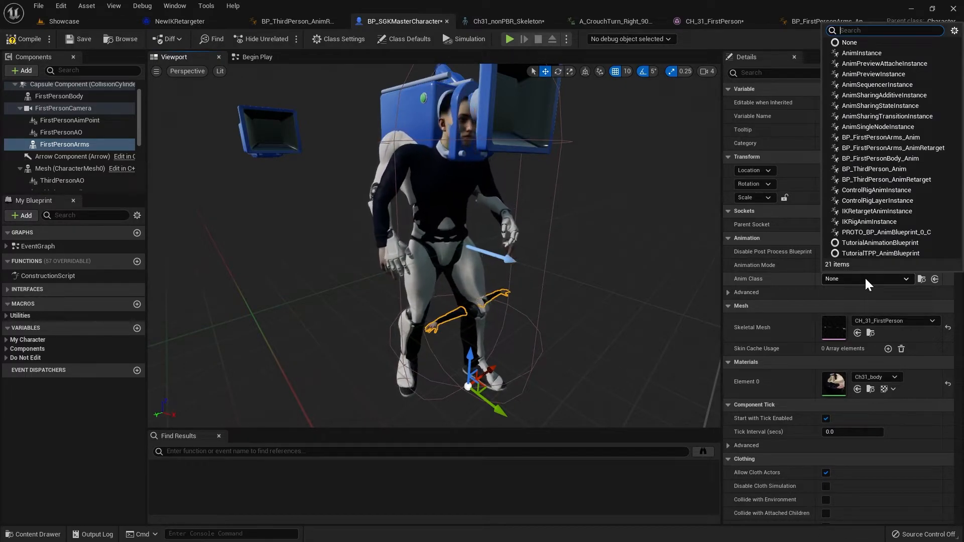
pyautogui.write('retarget')
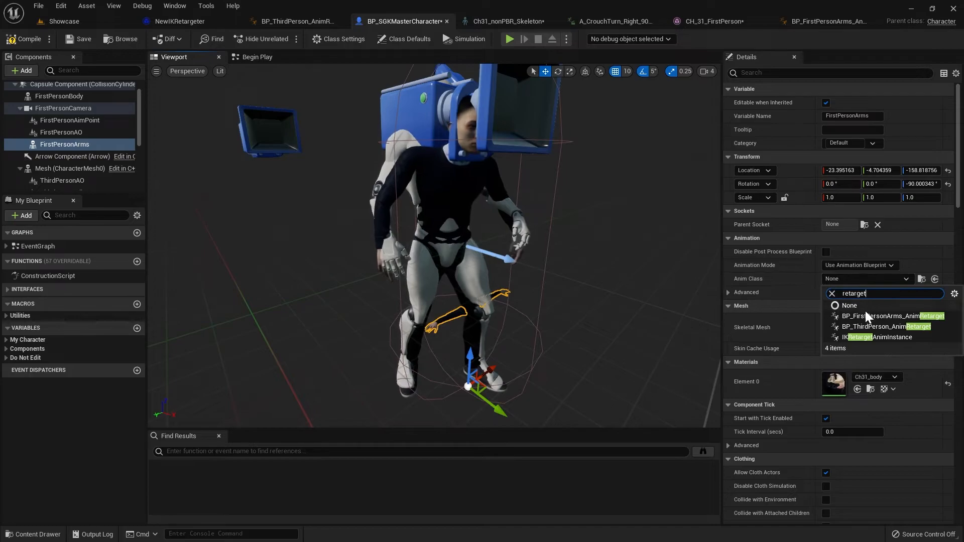
pyautogui.click(867, 315)
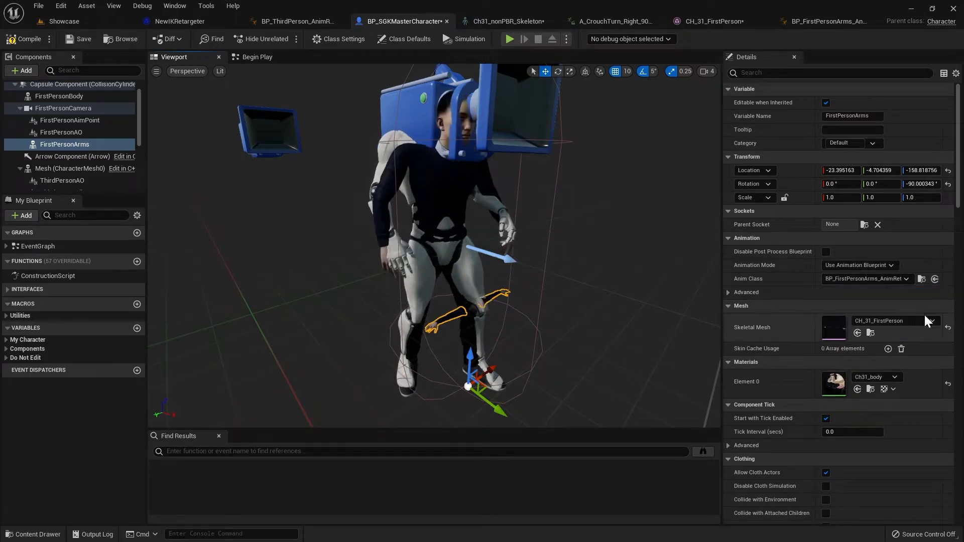
pyautogui.click(22, 38)
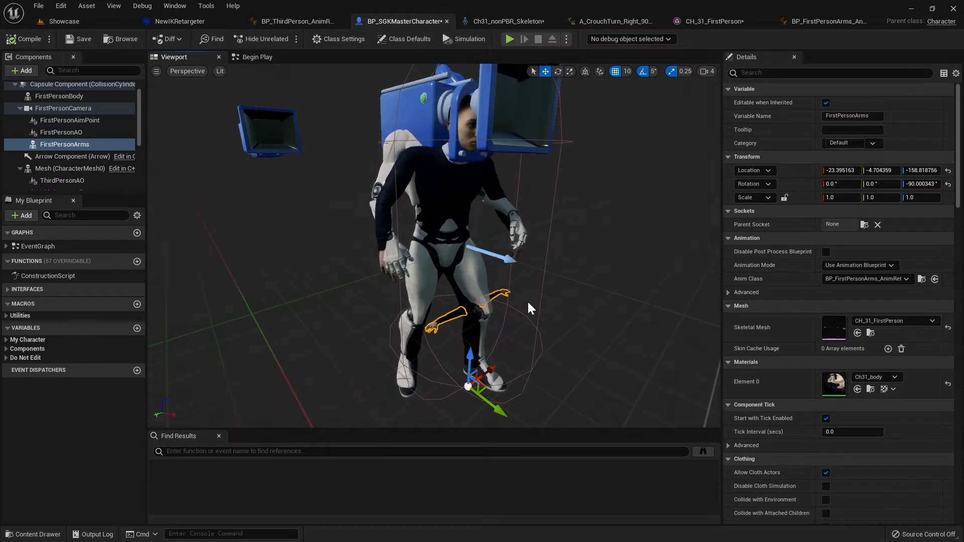
pyautogui.click(78, 39)
# Step: Close BP_SGKMasterCharacter, reopen it from the Blueprints/Characters folder, and inspect its body and arm meshes in the viewport
pyautogui.click(447, 22)
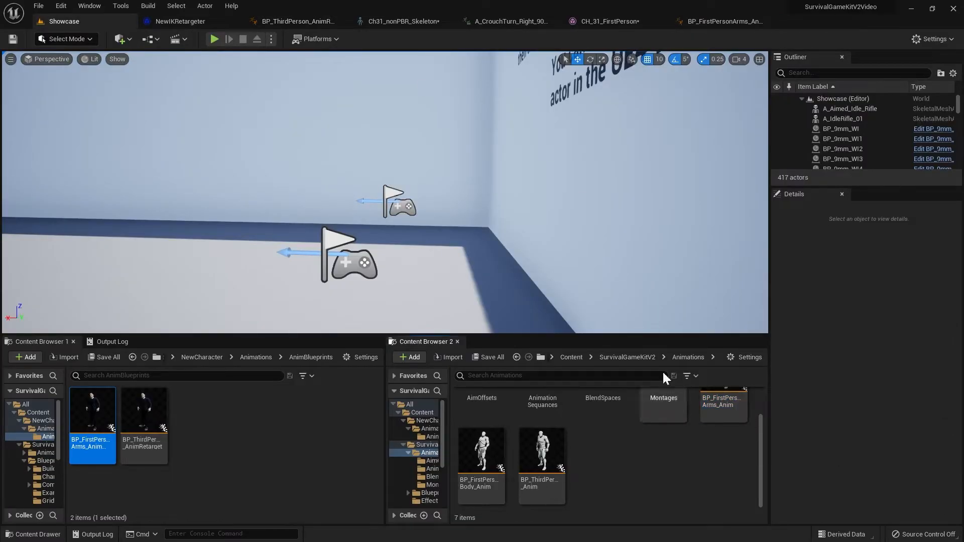
pyautogui.click(635, 357)
pyautogui.doubleClick(541, 402)
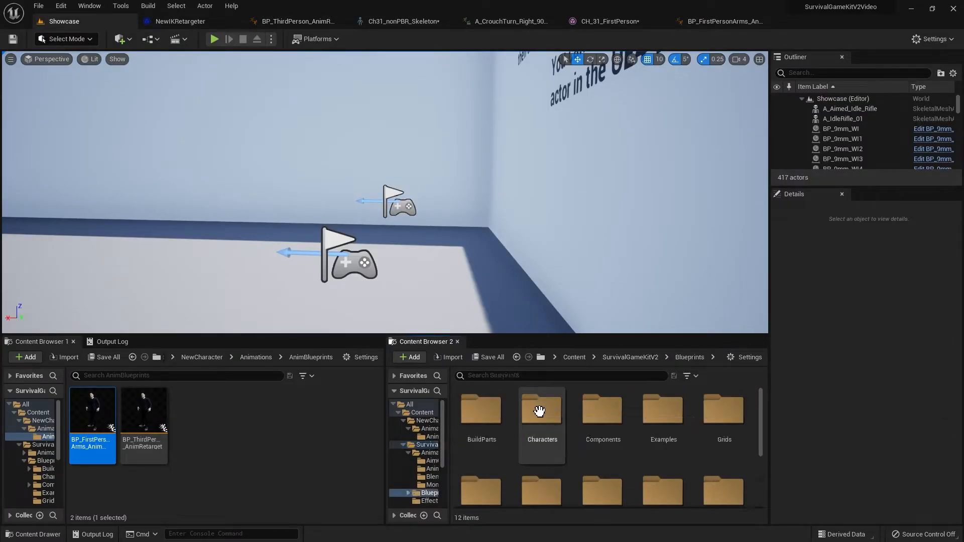
pyautogui.doubleClick(540, 409)
pyautogui.doubleClick(578, 415)
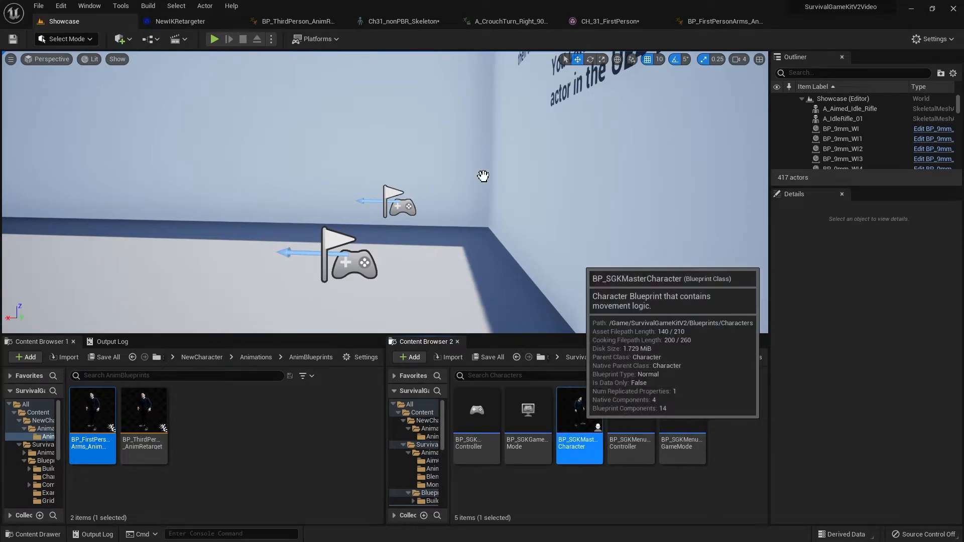
pyautogui.click(174, 56)
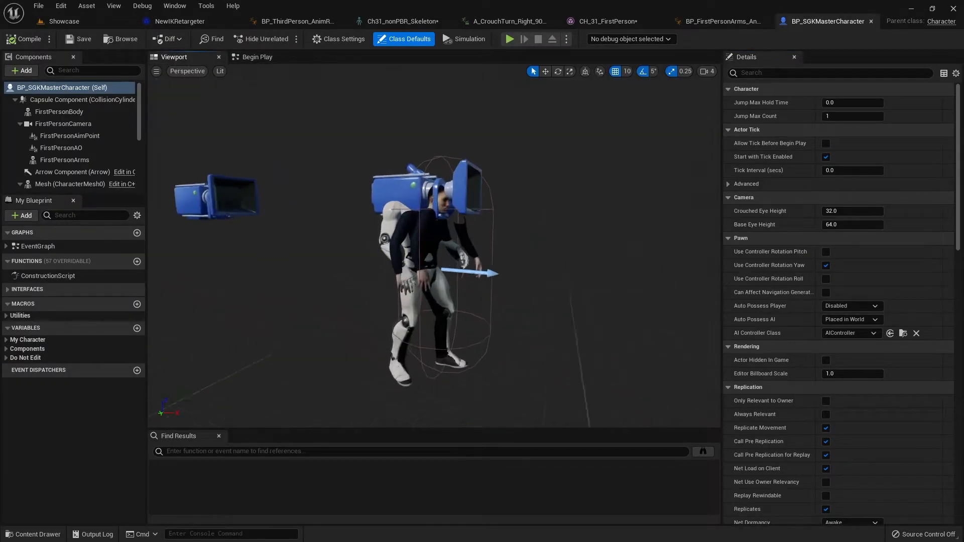
pyautogui.click(398, 227)
pyautogui.click(361, 232)
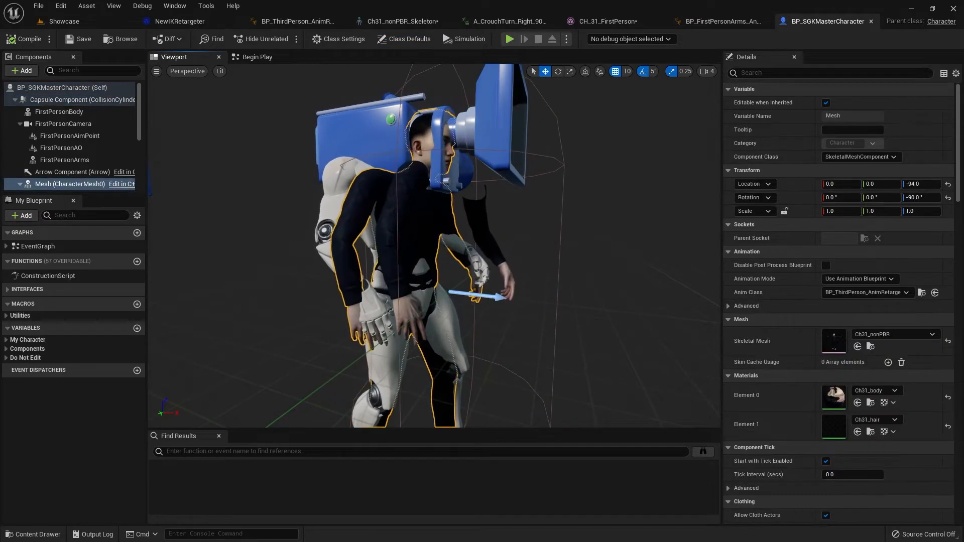
pyautogui.click(418, 204)
pyautogui.scroll(-3, 451, 168)
pyautogui.moveTo(451, 168); pyautogui.dragTo(496, 248, button='right')
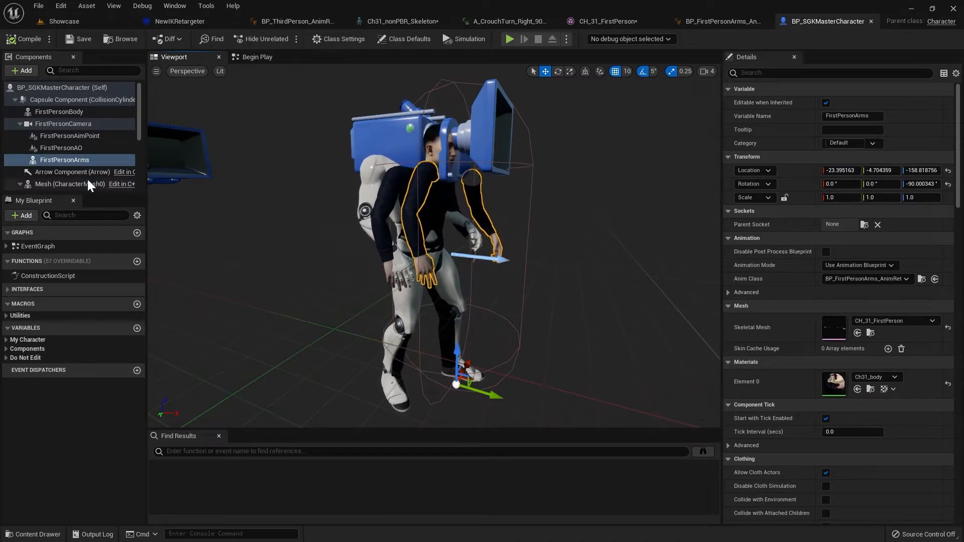
# Step: Assign the Ch31_nonPBR skeletal mesh to the FirstPersonBody component
pyautogui.click(55, 111)
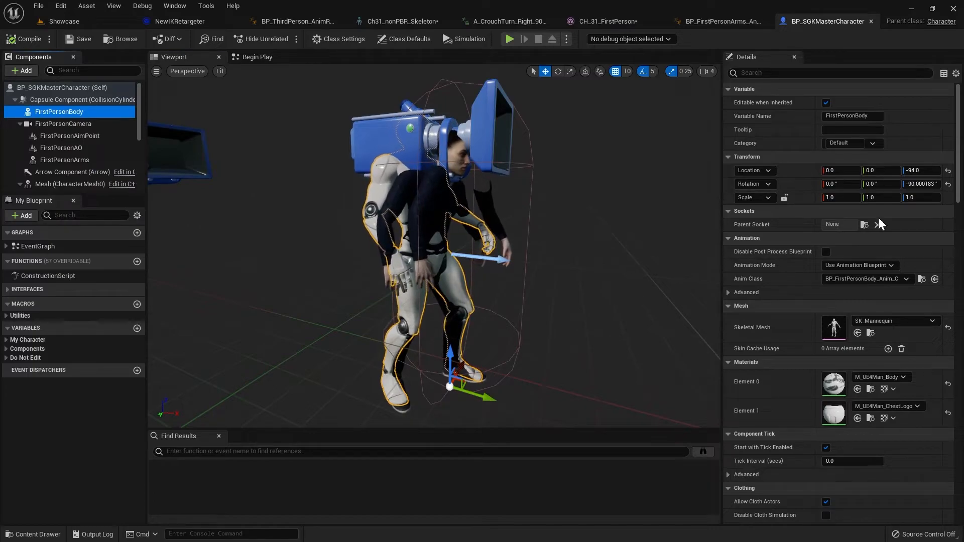
pyautogui.click(891, 322)
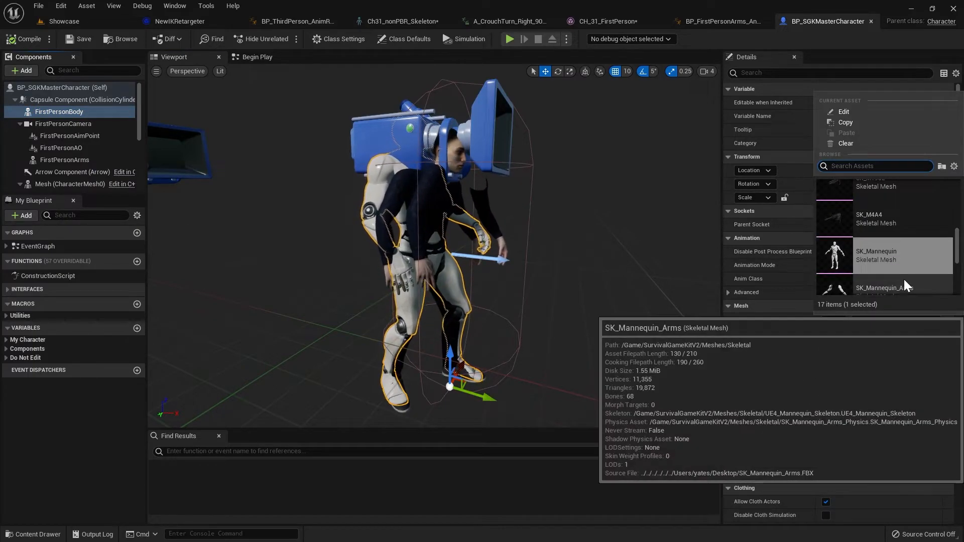
pyautogui.write('cl')
pyautogui.press('BackSpace')
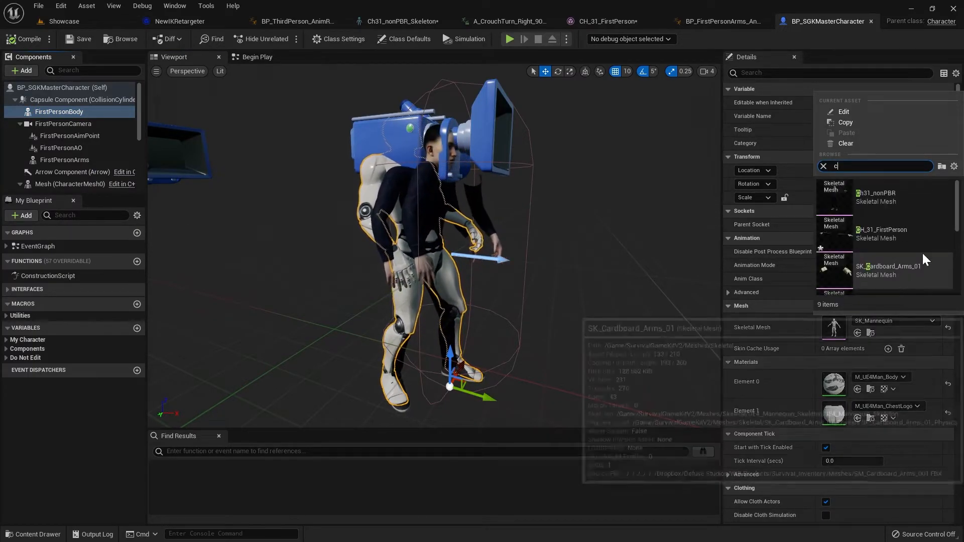
pyautogui.click(867, 196)
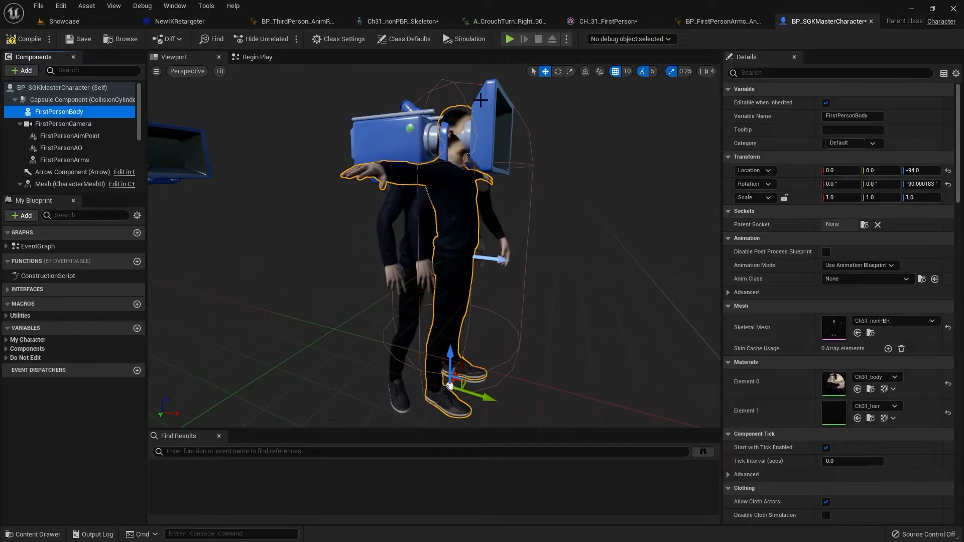
# Step: In the construction script, set the Hide Bone by Name bone to Spine2 and check that bone in the Ch31_nonPBR skeleton
pyautogui.moveTo(559, 272); pyautogui.dragTo(558, 268, button='right')
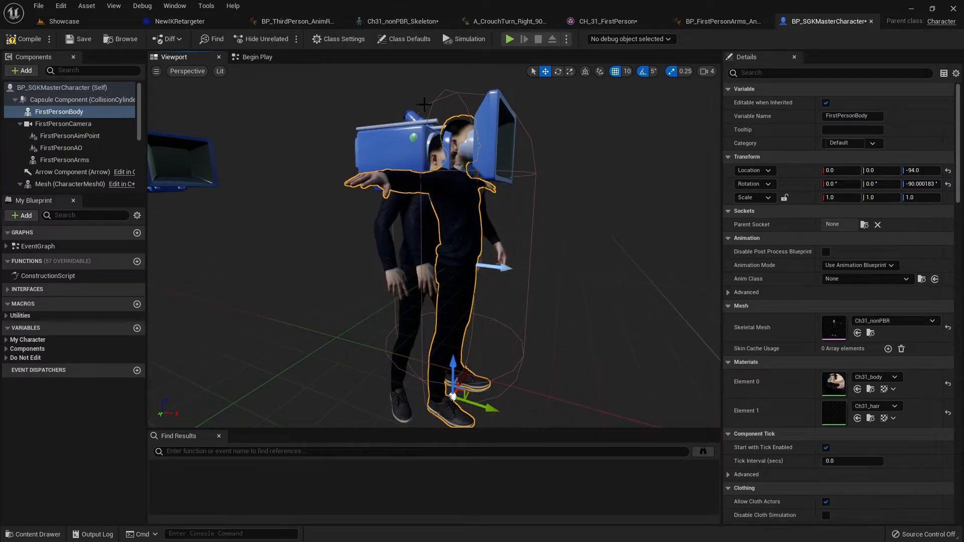
pyautogui.doubleClick(61, 276)
pyautogui.scroll(2, 520, 288)
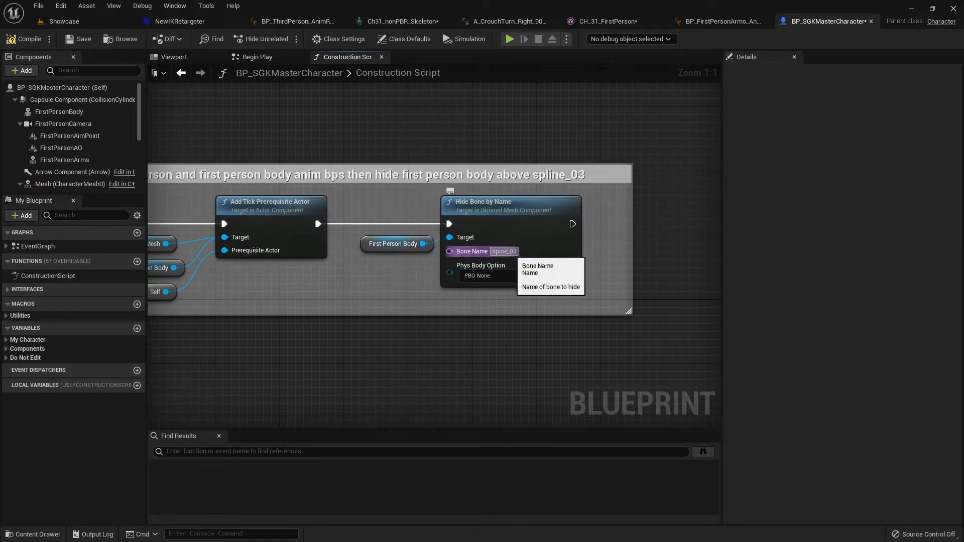
pyautogui.click(504, 251)
pyautogui.write('Spine2')
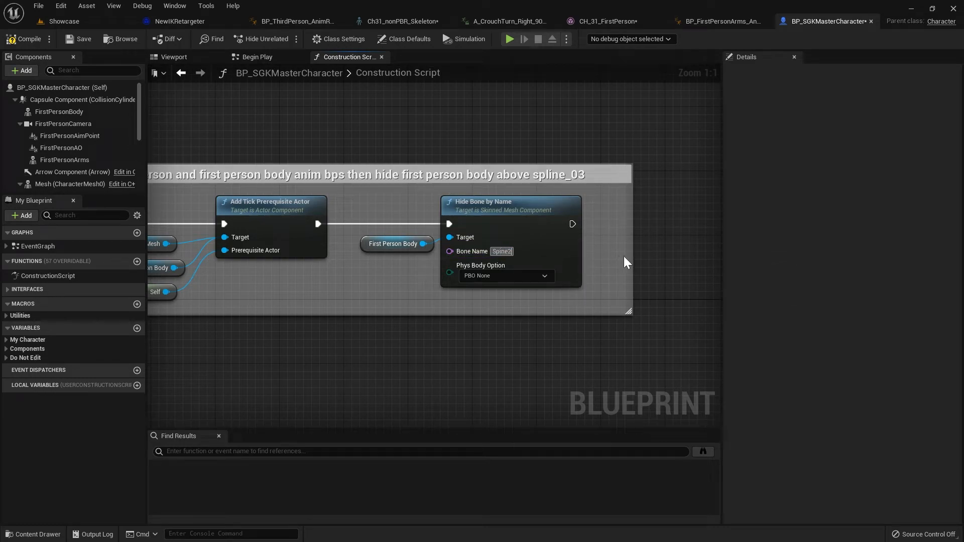
pyautogui.click(399, 25)
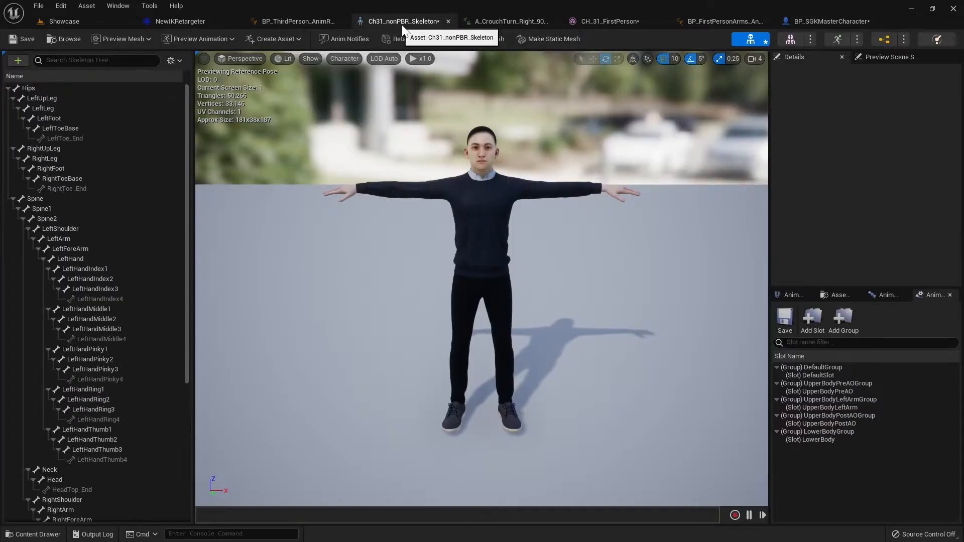
pyautogui.click(91, 218)
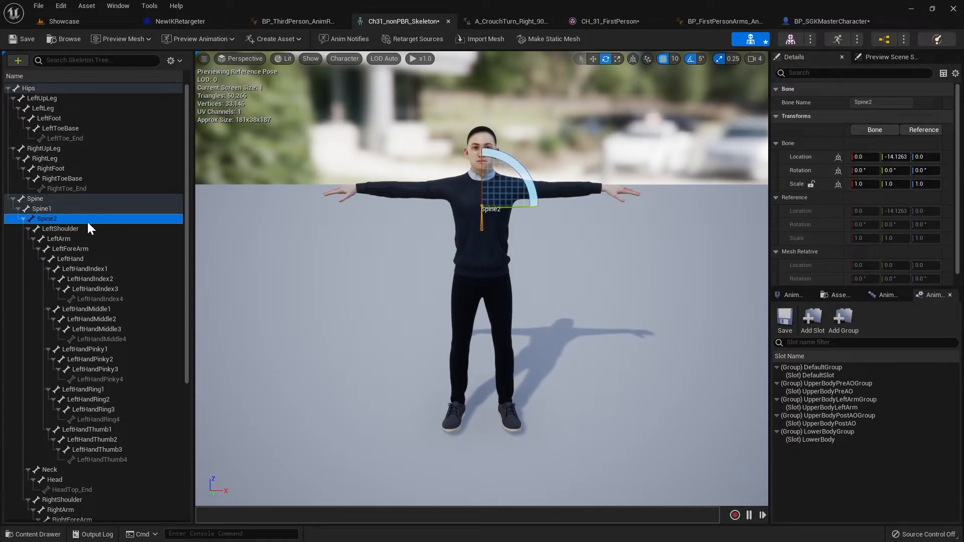
pyautogui.click(814, 22)
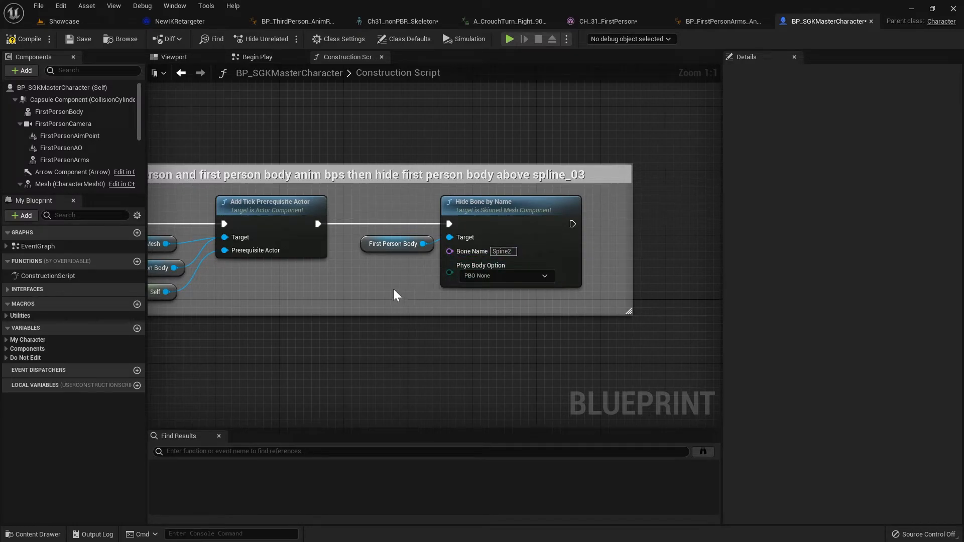
# Step: Start duplicating and retargeting the BP_FirstPersonBody_Anim animation blueprint from the SurvivalGameKitV2/Animations folder
pyautogui.click(80, 21)
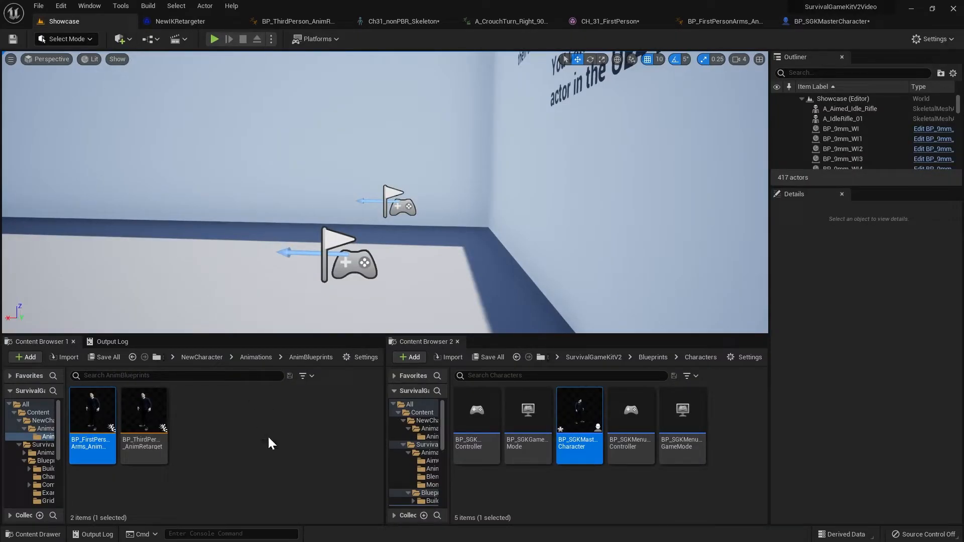
pyautogui.click(594, 358)
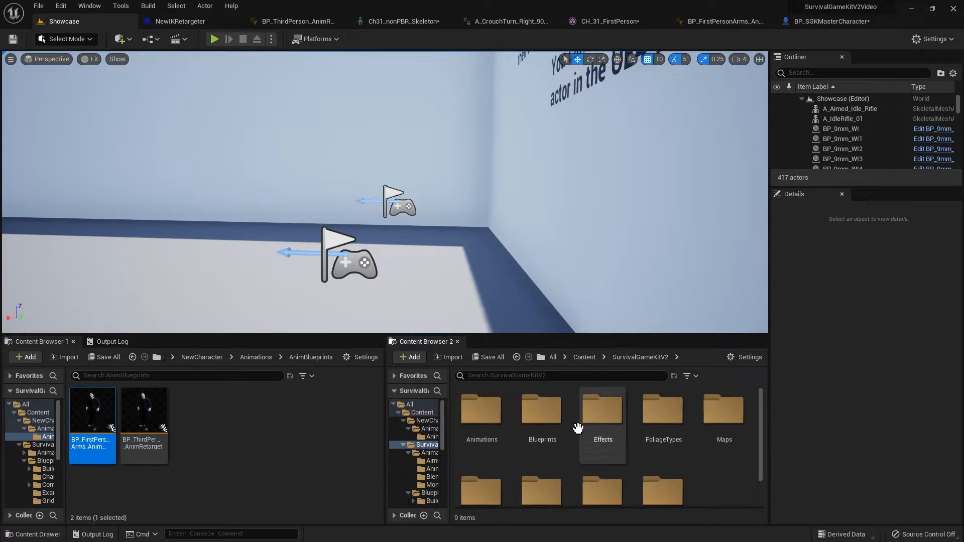
pyautogui.doubleClick(479, 409)
pyautogui.scroll(-1, 680, 461)
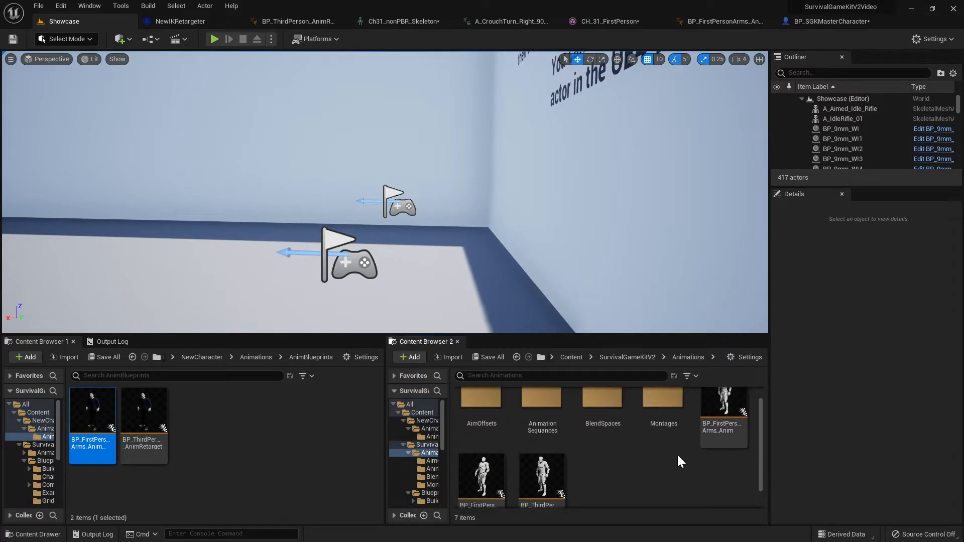
pyautogui.scroll(-1, 552, 462)
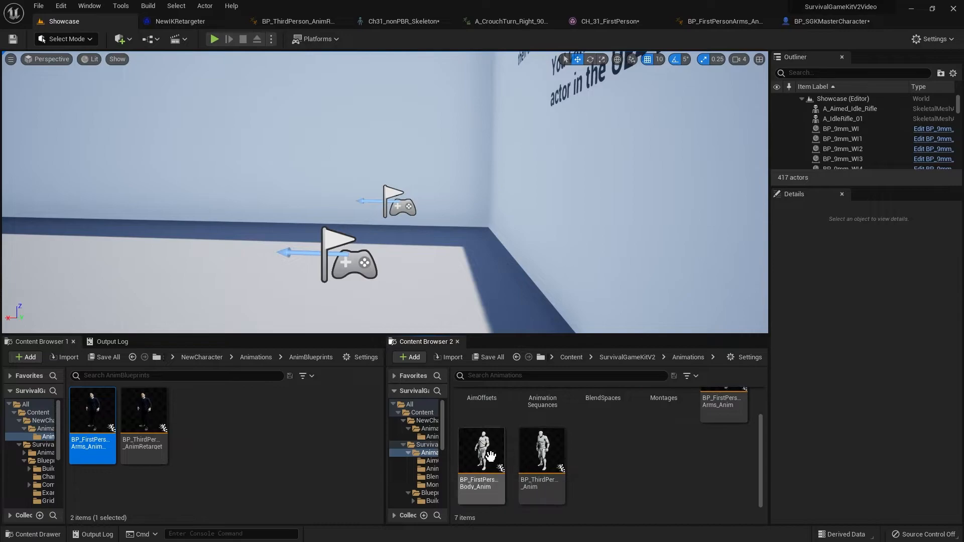
pyautogui.click(487, 452)
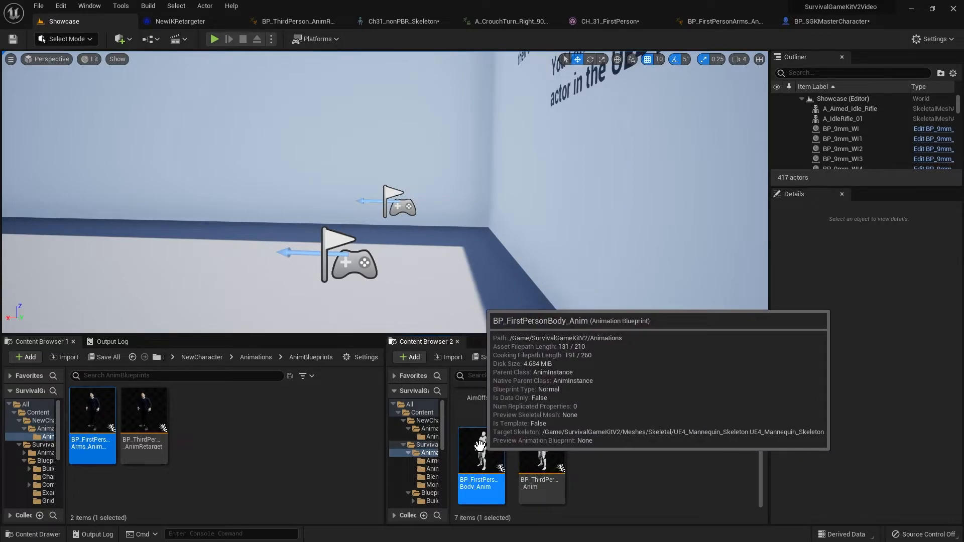
pyautogui.rightClick(480, 446)
pyautogui.moveTo(555, 221)
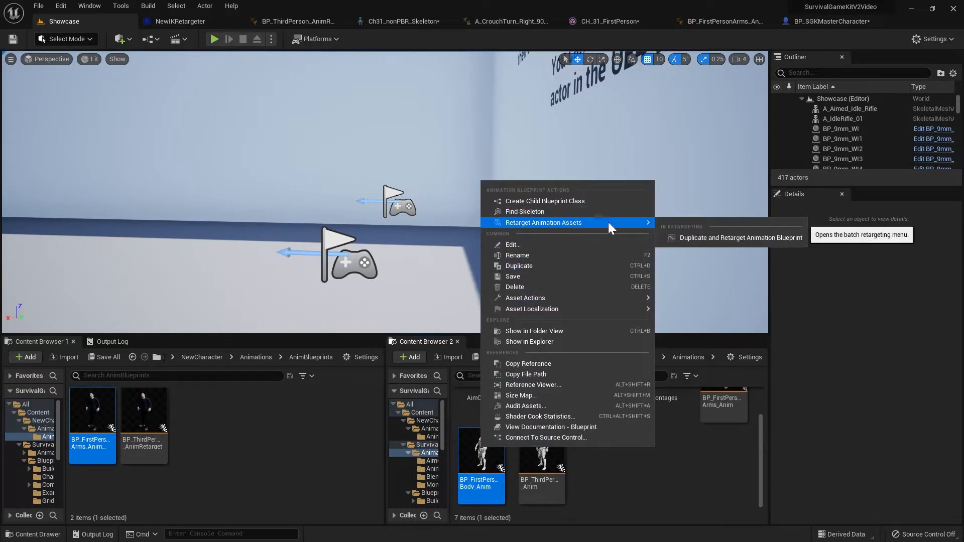
pyautogui.click(739, 237)
# Step: Retarget it with NewIKRetargeter into NewCharacter/Animations/AnimBlueprints, with Remap Referenced Assets turned off
pyautogui.click(664, 190)
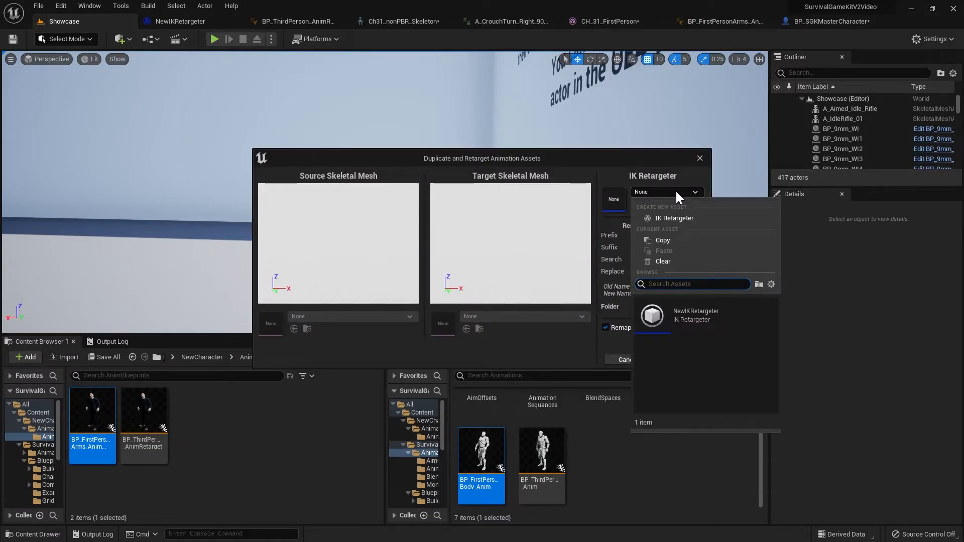
pyautogui.click(695, 314)
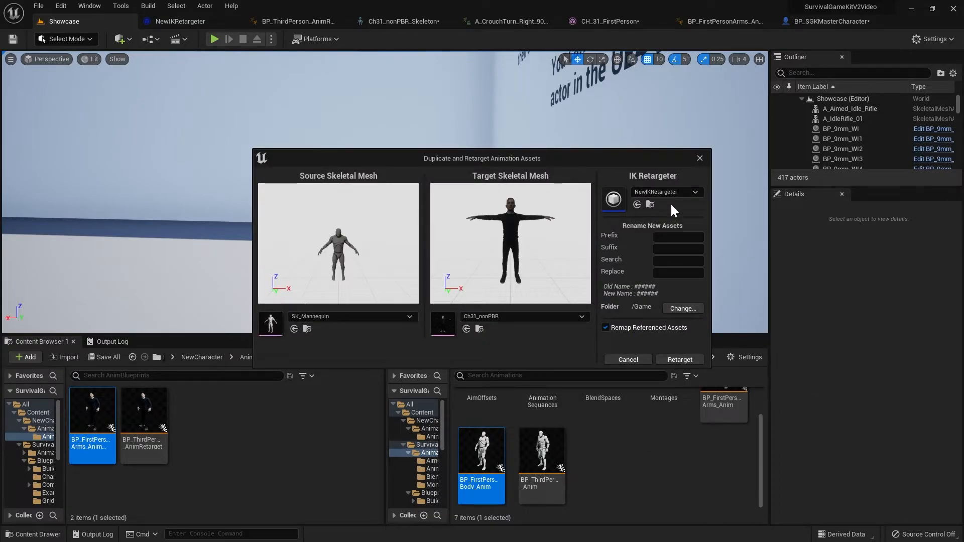
pyautogui.click(674, 310)
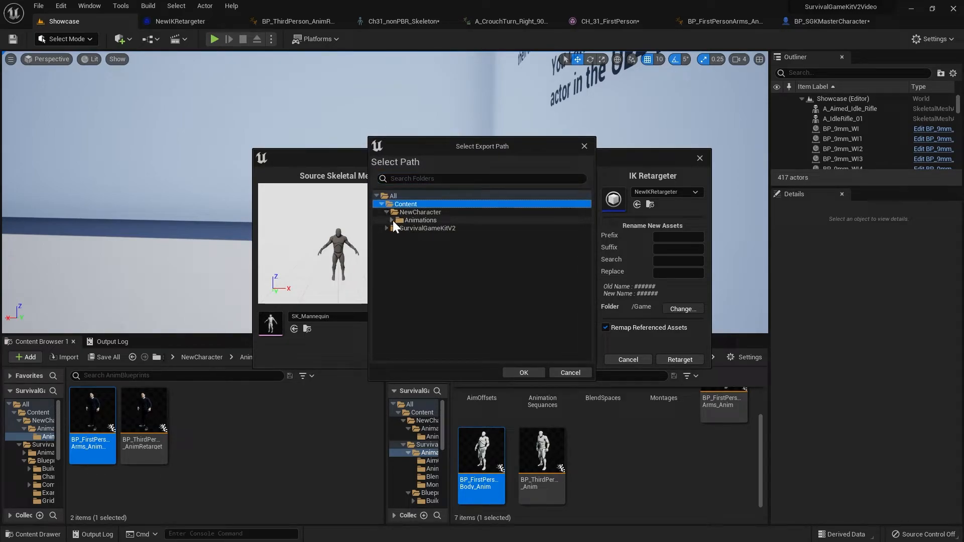
pyautogui.click(424, 227)
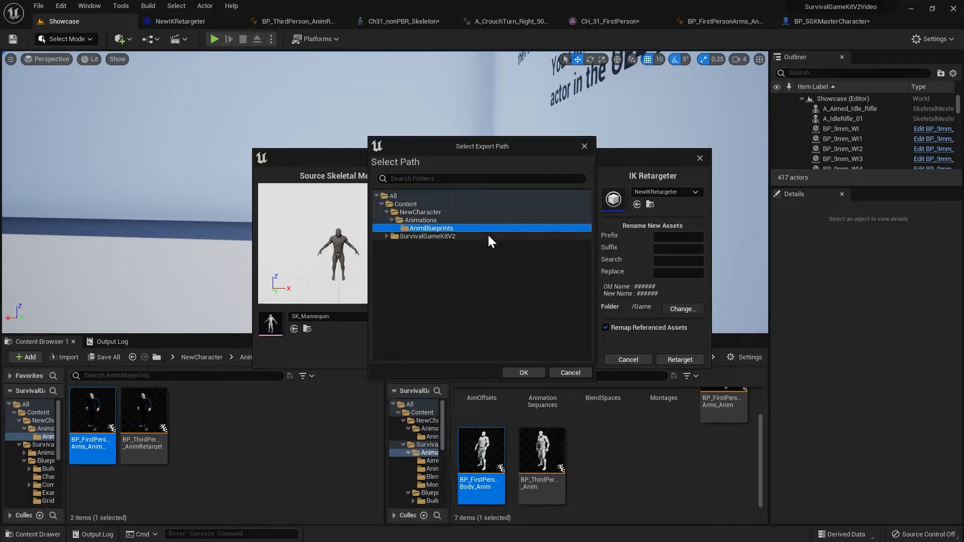
pyautogui.click(523, 371)
pyautogui.click(608, 329)
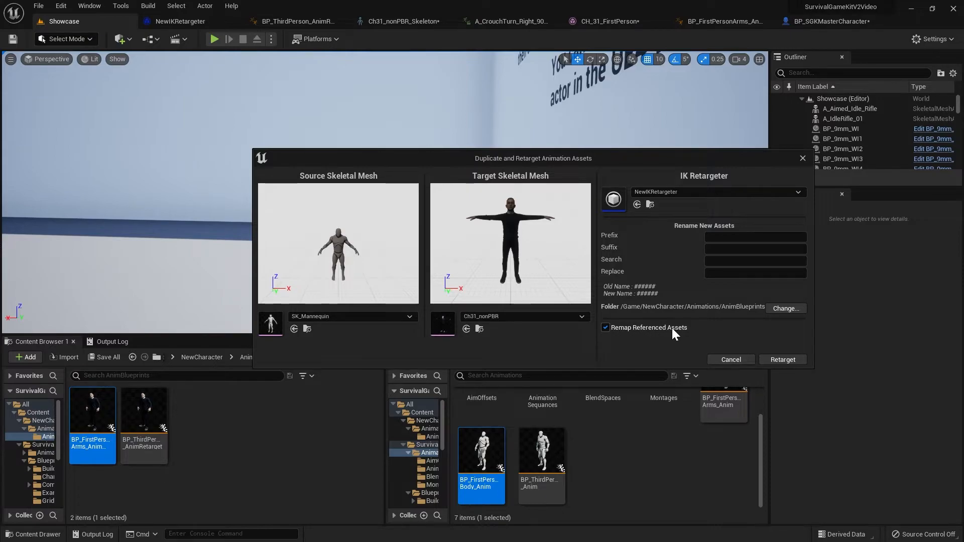
pyautogui.click(784, 360)
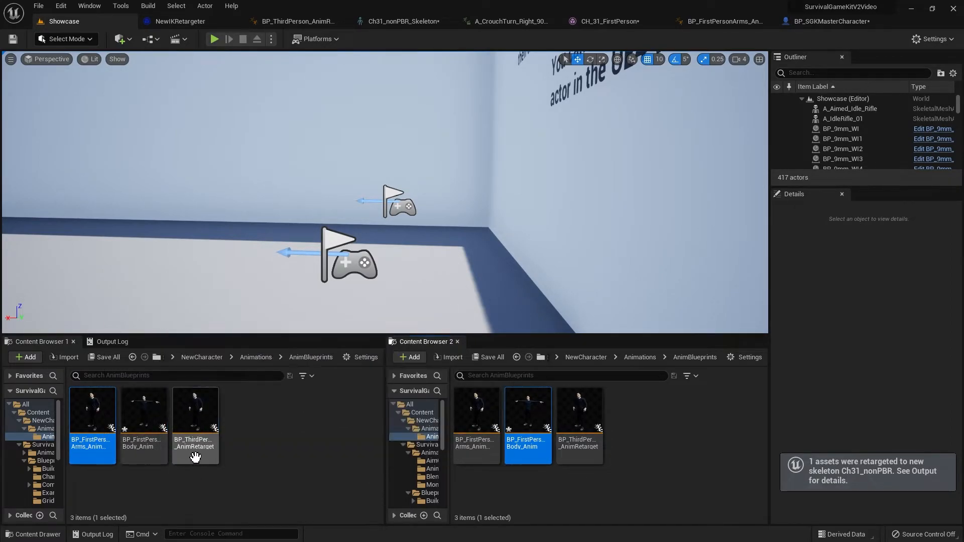
# Step: Rename the new first-person body animation blueprint in the AnimBlueprints folder to BP_FirstPersonBody_AnimRetargeted
pyautogui.click(142, 427)
pyautogui.rightClick(142, 427)
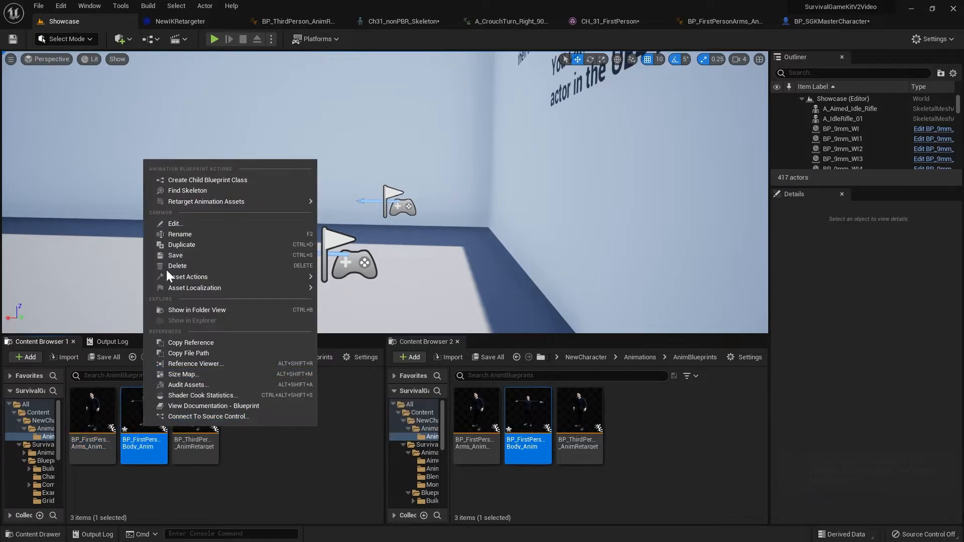
pyautogui.click(180, 235)
pyautogui.press('End')
pyautogui.write('Retargetd')
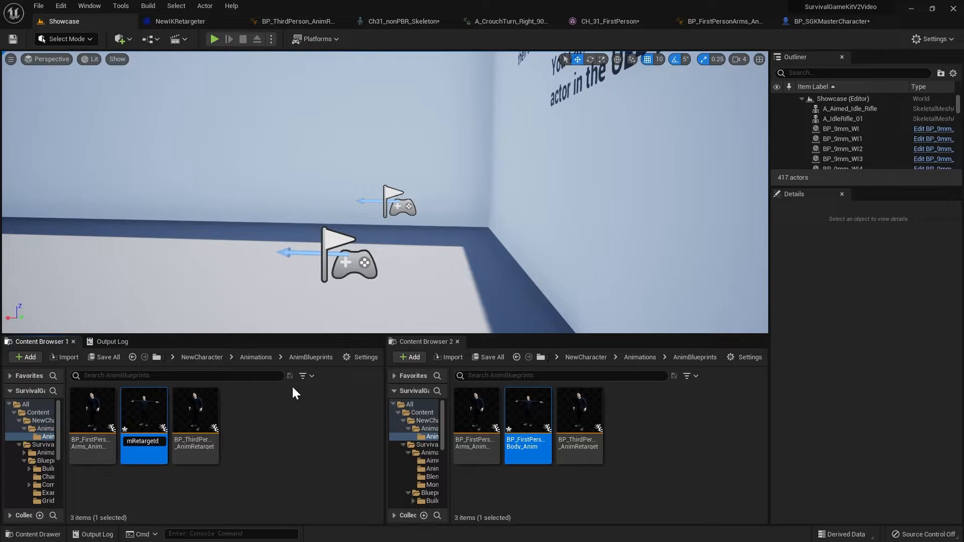
pyautogui.press('Return')
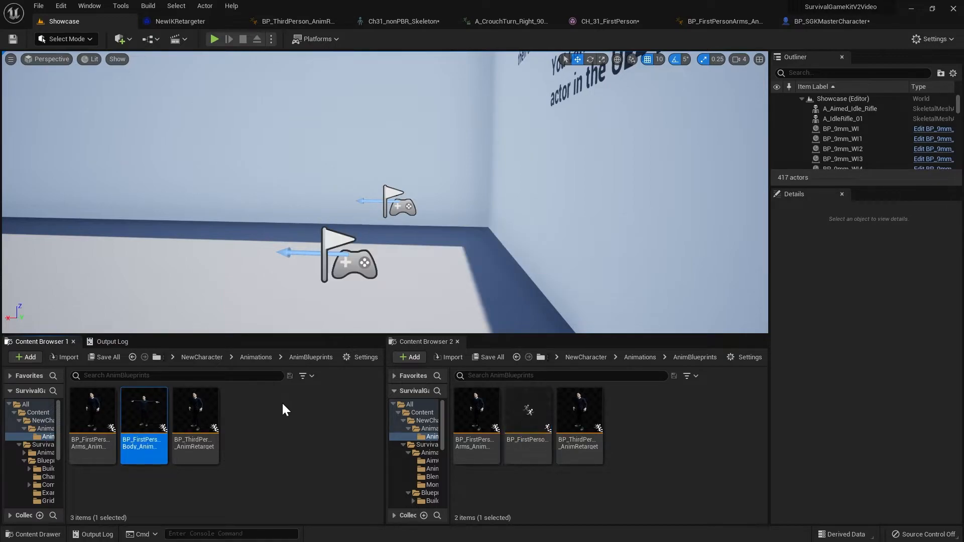
# Step: Open BP_FirstPersonBody_AnimRetargeted, compile it, and go to the AnimGraph node behind the first spine_01 warning
pyautogui.moveTo(142, 415)
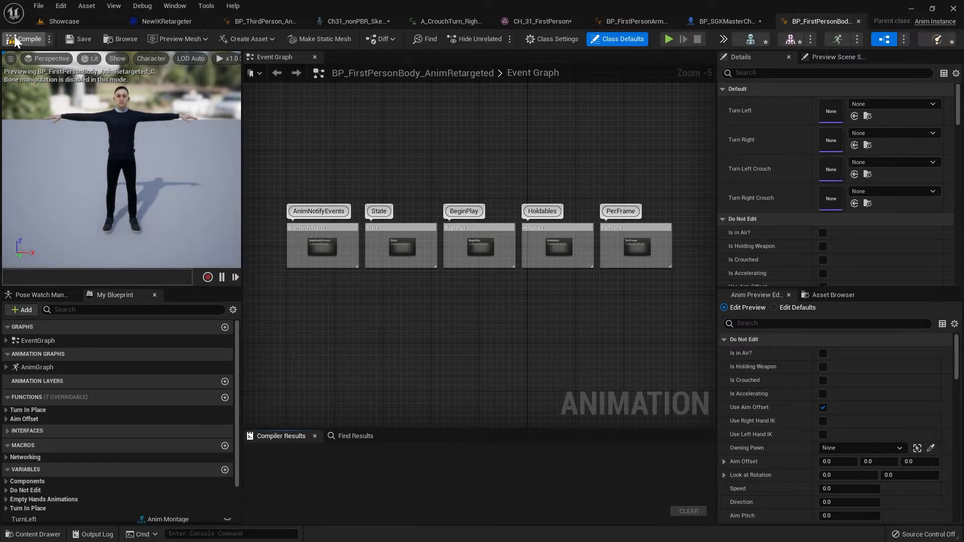
pyautogui.click(15, 41)
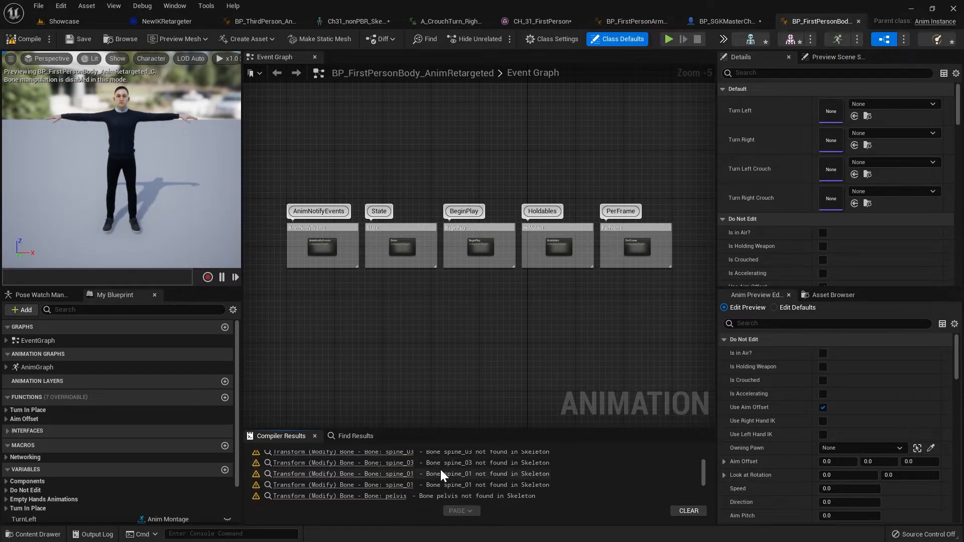
pyautogui.click(384, 460)
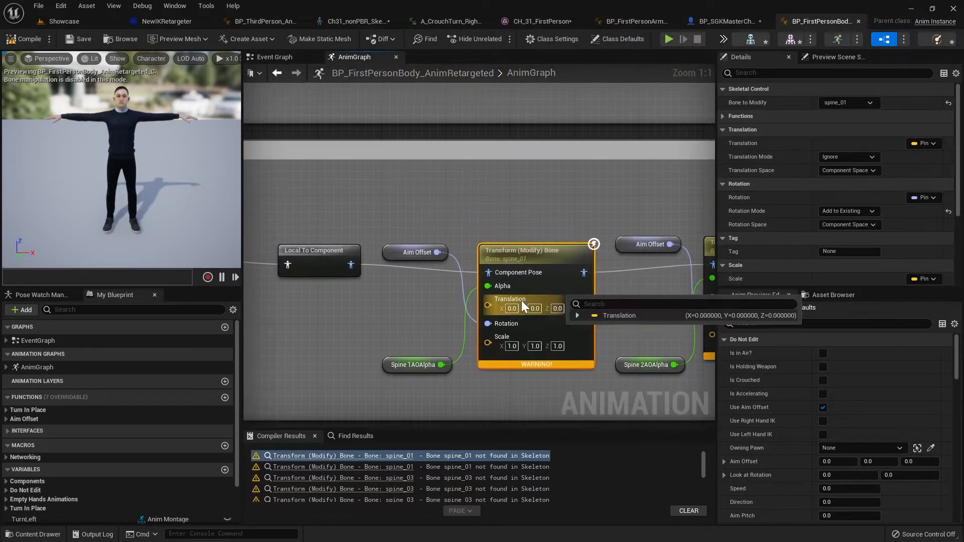
# Step: Set the three spine Transform (Modify) Bone nodes of the procedural aim offset to Spine, Spine1 and Spine2, and recompile
pyautogui.click(849, 102)
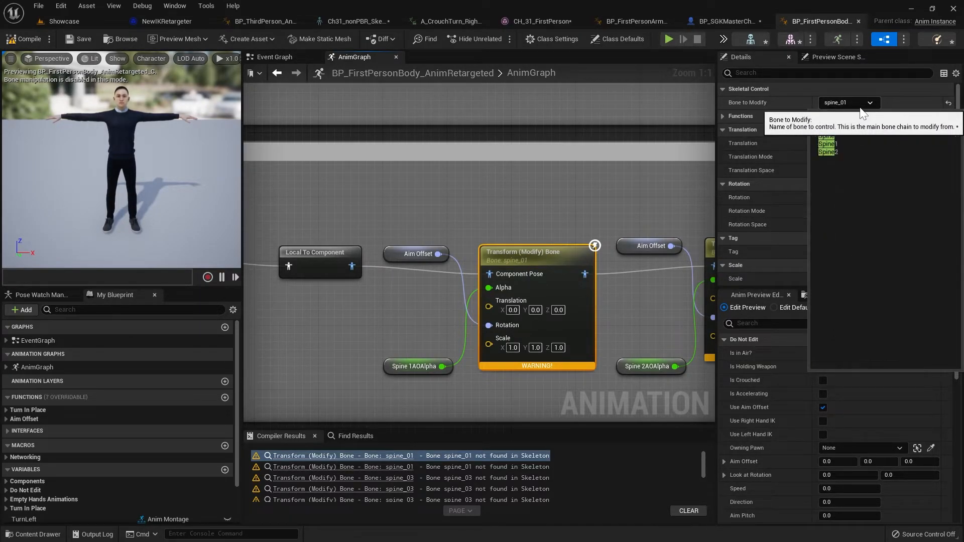
pyautogui.click(841, 135)
pyautogui.moveTo(553, 203); pyautogui.dragTo(366, 205, button='right')
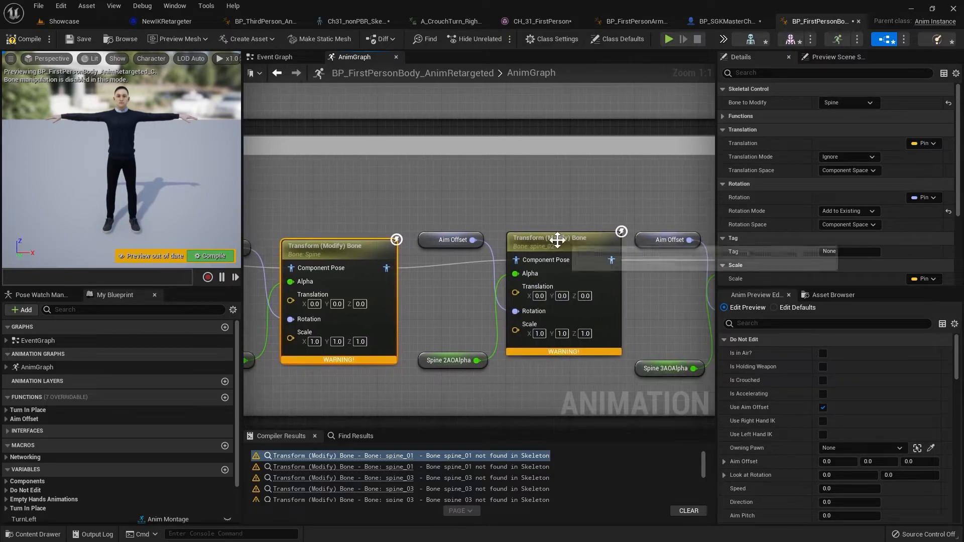
pyautogui.click(848, 102)
pyautogui.click(850, 150)
pyautogui.moveTo(655, 195); pyautogui.dragTo(384, 196, button='right')
pyautogui.click(848, 102)
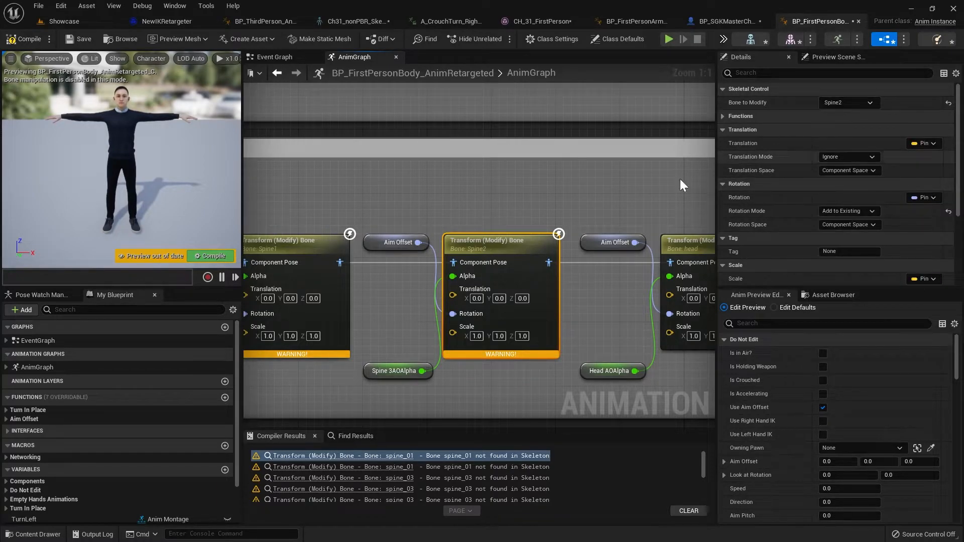
pyautogui.scroll(-2, 420, 173)
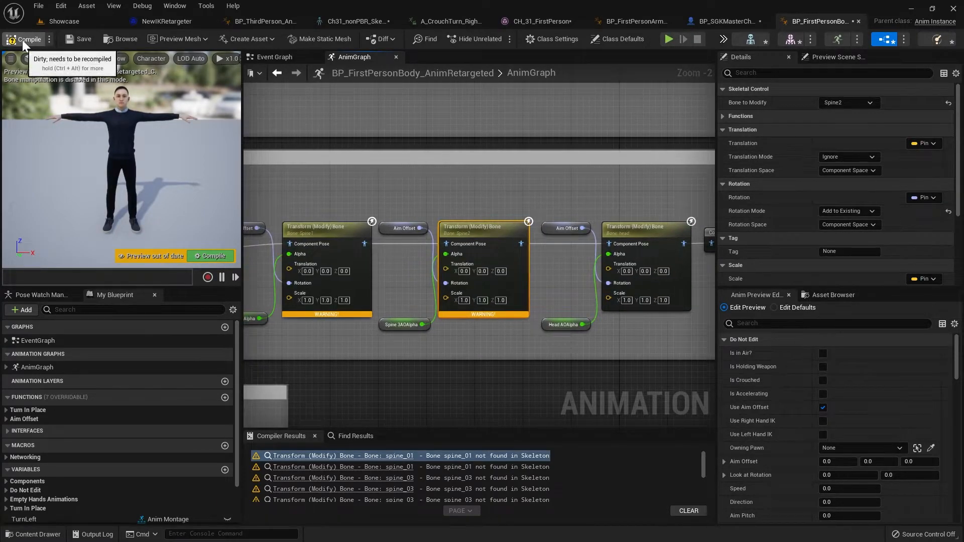
# Step: In the base upper and lower body animations, set the two Lean-driven Transform (Modify) Bone nodes to Spine and Spine2
pyautogui.scroll(-3, 419, 211)
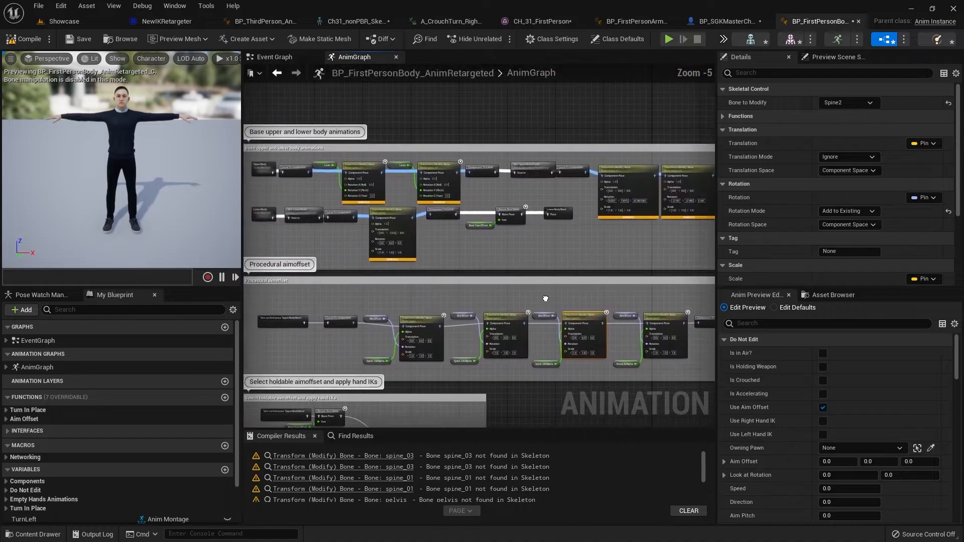
pyautogui.scroll(3, 458, 267)
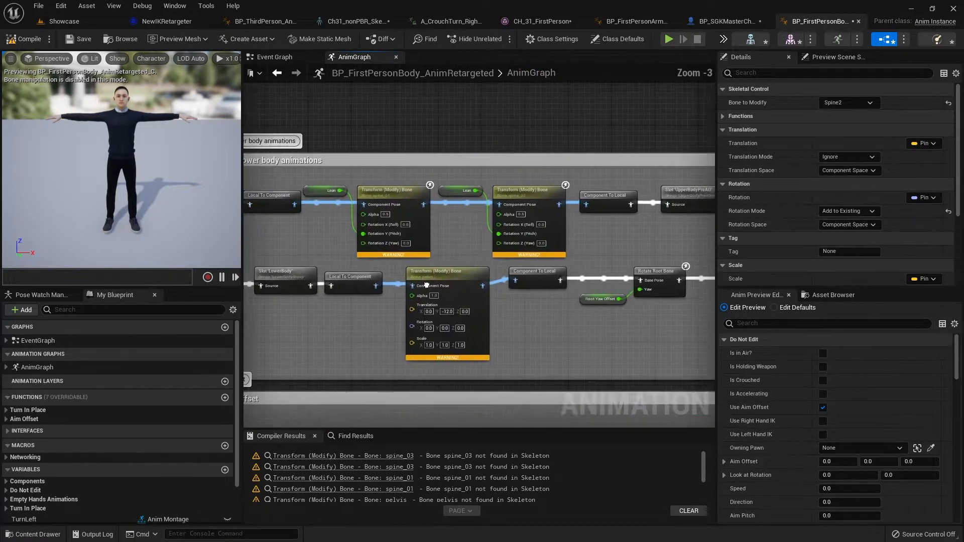
pyautogui.scroll(1, 459, 267)
pyautogui.click(489, 249)
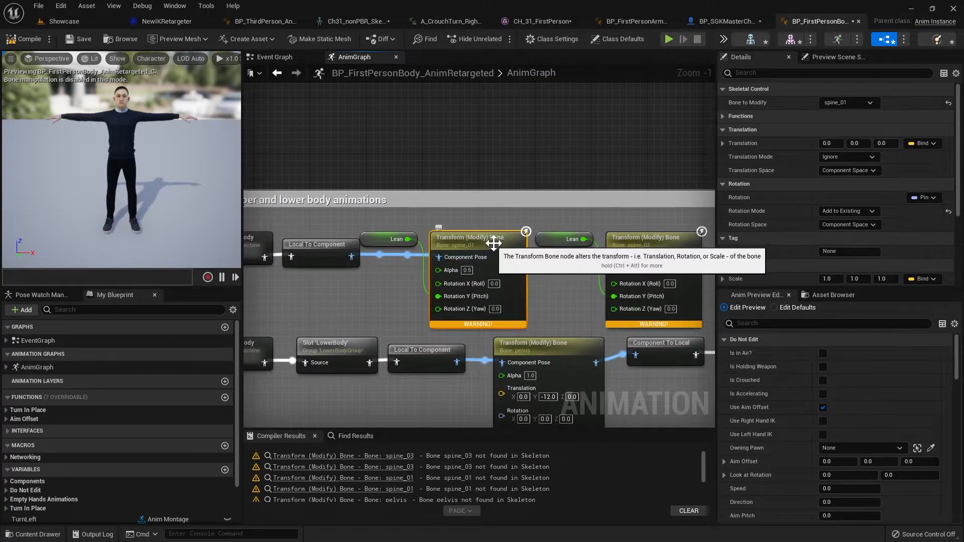
pyautogui.click(862, 103)
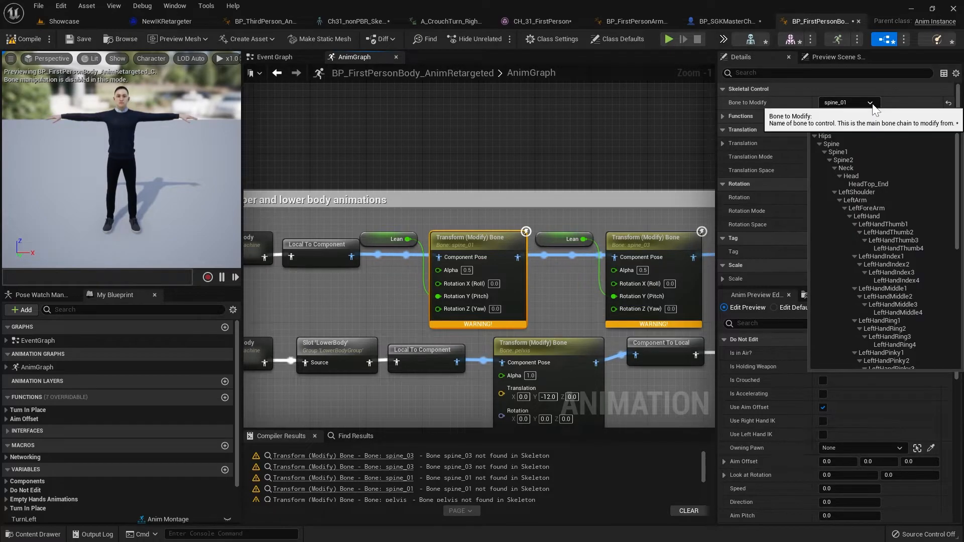
pyautogui.click(849, 143)
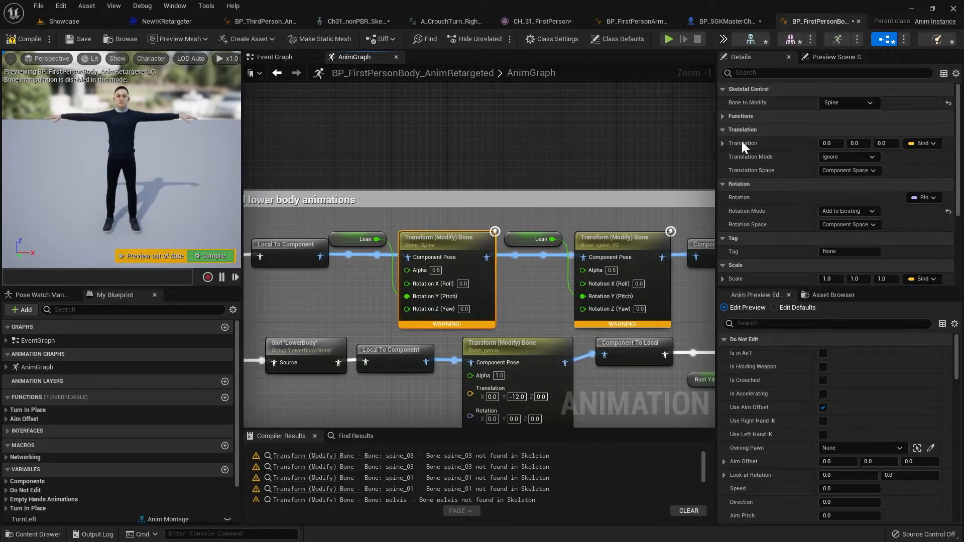
pyautogui.moveTo(542, 221); pyautogui.dragTo(494, 218, button='right')
pyautogui.click(566, 239)
pyautogui.click(855, 100)
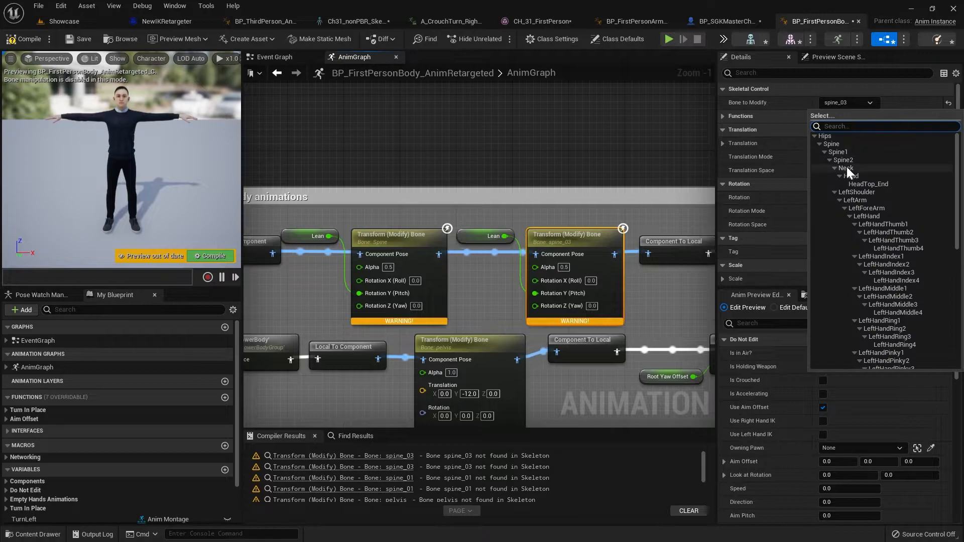
pyautogui.click(861, 158)
# Step: Set the two adjacent Transform (Modify) Bone nodes after the UpperBodyPreAO slot to Spine and Spine1, and recompile
pyautogui.moveTo(635, 306); pyautogui.dragTo(294, 274, button='right')
pyautogui.click(477, 228)
pyautogui.click(862, 103)
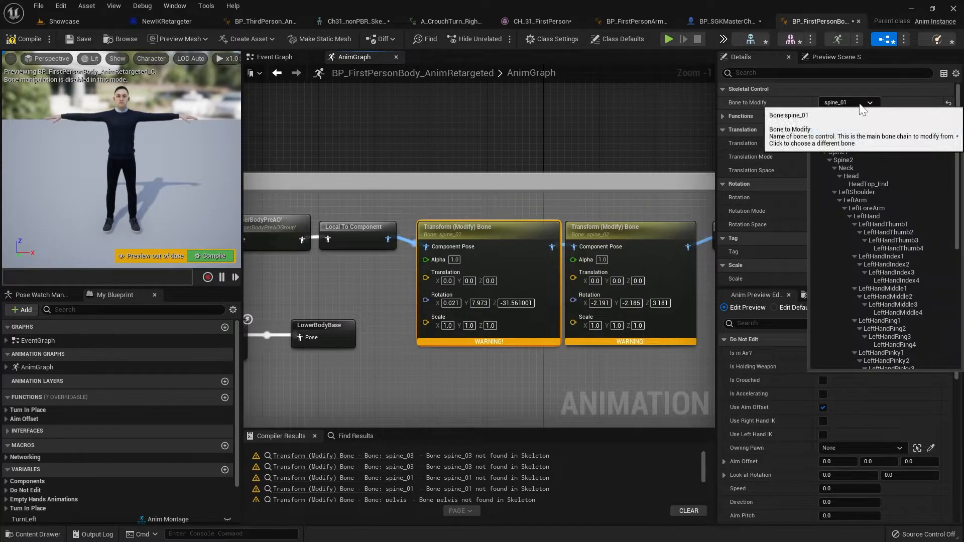
pyautogui.click(839, 144)
pyautogui.moveTo(636, 223); pyautogui.dragTo(594, 228, button='right')
pyautogui.click(594, 228)
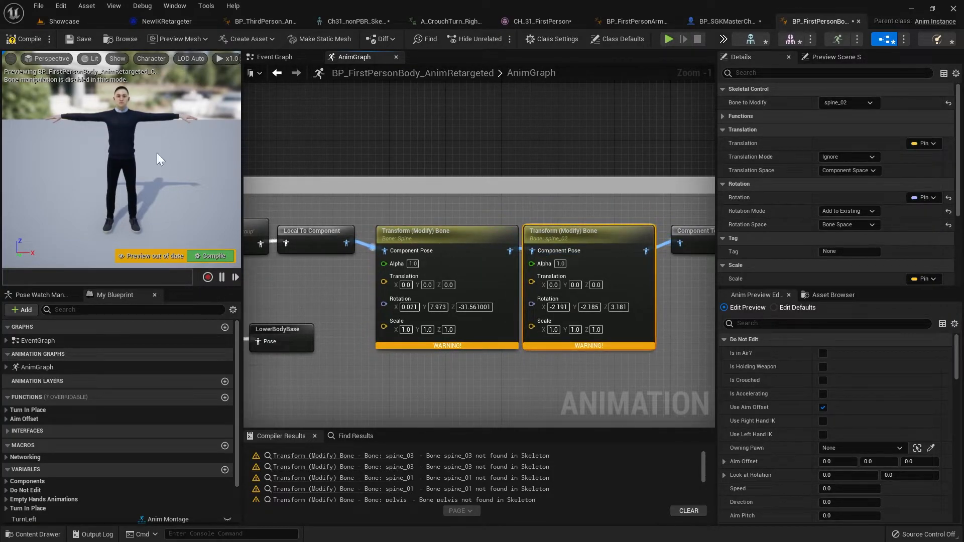
pyautogui.click(853, 103)
pyautogui.click(845, 153)
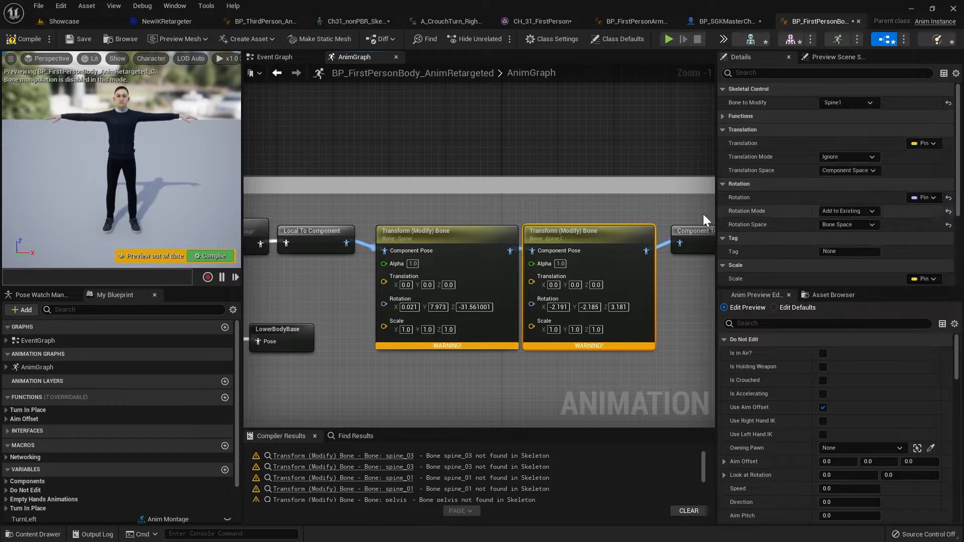
pyautogui.scroll(-2, 577, 177)
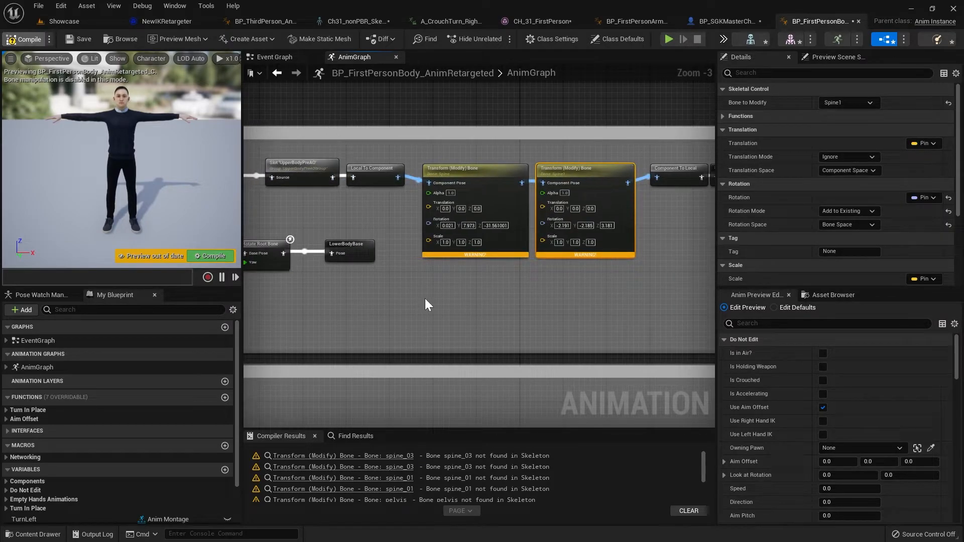
# Step: Set the lower body's Transform (Modify) Bone node that still references pelvis to Hips, and recompile the blueprint
pyautogui.moveTo(425, 298); pyautogui.dragTo(713, 242, button='right')
pyautogui.scroll(2, 527, 248)
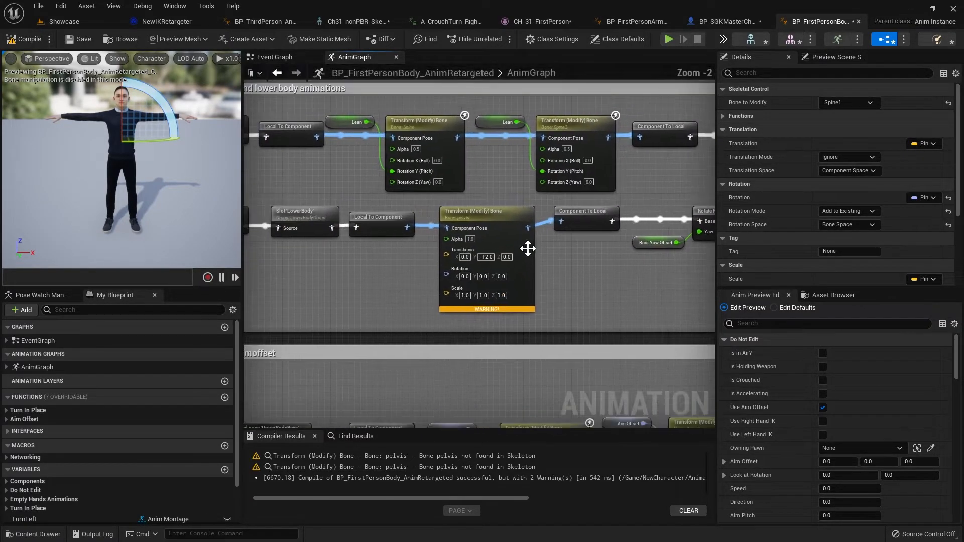
pyautogui.click(507, 229)
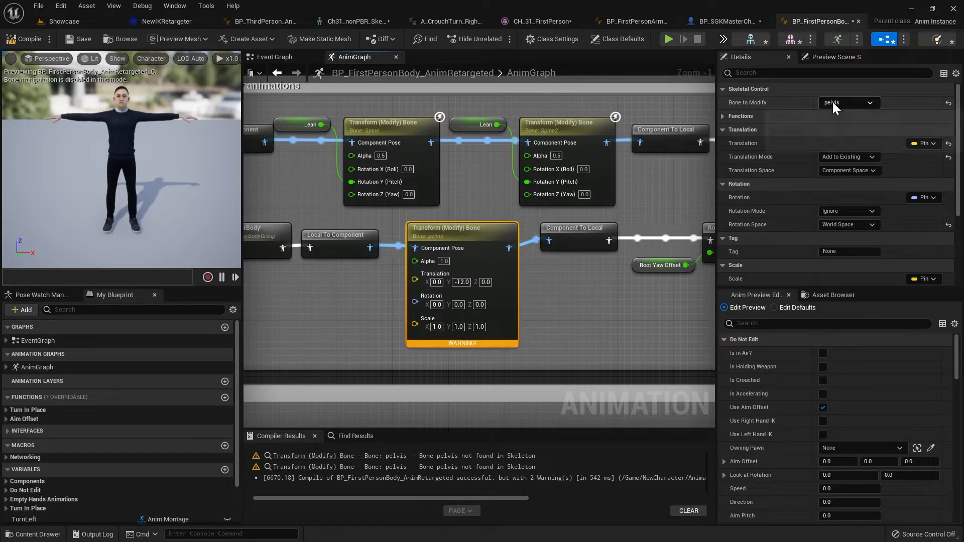
pyautogui.click(833, 102)
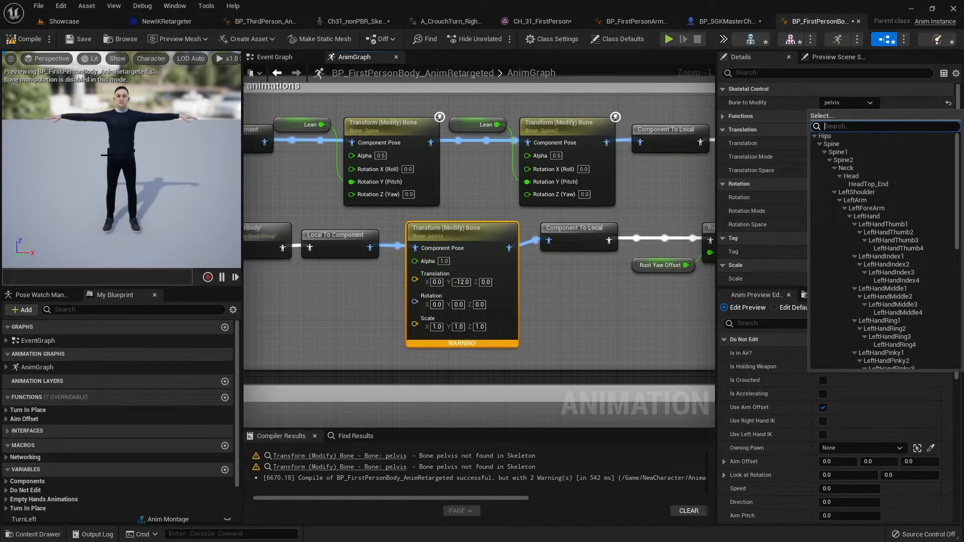
pyautogui.click(844, 136)
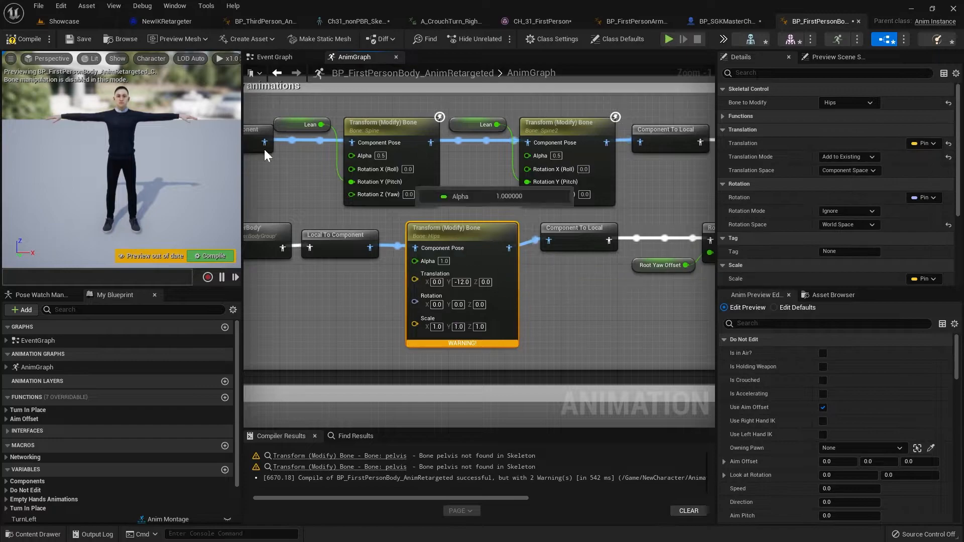
pyautogui.click(28, 40)
# Step: Expose Pitch on the Rotate Root Bone node before LowerBodyBase and move the Root Yaw Offset connection from Yaw to Pitch
pyautogui.scroll(-1, 606, 289)
pyautogui.moveTo(606, 288); pyautogui.dragTo(461, 222, button='right')
pyautogui.scroll(-3, 456, 154)
pyautogui.scroll(-1, 459, 144)
pyautogui.scroll(1, 460, 222)
pyautogui.moveTo(452, 356); pyautogui.dragTo(424, 257, button='right')
pyautogui.moveTo(461, 283); pyautogui.dragTo(462, 160, button='right')
pyautogui.moveTo(525, 143); pyautogui.dragTo(506, 266, button='right')
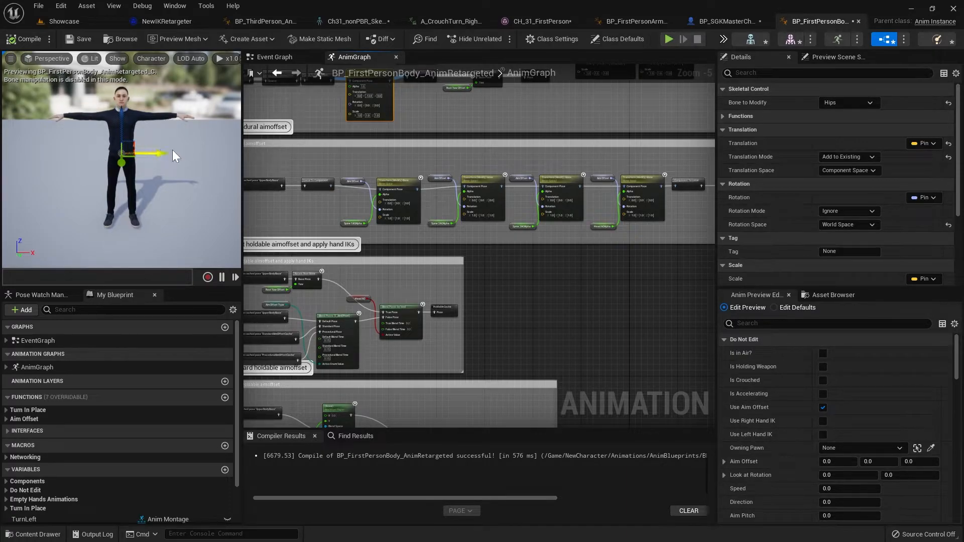
pyautogui.scroll(1, 489, 312)
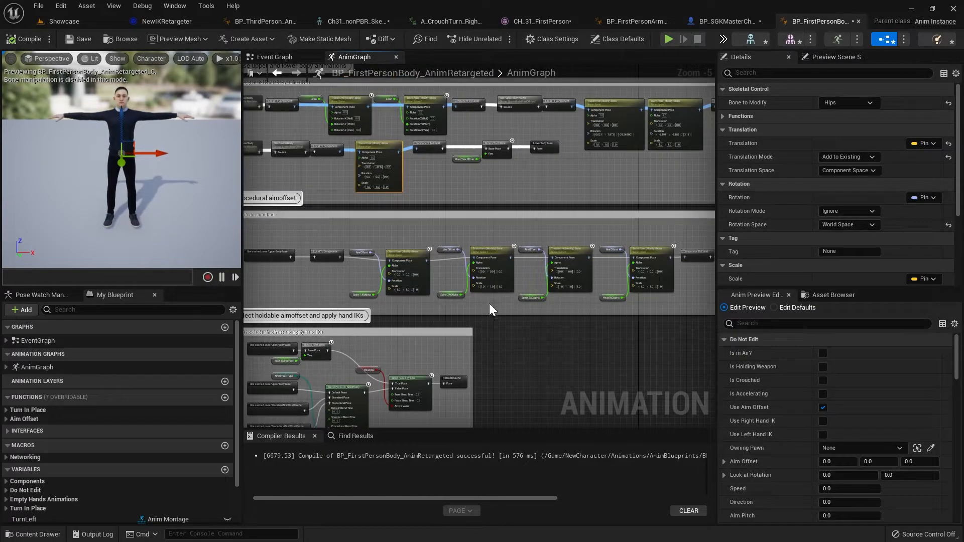
pyautogui.scroll(1, 489, 312)
pyautogui.moveTo(592, 243); pyautogui.dragTo(525, 264, button='right')
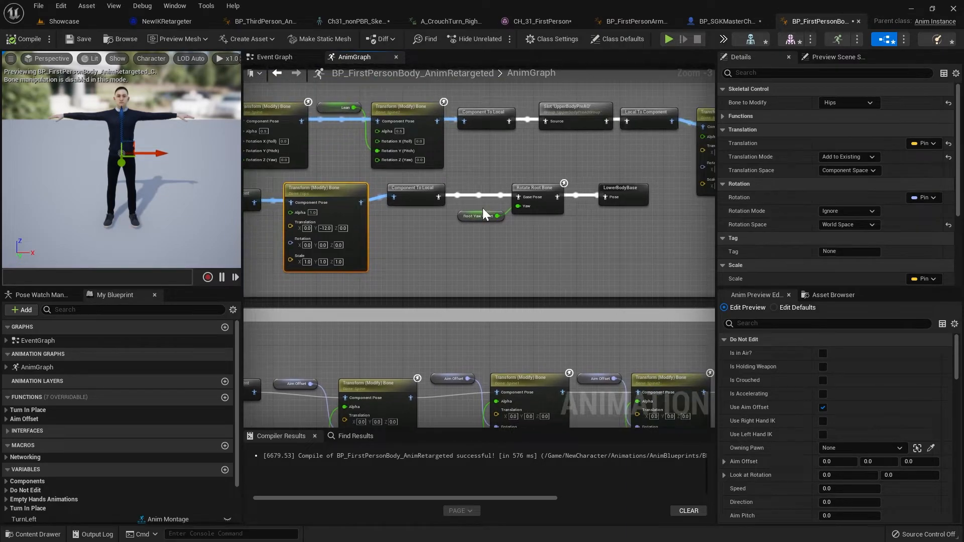
pyautogui.click(540, 203)
pyautogui.scroll(1, 536, 231)
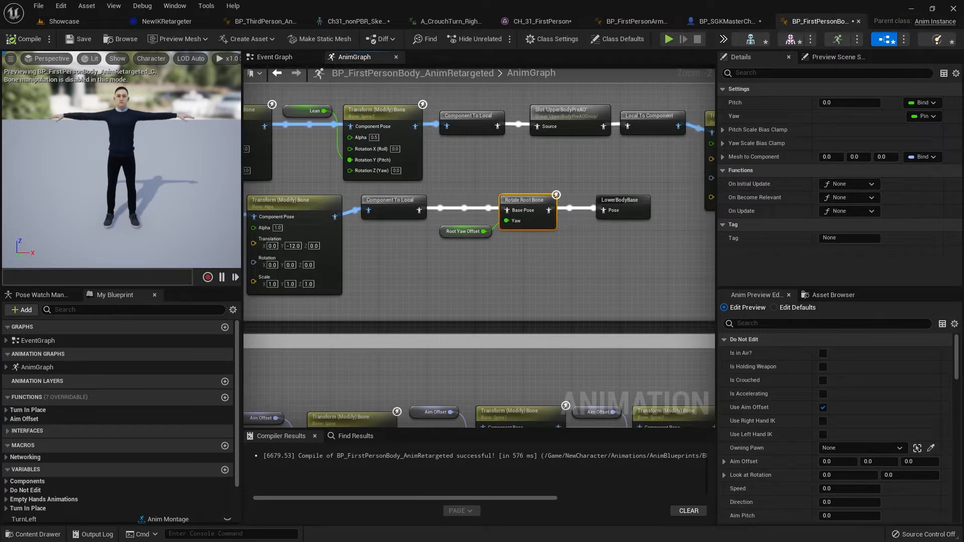
pyautogui.moveTo(557, 218); pyautogui.dragTo(579, 207, button='right')
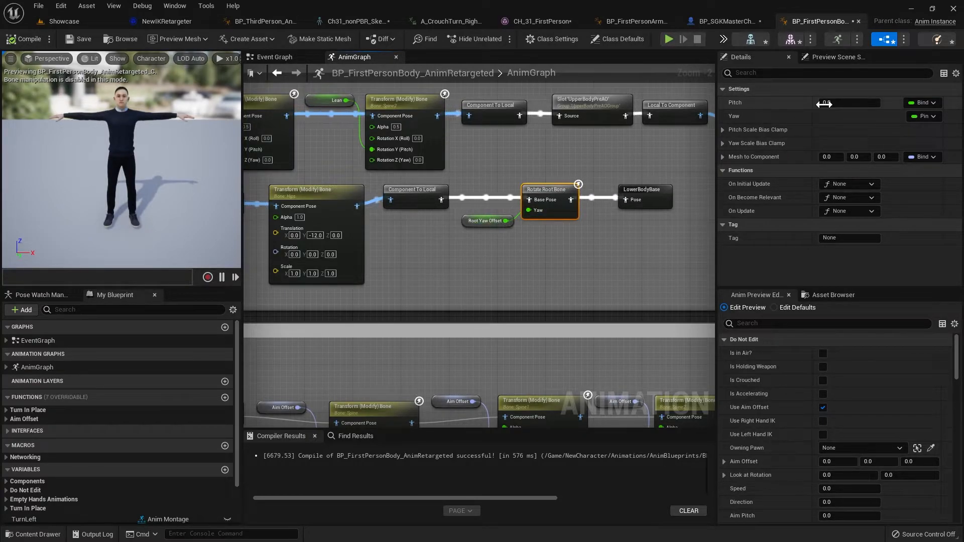
pyautogui.click(927, 103)
pyautogui.click(799, 131)
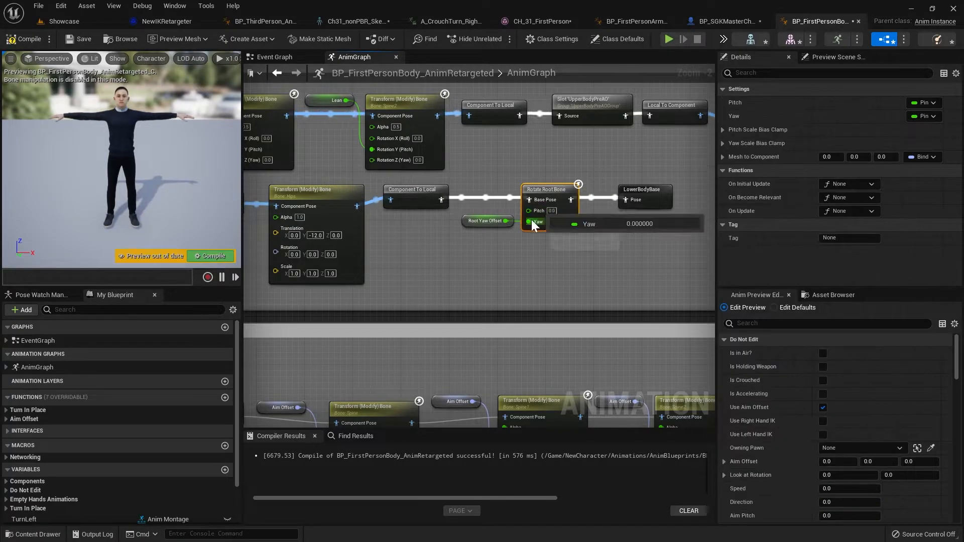
pyautogui.moveTo(505, 222); pyautogui.dragTo(530, 209)
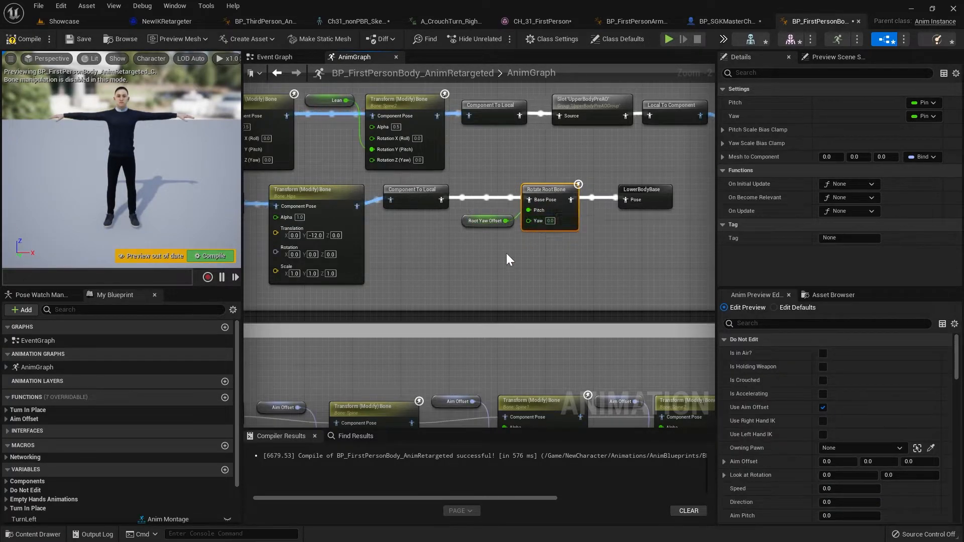
# Step: Expose Pitch on the Rotate Root Bone node in the holdable aim offset section, reconnect Root Yaw Offset to it, and recompile
pyautogui.scroll(-2, 481, 214)
pyautogui.moveTo(481, 214); pyautogui.dragTo(559, 165, button='right')
pyautogui.moveTo(457, 358); pyautogui.dragTo(420, 262, button='right')
pyautogui.scroll(3, 419, 263)
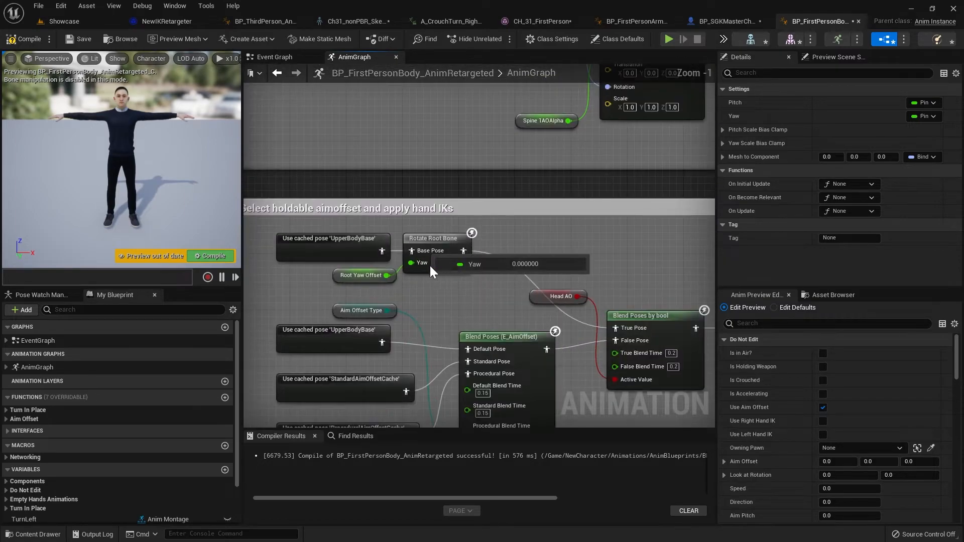
pyautogui.click(923, 102)
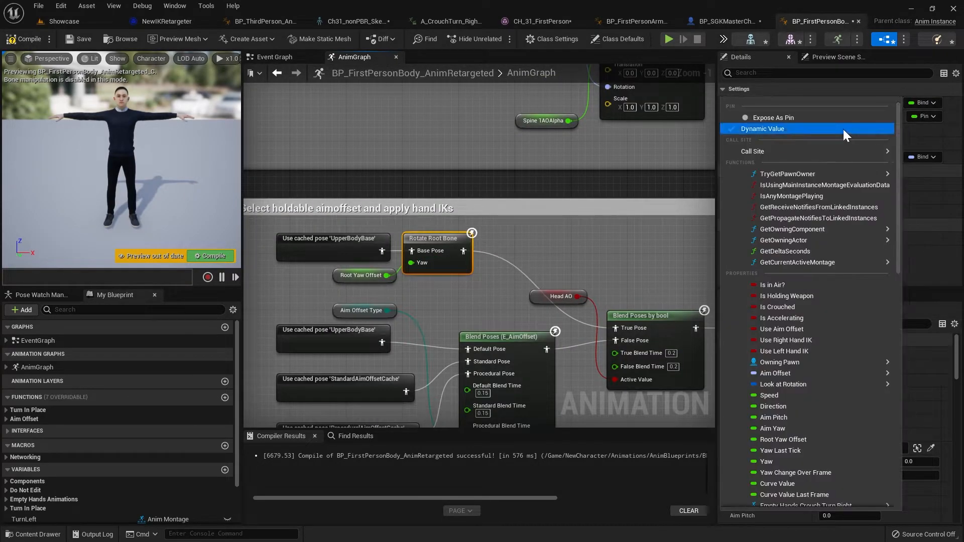
pyautogui.click(846, 129)
pyautogui.keyDown('ctrl'); pyautogui.moveTo(411, 275); pyautogui.dragTo(411, 263); pyautogui.keyUp('ctrl')
pyautogui.click(439, 297)
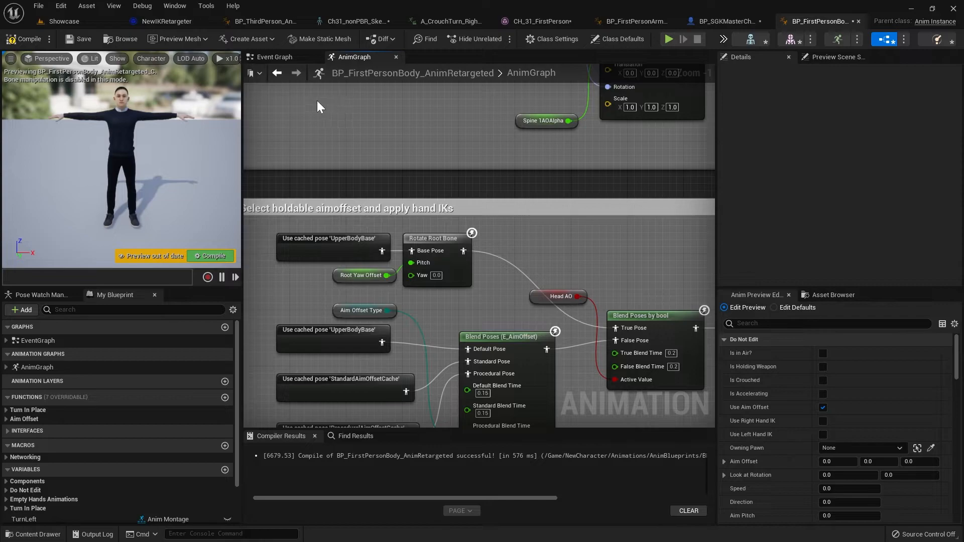
pyautogui.scroll(-1, 495, 270)
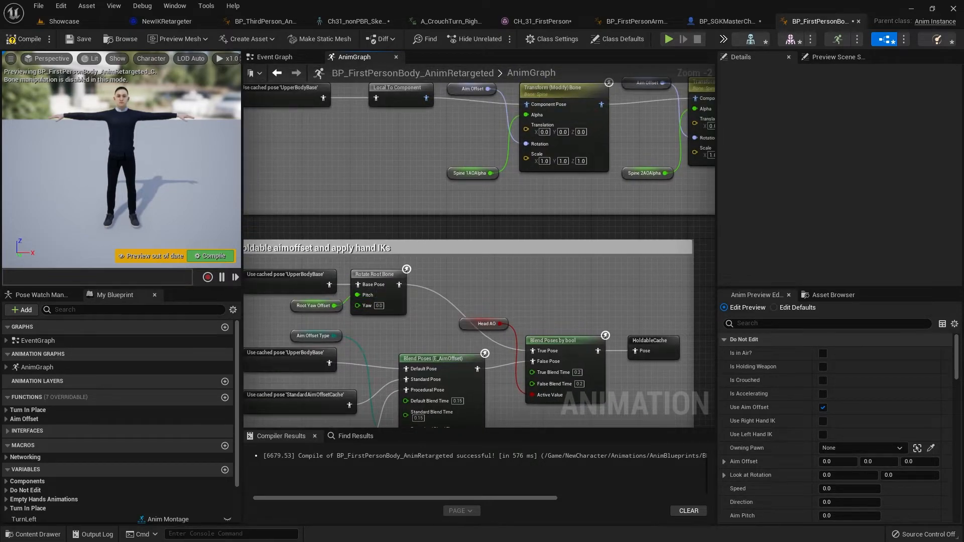
pyautogui.moveTo(334, 287); pyautogui.dragTo(310, 326, button='right')
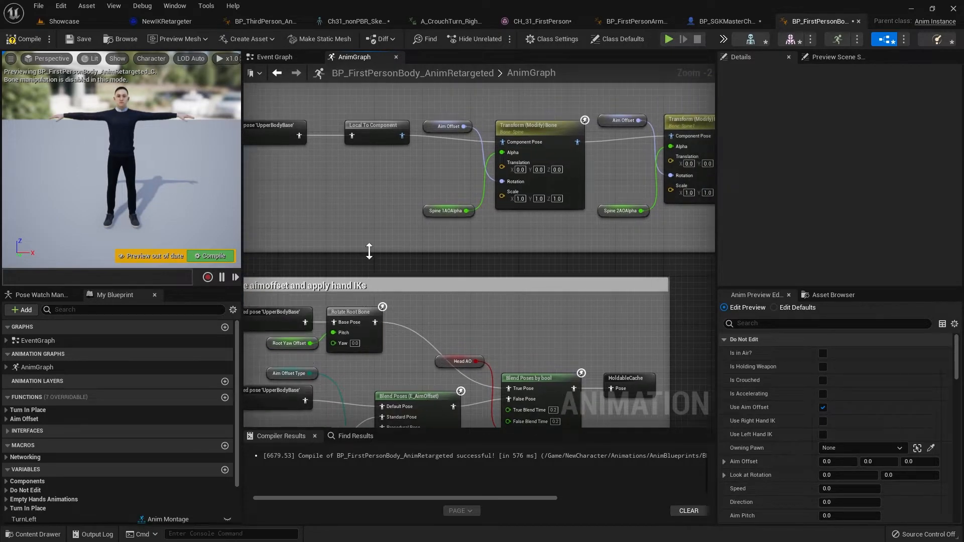
pyautogui.moveTo(358, 195); pyautogui.dragTo(355, 222, button='right')
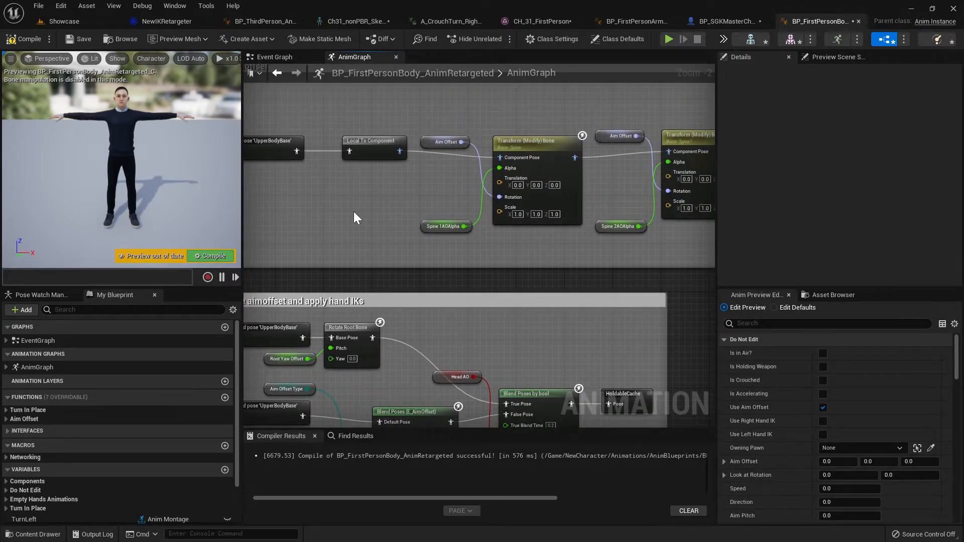
pyautogui.click(28, 41)
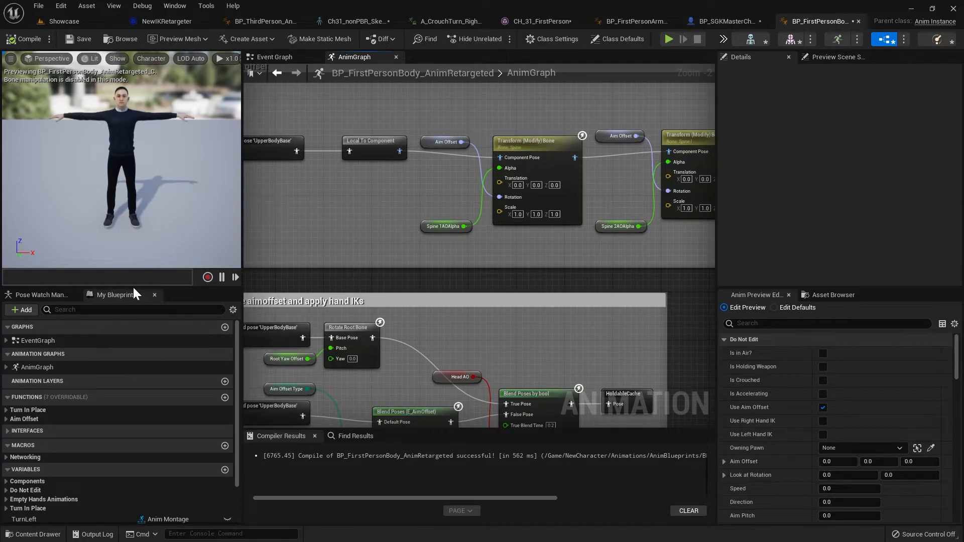
# Step: In the class defaults, set the Empty Hands Aim Offset to the retargeted version of AO_Hands
pyautogui.click(616, 41)
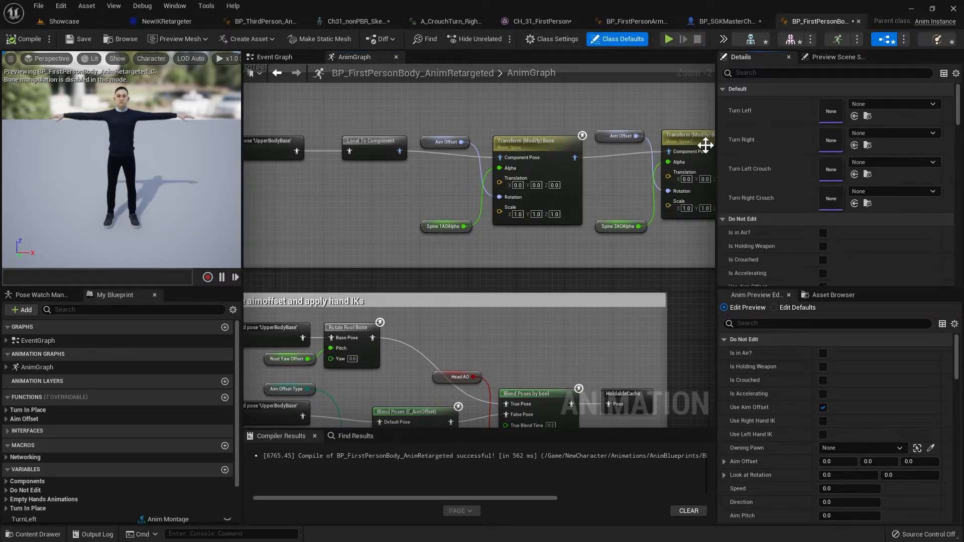
pyautogui.click(723, 89)
pyautogui.click(723, 103)
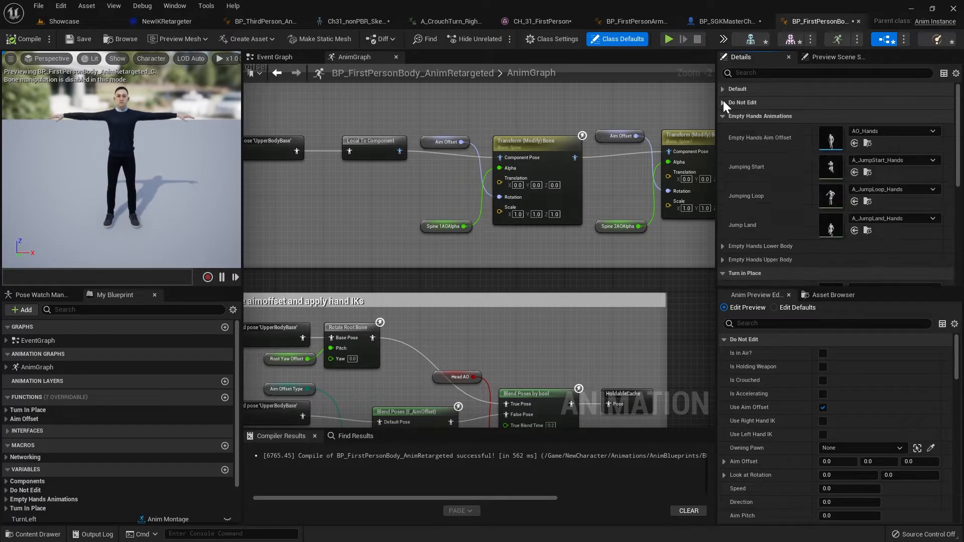
pyautogui.click(889, 131)
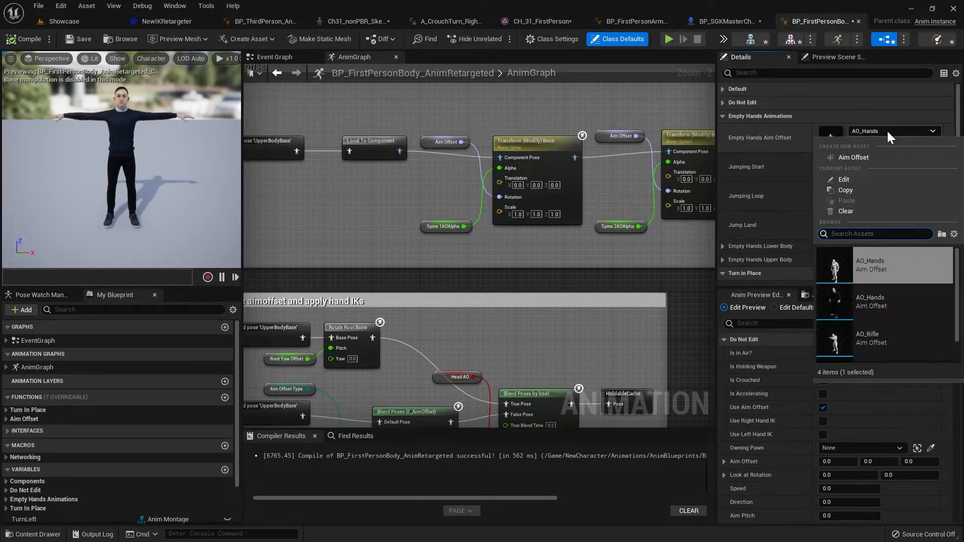
pyautogui.click(864, 300)
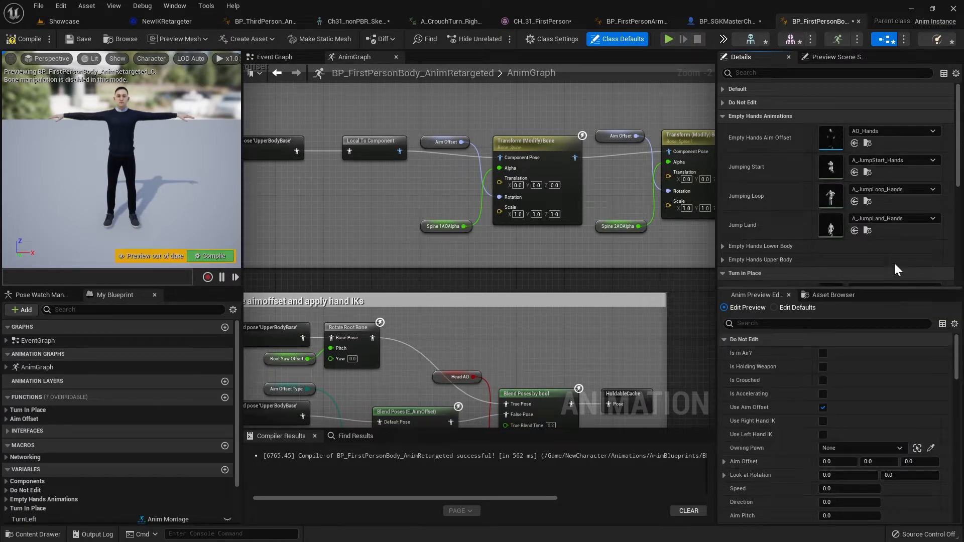
# Step: Set Jumping Start, Jumping Loop and Jump Land to A_JumpStart_Hands_Retargeted, A_JumpLoop_Hands_Retargeted and A_JumpLand_Hands_Retargeted
pyautogui.click(889, 160)
pyautogui.click(892, 344)
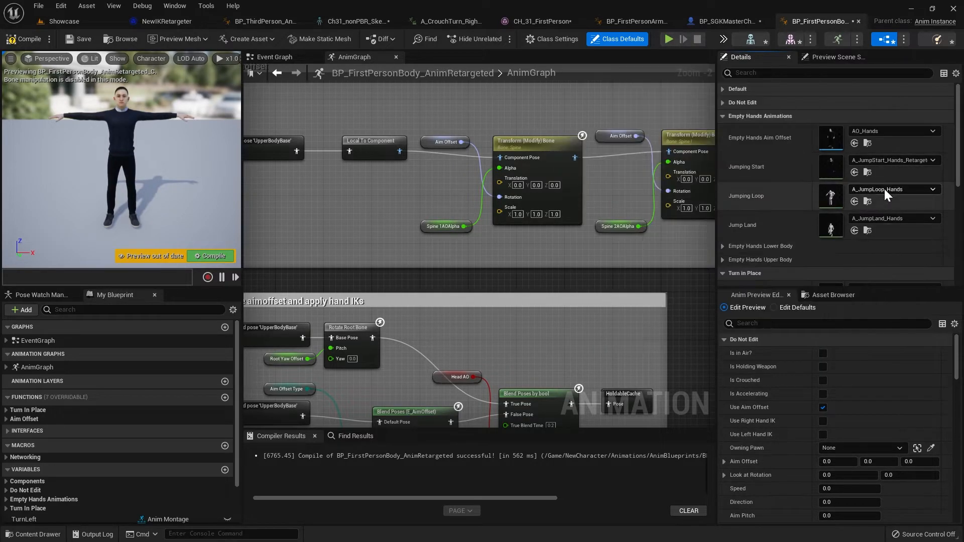
pyautogui.click(885, 190)
pyautogui.click(891, 381)
pyautogui.click(889, 218)
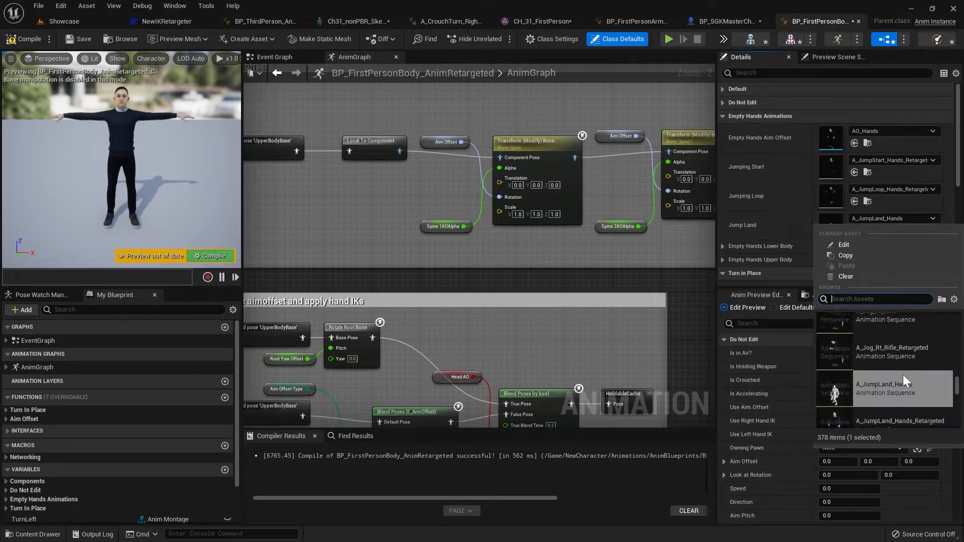
pyautogui.click(899, 407)
# Step: In the empty hands lower body's Standard Animations, set Idle to A_Idle_Hands_Retargeted and Movement to the retargeted BS_Jog_Hands
pyautogui.click(722, 247)
pyautogui.scroll(-3, 723, 245)
pyautogui.click(731, 212)
pyautogui.scroll(-2, 803, 211)
pyautogui.click(908, 196)
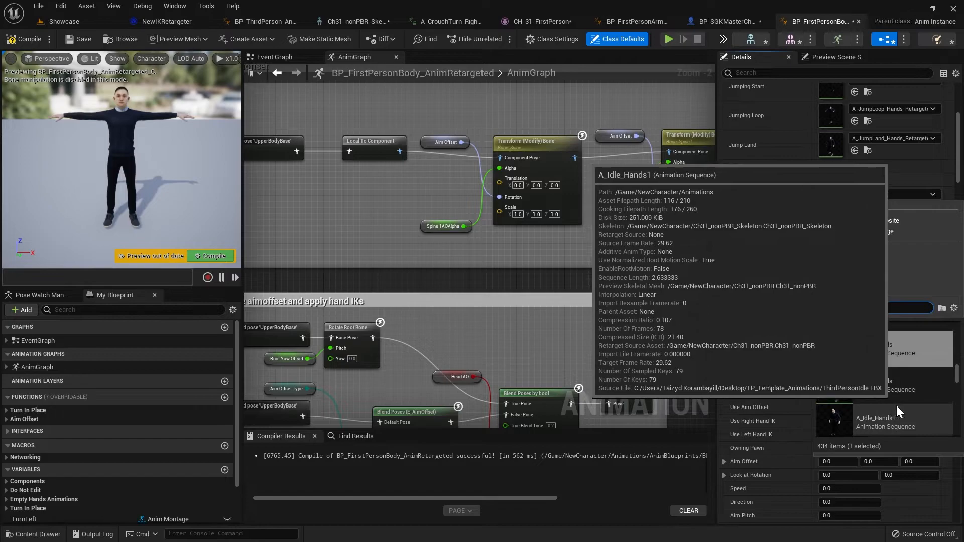
pyautogui.scroll(-2, 874, 409)
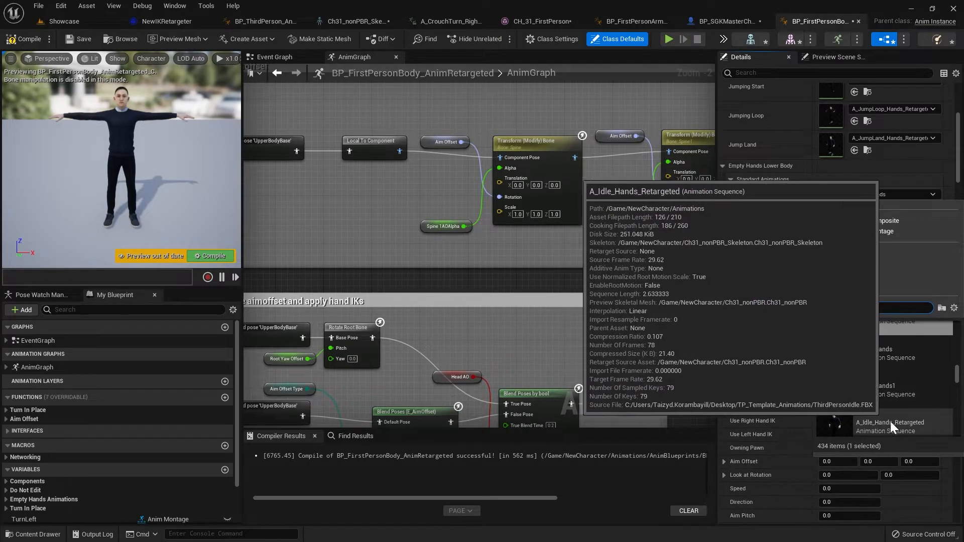
pyautogui.click(883, 422)
pyautogui.click(889, 208)
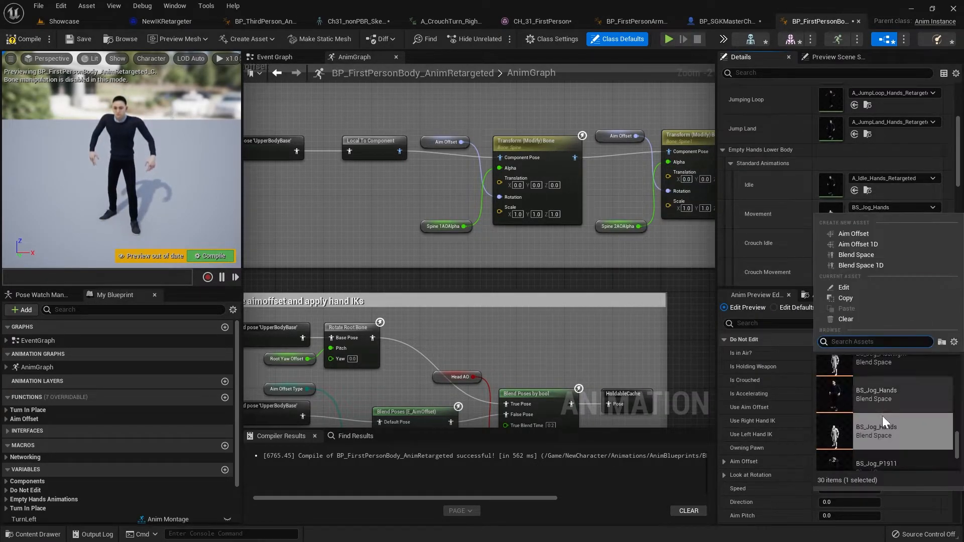
pyautogui.click(883, 402)
# Step: Set the lower body's standard Crouch Idle to A_Crouch_Idle_Hands_Retargeted and Crouch Movement to the retargeted BS_Crouch_Hands
pyautogui.scroll(-2, 874, 211)
pyautogui.click(887, 206)
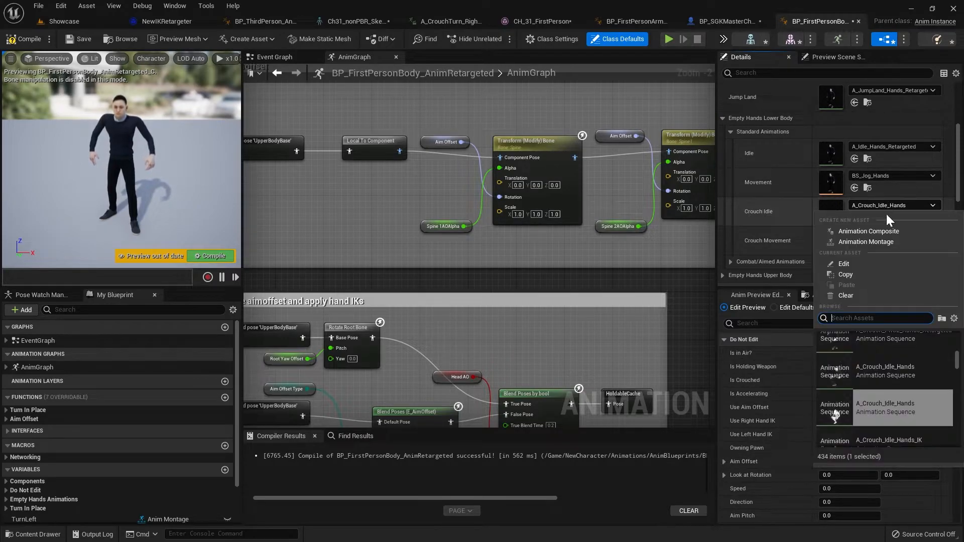
pyautogui.scroll(-2, 899, 411)
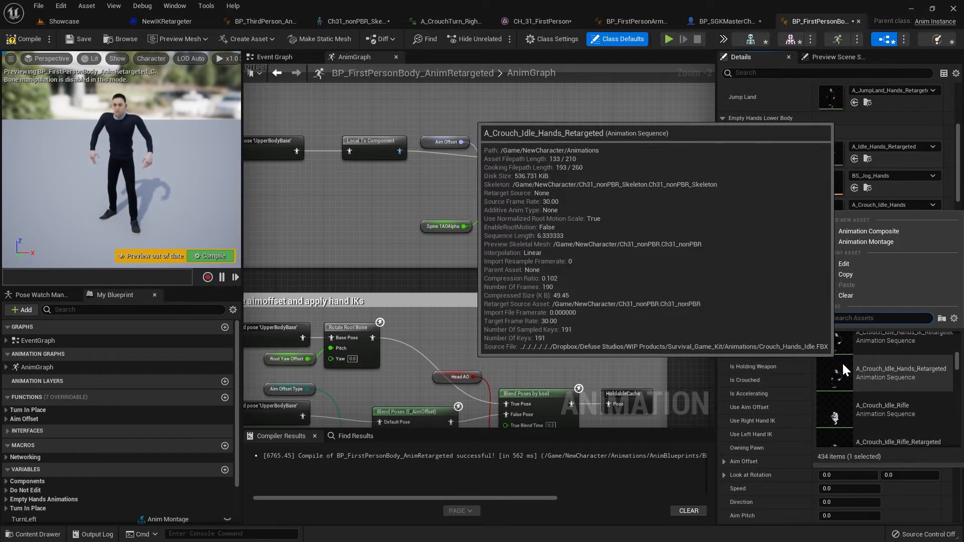
pyautogui.scroll(1, 857, 380)
pyautogui.click(923, 385)
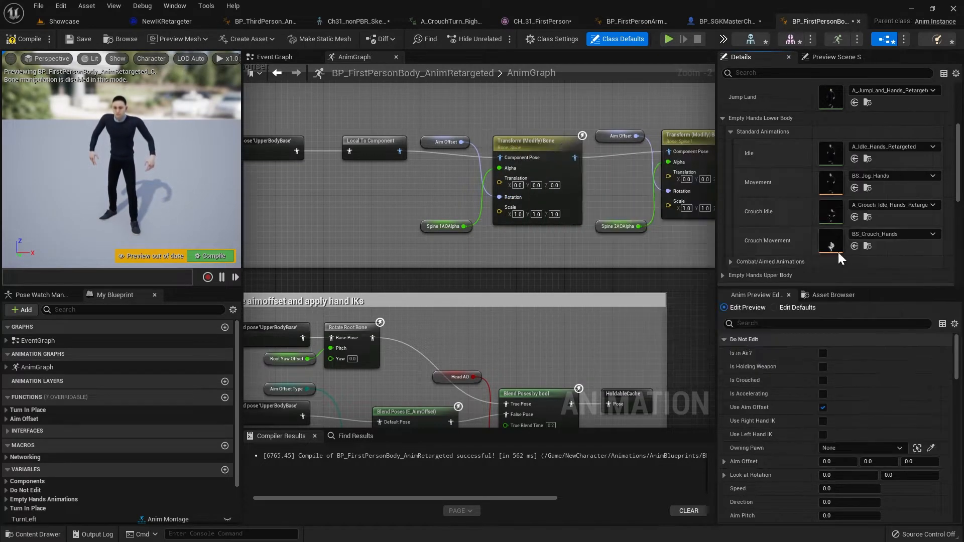
pyautogui.click(892, 233)
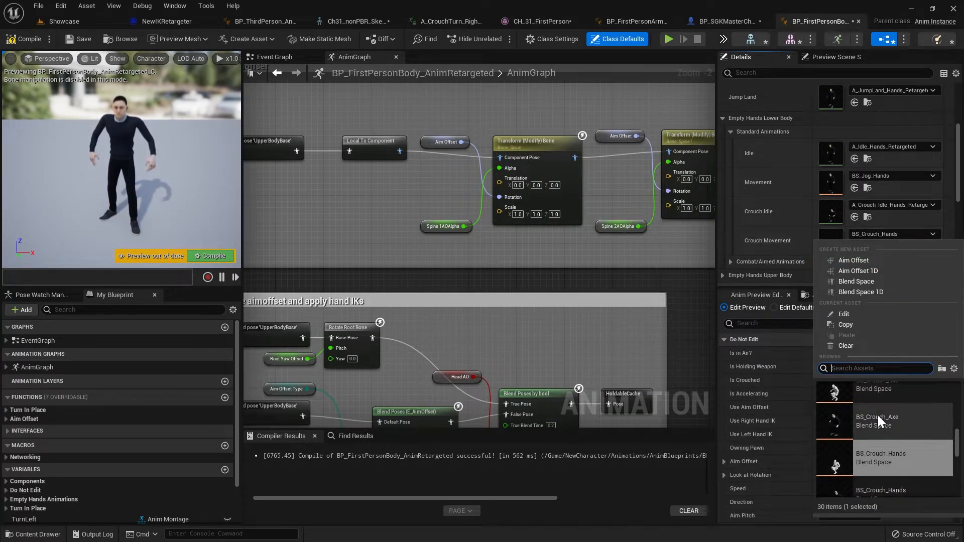
pyautogui.click(890, 459)
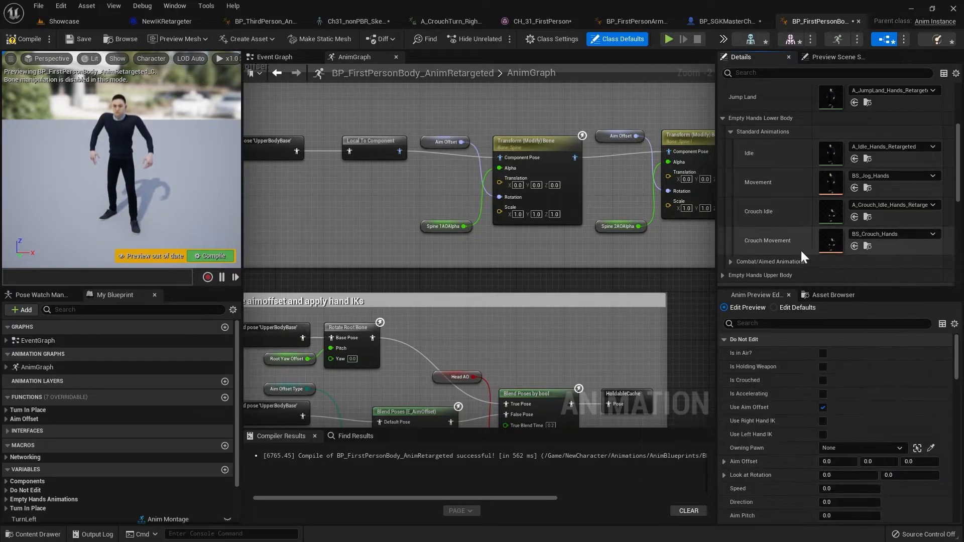
# Step: Copy the lower body's Standard Animations set and paste it into its Combat/Aimed Animations
pyautogui.scroll(-1, 784, 241)
pyautogui.click(734, 232)
pyautogui.scroll(-1, 754, 216)
pyautogui.scroll(1, 768, 200)
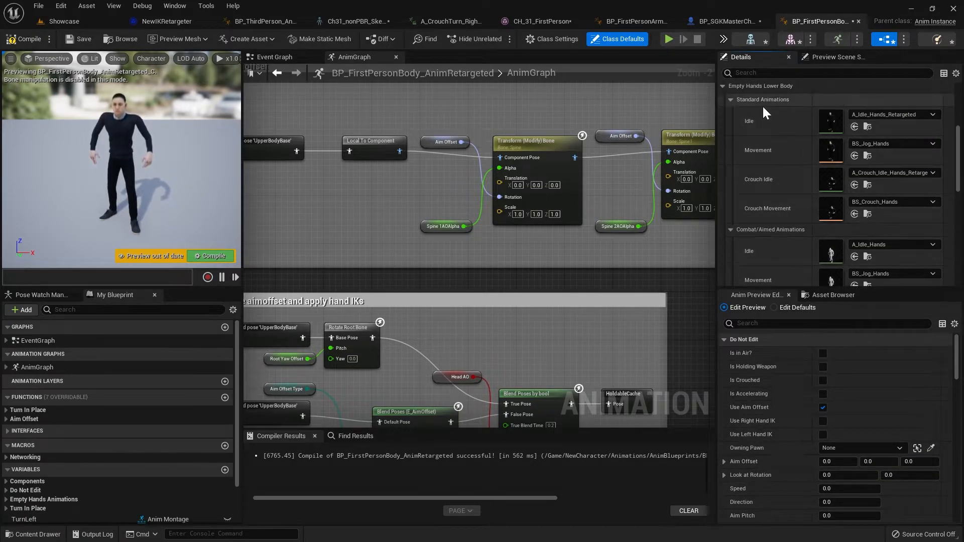
pyautogui.rightClick(752, 99)
pyautogui.click(779, 146)
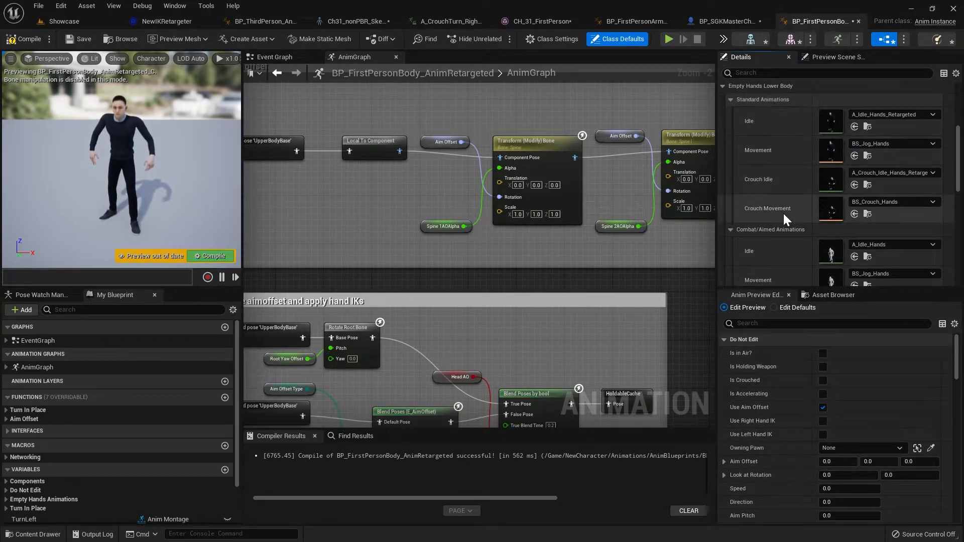
pyautogui.rightClick(755, 231)
pyautogui.click(794, 288)
pyautogui.scroll(-5, 784, 221)
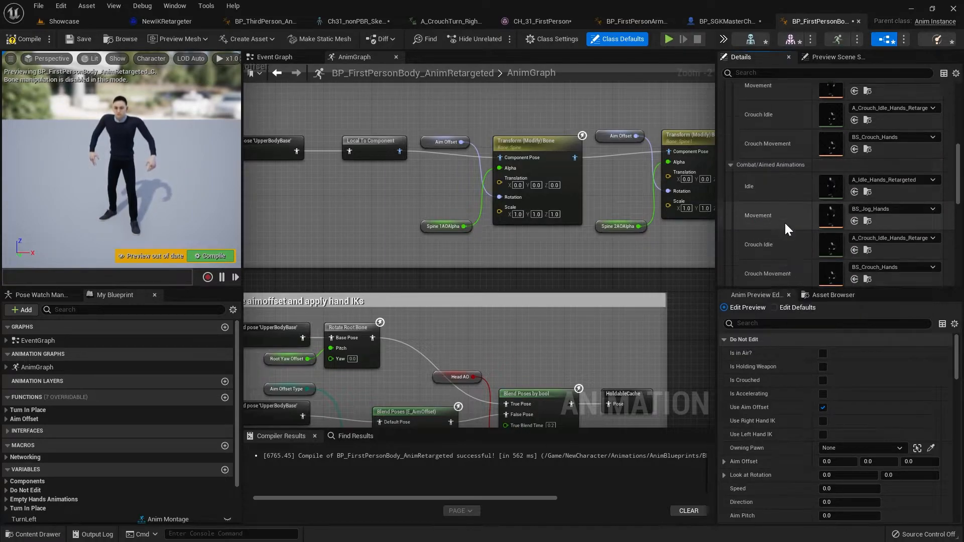
# Step: Set the empty hands upper body's standard Idle animation to A_Idle_Hands_Retargeted
pyautogui.click(723, 166)
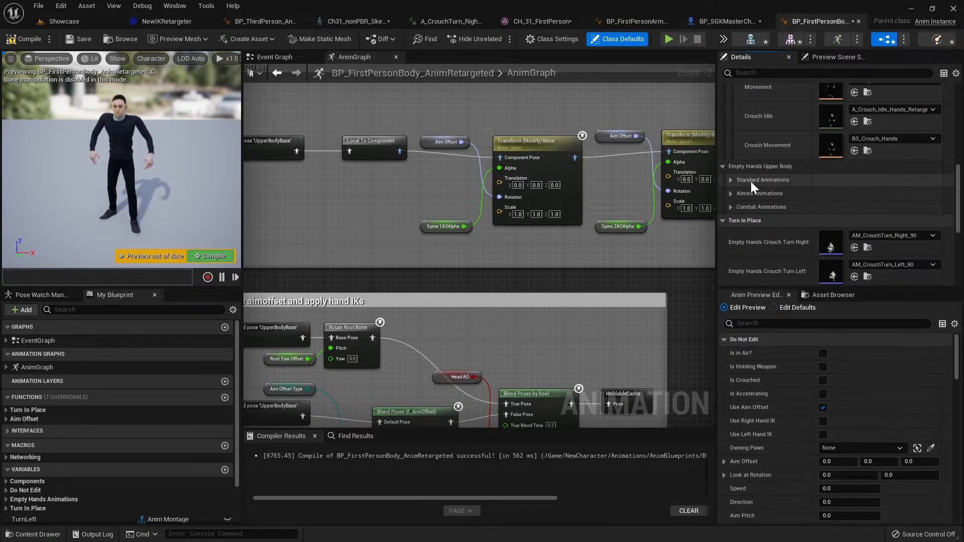
pyautogui.click(747, 180)
pyautogui.click(908, 194)
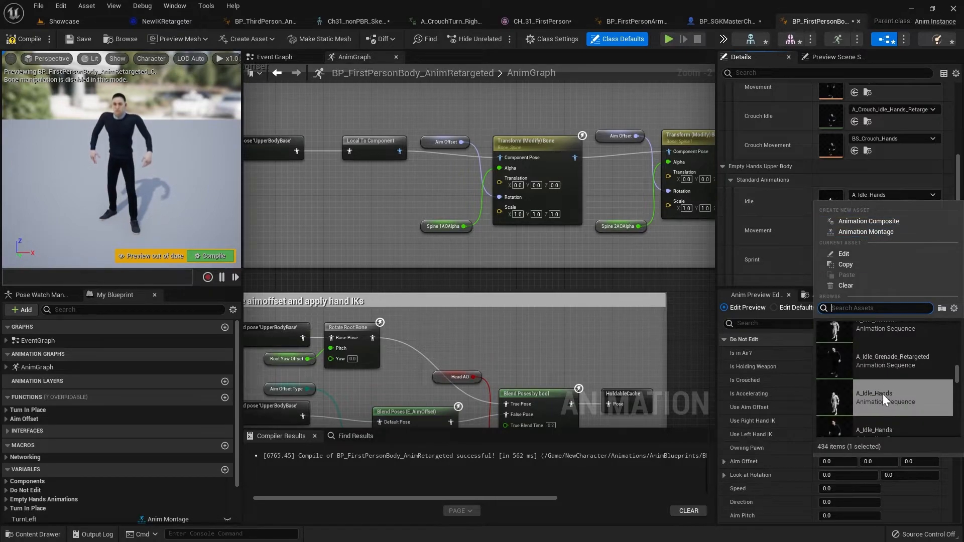
pyautogui.scroll(-2, 891, 409)
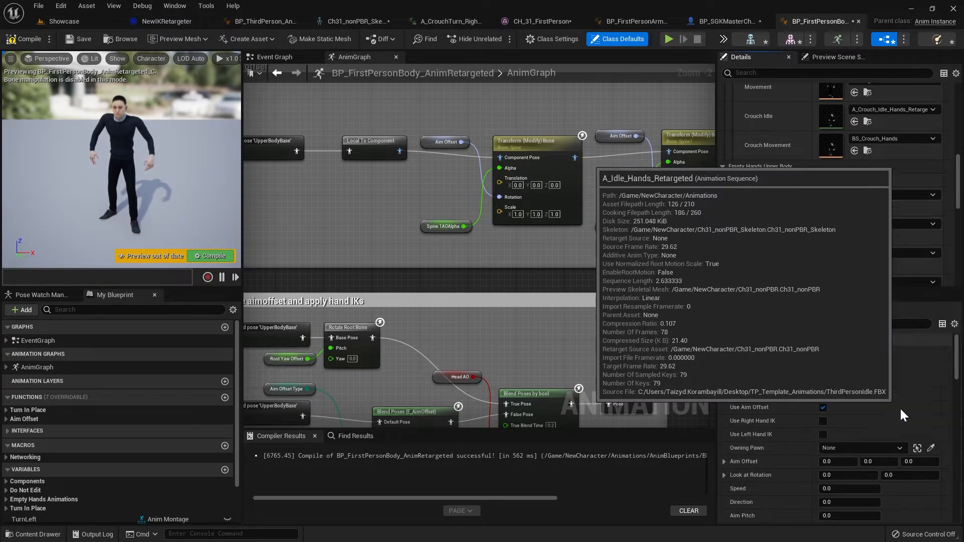
pyautogui.click(899, 408)
pyautogui.scroll(-3, 790, 205)
pyautogui.scroll(5, 739, 206)
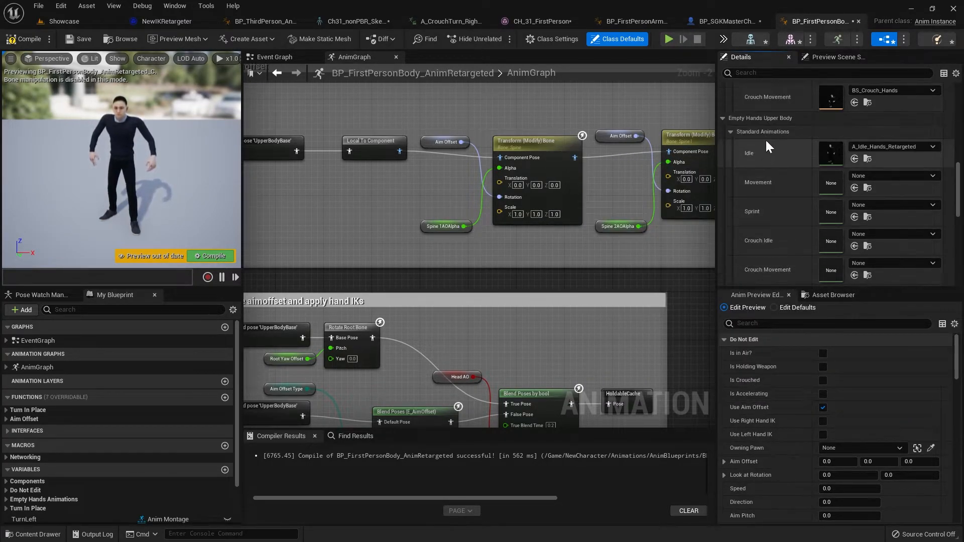
# Step: Copy the upper body's Standard Animations set and paste it into its Aimed Animations and Combat Animations
pyautogui.rightClick(770, 133)
pyautogui.click(797, 178)
pyautogui.scroll(-4, 769, 209)
pyautogui.rightClick(764, 225)
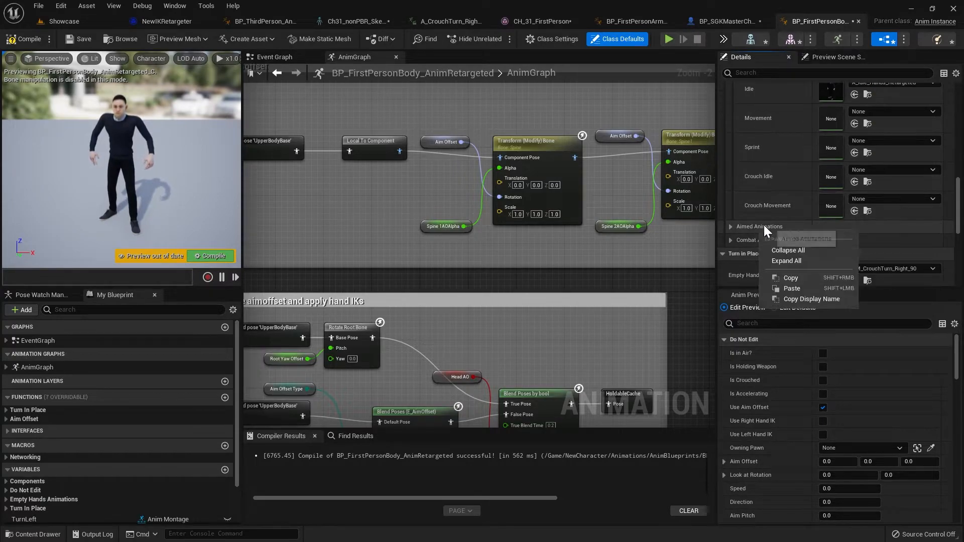
pyautogui.click(793, 291)
pyautogui.rightClick(768, 243)
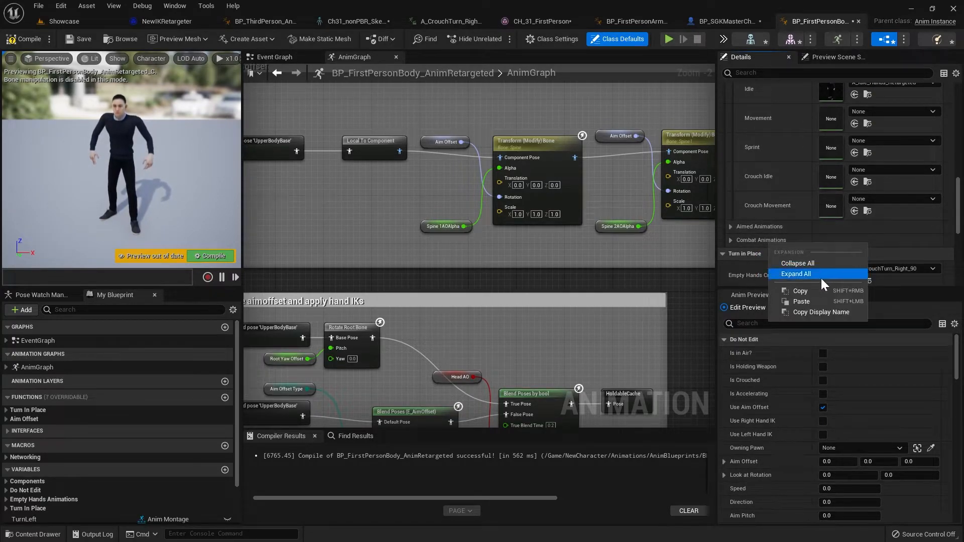
pyautogui.click(802, 301)
# Step: Set Empty Hands Crouch Turn Right and Left to AM_CrouchTurn_Right_90_Retargeted and AM_CrouchTurn_Left_90_Retargeted
pyautogui.scroll(-3, 786, 219)
pyautogui.scroll(-1, 784, 187)
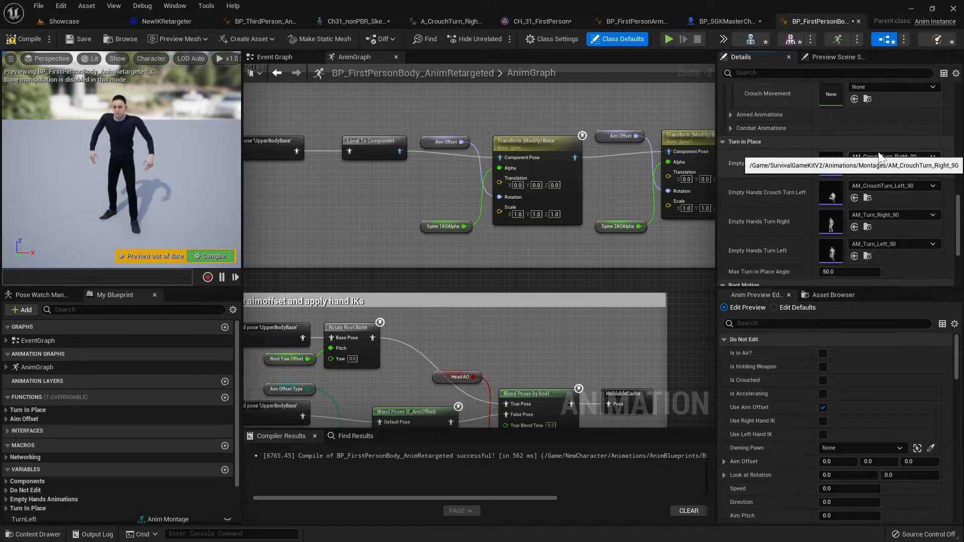
pyautogui.click(871, 156)
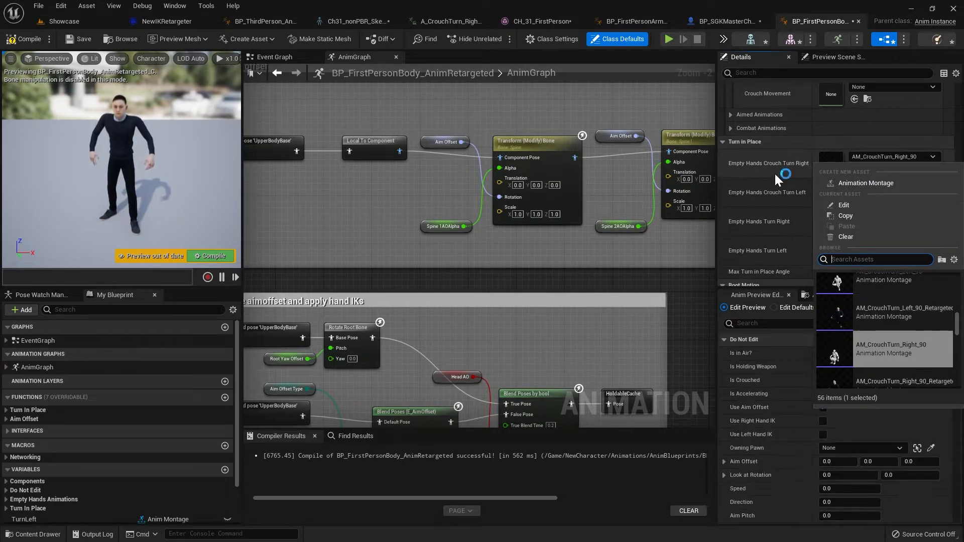
pyautogui.click(911, 353)
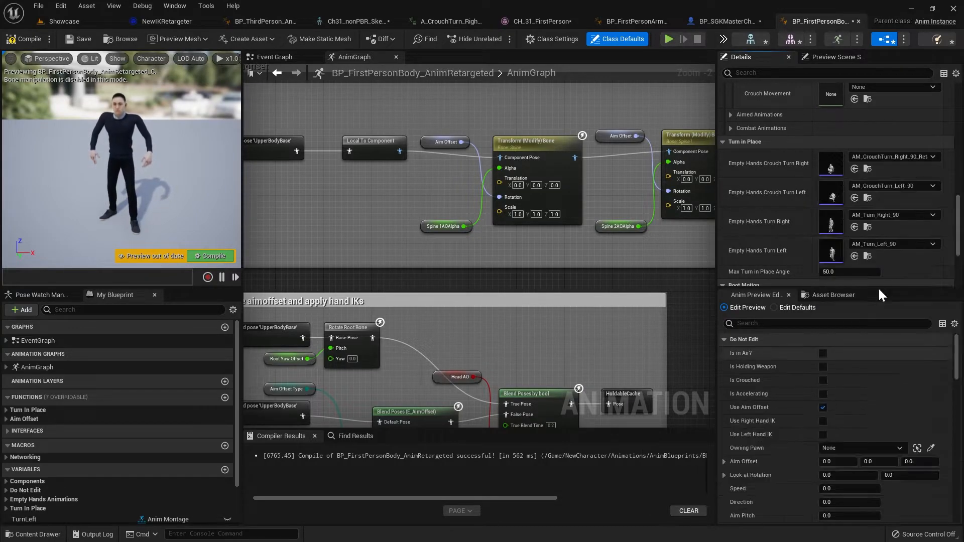
pyautogui.click(884, 186)
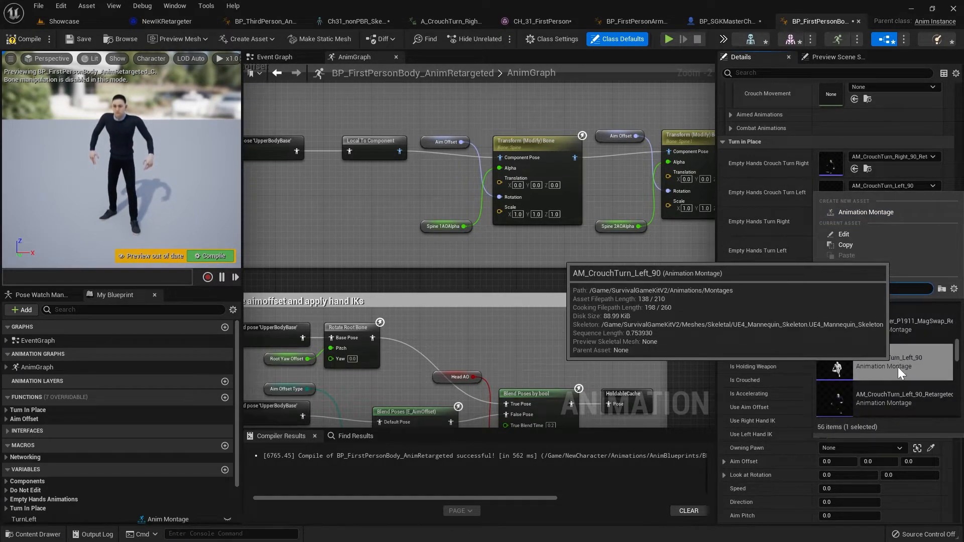
pyautogui.click(898, 388)
# Step: Set Empty Hands Turn Right and Left to AM_Turn_Right_90_Retargeted and AM_Turn_Left_90_Retargeted, and save the blueprint
pyautogui.click(885, 216)
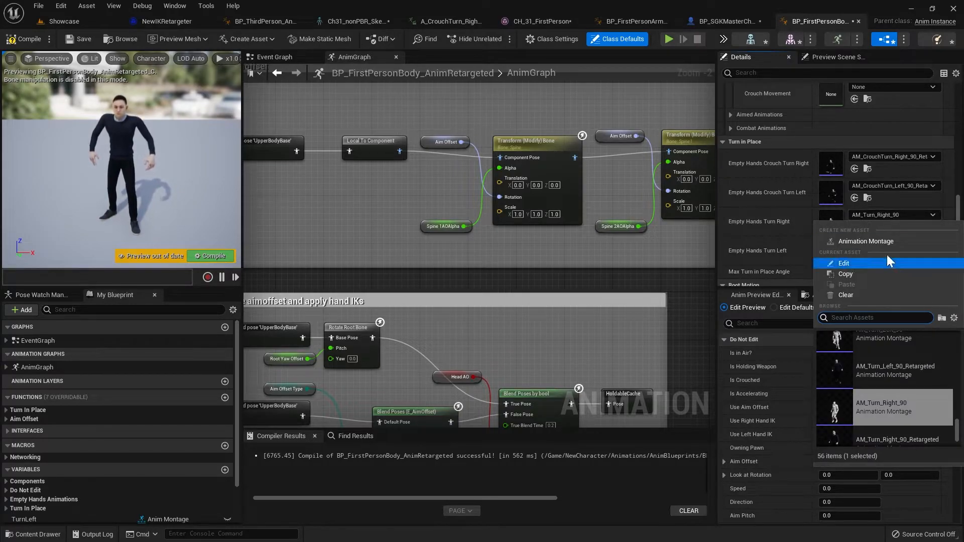
pyautogui.scroll(-1, 892, 425)
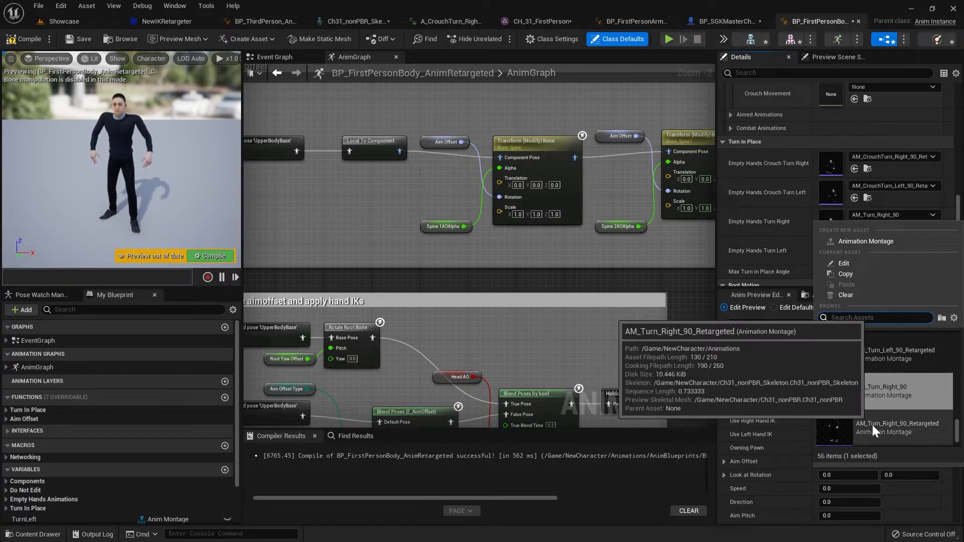
pyautogui.click(872, 423)
pyautogui.click(876, 245)
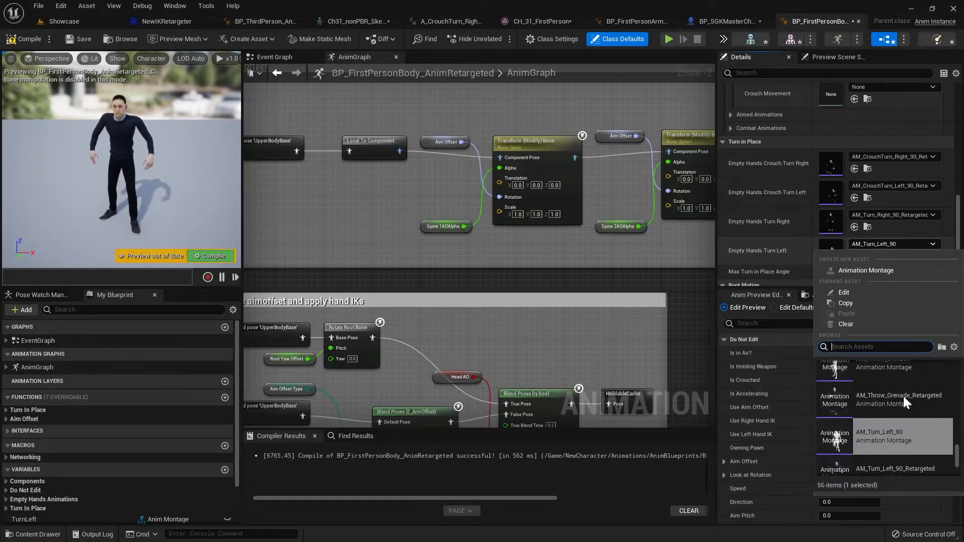
pyautogui.scroll(-1, 882, 460)
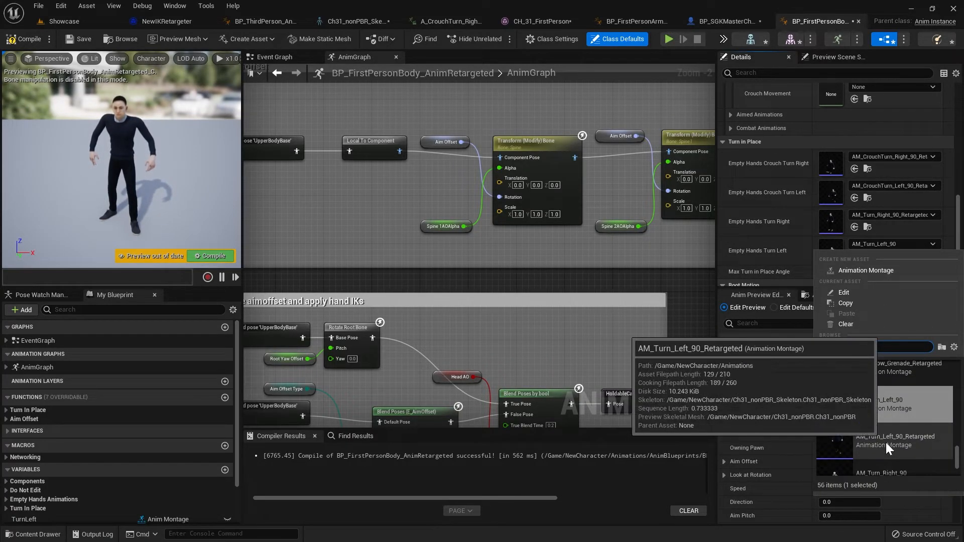
pyautogui.click(885, 442)
pyautogui.scroll(3, 760, 245)
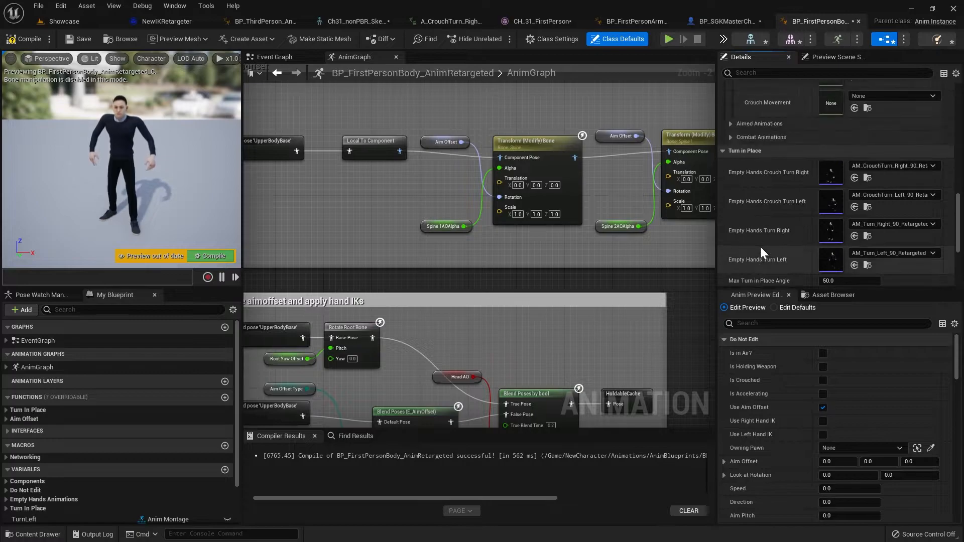
pyautogui.click(84, 37)
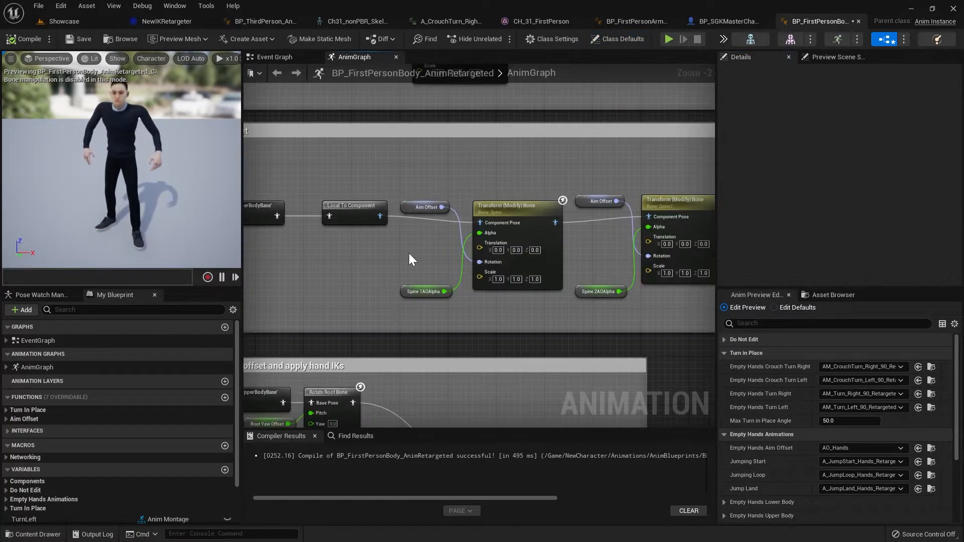
# Step: In the empty hands cache, set the layered blend per bone node's branch filter bone to Neck
pyautogui.moveTo(361, 261); pyautogui.dragTo(446, 251, button='right')
pyautogui.scroll(-1, 446, 252)
pyautogui.moveTo(418, 282); pyautogui.dragTo(381, 166, button='right')
pyautogui.moveTo(490, 268); pyautogui.dragTo(474, 135, button='right')
pyautogui.scroll(-2, 426, 368)
pyautogui.moveTo(477, 275); pyautogui.dragTo(491, 131, button='right')
pyautogui.scroll(2, 458, 208)
pyautogui.moveTo(456, 206); pyautogui.dragTo(531, 207, button='right')
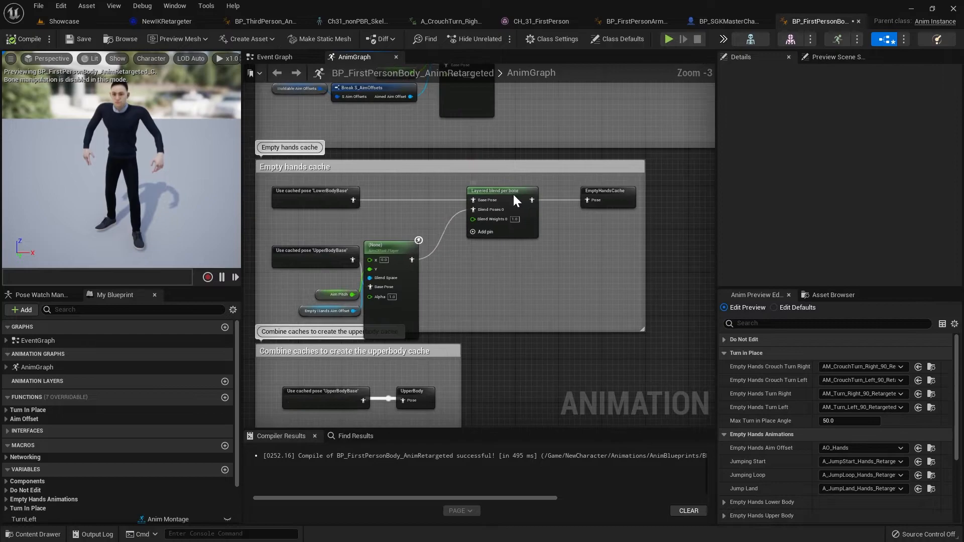
pyautogui.click(513, 192)
pyautogui.click(848, 171)
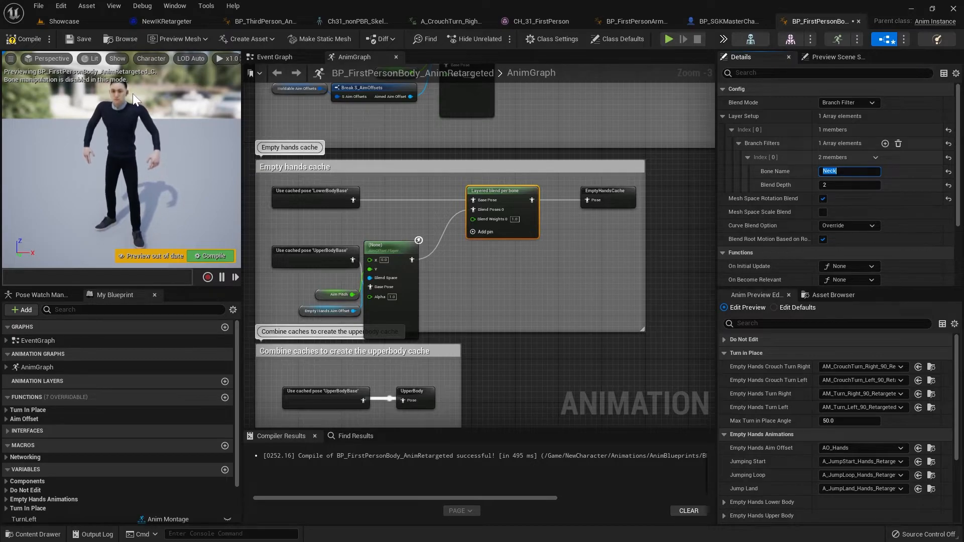
# Step: Show the character's bone names in the preview viewport to check the spine and neck naming
pyautogui.click(146, 59)
pyautogui.moveTo(155, 108)
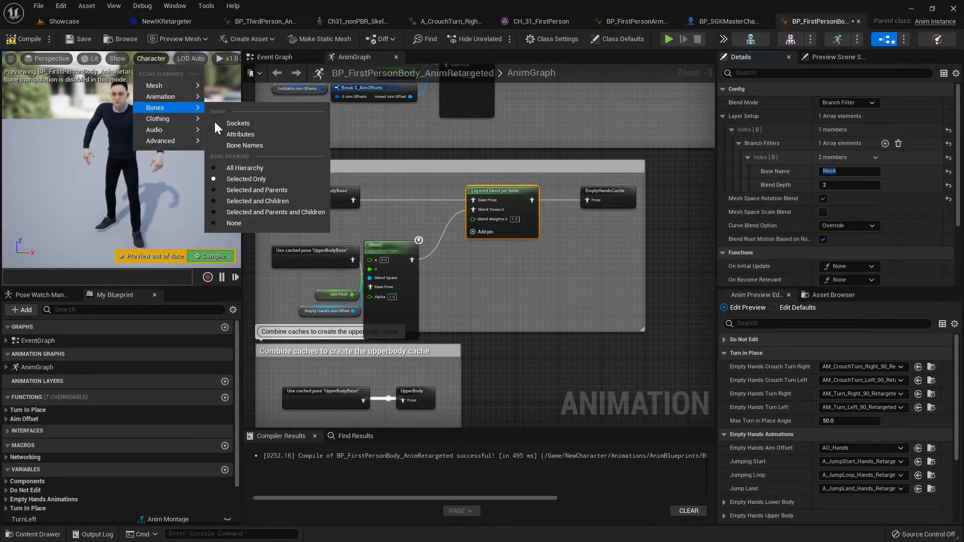
pyautogui.click(244, 145)
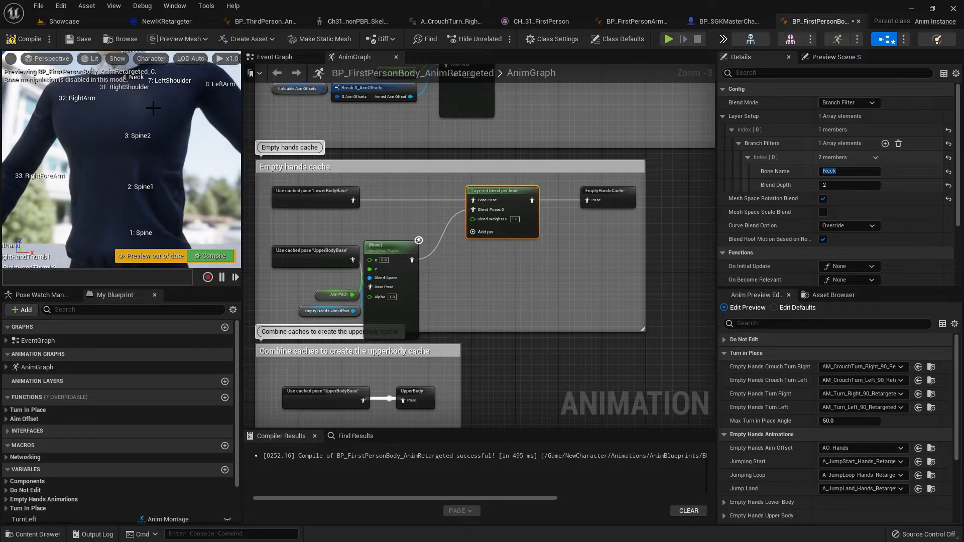
# Step: In the Combine upper and lower body section, set the layered blend's branch filter bone name to Spine
pyautogui.moveTo(489, 354); pyautogui.dragTo(489, 222, button='right')
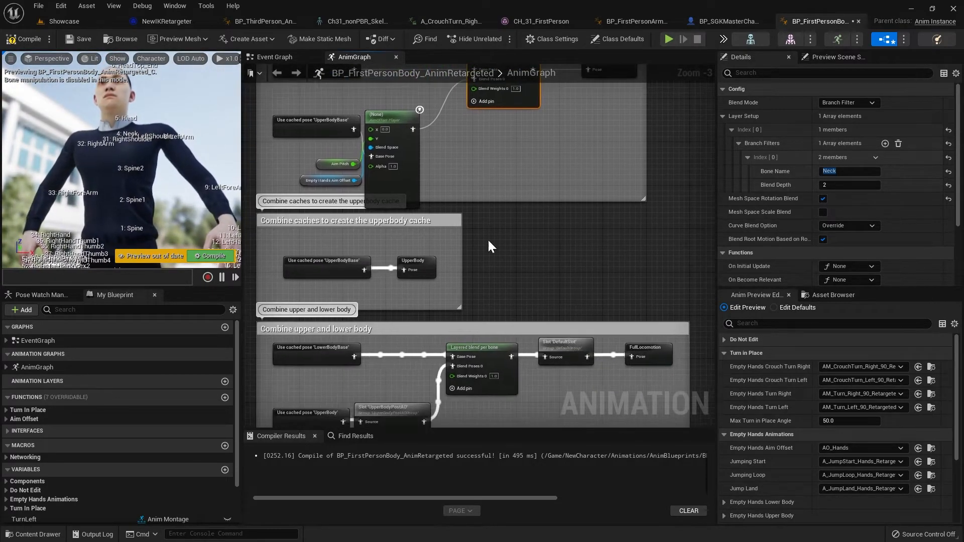
pyautogui.moveTo(479, 265); pyautogui.dragTo(466, 180, button='right')
pyautogui.click(469, 272)
pyautogui.click(860, 171)
pyautogui.hotkey('ctrl', 'a')
pyautogui.write('Spine')
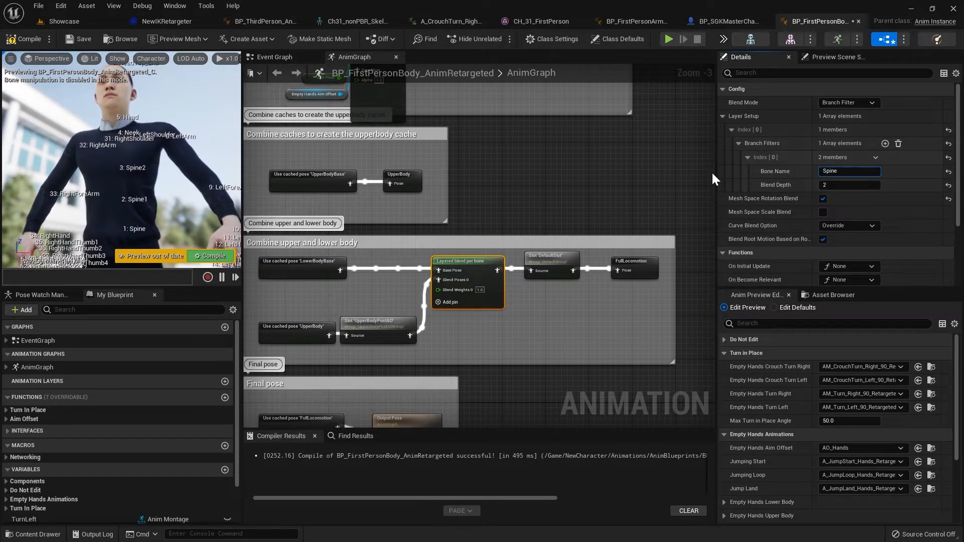
pyautogui.press('Return')
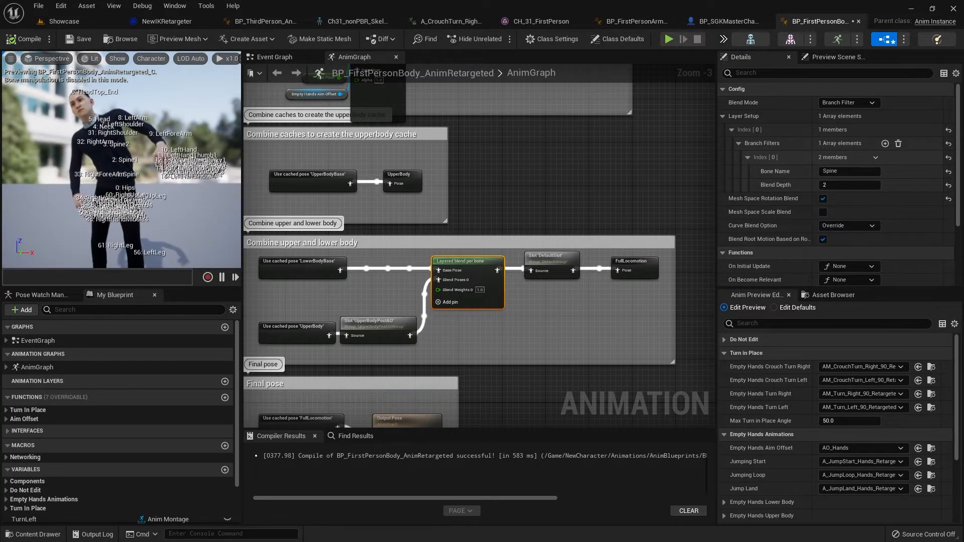
# Step: Inspect the character's posture in the preview from the side and hide the bone names
pyautogui.scroll(-2, 490, 195)
pyautogui.moveTo(489, 195); pyautogui.dragTo(515, 279, button='right')
pyautogui.scroll(-1, 456, 339)
pyautogui.moveTo(482, 244); pyautogui.dragTo(454, 391, button='right')
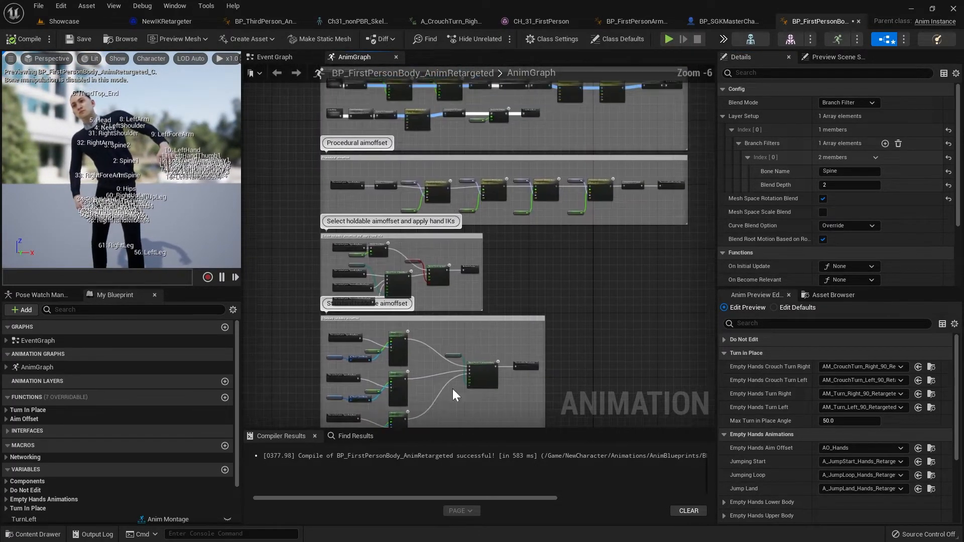
pyautogui.moveTo(437, 211); pyautogui.dragTo(371, 362, button='right')
pyautogui.keyDown('alt'); pyautogui.moveTo(174, 160); pyautogui.dragTo(100, 161); pyautogui.keyUp('alt')
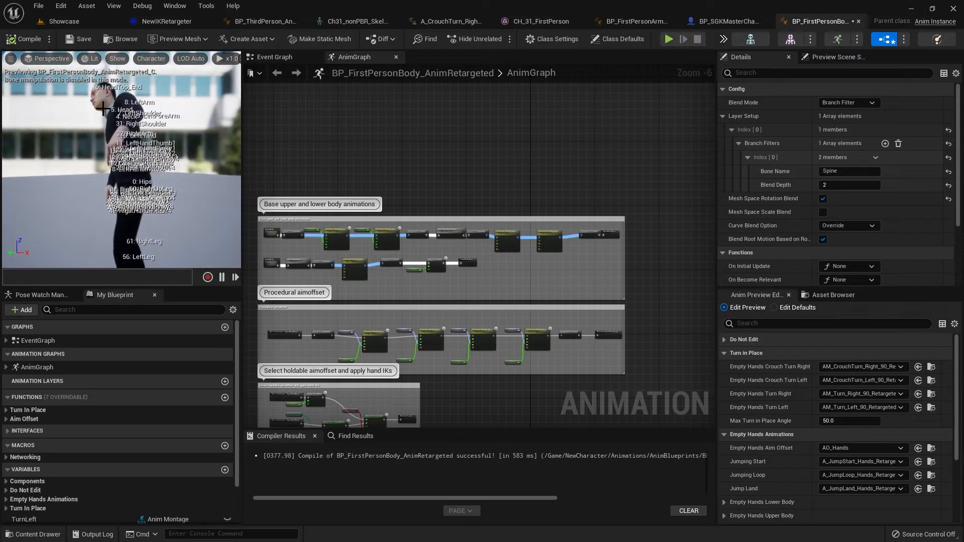
pyautogui.scroll(4, 573, 219)
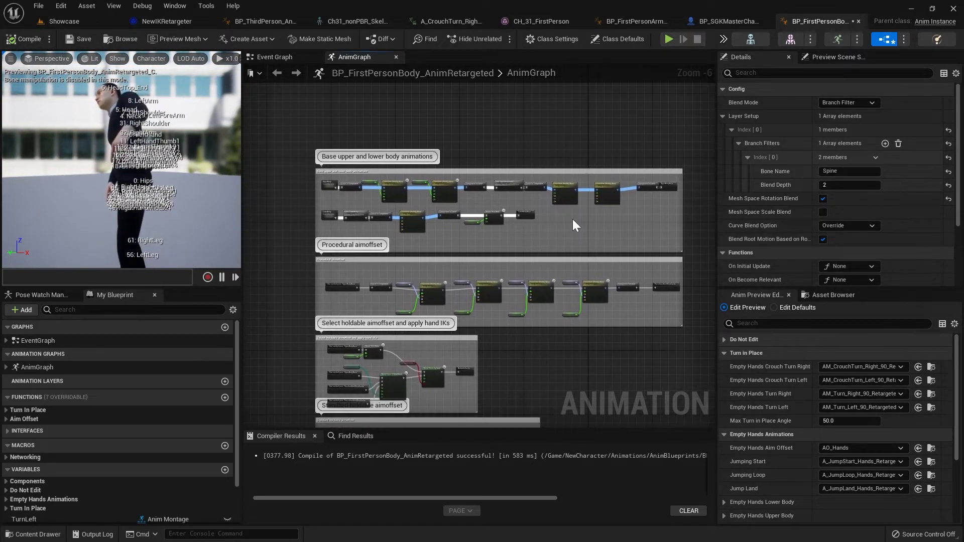
pyautogui.click(145, 59)
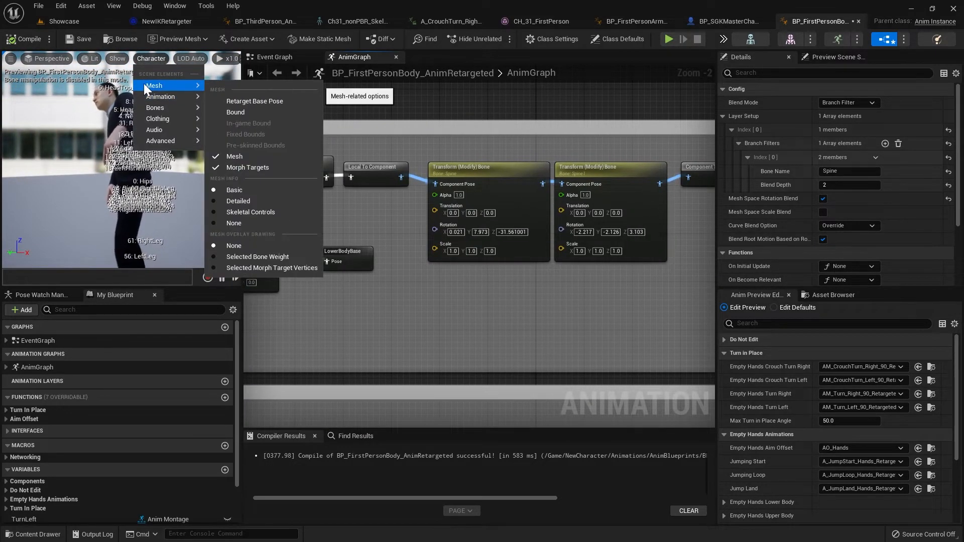
pyautogui.moveTo(184, 110)
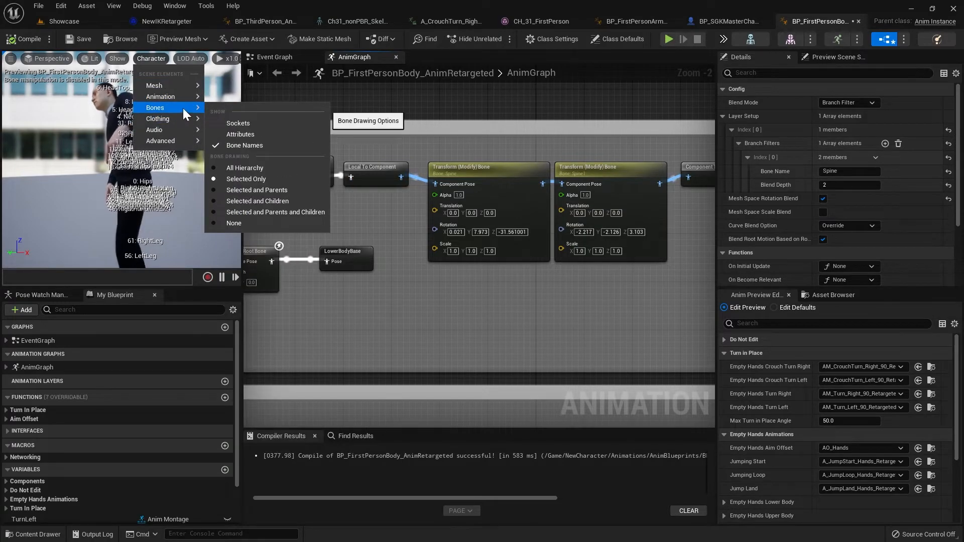
pyautogui.click(218, 145)
pyautogui.scroll(-3, 121, 160)
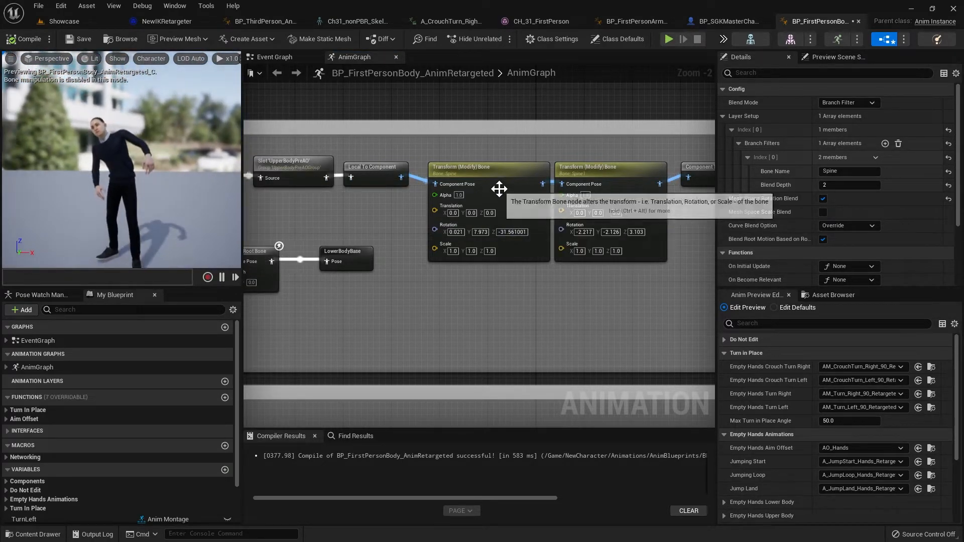
# Step: Rotate the Spine bone of the first upper body Transform Bone node in the preview to about X -33, Y 6.9, Z -3.6
pyautogui.click(499, 190)
pyautogui.moveTo(484, 274); pyautogui.dragTo(490, 284, button='right')
pyautogui.moveTo(152, 133); pyautogui.dragTo(119, 121)
pyautogui.moveTo(197, 178)
pyautogui.mouseDown(button='right')
pyautogui.moveTo(196, 209)
pyautogui.moveTo(193, 182)
pyautogui.moveTo(213, 187)
pyautogui.moveTo(191, 191)
pyautogui.moveTo(195, 178)
pyautogui.mouseUp(button='right')
pyautogui.moveTo(127, 179); pyautogui.dragTo(133, 134)
pyautogui.moveTo(166, 165); pyautogui.dragTo(193, 172, button='right')
# Step: Set the Spine Transform Bone node's rotation to X -38.04, Y 0 and Z 0
pyautogui.moveTo(464, 240)
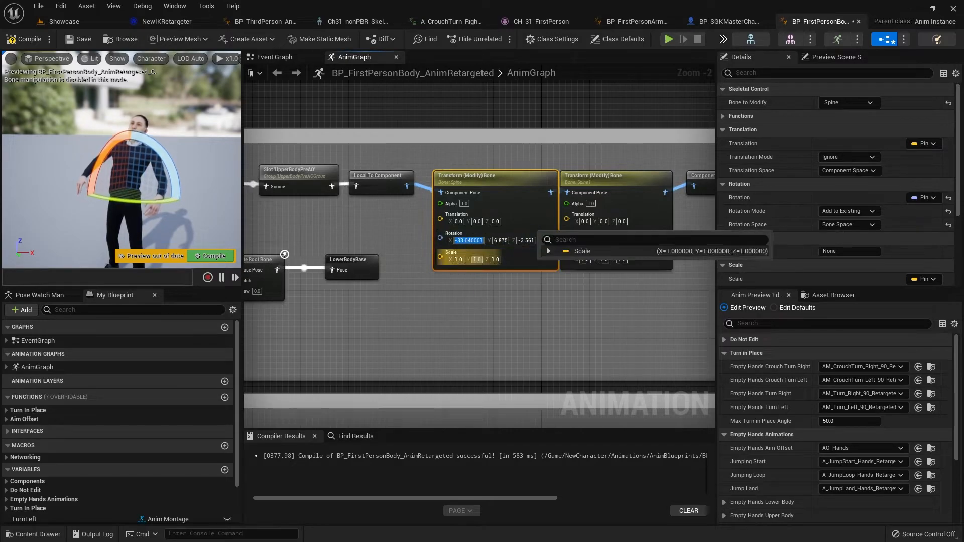
pyautogui.press('BackSpace')
pyautogui.write('8')
pyautogui.press('Return')
pyautogui.click(500, 298)
pyautogui.click(530, 242)
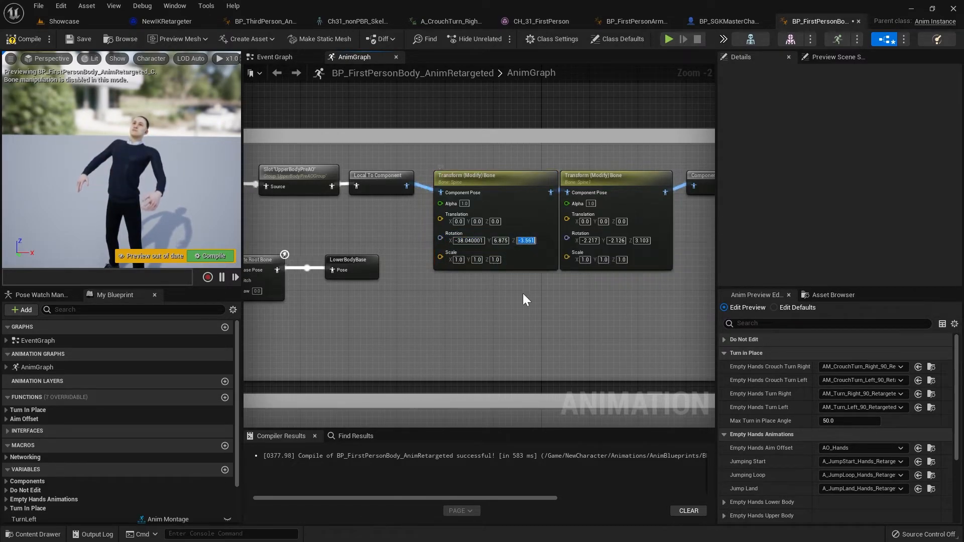
pyautogui.write('0')
pyautogui.press('Return')
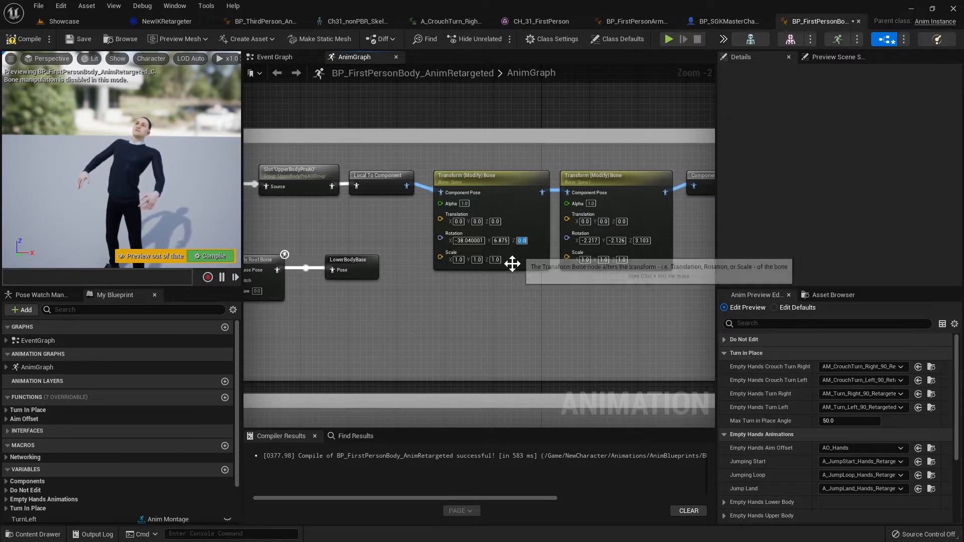
pyautogui.click(502, 241)
pyautogui.write('0')
pyautogui.press('Return')
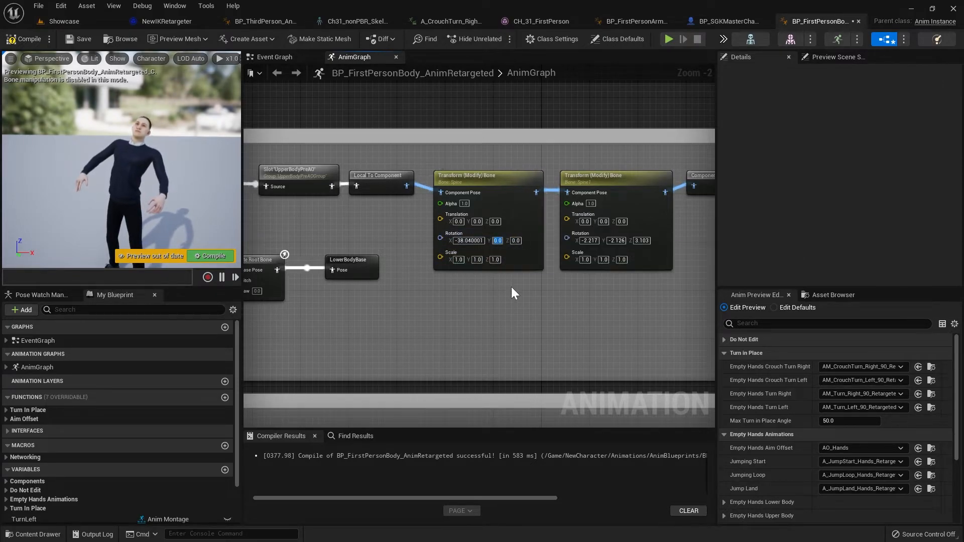
# Step: Rotate the Spine1 bone of the second Transform Bone node in the preview to about X -1.8, Y -2.5, Z -6.9
pyautogui.click(618, 177)
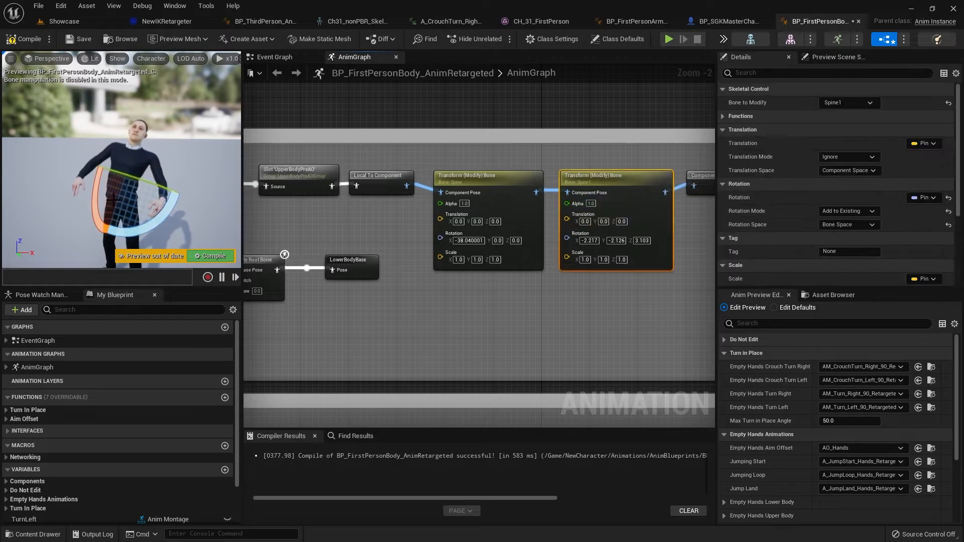
pyautogui.keyDown('alt'); pyautogui.moveTo(171, 201); pyautogui.dragTo(189, 189); pyautogui.keyUp('alt')
pyautogui.moveTo(192, 219); pyautogui.dragTo(96, 239, button='right')
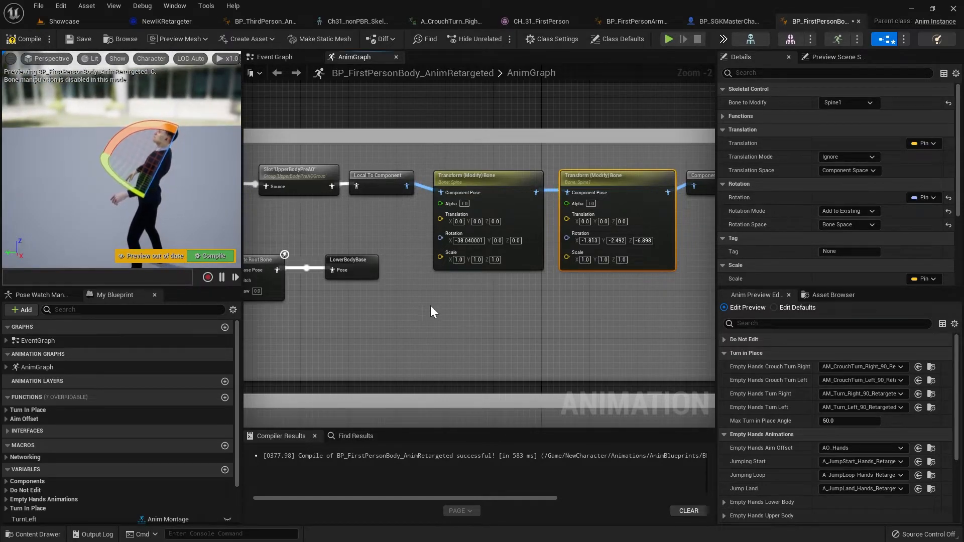
# Step: View the preview character from the front, then compile and save the BP_FirstPersonBody_AnimRetargeted animation blueprint
pyautogui.moveTo(431, 306); pyautogui.dragTo(386, 303, button='right')
pyautogui.click(437, 178)
pyautogui.click(574, 178)
pyautogui.click(452, 200)
pyautogui.click(447, 306)
pyautogui.keyDown('alt'); pyautogui.moveTo(103, 185); pyautogui.dragTo(161, 188); pyautogui.keyUp('alt')
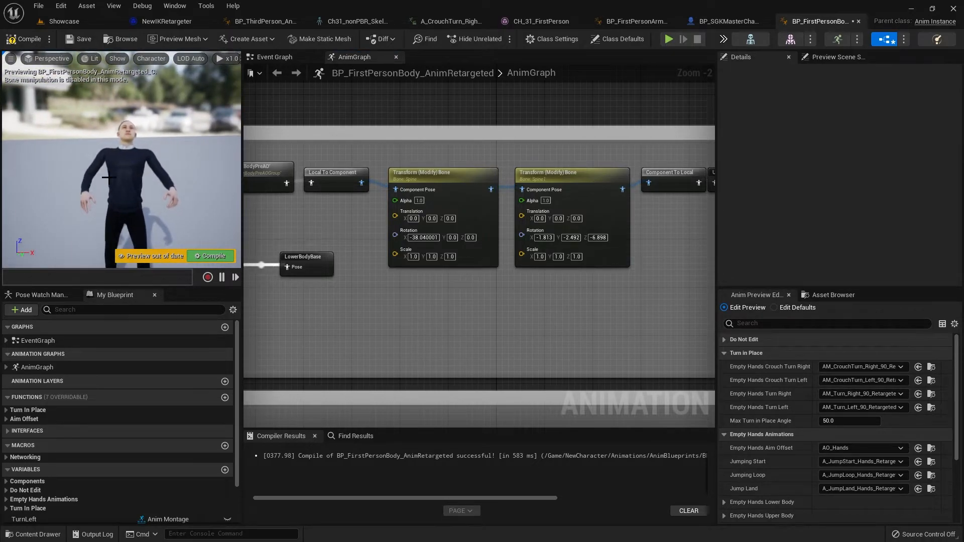
pyautogui.click(74, 38)
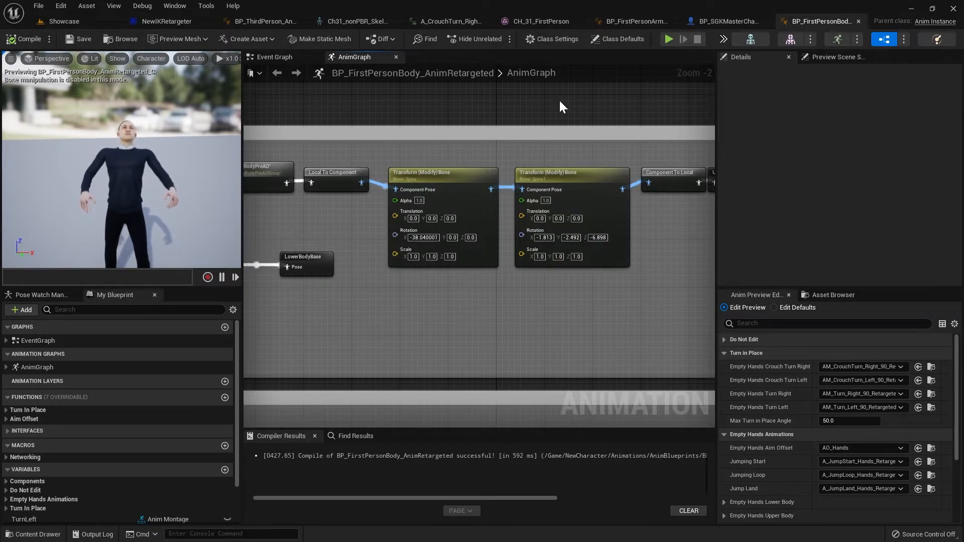
# Step: In BP_SGKMasterCharacter, set the FirstPersonBody component's anim class to BP_FirstPersonBody_AnimRetargeted, save the blueprint and check the character's pose
pyautogui.click(722, 19)
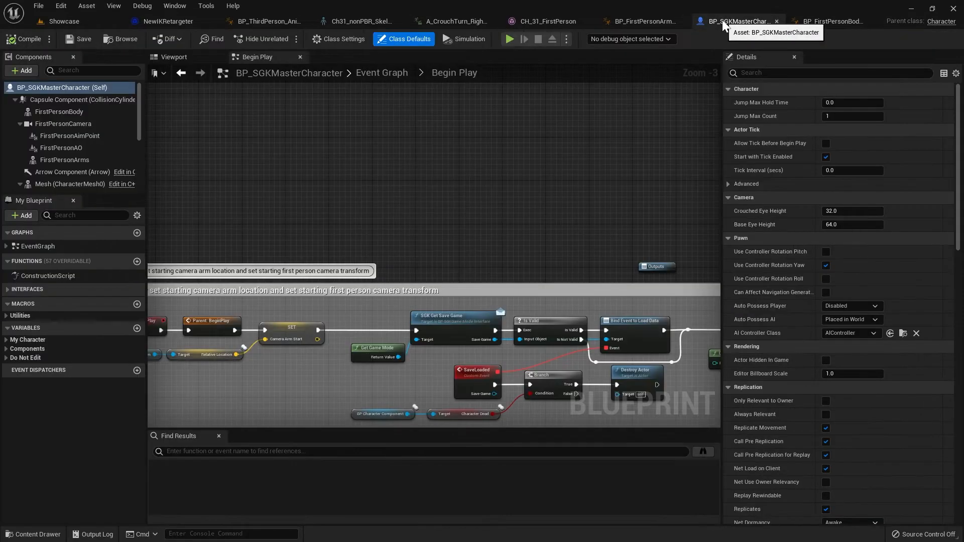
pyautogui.click(177, 58)
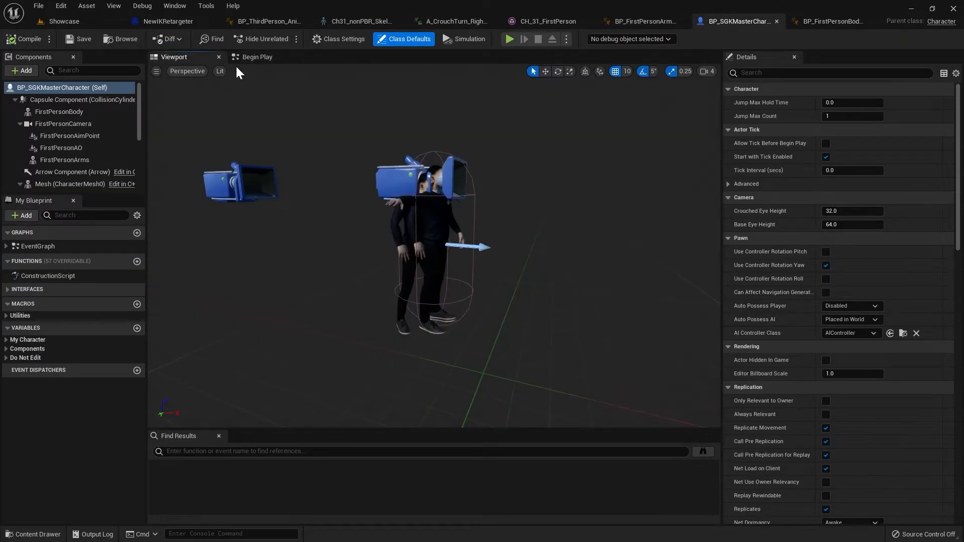
pyautogui.click(43, 113)
pyautogui.click(849, 285)
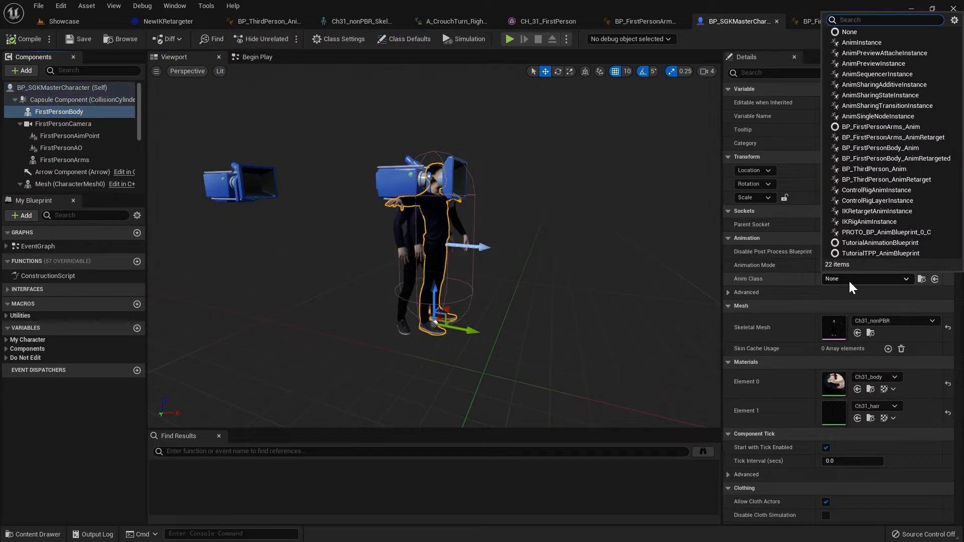
pyautogui.write('retarge')
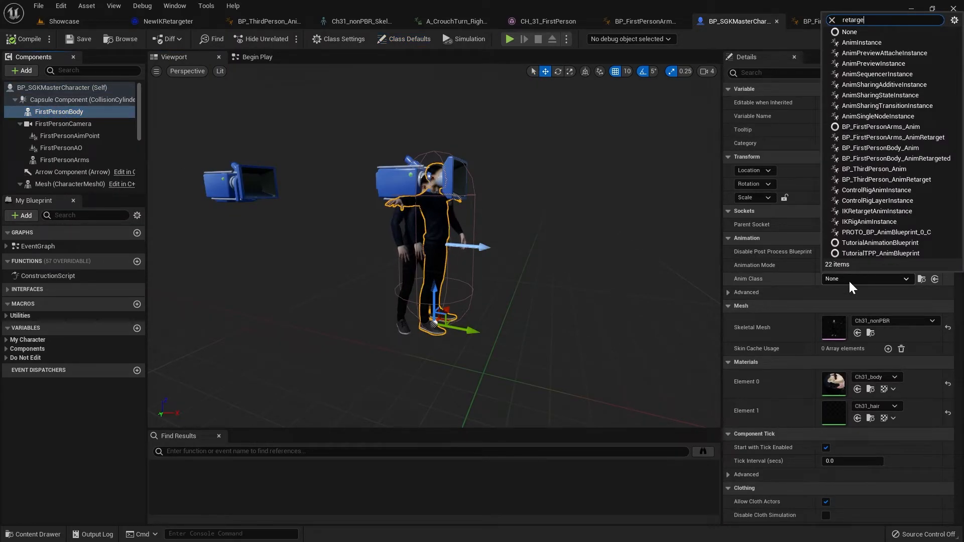
pyautogui.write('t')
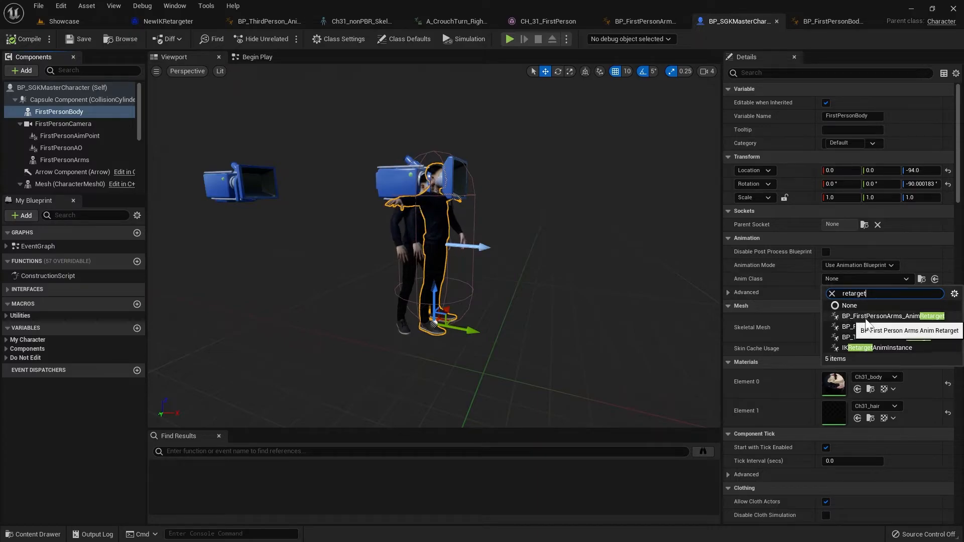
pyautogui.click(930, 327)
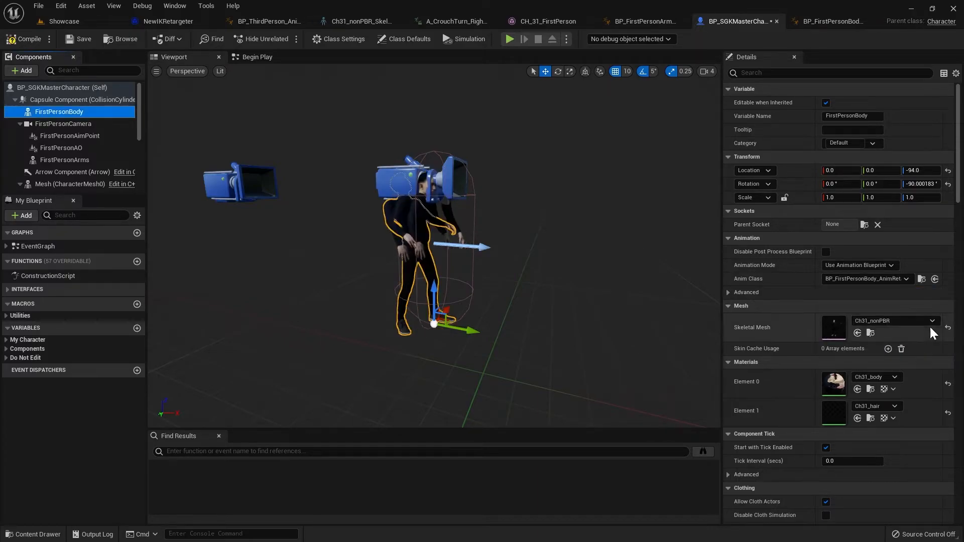
pyautogui.click(69, 44)
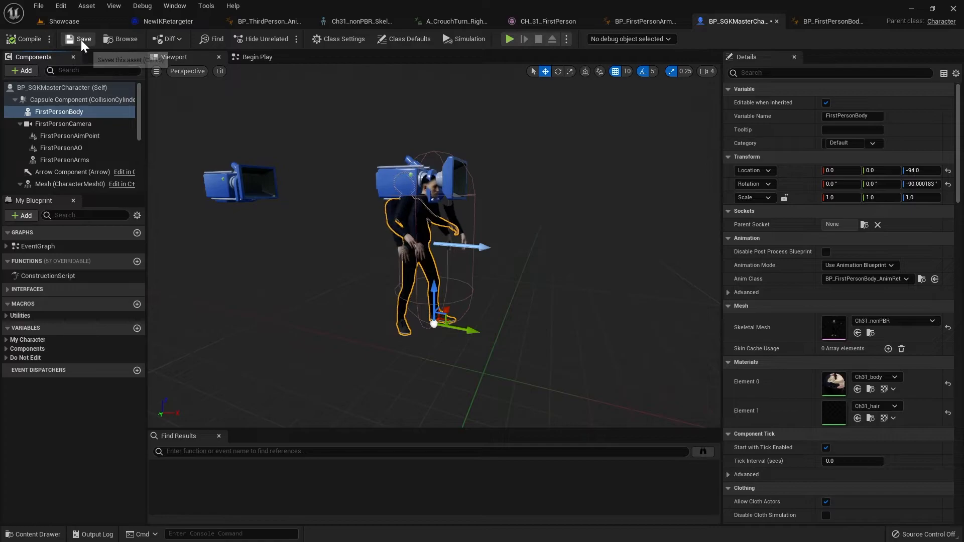
pyautogui.scroll(3, 415, 392)
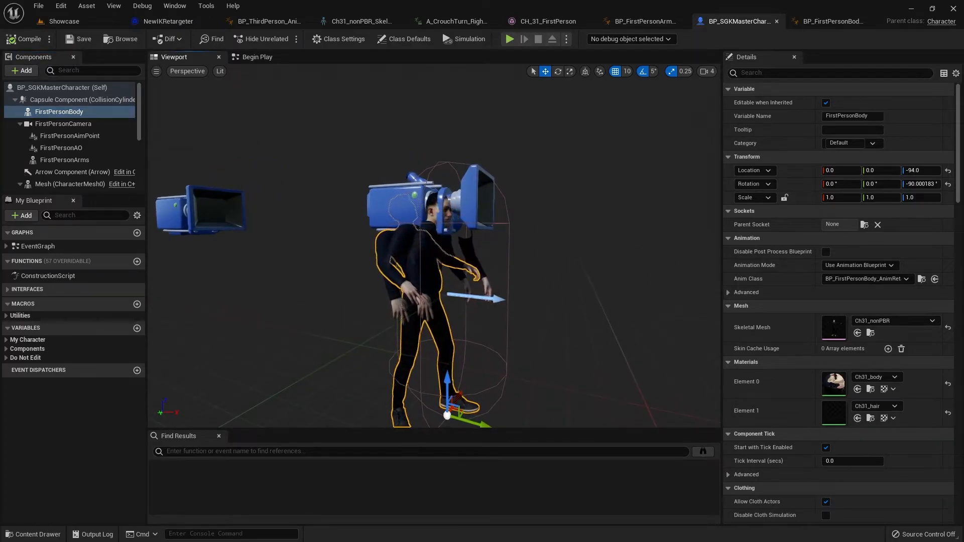
pyautogui.scroll(-3, 513, 338)
pyautogui.moveTo(514, 338); pyautogui.dragTo(547, 229, button='right')
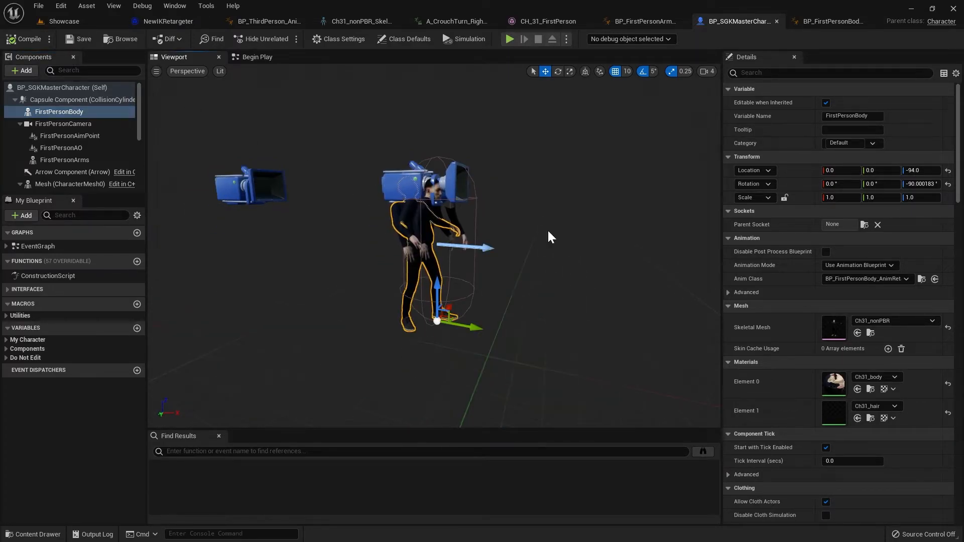
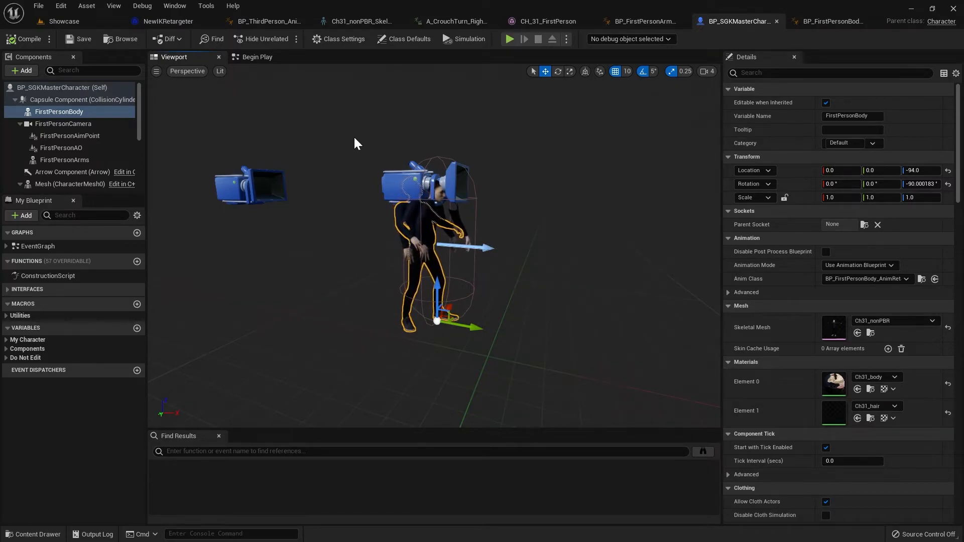
# Step: Open Ch31_nonPBR_Skeleton from the NewCharacter folder and the UE4_Mannequin skeleton from SurvivalGameKitV2/Meshes/Skeletal
pyautogui.click(86, 20)
pyautogui.doubleClick(101, 446)
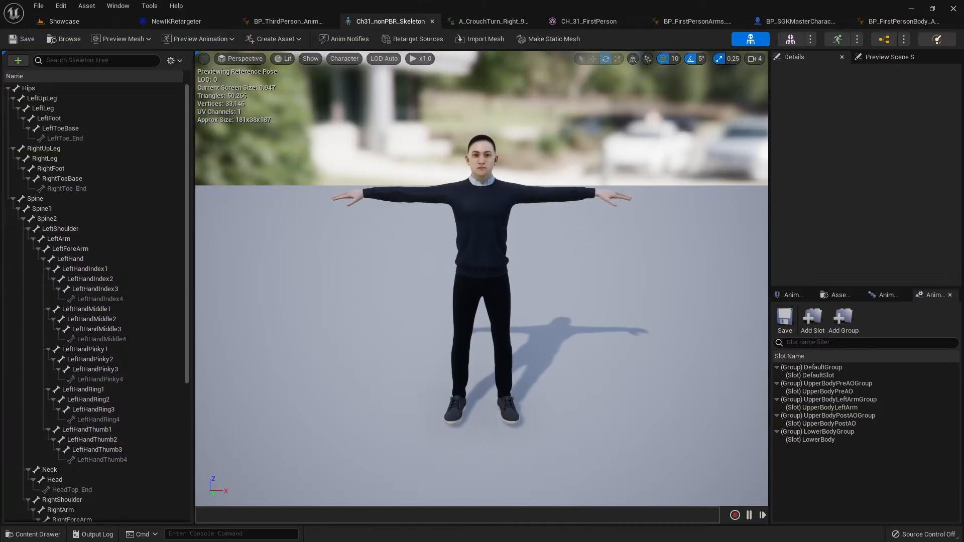
pyautogui.click(87, 21)
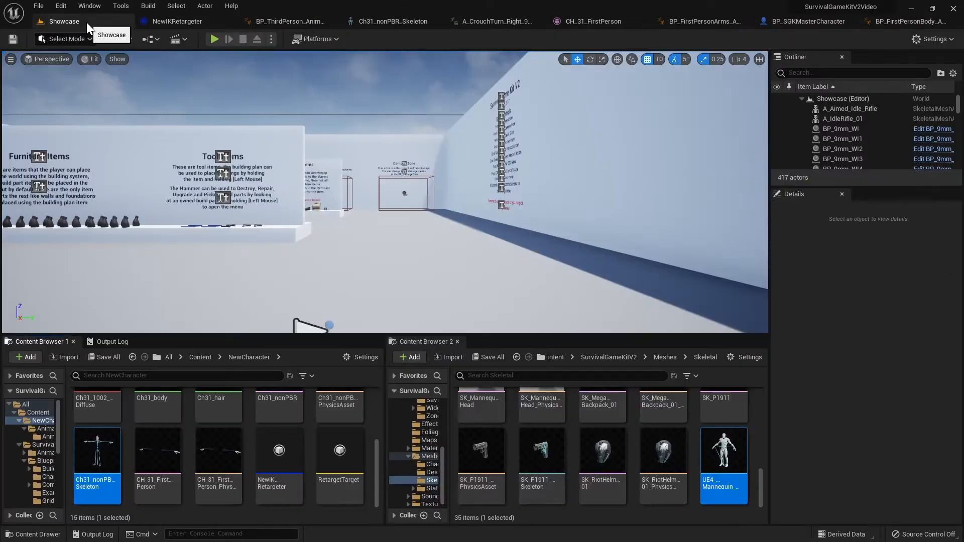
pyautogui.click(614, 357)
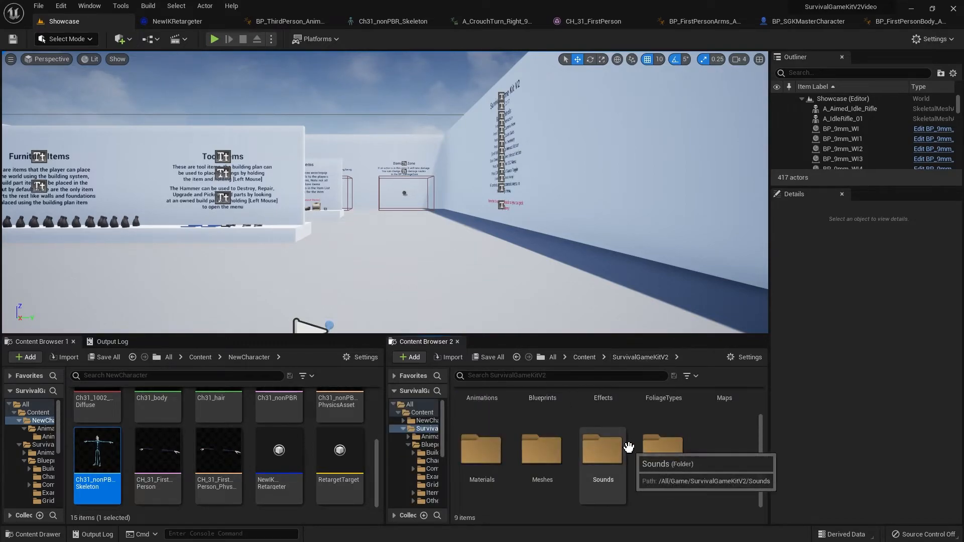
pyautogui.doubleClick(542, 448)
pyautogui.click(584, 420)
pyautogui.doubleClick(585, 420)
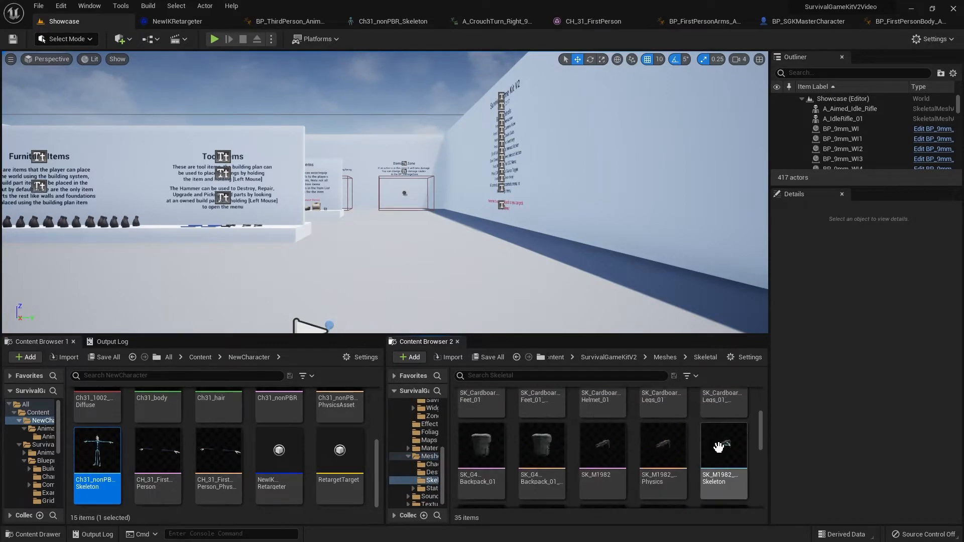
pyautogui.click(717, 449)
pyautogui.doubleClick(717, 449)
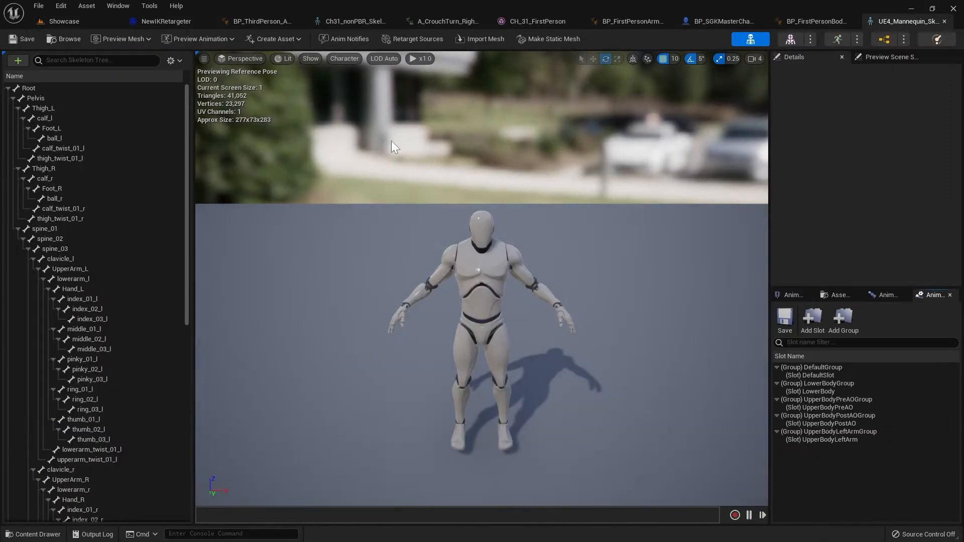
# Step: Copy all the Hand_R sockets of the UE4_Mannequin skeleton, from hand_rSocket through hand_rFlashlight
pyautogui.scroll(-10, 111, 200)
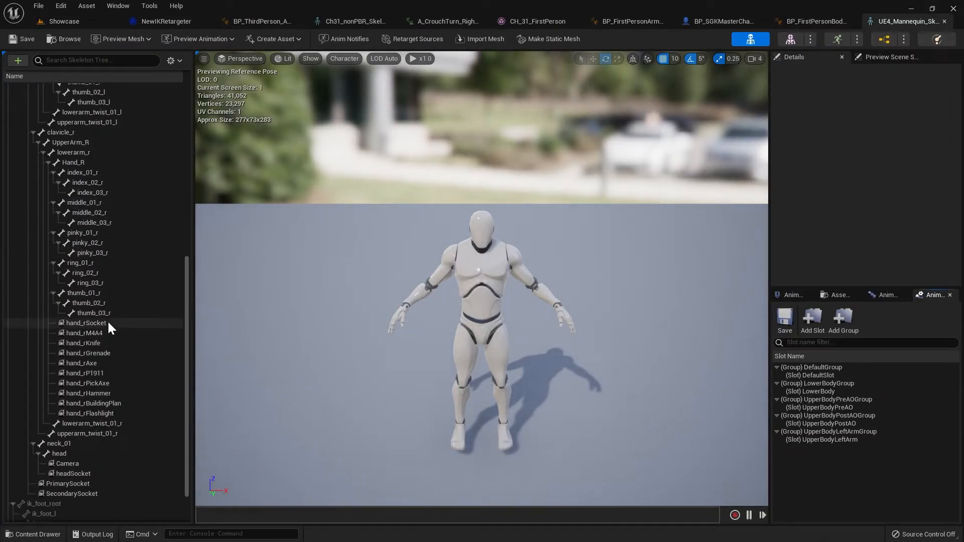
pyautogui.click(103, 326)
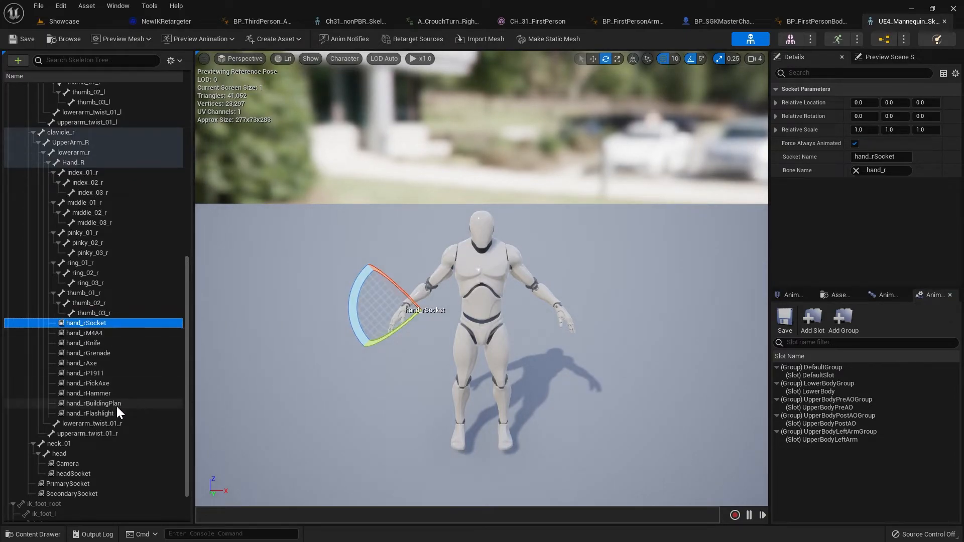
pyautogui.keyDown('shift'); pyautogui.click(76, 414); pyautogui.keyUp('shift')
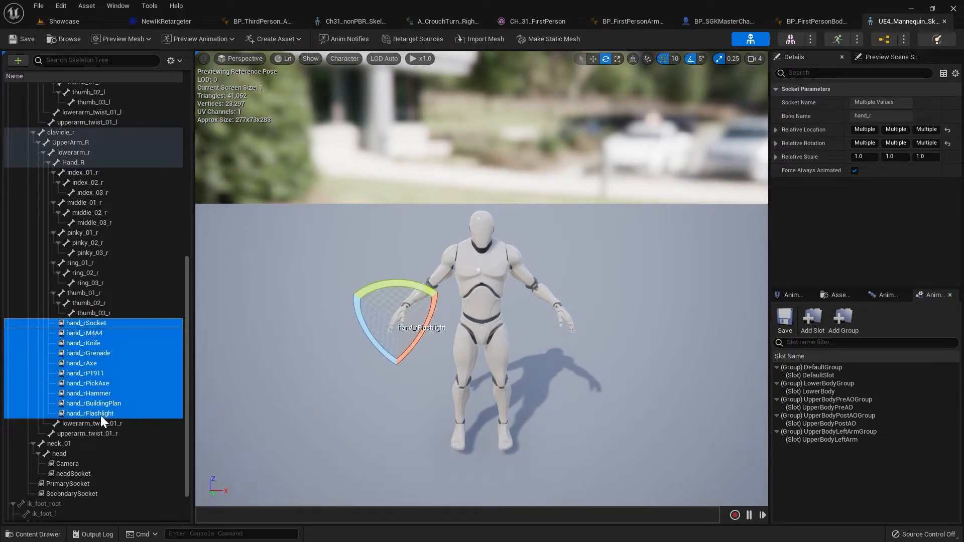
pyautogui.rightClick(110, 343)
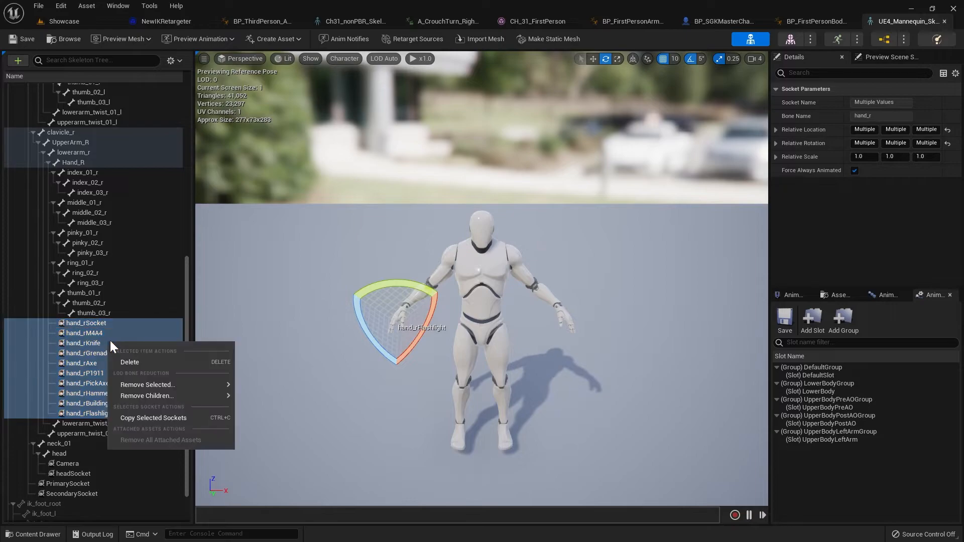
pyautogui.click(153, 417)
# Step: Paste the copied hand sockets onto the RightHand bone of Ch31_nonPBR_Skeleton
pyautogui.click(333, 21)
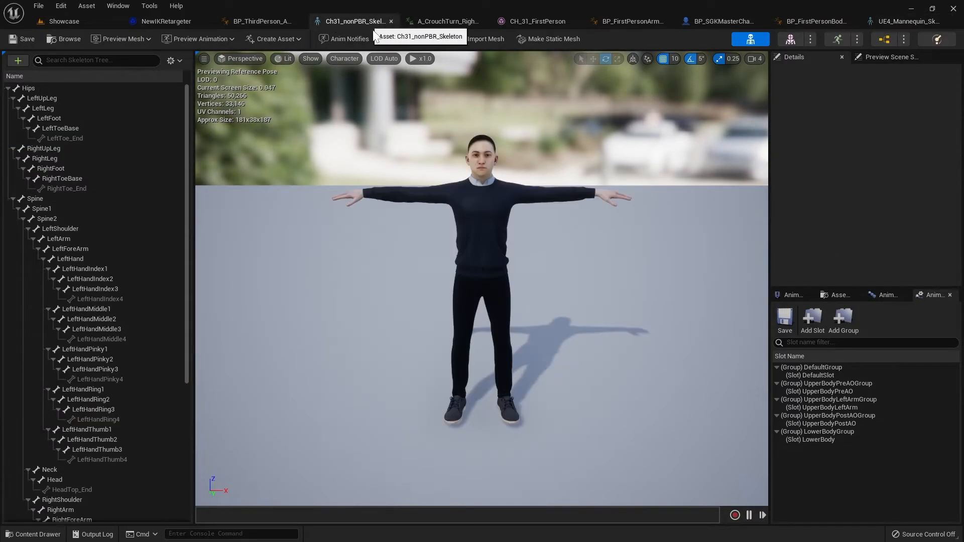
pyautogui.scroll(-3, 115, 349)
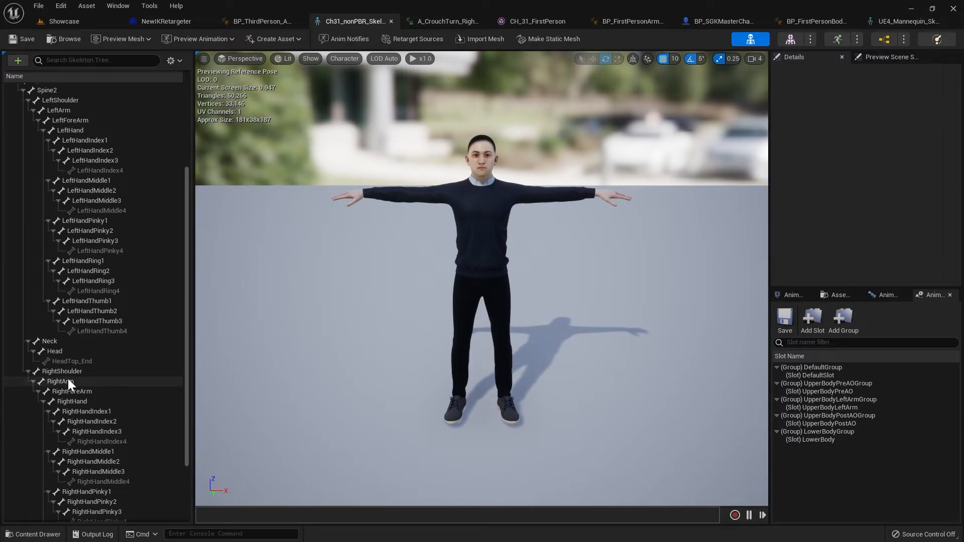
pyautogui.click(86, 402)
pyautogui.scroll(-3, 86, 402)
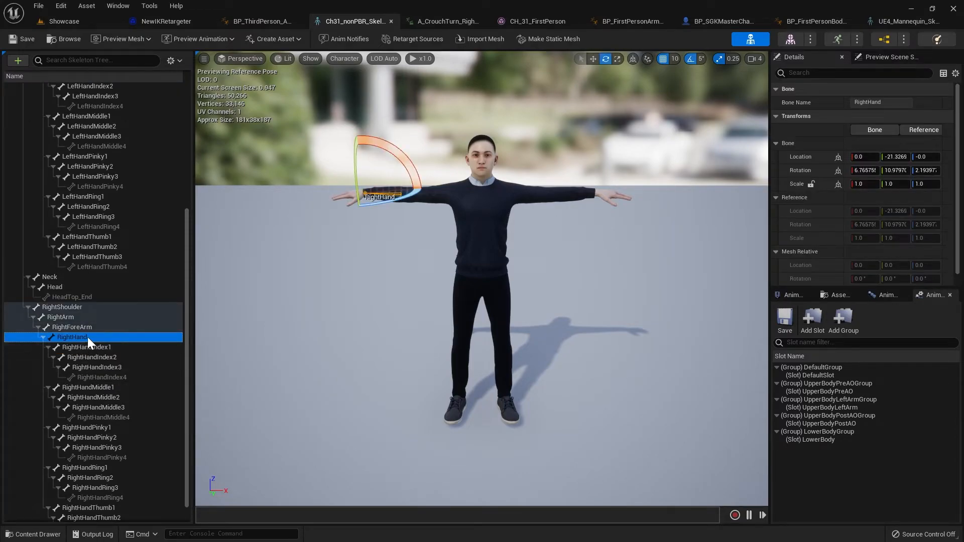
pyautogui.rightClick(87, 337)
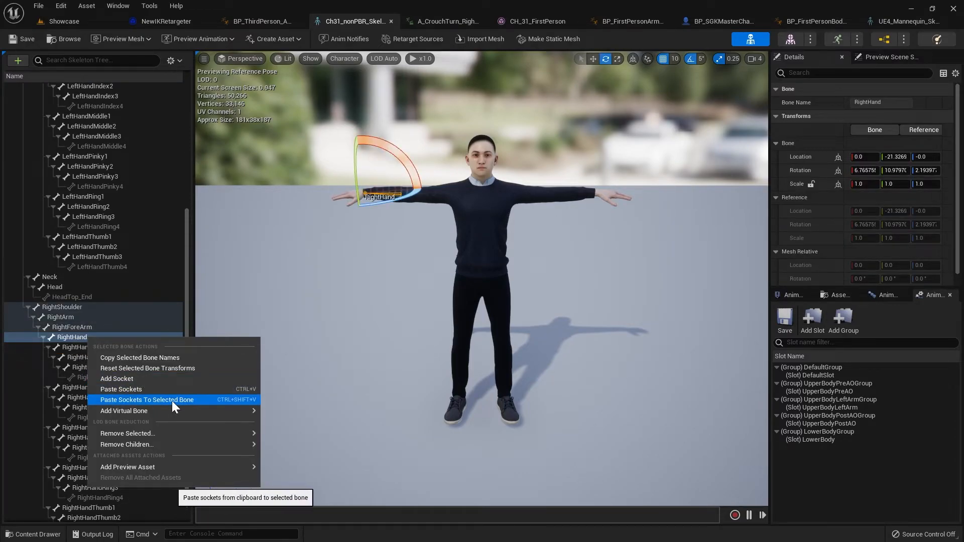
pyautogui.click(195, 401)
pyautogui.moveTo(189, 324); pyautogui.dragTo(193, 405)
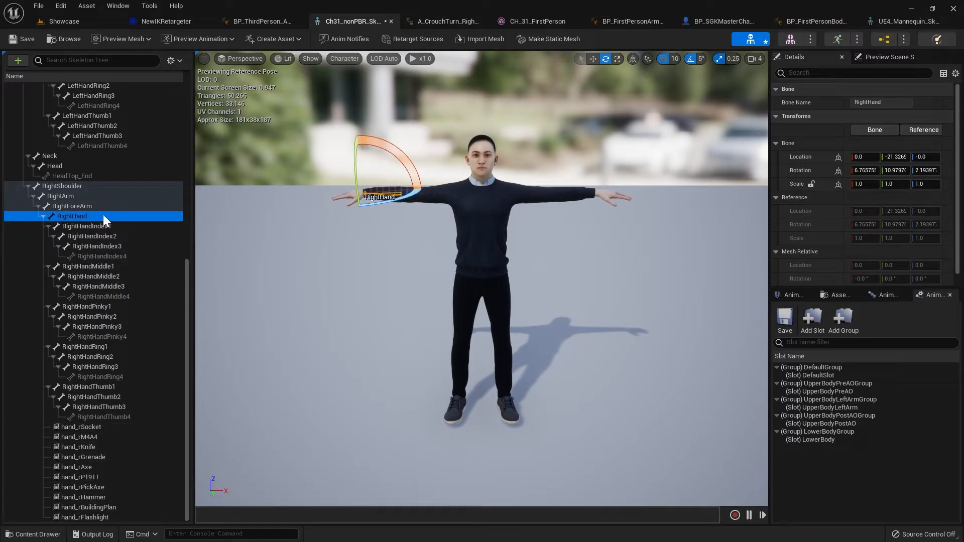
# Step: Copy PrimarySocket and SecondarySocket from the spine_03 bone of the UE4_Mannequin skeleton
pyautogui.click(907, 22)
pyautogui.scroll(-3, 120, 408)
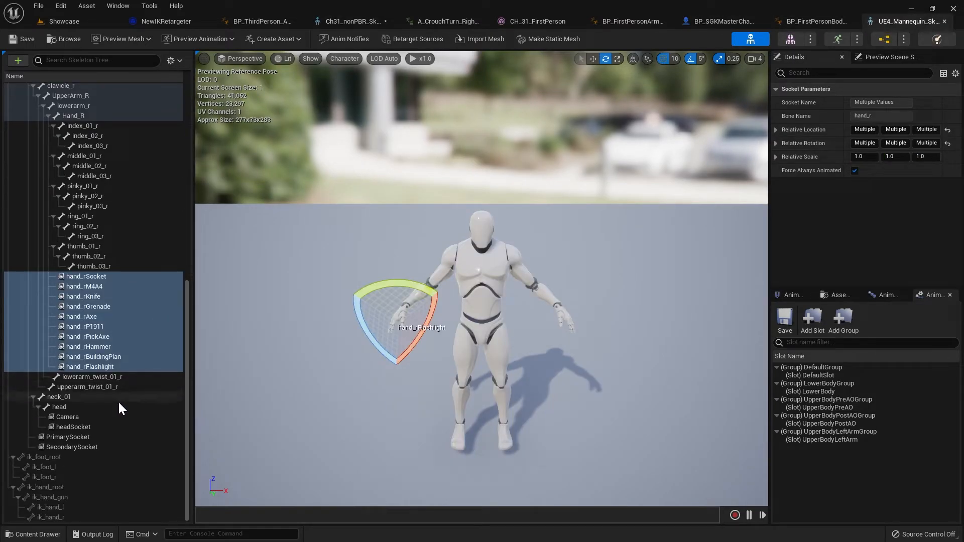
pyautogui.click(80, 438)
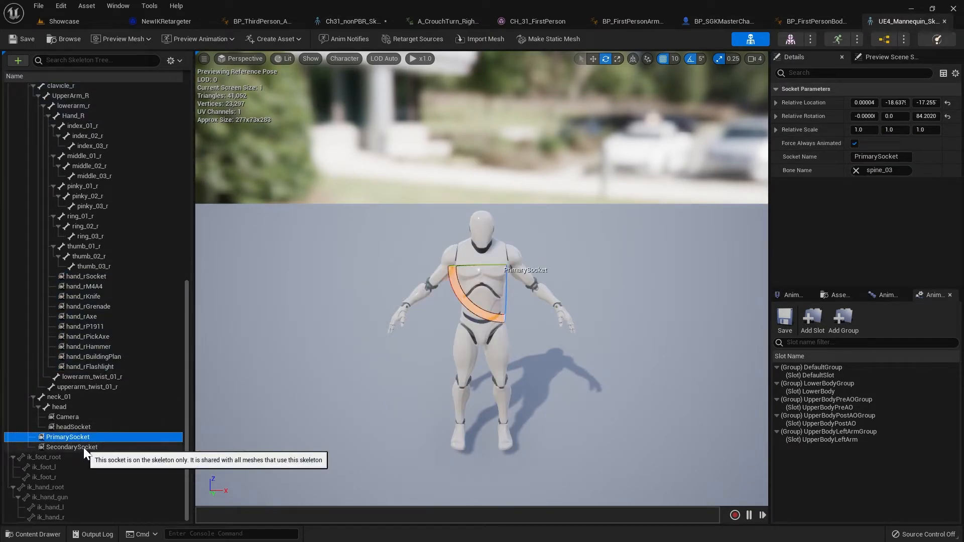
pyautogui.keyDown('ctrl'); pyautogui.click(83, 447); pyautogui.keyUp('ctrl')
pyautogui.rightClick(102, 446)
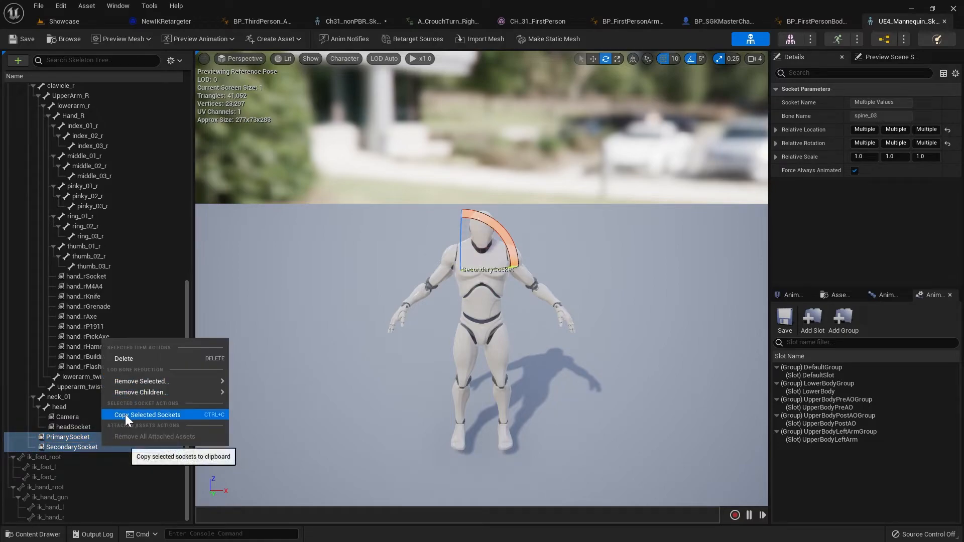
pyautogui.click(125, 414)
# Step: Paste the two copied spine sockets onto the Spine2 bone of Ch31_nonPBR_Skeleton and select the pasted PrimarySocket
pyautogui.click(350, 22)
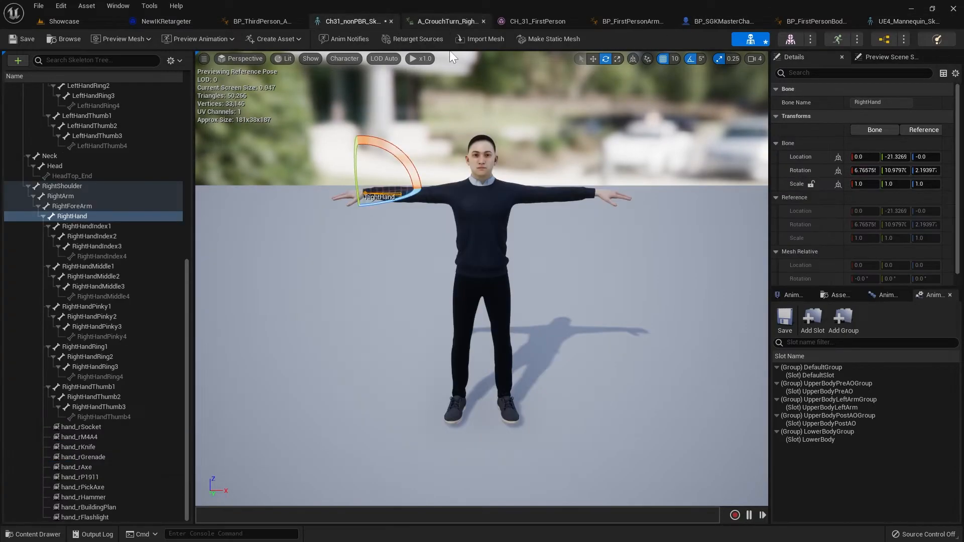
pyautogui.scroll(5, 124, 296)
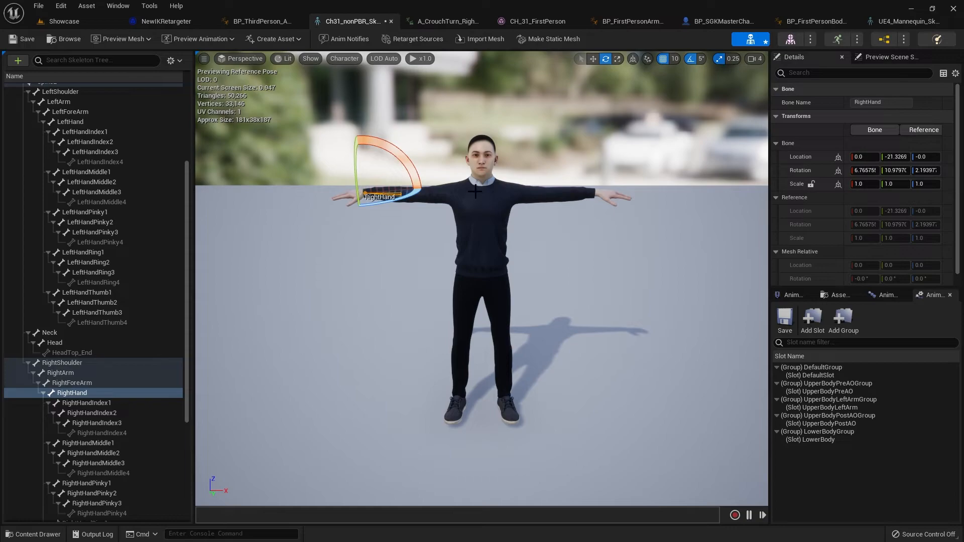
pyautogui.scroll(4, 69, 257)
pyautogui.click(65, 219)
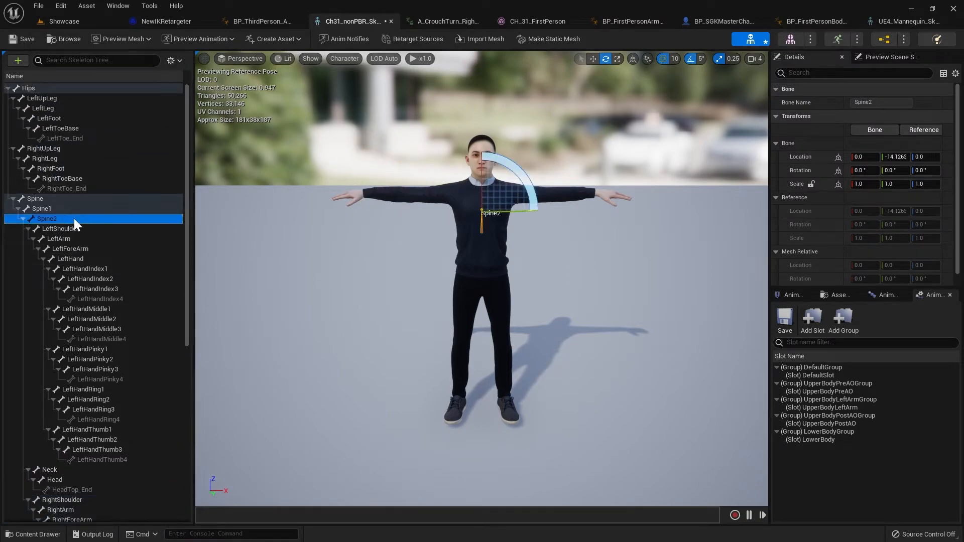
pyautogui.rightClick(73, 219)
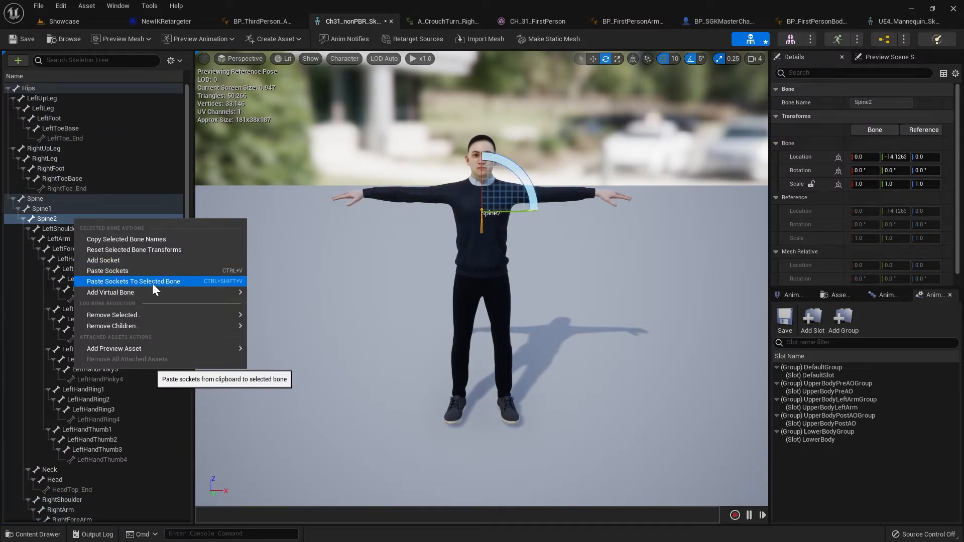
pyautogui.click(181, 281)
pyautogui.scroll(-10, 161, 275)
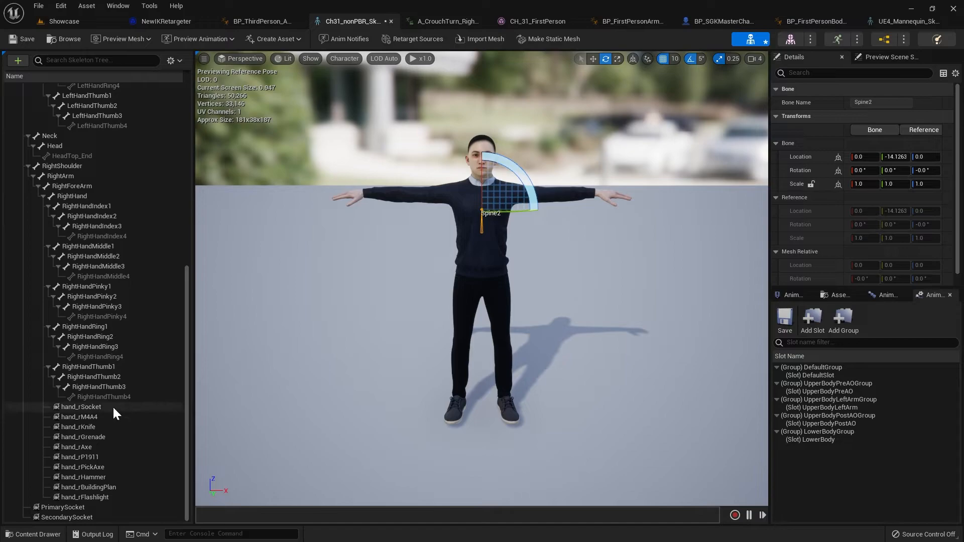
pyautogui.click(71, 508)
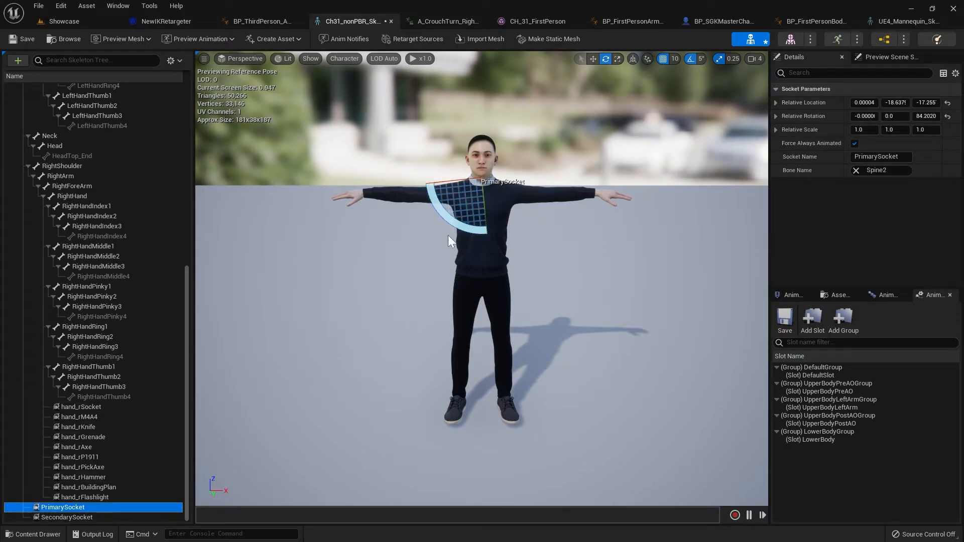
# Step: Attach the SK_M4A4 skeletal mesh as a preview asset to the PrimarySocket on the Spine2 bone
pyautogui.moveTo(396, 291); pyautogui.dragTo(197, 491, button='right')
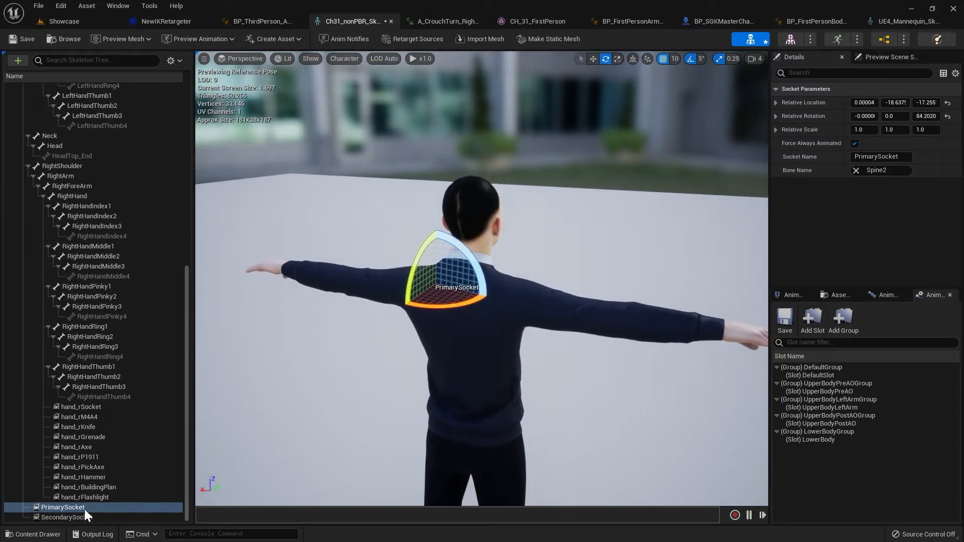
pyautogui.rightClick(68, 509)
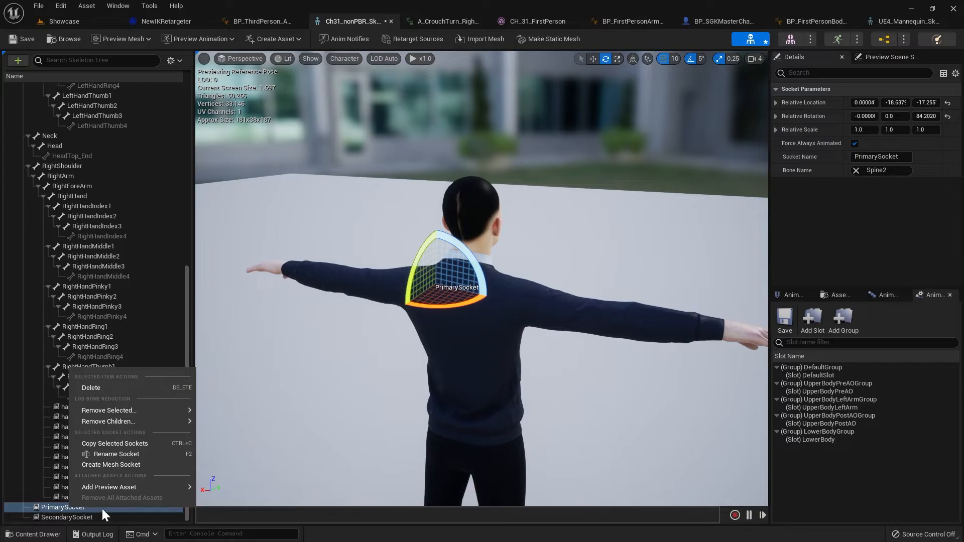
pyautogui.moveTo(117, 487)
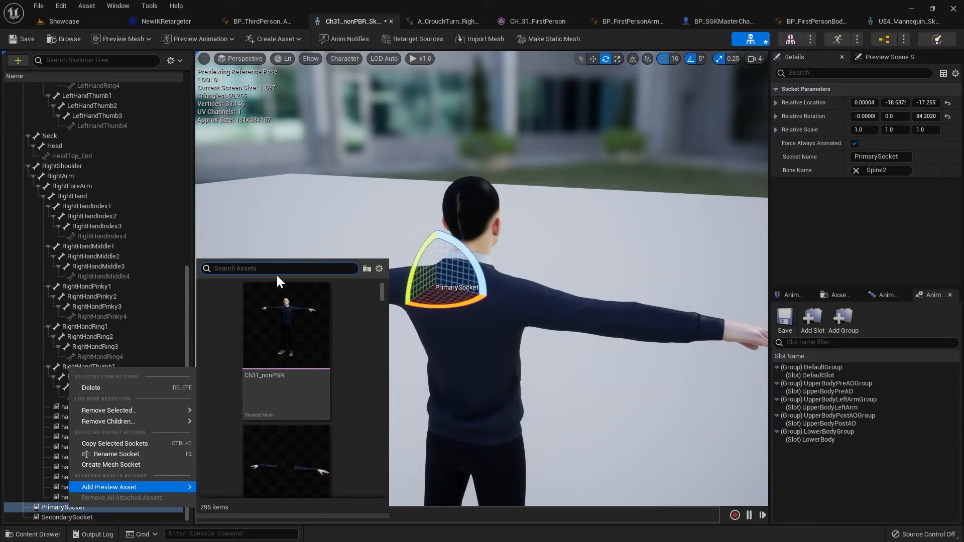
pyautogui.write('m4a4')
pyautogui.click(287, 332)
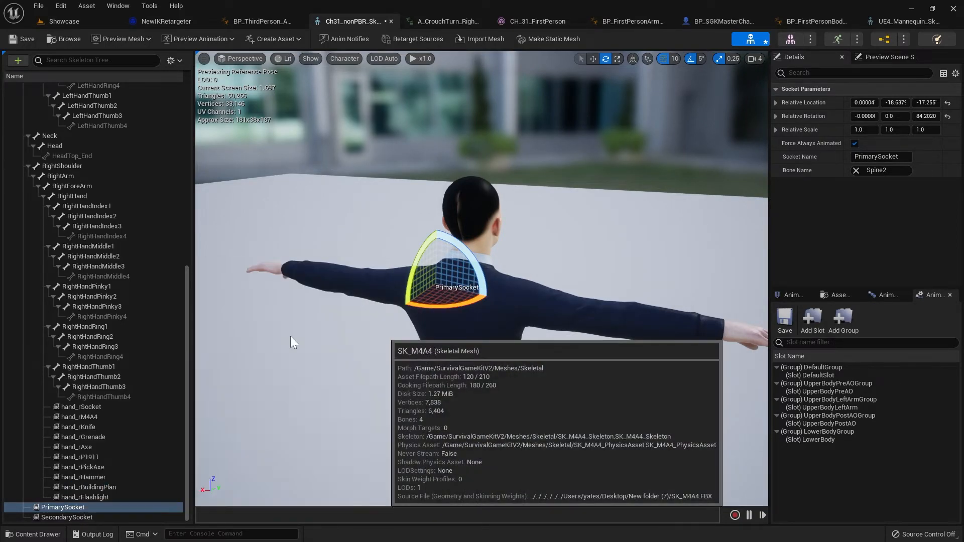
# Step: Rotate and move PrimarySocket so the rifle stands muzzle-up against the character's back, at a relative location of about 17.8, 18.5, -18.4
pyautogui.moveTo(497, 344); pyautogui.dragTo(502, 347, button='right')
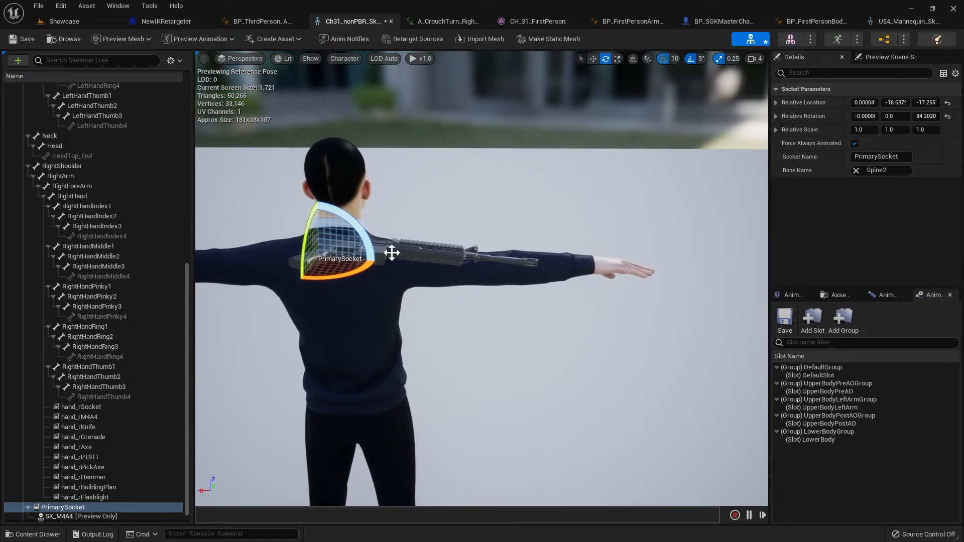
pyautogui.moveTo(436, 289); pyautogui.dragTo(472, 281, button='right')
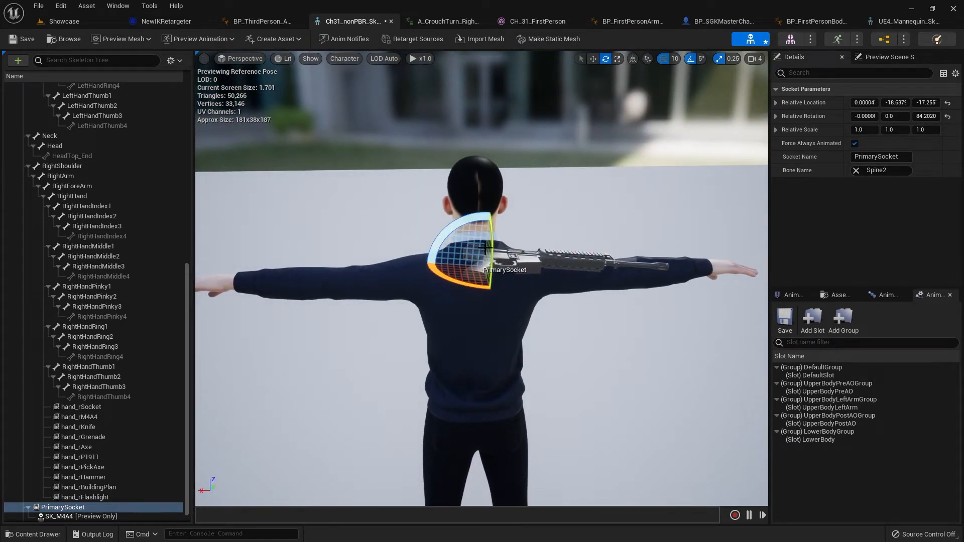
pyautogui.moveTo(494, 248); pyautogui.dragTo(494, 306)
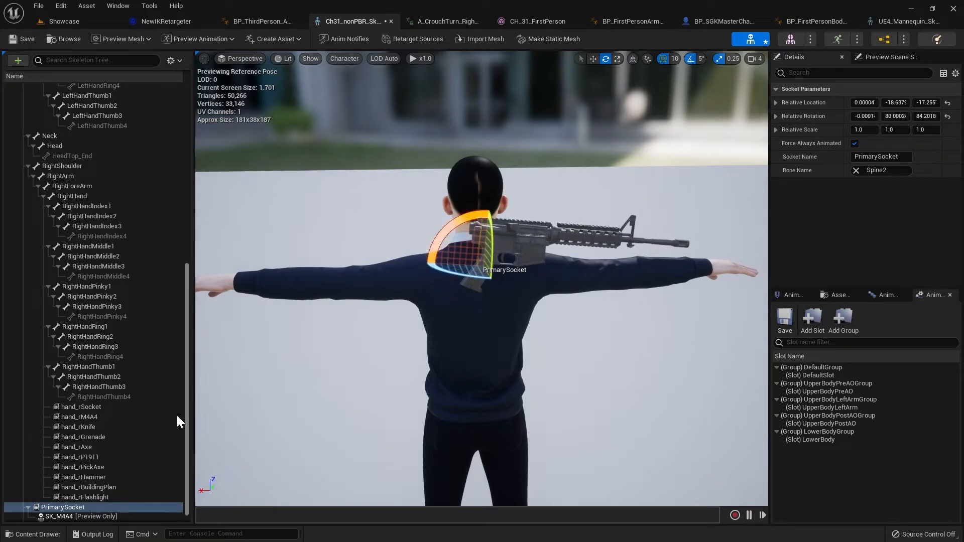
pyautogui.moveTo(475, 221); pyautogui.dragTo(509, 247)
pyautogui.moveTo(460, 276); pyautogui.dragTo(434, 388)
pyautogui.press('w')
pyautogui.press('a')
pyautogui.moveTo(503, 359); pyautogui.dragTo(627, 366, button='right')
pyautogui.moveTo(414, 346); pyautogui.dragTo(395, 348)
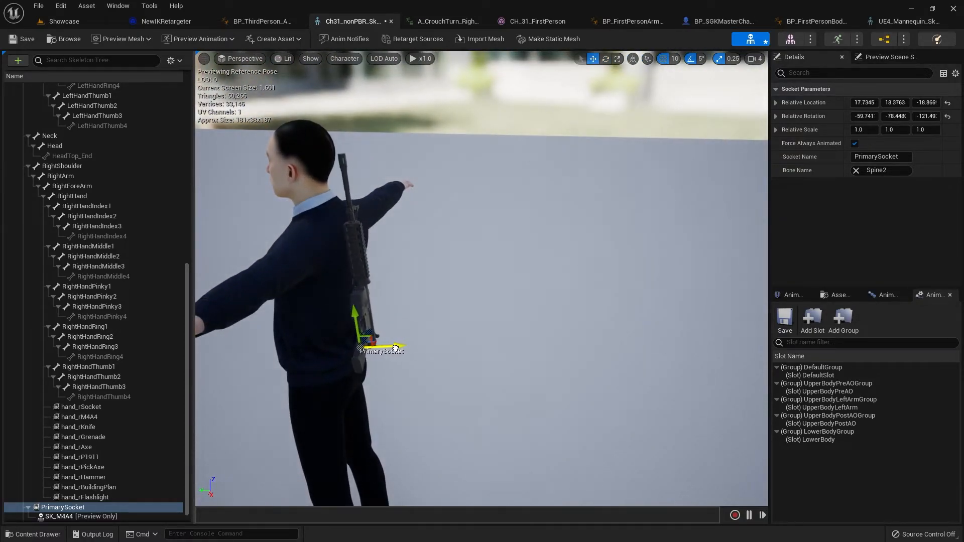
pyautogui.press('d')
pyautogui.moveTo(394, 348); pyautogui.dragTo(286, 349, button='right')
pyautogui.scroll(-1, 117, 486)
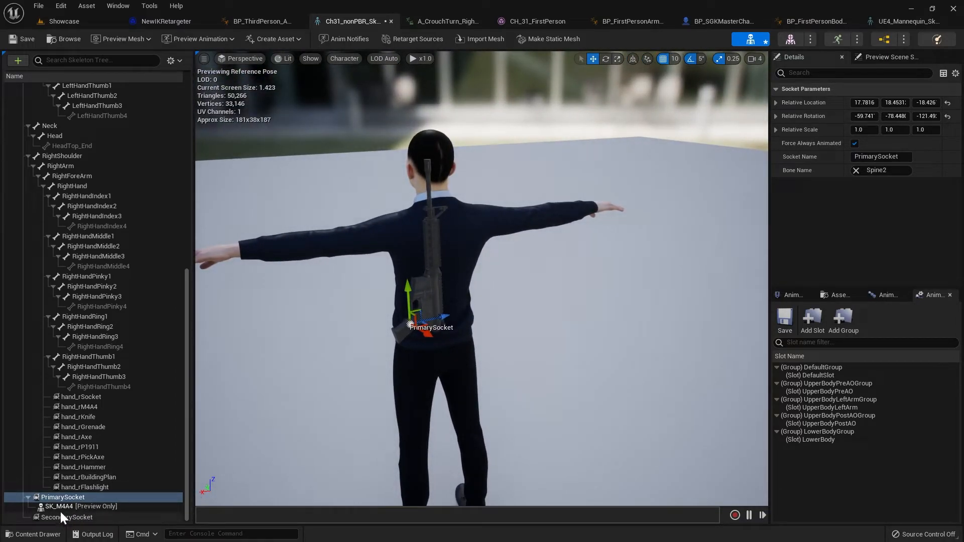
# Step: Remove all attached preview assets from the skeleton
pyautogui.rightClick(65, 498)
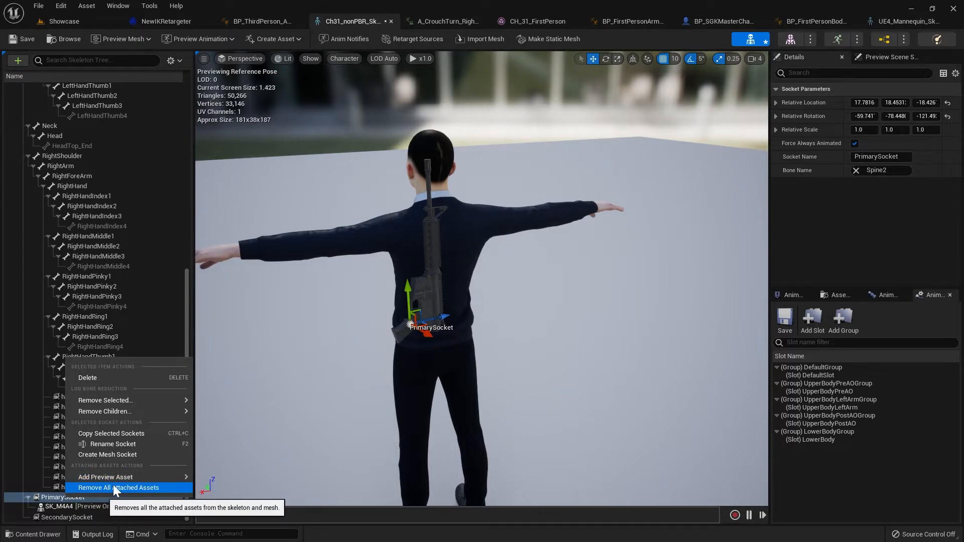
pyautogui.click(103, 487)
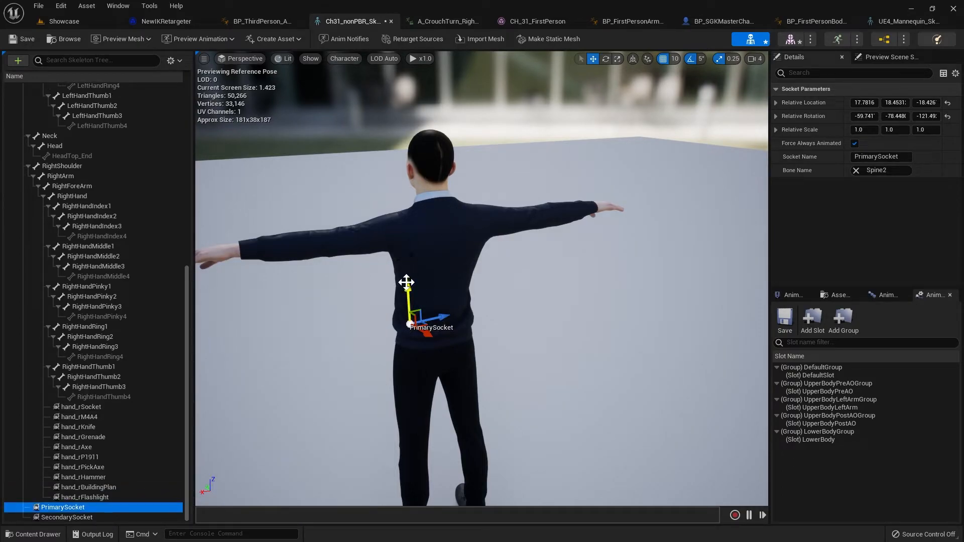
pyautogui.moveTo(406, 283); pyautogui.dragTo(351, 289, button='right')
pyautogui.press('d')
pyautogui.press('d')
pyautogui.moveTo(400, 332); pyautogui.dragTo(359, 331, button='right')
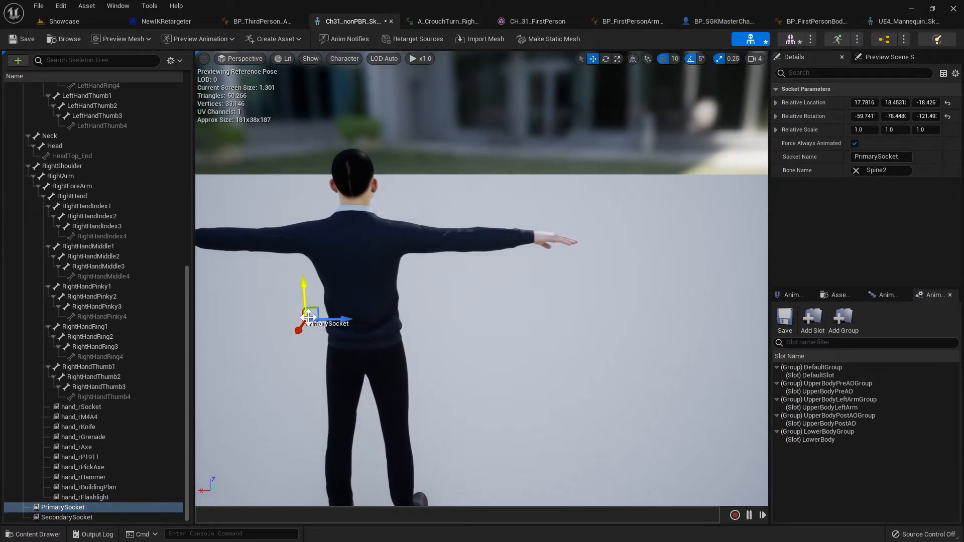
# Step: Examine where SecondarySocket and hand_rSocket sit on the character
pyautogui.click(66, 517)
pyautogui.moveTo(404, 316); pyautogui.dragTo(281, 301, button='right')
pyautogui.click(118, 408)
pyautogui.press('d')
pyautogui.press('a')
pyautogui.moveTo(391, 352); pyautogui.dragTo(448, 363, button='right')
pyautogui.scroll(-5, 448, 362)
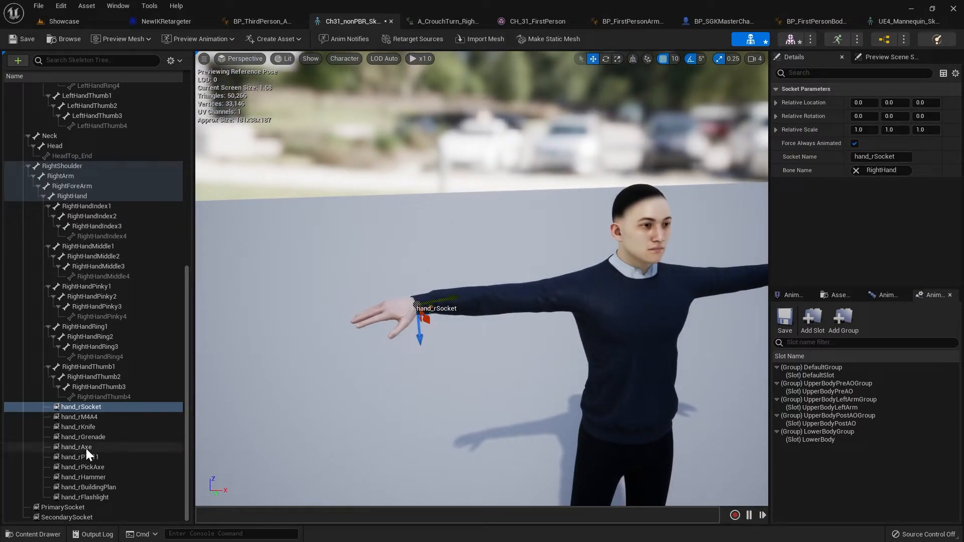
# Step: Attach the SK_M4A4 skeletal mesh as a preview asset to the hand_rM4A4 socket
pyautogui.click(87, 418)
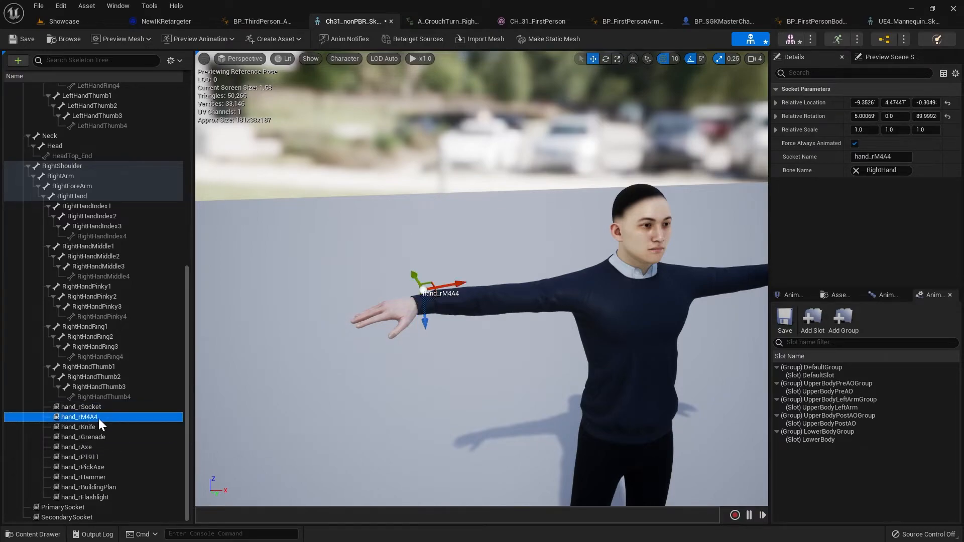
pyautogui.rightClick(92, 416)
pyautogui.moveTo(119, 395)
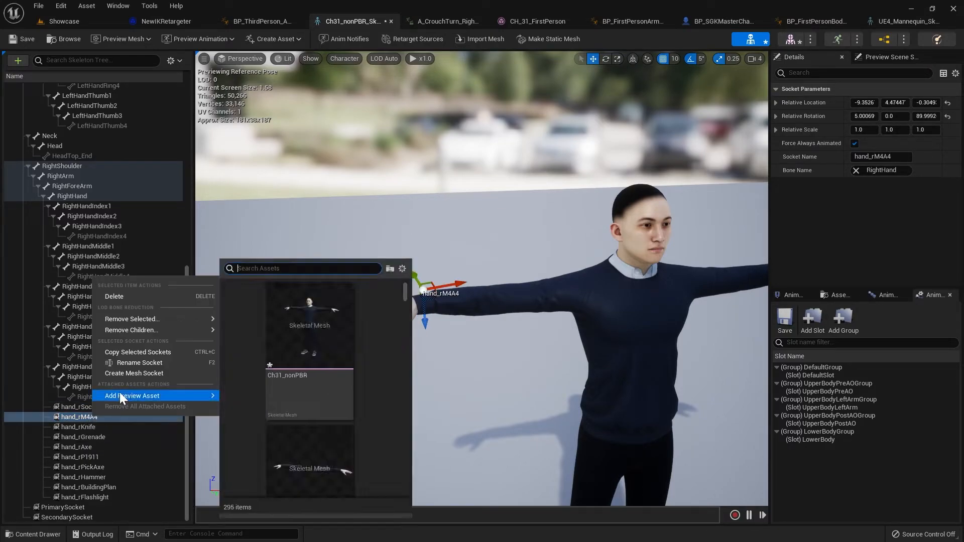
pyautogui.write('m4a4')
pyautogui.click(309, 321)
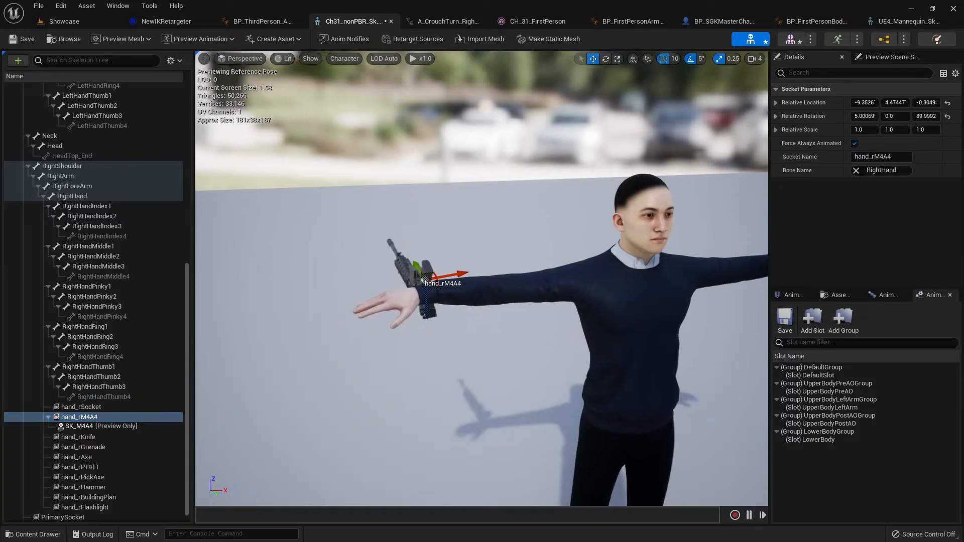
# Step: Rotate the hand_rM4A4 socket to about 0, 85, -180 degrees so the rifle points forward along the right hand
pyautogui.scroll(4, 440, 345)
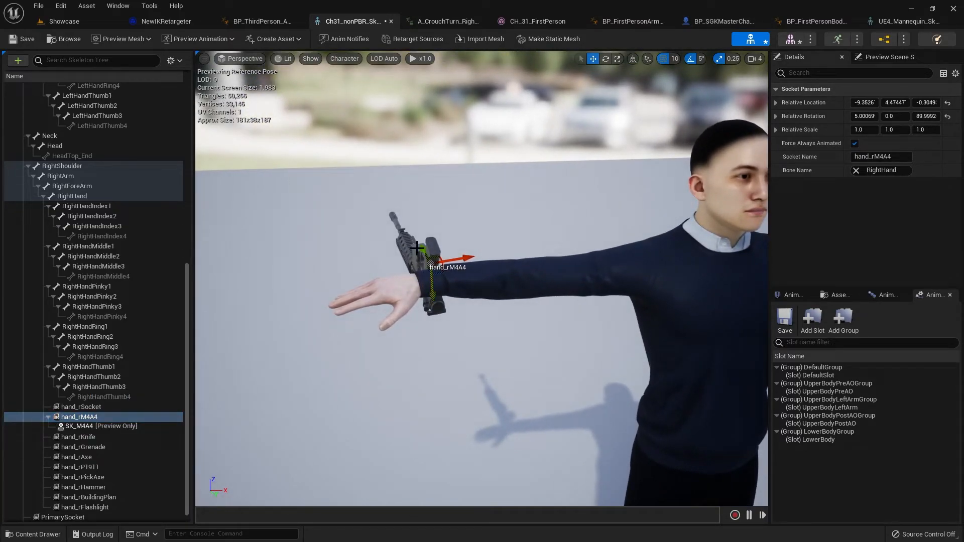
pyautogui.scroll(-3, 449, 332)
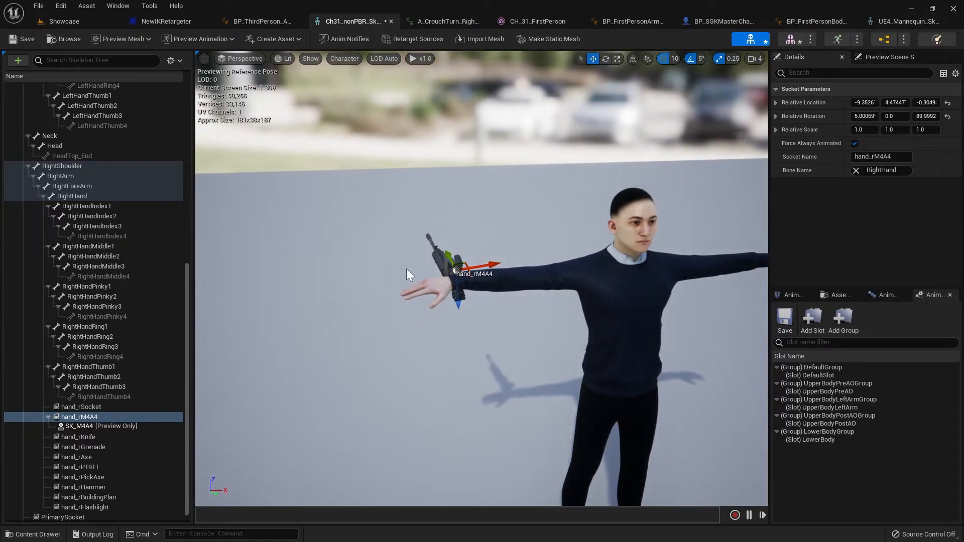
pyautogui.press('e')
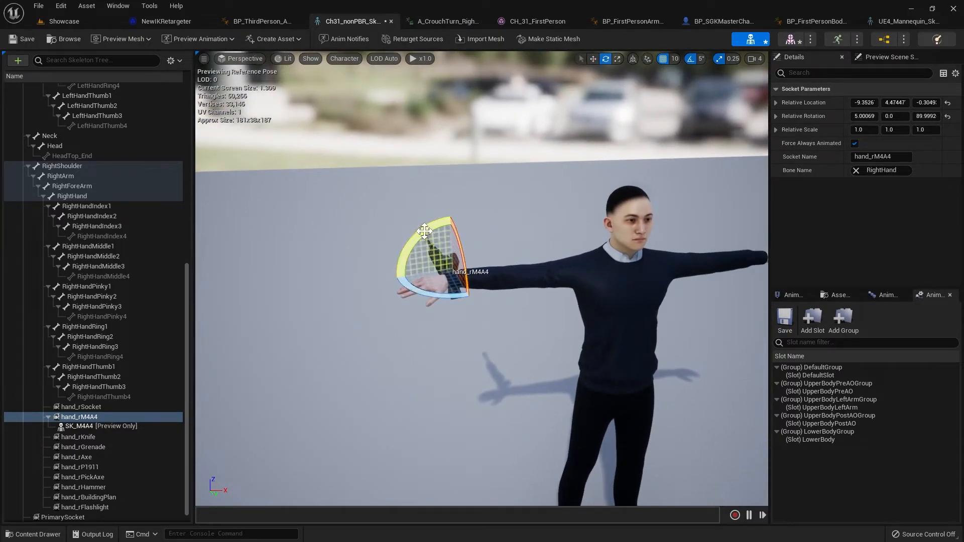
pyautogui.moveTo(442, 296); pyautogui.dragTo(446, 297)
pyautogui.moveTo(464, 264); pyautogui.dragTo(459, 322)
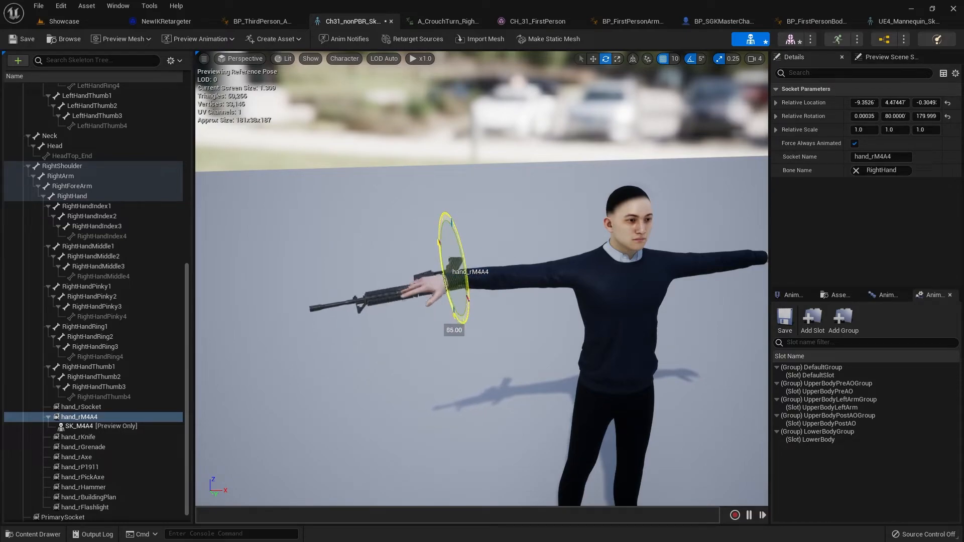
# Step: Move the hand_rM4A4 socket under the right palm, to a relative location of about -1.3, -8.5, 2.5
pyautogui.scroll(4, 491, 335)
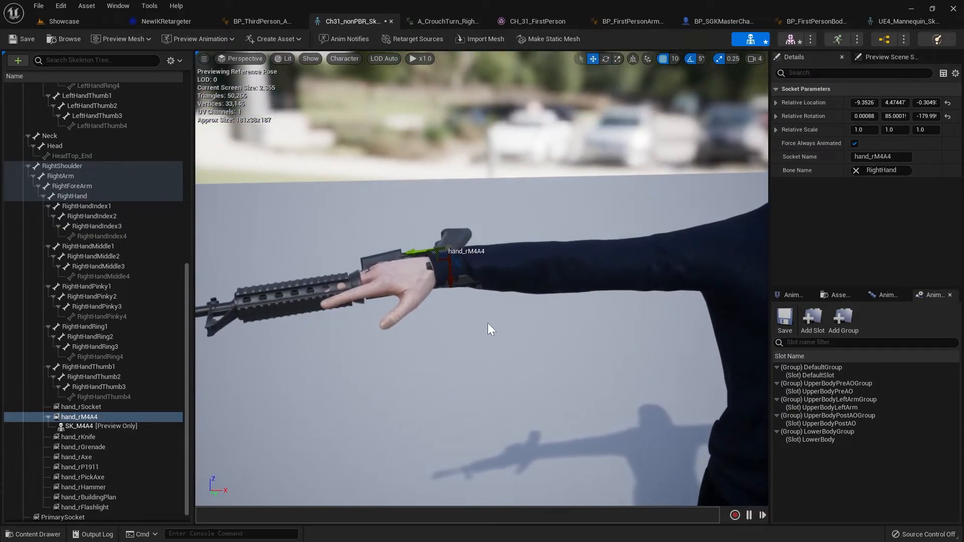
pyautogui.moveTo(447, 268); pyautogui.dragTo(371, 294)
pyautogui.moveTo(382, 320); pyautogui.dragTo(361, 310, button='right')
pyautogui.moveTo(300, 334); pyautogui.dragTo(354, 336)
pyautogui.moveTo(354, 335); pyautogui.dragTo(306, 336, button='right')
pyautogui.moveTo(402, 358); pyautogui.dragTo(441, 363, button='right')
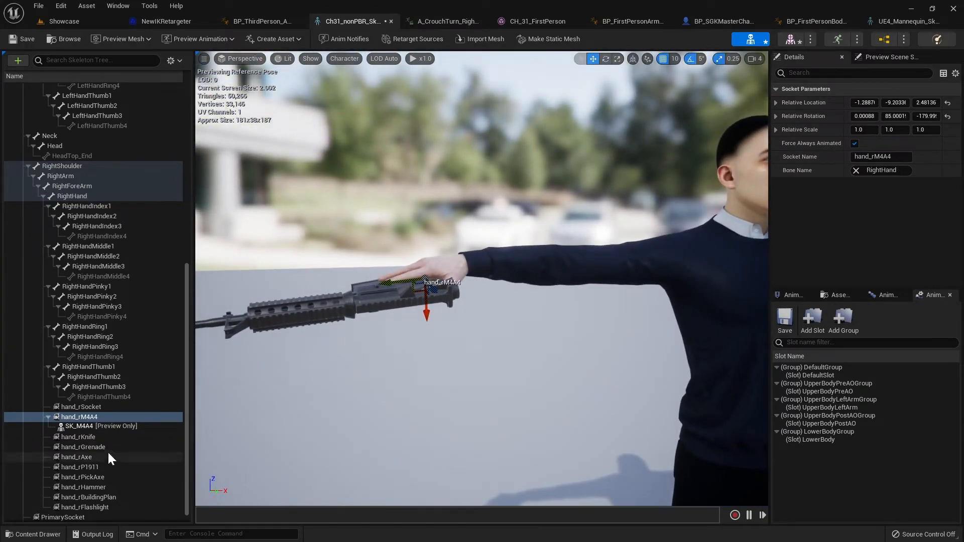
pyautogui.moveTo(396, 285); pyautogui.dragTo(396, 284)
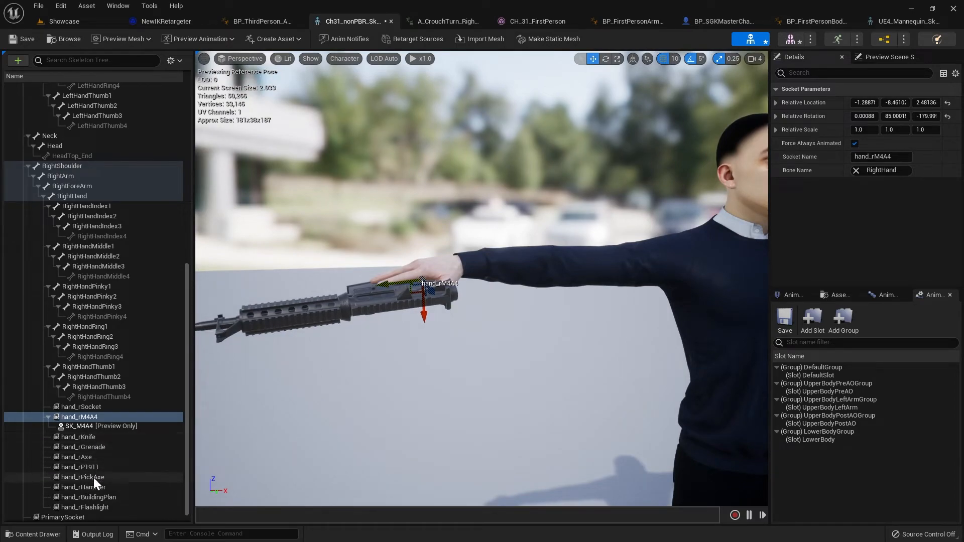
# Step: Try to find an axe mesh to preview on the hand_rAxe socket
pyautogui.click(94, 457)
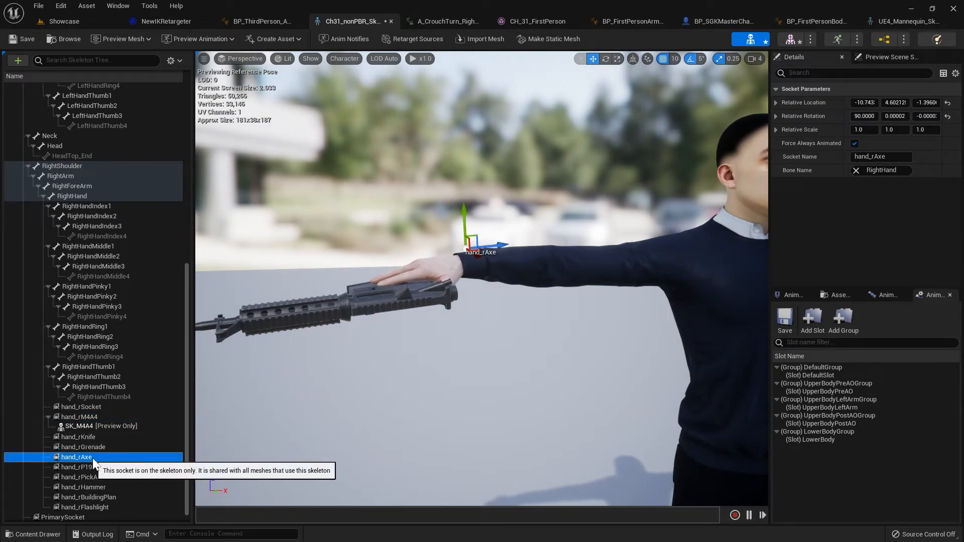
pyautogui.rightClick(90, 457)
pyautogui.moveTo(148, 438)
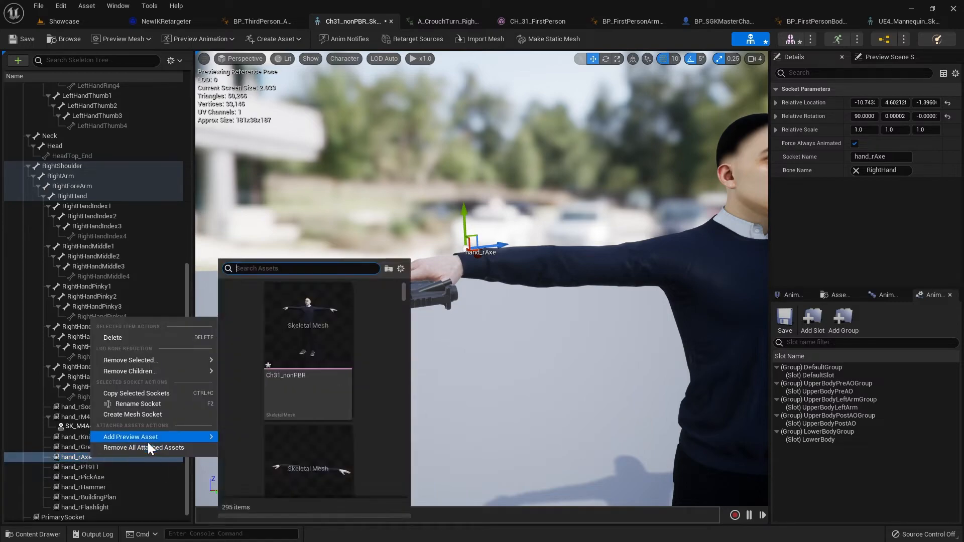
pyautogui.write('axe')
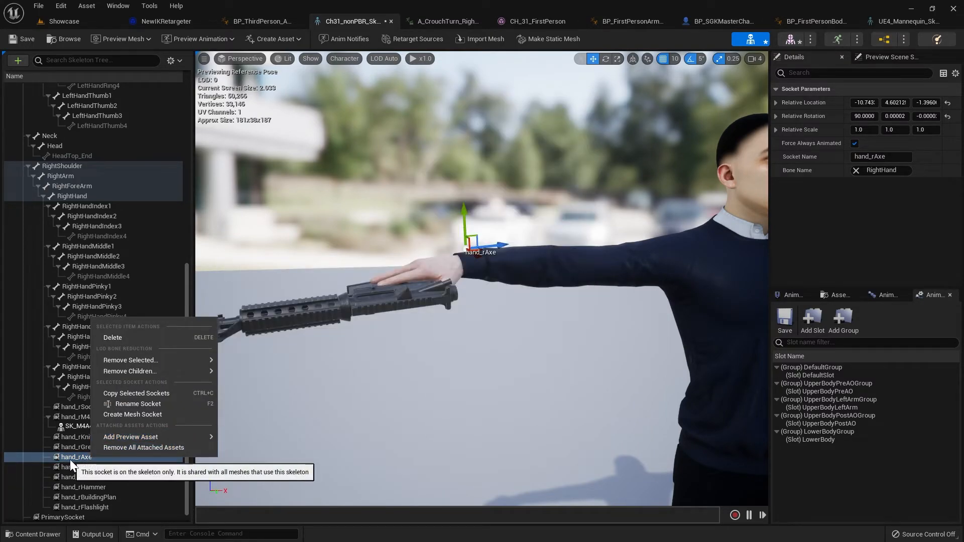
pyautogui.click(83, 461)
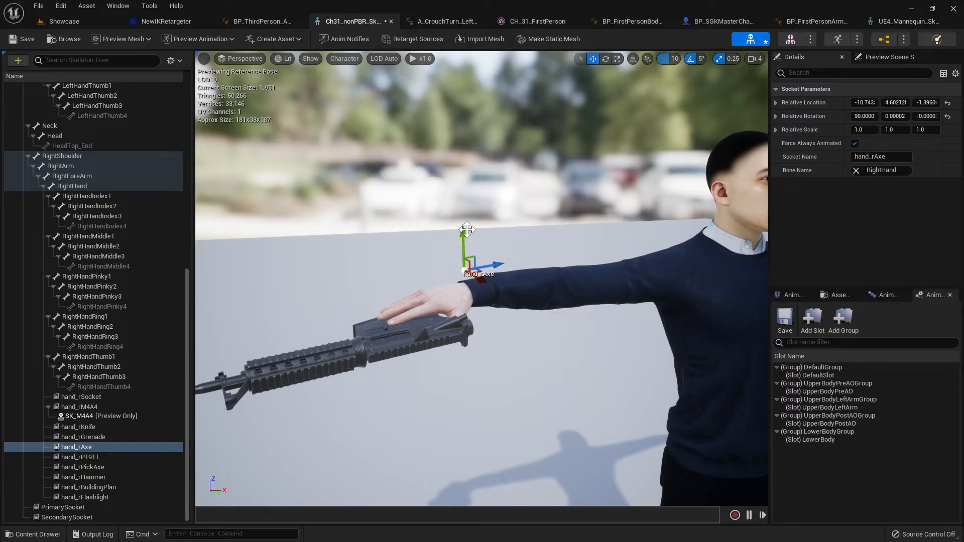
# Step: Open the BP_Axe blueprint from SurvivalGameKitV2/Blueprints/Items/HoldableItems
pyautogui.click(72, 25)
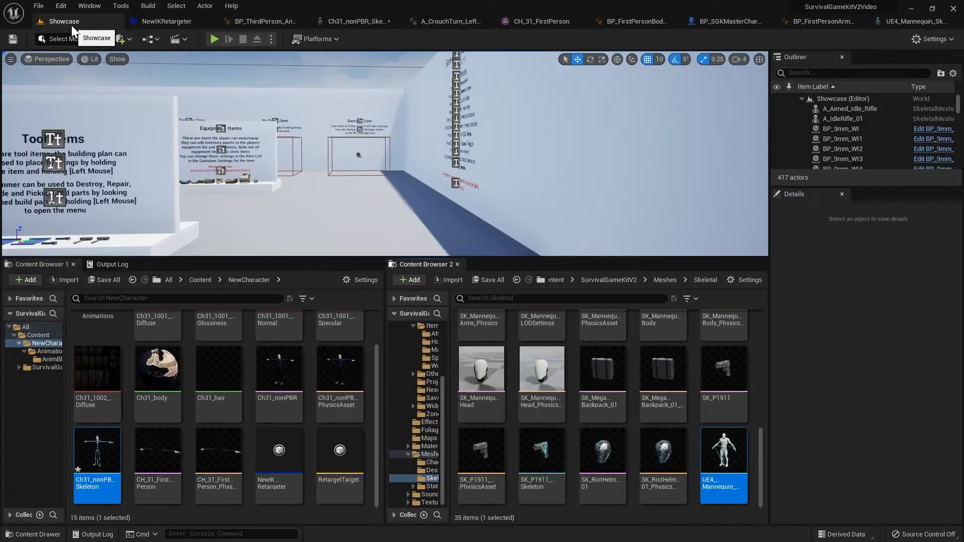
pyautogui.click(603, 279)
pyautogui.doubleClick(528, 333)
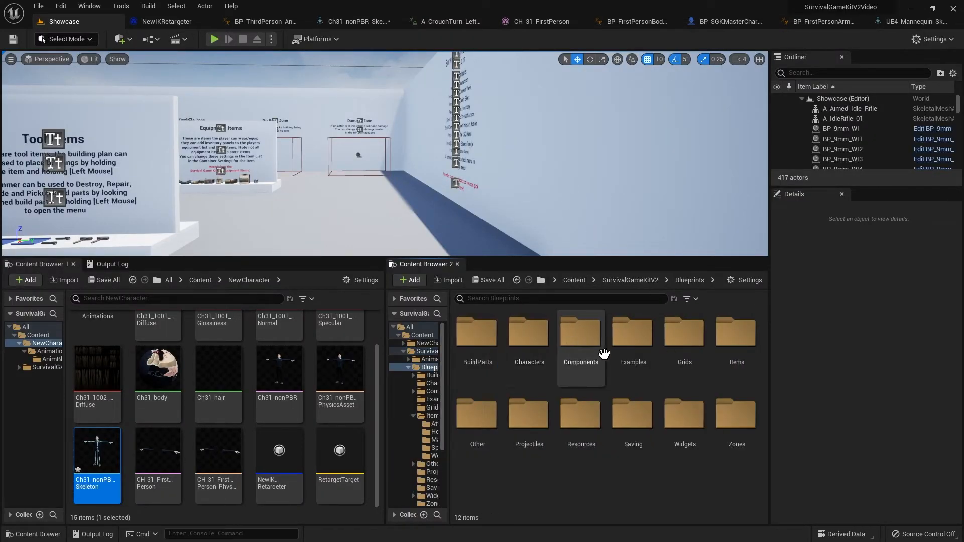
pyautogui.doubleClick(733, 334)
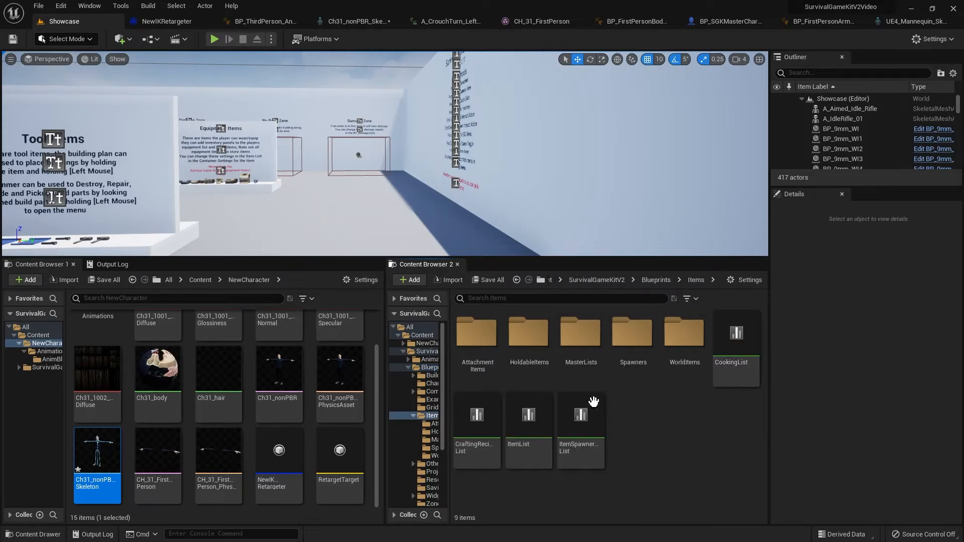
pyautogui.doubleClick(524, 337)
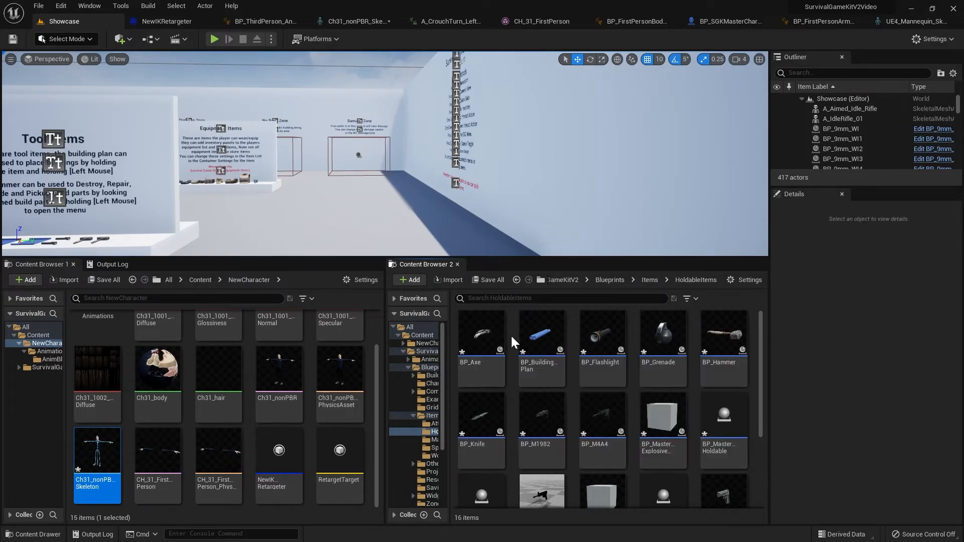
pyautogui.doubleClick(503, 343)
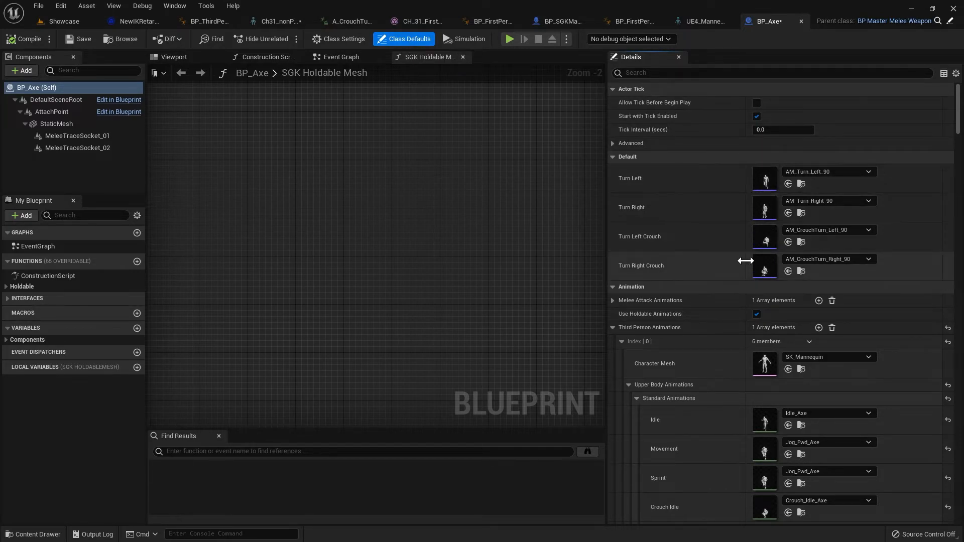
# Step: Set the Turn Left animation of BP_Axe to AM_Turn_Left_90_Retargeted and look over its third person animations
pyautogui.scroll(-4, 744, 271)
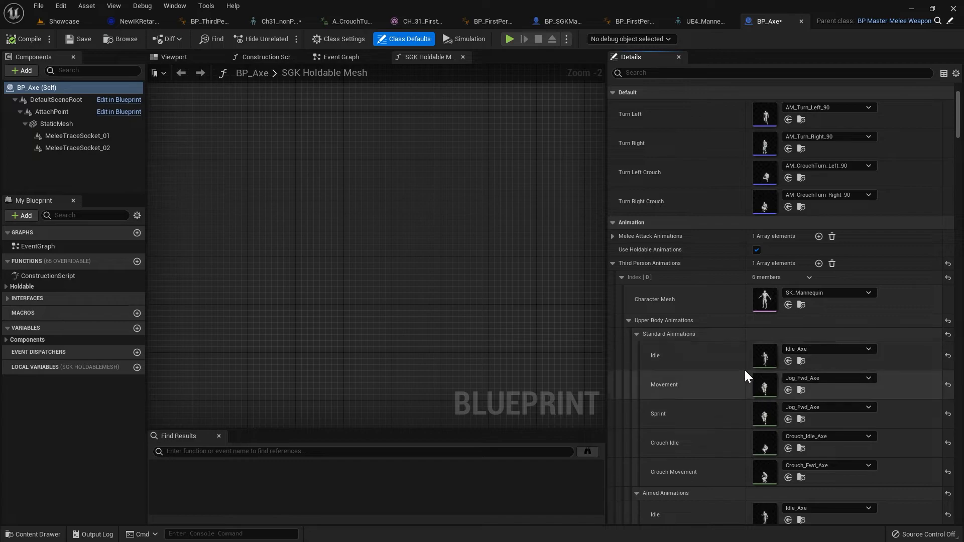
pyautogui.scroll(3, 721, 314)
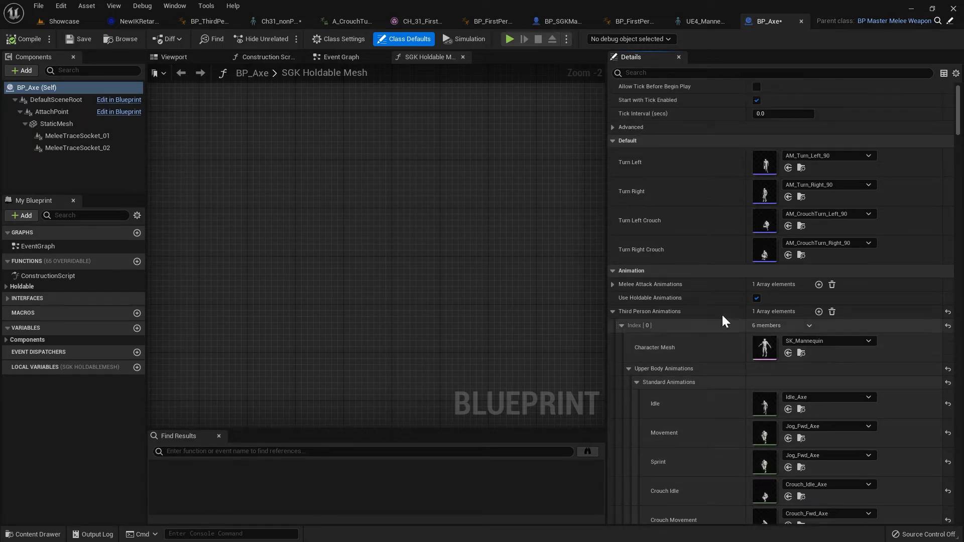
pyautogui.click(824, 156)
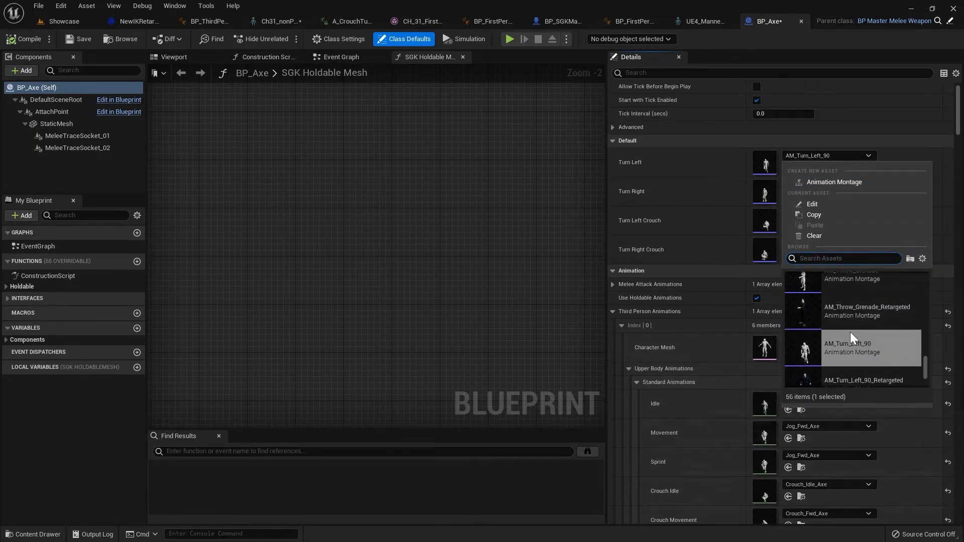
pyautogui.scroll(-1, 854, 326)
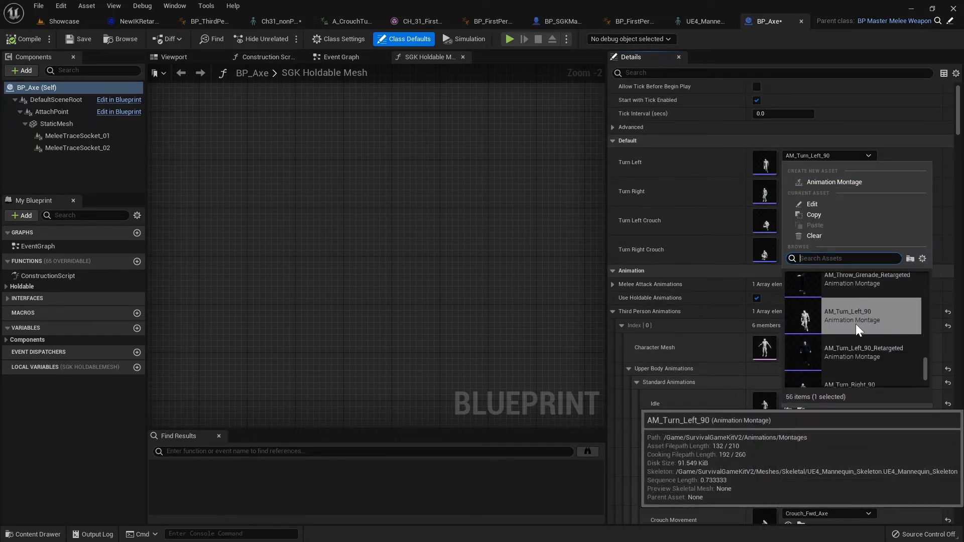
pyautogui.click(803, 350)
pyautogui.scroll(-4, 768, 321)
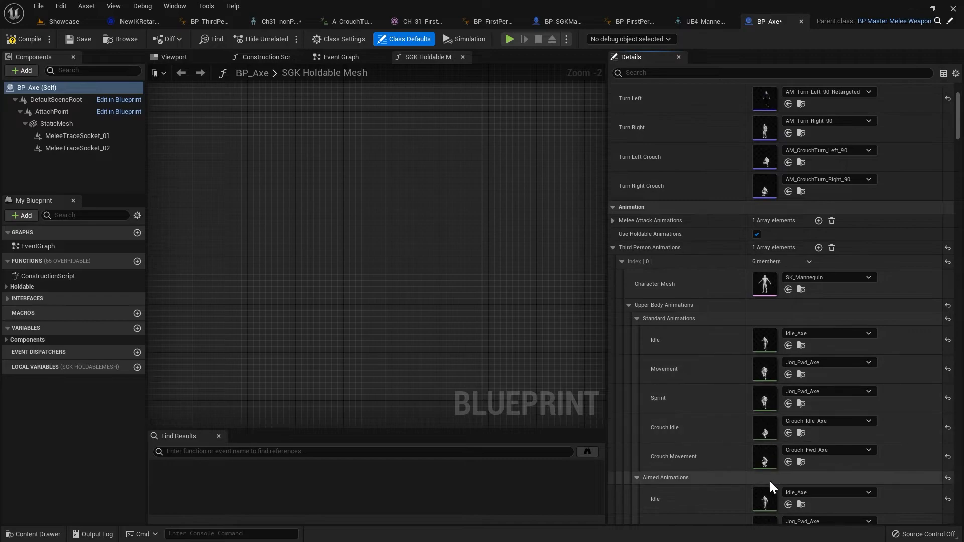
pyautogui.scroll(-3, 769, 462)
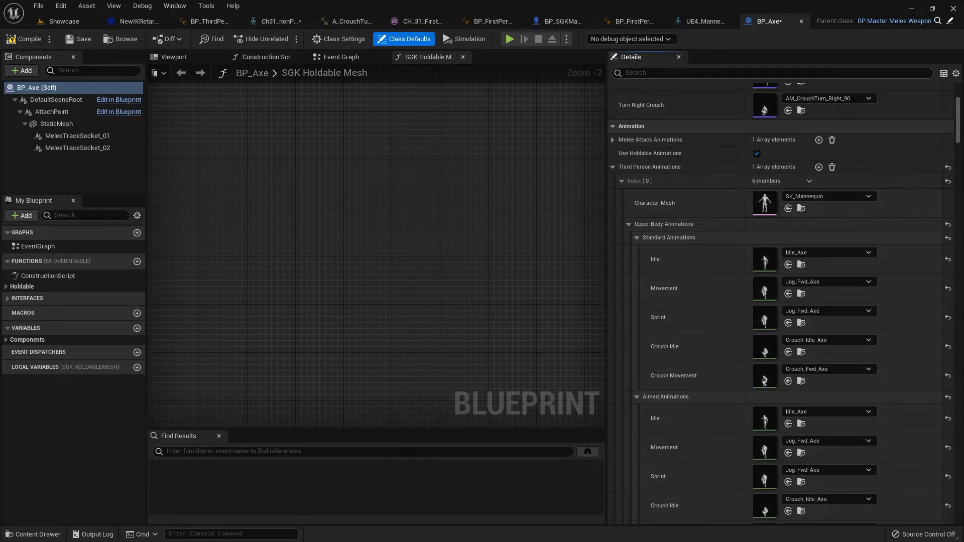
# Step: Open the BP_MasterHoldable blueprint from the HoldableItems folder to view its default animations
pyautogui.click(64, 21)
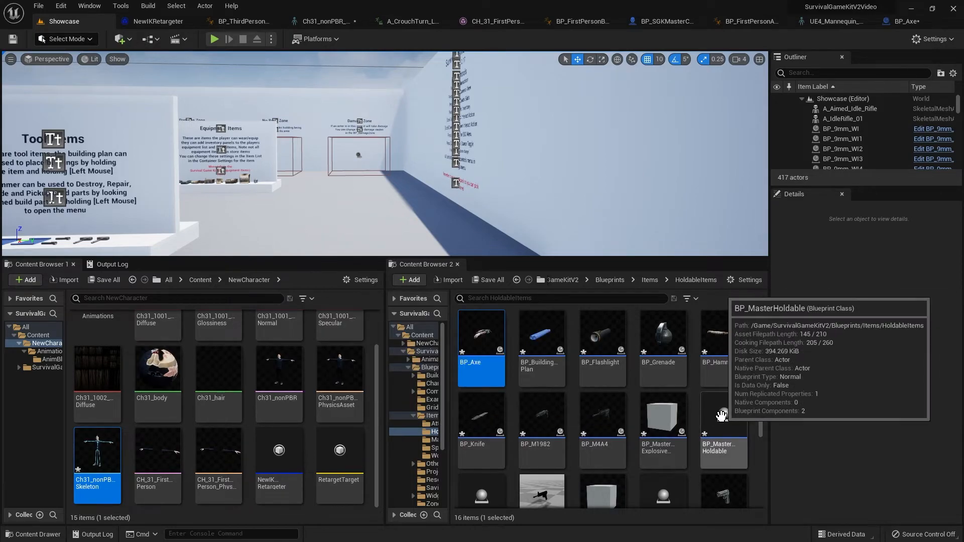
pyautogui.click(721, 415)
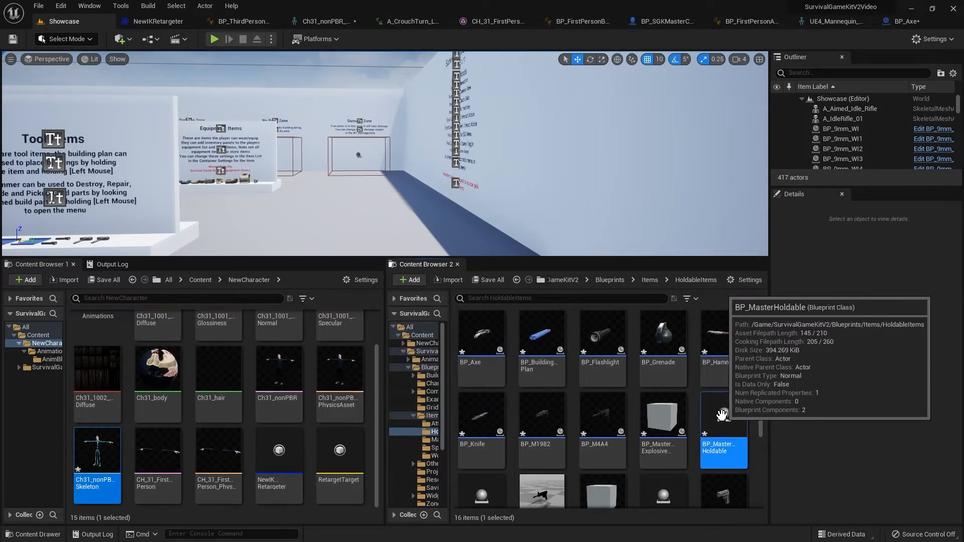
pyautogui.doubleClick(722, 415)
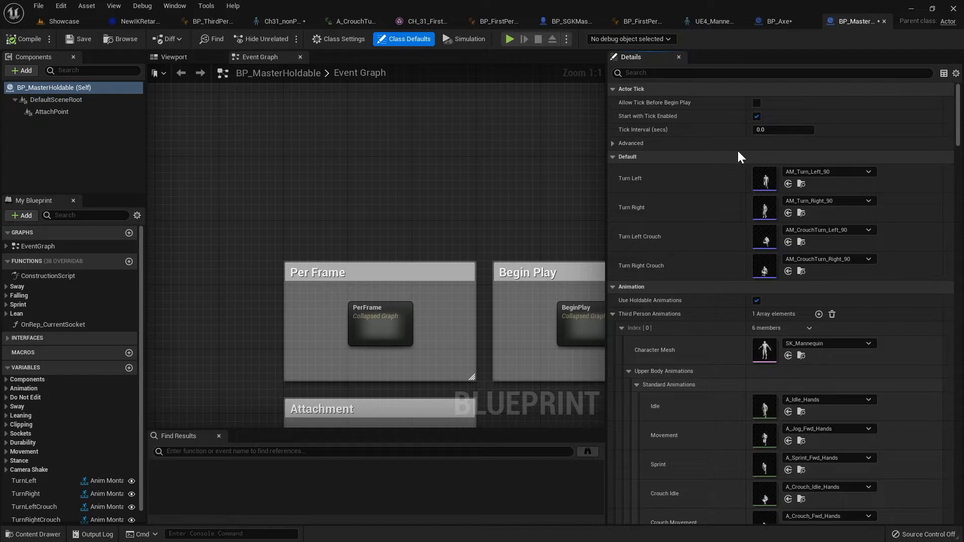
# Step: Open the ItemList data table from the SurvivalGameKitV2/Blueprints/Items folder
pyautogui.click(68, 21)
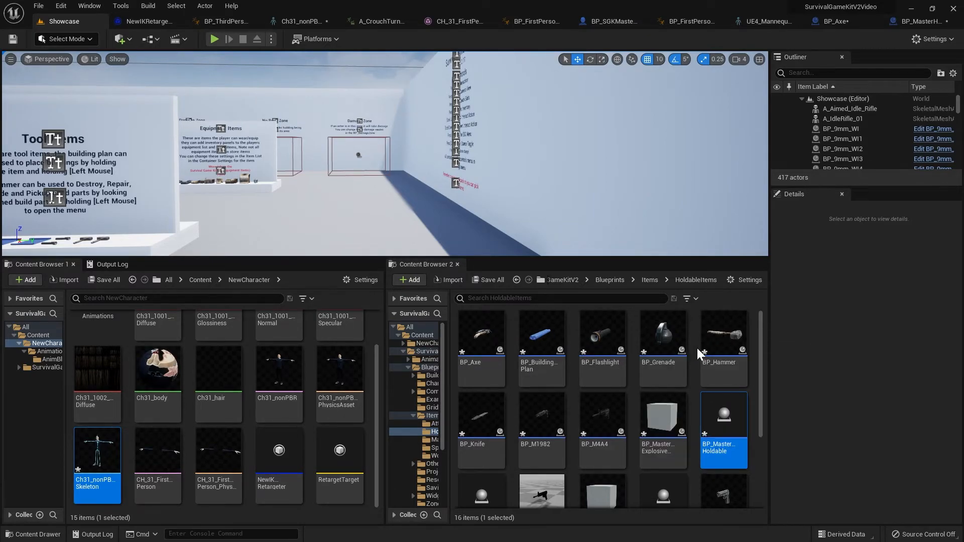
pyautogui.scroll(-1, 611, 400)
pyautogui.scroll(1, 552, 442)
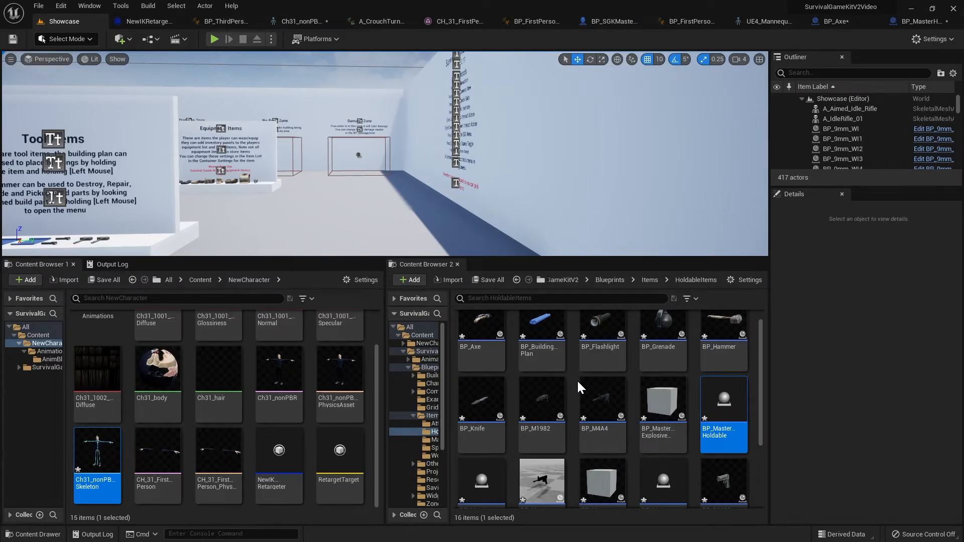
pyautogui.click(648, 280)
pyautogui.click(532, 416)
pyautogui.doubleClick(535, 417)
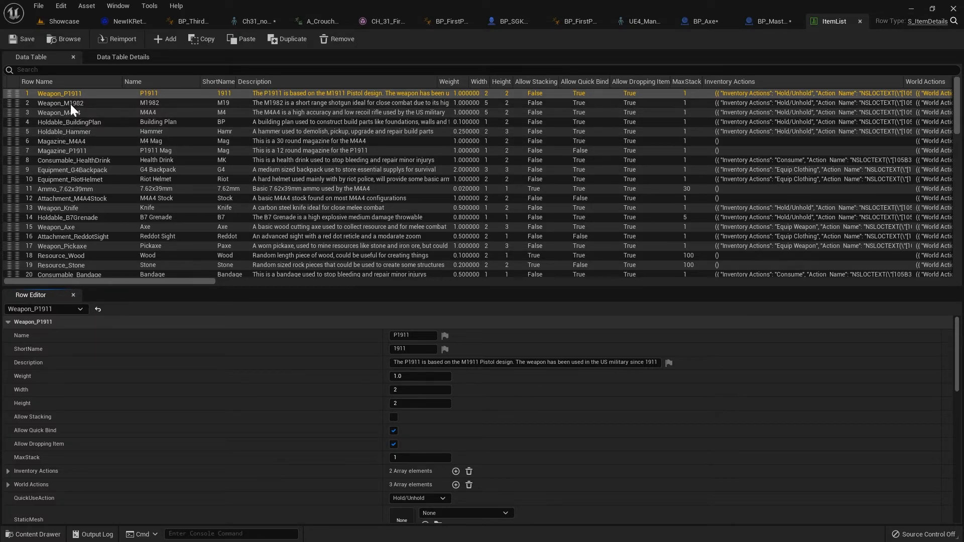
# Step: Set the Equip Montage for SK_Mannequin in the Weapon_P1911 row's Holdable Details to AM_Equip_Item_Retargeted
pyautogui.scroll(-10, 113, 390)
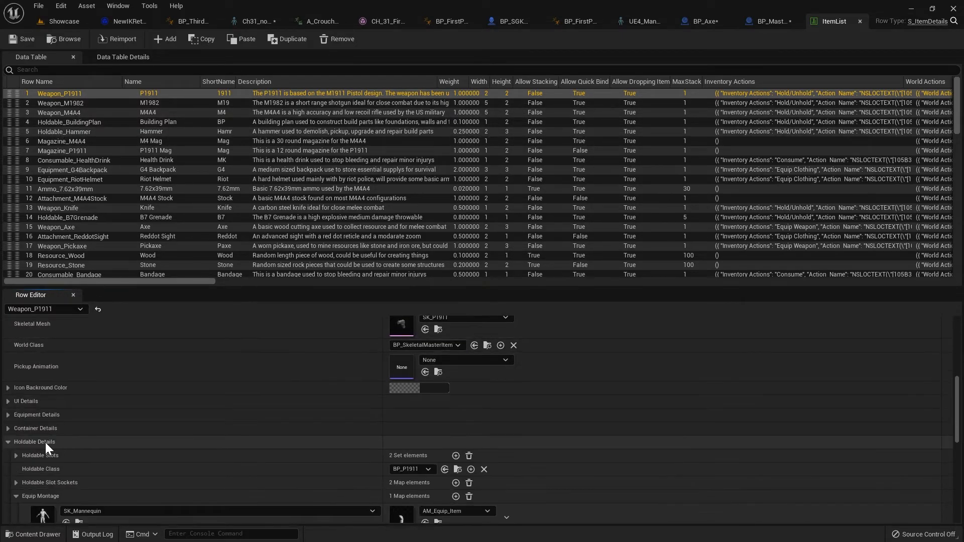
pyautogui.scroll(-4, 65, 435)
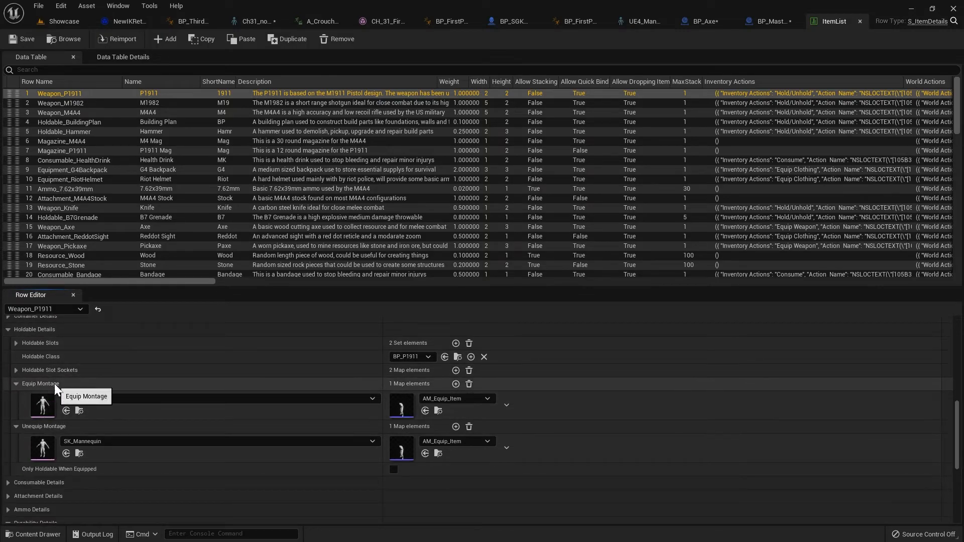
pyautogui.scroll(2, 76, 422)
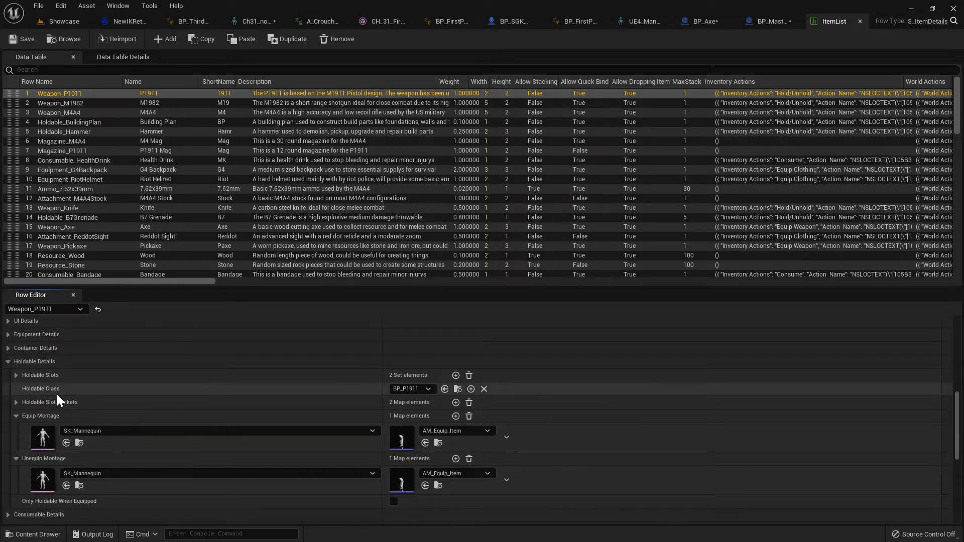
pyautogui.click(7, 363)
pyautogui.click(7, 362)
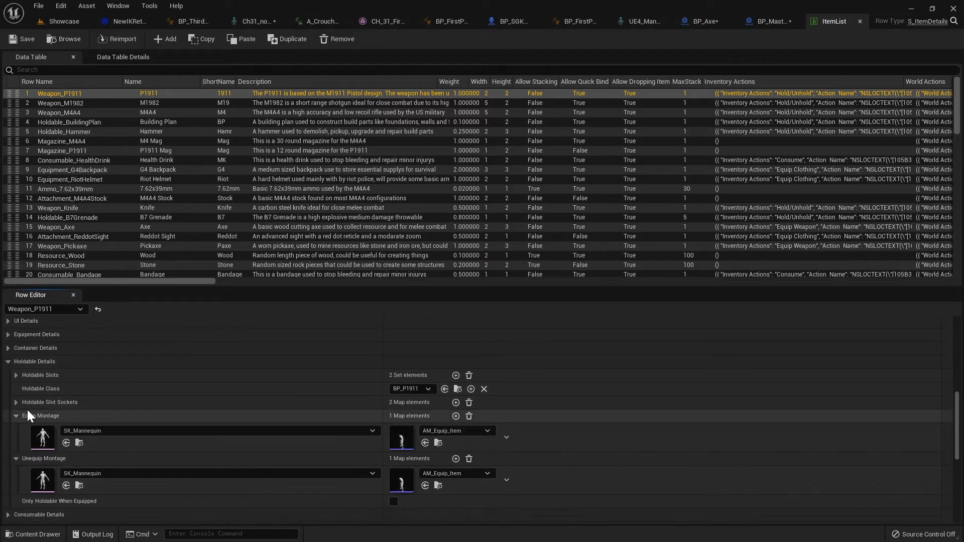
pyautogui.scroll(-4, 70, 424)
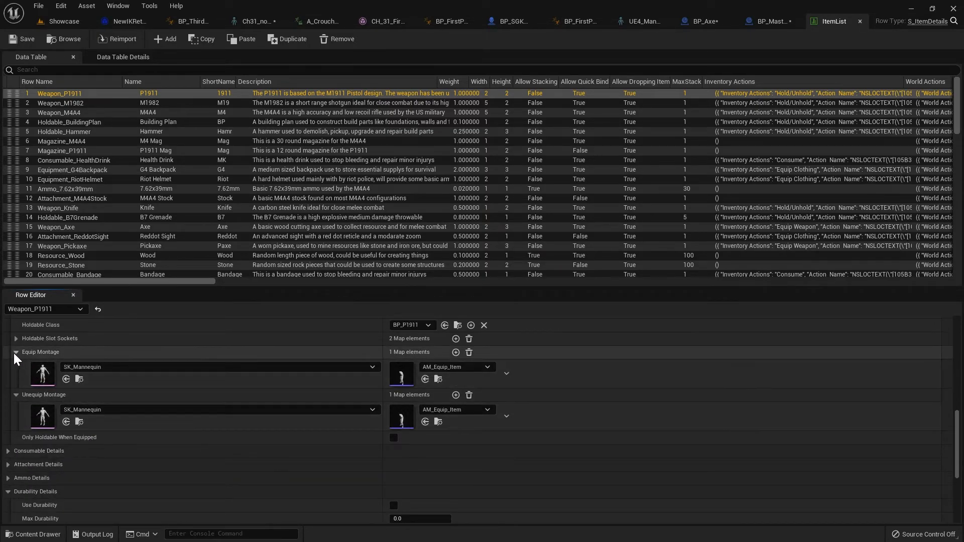
pyautogui.click(459, 367)
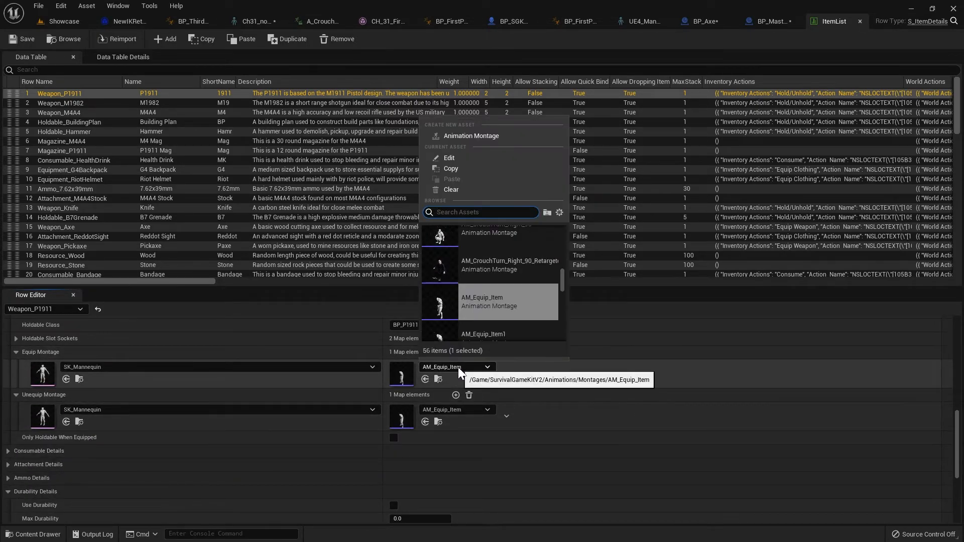
pyautogui.scroll(-2, 526, 285)
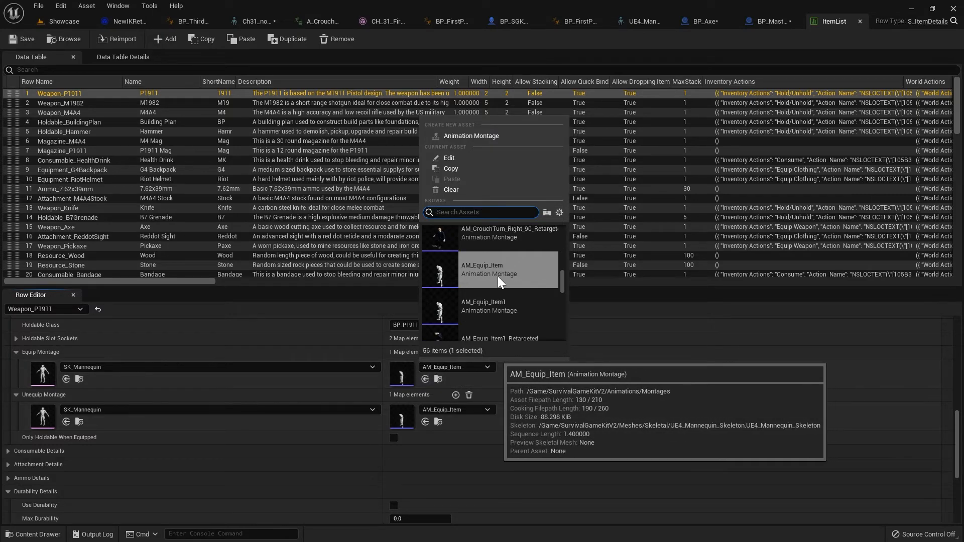
pyautogui.scroll(-2, 451, 311)
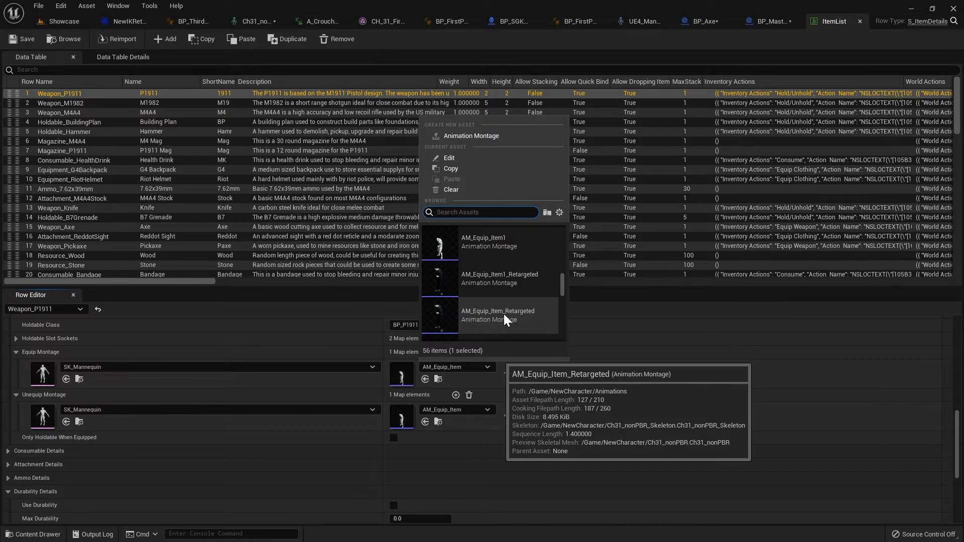
pyautogui.click(532, 313)
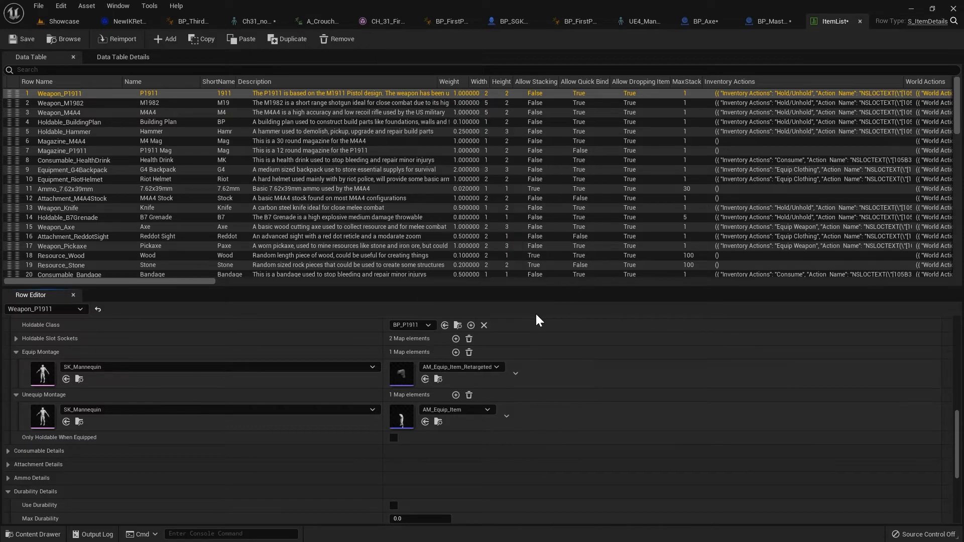
# Step: Set the Weapon_P1911 Unequip Montage to AM_Equip_Item_Retargeted and check the montages of another item row
pyautogui.click(447, 411)
pyautogui.scroll(-4, 497, 347)
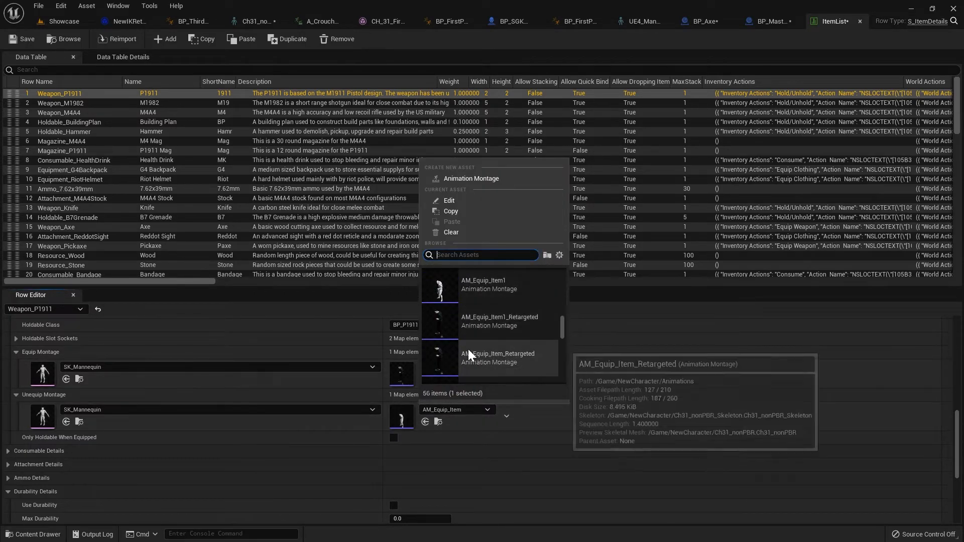
pyautogui.click(505, 351)
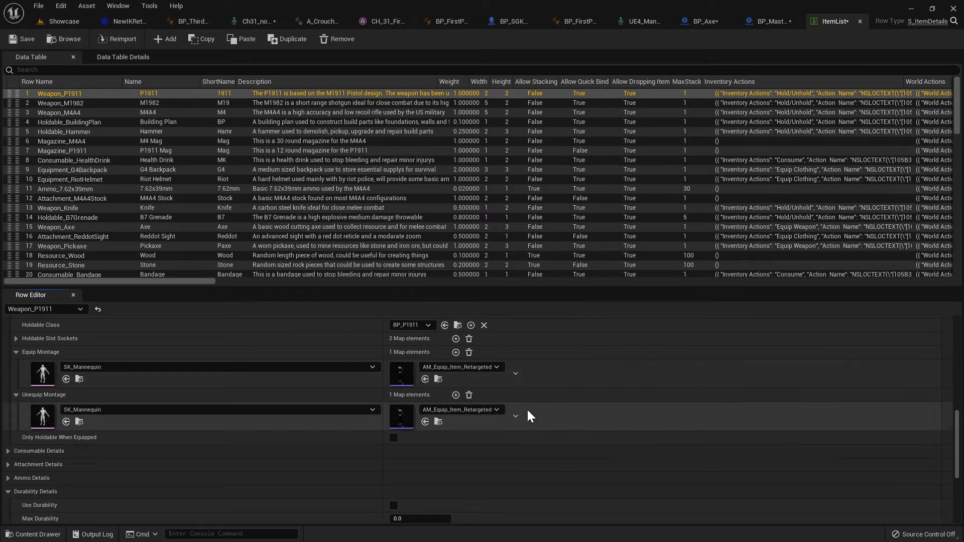
pyautogui.click(93, 104)
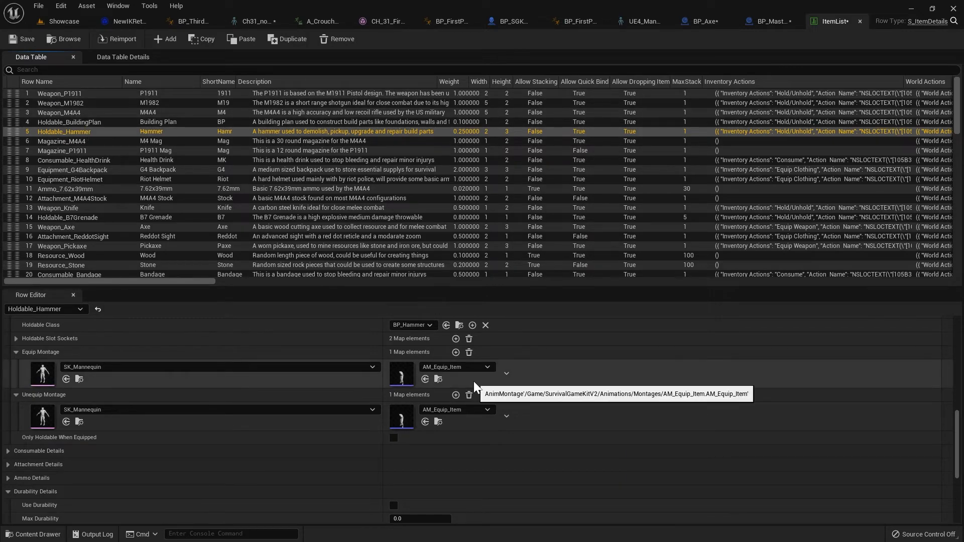
# Step: Open the BP_M4A4 blueprint from the HoldableItems folder and review its third person rifle animations
pyautogui.click(63, 25)
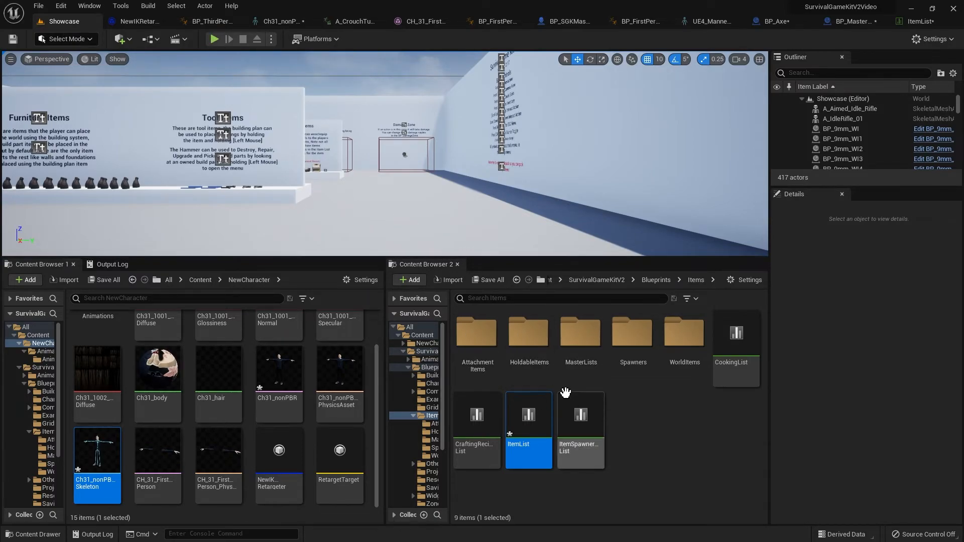
pyautogui.doubleClick(529, 334)
pyautogui.click(605, 421)
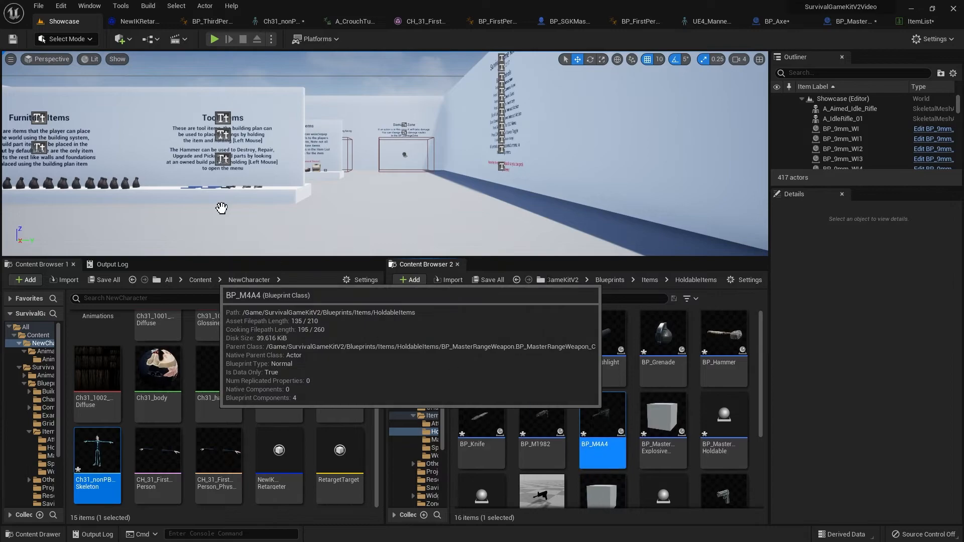
pyautogui.doubleClick(605, 421)
pyautogui.scroll(-10, 376, 243)
pyautogui.scroll(-12, 311, 432)
pyautogui.scroll(3, 255, 302)
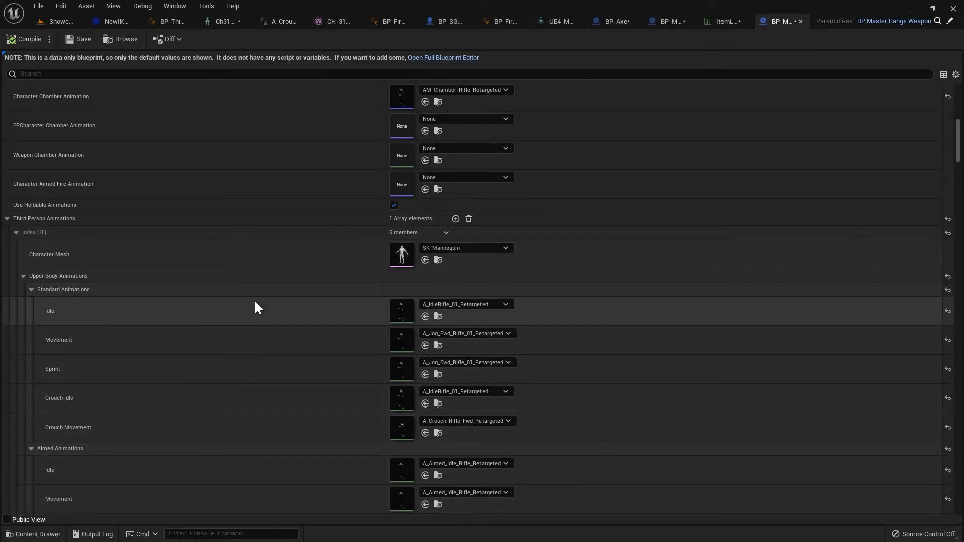
# Step: Play-test the Showcase level by picking up and equipping the M4A4 and moving around with it, then end the session
pyautogui.click(58, 22)
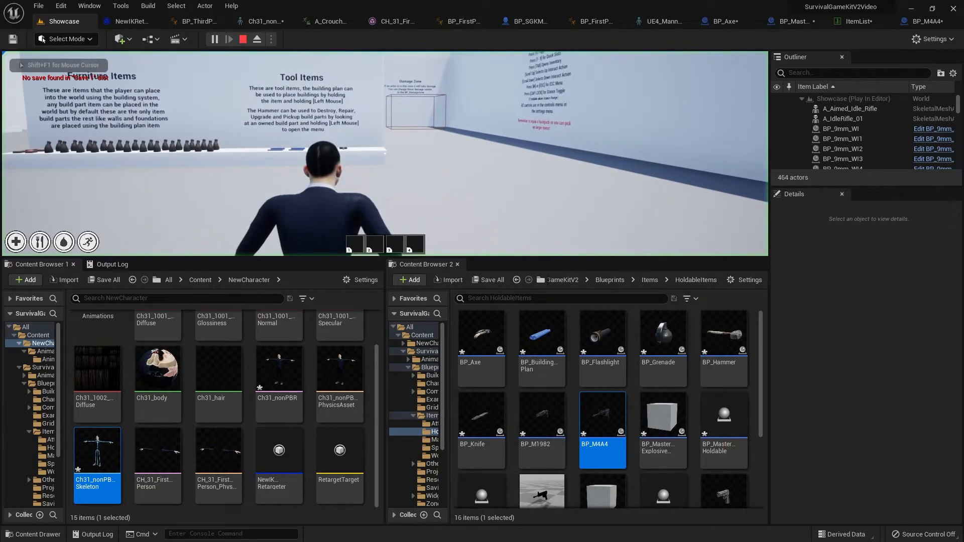
pyautogui.press('w')
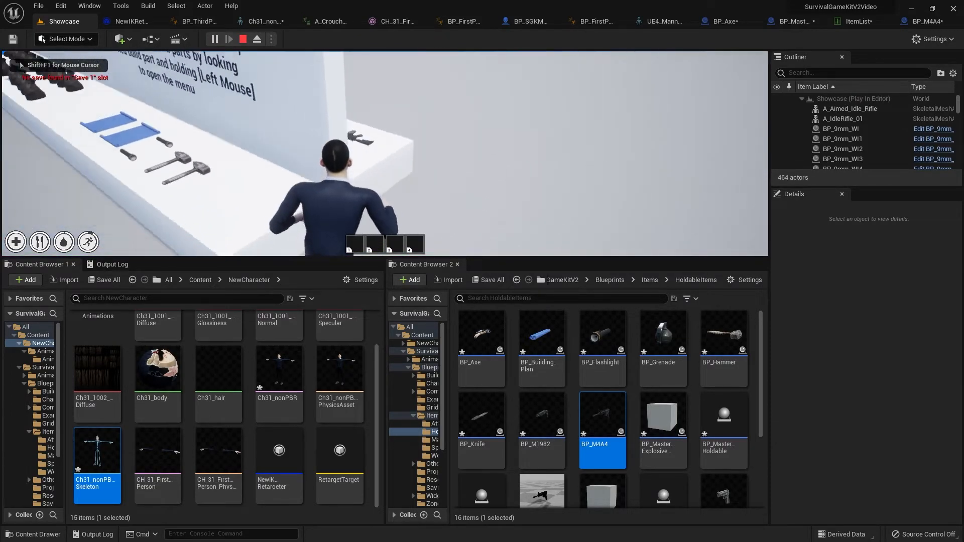
pyautogui.press('w')
pyautogui.press('e')
pyautogui.press('1')
pyautogui.press('w')
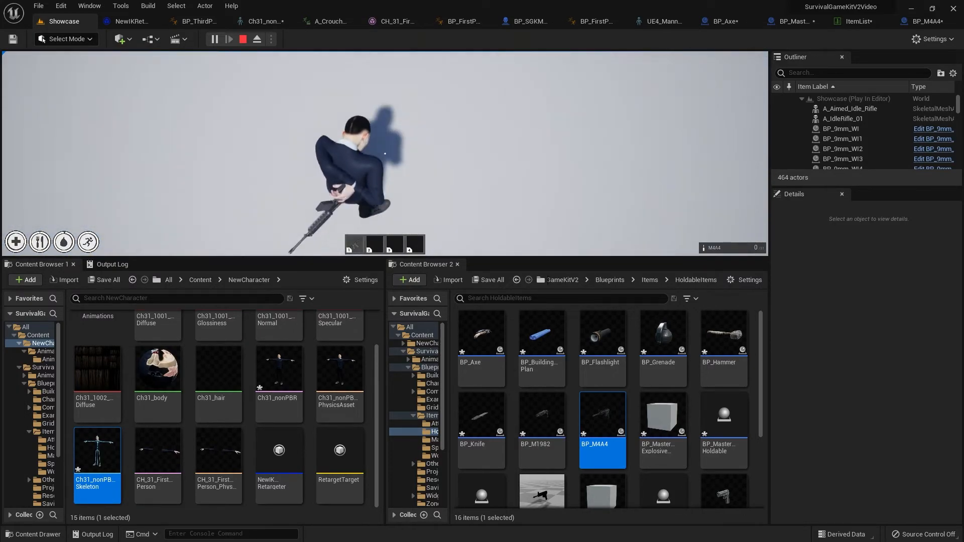
pyautogui.press('c')
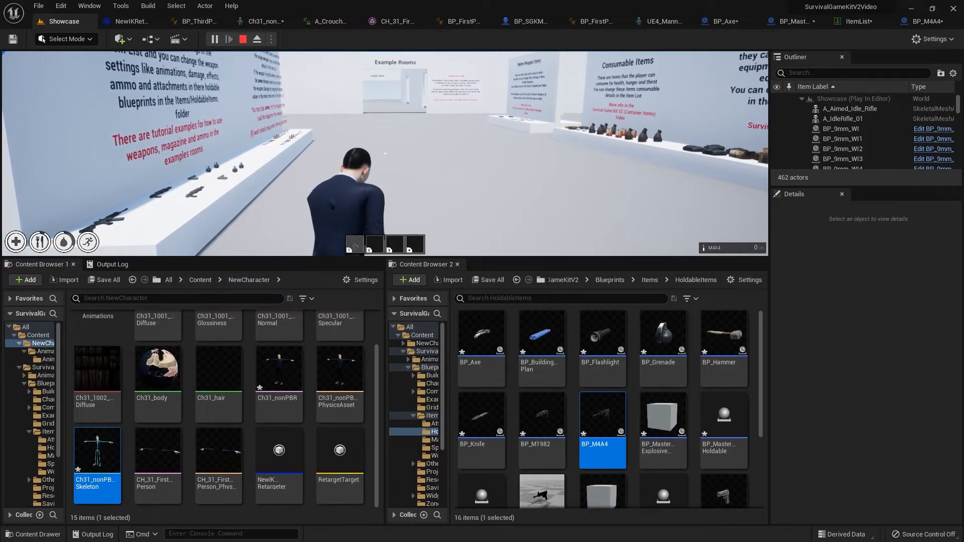
pyautogui.press('Escape')
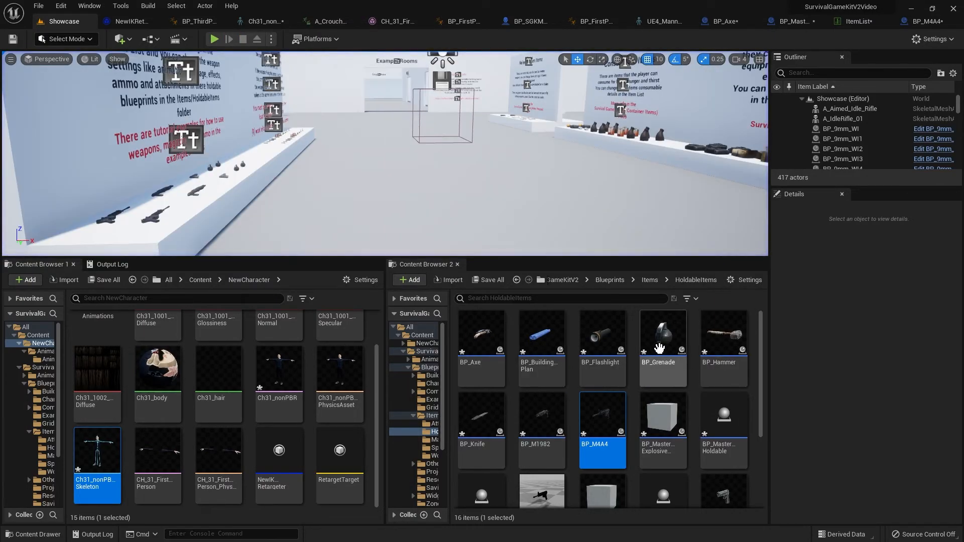
# Step: In BP_M4A4, filter the properties by "ik", enable Debug Hand IK, and reset the First Person IK and Third Person IK transforms to default
pyautogui.doubleClick(605, 417)
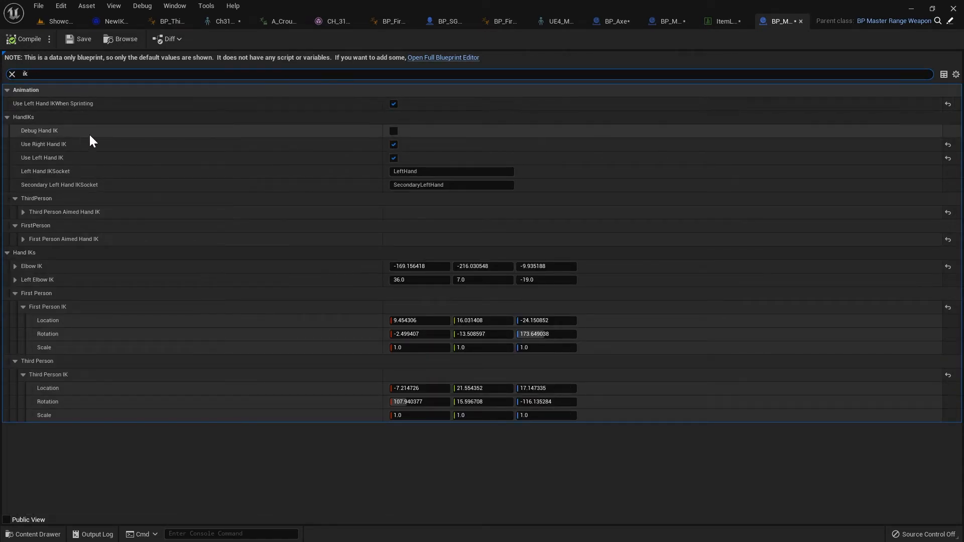
pyautogui.click(394, 131)
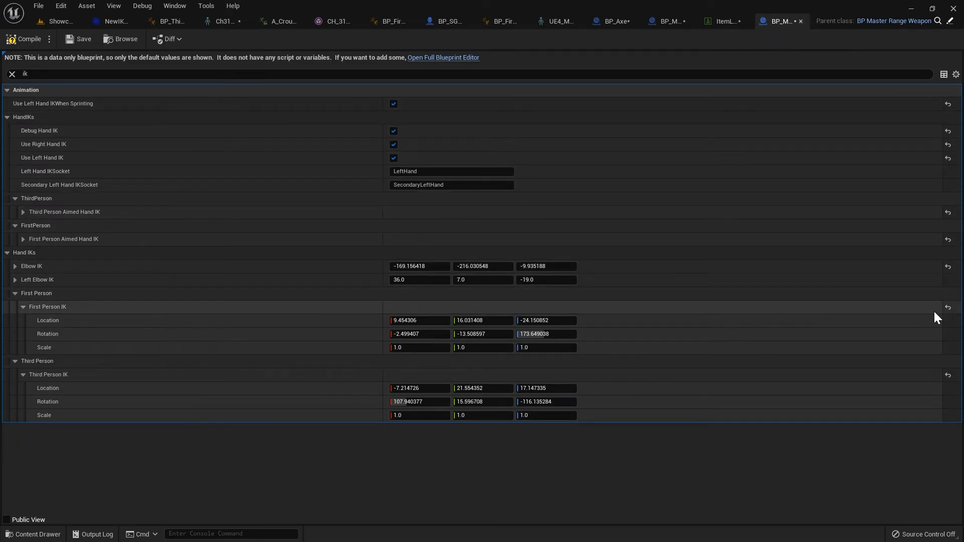
pyautogui.click(948, 375)
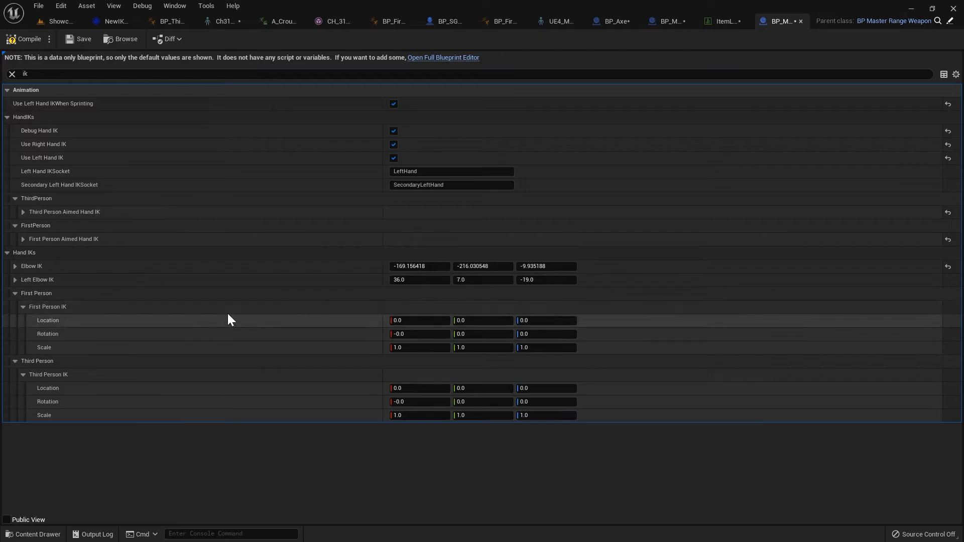
# Step: Reset the Third Person and First Person Aimed Hand IK transforms in BP_M4A4 to their defaults and compile the blueprint
pyautogui.click(15, 267)
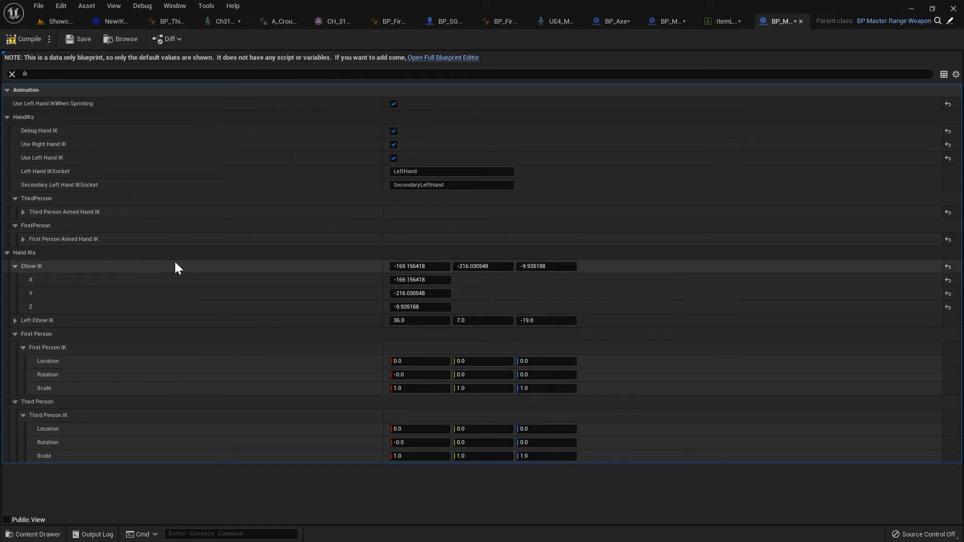
pyautogui.click(23, 238)
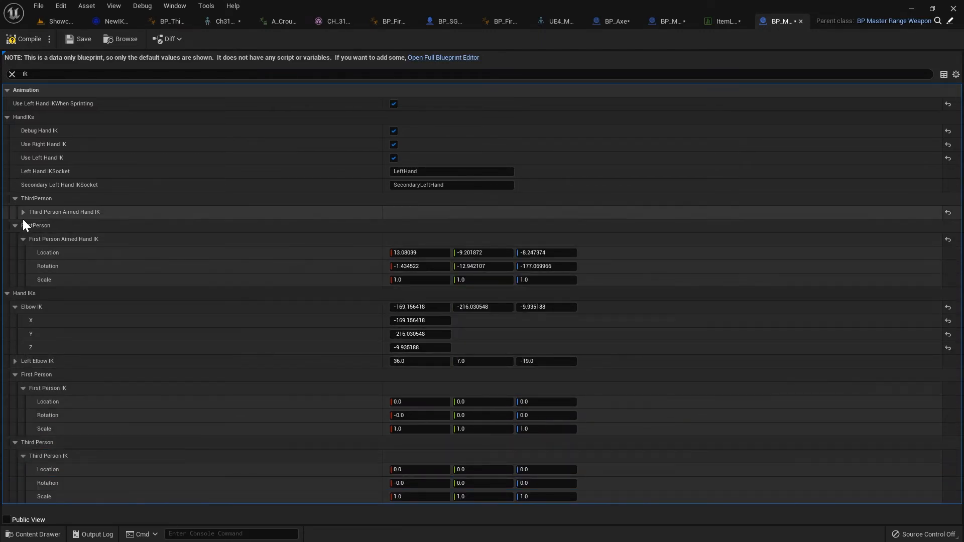
pyautogui.click(20, 211)
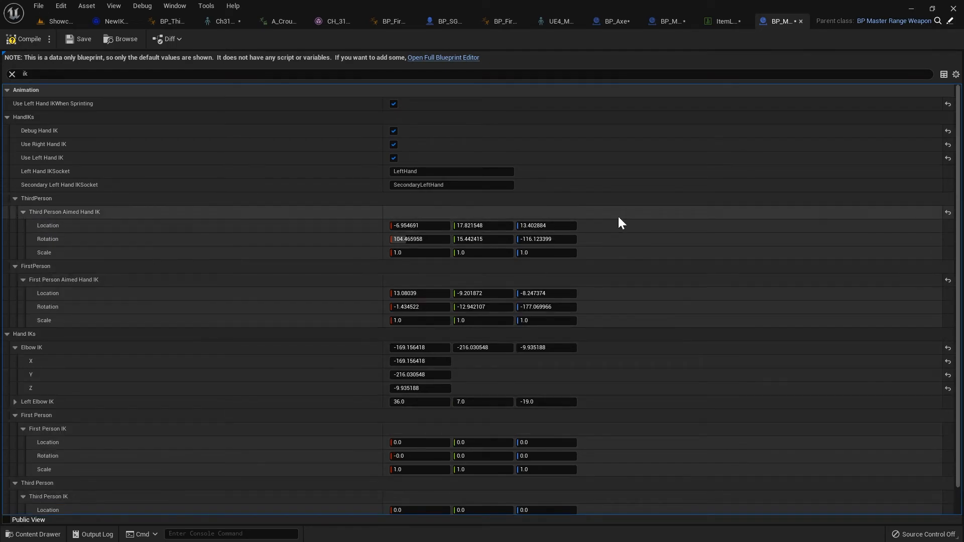
pyautogui.click(948, 213)
pyautogui.click(948, 280)
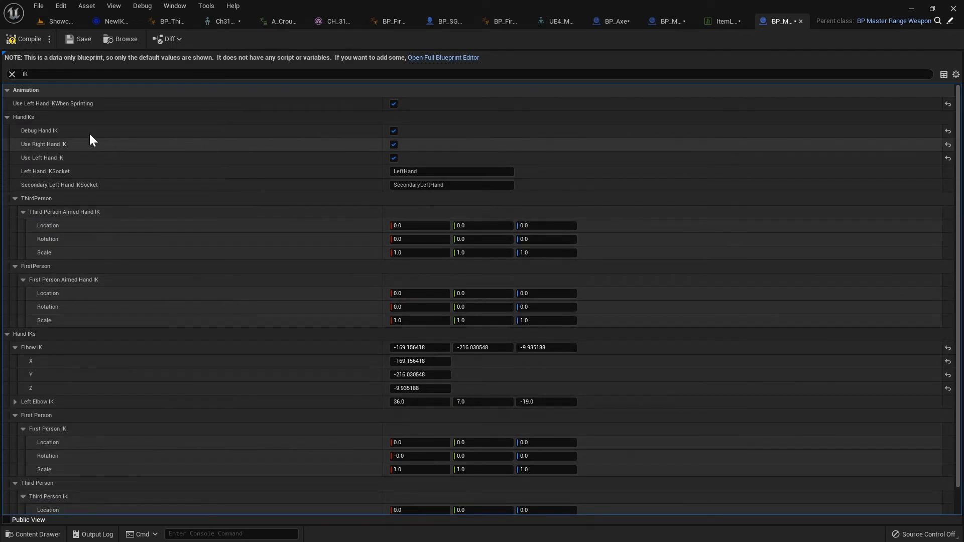
pyautogui.click(20, 39)
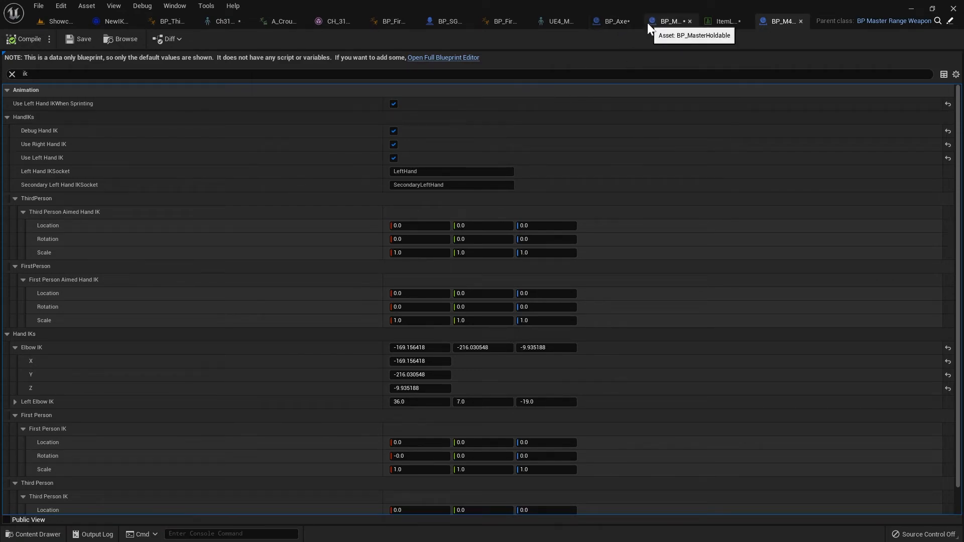
# Step: In the BP_SGKMasterCharacter blueprint, reset the location and rotation of the ThirdPersonAO component to default
pyautogui.click(445, 21)
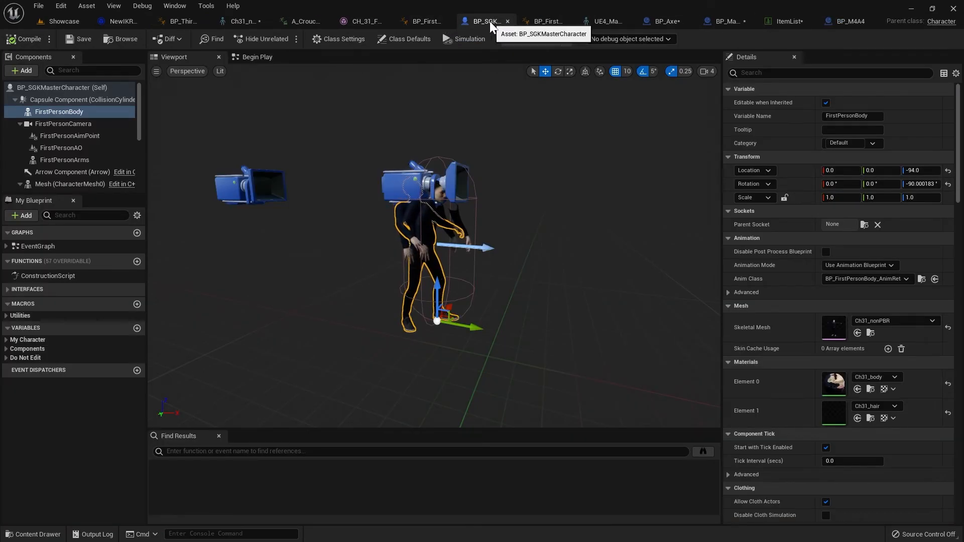
pyautogui.scroll(-1, 75, 143)
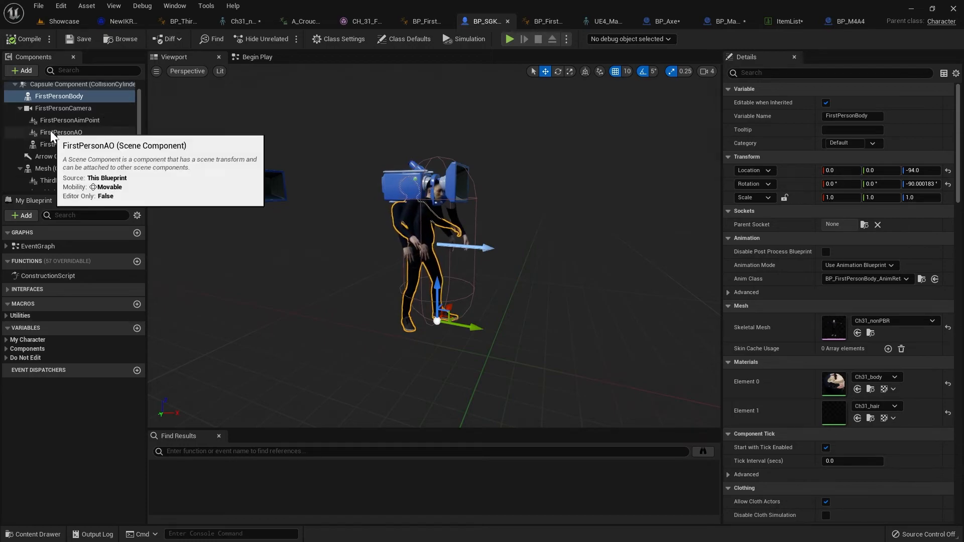
pyautogui.click(81, 133)
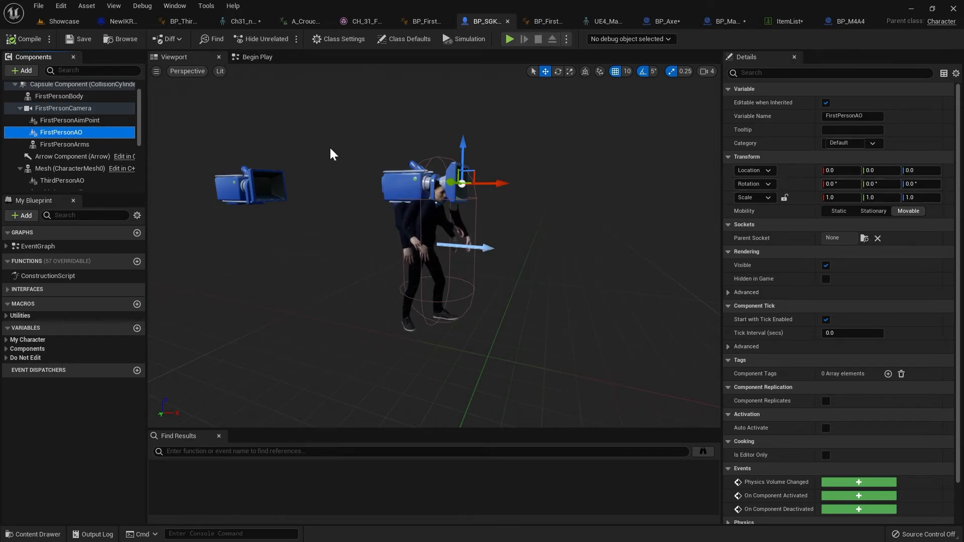
pyautogui.scroll(-2, 78, 146)
pyautogui.click(80, 149)
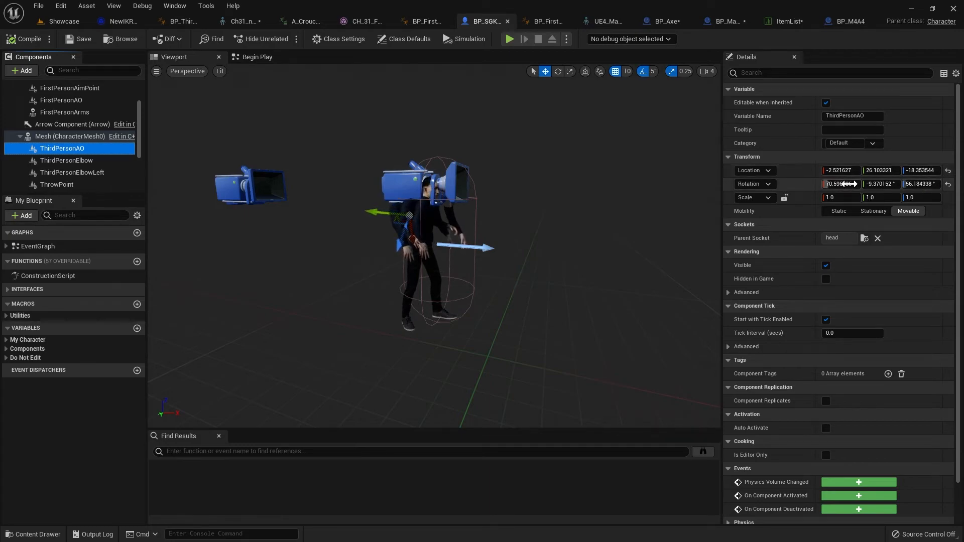
pyautogui.click(948, 171)
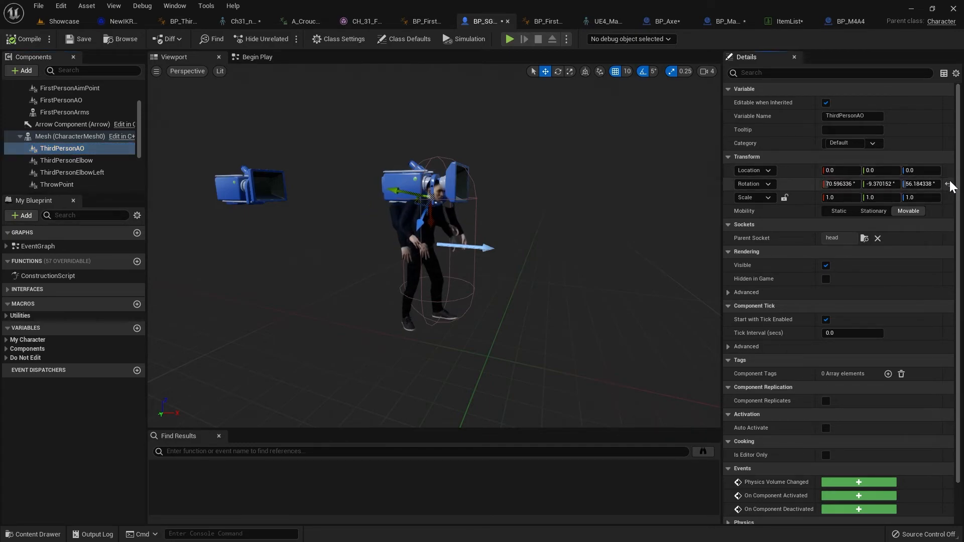
pyautogui.click(948, 185)
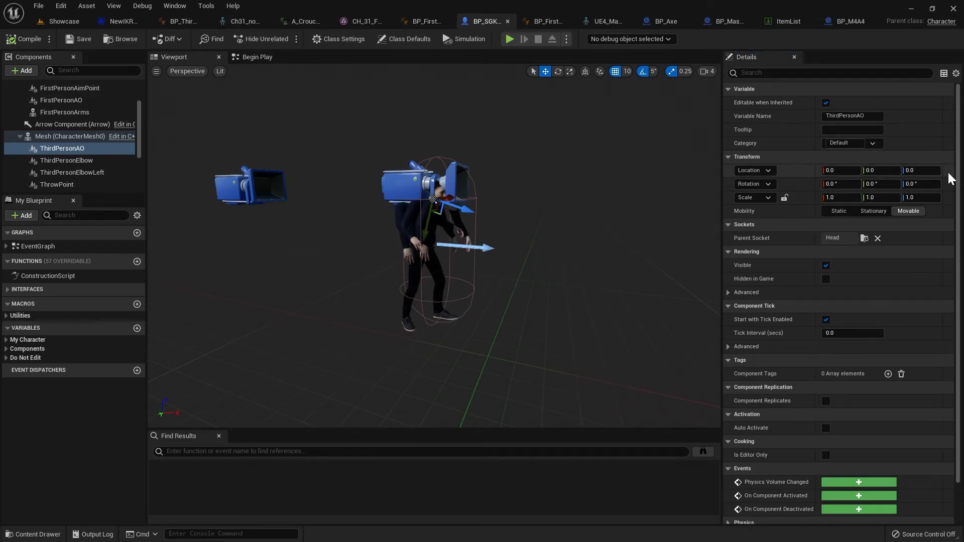
# Step: Open the BP_ThirdPerson_AnimRetarget animation blueprint from the NewCharacter Animations AnimBlueprints folder
pyautogui.click(59, 24)
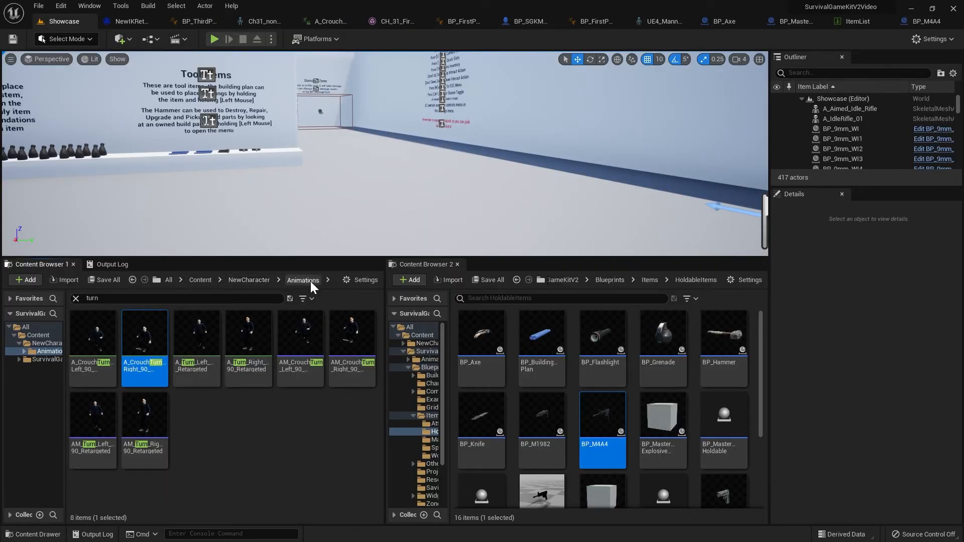
pyautogui.click(75, 298)
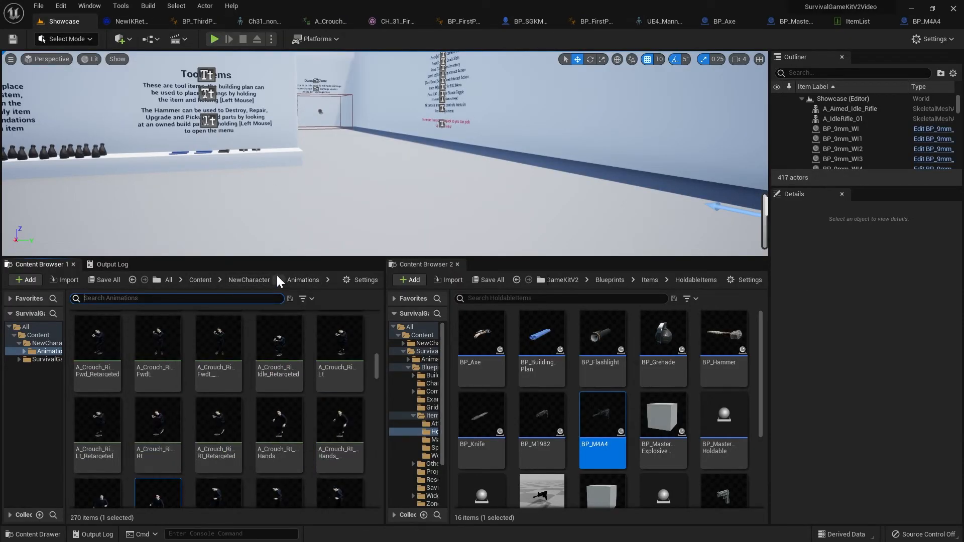
pyautogui.click(258, 280)
pyautogui.scroll(2, 96, 331)
pyautogui.doubleClick(95, 337)
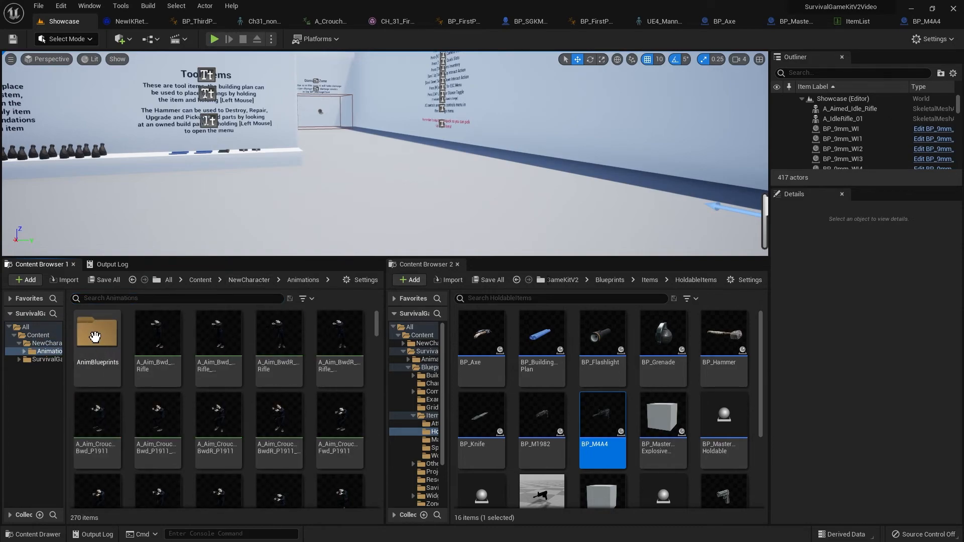
pyautogui.doubleClick(95, 337)
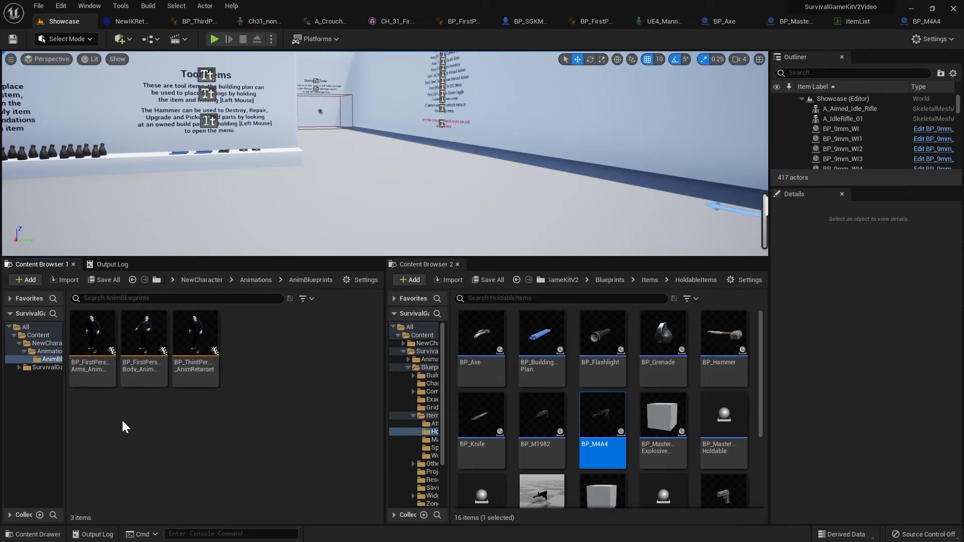
pyautogui.doubleClick(197, 351)
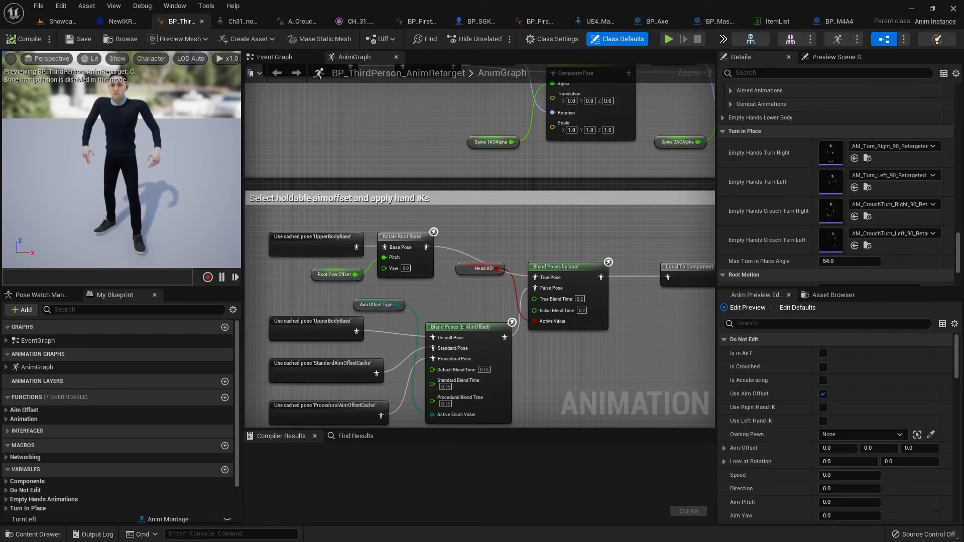
# Step: From the Event Graph, go through UpdateAnim and UpdateAnimVariables into the HoldingItemAnimVariables collapsed graph
pyautogui.click(285, 55)
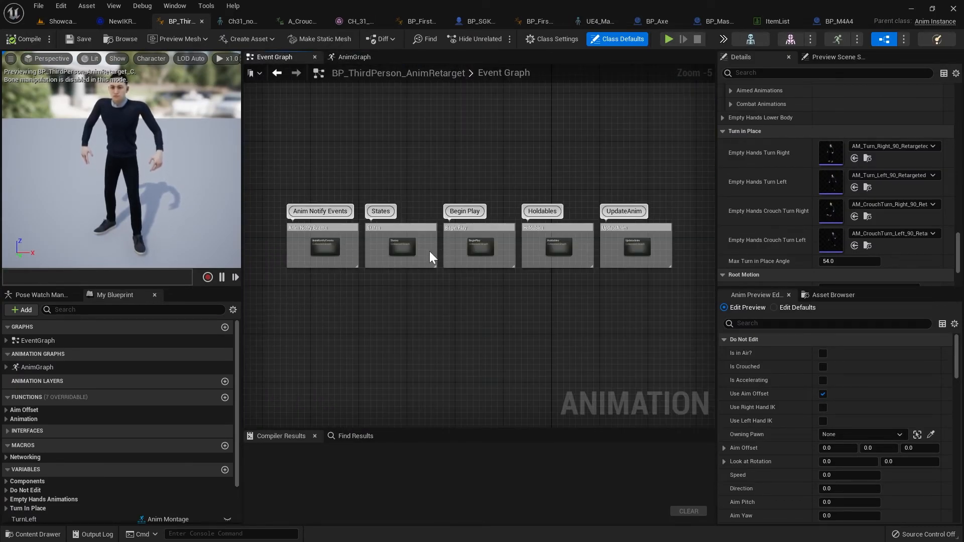
pyautogui.scroll(2, 431, 253)
pyautogui.moveTo(461, 260); pyautogui.dragTo(402, 269, button='right')
pyautogui.moveTo(590, 268); pyautogui.dragTo(379, 270, button='right')
pyautogui.moveTo(446, 267); pyautogui.dragTo(383, 271, button='right')
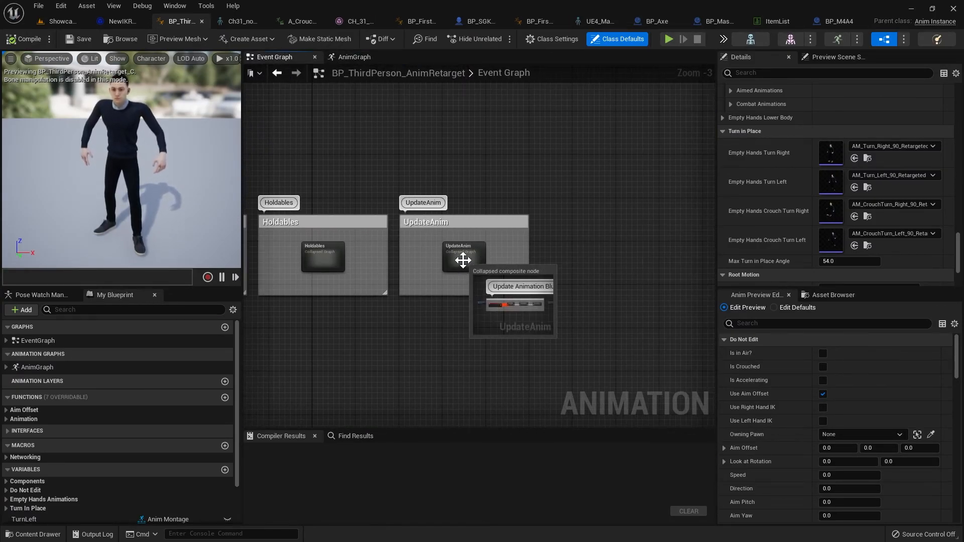
pyautogui.doubleClick(463, 259)
pyautogui.scroll(3, 458, 262)
pyautogui.moveTo(462, 271); pyautogui.dragTo(402, 262, button='right')
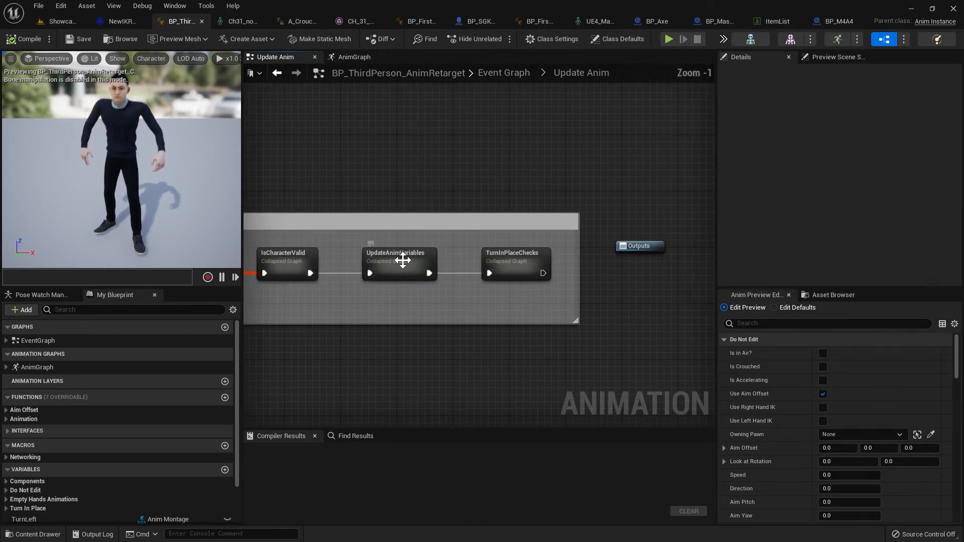
pyautogui.doubleClick(402, 262)
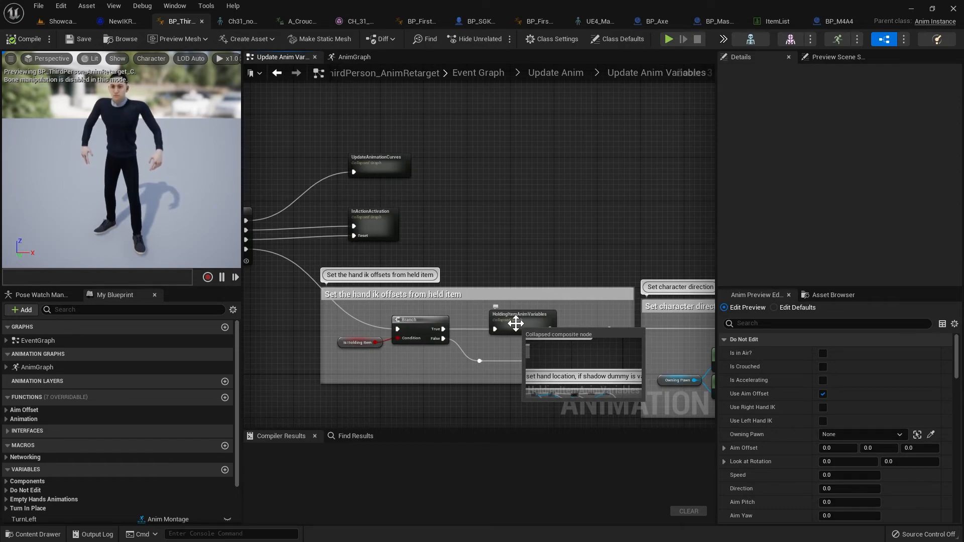
pyautogui.doubleClick(516, 323)
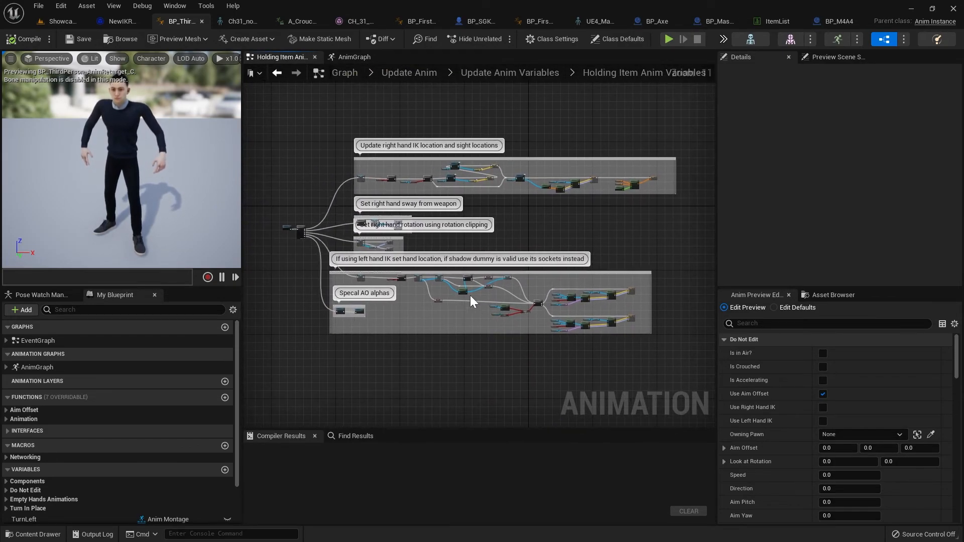
# Step: In the left hand IK section, set the Bone Name of the upper Transform to Bone Space node to RightHand
pyautogui.scroll(13, 477, 301)
pyautogui.moveTo(477, 306); pyautogui.dragTo(279, 257, button='right')
pyautogui.scroll(1, 347, 246)
pyautogui.moveTo(352, 243); pyautogui.dragTo(336, 261, button='right')
pyautogui.click(474, 190)
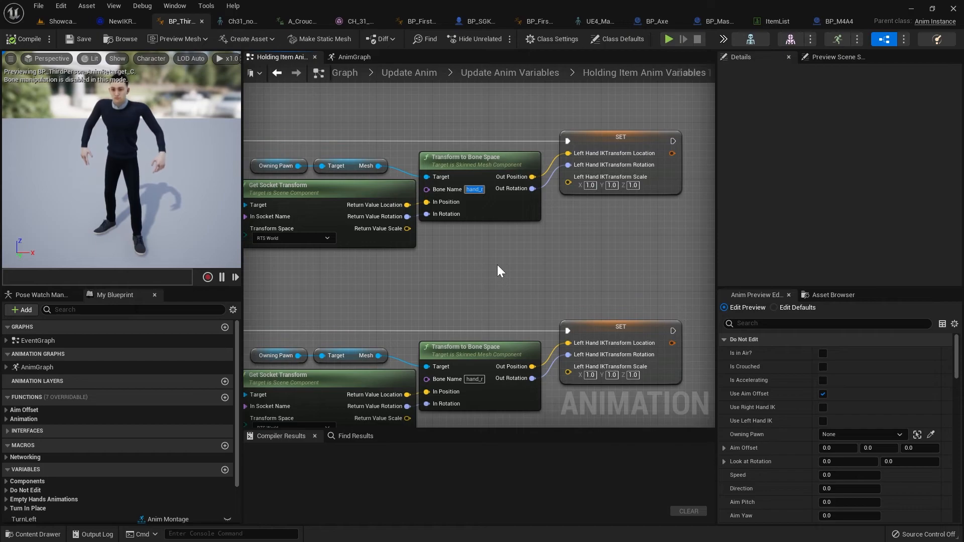
pyautogui.write('RightHand')
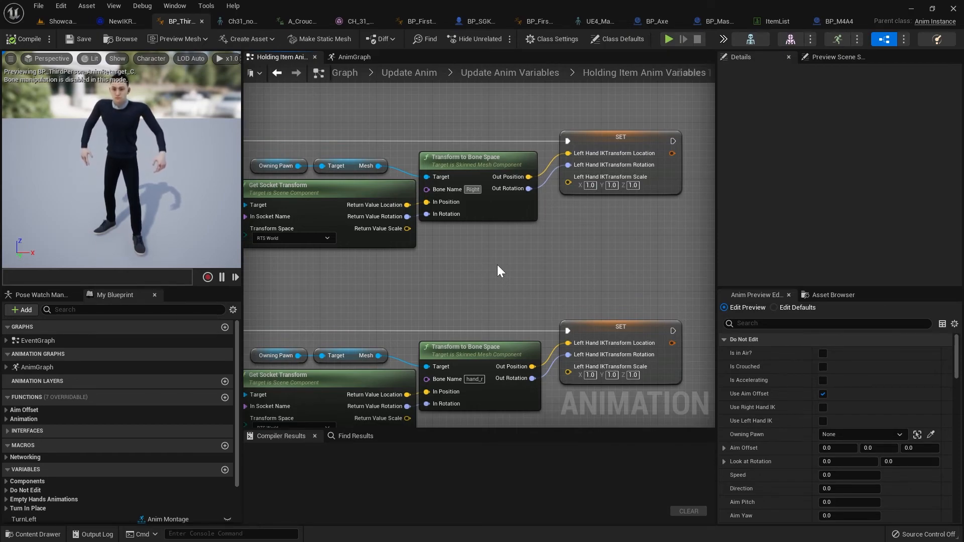
pyautogui.press('Return')
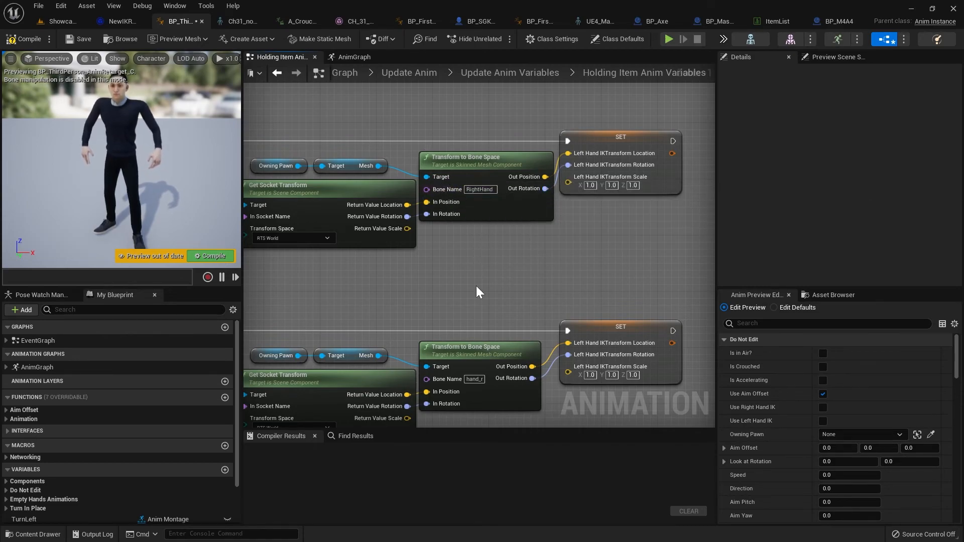
# Step: Set the lower Transform to Bone Space node's Bone Name to RightHand and compile the third person animation blueprint
pyautogui.moveTo(476, 286); pyautogui.dragTo(477, 264, button='right')
pyautogui.click(469, 313)
pyautogui.write('RightHand')
pyautogui.press('Return')
pyautogui.click(26, 42)
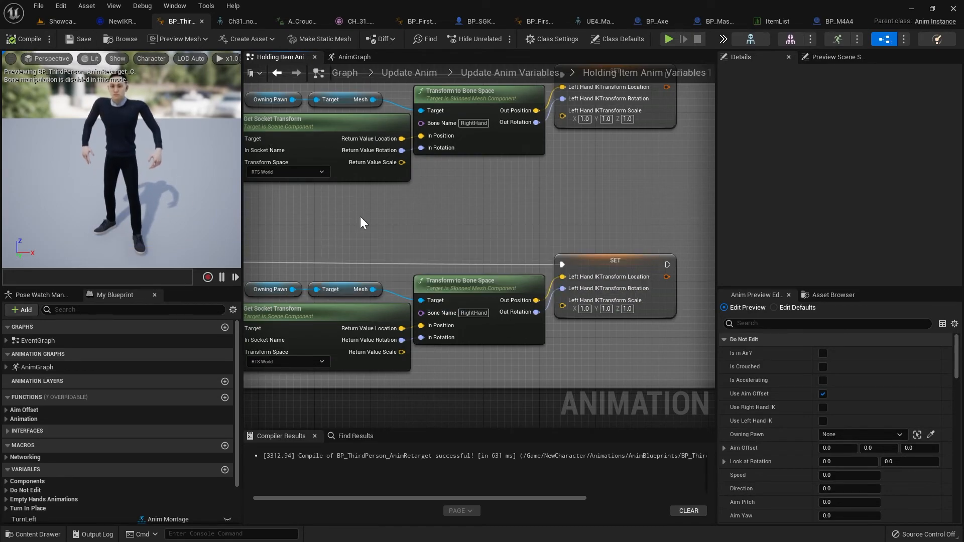
# Step: Open the BP_FirstPersonArms_AnimRetarget animation blueprint and enter the PerFrame collapsed graph of its Event Graph
pyautogui.click(62, 20)
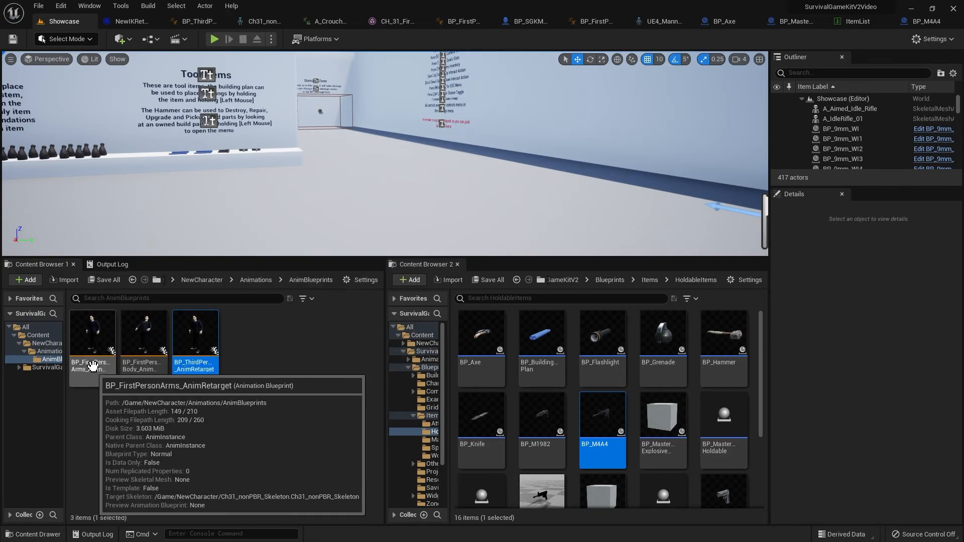
pyautogui.doubleClick(91, 340)
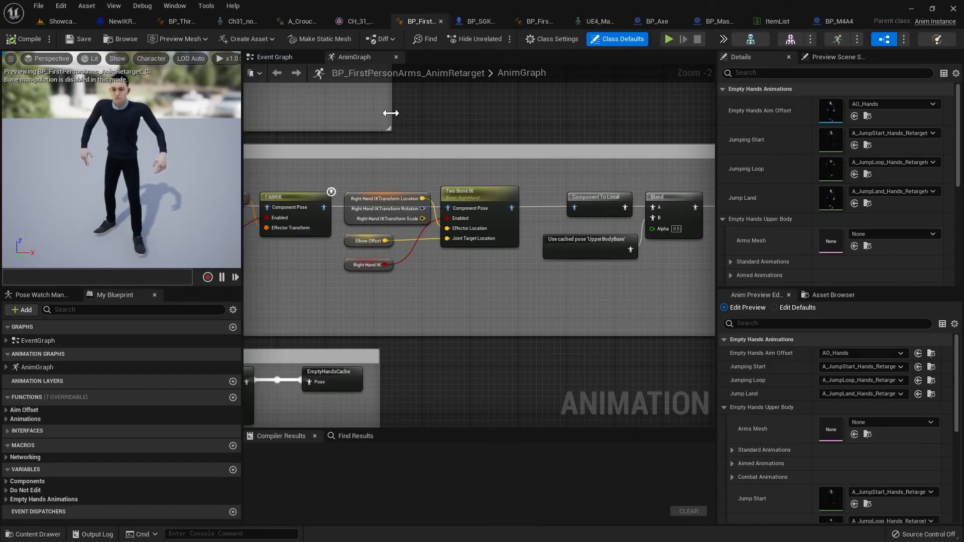
pyautogui.click(276, 57)
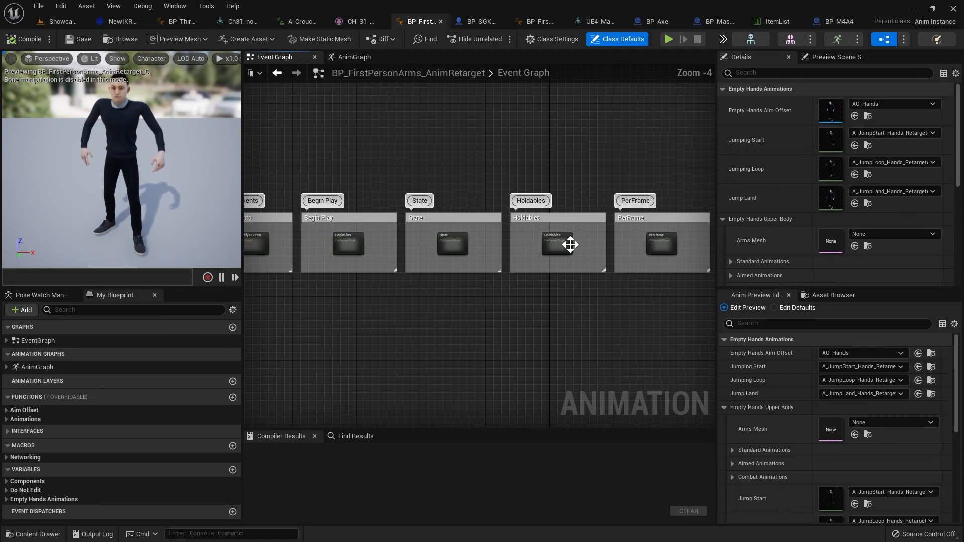
pyautogui.doubleClick(571, 245)
pyautogui.scroll(1, 454, 267)
pyautogui.doubleClick(454, 267)
pyautogui.scroll(1, 637, 237)
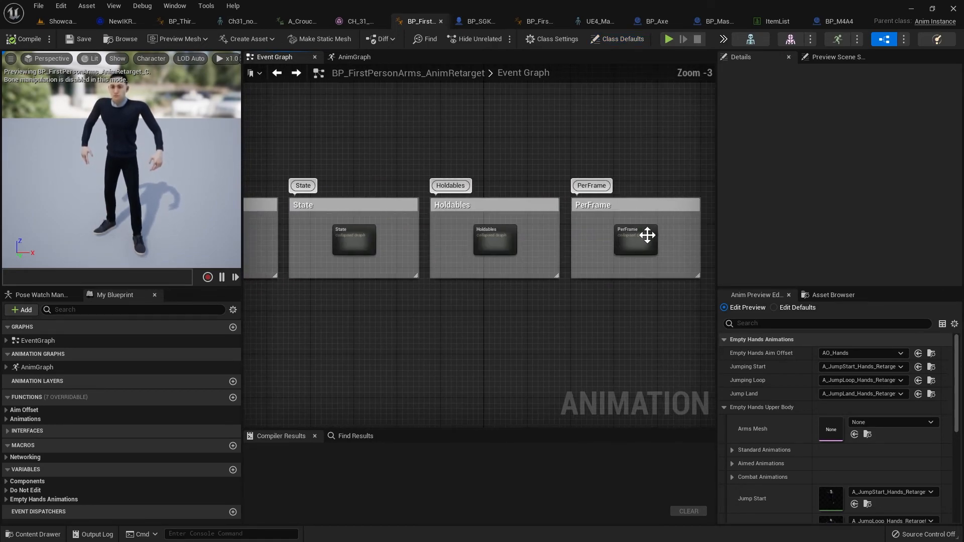
pyautogui.moveTo(393, 254); pyautogui.dragTo(284, 260, button='right')
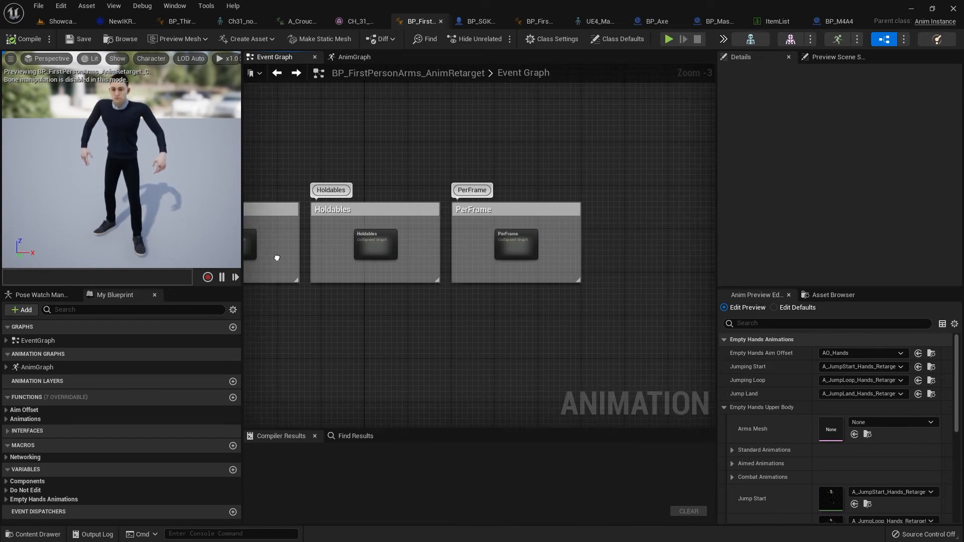
pyautogui.doubleClick(517, 238)
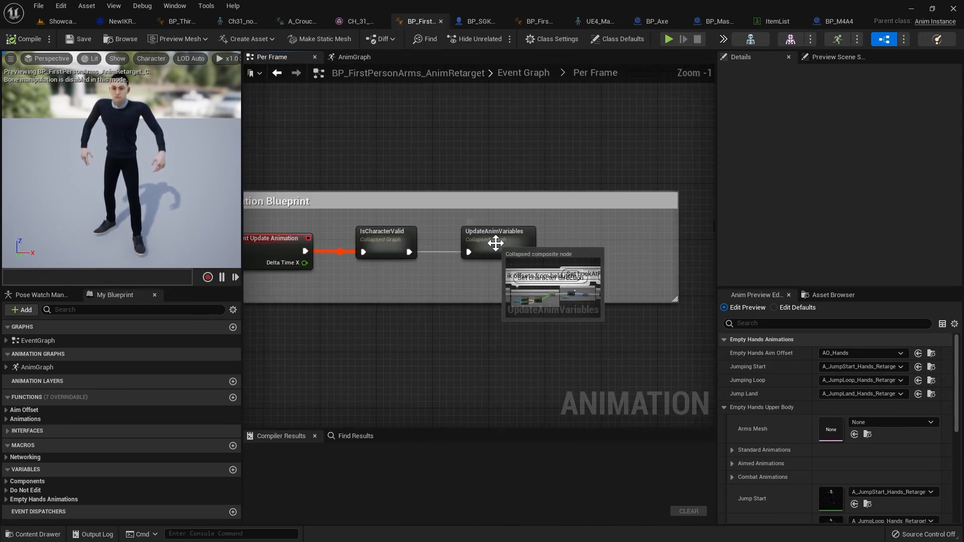
# Step: Go through UpdateAnimVariables into the HoldingItemAnimVariables collapsed graph of the first person arms animation blueprint
pyautogui.doubleClick(495, 242)
pyautogui.scroll(5, 436, 261)
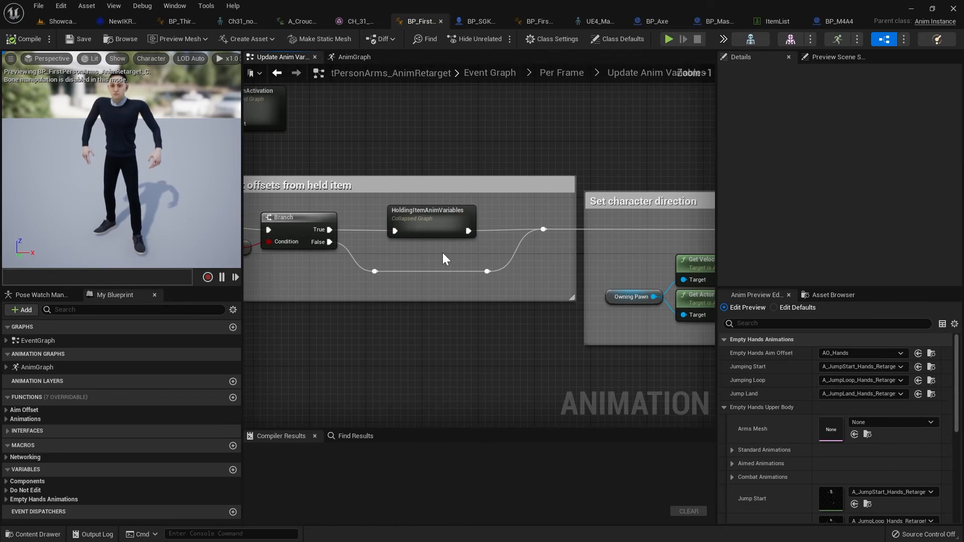
pyautogui.doubleClick(508, 249)
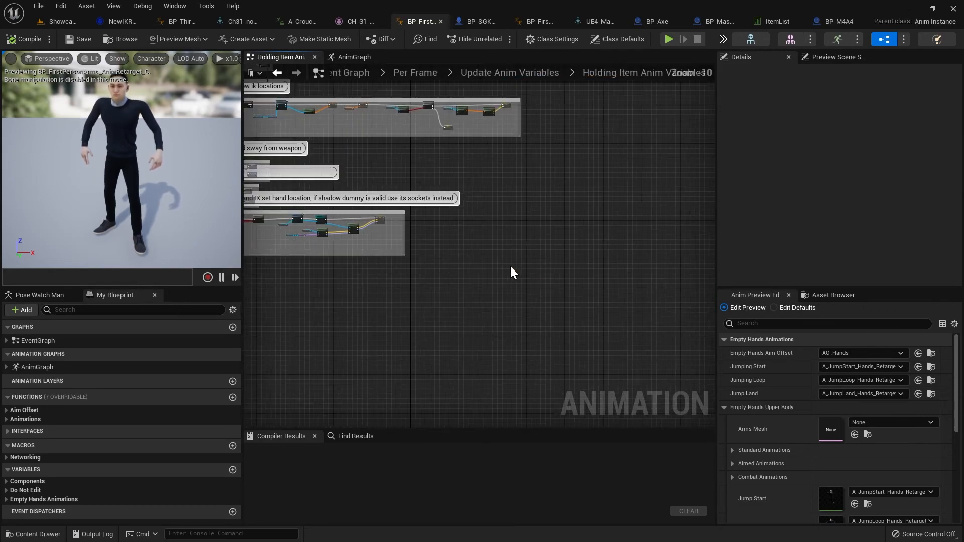
# Step: Set the left hand IK Transform to Bone Space node's Bone Name to RightHand, and compile and save the arms animation blueprint
pyautogui.scroll(3, 510, 254)
pyautogui.moveTo(498, 296); pyautogui.dragTo(486, 345, button='right')
pyautogui.scroll(5, 482, 331)
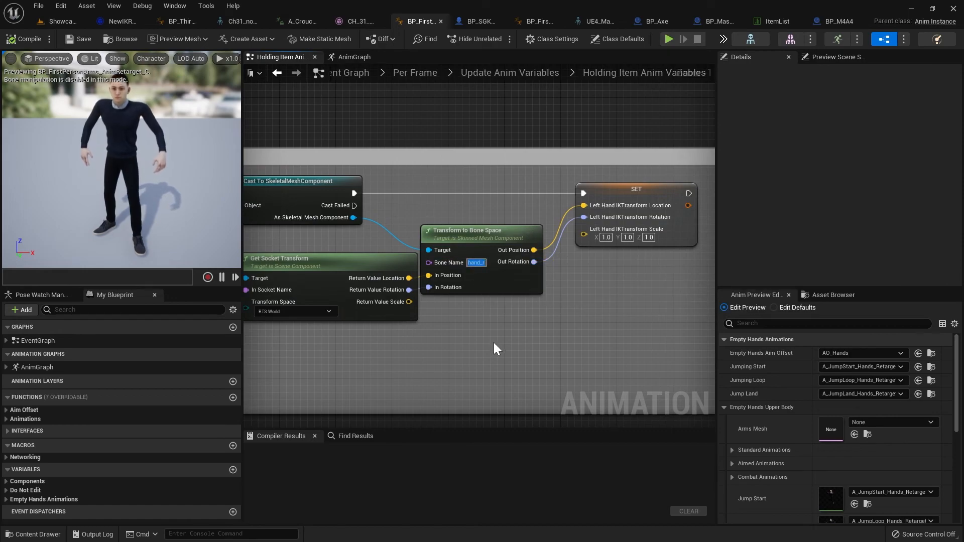
pyautogui.write('RightHand')
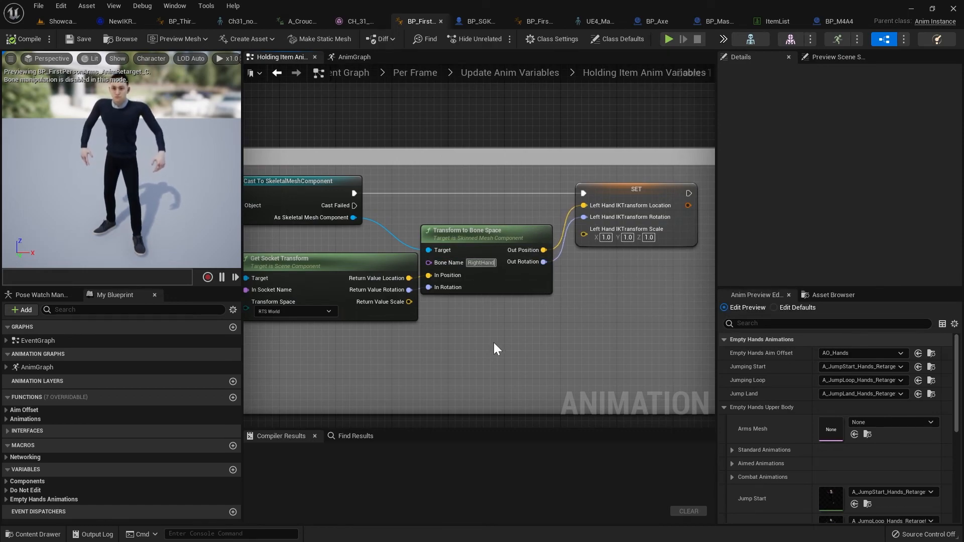
pyautogui.press('Return')
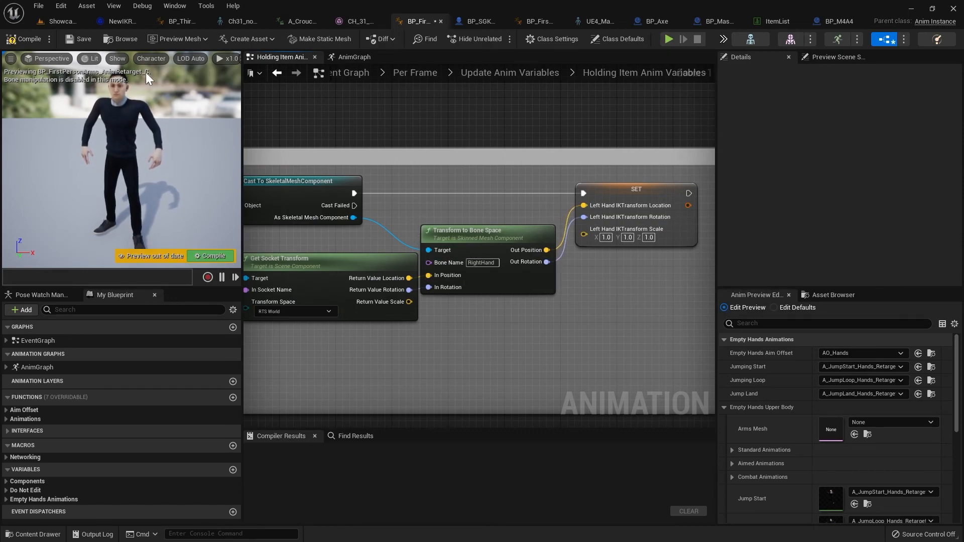
pyautogui.click(17, 44)
pyautogui.click(79, 39)
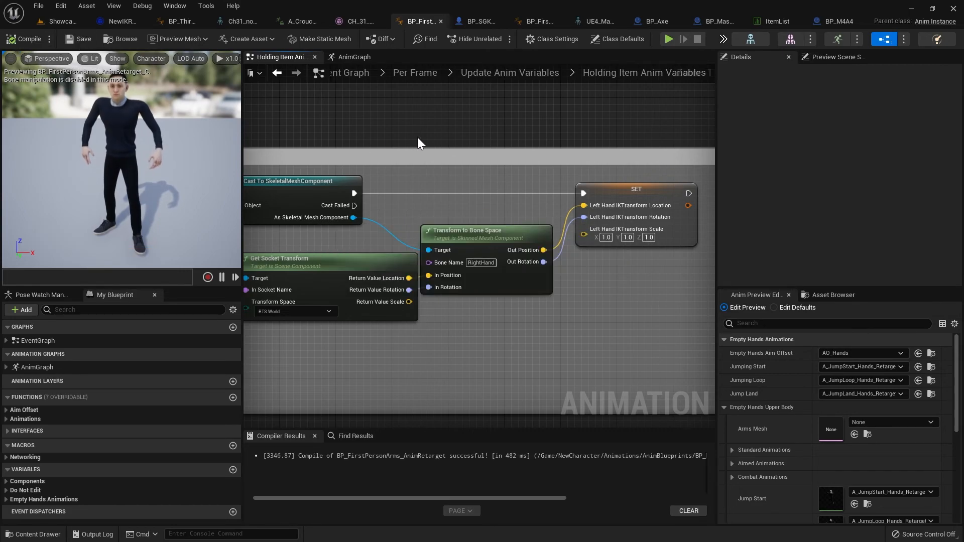
# Step: Open the BP_CharacterComponent blueprint from the SurvivalGameKitV2 Blueprints/Components folder in the Showcase level's content browser
pyautogui.click(48, 20)
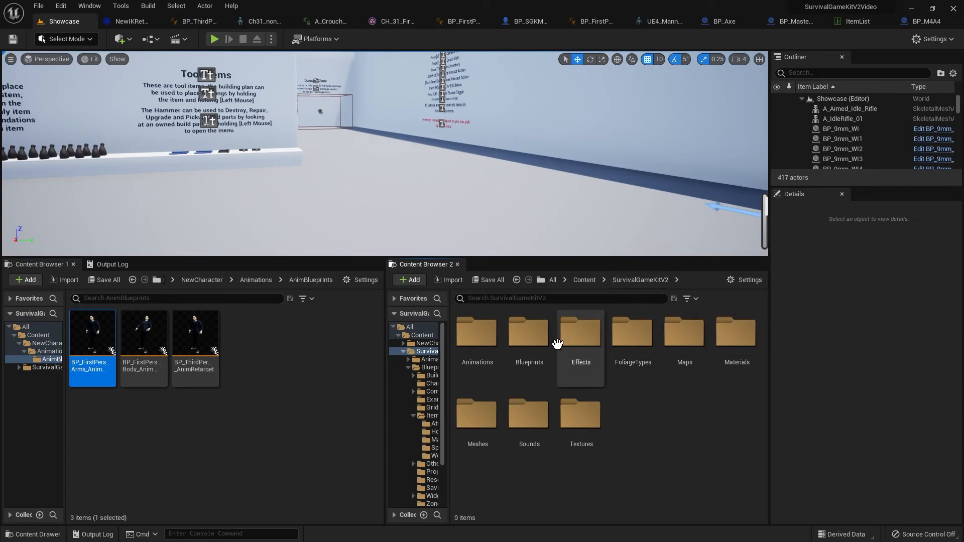
pyautogui.doubleClick(528, 332)
pyautogui.doubleClick(576, 333)
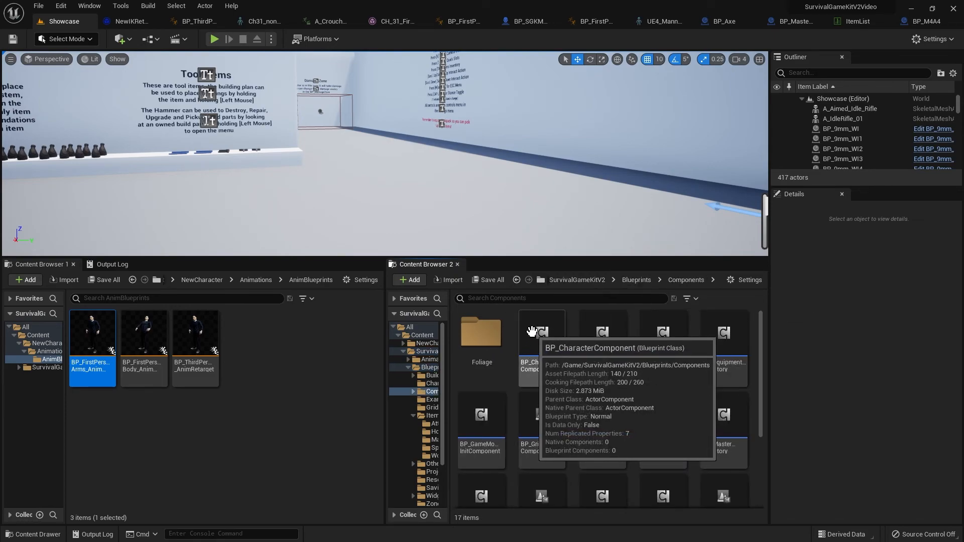
pyautogui.doubleClick(528, 329)
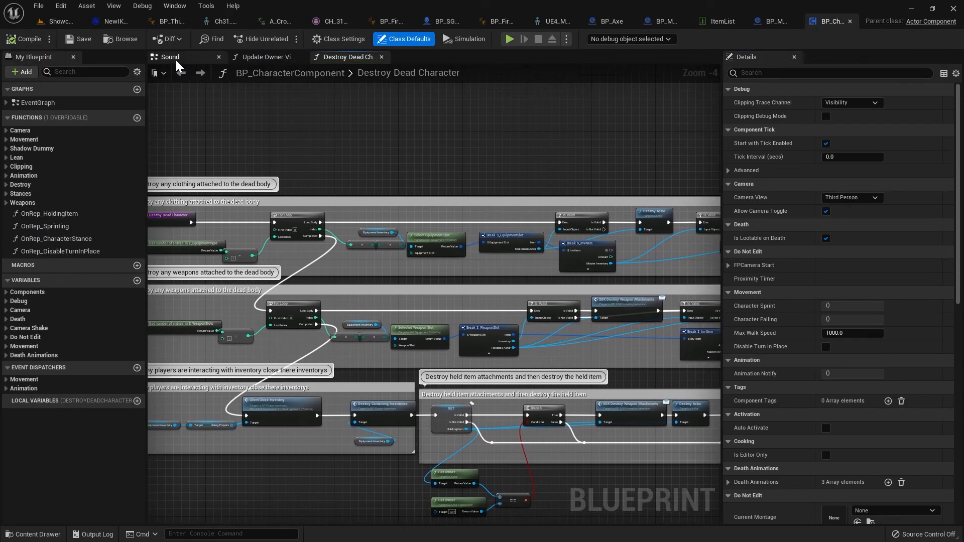
# Step: From BP_CharacterComponent's Event Graph, enter the Frame Checks graph and open the Clipping Checks function
pyautogui.click(173, 56)
pyautogui.click(38, 104)
pyautogui.doubleClick(38, 104)
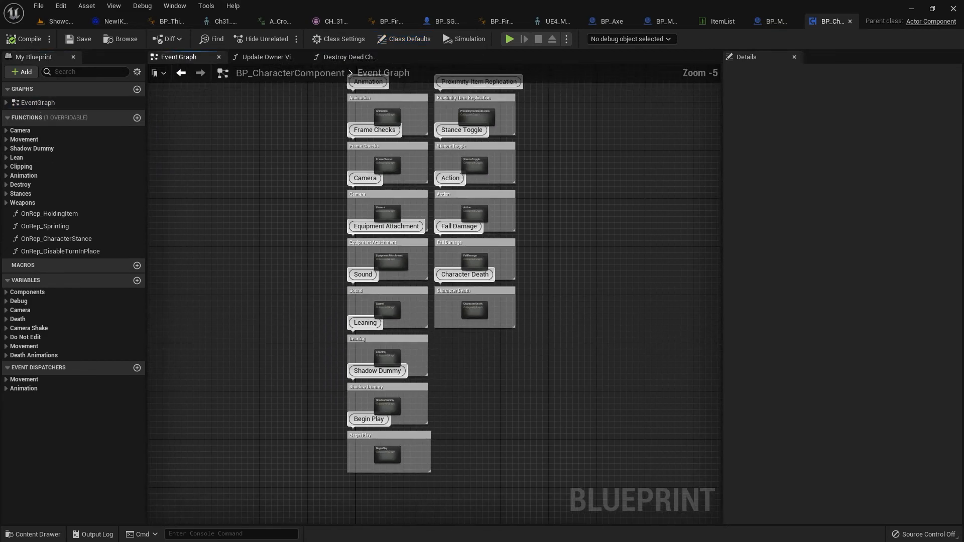
pyautogui.scroll(4, 303, 206)
pyautogui.doubleClick(349, 193)
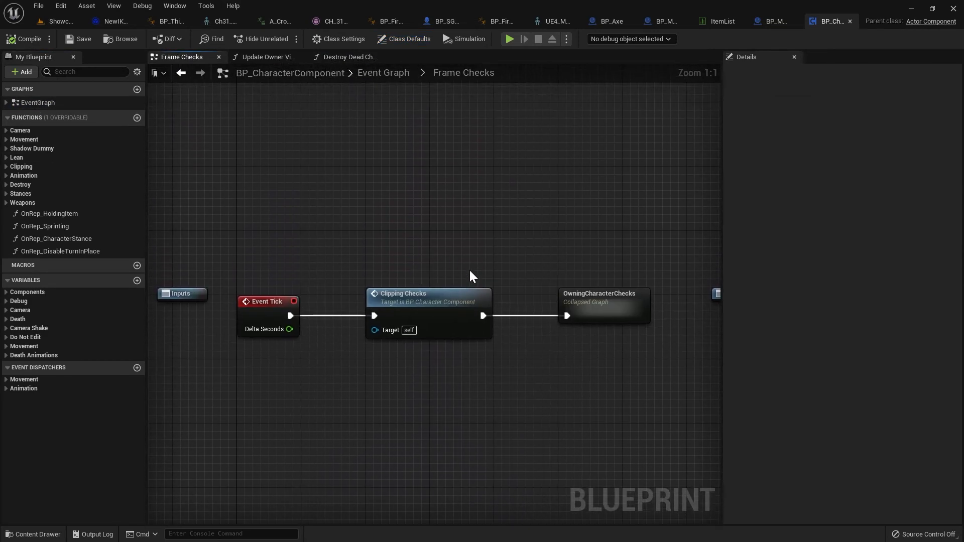
pyautogui.doubleClick(338, 308)
# Step: Set the In Socket Name of the sphere trace's Get Socket Location node to RightHand, and compile and save the component
pyautogui.scroll(6, 409, 260)
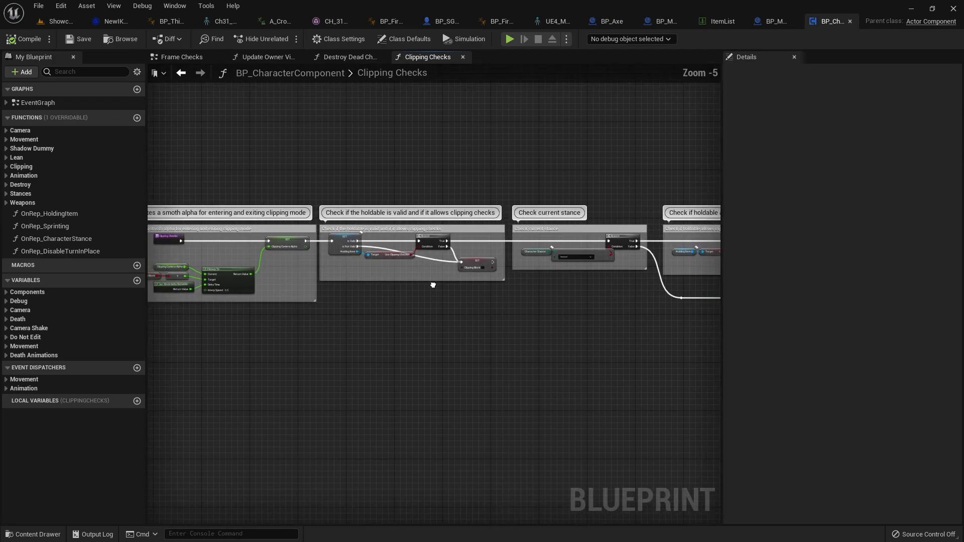
pyautogui.scroll(3, 396, 249)
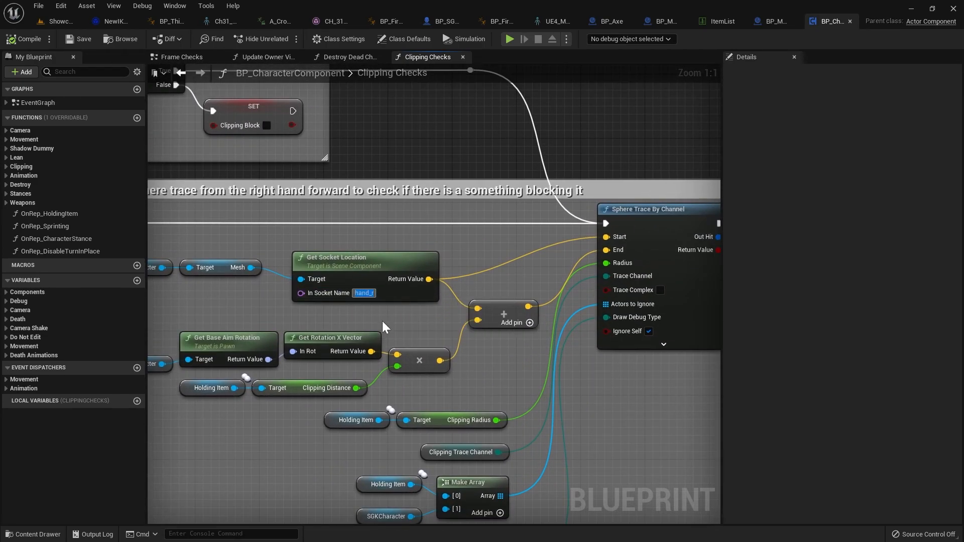
pyautogui.write('RightHa')
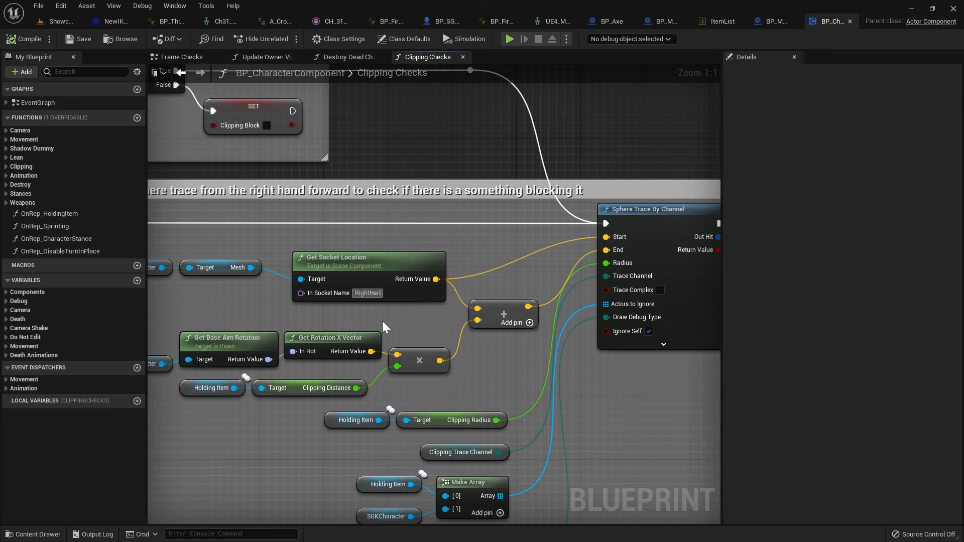
pyautogui.write('nd')
pyautogui.press('Return')
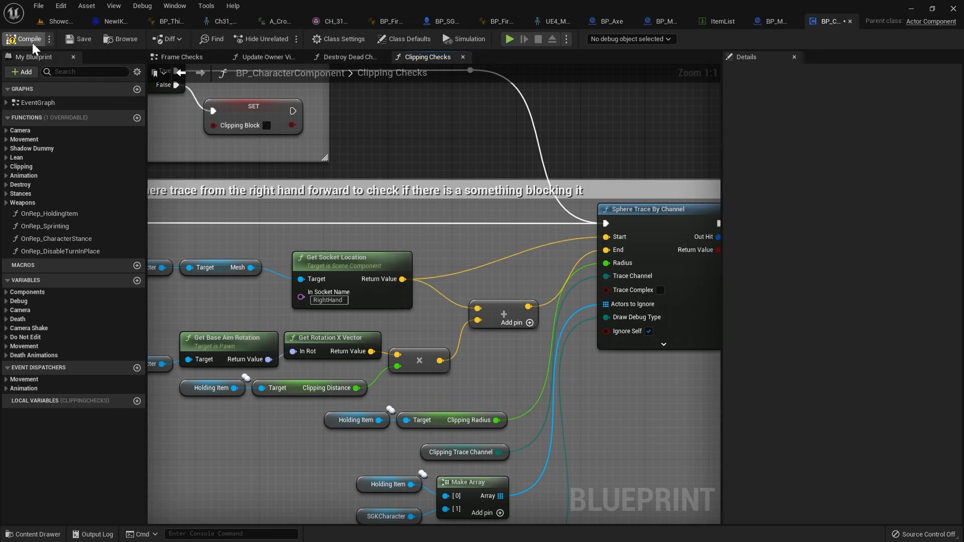
pyautogui.click(80, 39)
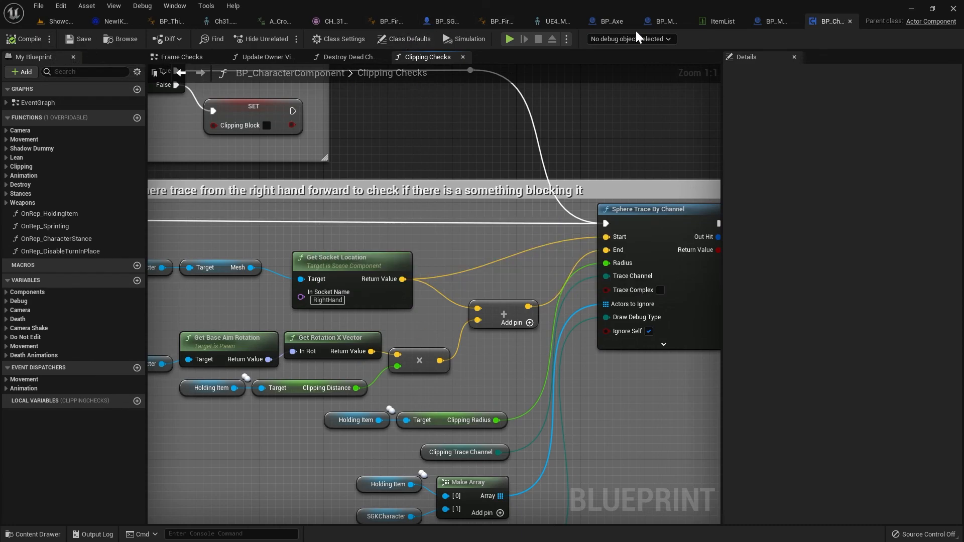
# Step: In the SGK character blueprint, set the ThirdPersonAO component's Parent Socket to Head
pyautogui.click(438, 22)
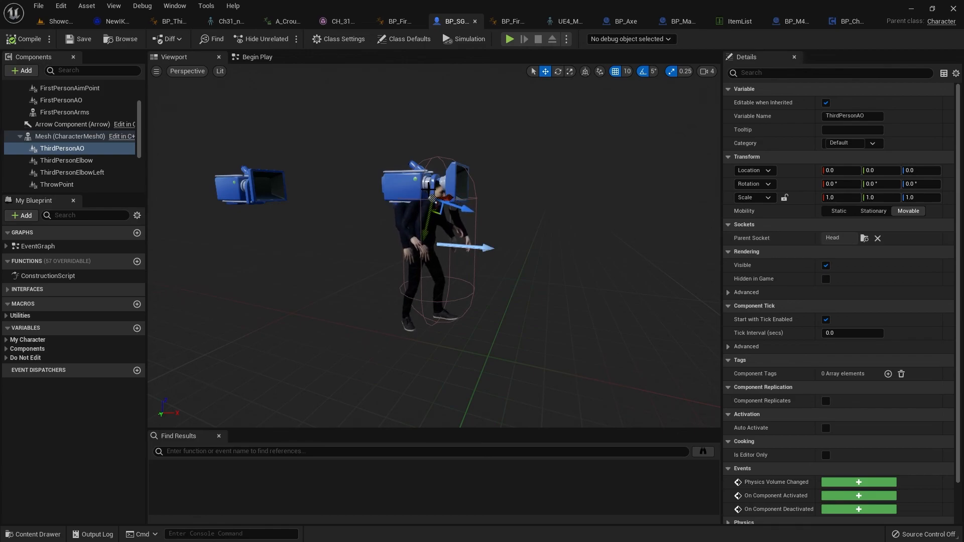
pyautogui.click(864, 238)
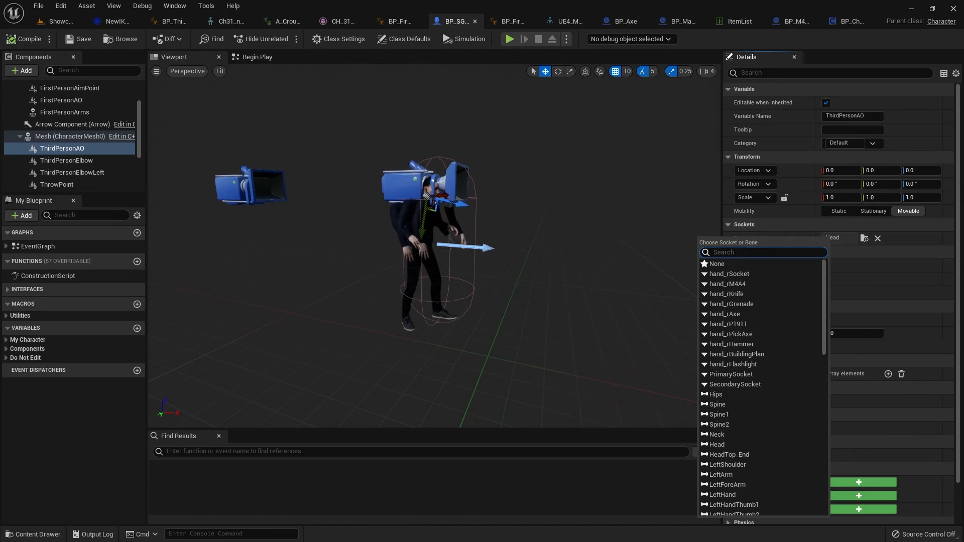
pyautogui.write('head')
pyautogui.click(737, 262)
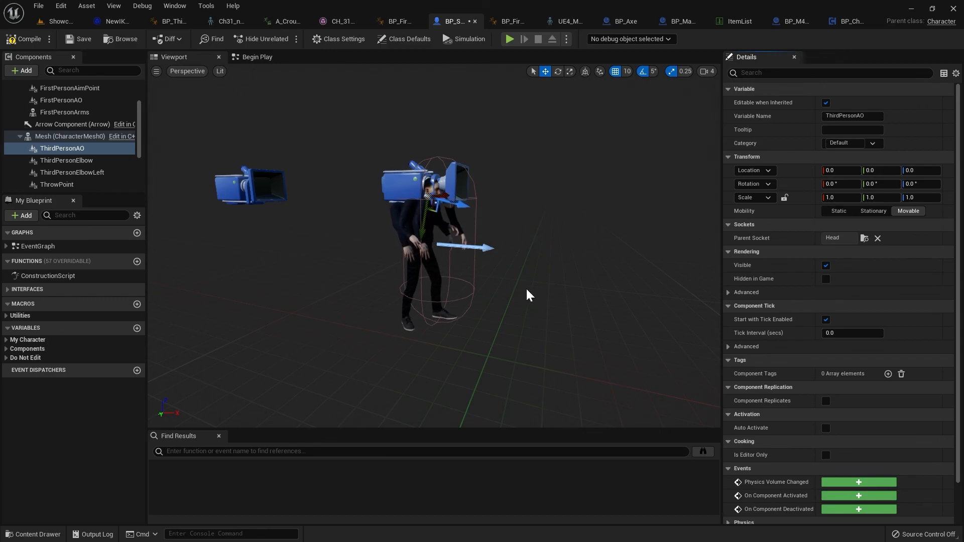
# Step: Search the NewCharacter Animations folder for "turn" and open the AM_CrouchTurn_Left_90_Retargeted montage
pyautogui.click(58, 22)
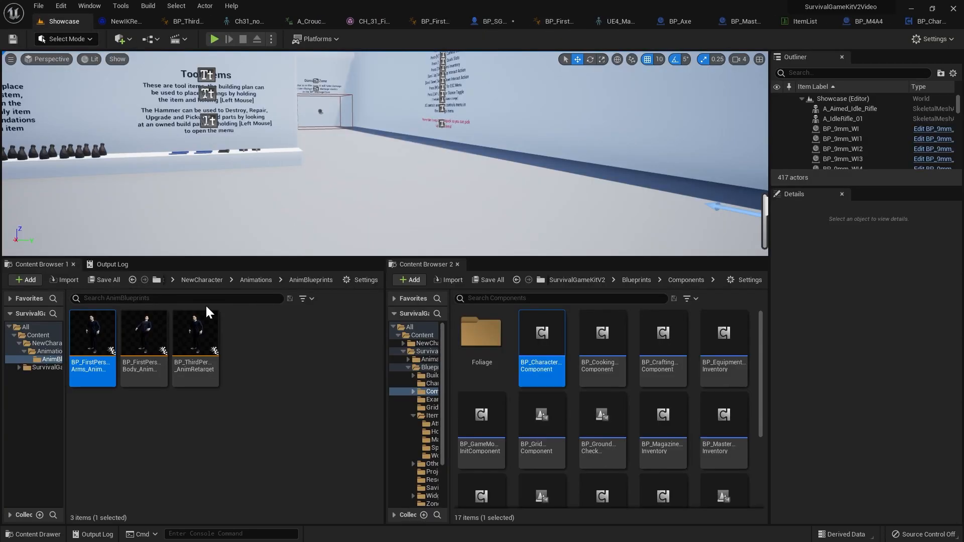
pyautogui.click(257, 280)
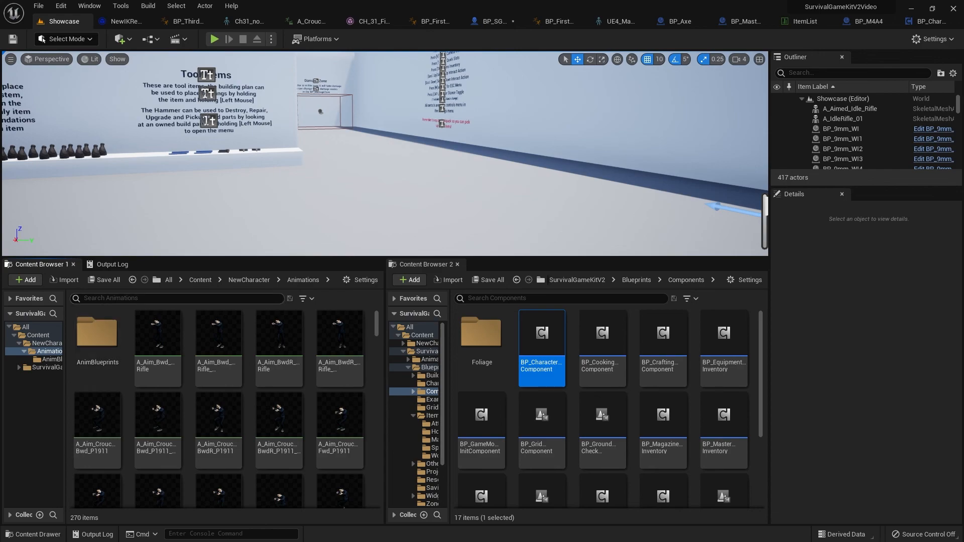
pyautogui.write('rn')
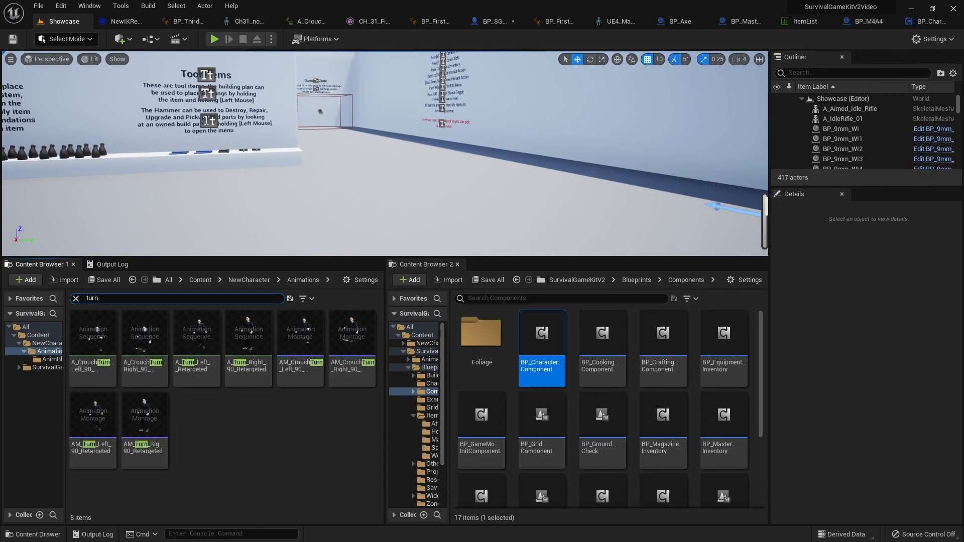
pyautogui.doubleClick(300, 336)
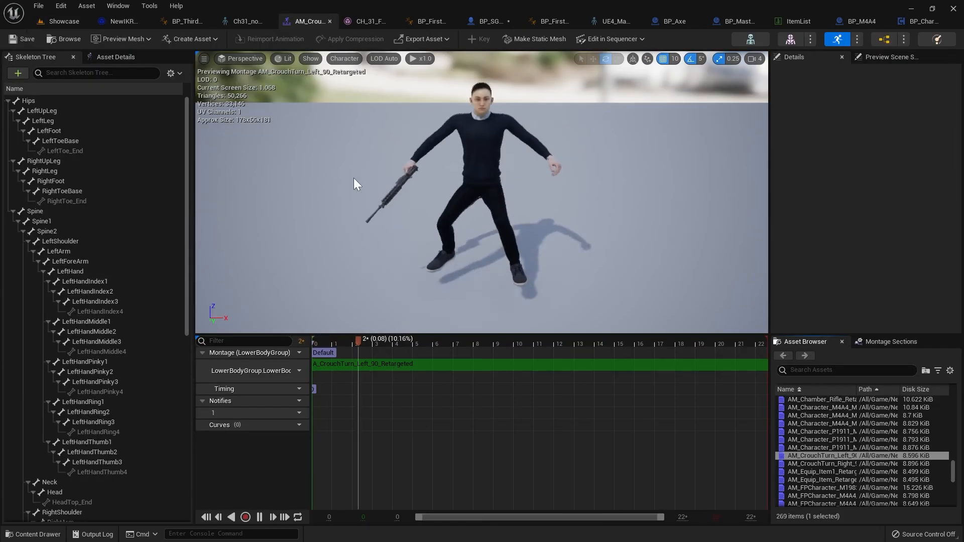
# Step: Return to the filtered turn assets and open the A_CrouchTurn_Left_90_Retargeted animation sequence
pyautogui.click(65, 22)
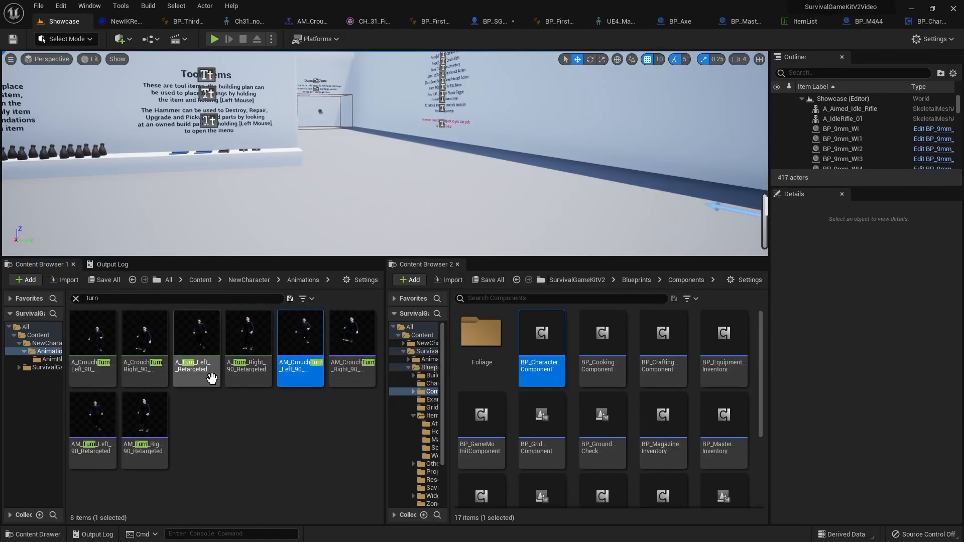
pyautogui.doubleClick(96, 370)
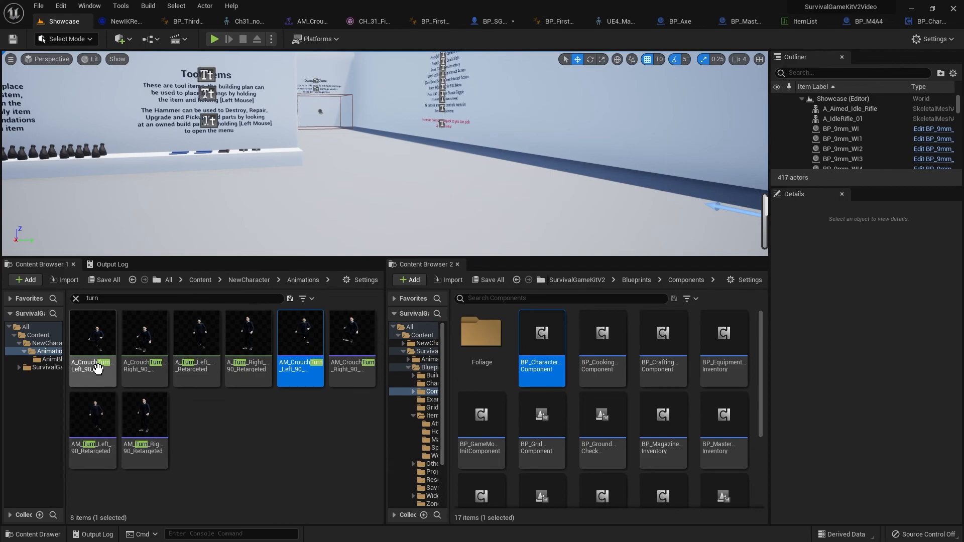